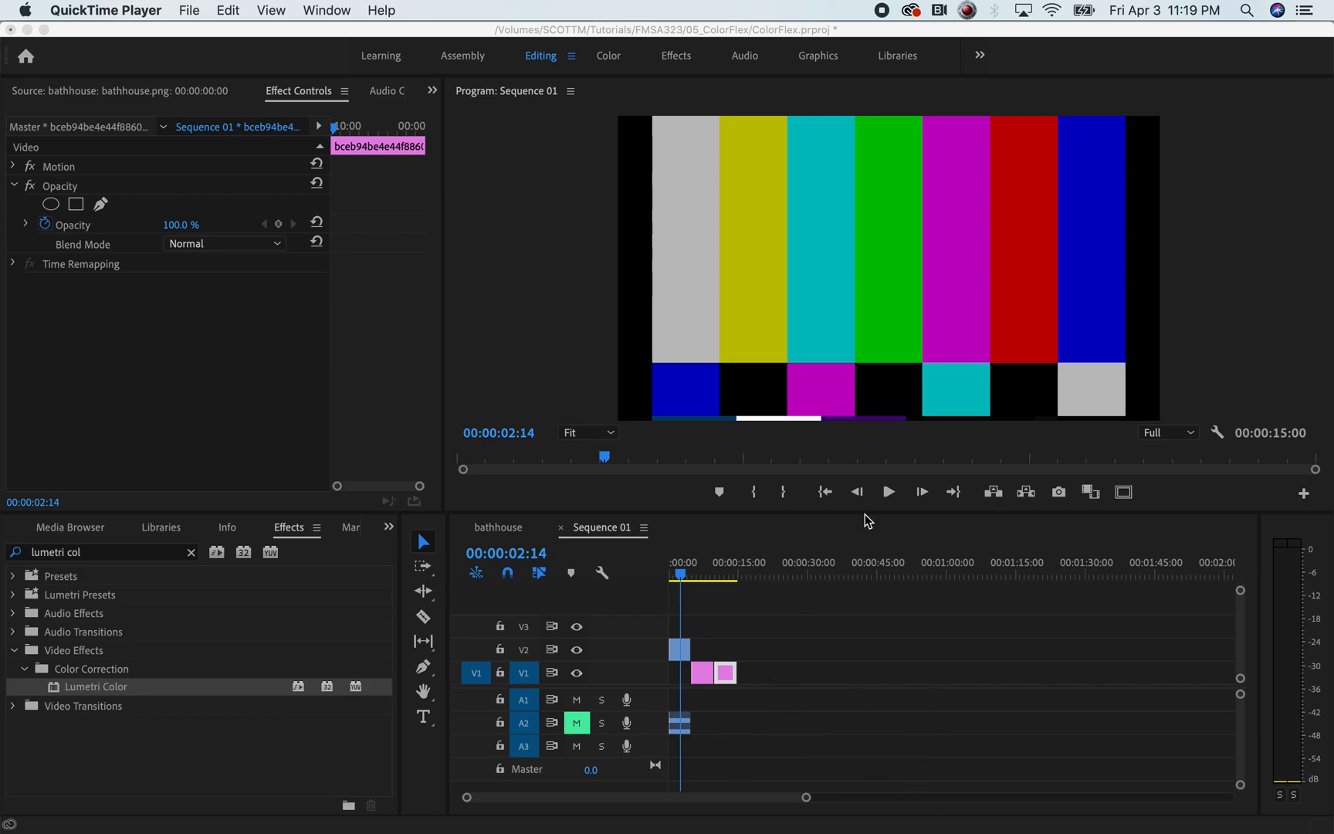
Switch to Nuke
key("super+Tab")
key("super+Tab")
key("super+Tab")
key("super+Tab")
key("super+Tab")
key("super+Tab")
key("super+Tab")
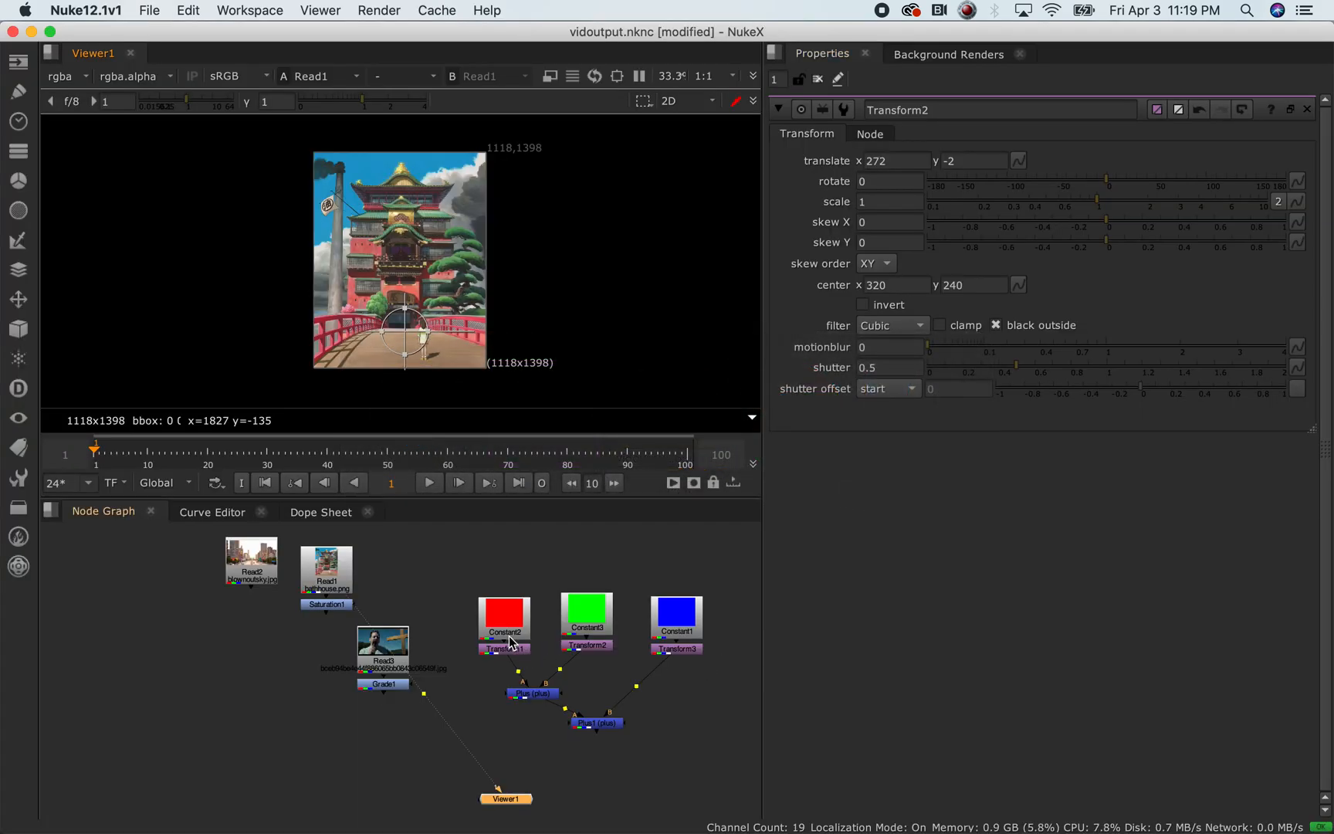
Display the red, green and blue constants in the viewer one after another
left_click(513, 627)
key("1")
left_click(585, 620)
key("1")
left_click(688, 629)
key("1")
left_click(506, 649)
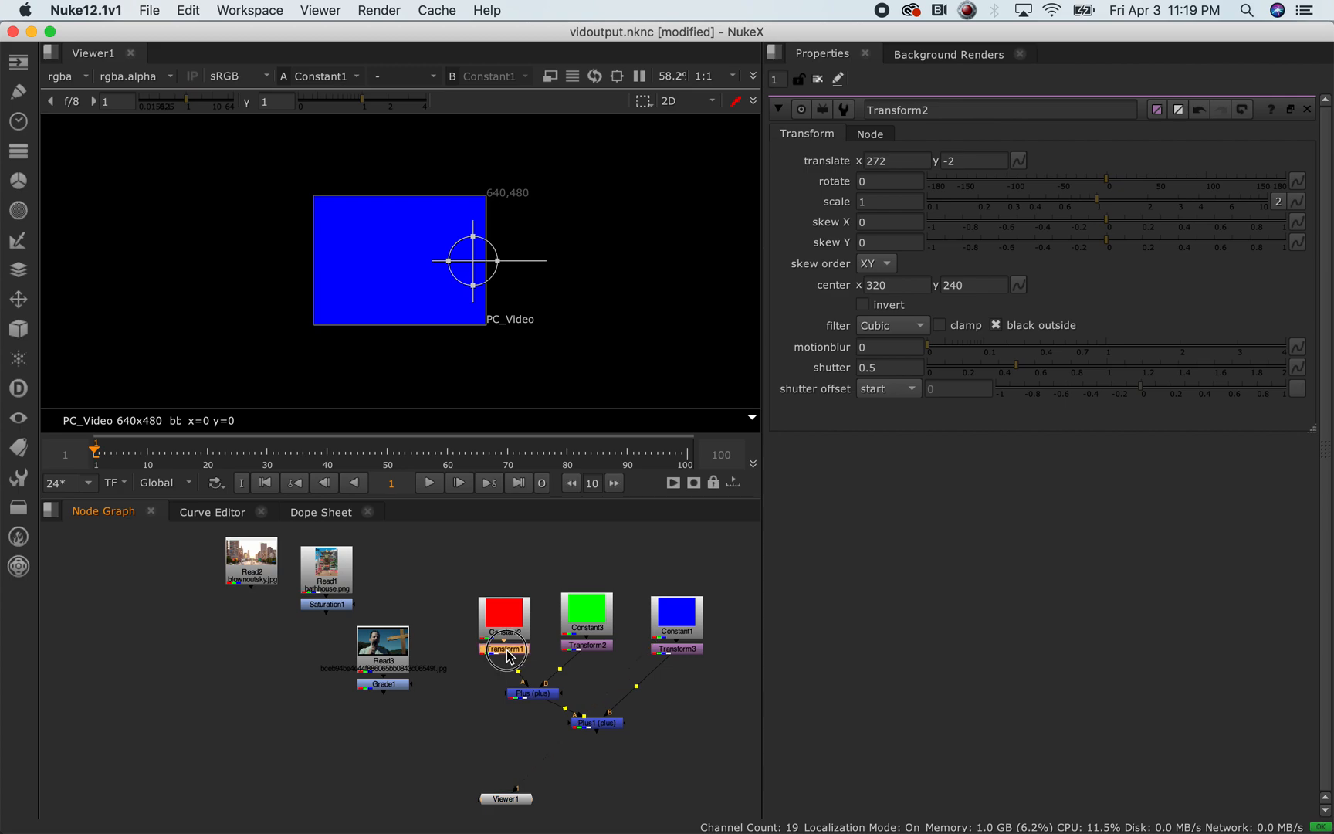
Display the Read3 image in the viewer and examine the wooden cross at individual pixel level
left_click(392, 670)
key("1")
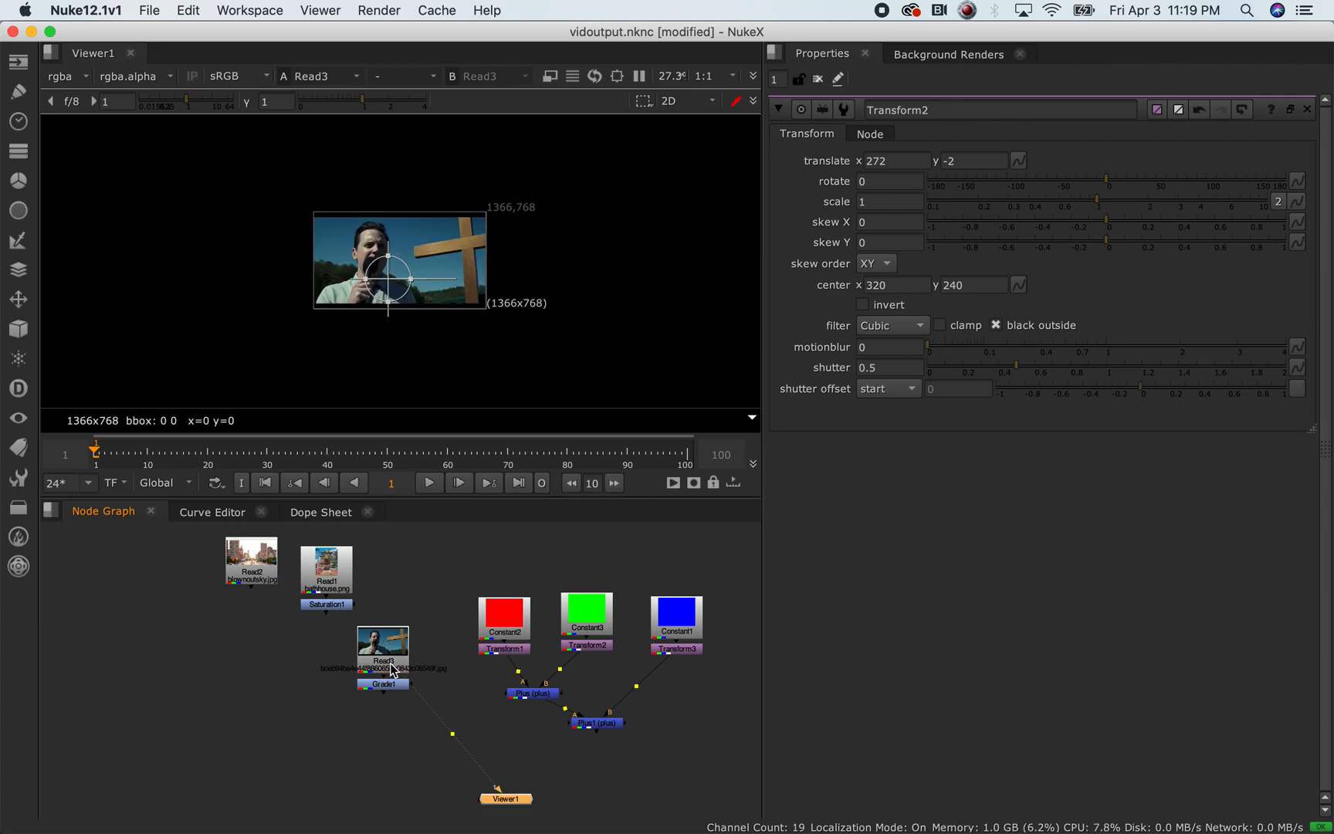
scroll(435, 225, "up", 10)
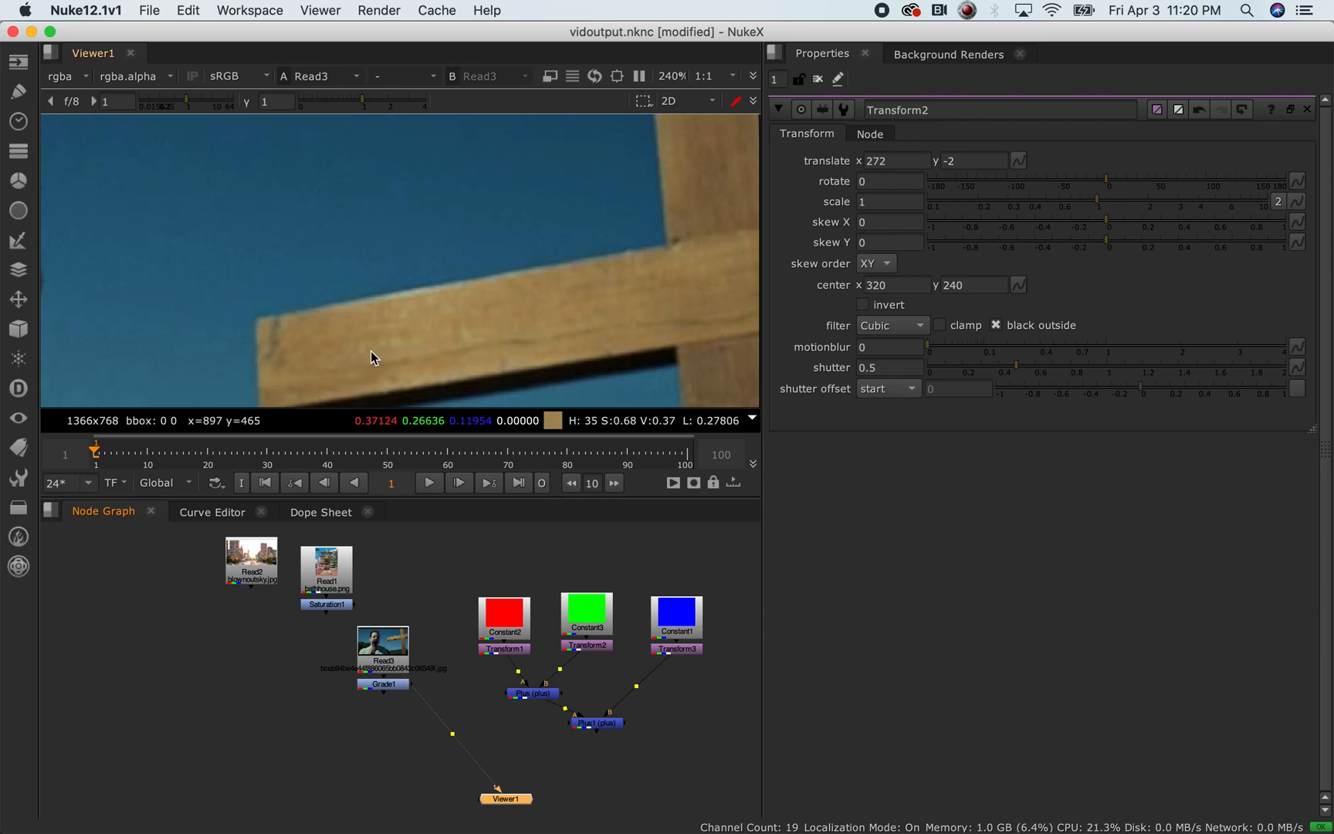
scroll(486, 310, "up", 10)
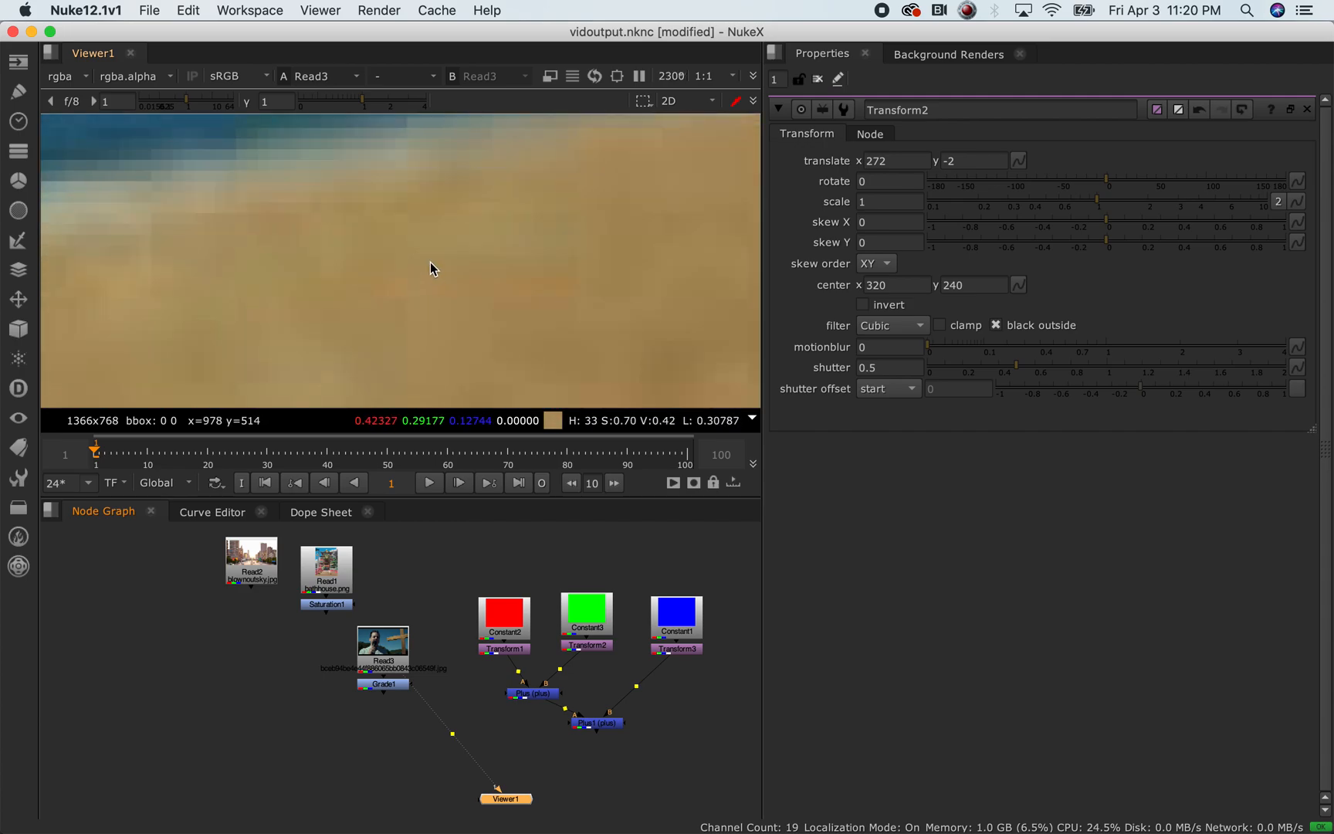
scroll(417, 193, "up", 3)
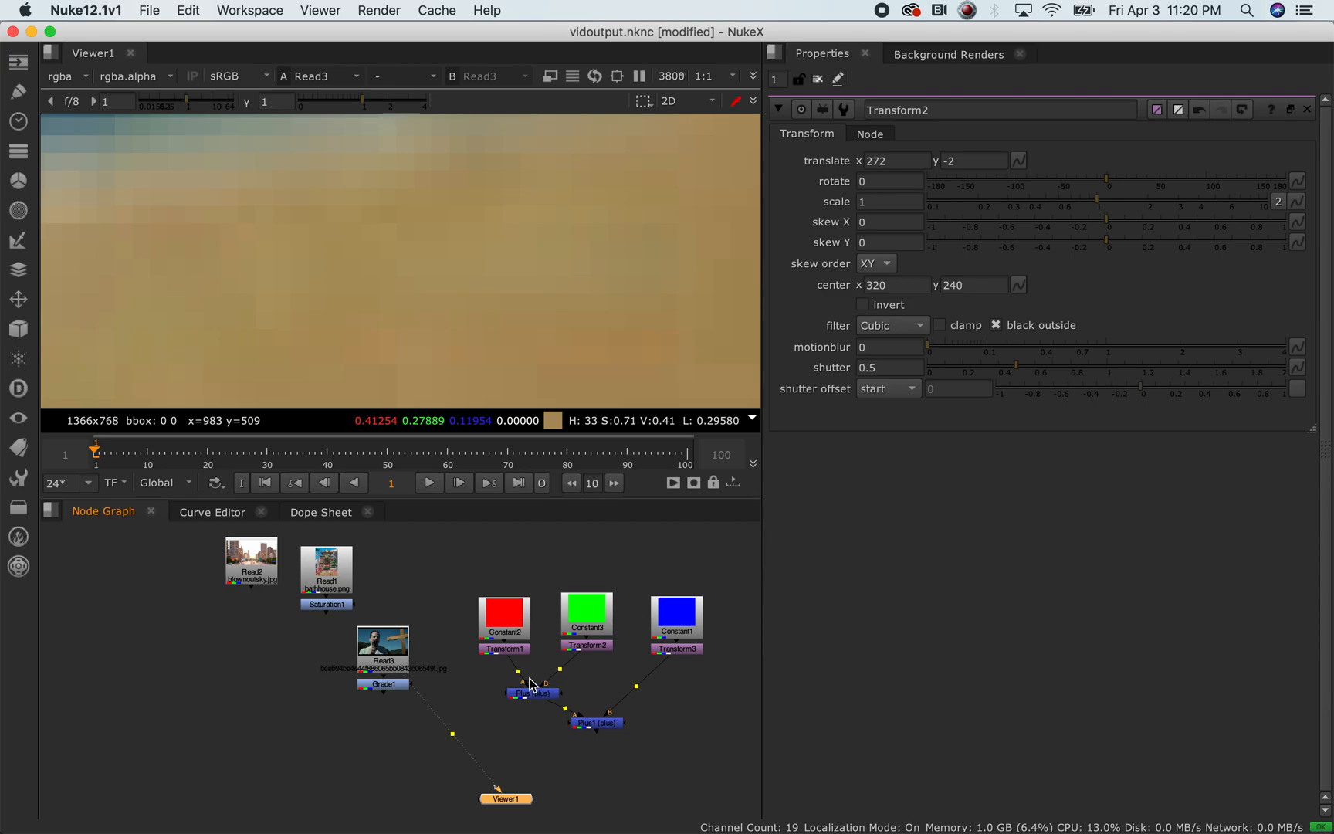
Display the red and green constants, and inspect the color values of the red Constant2 in its properties and the viewer
left_click(513, 630)
key("1")
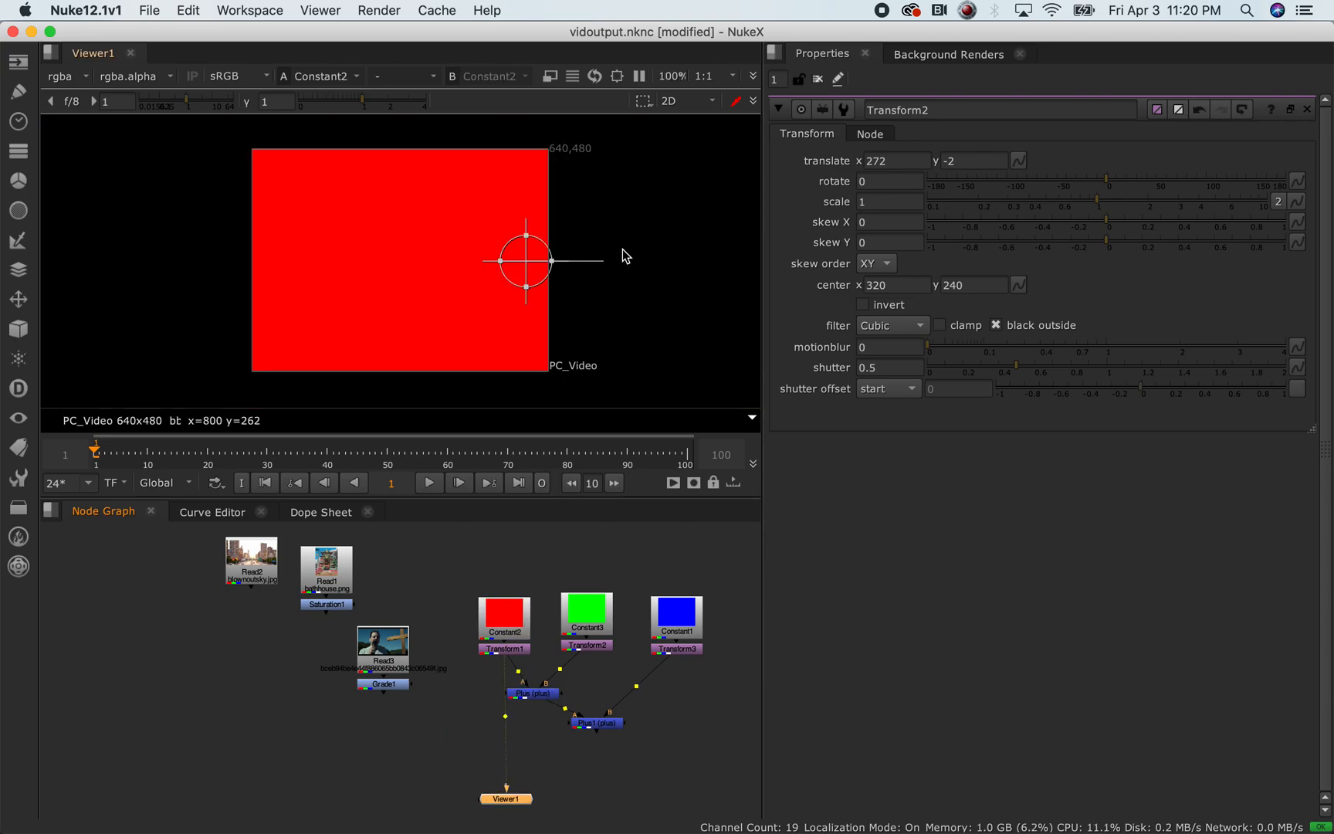
left_click(601, 625)
key("1")
double_click(529, 624)
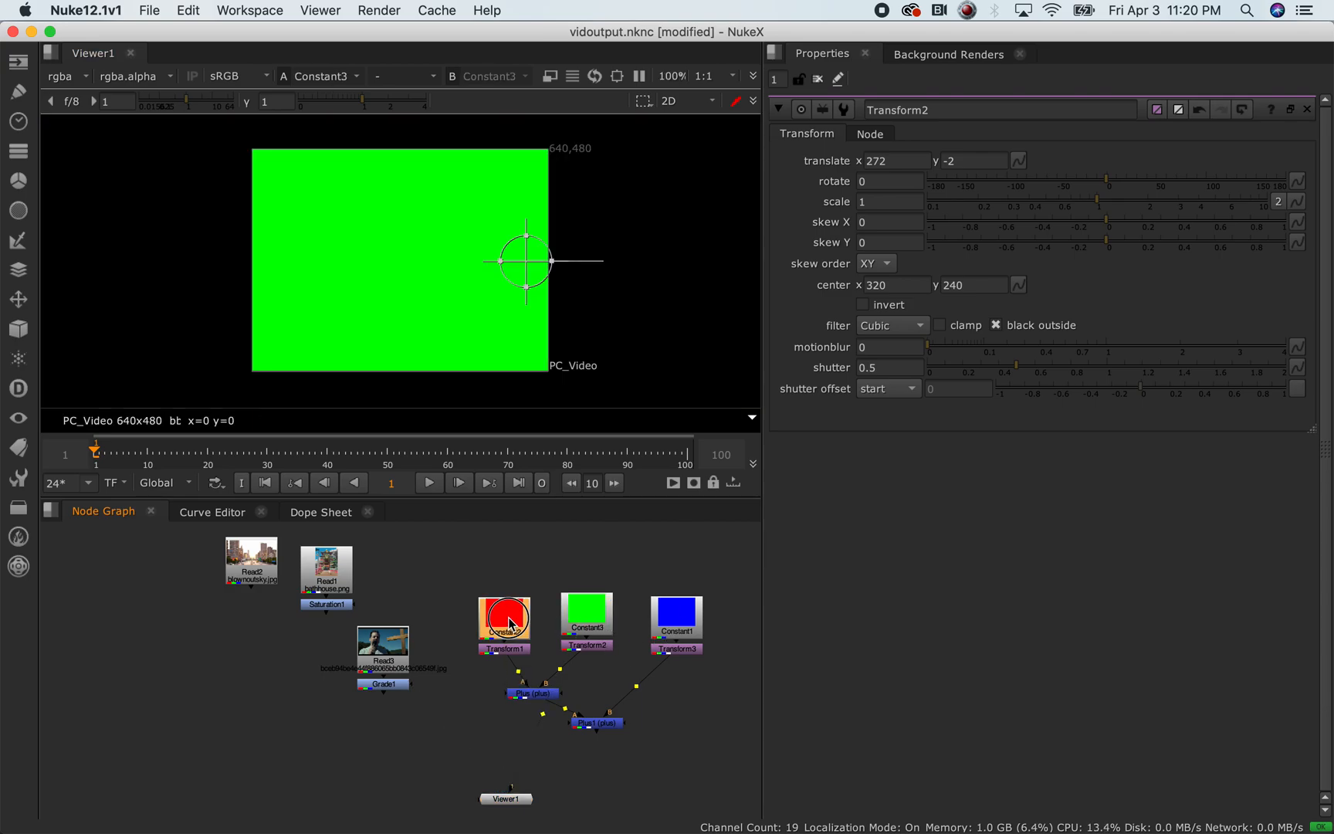
left_click(887, 183)
left_click(510, 629)
key("1")
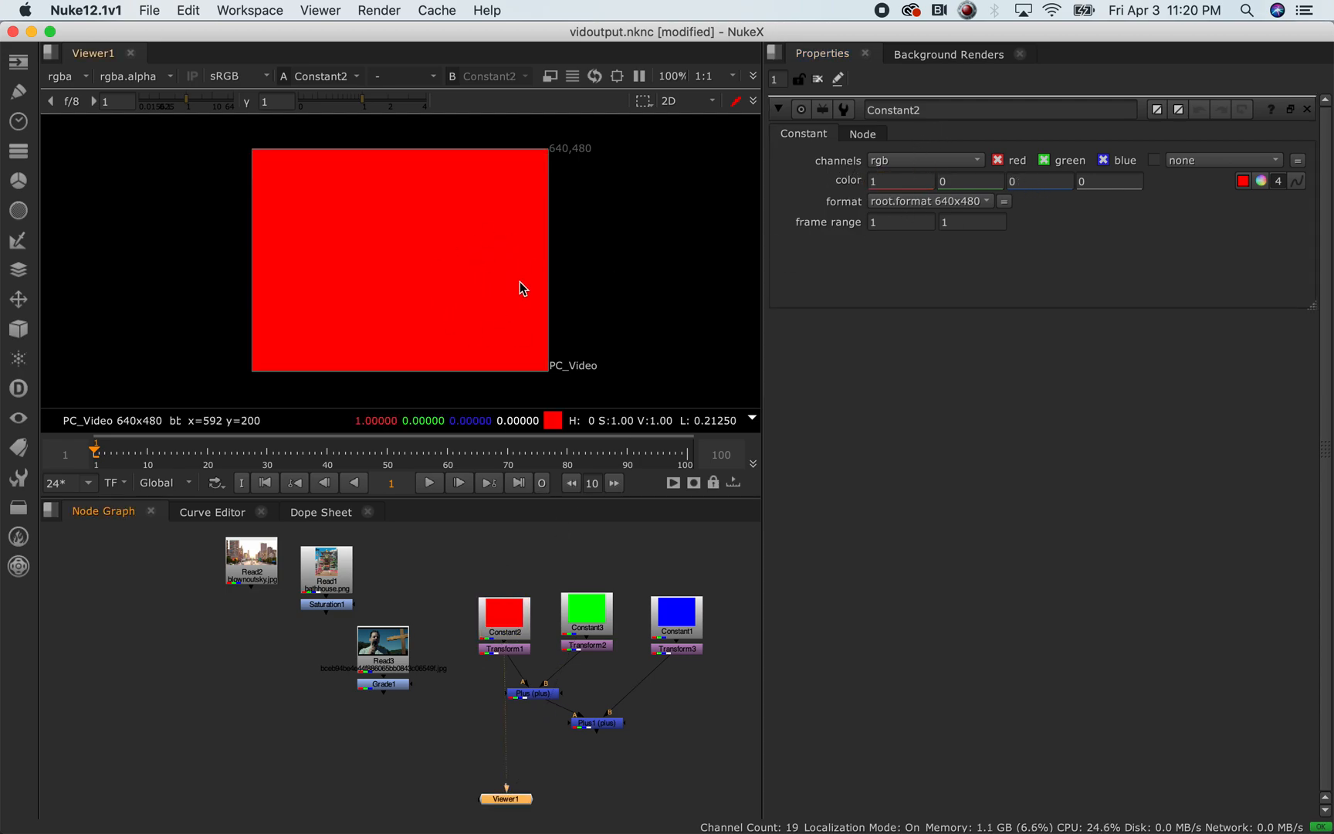
Inspect the green Constant3 and the blue Constant1, checking their color channel values and displaying each in the viewer
left_click(591, 622)
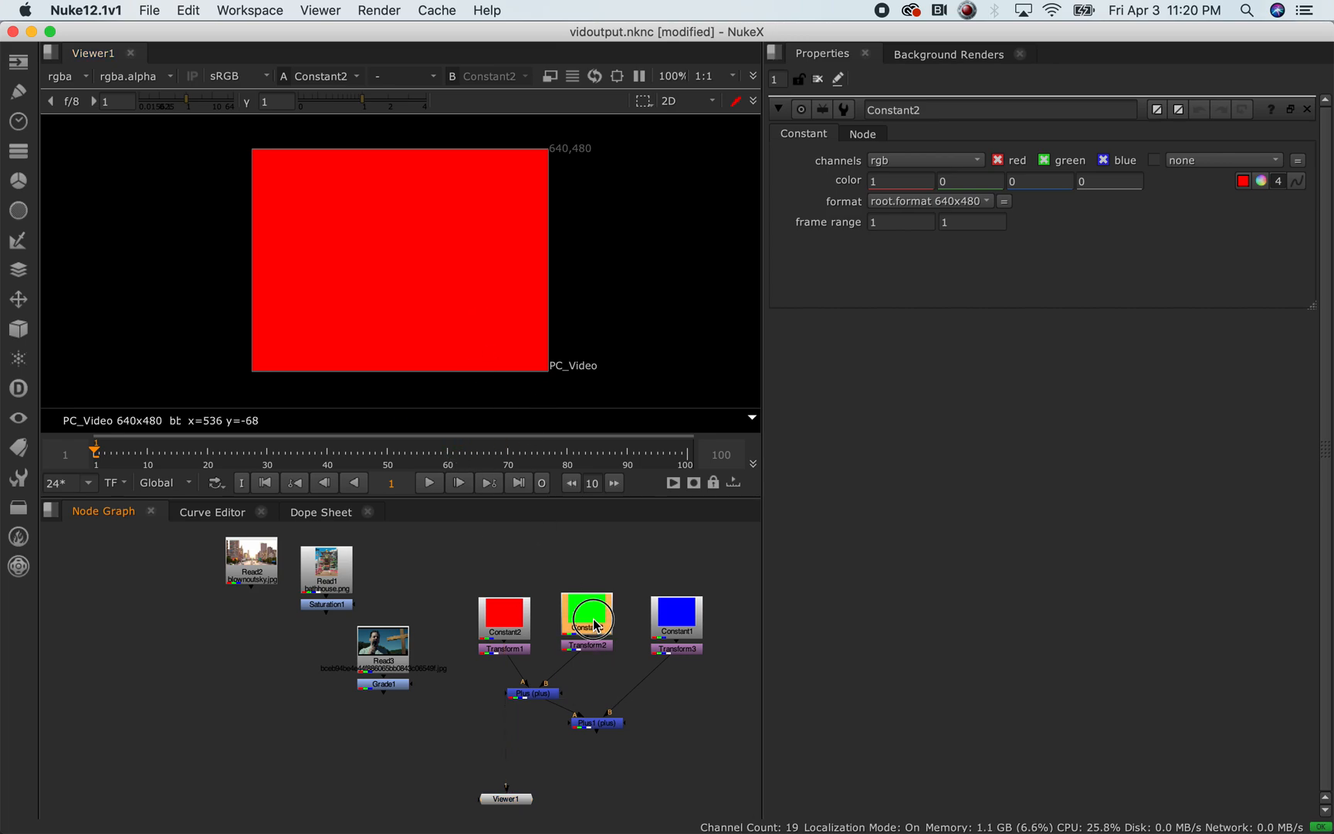
key("1")
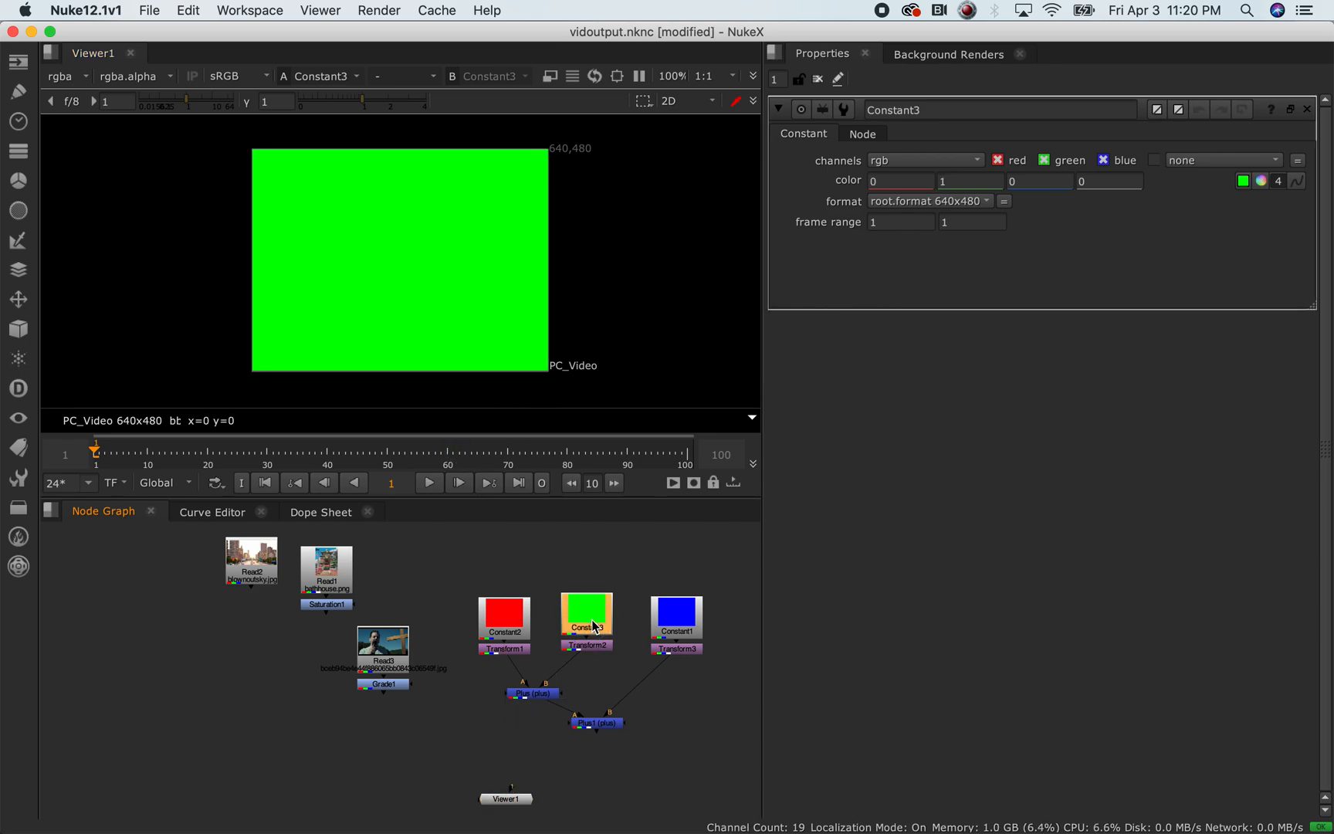
double_click(665, 617)
left_click(1042, 175)
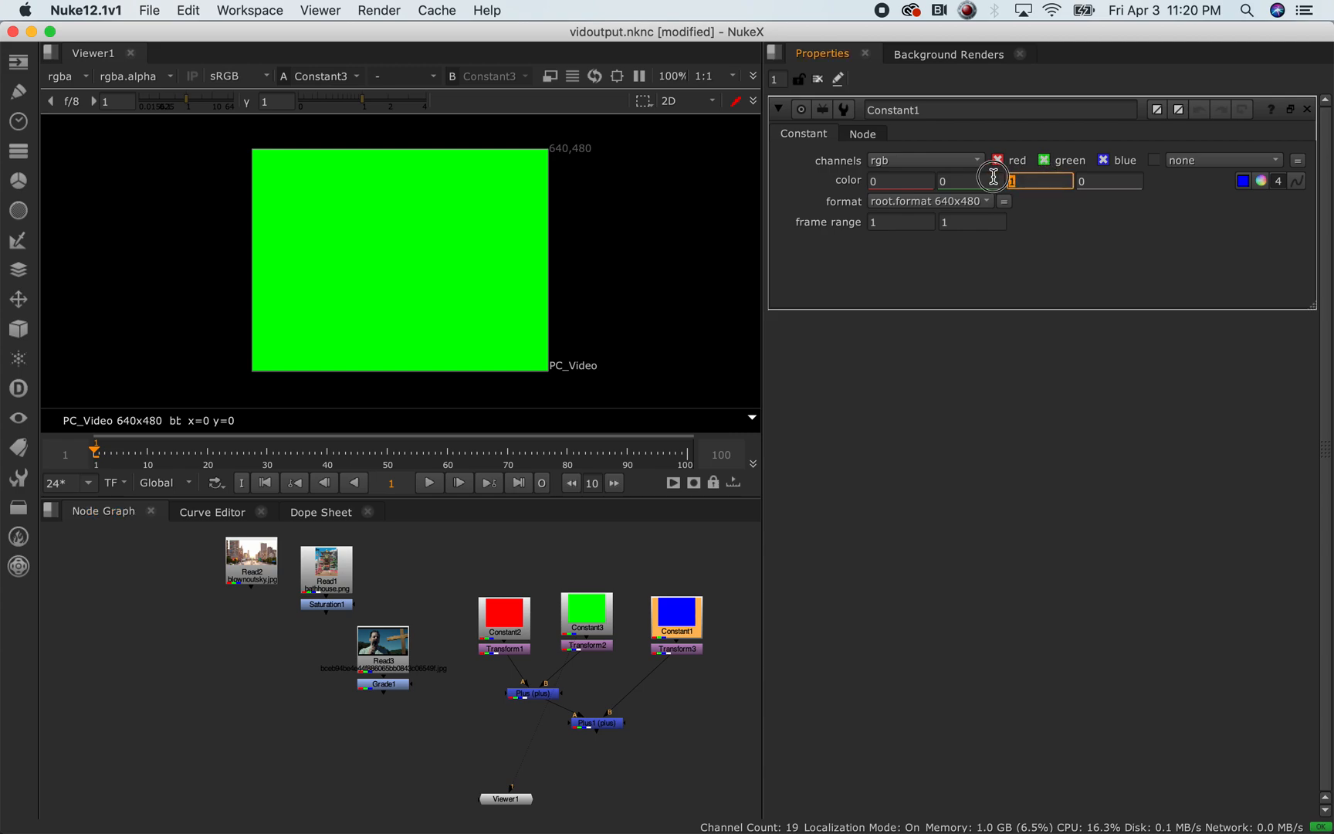
double_click(1011, 181)
left_click(692, 612)
key("1")
Display the outputs of Transform1 and Transform2 to see the offset red and green rectangles
left_click(505, 649)
key("1")
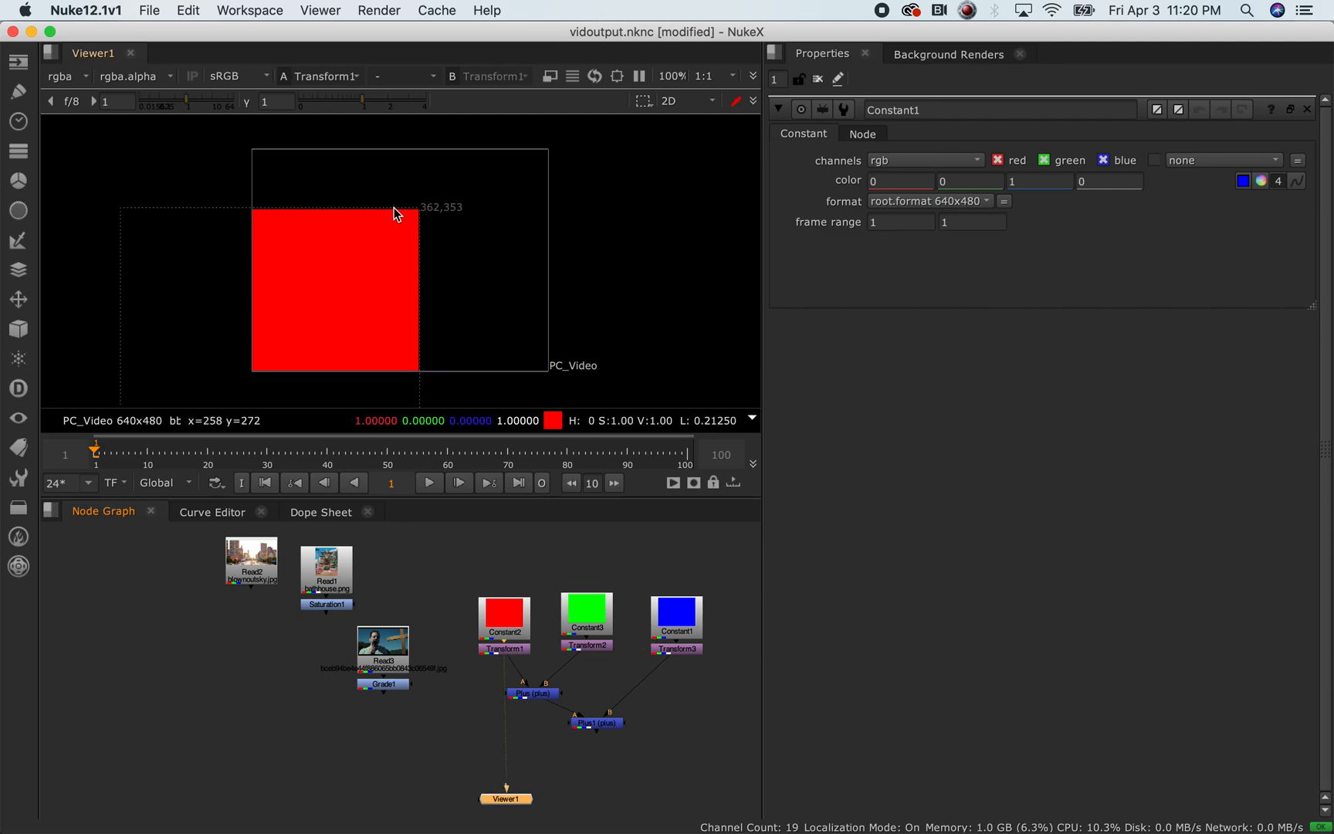
left_click(592, 647)
key("1")
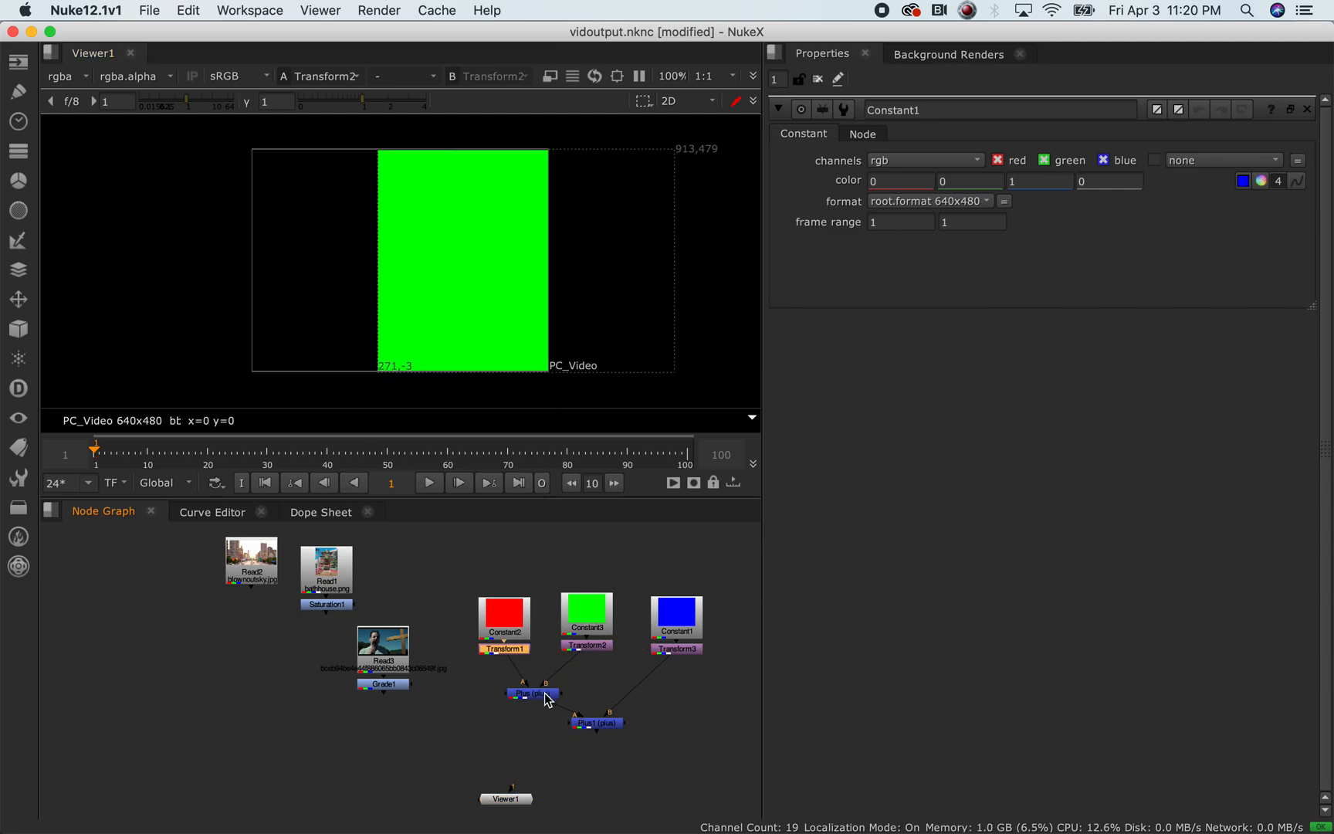
Display the Plus merge of red and green, followed by the Plus1 merge that adds blue
left_click(532, 693)
left_click_drag(573, 681, 545, 699)
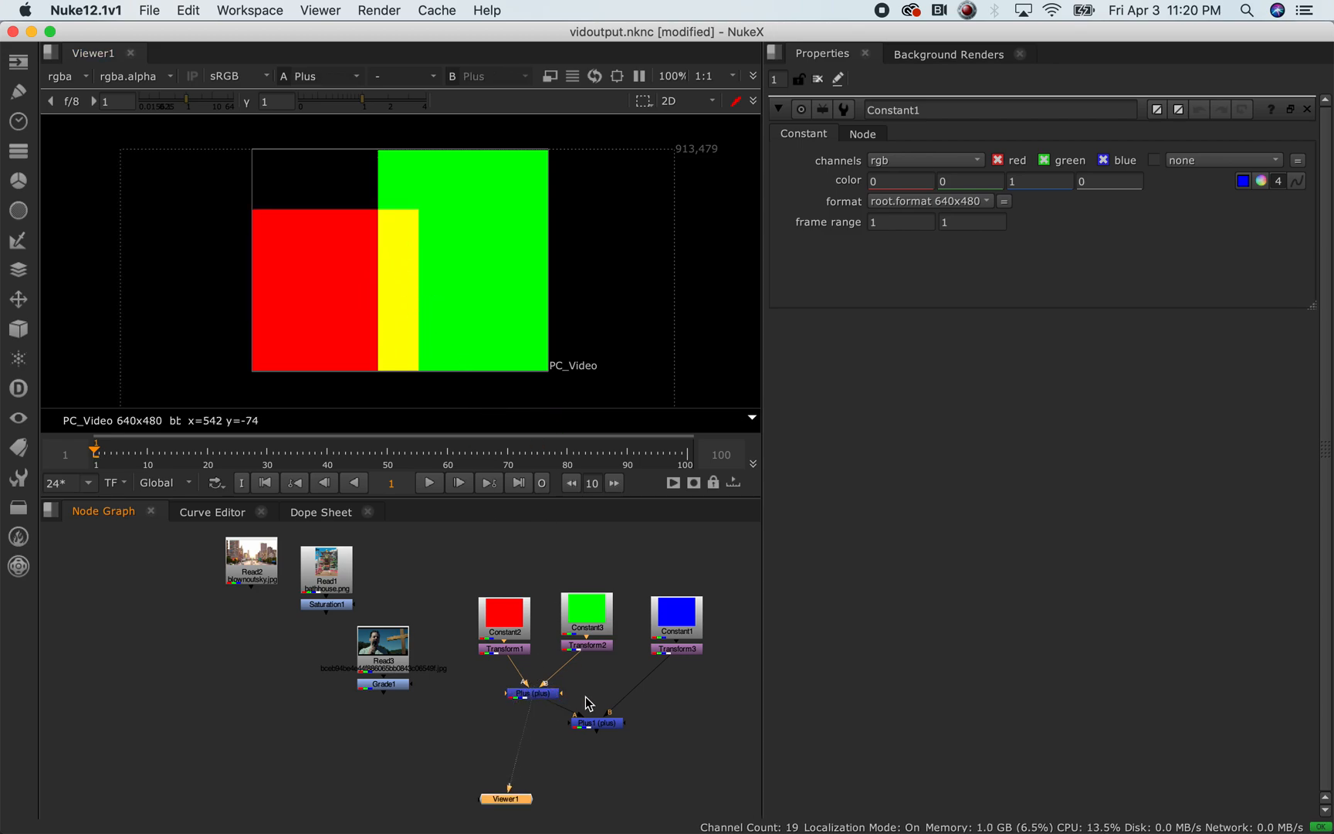
left_click(602, 729)
key("1")
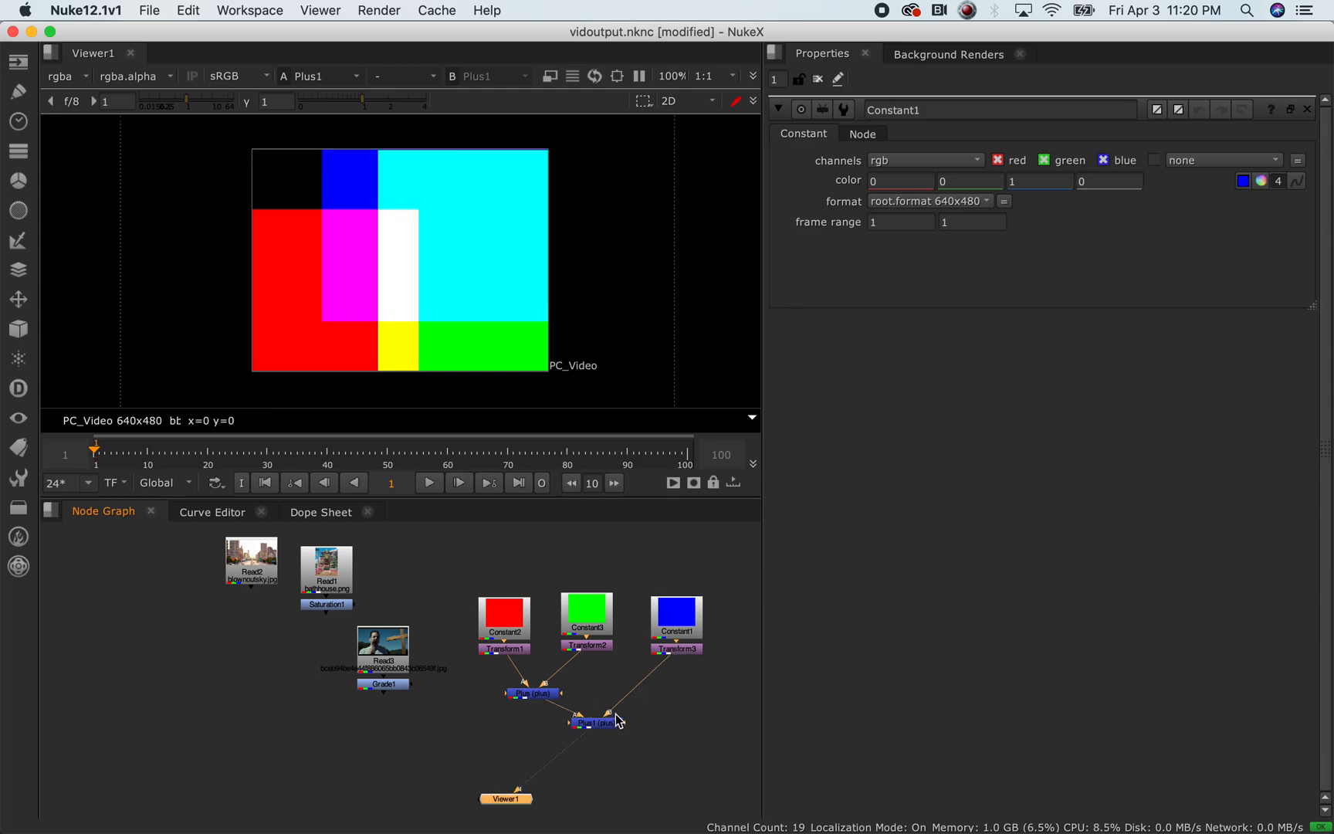
Open Transform3 and shift the blue rectangle to a translate of about x 160, y 81
double_click(678, 649)
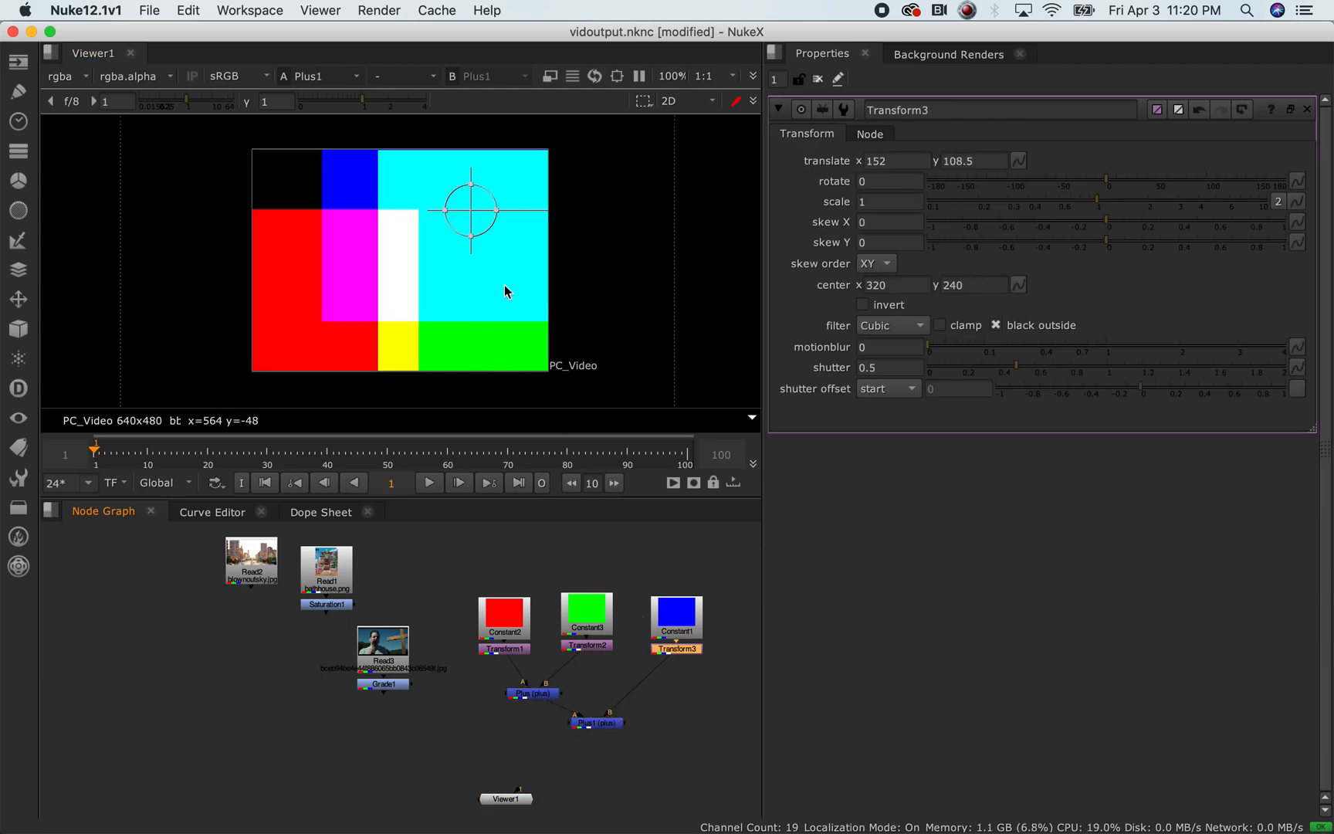
mouse_move(472, 222)
left_mouse_down()
mouse_move(446, 240)
mouse_move(414, 215)
mouse_move(476, 225)
left_mouse_up()
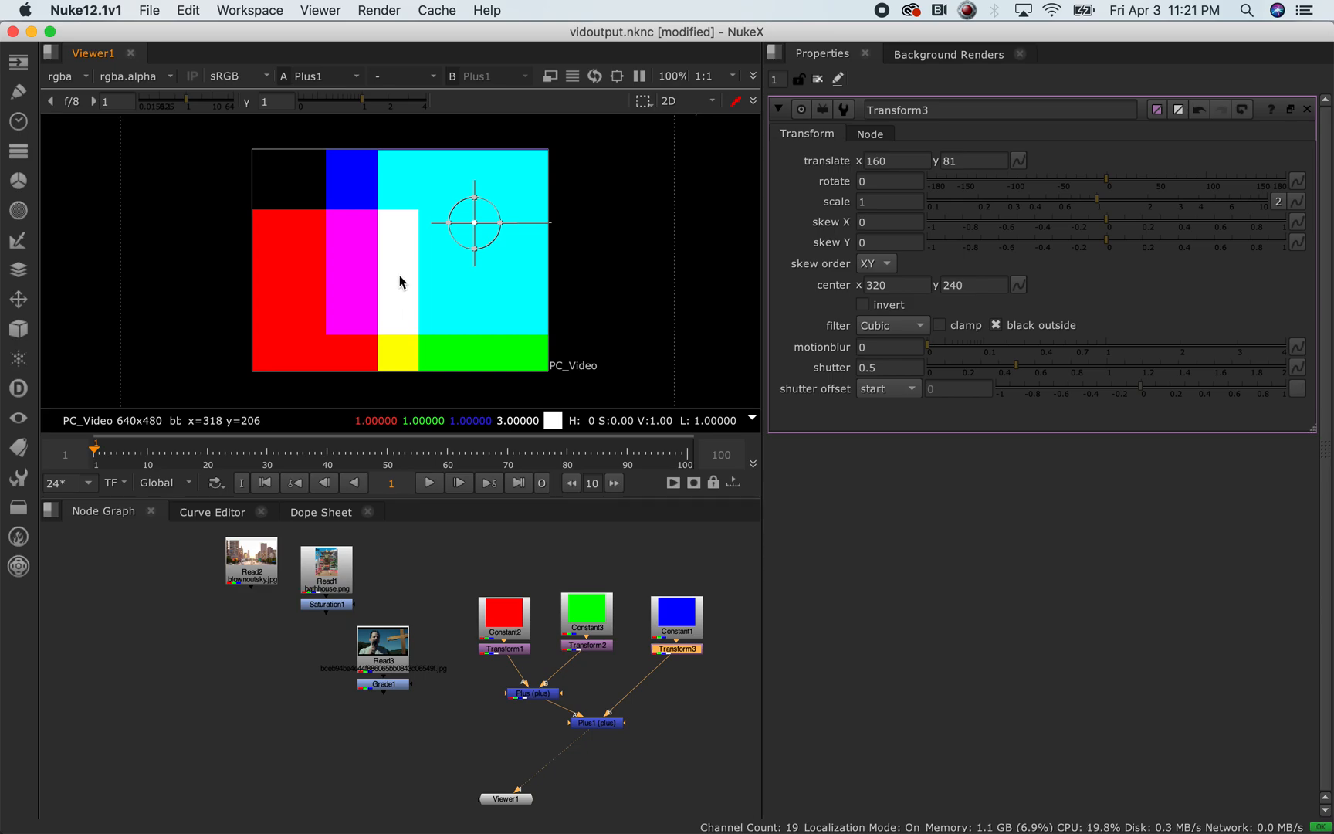
Switch to Premiere Pro
key("super+Tab")
key("super+Tab")
key("super+Tab")
key("super+Tab")
key("super+Tab")
key("super+Tab")
key("super+Tab")
key("super+Tab")
key("super+Tab")
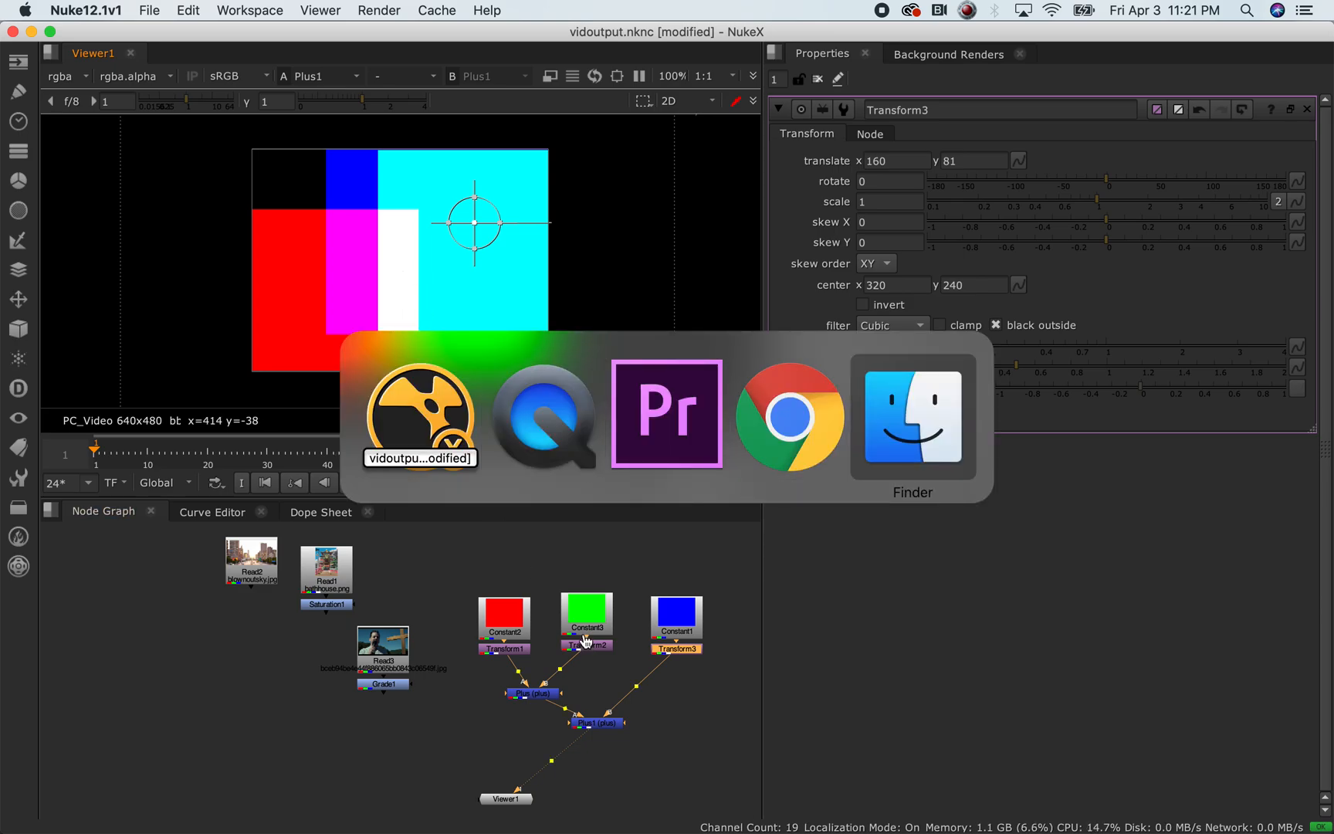
key("super+Tab")
key("super+Tab")
key("super+Tab")
key("super+Tab")
key("super+Tab")
key("super+Tab")
key("super+Tab")
key("super+Tab")
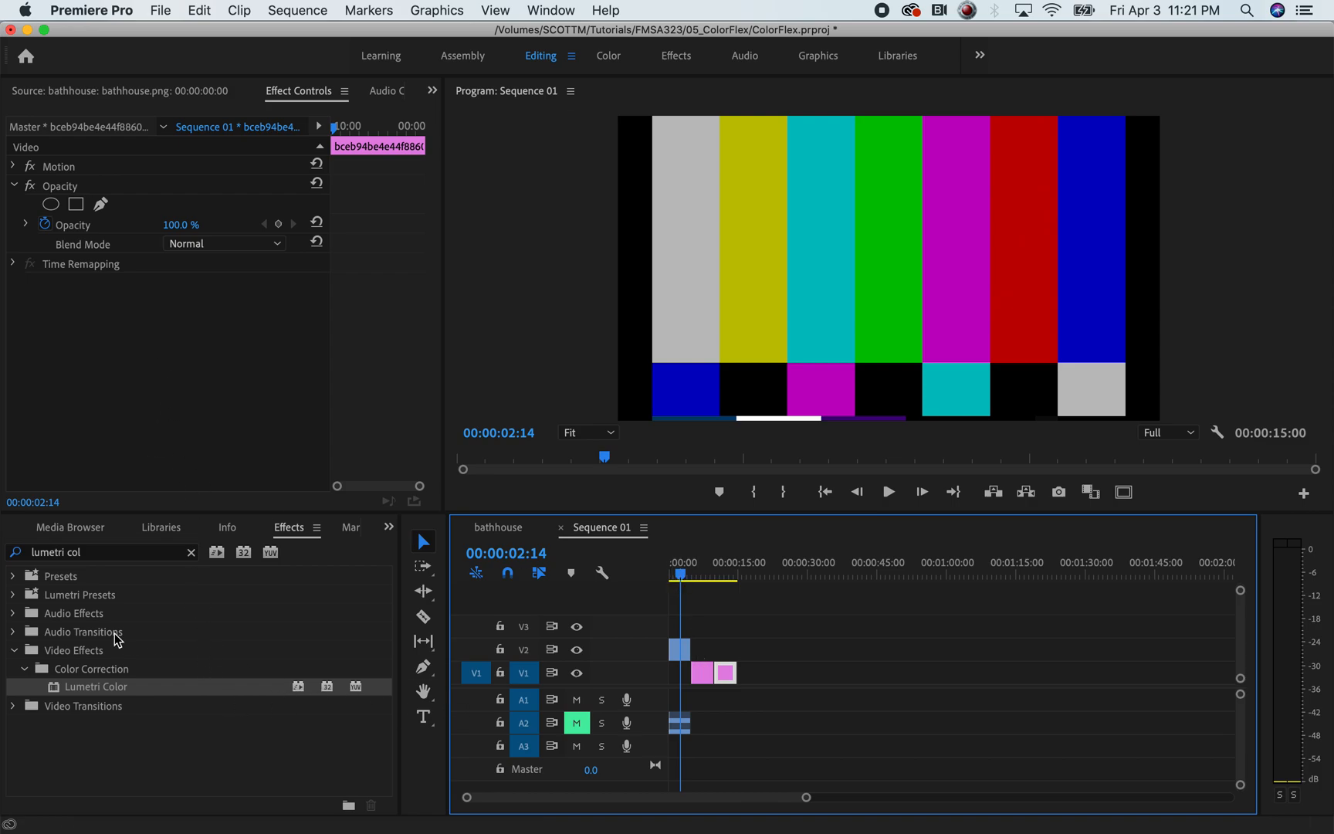
Find the Video Limiter effect, apply it to the last clip on V1 and move the playhead to 00:00:13:10
left_click(190, 552)
left_click(109, 553)
type("video limiter")
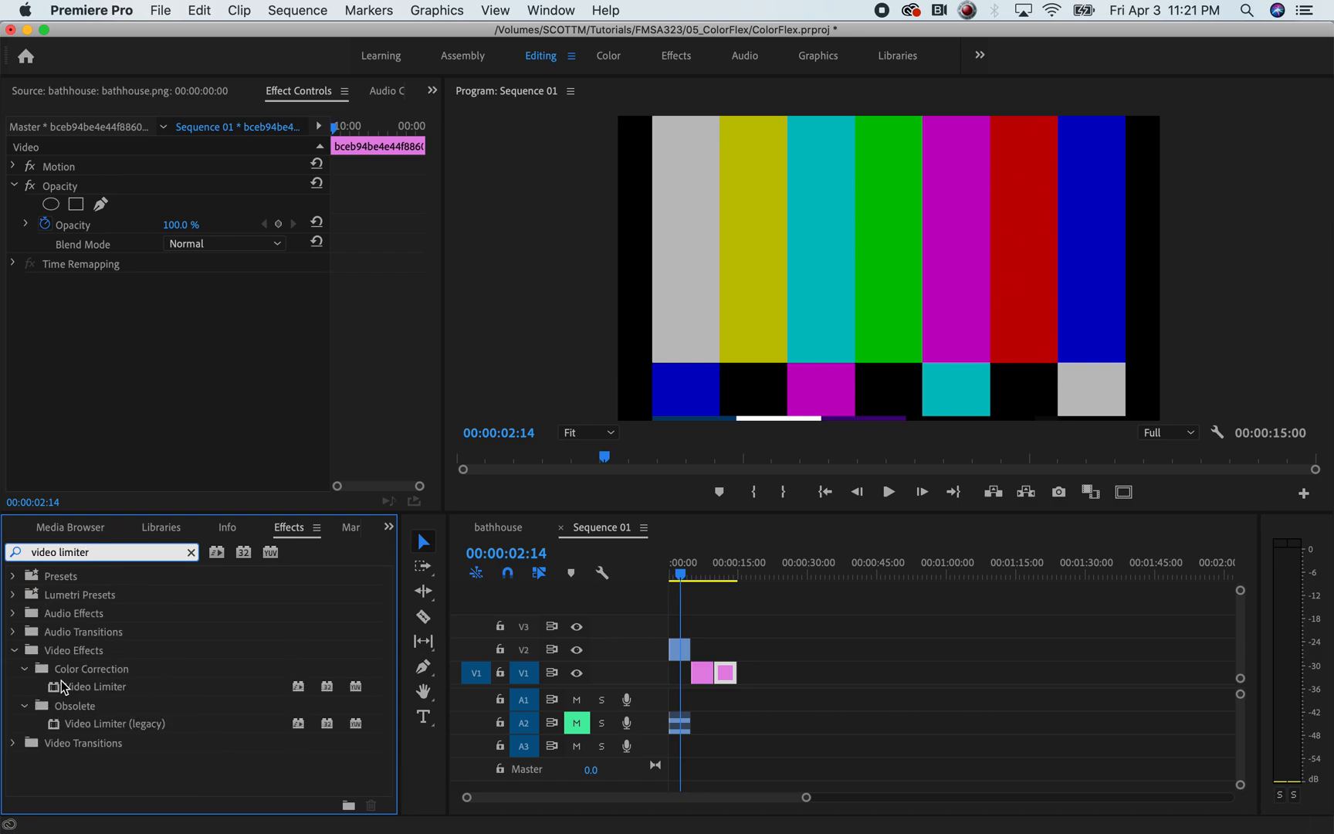
left_click(64, 687)
left_click_drag(63, 687, 725, 672)
left_click(732, 572)
left_click_drag(734, 572, 729, 572)
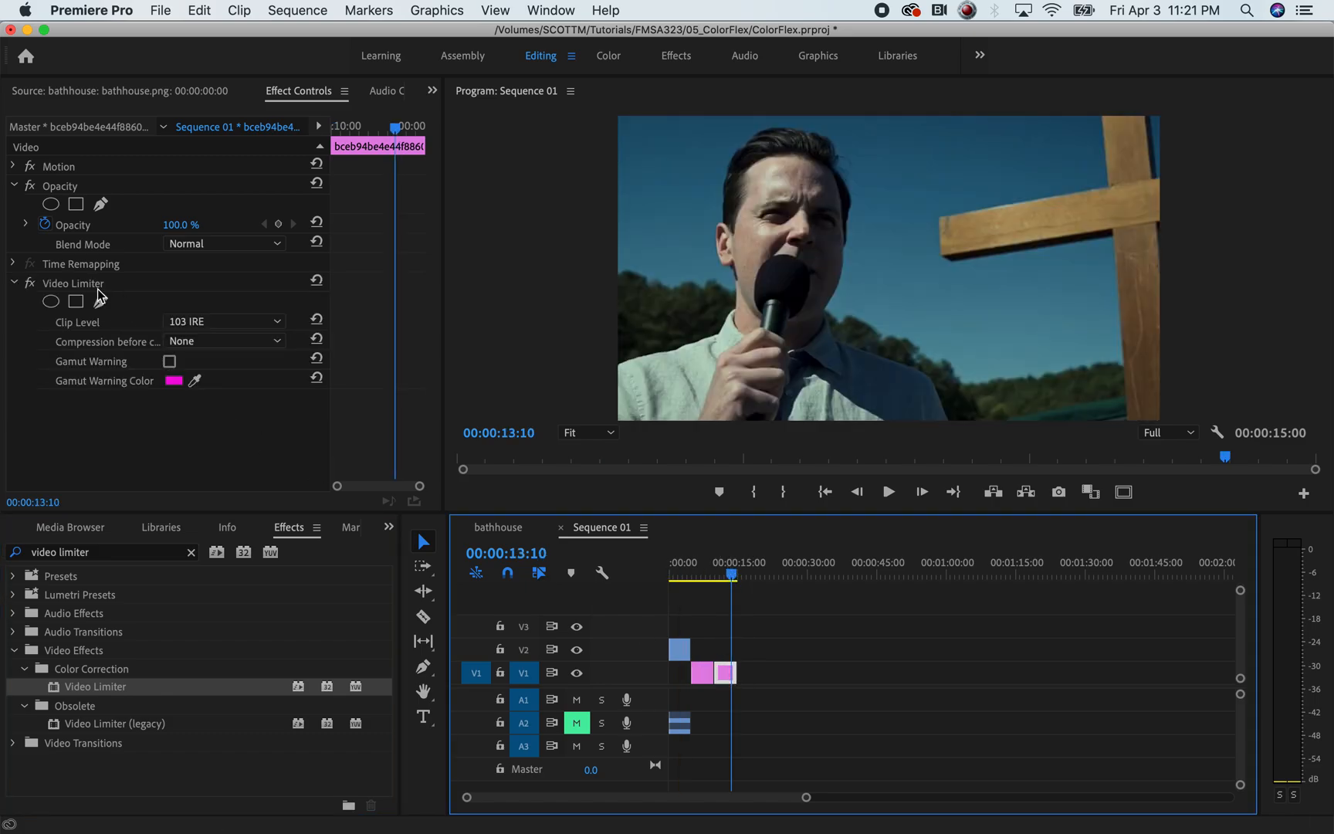
Open the Lumetri Scopes and show only the Waveform (RGB), turning off the Parade (RGB)
left_click(541, 11)
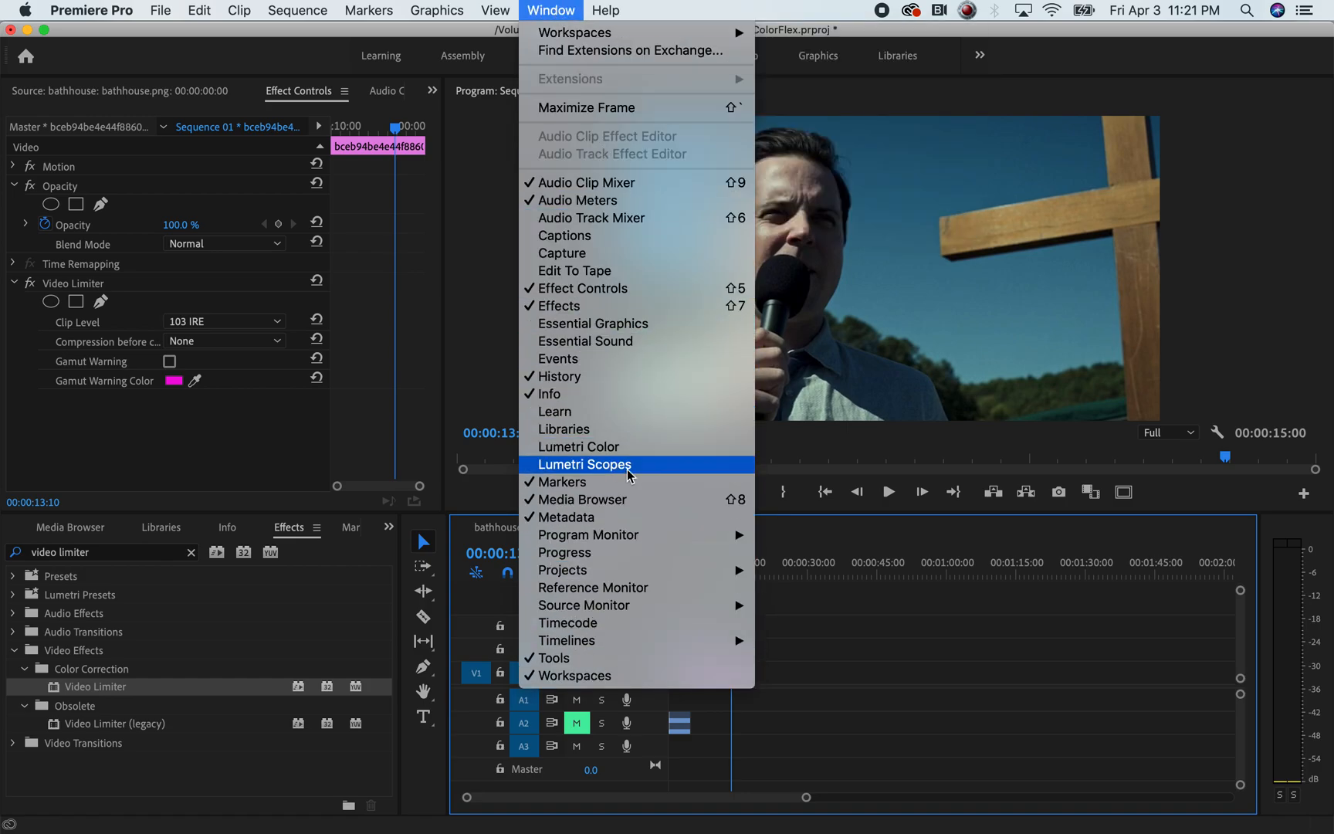
left_click(577, 464)
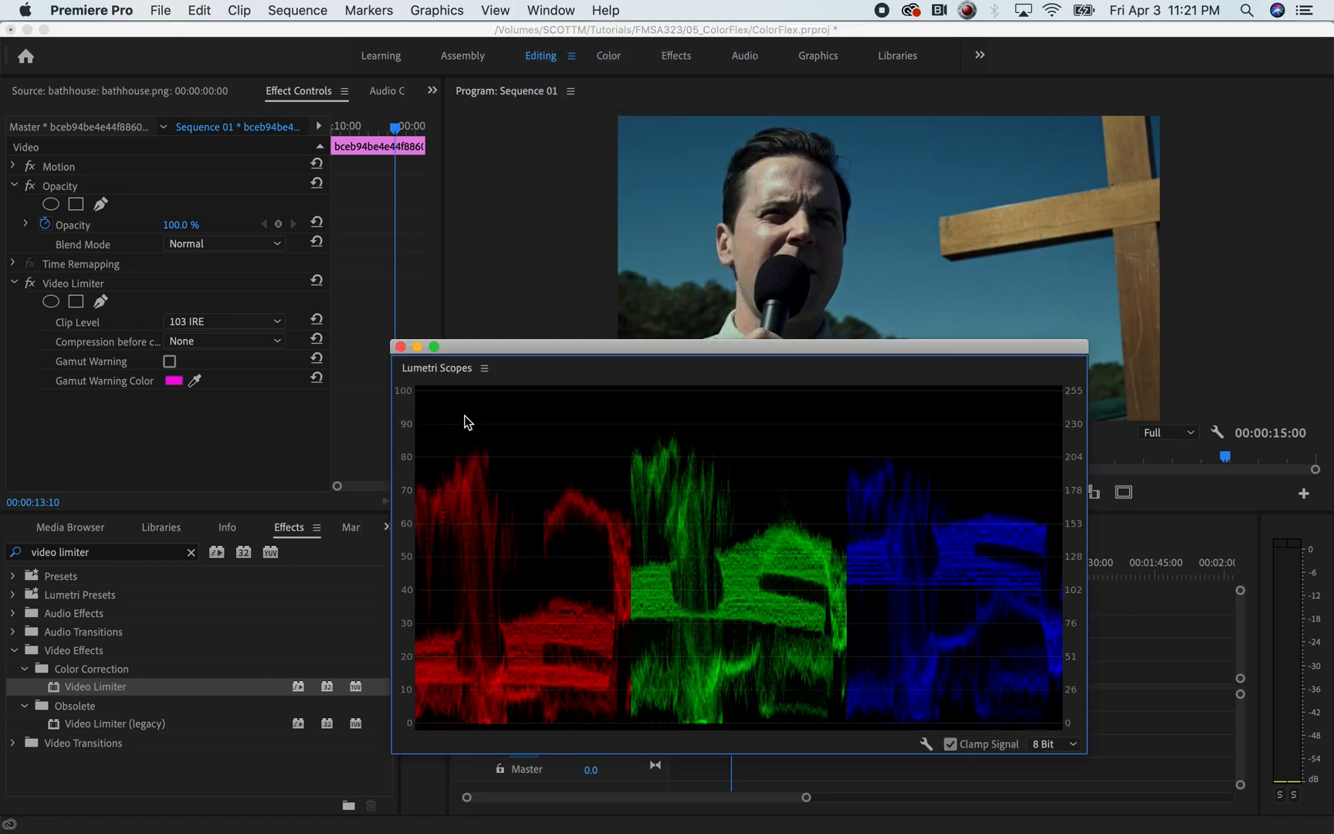
left_click_drag(562, 347, 442, 194)
right_click(542, 346)
left_click(615, 436)
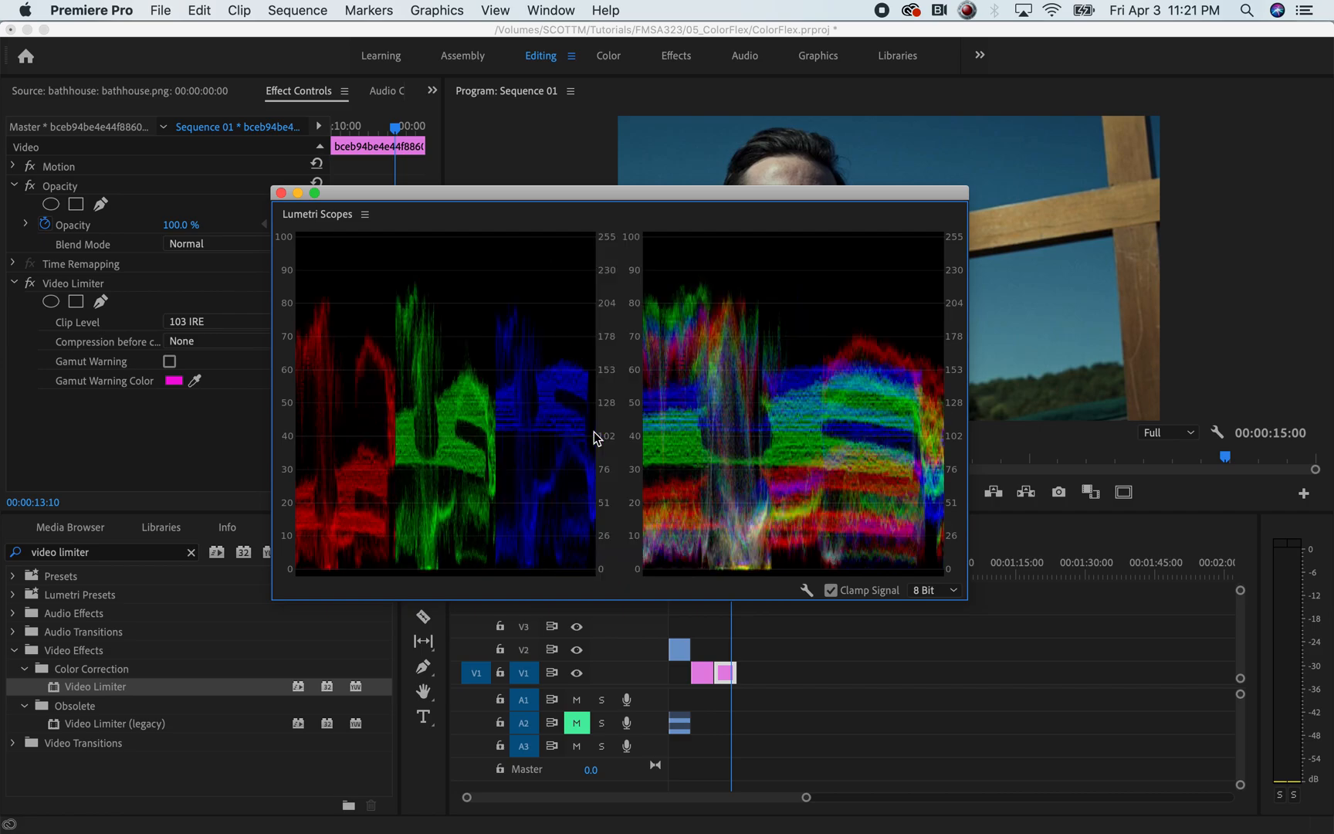
right_click(522, 283)
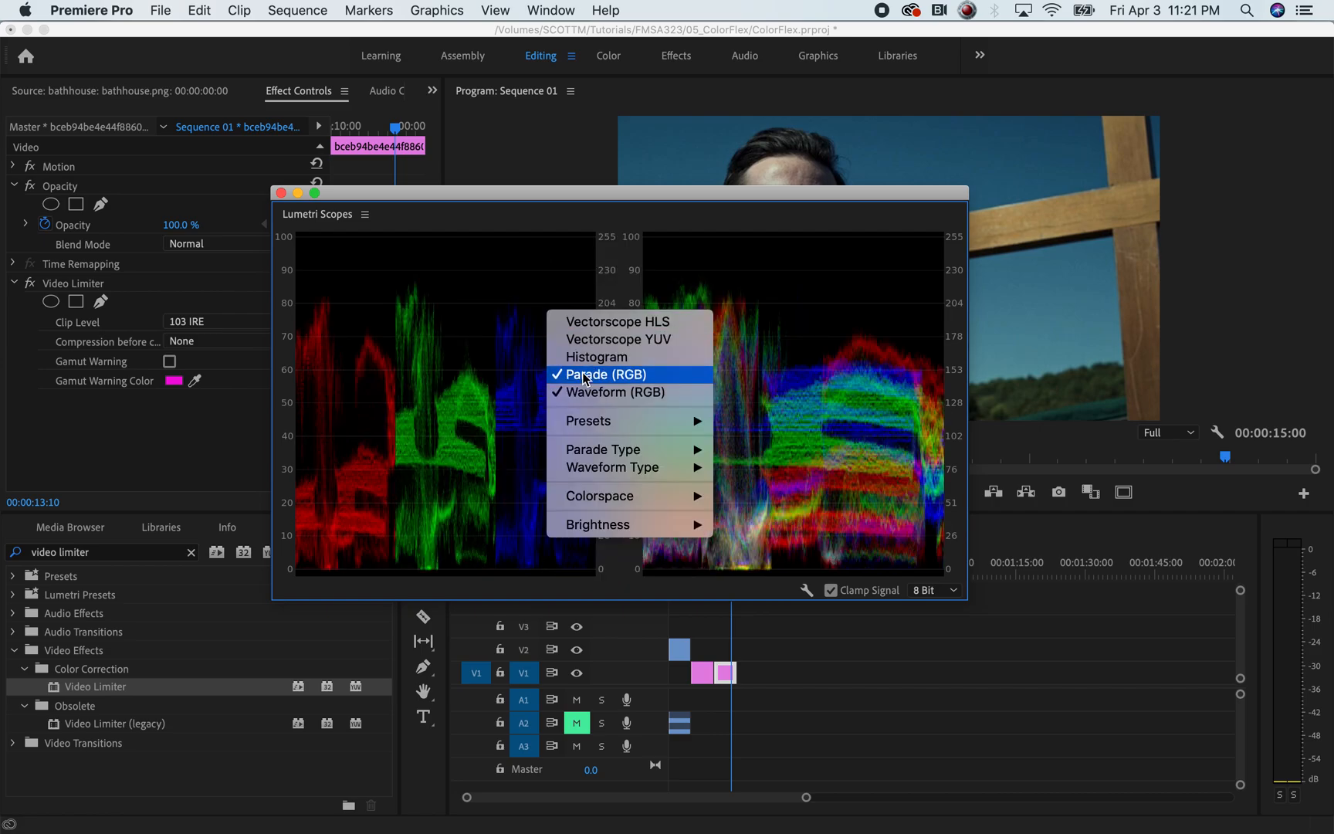
left_click(539, 342)
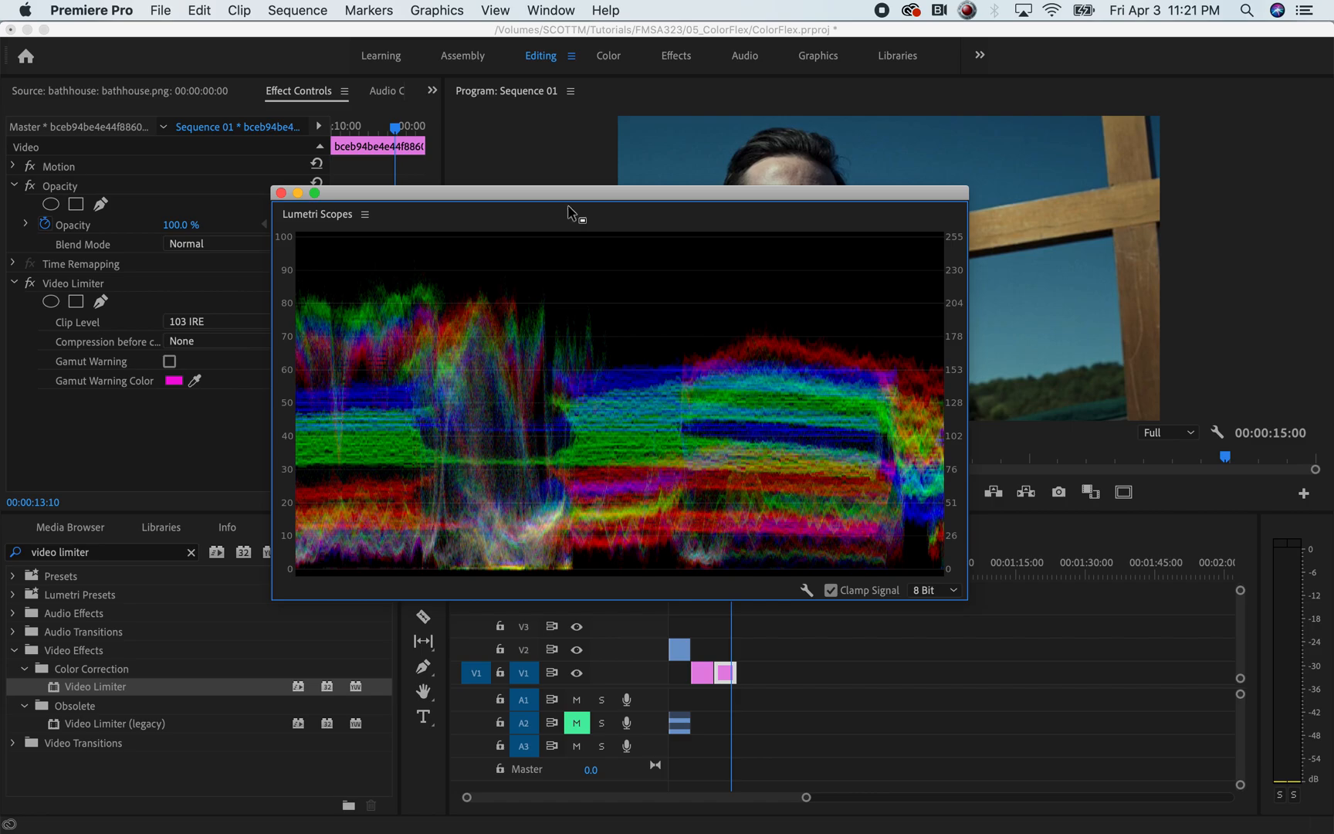
Examine the RGB waveform of the clip at 00:00:13:10 alongside the program image
right_click(462, 297)
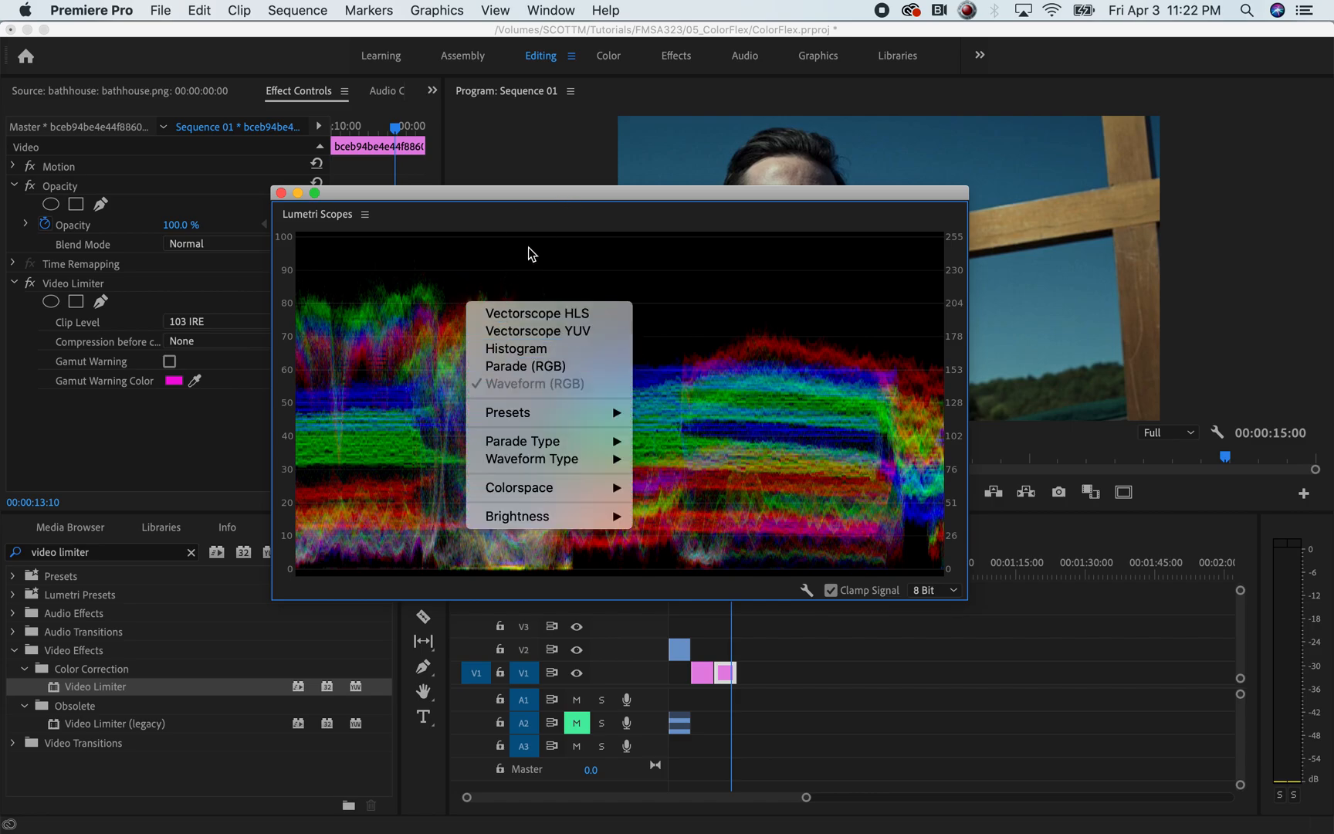
left_click(543, 194)
left_click_drag(542, 194, 293, 148)
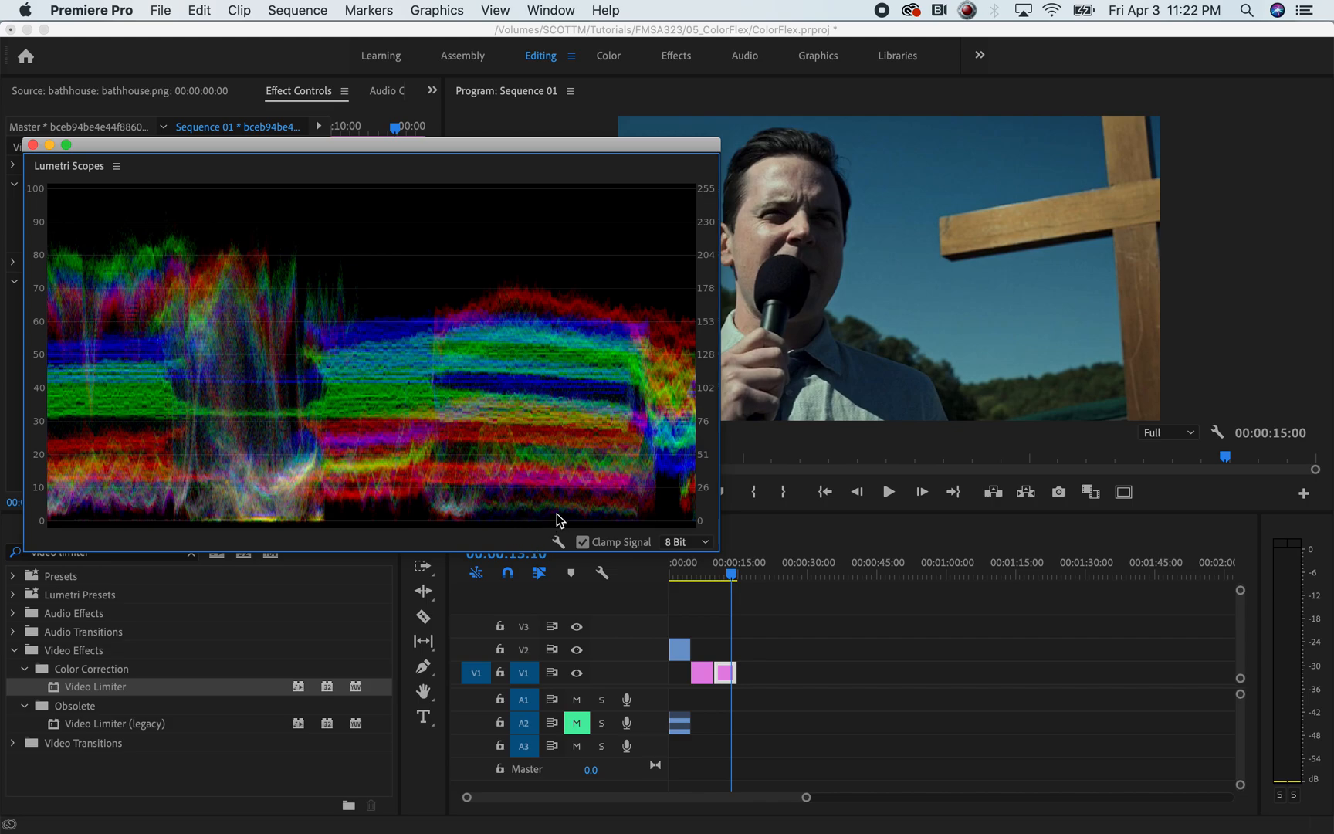
left_click_drag(527, 147, 601, 201)
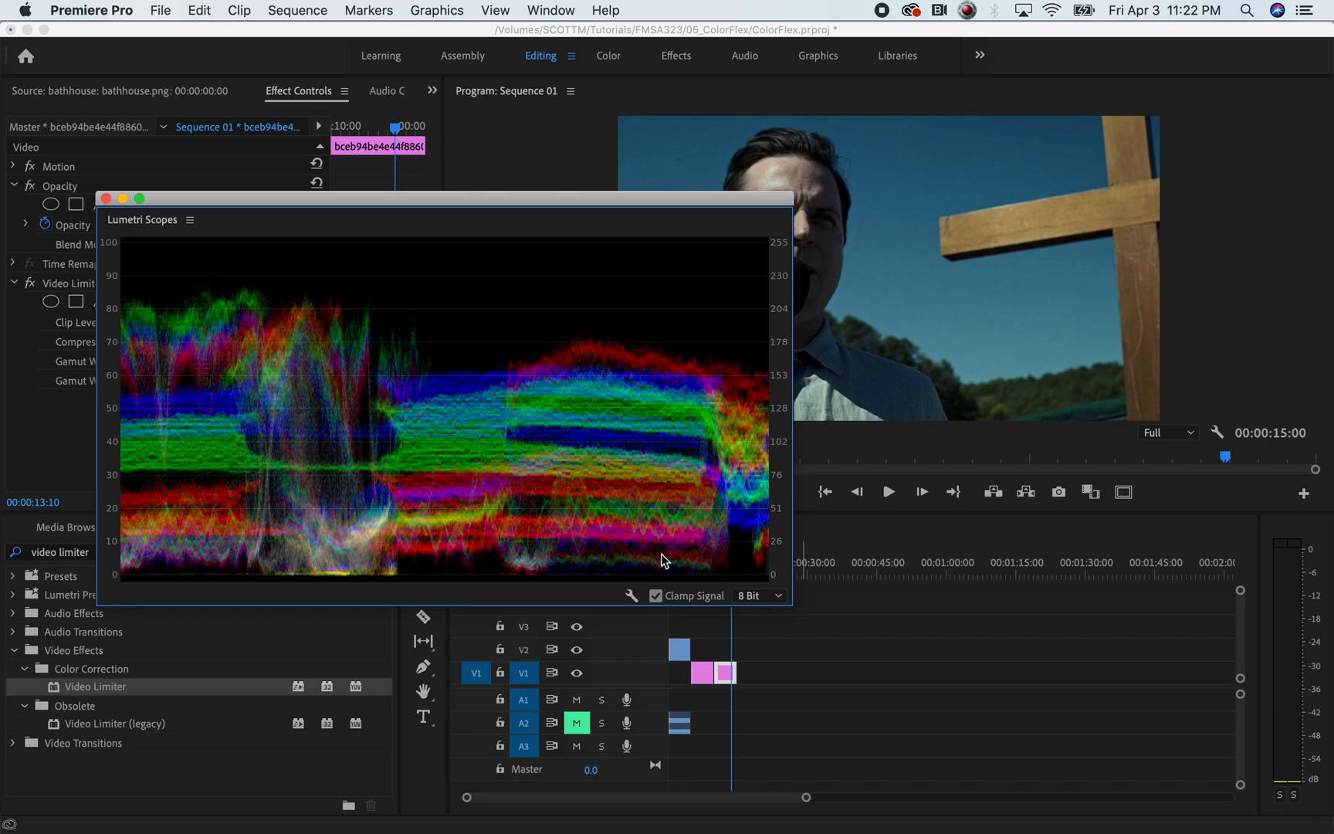
mouse_move(562, 207)
left_mouse_down()
mouse_move(498, 203)
mouse_move(566, 193)
left_mouse_up()
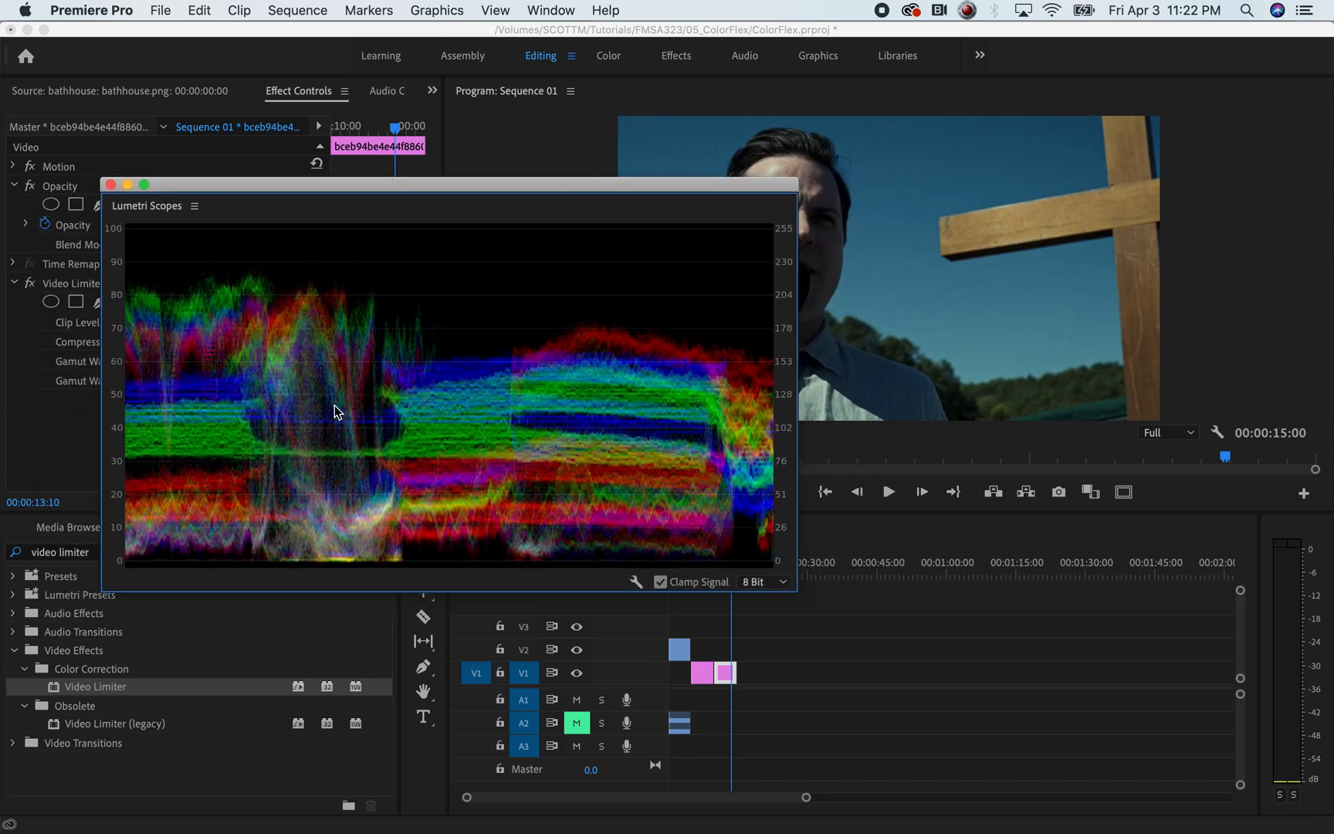
left_click_drag(319, 186, 315, 190)
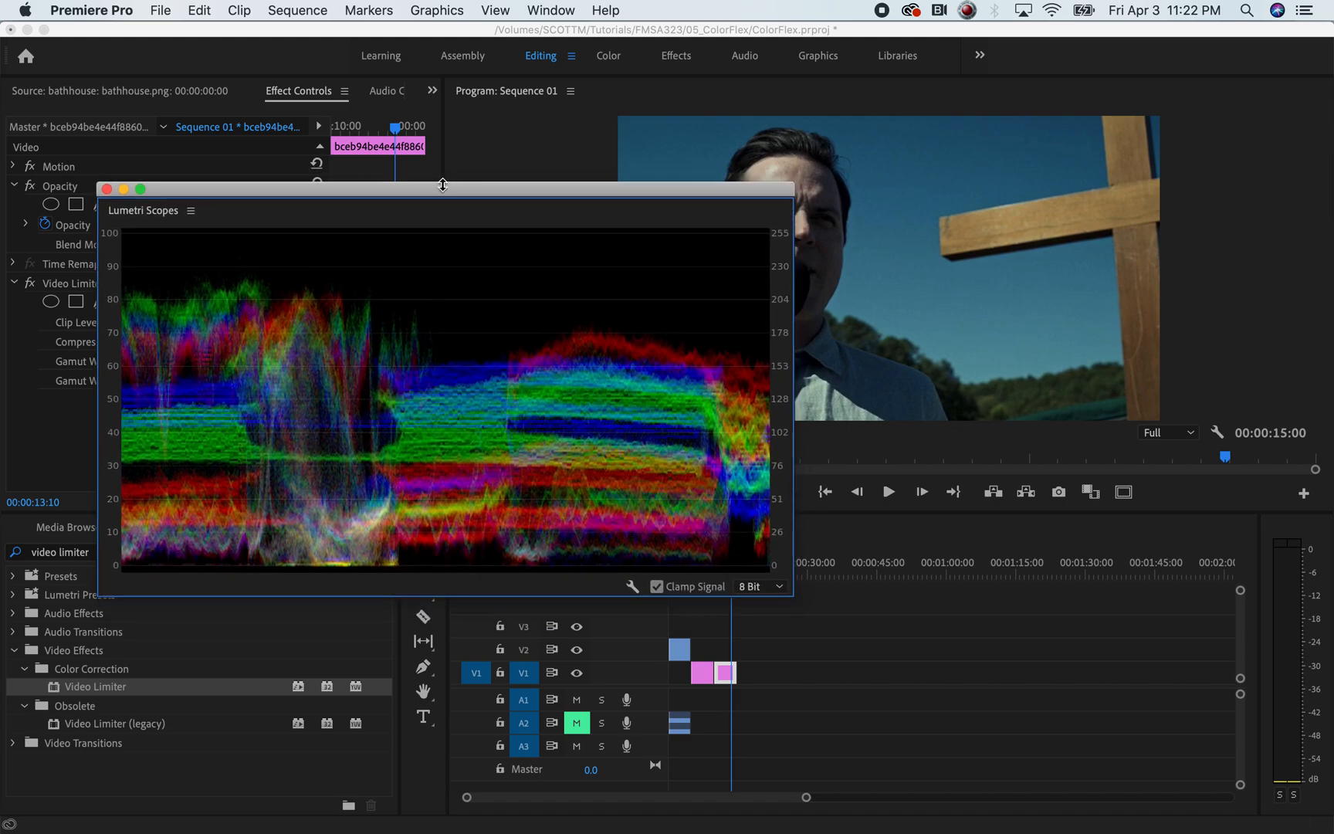
mouse_move(437, 190)
left_mouse_down()
mouse_move(432, 211)
mouse_move(470, 215)
mouse_move(390, 170)
mouse_move(492, 249)
mouse_move(444, 191)
mouse_move(456, 184)
left_mouse_up()
left_click_drag(334, 177, 695, 181)
Move the scopes window clear of the timeline ruler and put the playhead at 00:00:08:14 on the city skyline clip
left_click_drag(726, 189, 485, 112)
left_click_drag(726, 581, 710, 584)
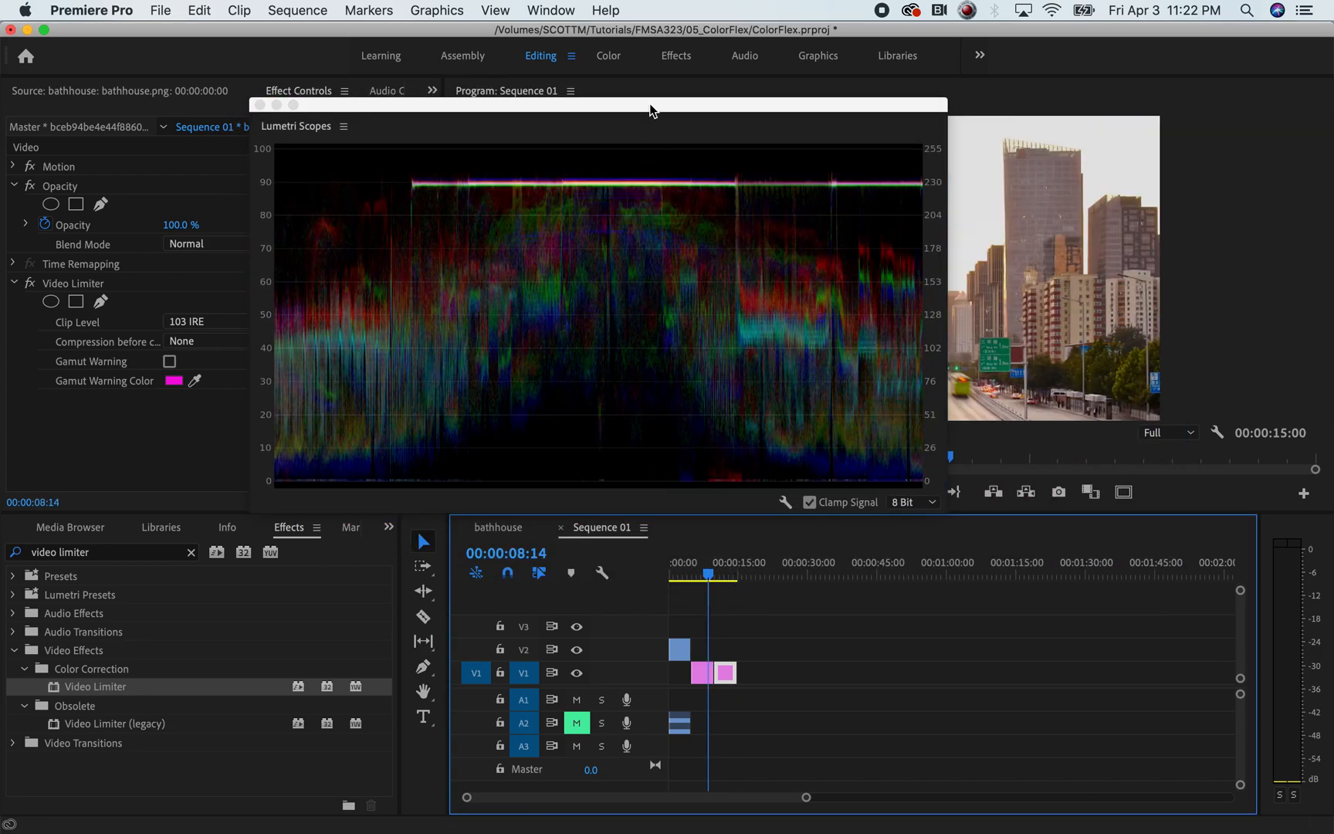
left_click_drag(651, 105, 524, 212)
Delete the Levels effect from the blownoutsky.jpg clip
left_click(701, 673)
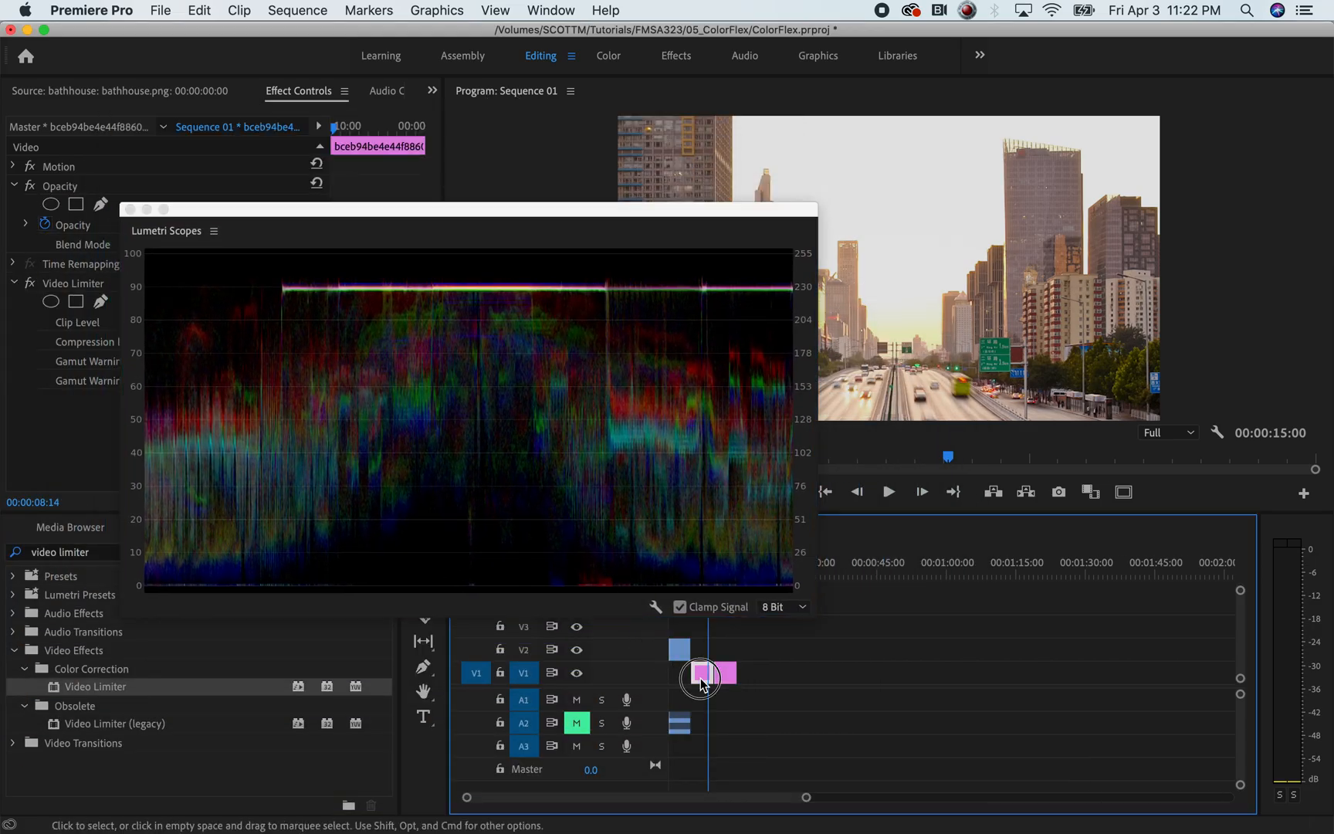
left_click(91, 288)
key("Delete")
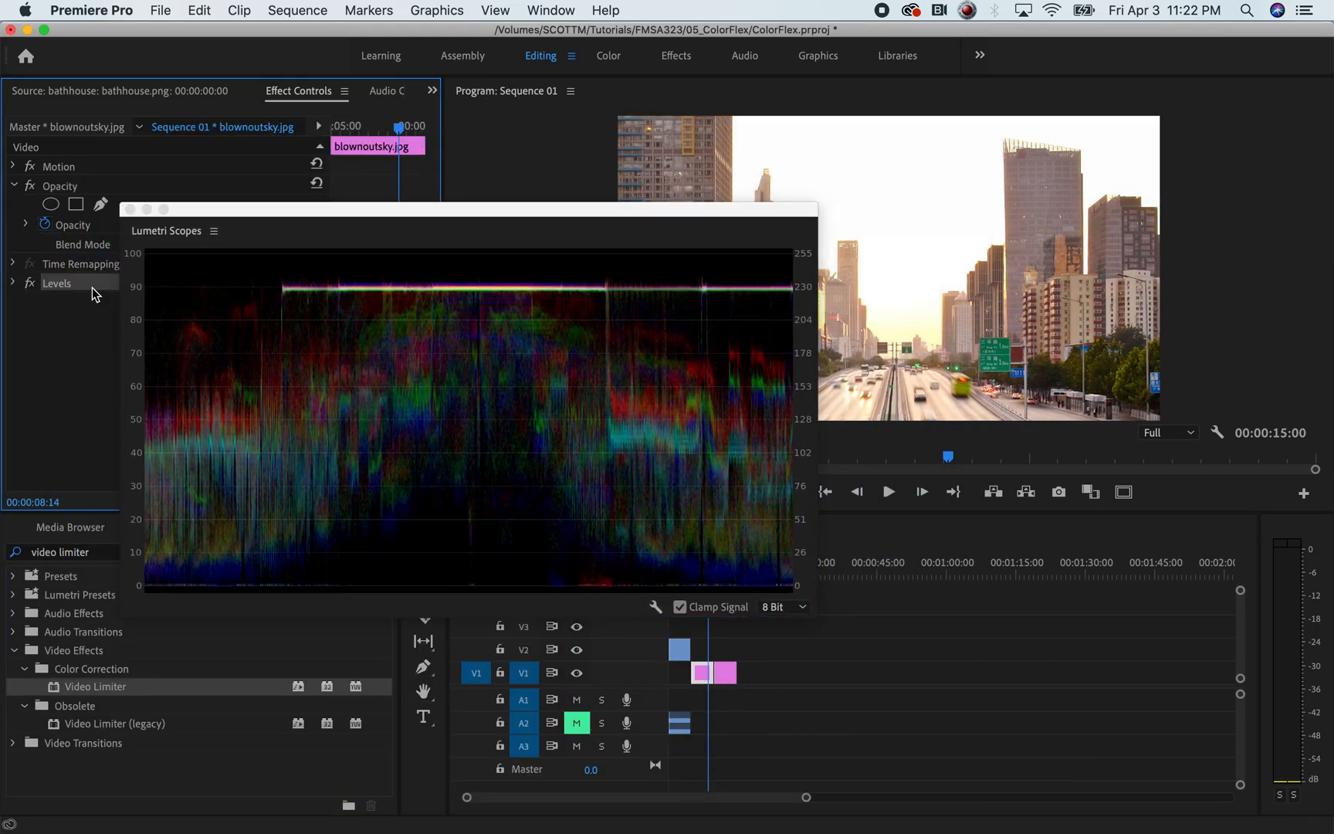
Move the Lumetri Scopes window around to examine the skyline clip's RGB waveform without any limiting effect
left_click_drag(460, 214, 367, 211)
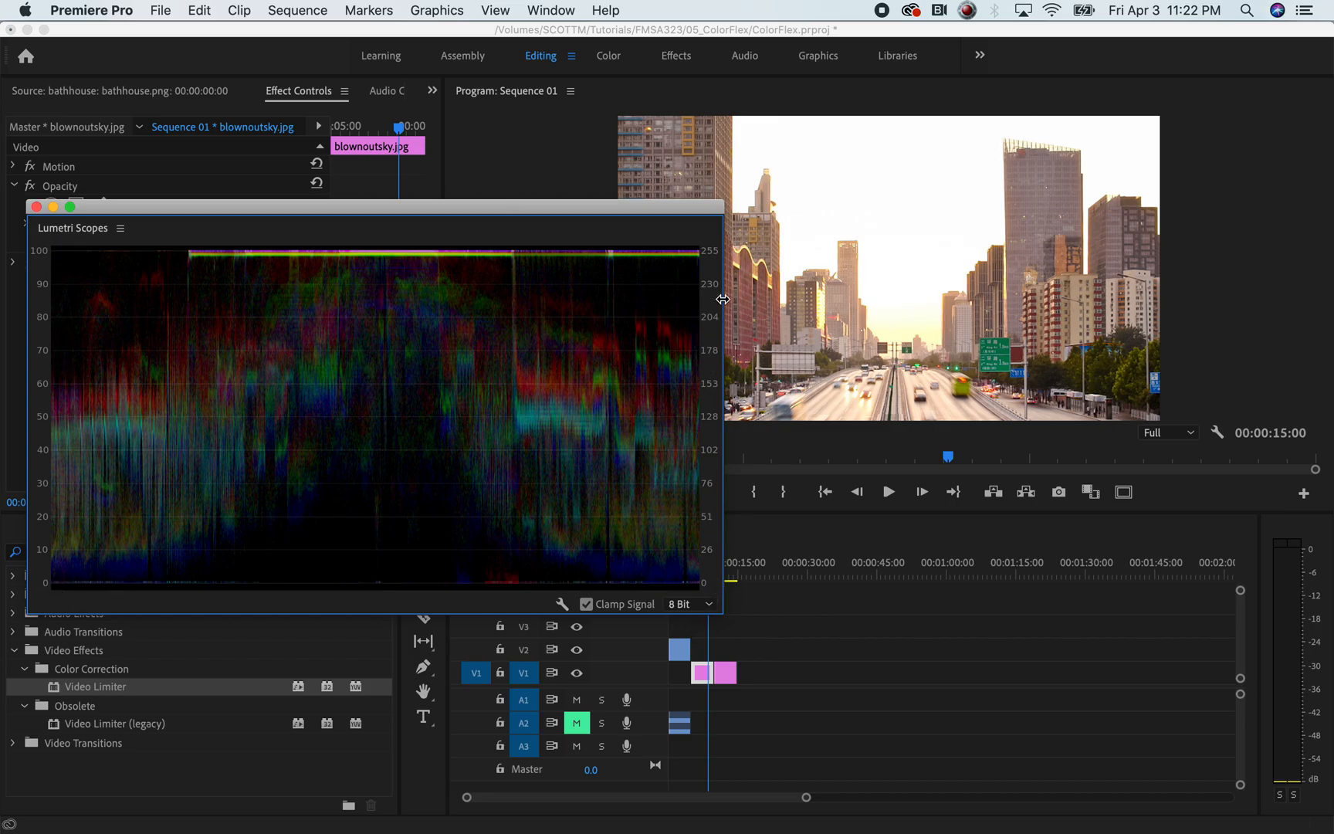
left_click_drag(693, 215, 746, 137)
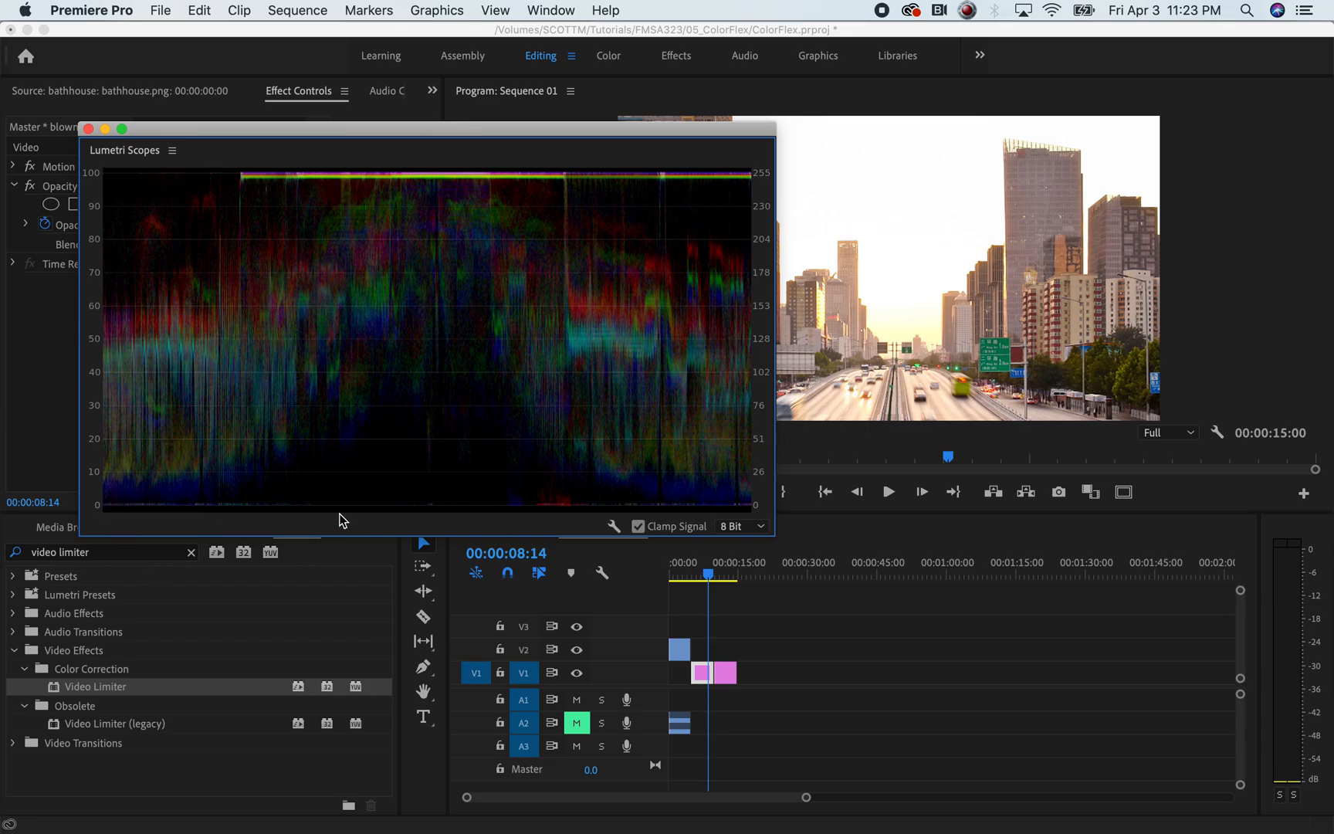
left_click_drag(403, 130, 388, 206)
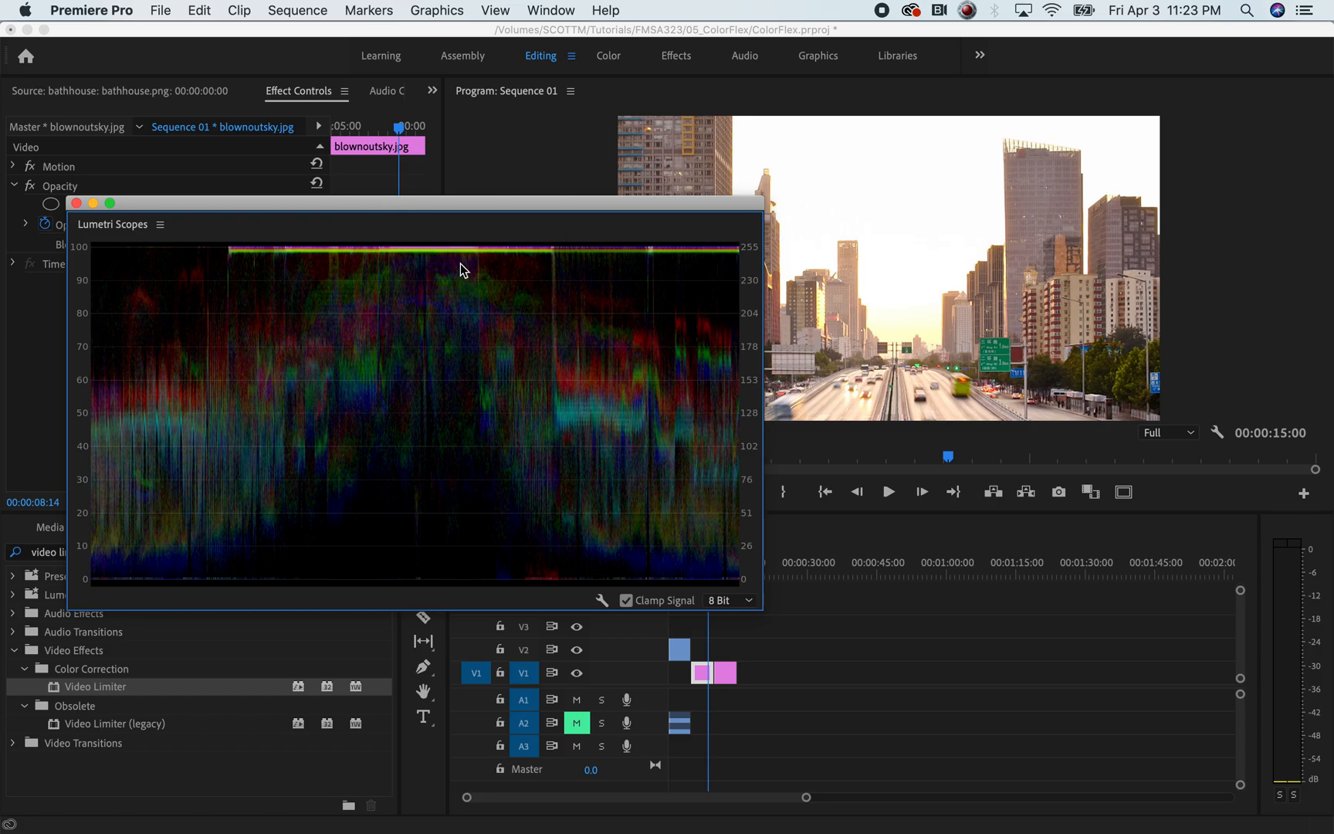
left_click_drag(462, 203, 514, 231)
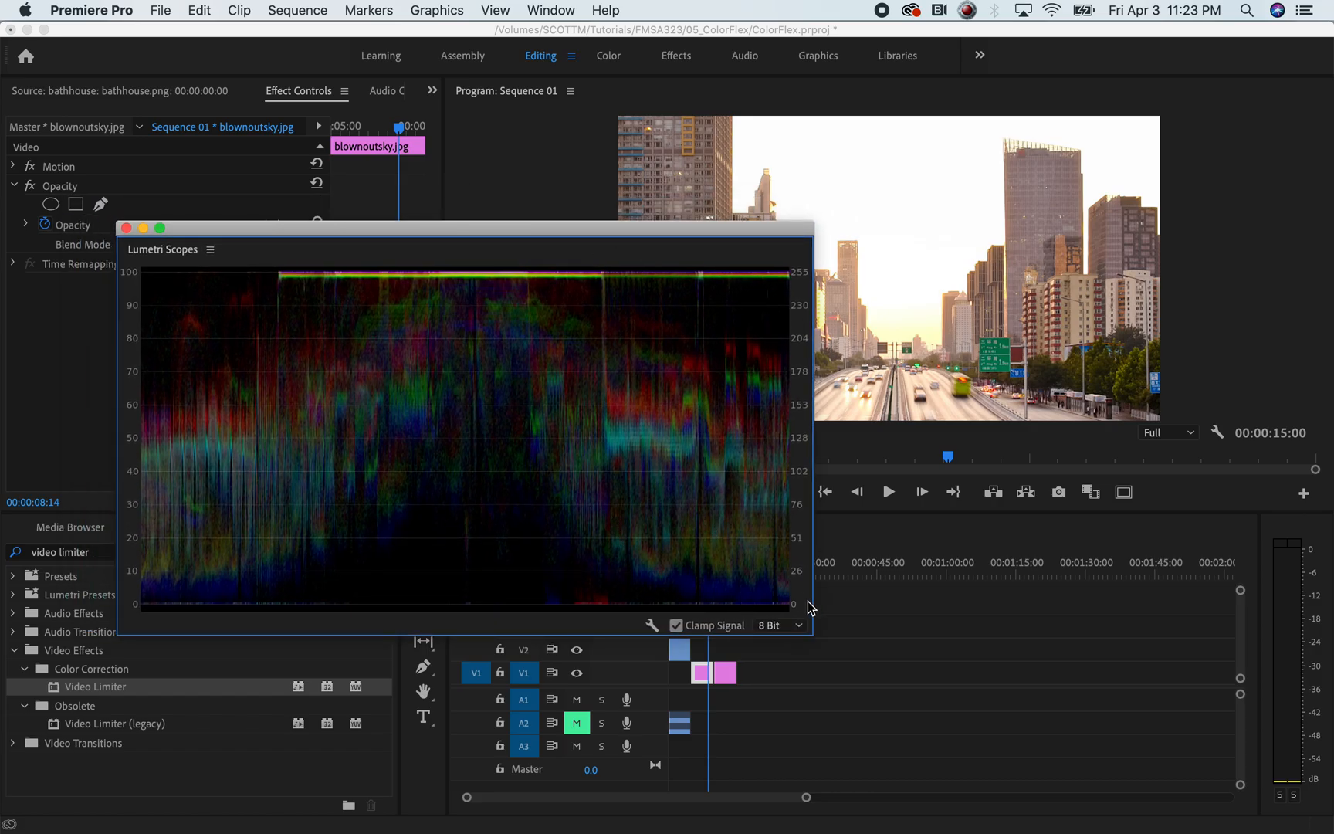
Apply the Video Limiter effect to the blownoutsky.jpg clip and move the scopes window clear of the effect's settings
left_click_drag(740, 231, 850, 187)
left_click_drag(73, 683, 697, 679)
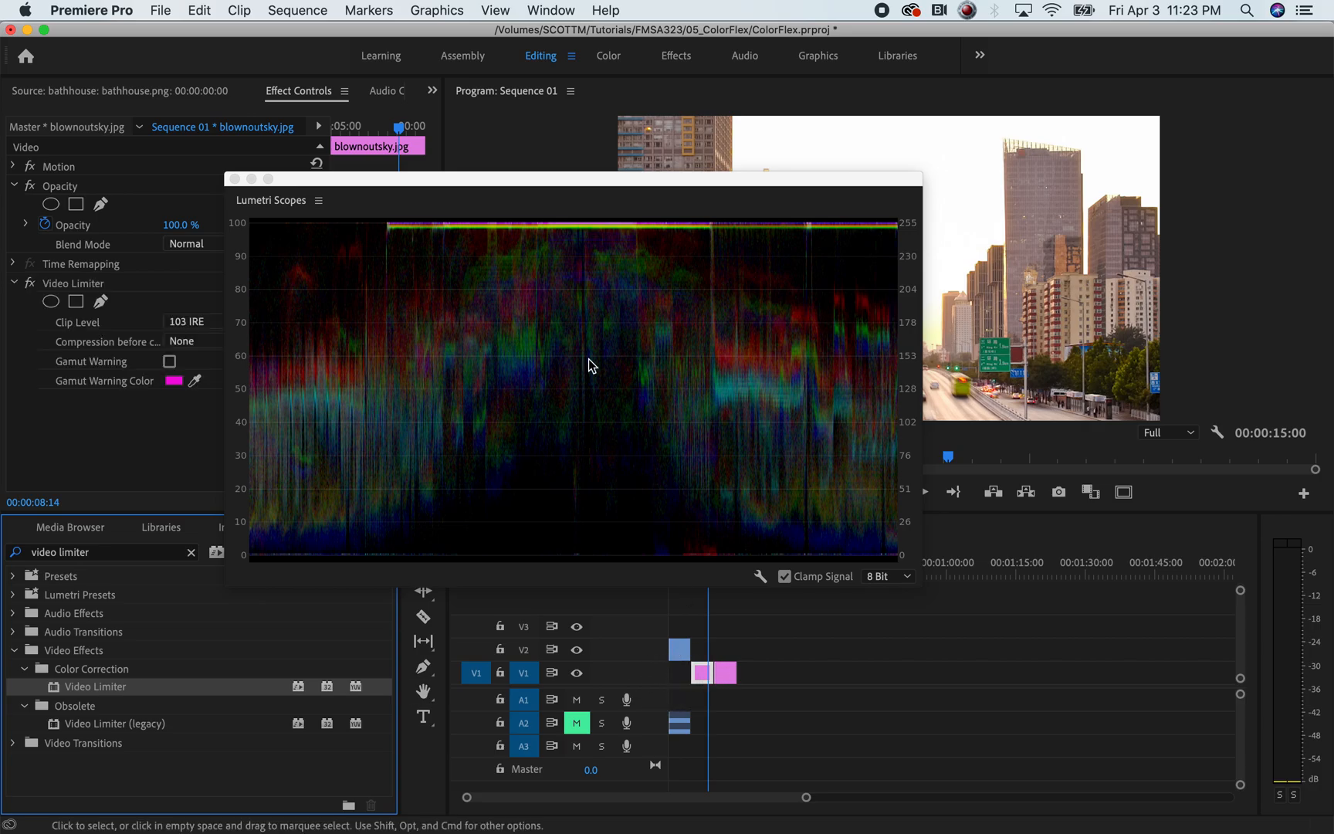
left_click_drag(578, 178, 565, 376)
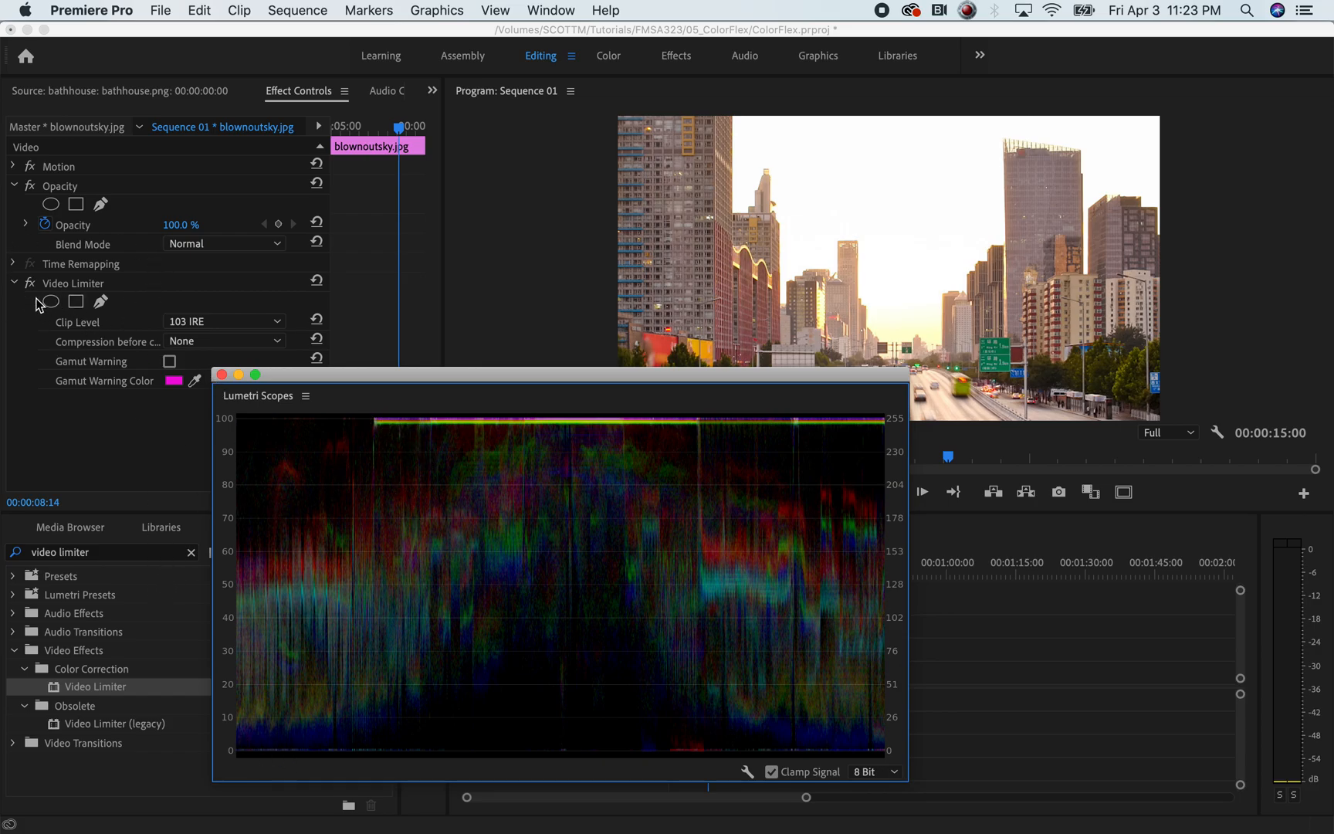
left_click_drag(332, 378, 575, 400)
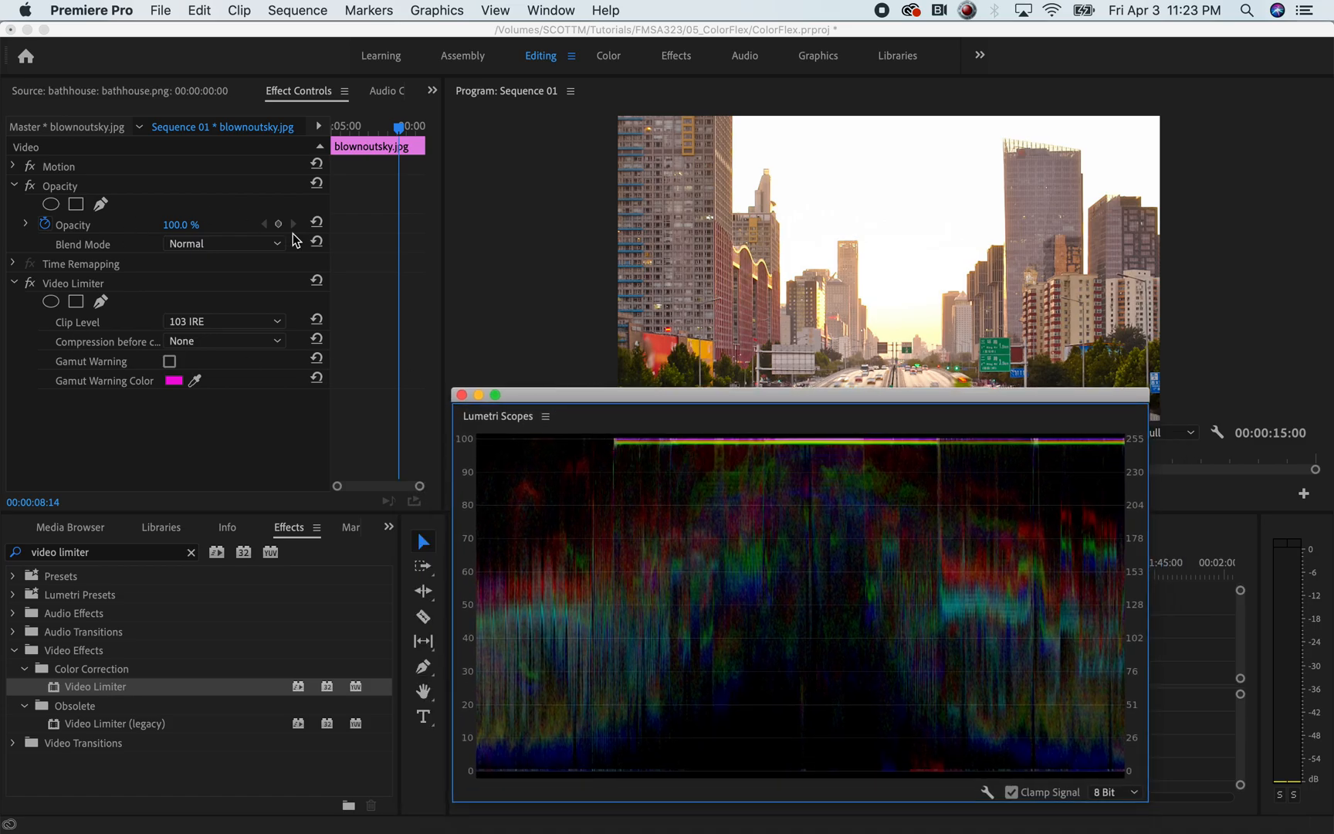
Set the Video Limiter's compression before clipping to 20% and toggle the effect off and on to compare
left_click(222, 325)
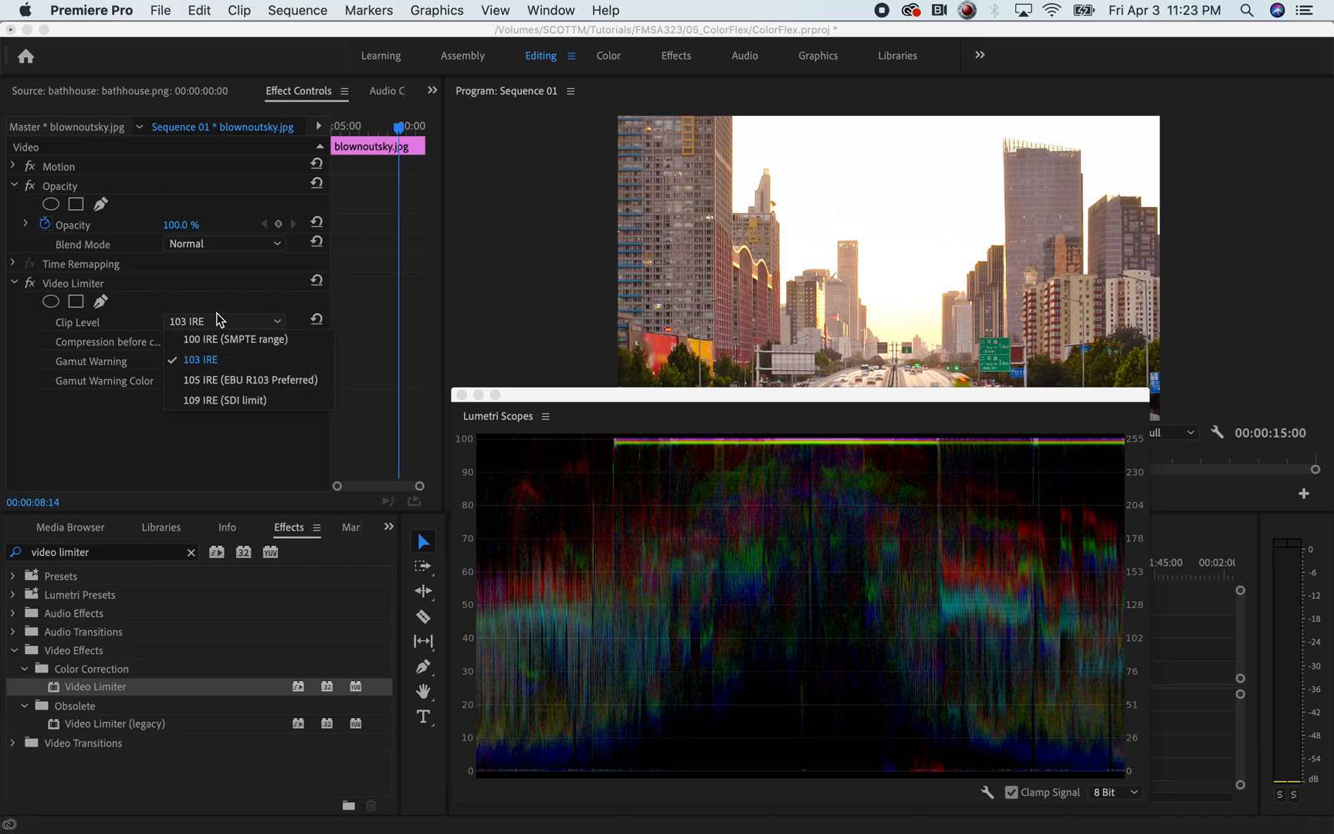
left_click(81, 418)
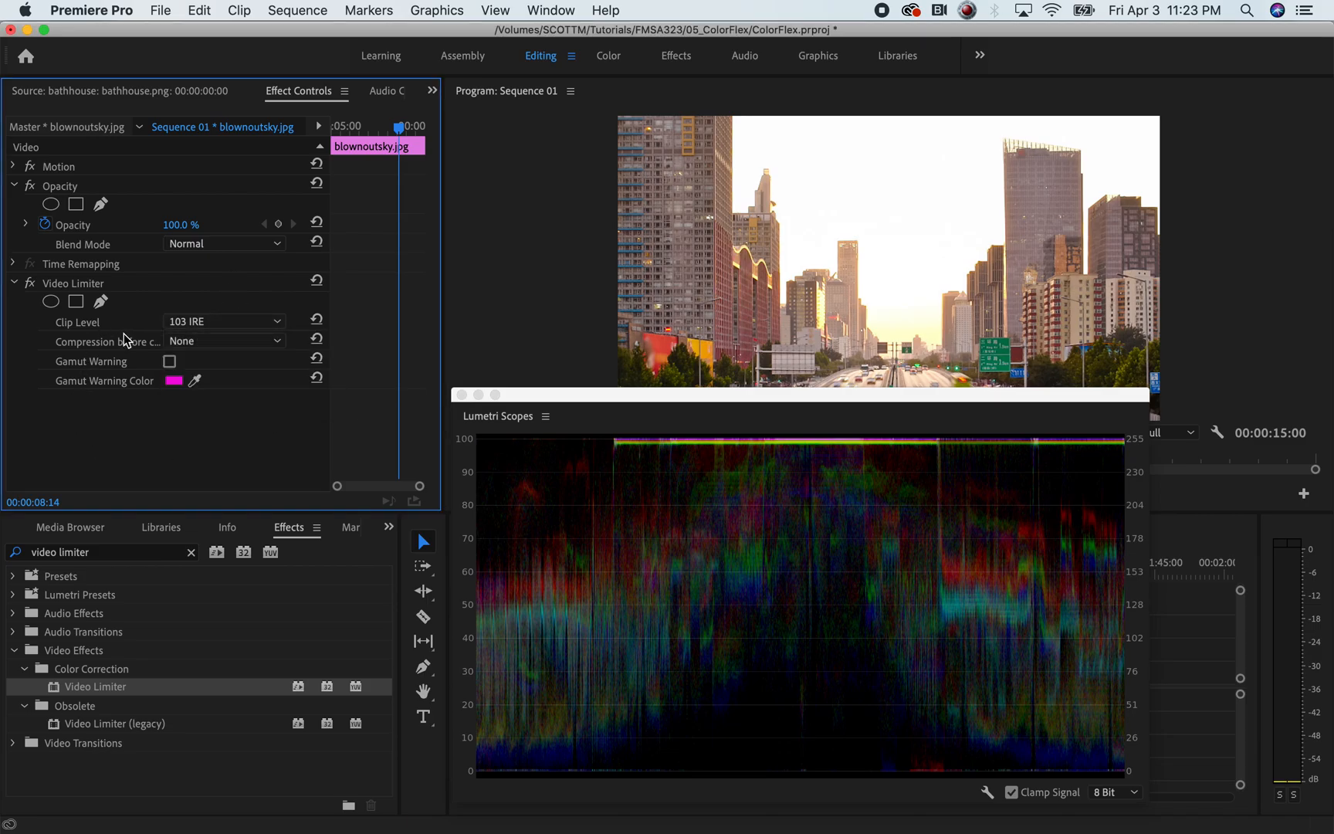
left_click(245, 339)
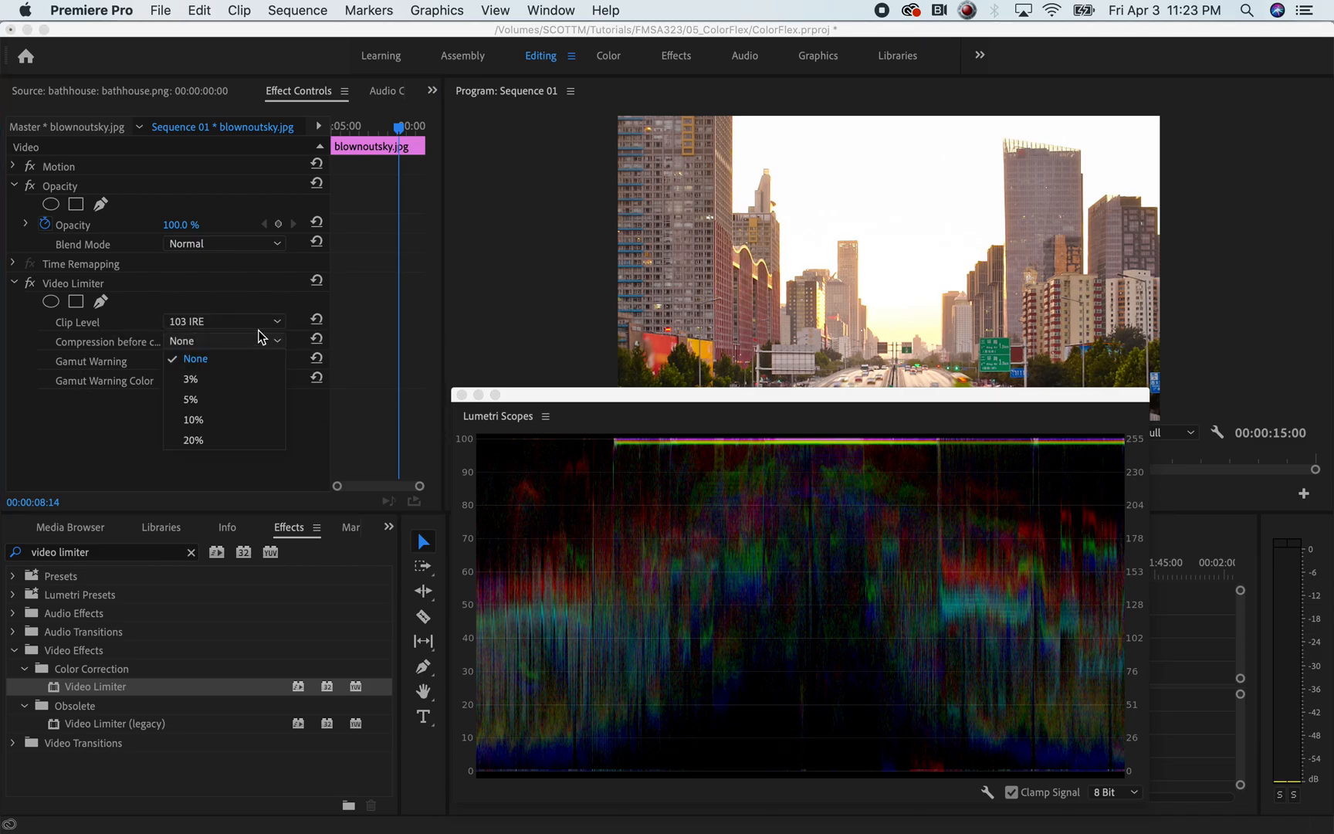
left_click(197, 439)
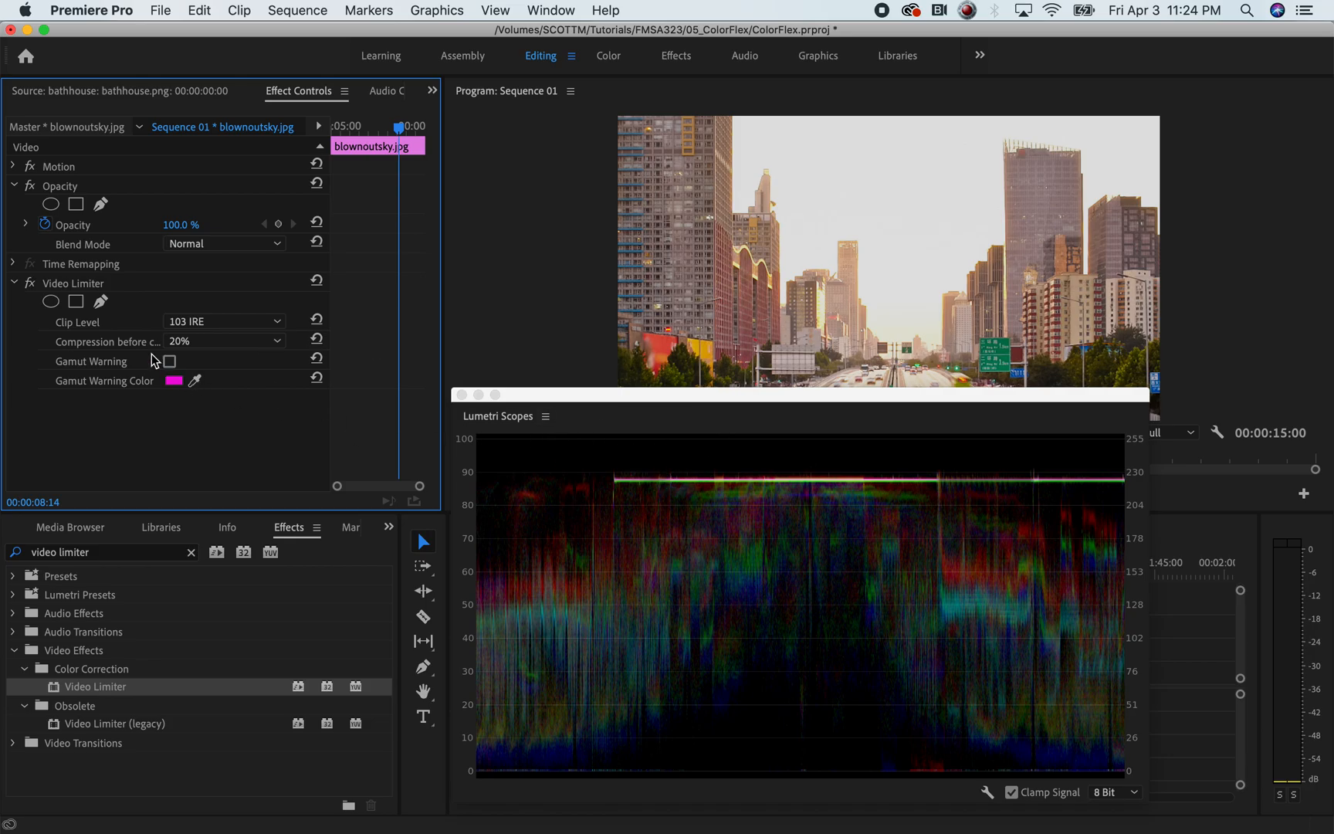
left_click(30, 283)
left_click(29, 282)
Compare 3% and no compression before clipping in the Video Limiter, ending with None
left_click(231, 341)
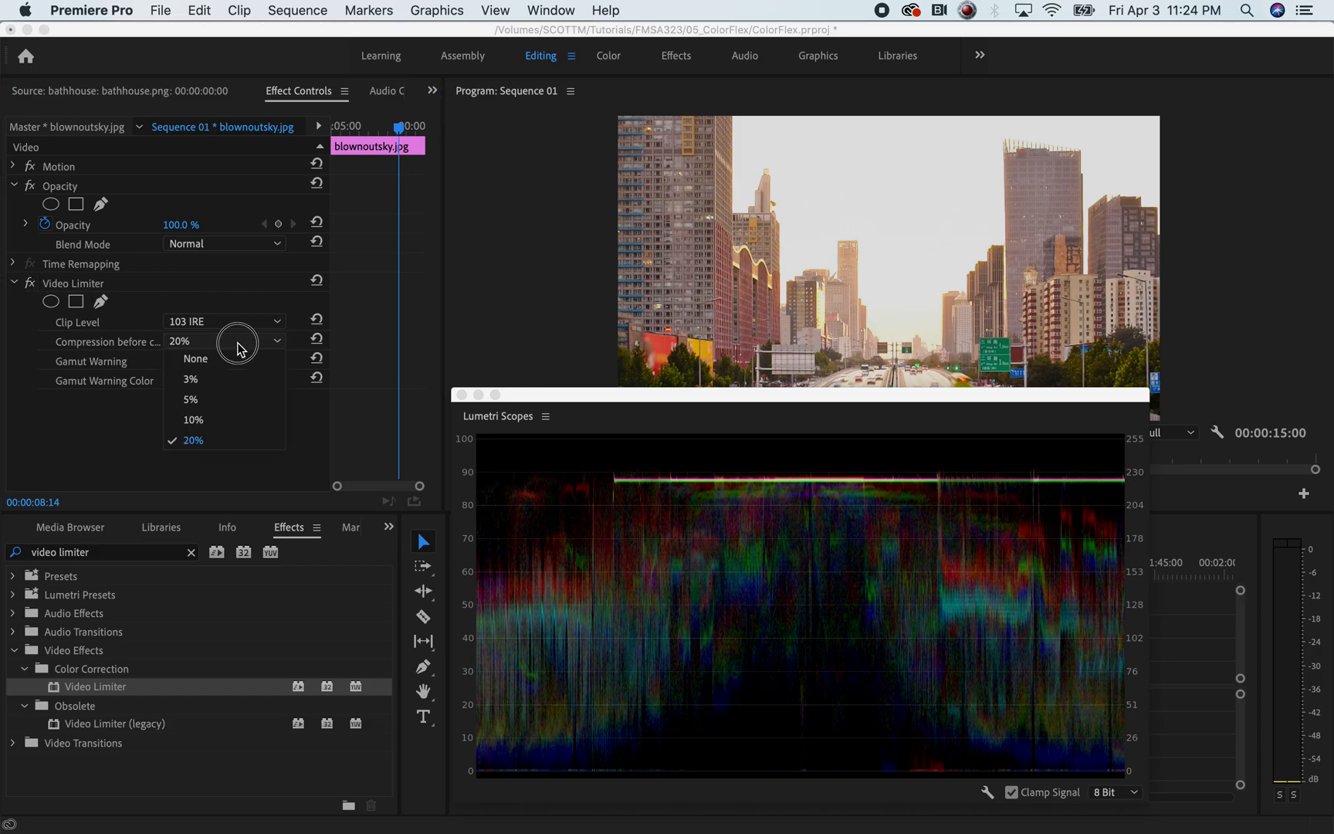
left_click(226, 384)
left_click(272, 343)
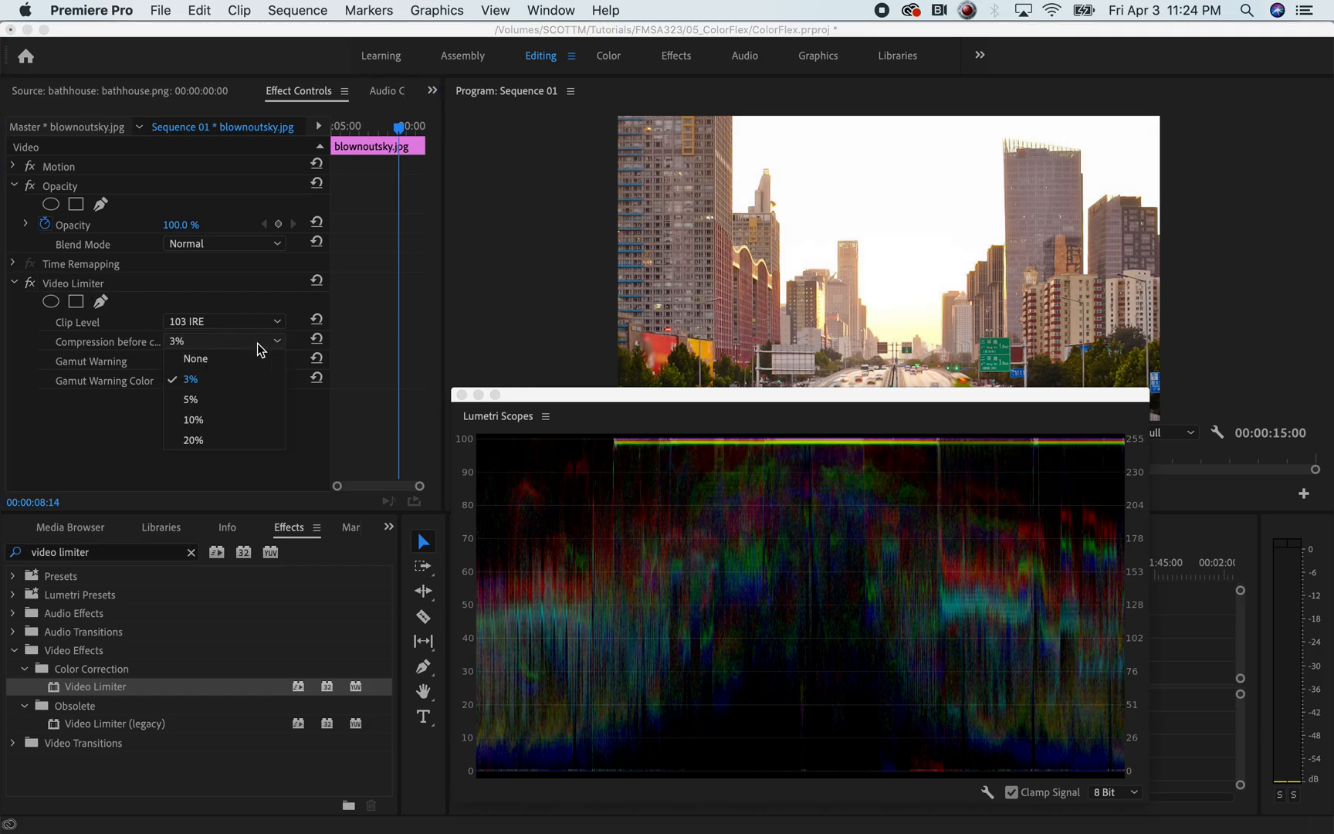
left_click(270, 358)
left_click(256, 342)
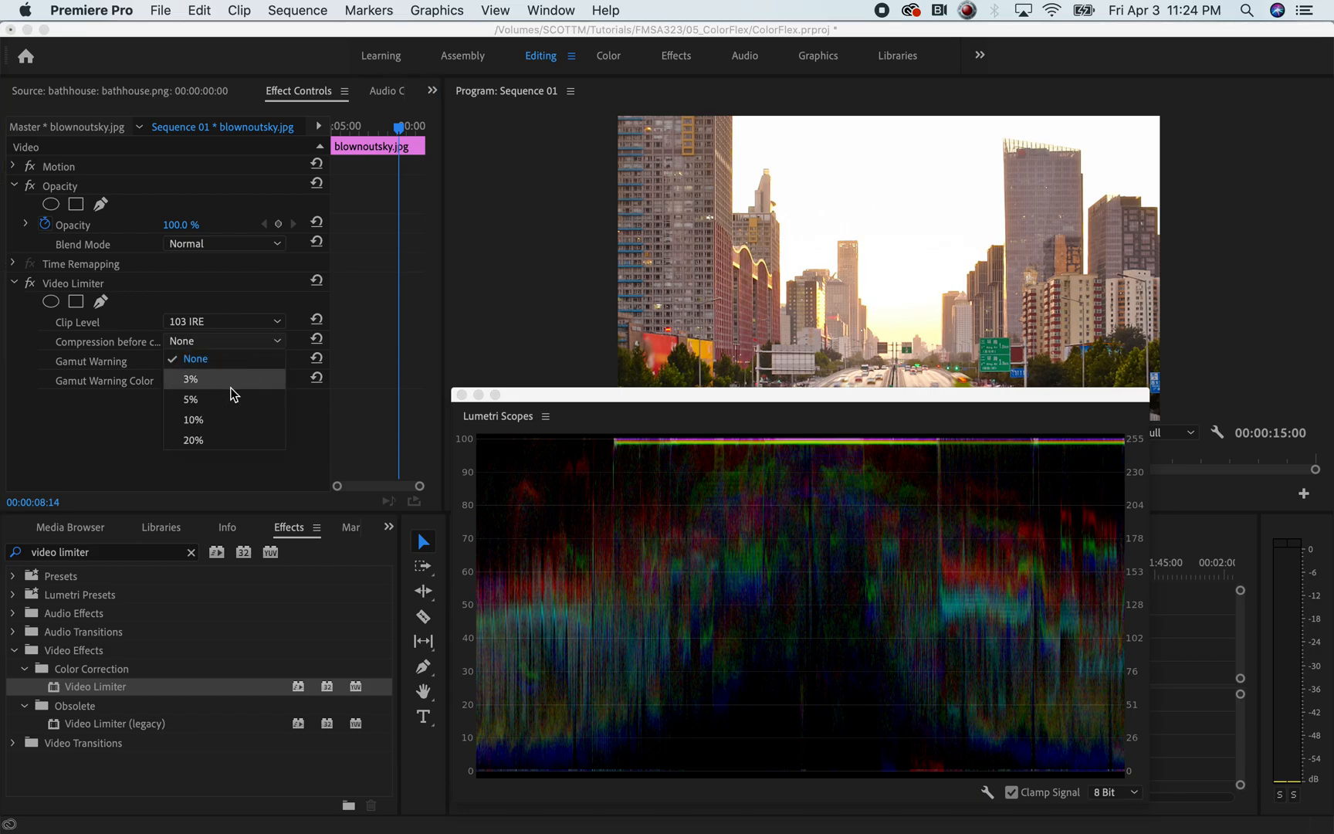
left_click(232, 378)
left_click(278, 343)
left_click(247, 358)
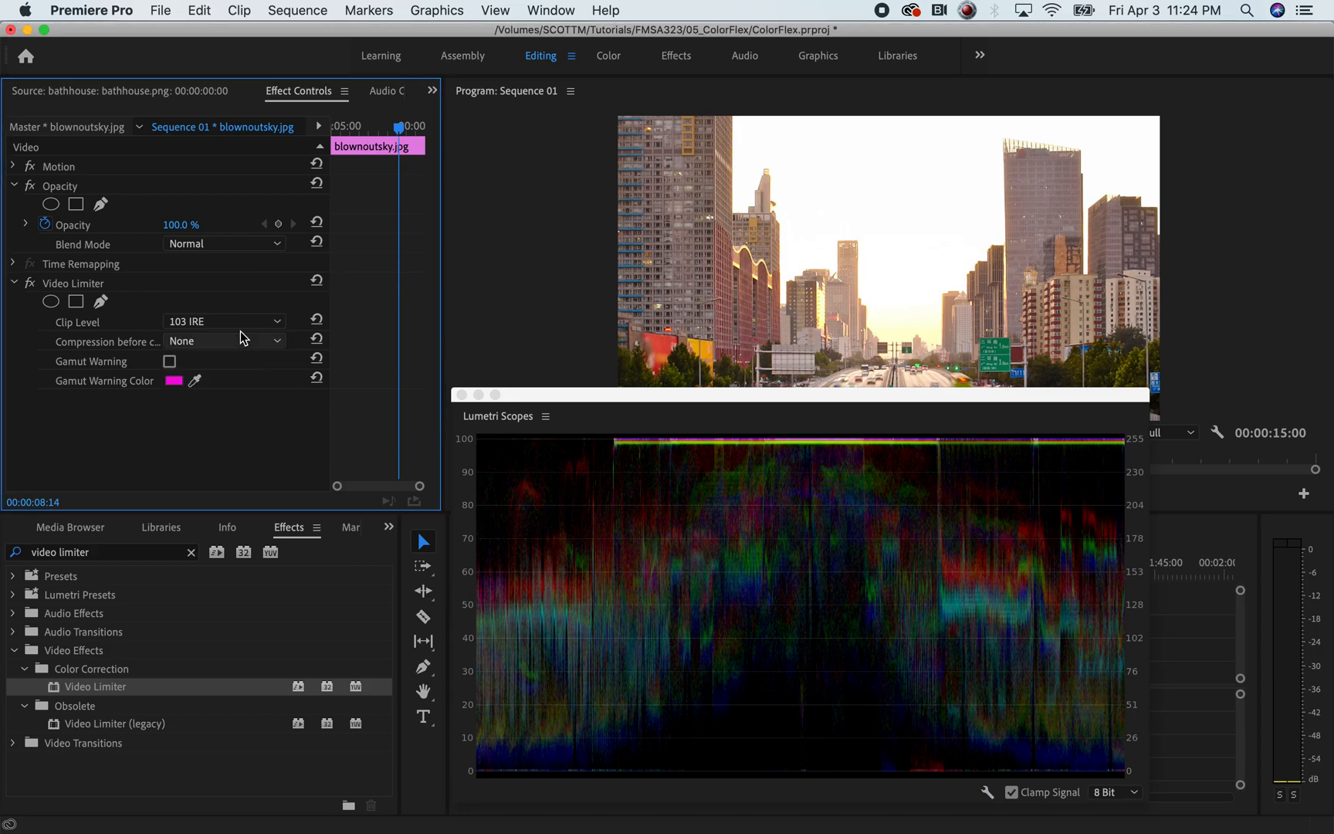
Check the gamut warning with the Video Limiter's compression set to 3%, and turn the warning back off
left_click(169, 362)
left_click(226, 337)
left_click(256, 379)
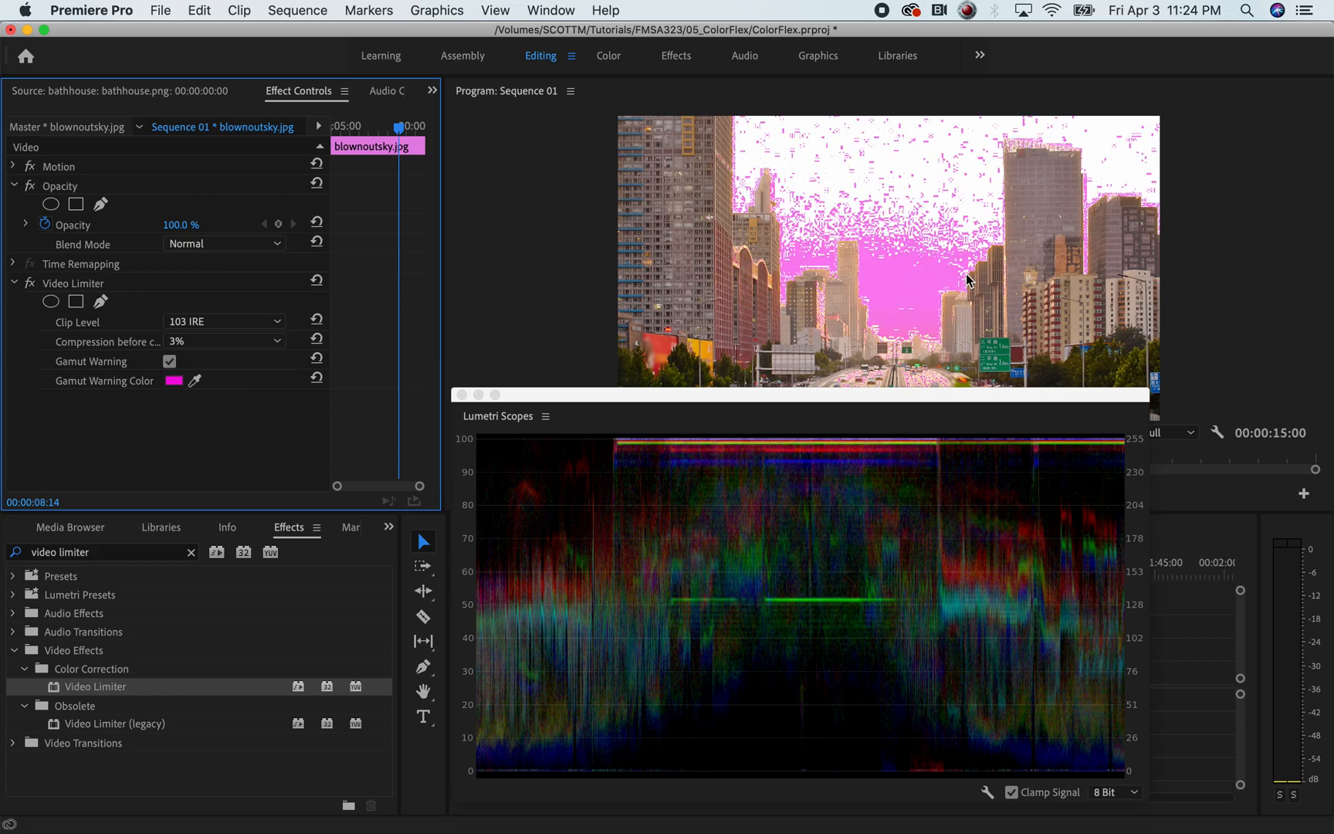
left_click(170, 361)
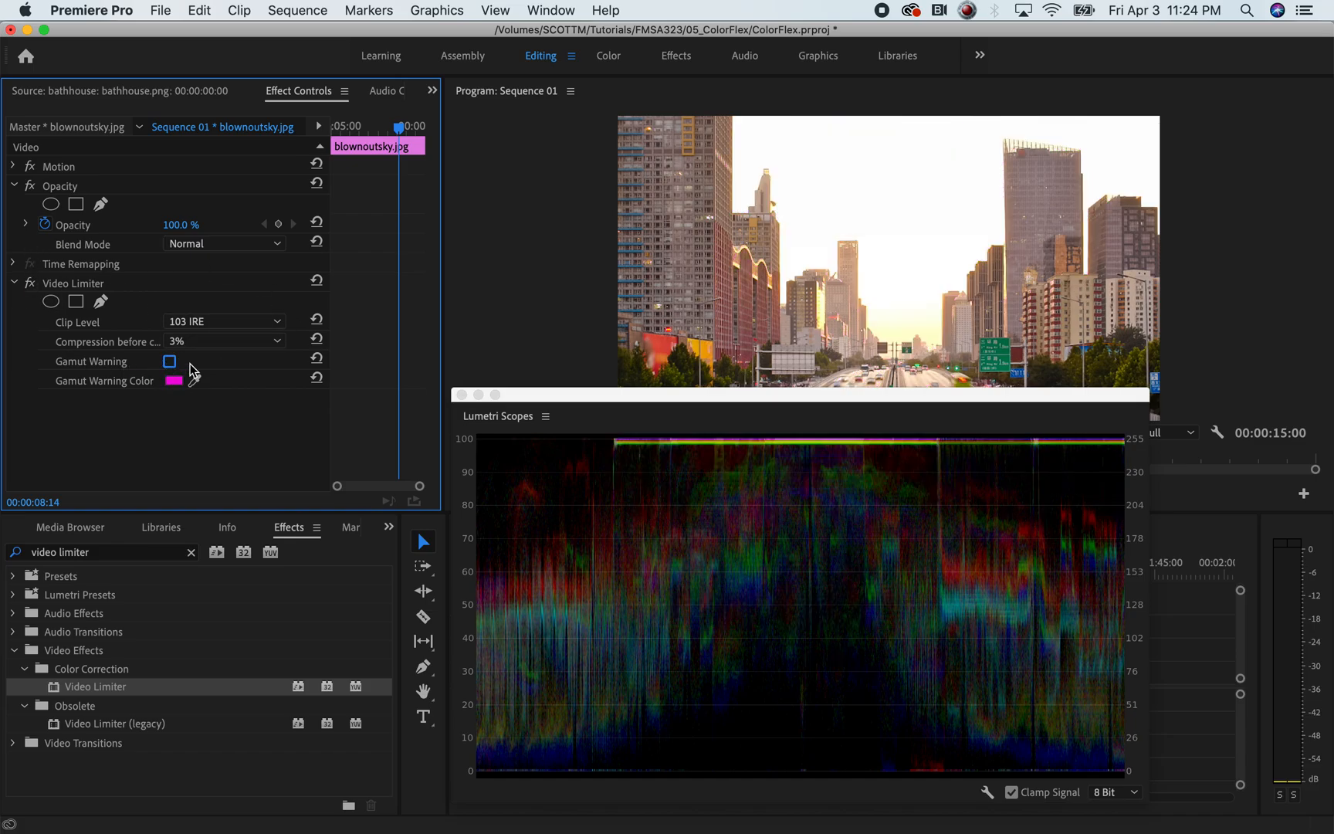
Set the Video Limiter's compression before clipping back to 20% from the available percentages
left_click(274, 340)
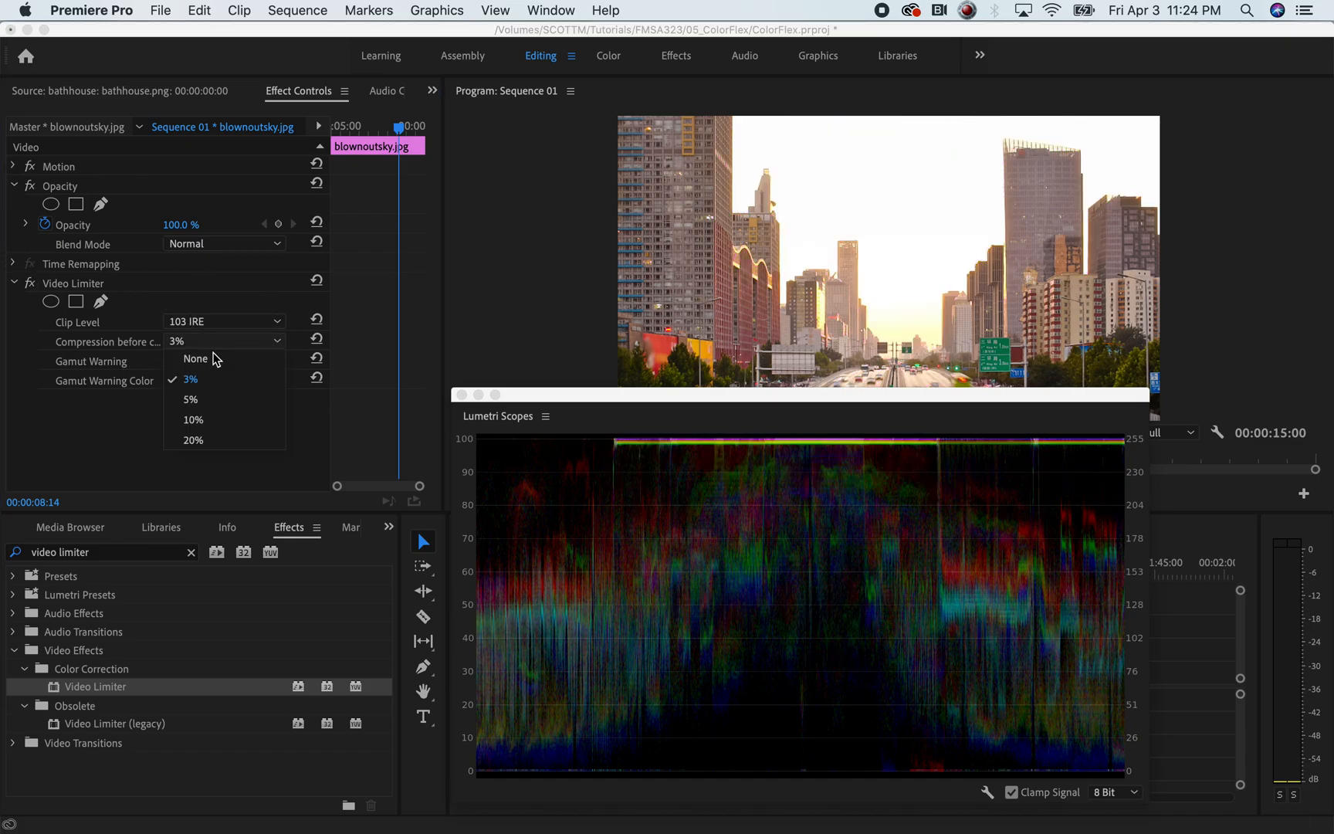
left_click(266, 341)
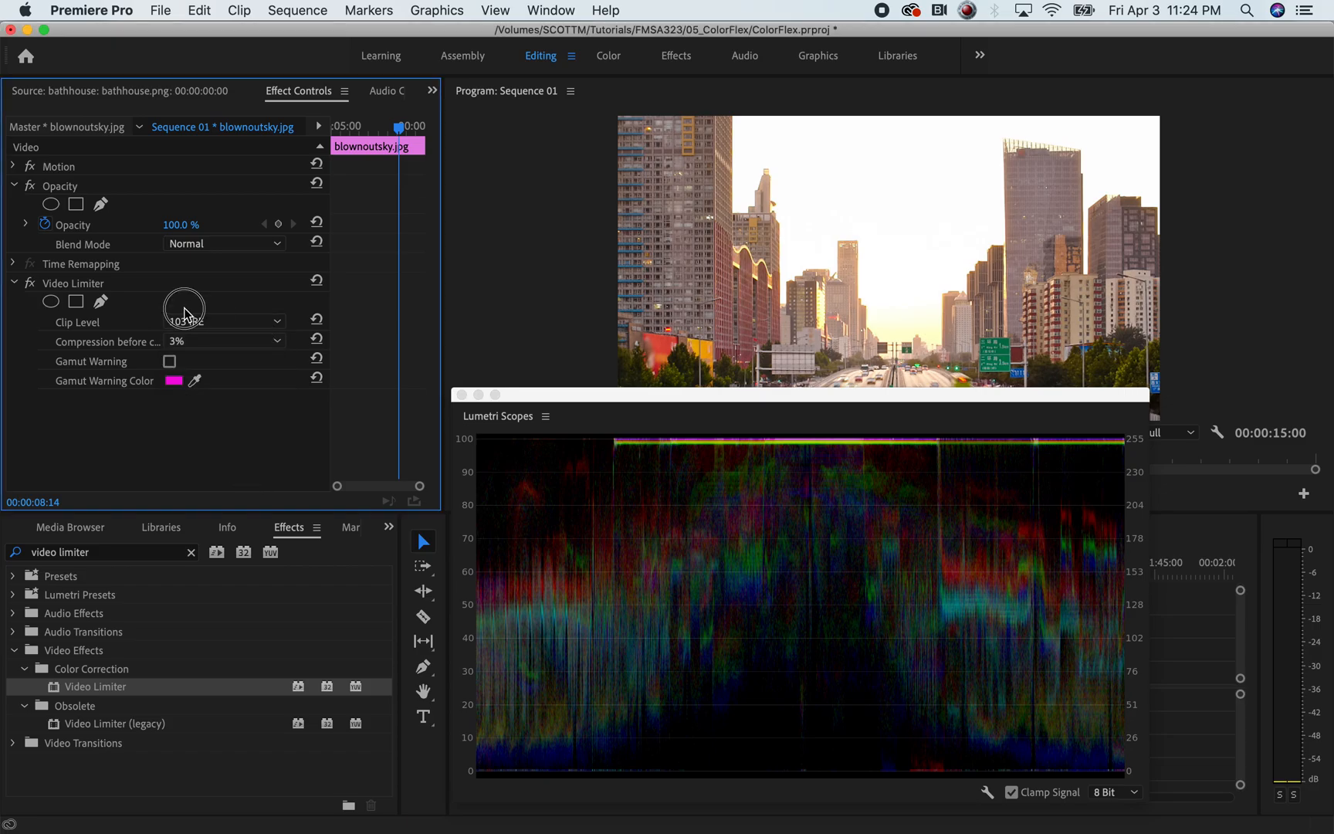
left_click(251, 349)
left_click(237, 442)
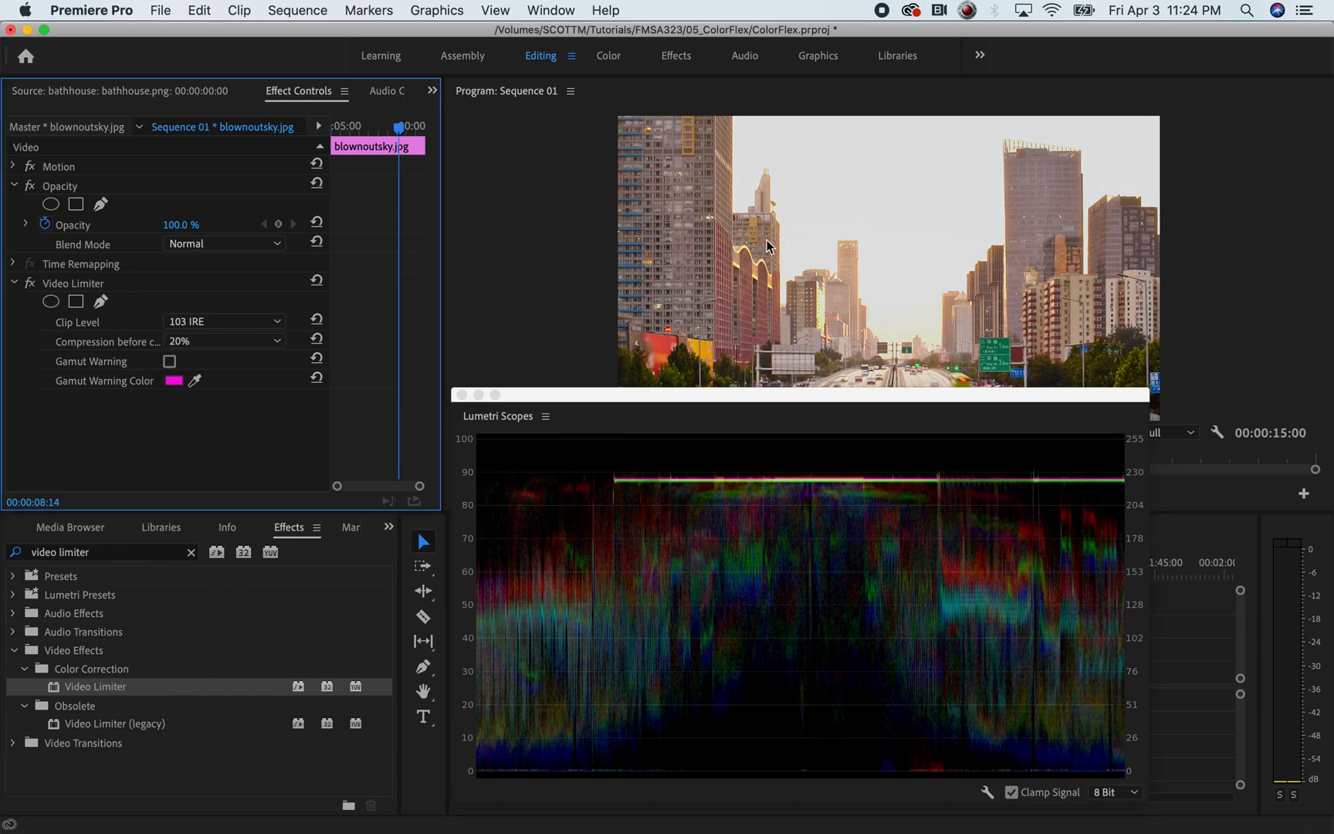
Delete the Video Limiter effect from the blownoutsky.jpg clip
left_click_drag(942, 390, 895, 360)
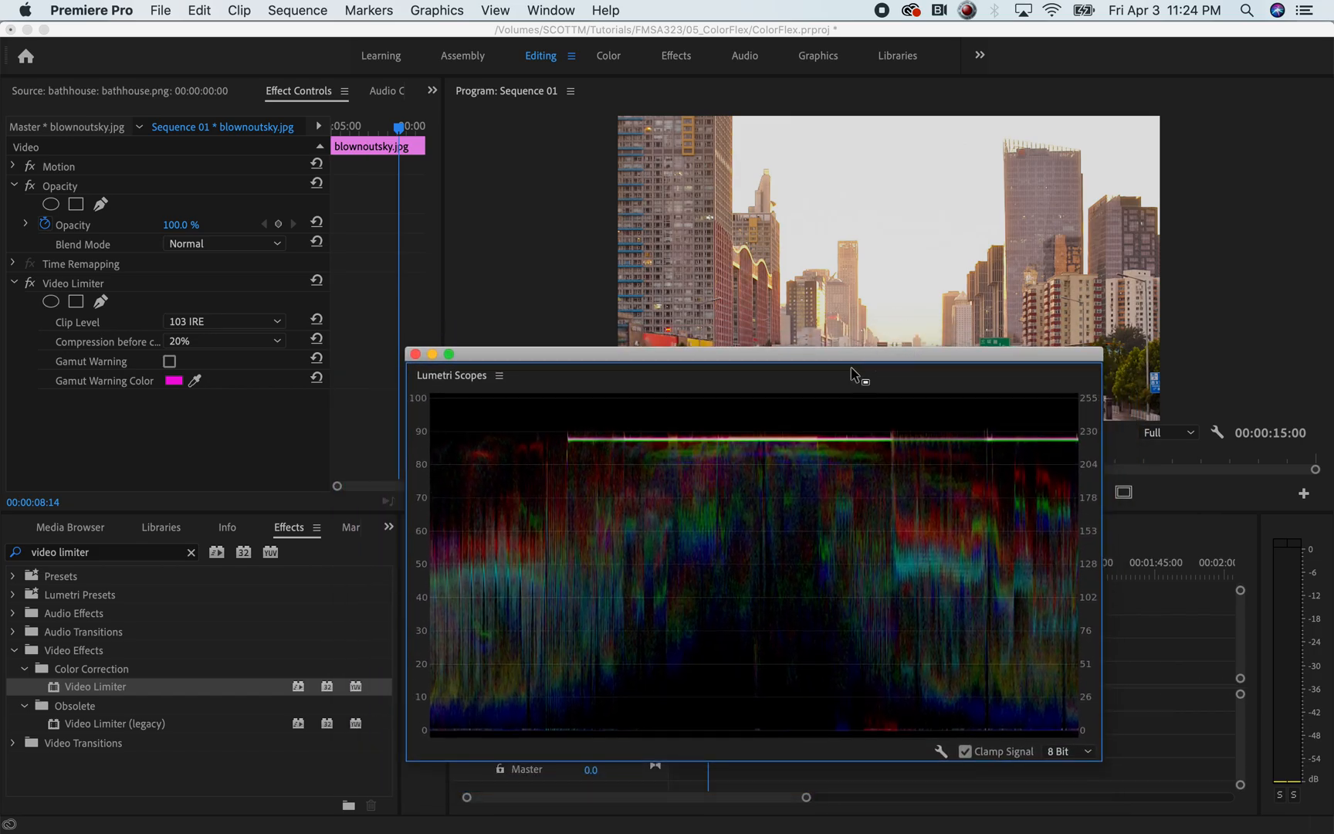
left_click(272, 340)
left_click(87, 284)
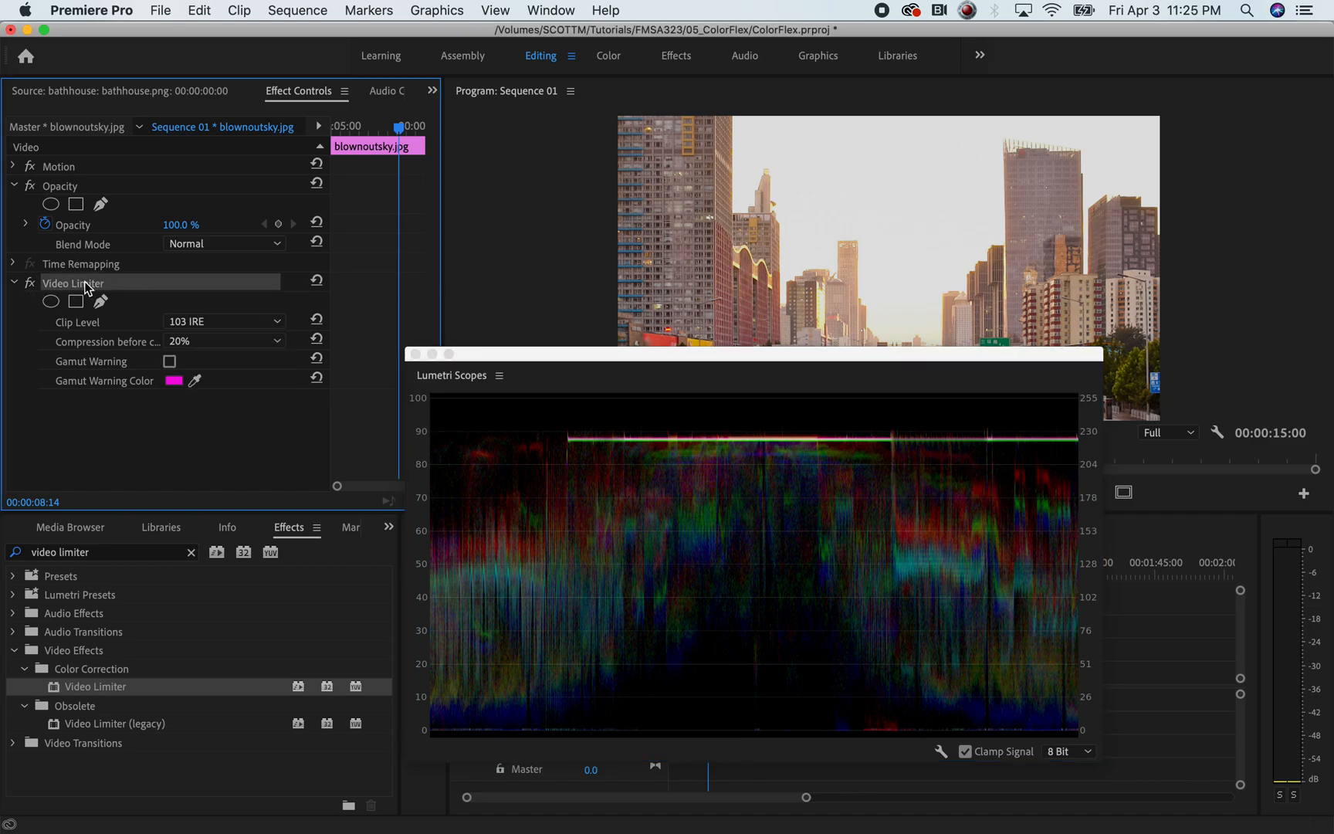
key("Delete")
Search the effects for "levels" and apply the Levels effect to the blownoutsky.jpg clip
left_click_drag(505, 375, 128, 132)
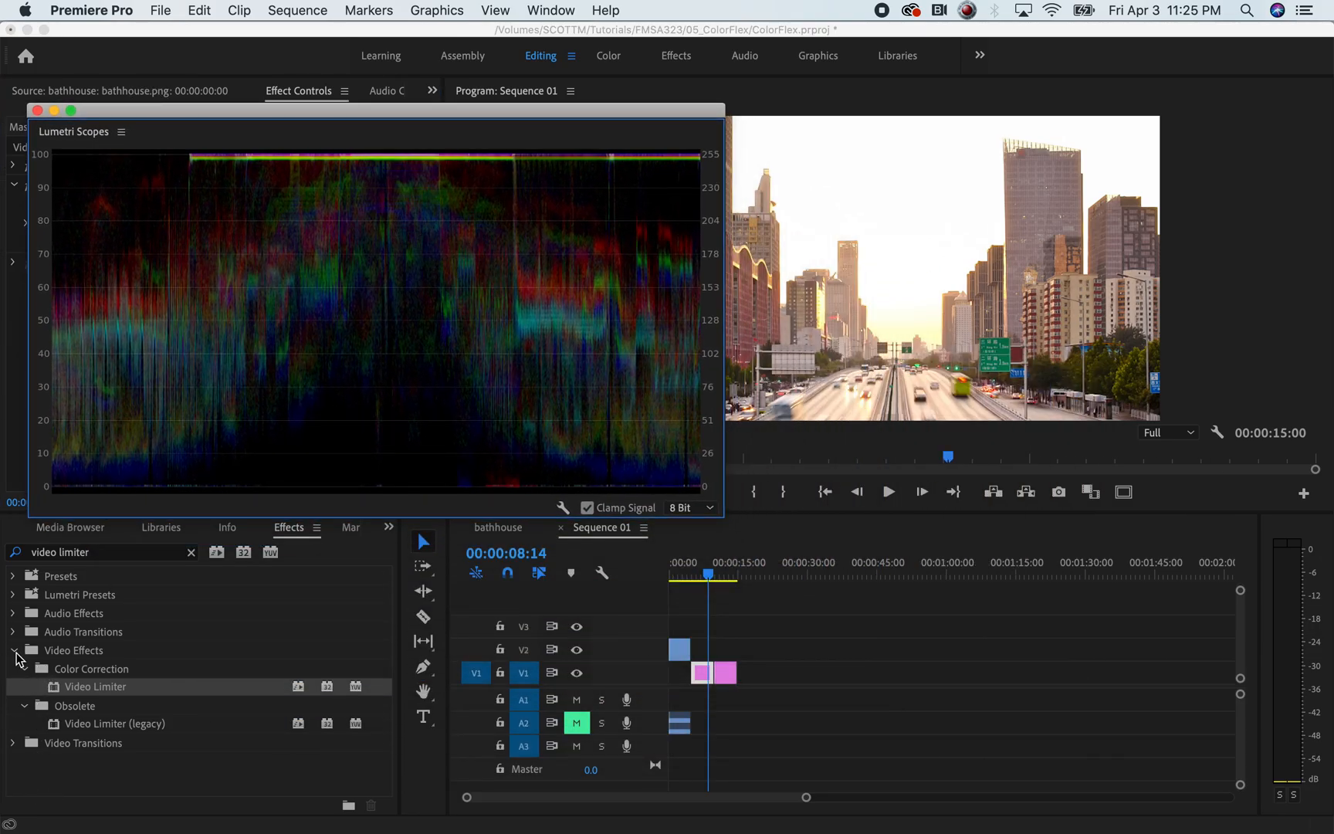
left_click(14, 653)
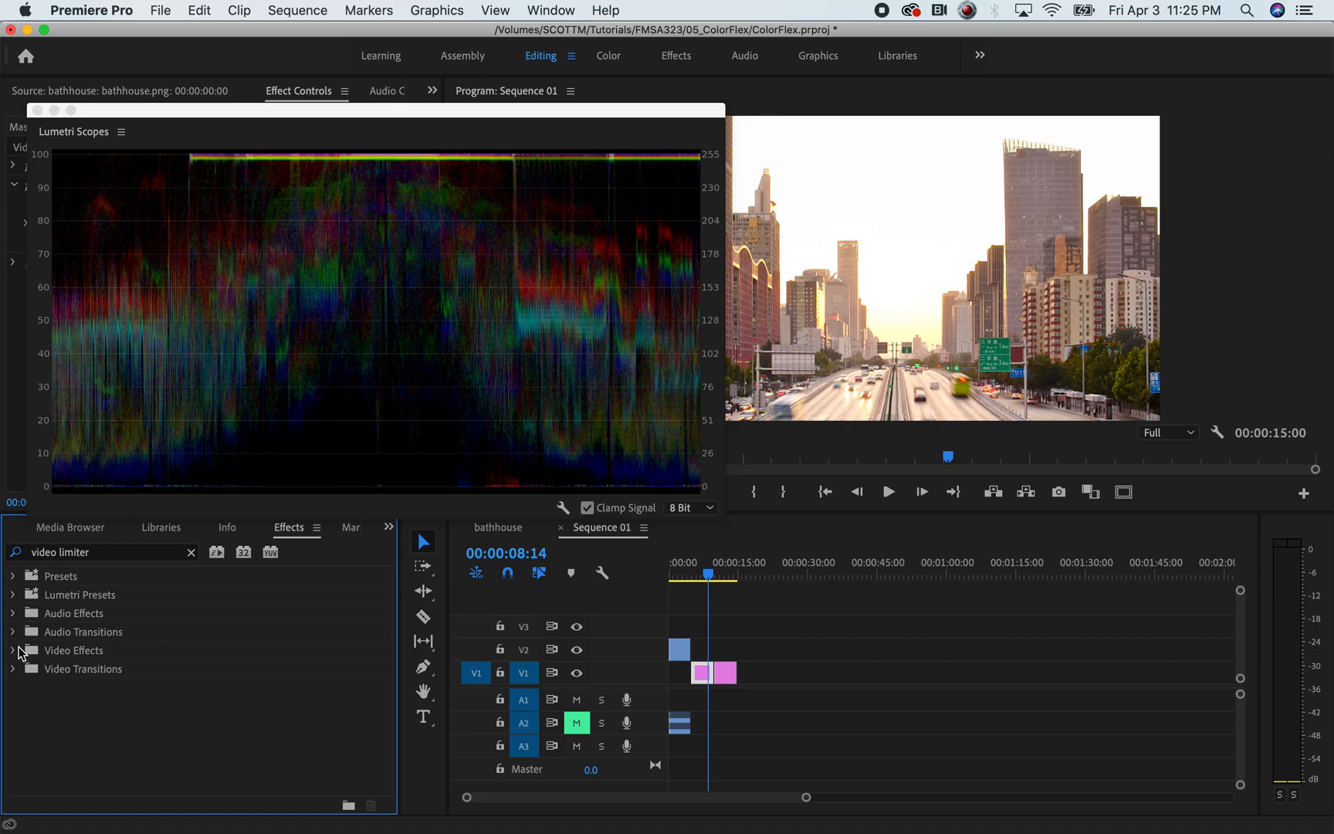
left_click(128, 553)
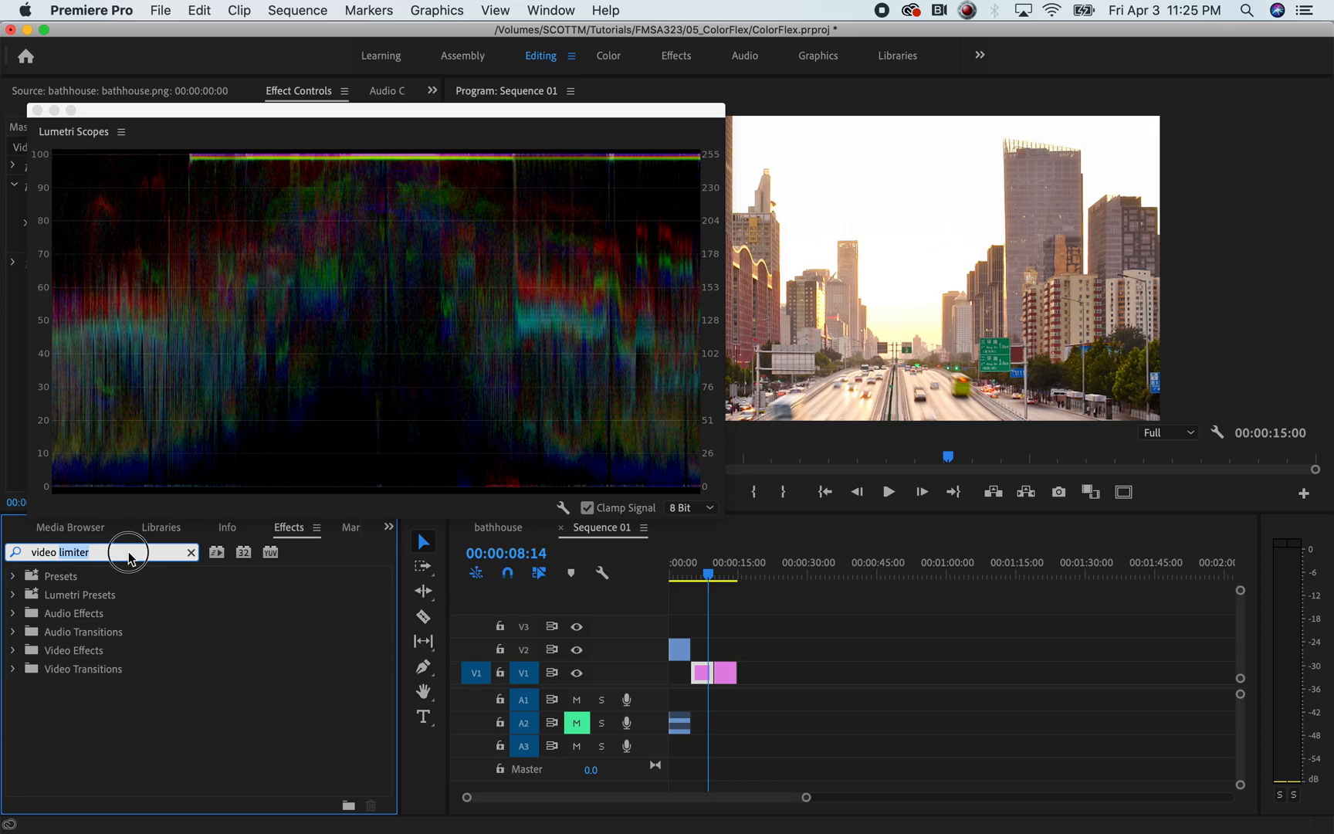
type("levels")
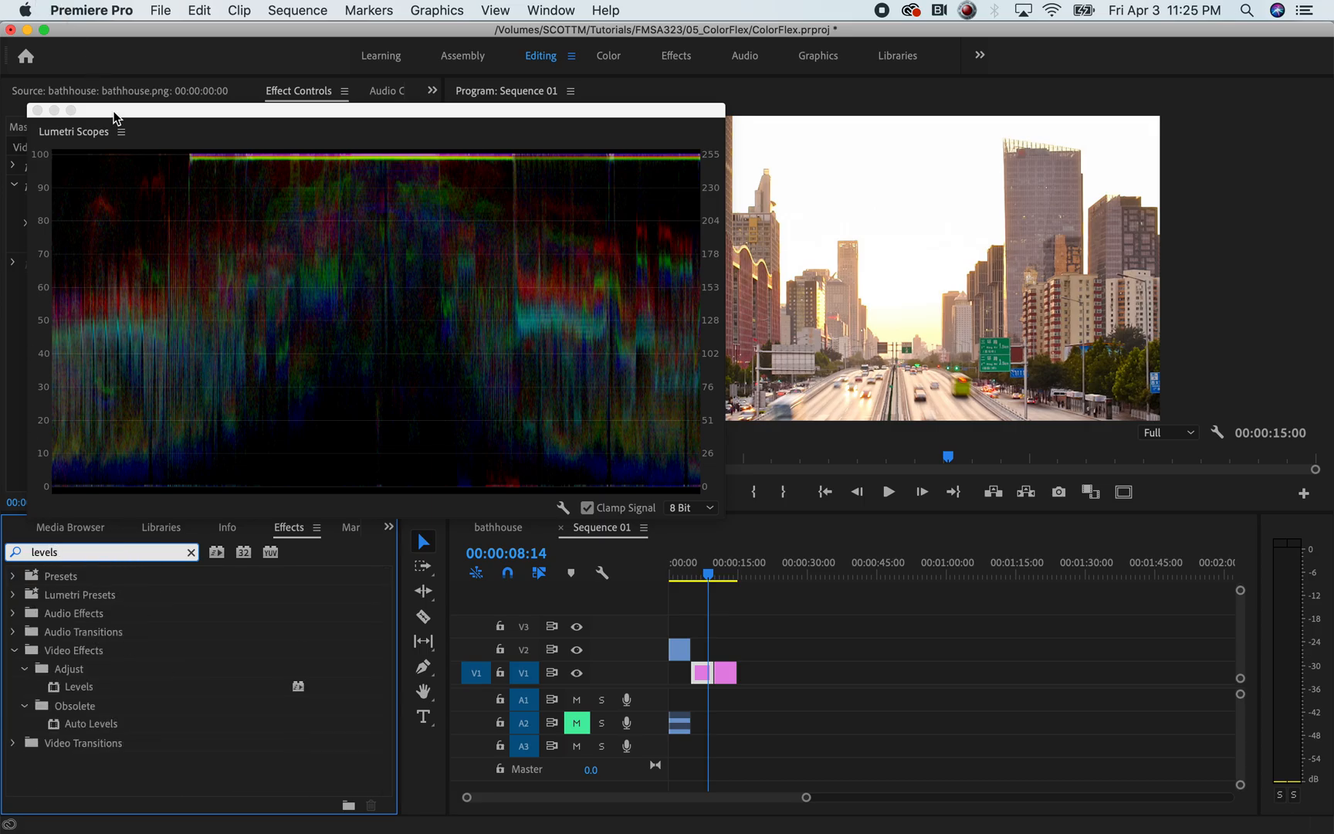
left_click_drag(119, 115, 497, 399)
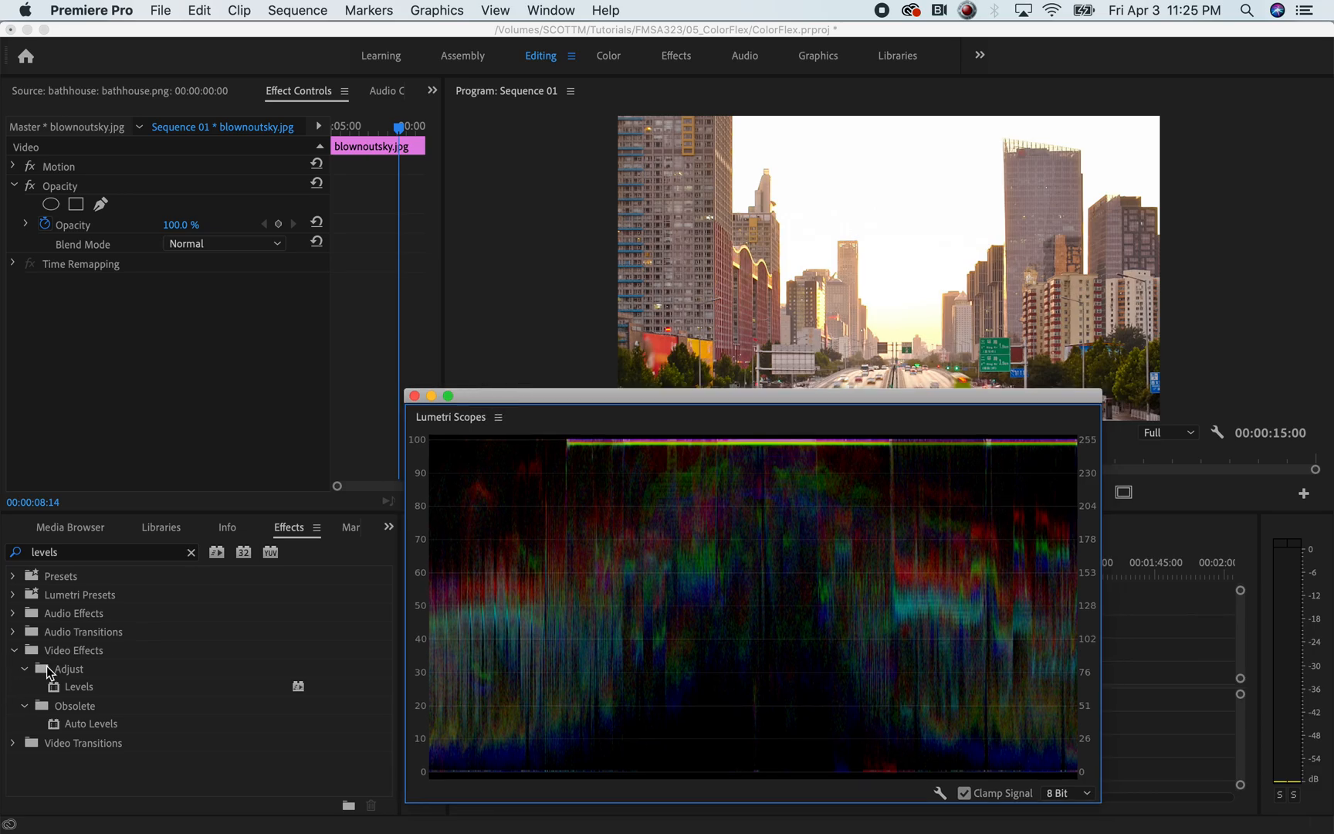
left_click_drag(56, 689, 108, 408)
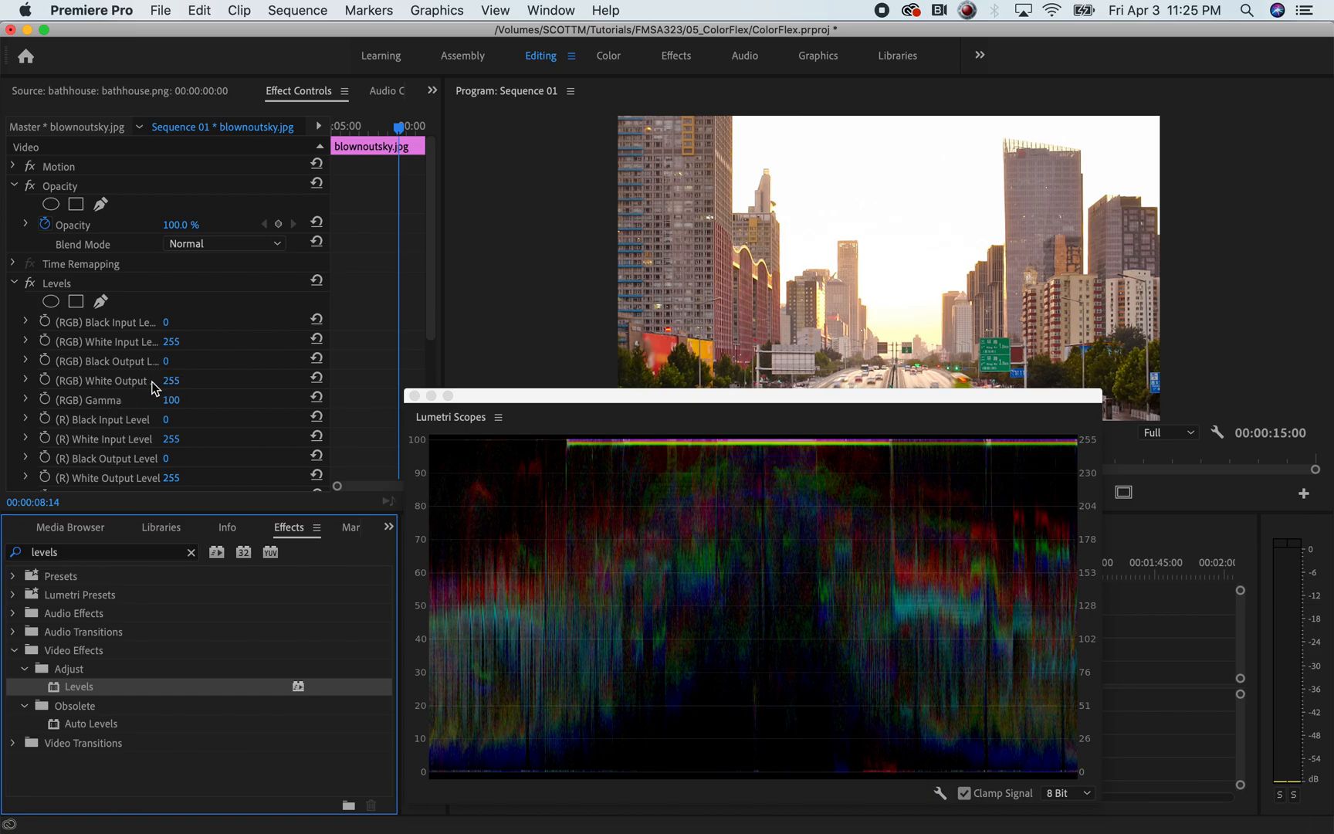
Lower the Levels effect's (RGB) White Output Level to 224 while keeping the waveform in view
left_click(27, 383)
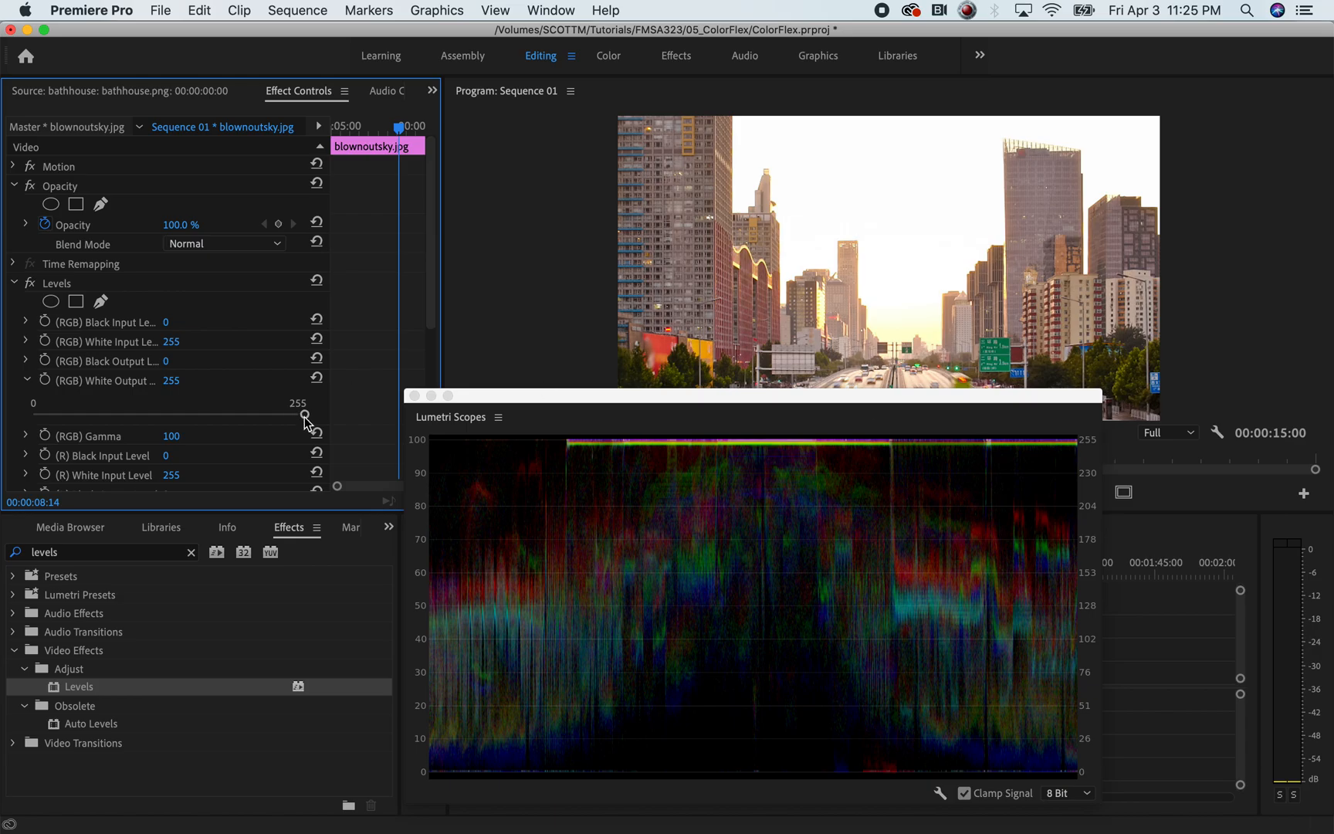
left_click_drag(490, 400, 482, 422)
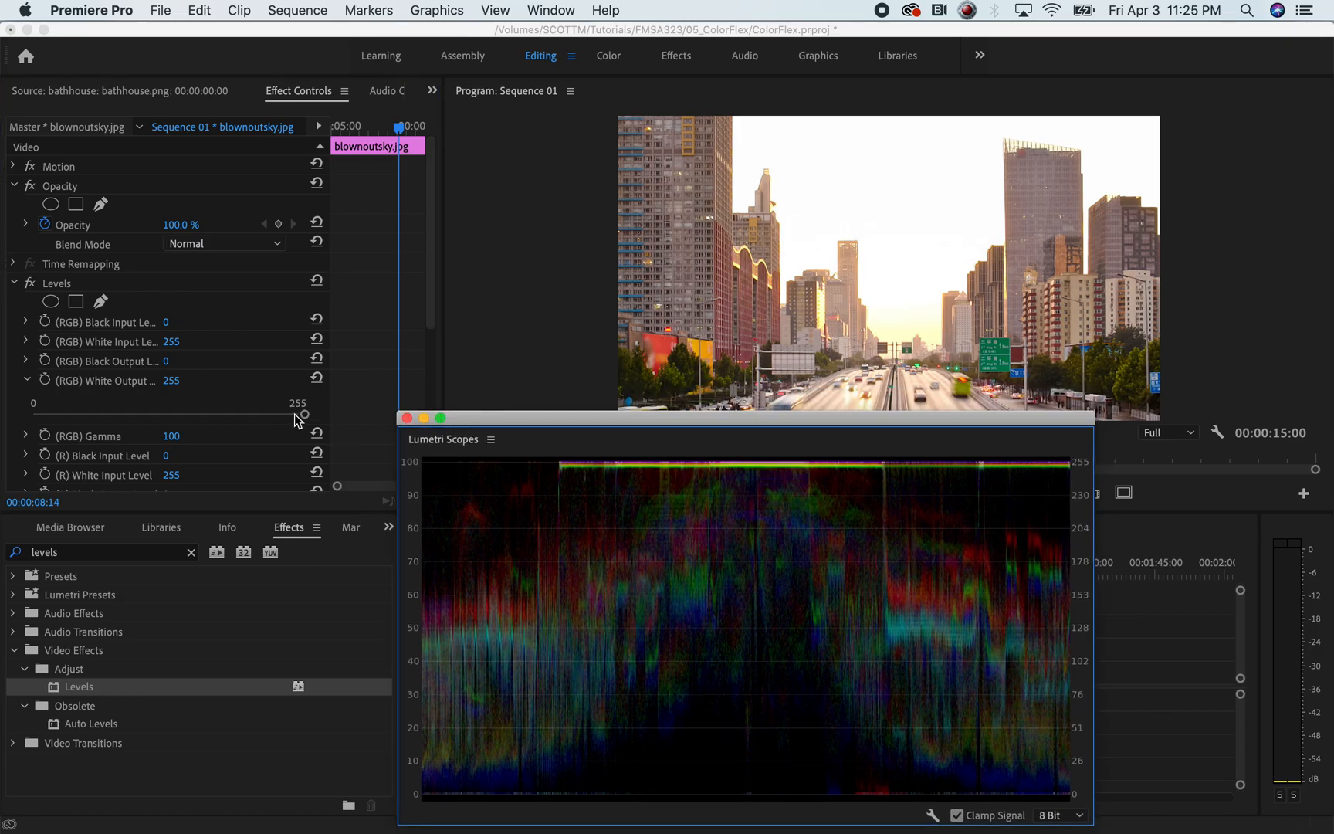
left_click(294, 414)
left_click_drag(294, 419, 274, 417)
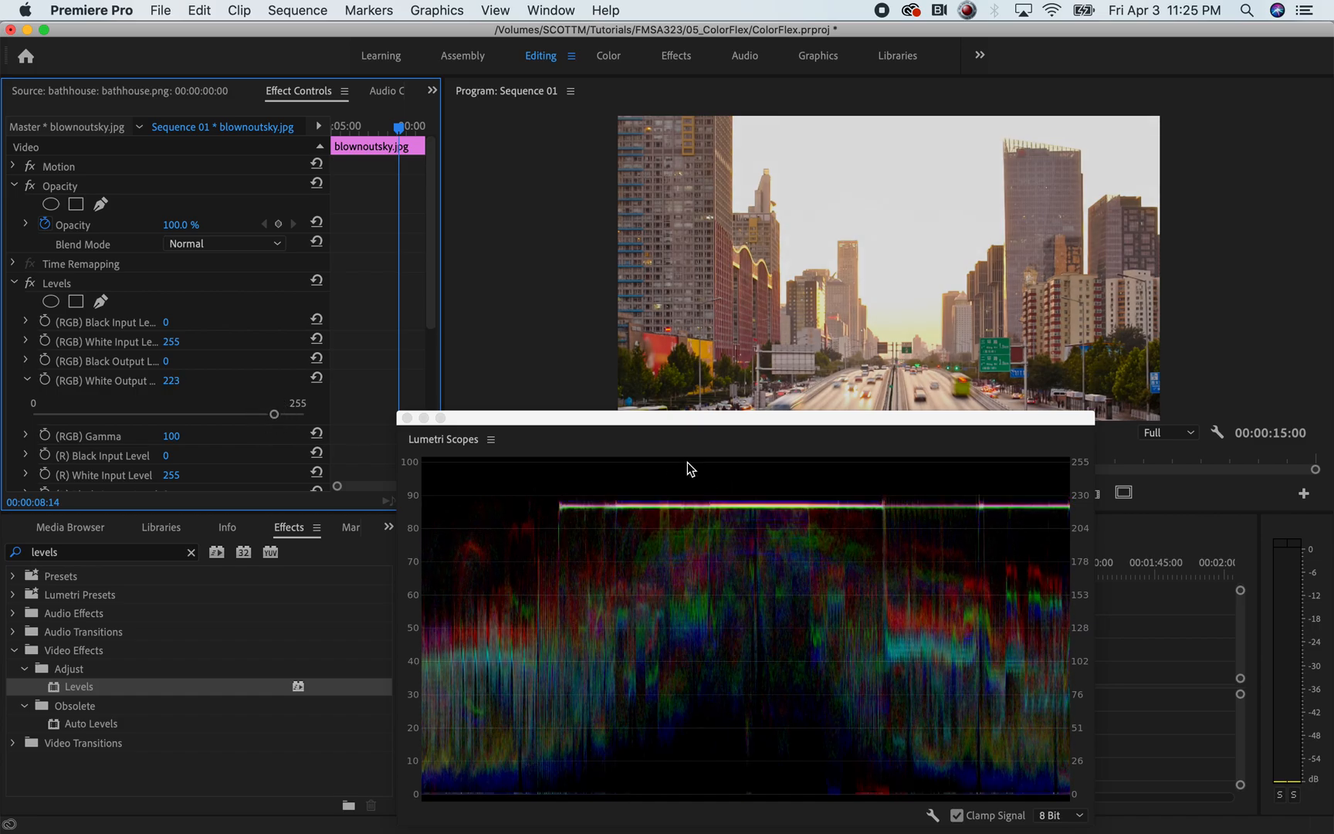
left_click_drag(637, 423, 651, 418)
mouse_move(274, 415)
left_mouse_down()
mouse_move(210, 413)
mouse_move(299, 407)
mouse_move(306, 421)
mouse_move(274, 418)
left_mouse_up()
Put the playhead at 00:00:10:19 on the clip of the man with the microphone and examine its RGB waveform
left_click_drag(588, 421, 278, 100)
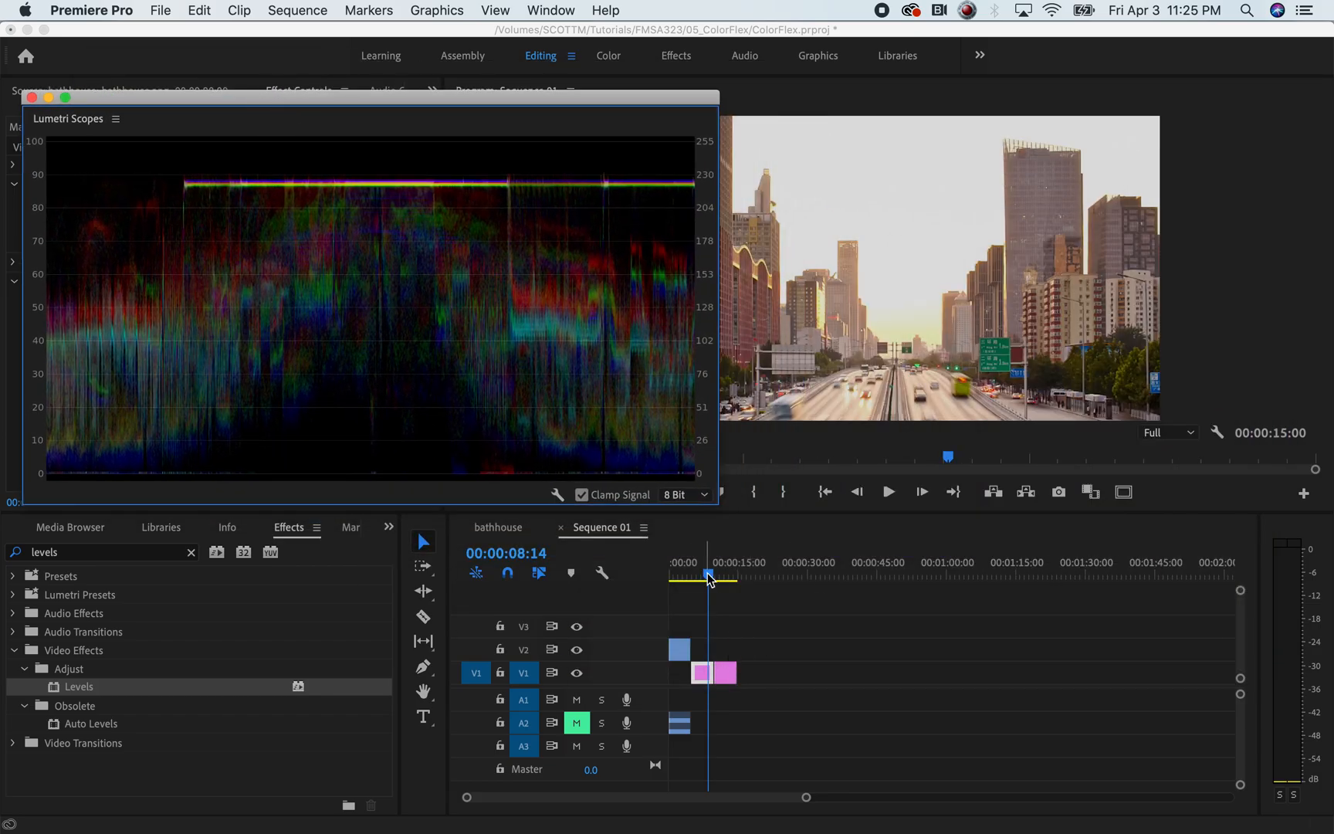
left_click_drag(709, 579, 719, 578)
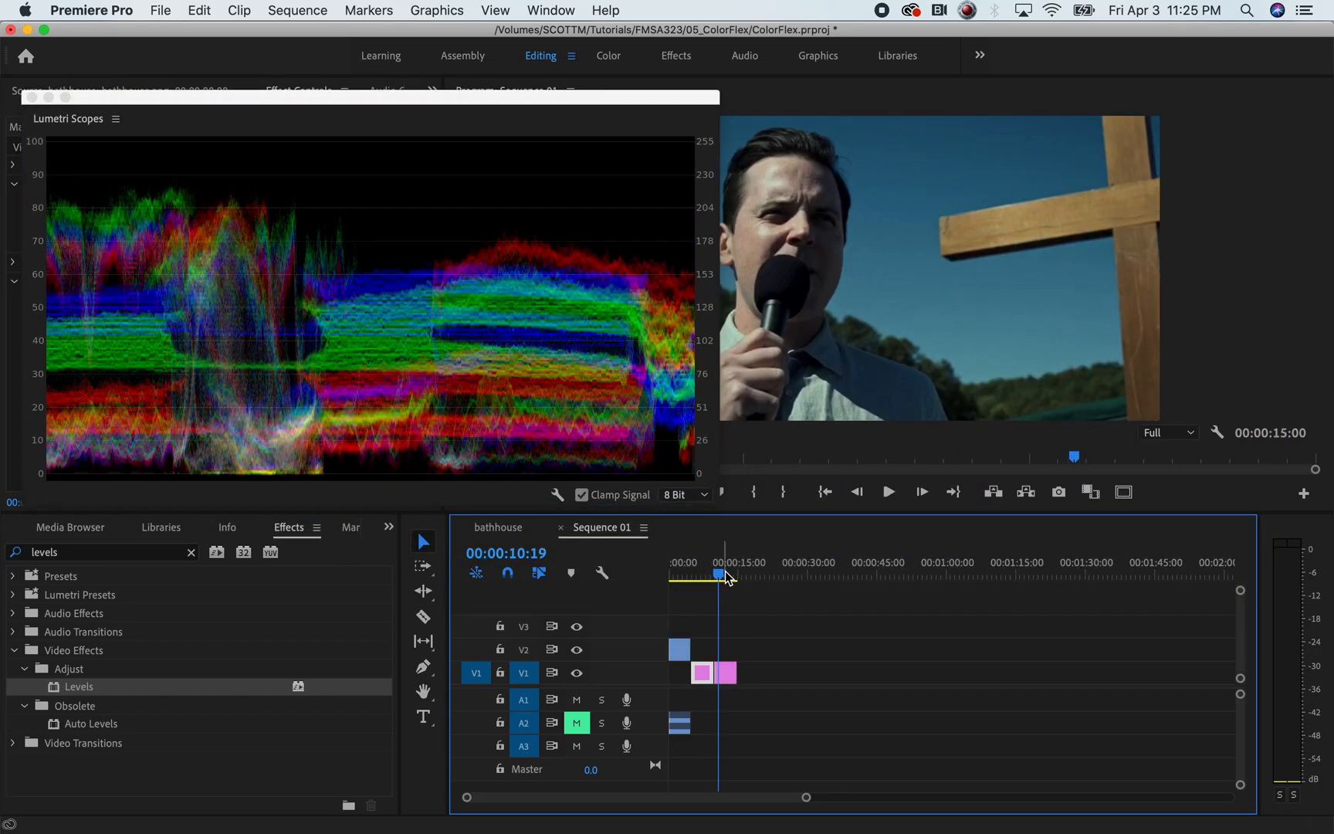
left_click_drag(647, 99, 1012, 301)
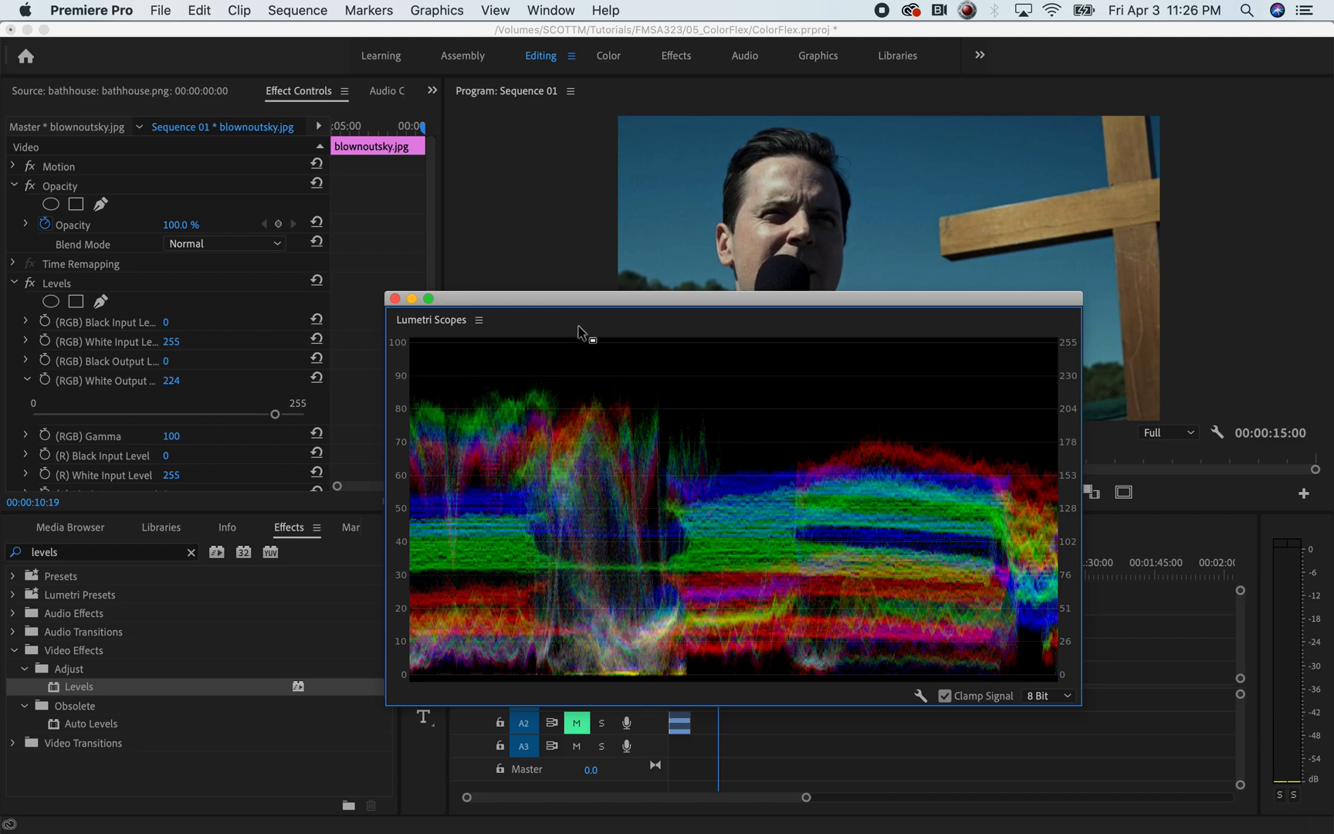
left_click_drag(593, 305, 220, 154)
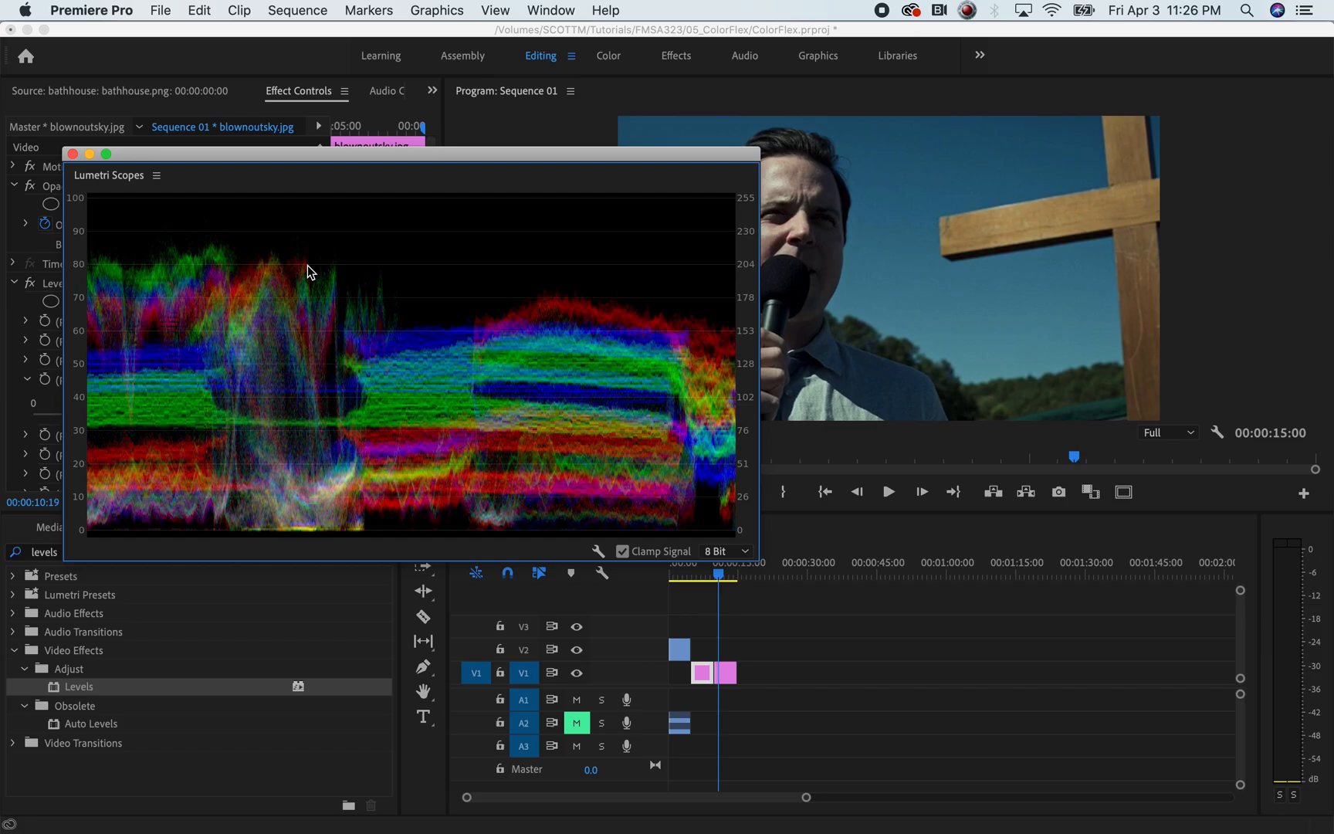
Return the playhead to blownoutsky.jpg at 00:00:08:14 and compare its waveform with the Levels effect off and on
left_click_drag(592, 161, 684, 149)
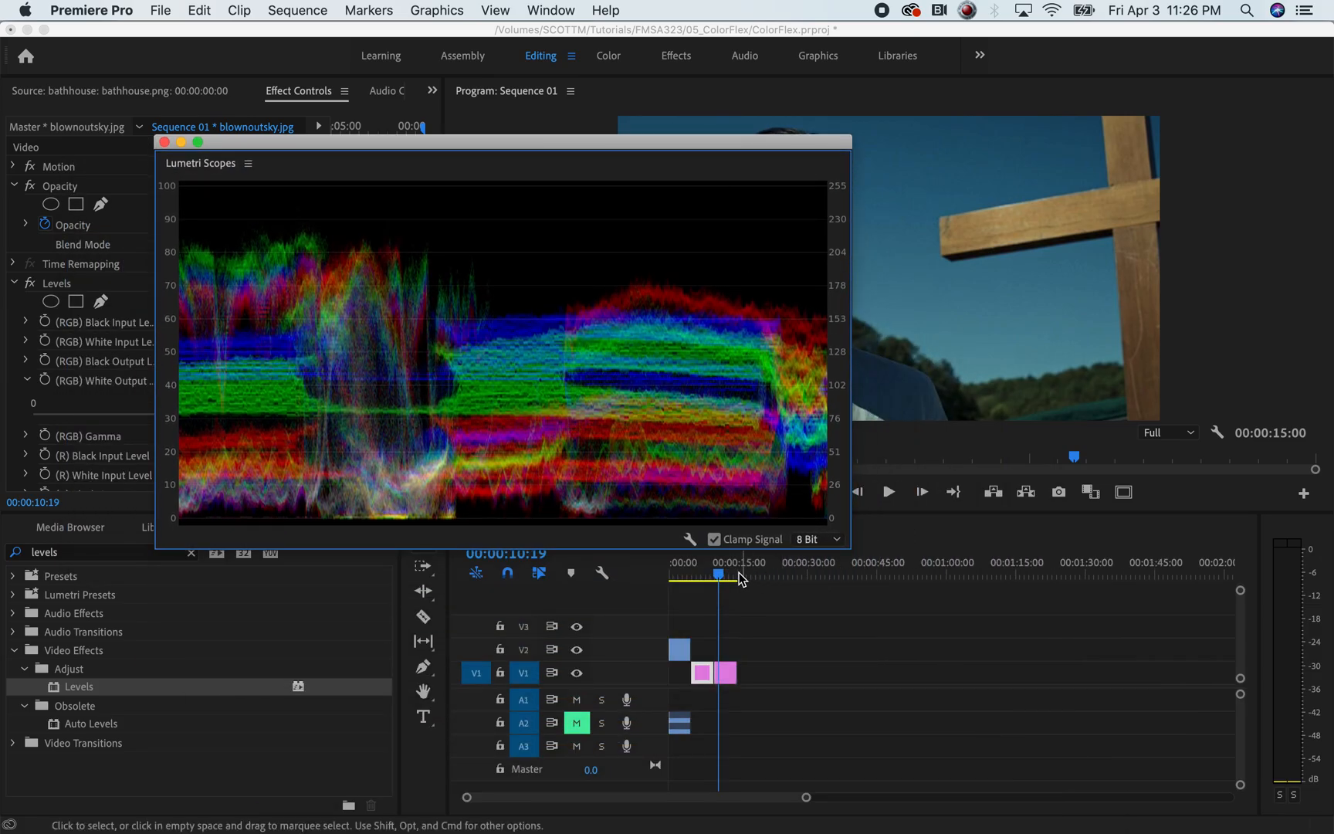
left_click_drag(721, 579, 710, 576)
left_click_drag(698, 145, 941, 386)
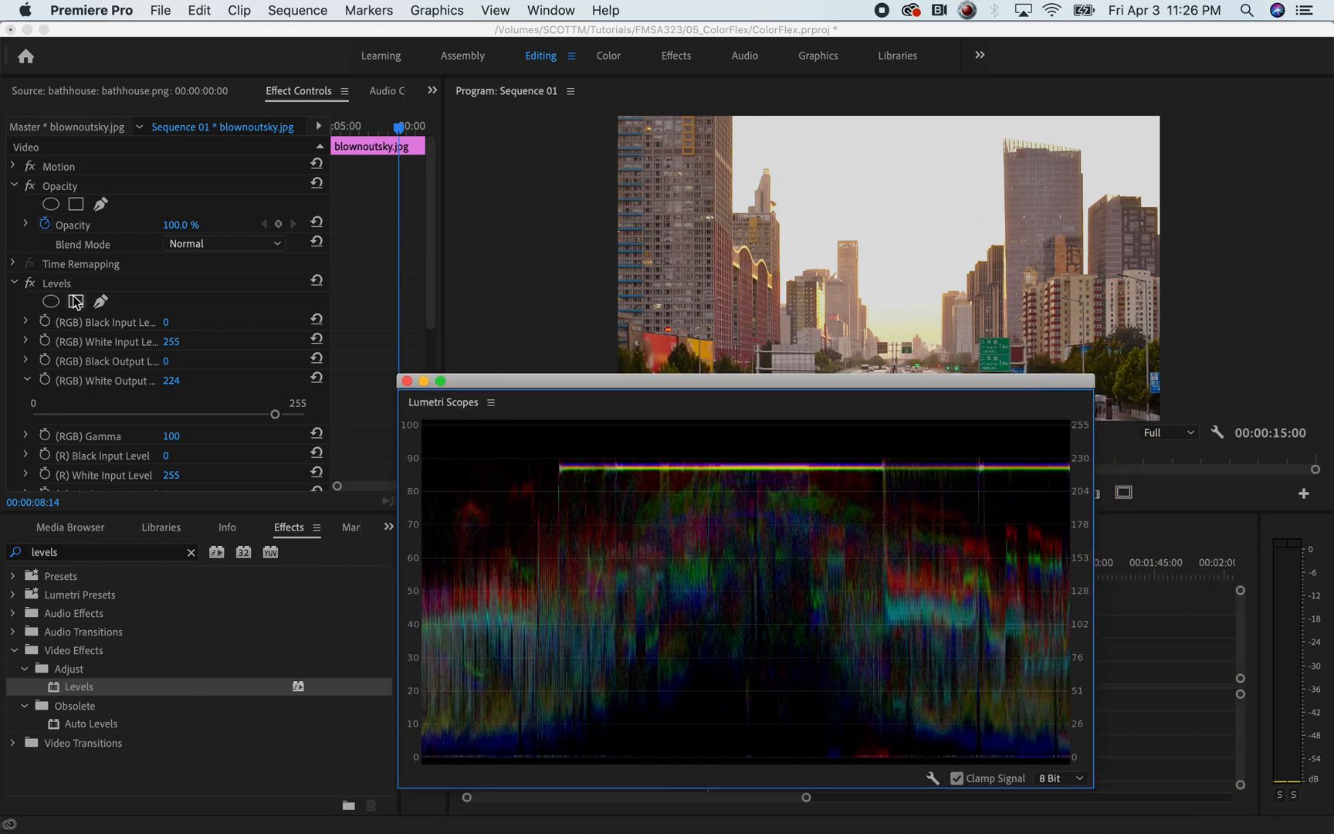
left_click(25, 284)
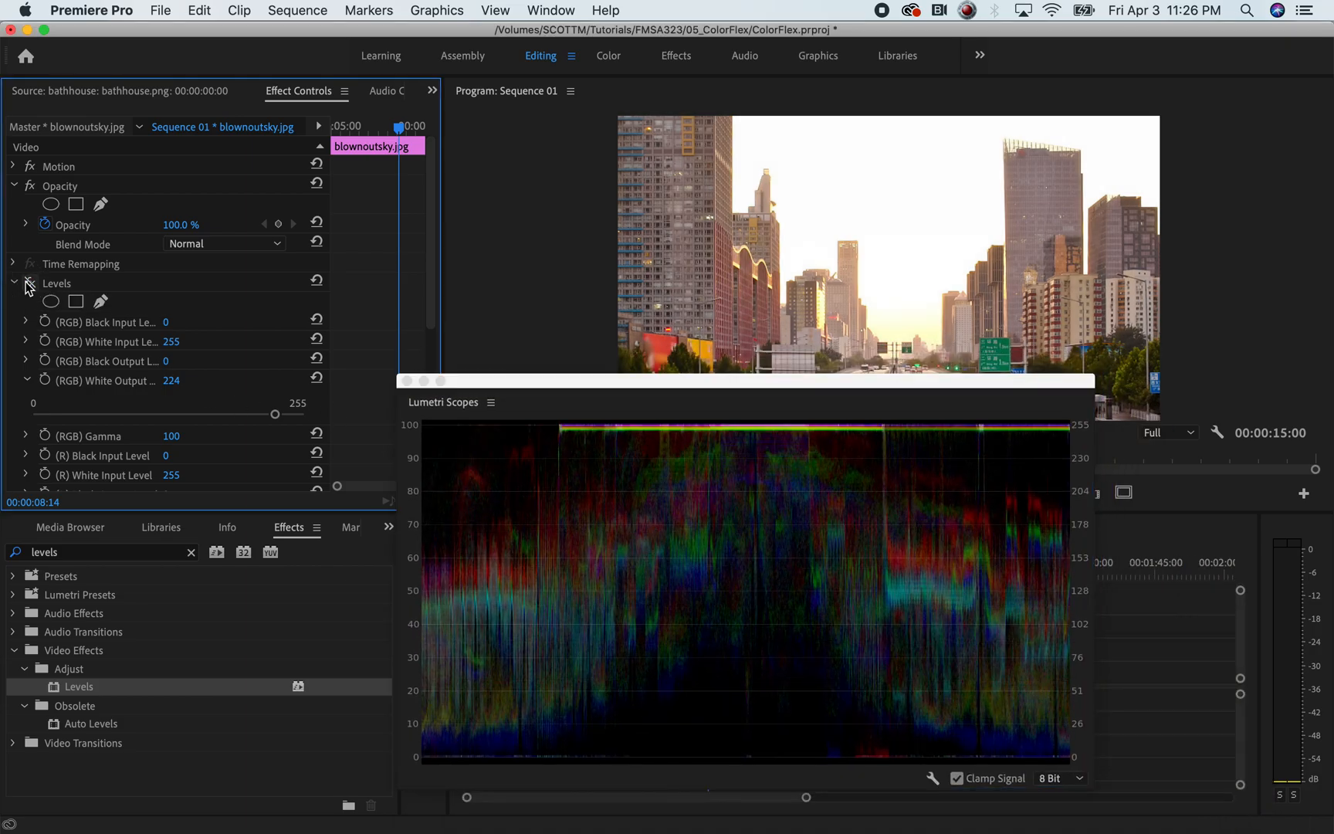
left_click(29, 284)
Put the playhead at 00:00:11:00 and delete the Video Limiter effect from the clip of the man with the microphone
mouse_move(898, 390)
left_mouse_down()
mouse_move(587, 238)
mouse_move(557, 200)
mouse_move(1165, 290)
mouse_move(1057, 142)
mouse_move(614, 179)
left_mouse_up()
left_click_drag(709, 168, 676, 115)
left_click_drag(712, 583, 720, 575)
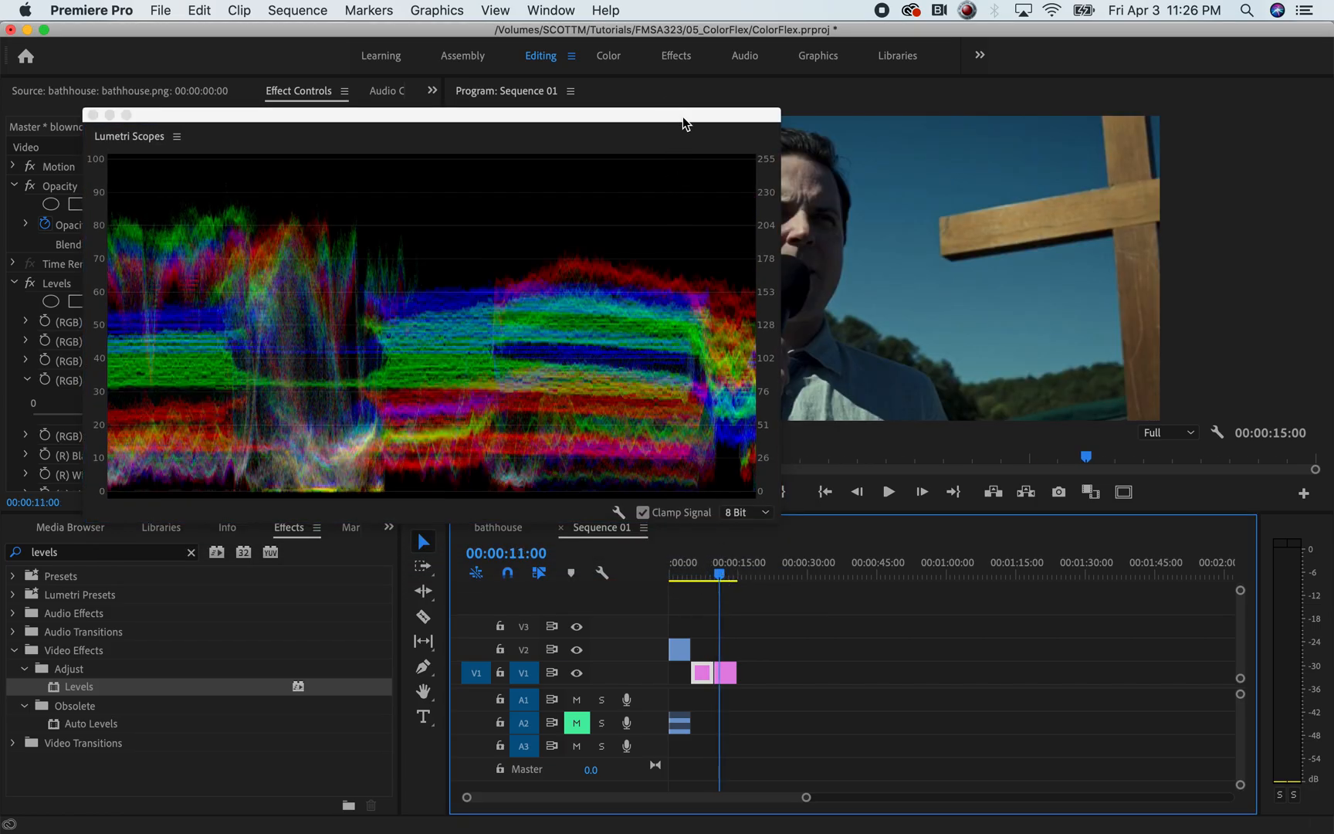
left_click(726, 673)
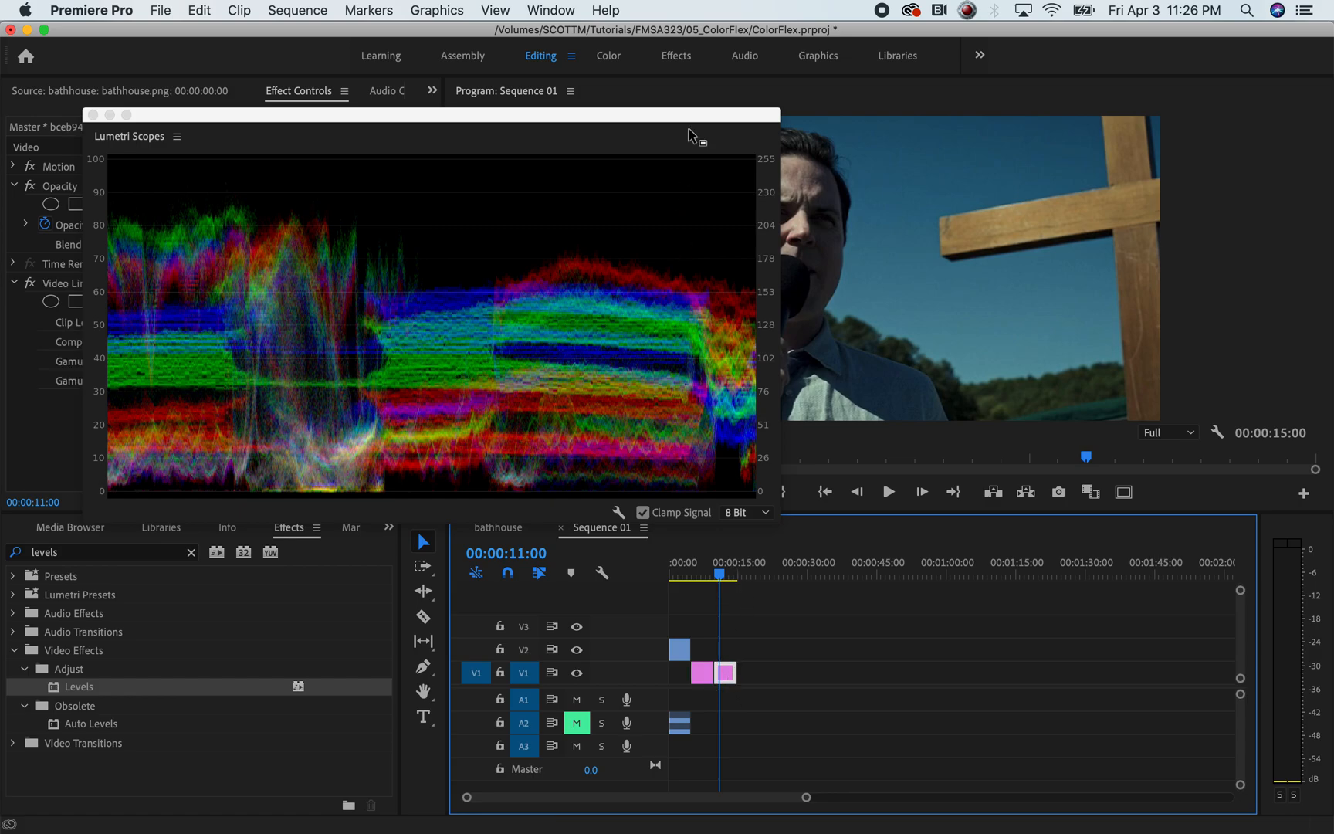
left_click_drag(687, 120, 1077, 301)
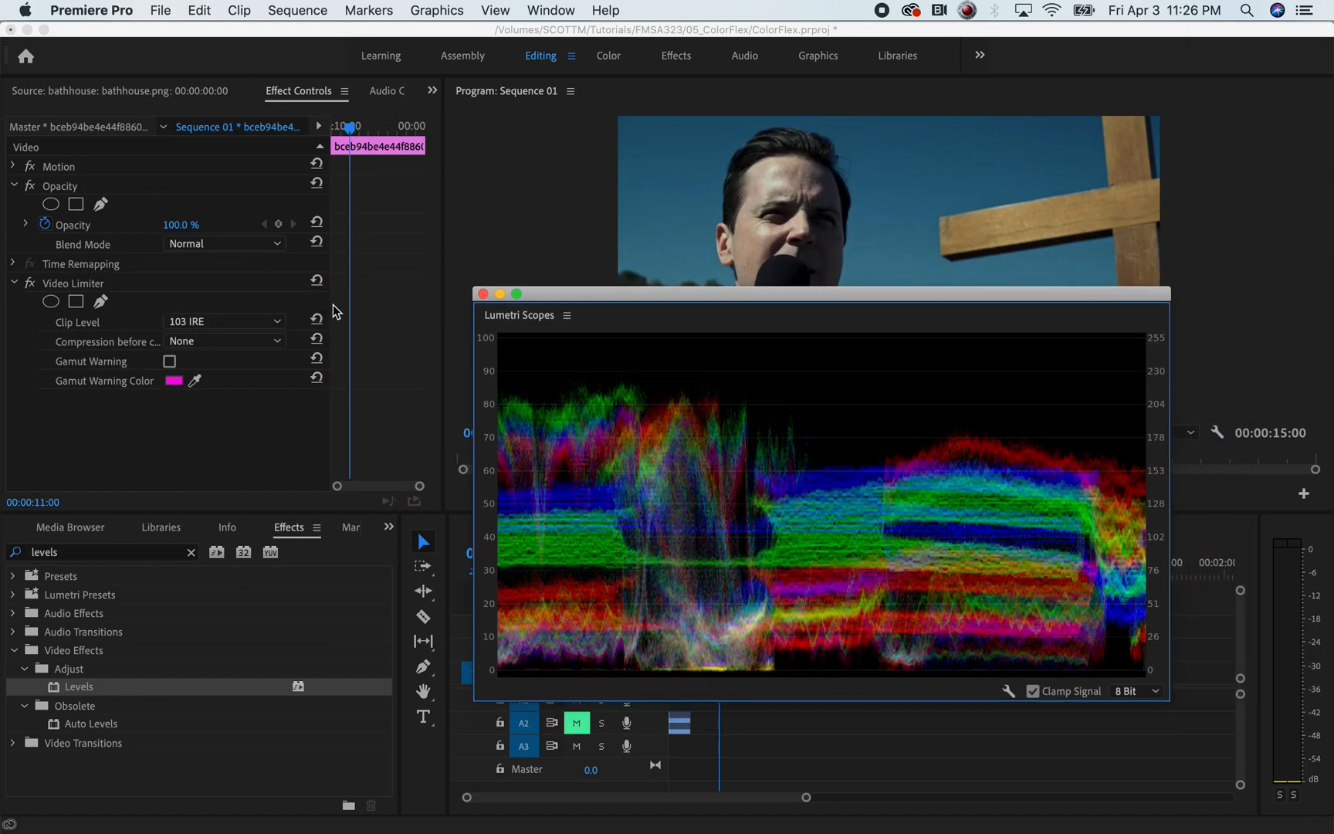
left_click(175, 285)
key("Delete")
Apply the Levels effect to the microphone clip and lower its (RGB) White Input Level to 232
left_click_drag(81, 685, 102, 359)
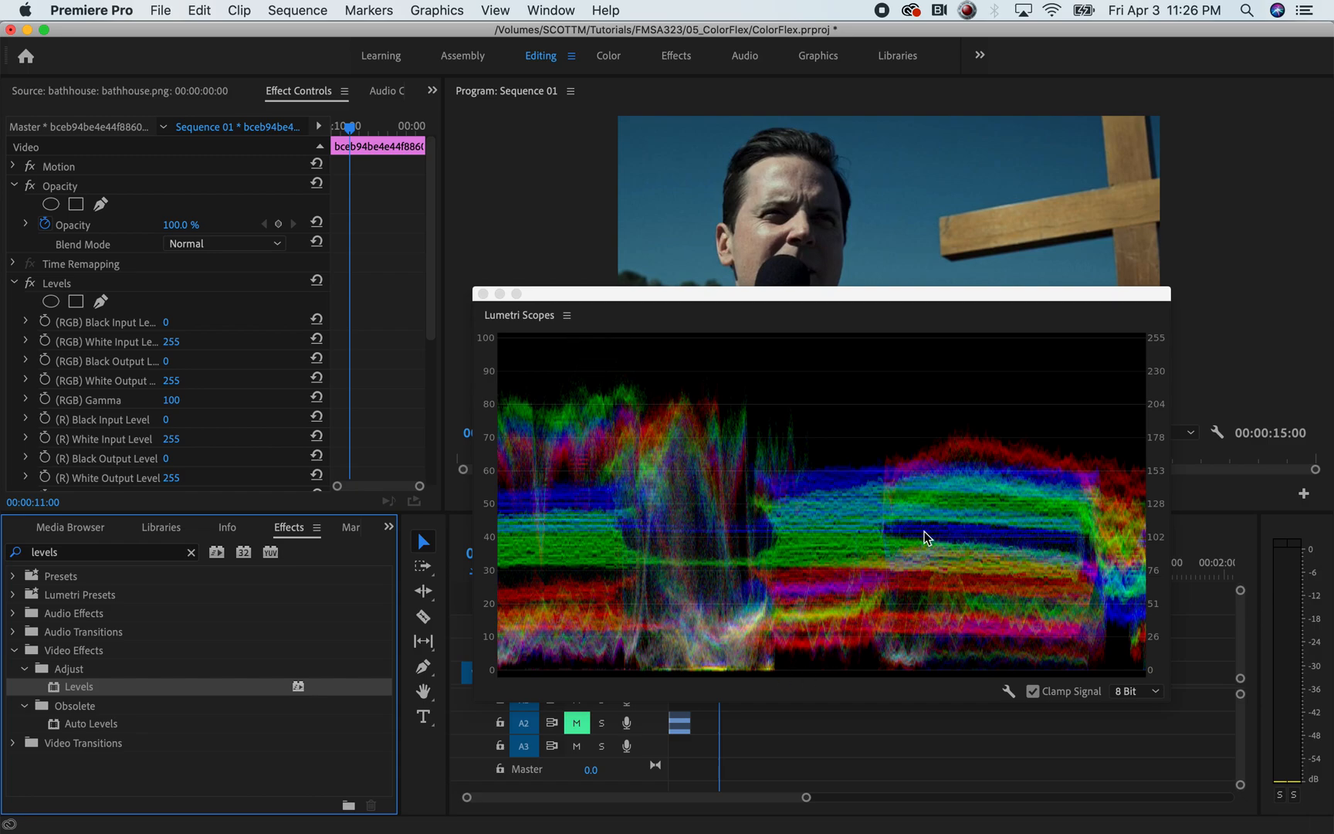
left_click_drag(677, 299, 662, 417)
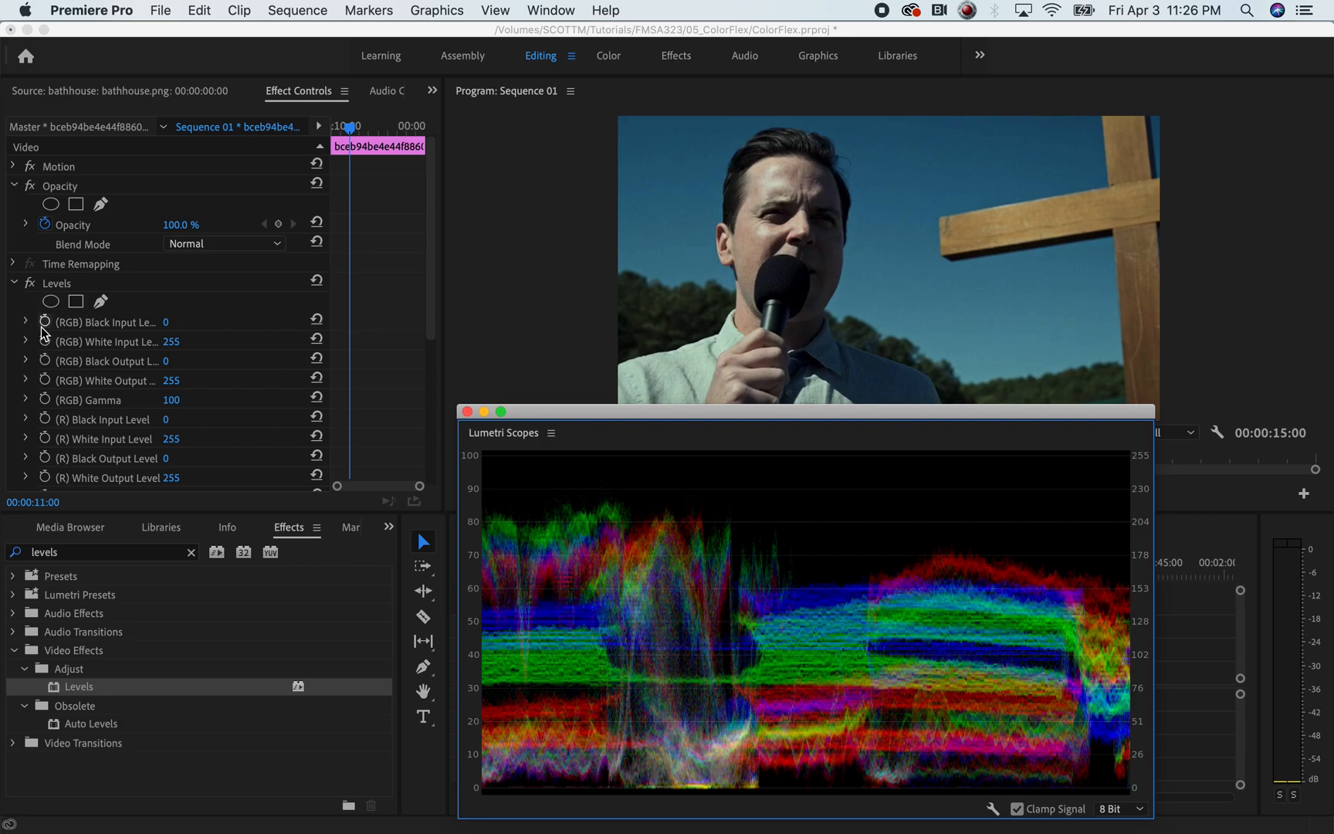
left_click(27, 341)
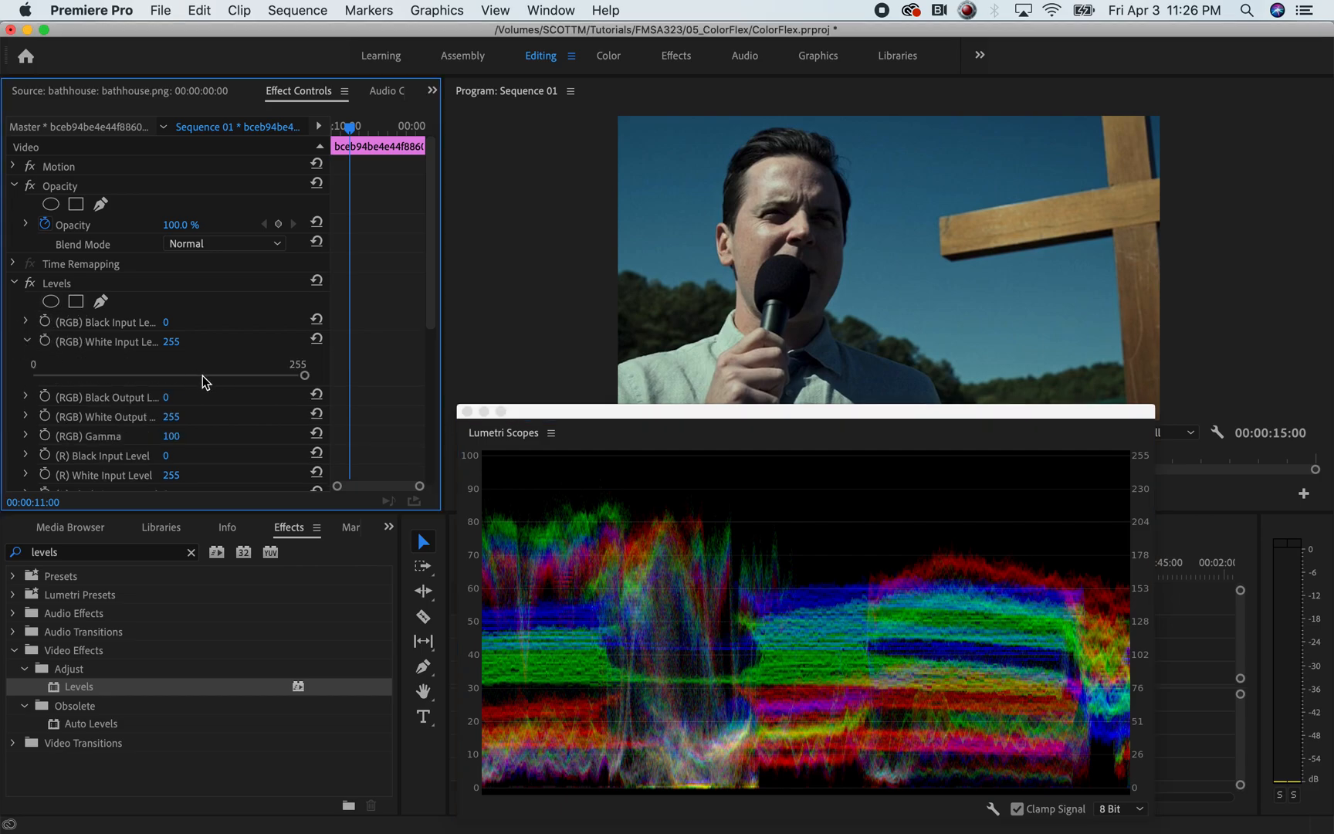
mouse_move(291, 381)
left_mouse_down()
mouse_move(271, 379)
mouse_move(284, 378)
left_mouse_up()
Compare the microphone clip's image and waveform with the Levels effect switched off and on
left_click(31, 284)
left_click(31, 285)
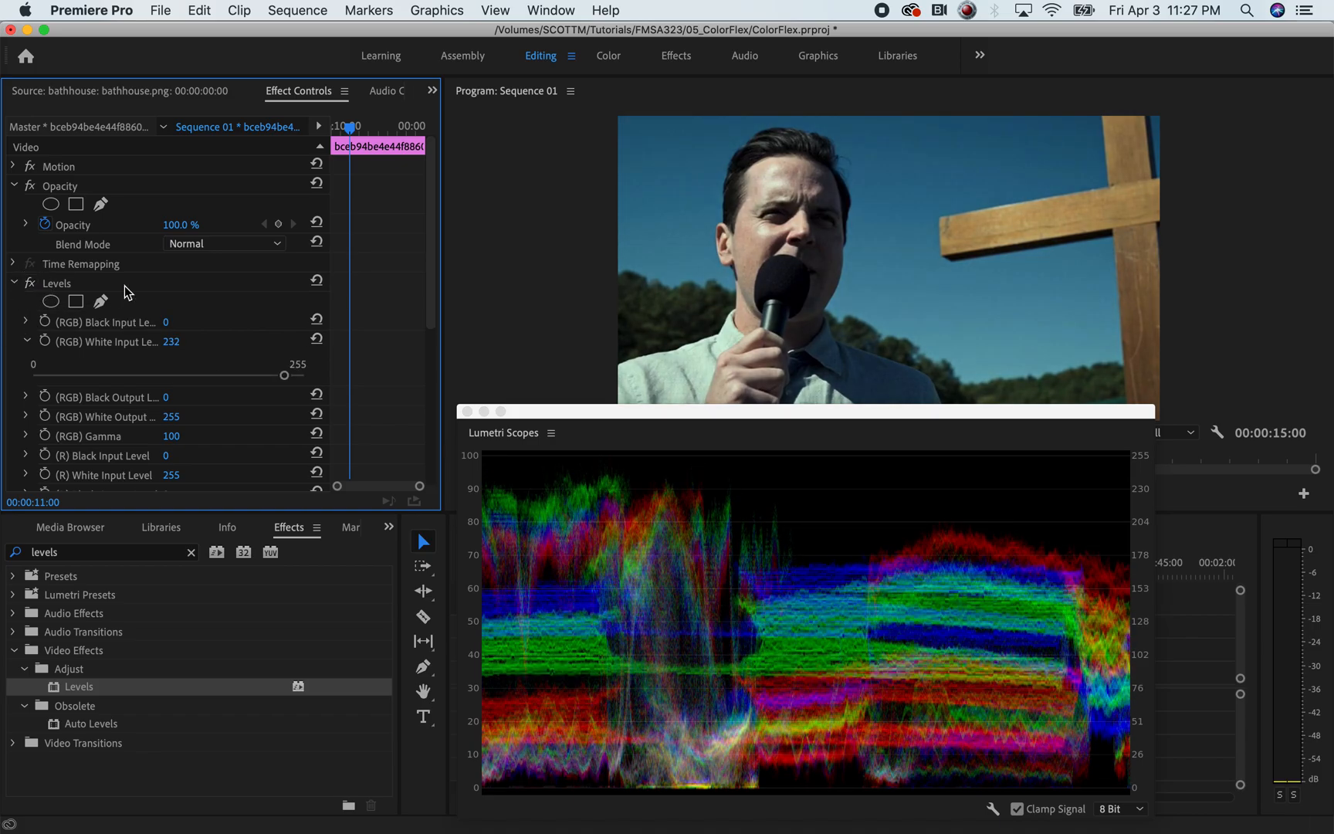
left_click_drag(931, 413, 991, 471)
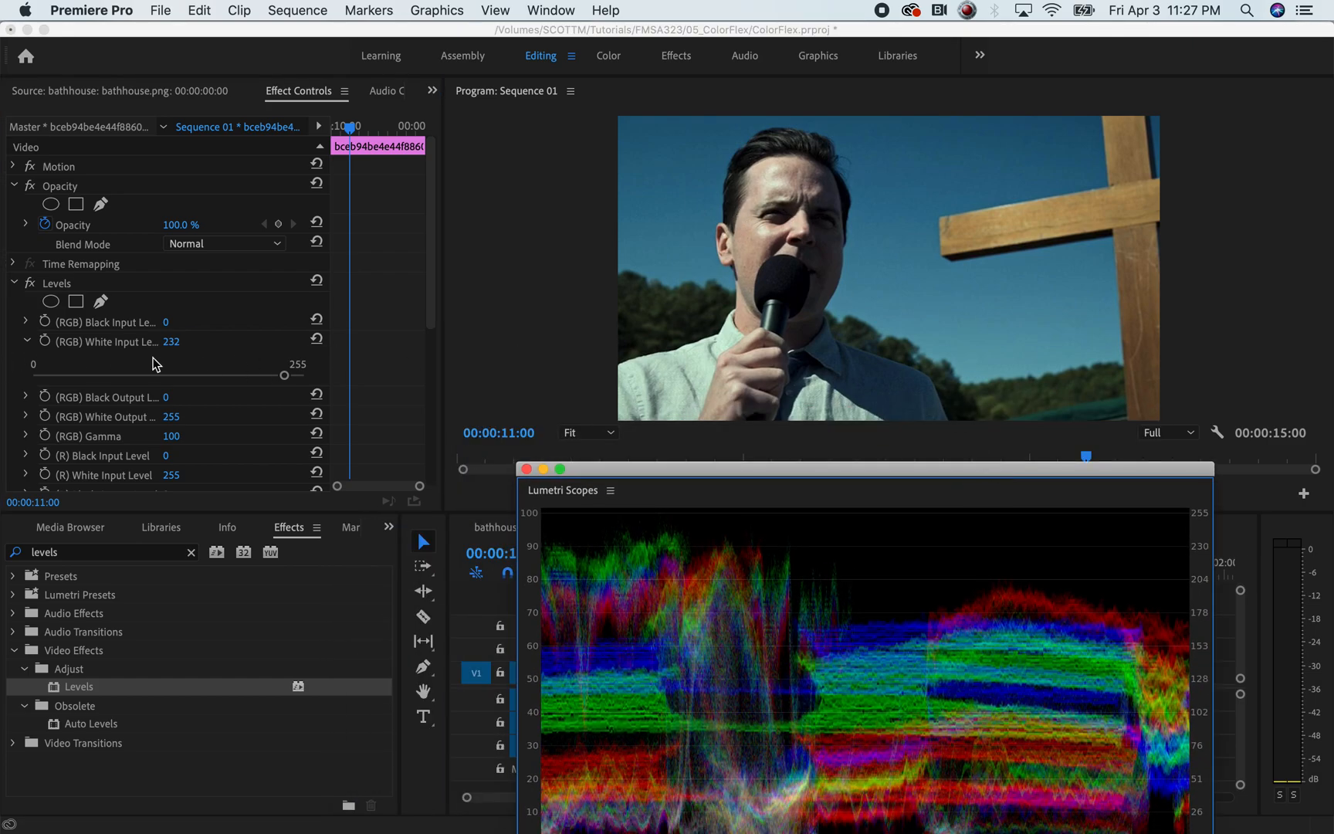
left_click(31, 284)
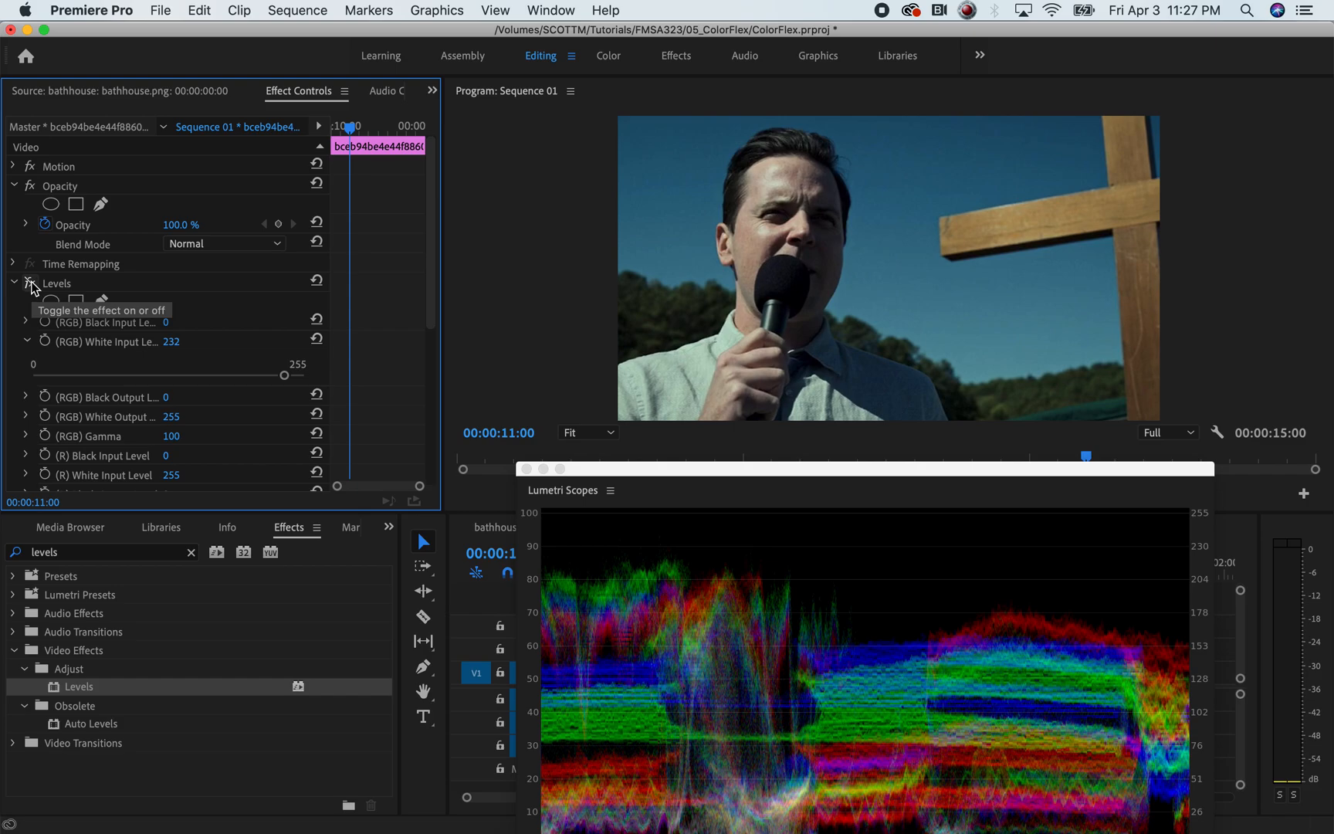
left_click(31, 284)
left_click(31, 285)
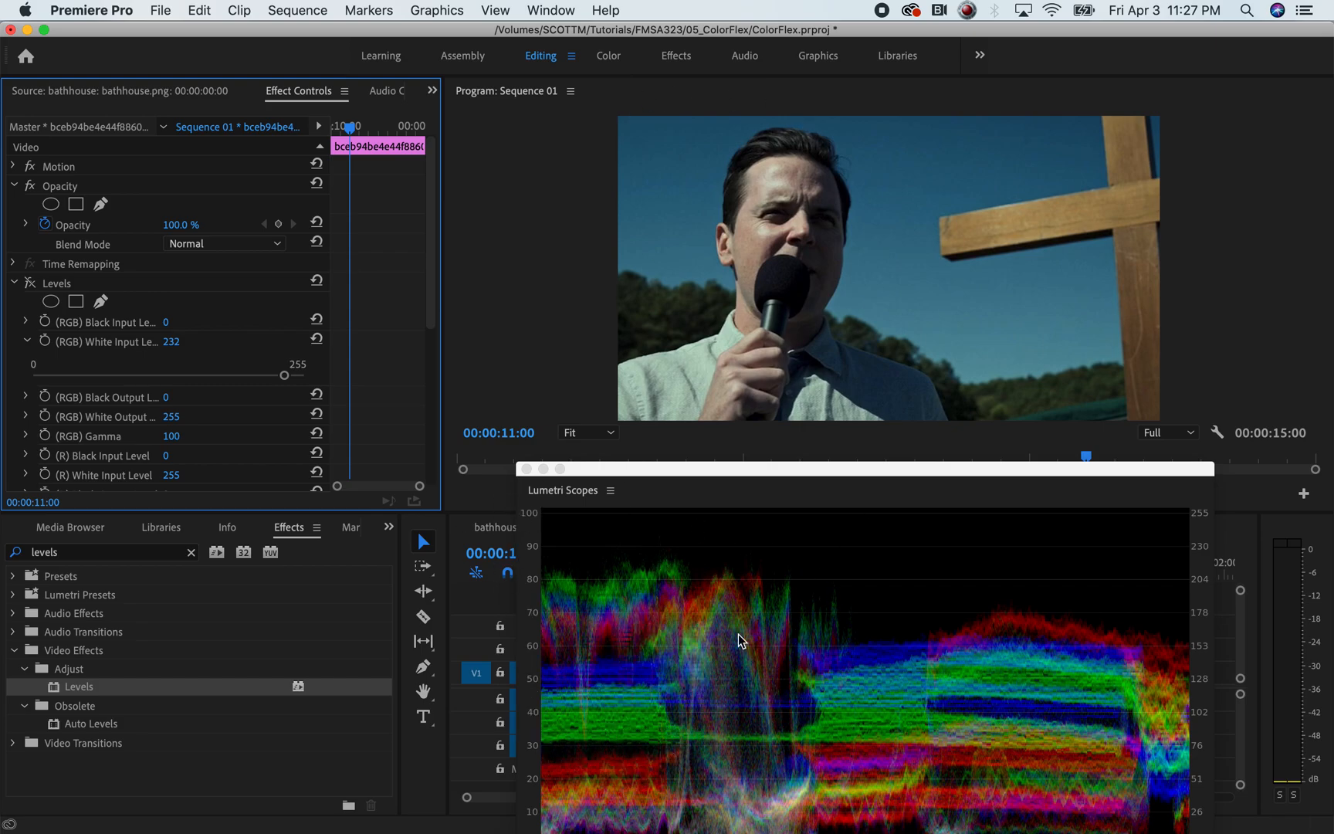
left_click(26, 284)
Lower the microphone clip's (RGB) White Input Level to 229 while keeping the waveform in view
left_click_drag(709, 484, 640, 346)
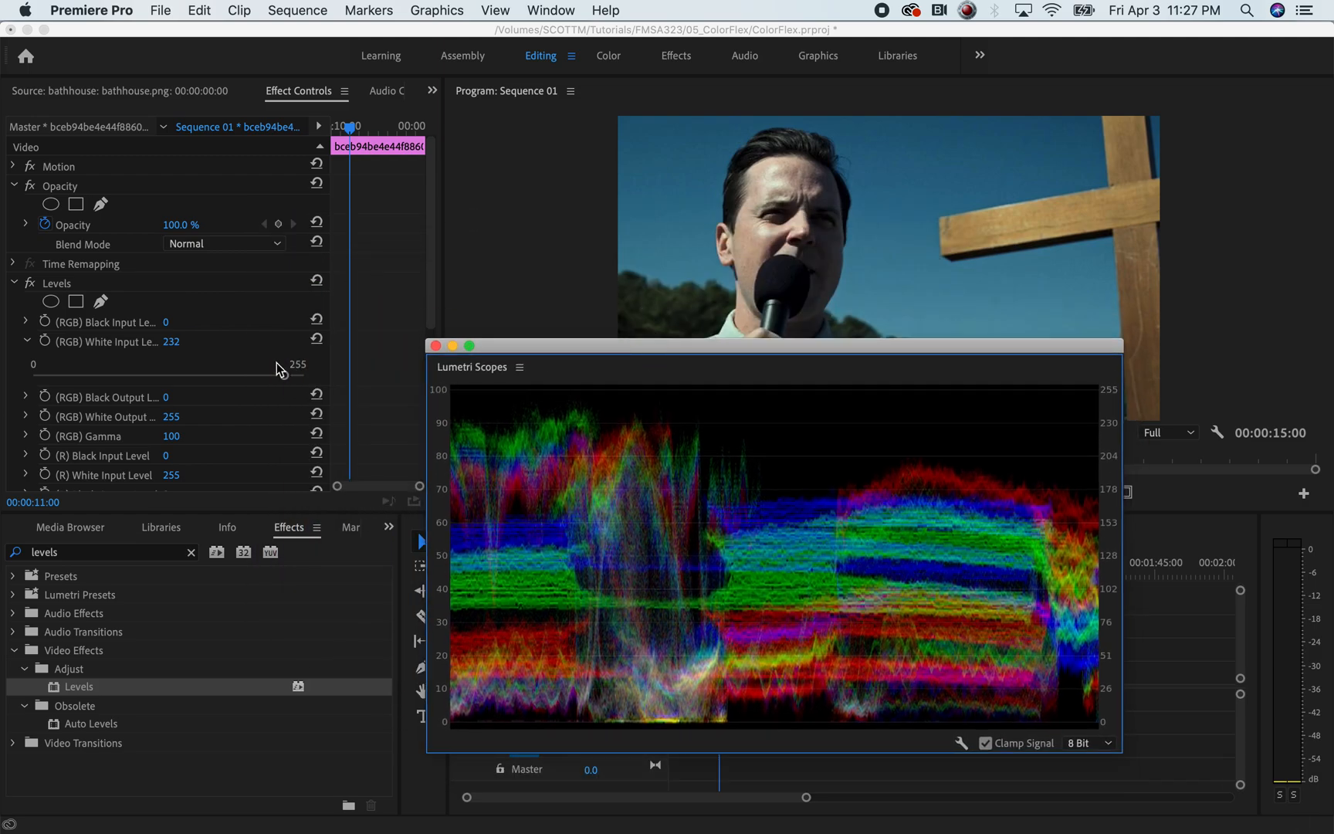
left_click_drag(284, 376, 278, 381)
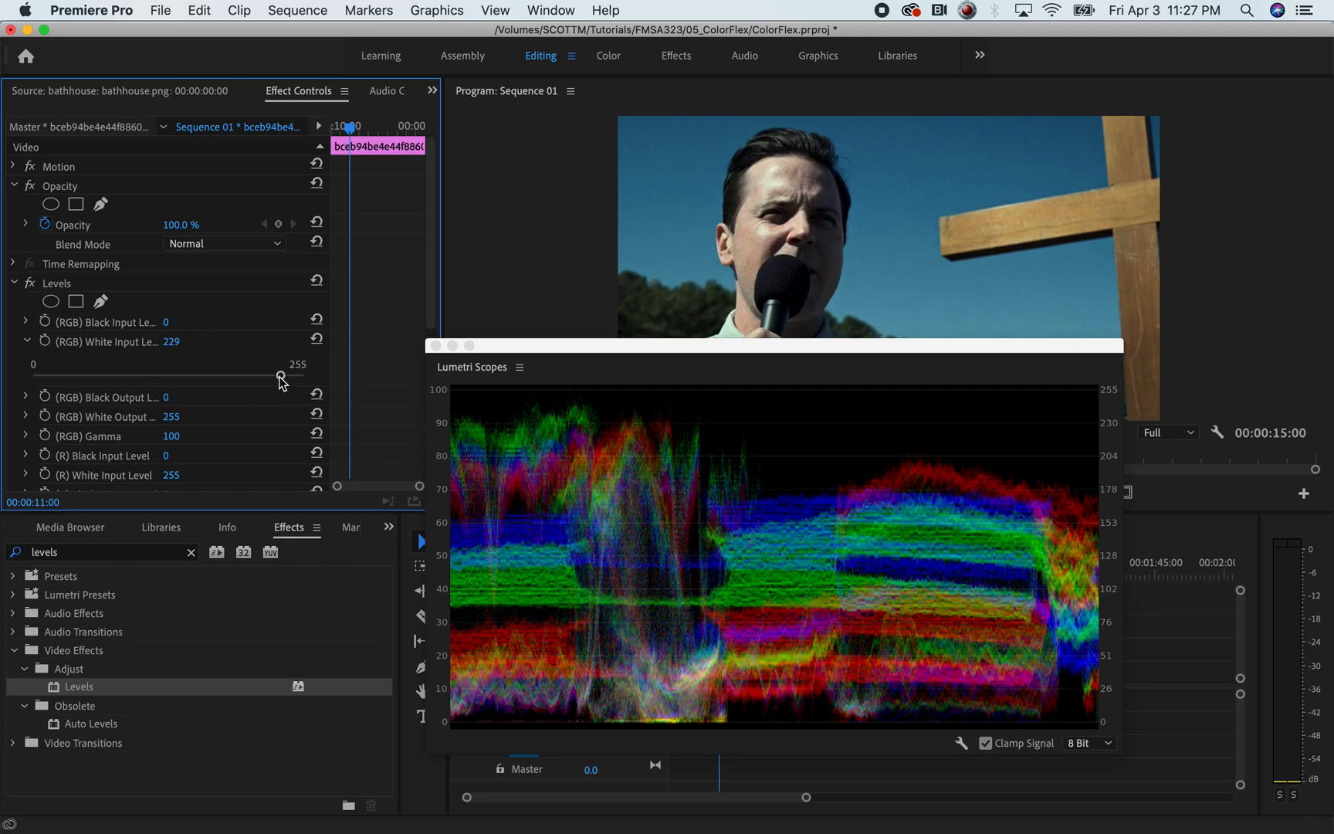
left_click_drag(622, 348, 728, 364)
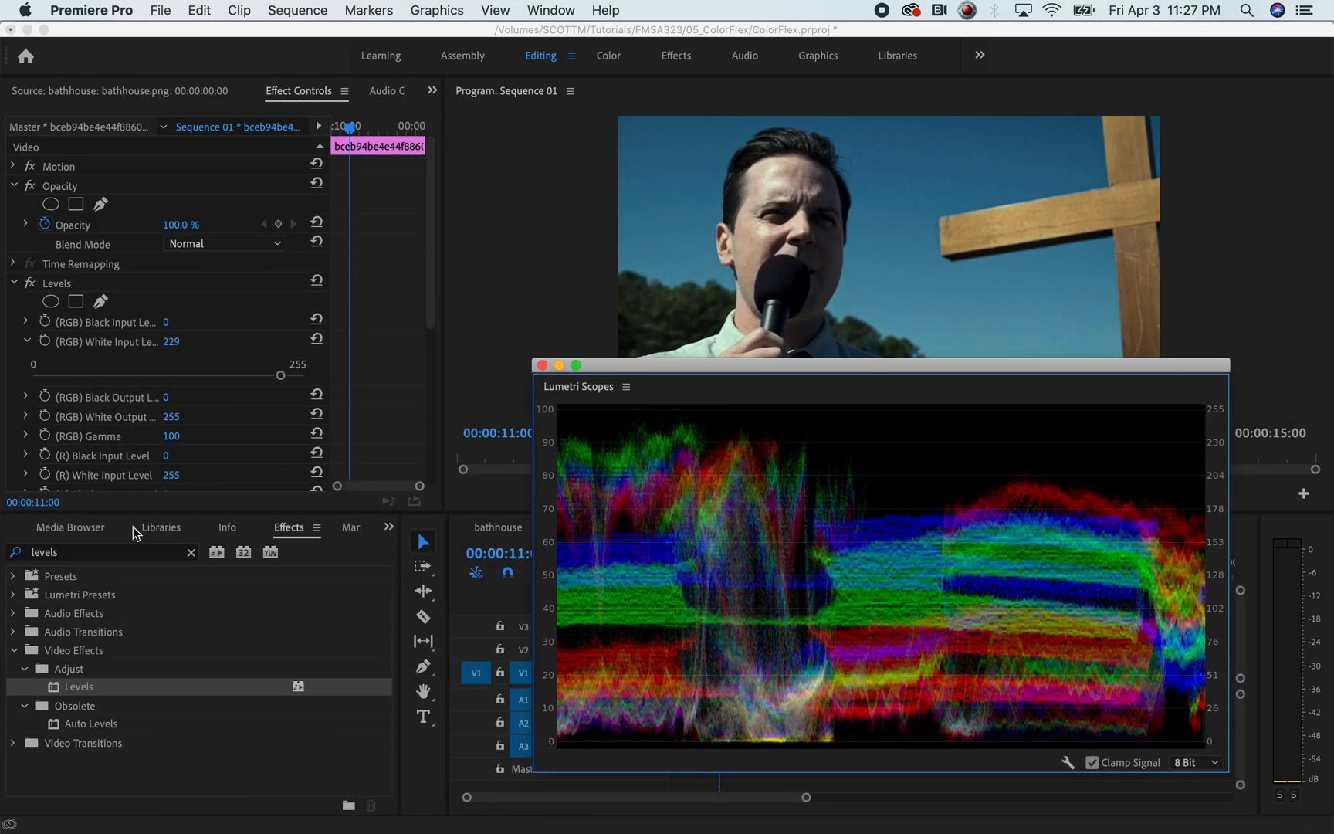
Search the effects for "brightness" and apply Brightness & Contrast to the microphone clip, collapsing its Levels settings
left_click(180, 556)
left_click(191, 552)
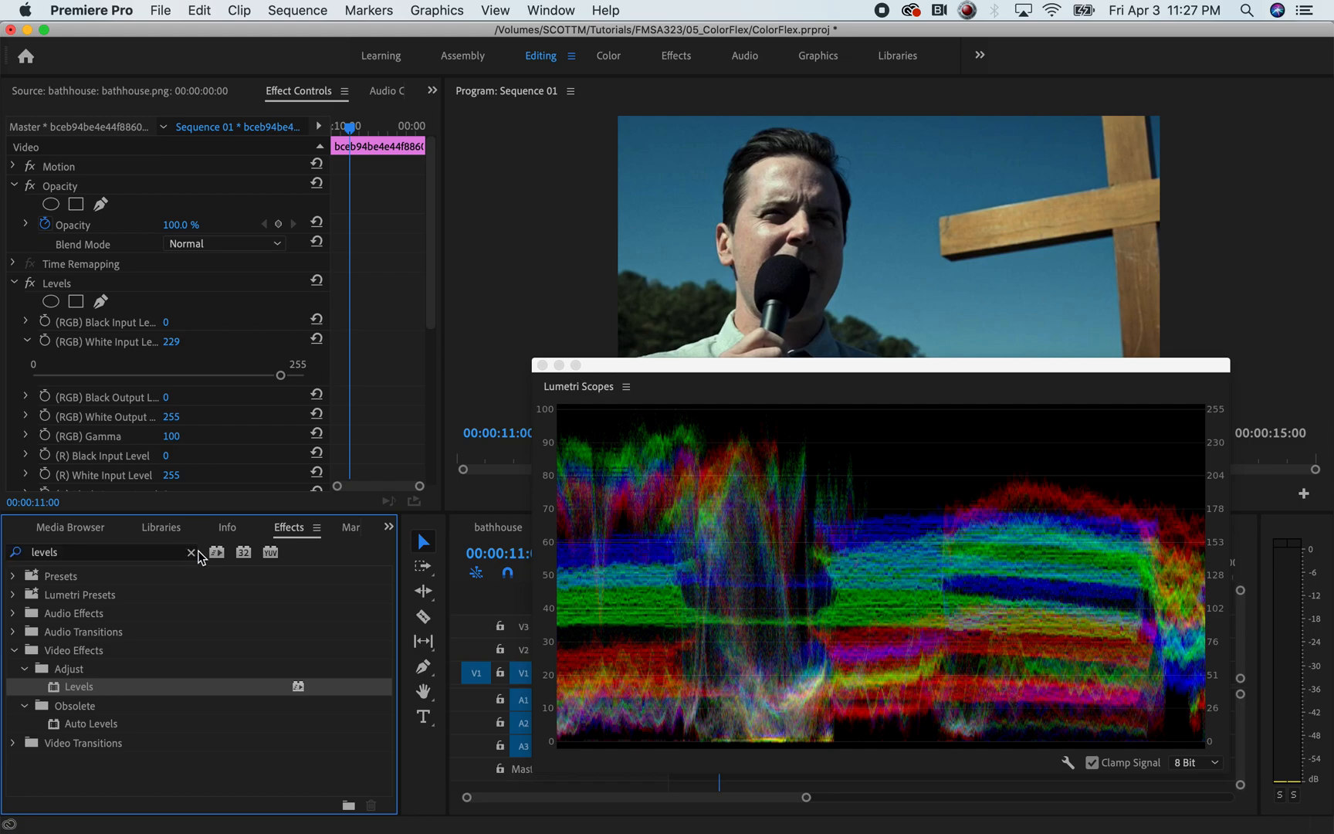
left_click(104, 551)
type("brightness")
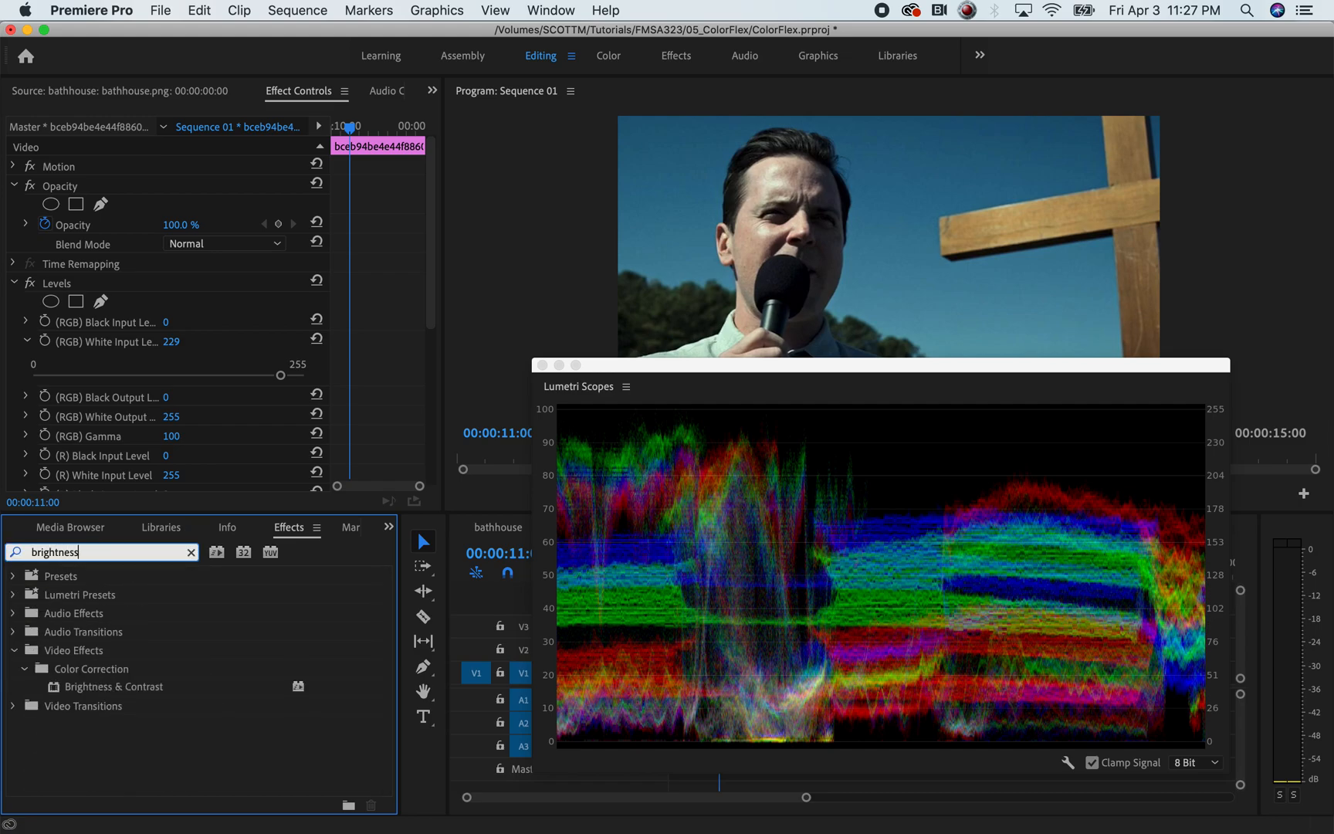
left_click(13, 283)
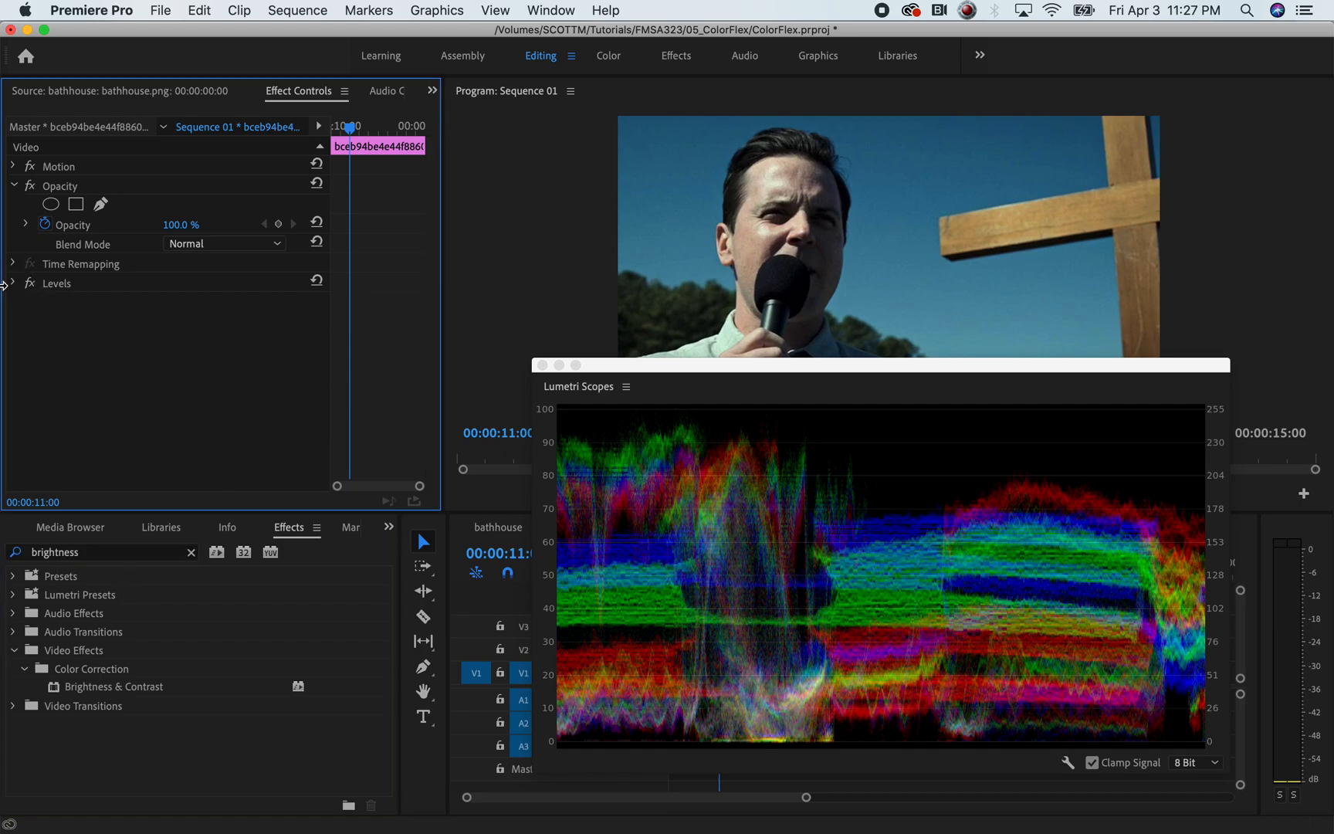
left_click_drag(65, 688, 101, 430)
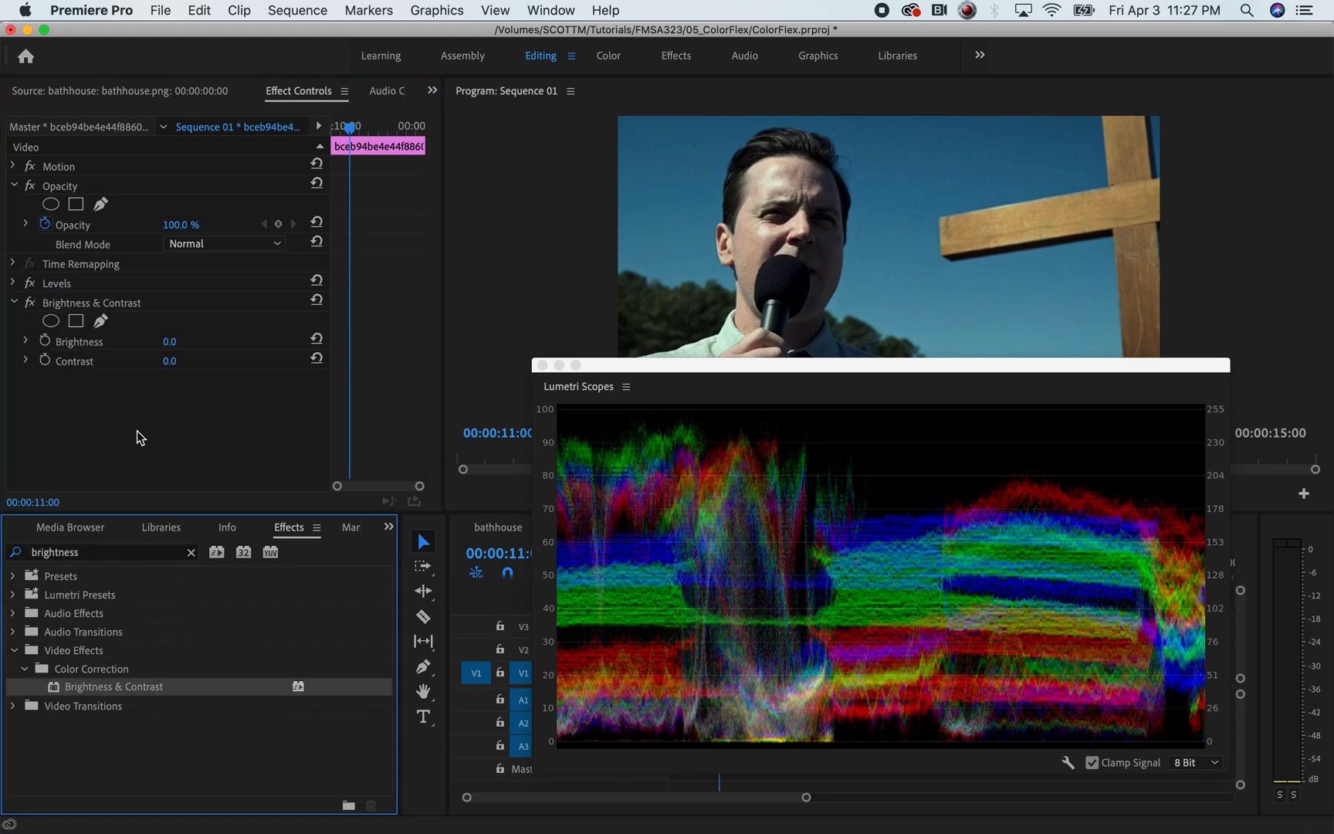
Raise the Contrast of the Brightness & Contrast effect to 12.9 while keeping the waveform in view
left_click_drag(704, 376, 395, 421)
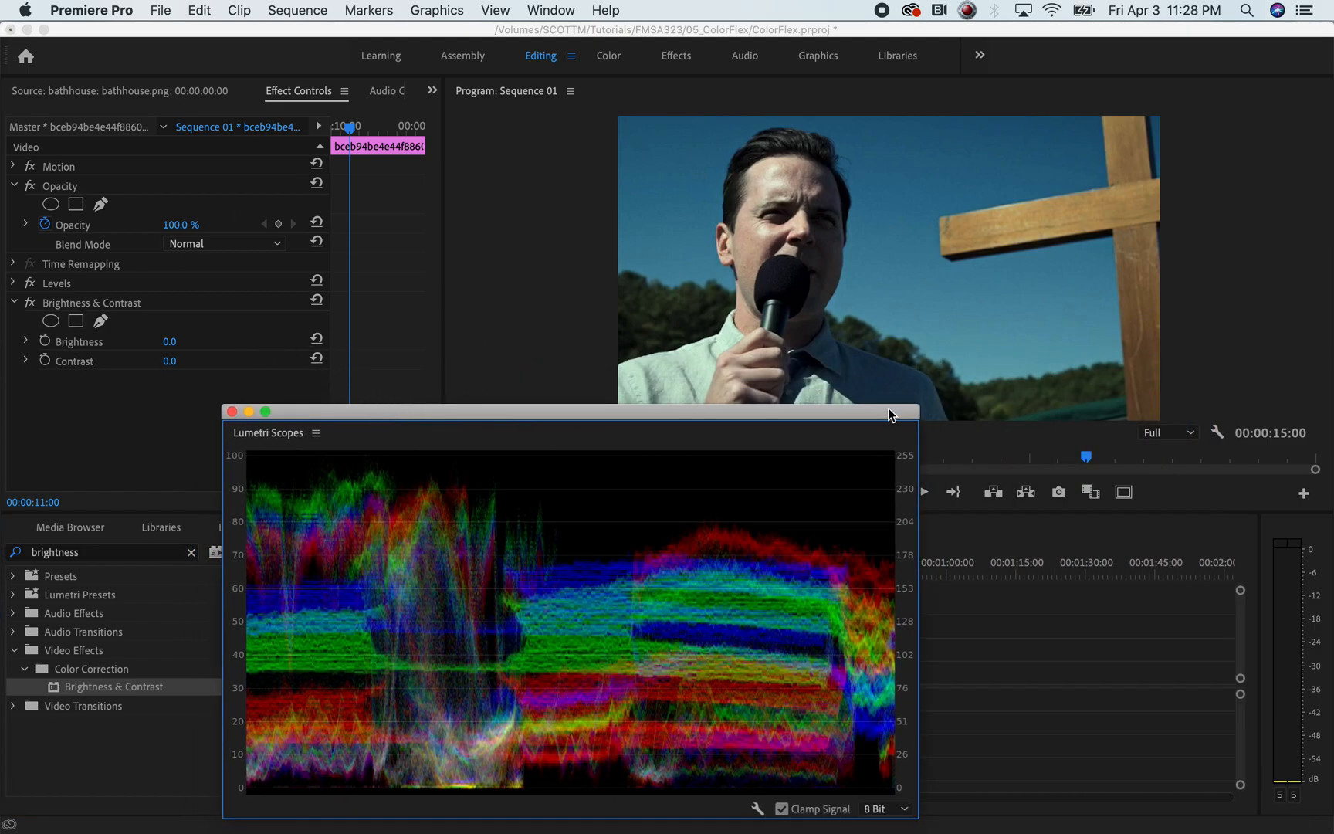
left_click(27, 359)
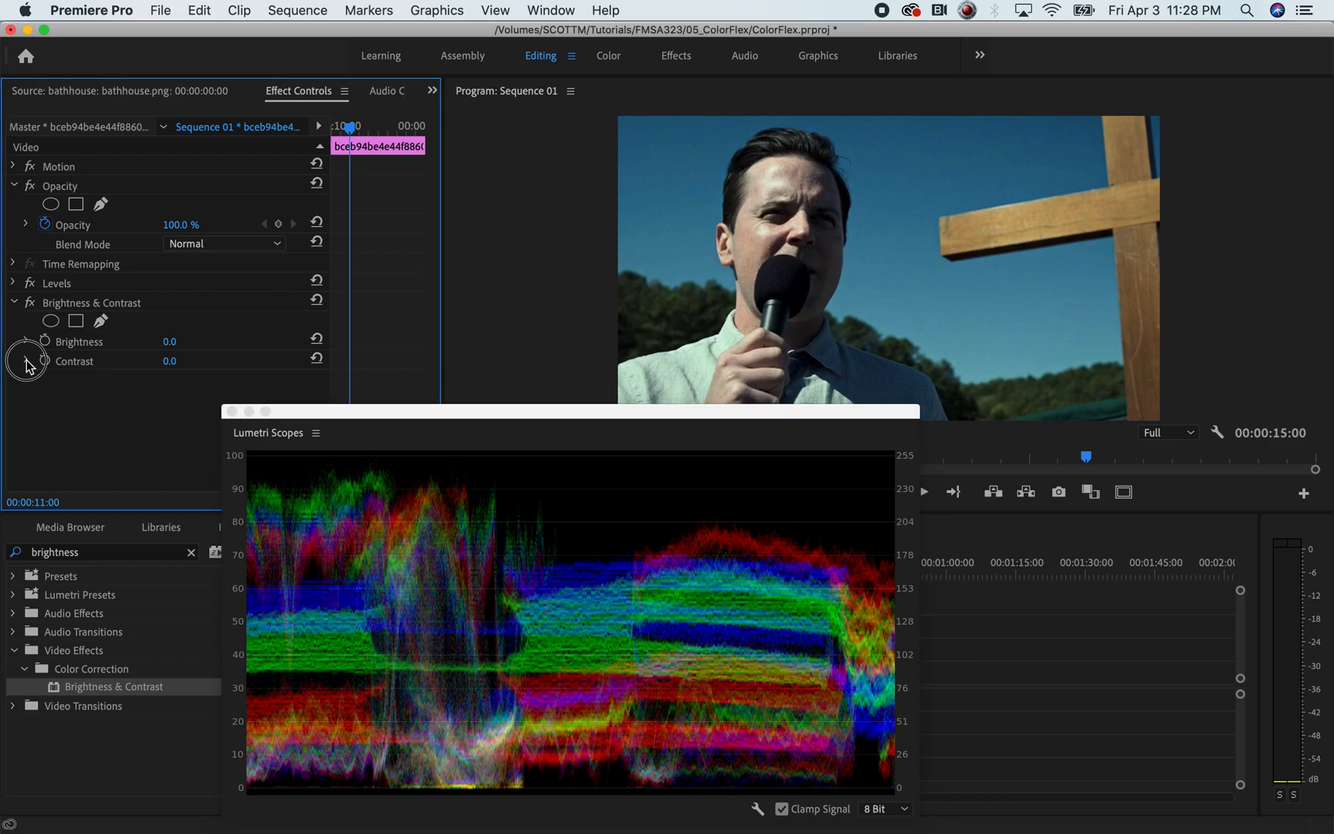
left_click_drag(379, 411, 242, 437)
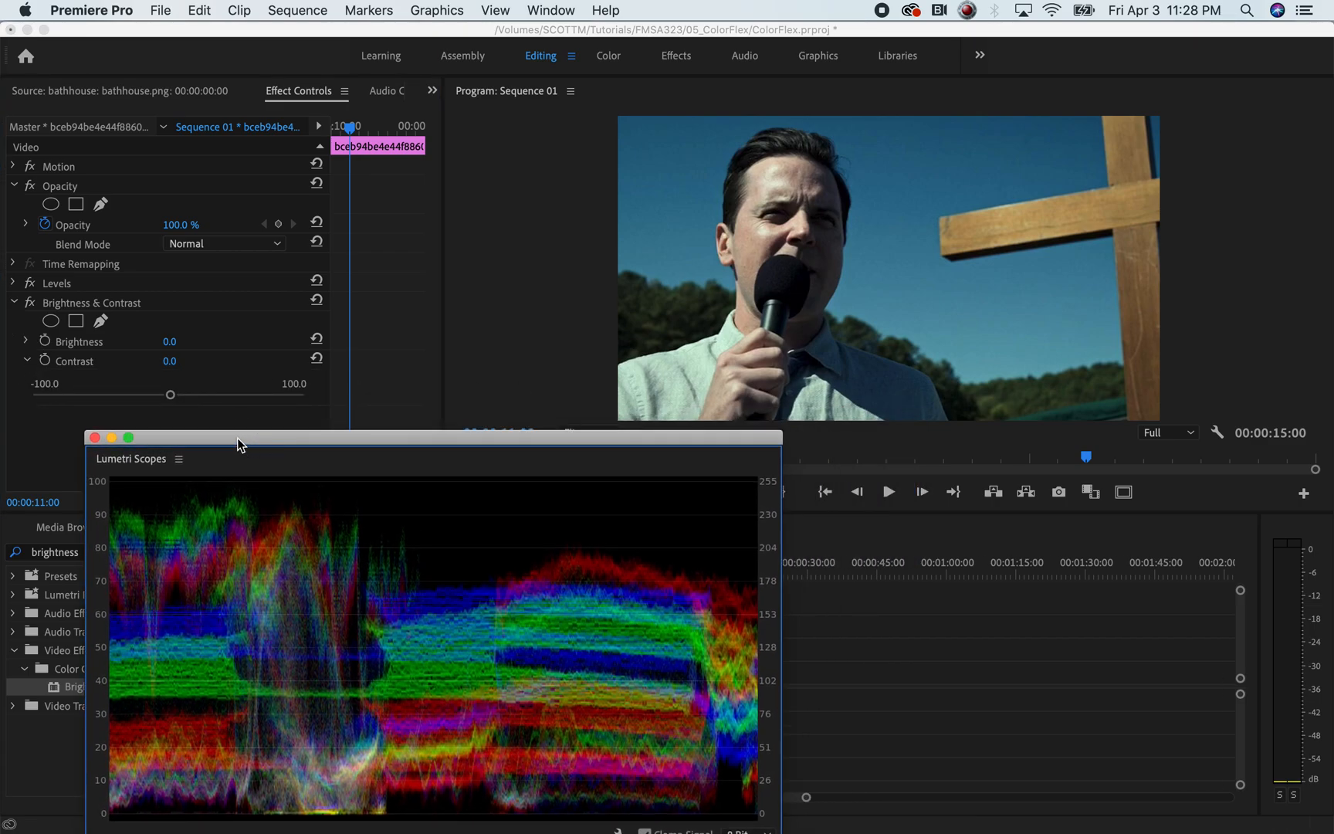
mouse_move(171, 397)
left_mouse_down()
mouse_move(208, 396)
mouse_move(166, 402)
mouse_move(186, 395)
left_mouse_up()
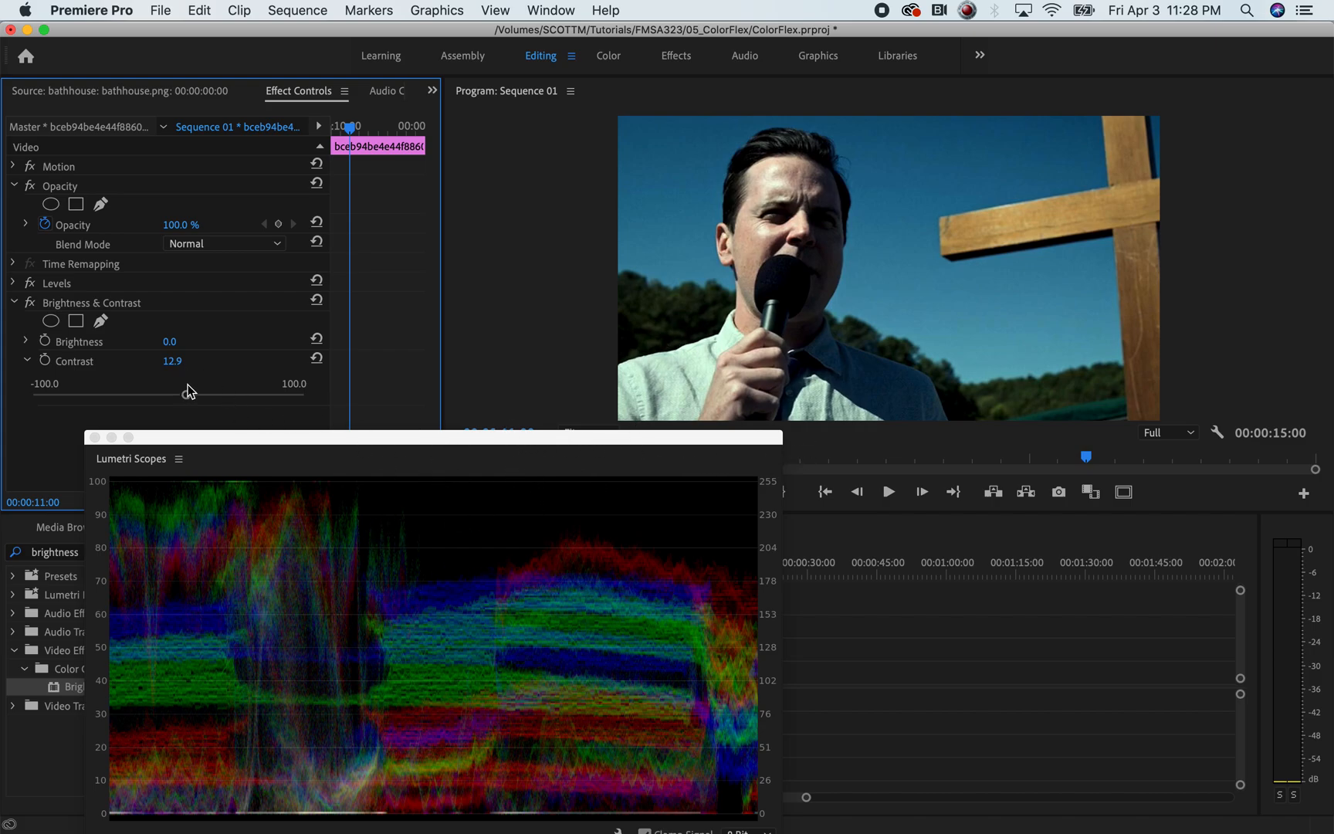
Set the Contrast back to 0.0 and arrange the scopes to show both the waveform and the image
mouse_move(187, 397)
left_mouse_down()
mouse_move(290, 397)
mouse_move(165, 390)
left_mouse_up()
left_click_drag(391, 441, 590, 329)
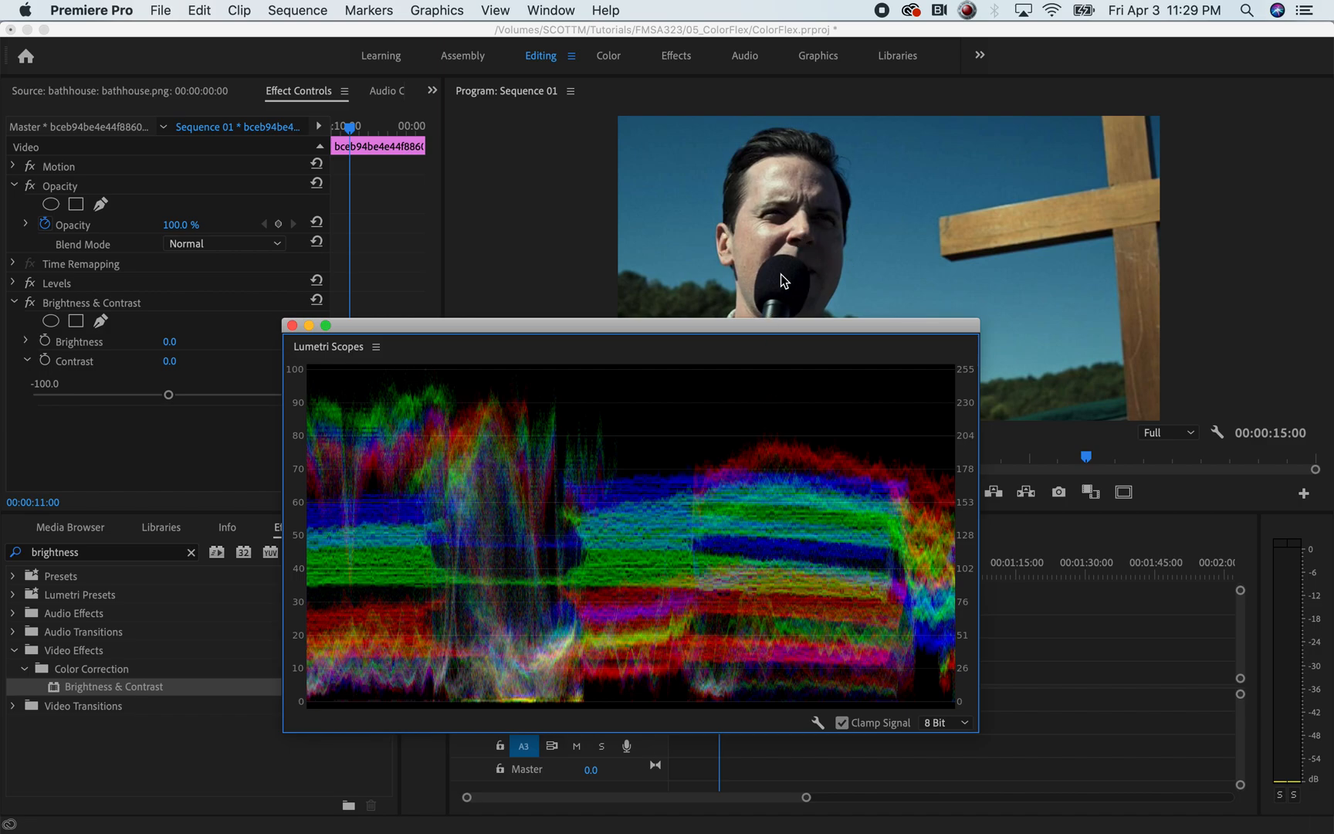
mouse_move(656, 325)
left_mouse_down()
mouse_move(593, 435)
mouse_move(649, 335)
left_mouse_up()
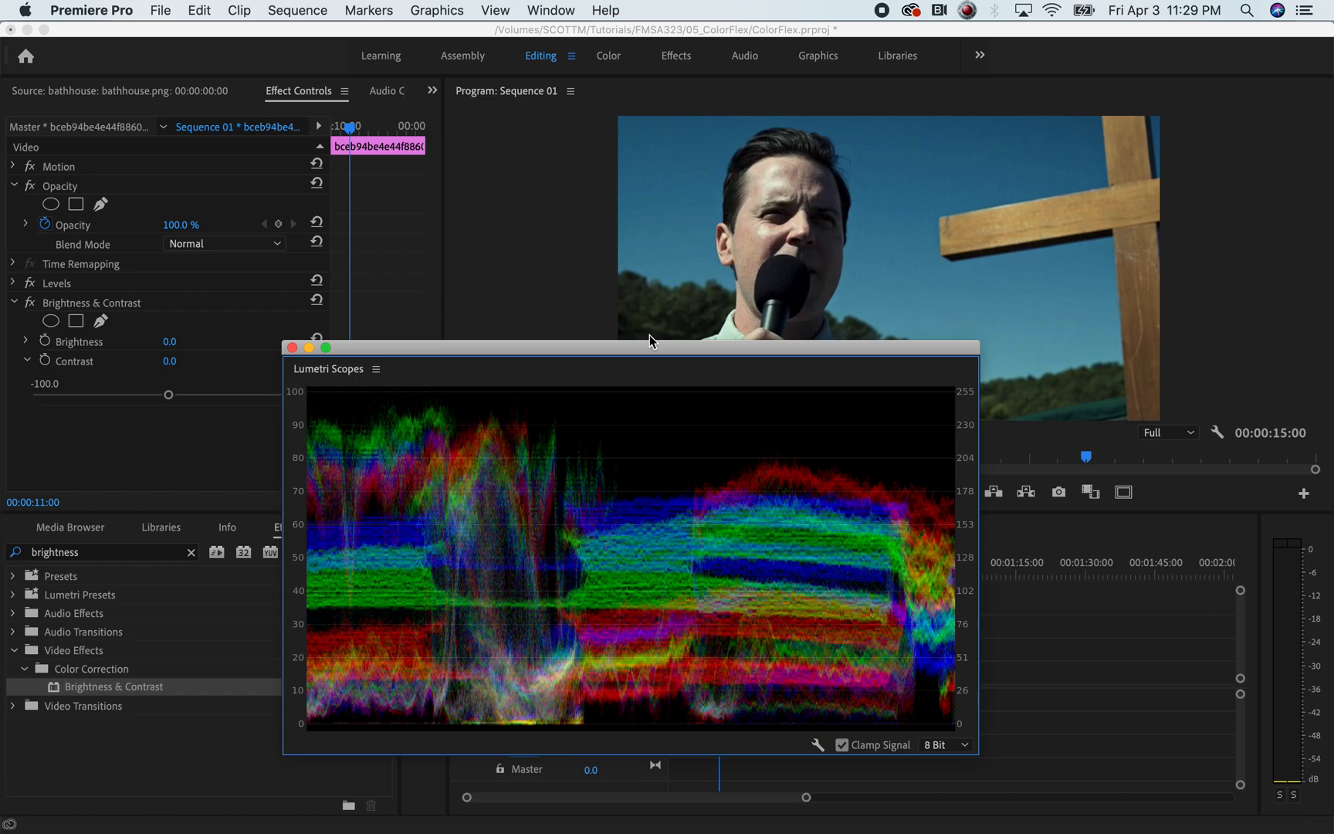
Delete the Brightness & Contrast and Levels effects from the microphone clip
left_click(87, 295)
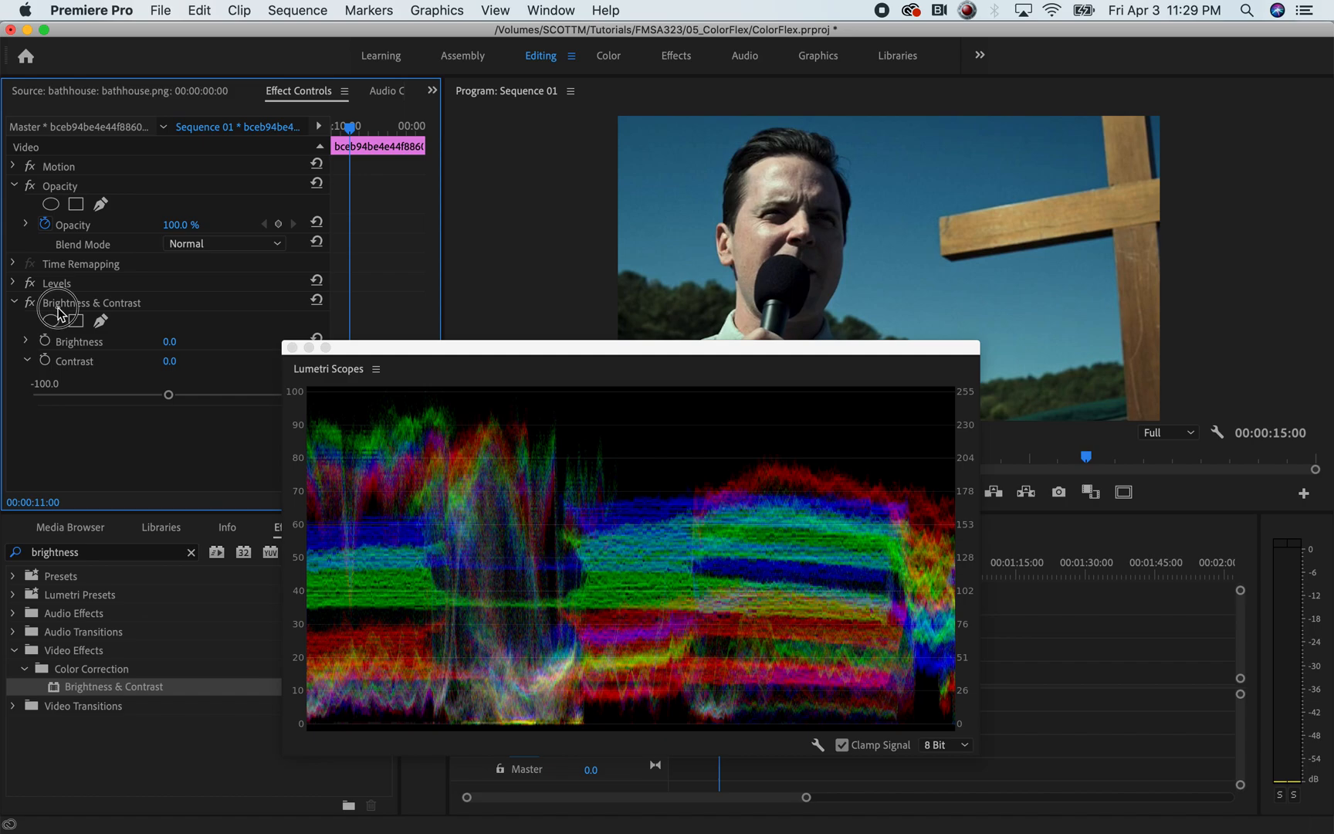
left_click(165, 305)
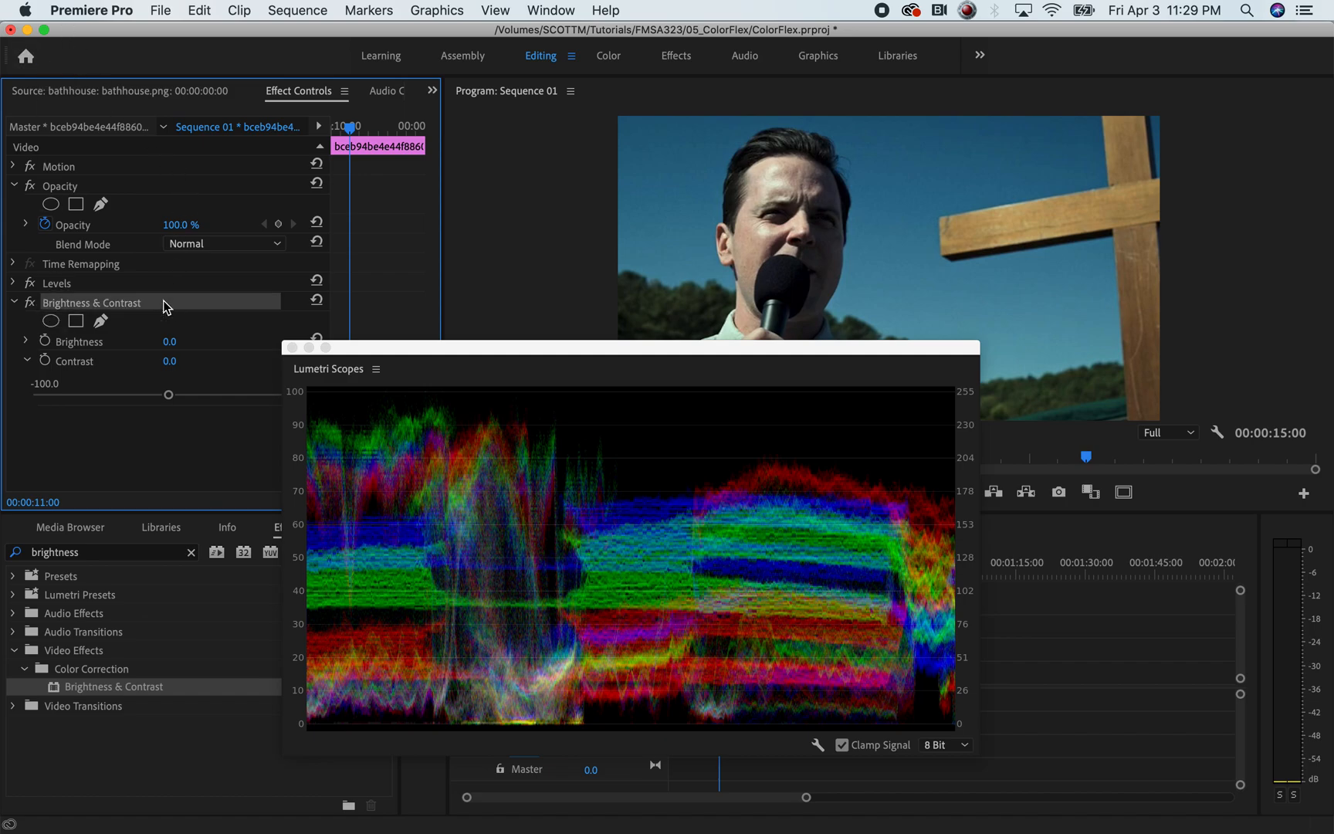
key("Delete")
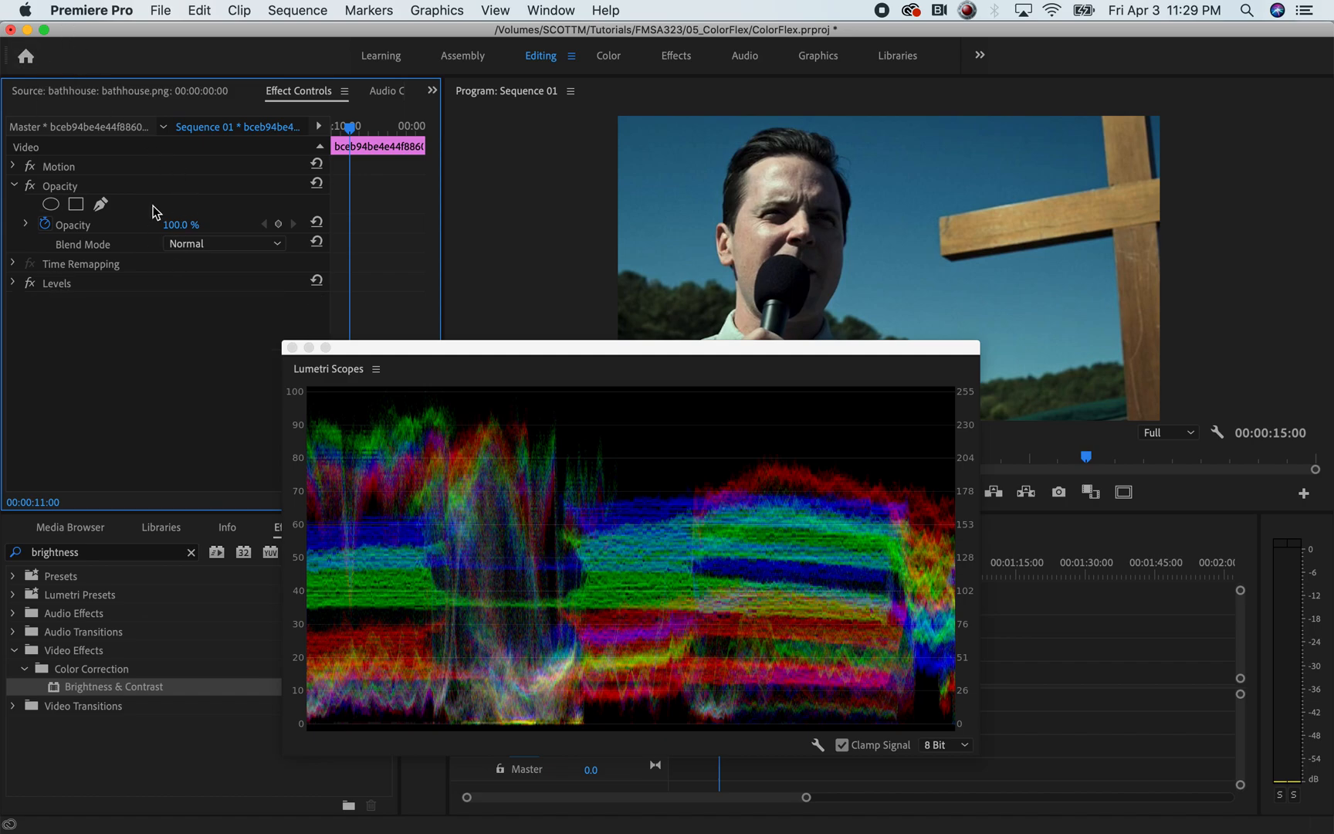
left_click(117, 286)
key("Delete")
Switch the Lumetri Scopes from the RGB waveform to only the Vectorscope YUV
left_click_drag(591, 349, 522, 221)
right_click(507, 312)
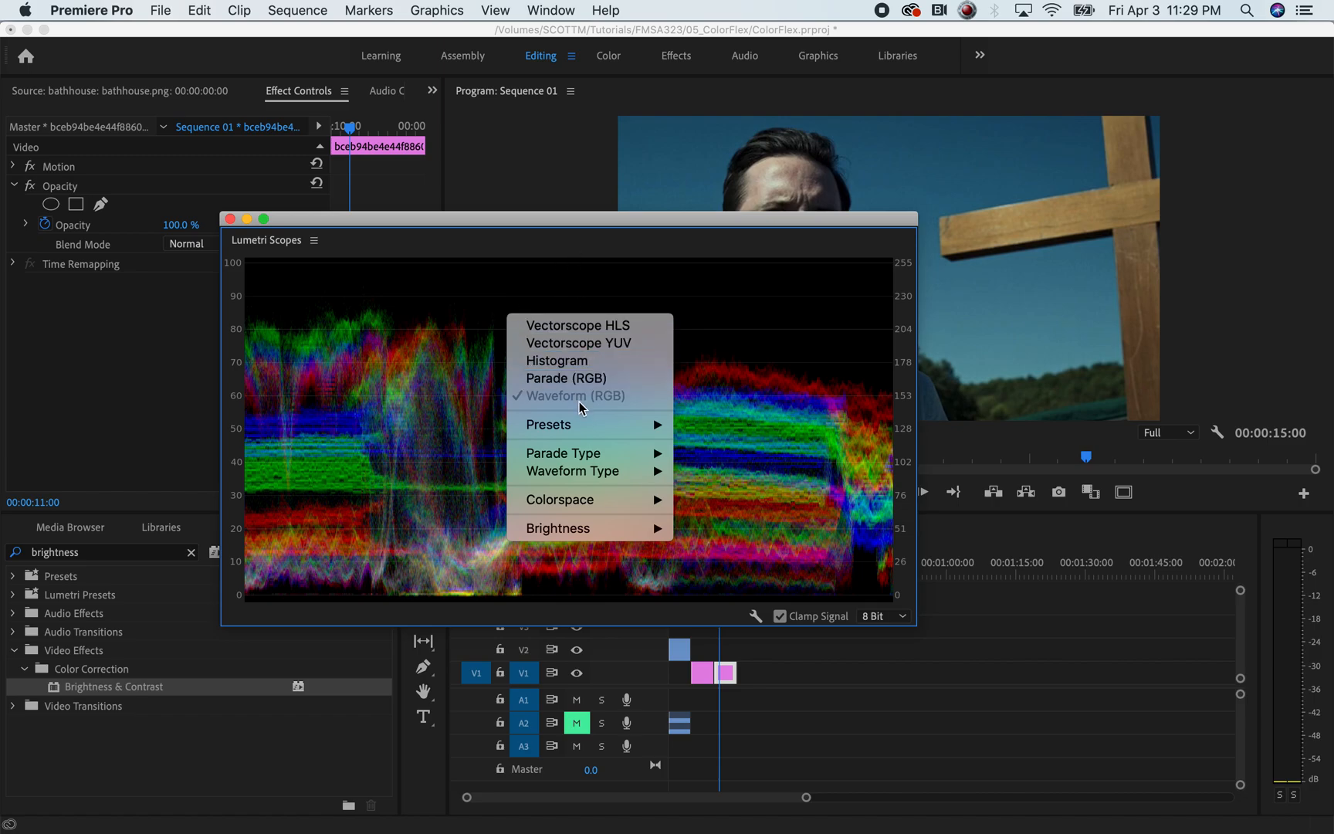
left_click(582, 349)
right_click(519, 370)
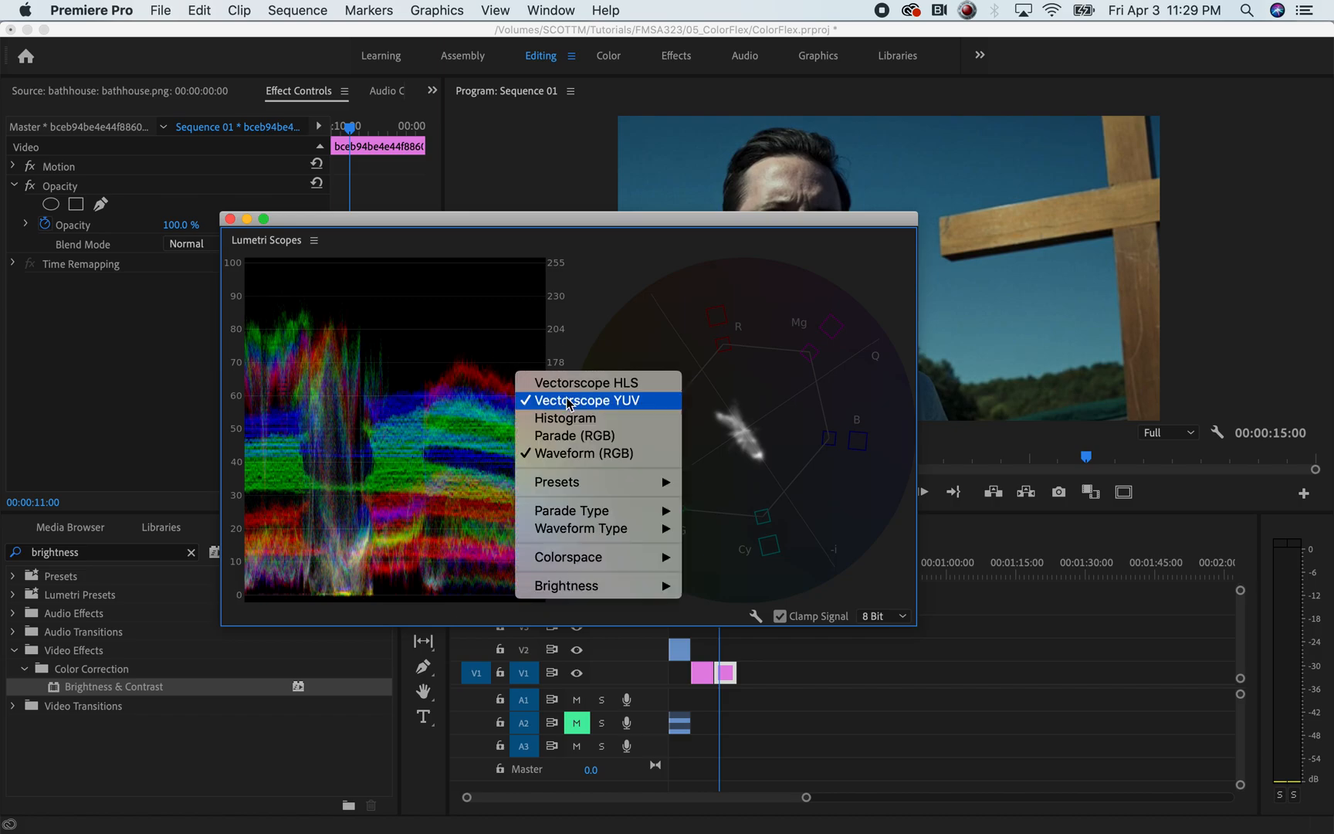
left_click(570, 453)
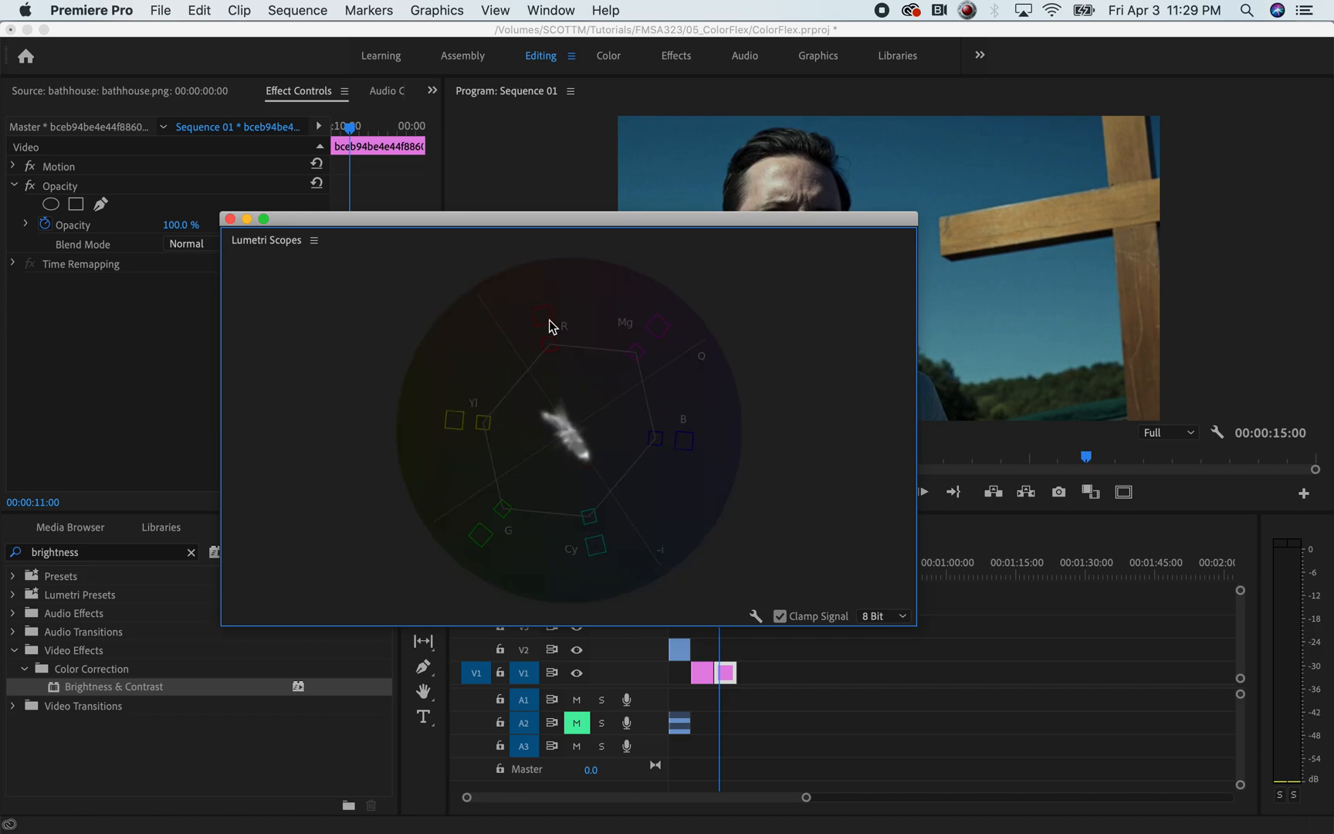
Find the Color Balance (HLS) effect with the search term hls and apply it to the microphone clip, keeping the image in view
left_click_drag(567, 226, 637, 267)
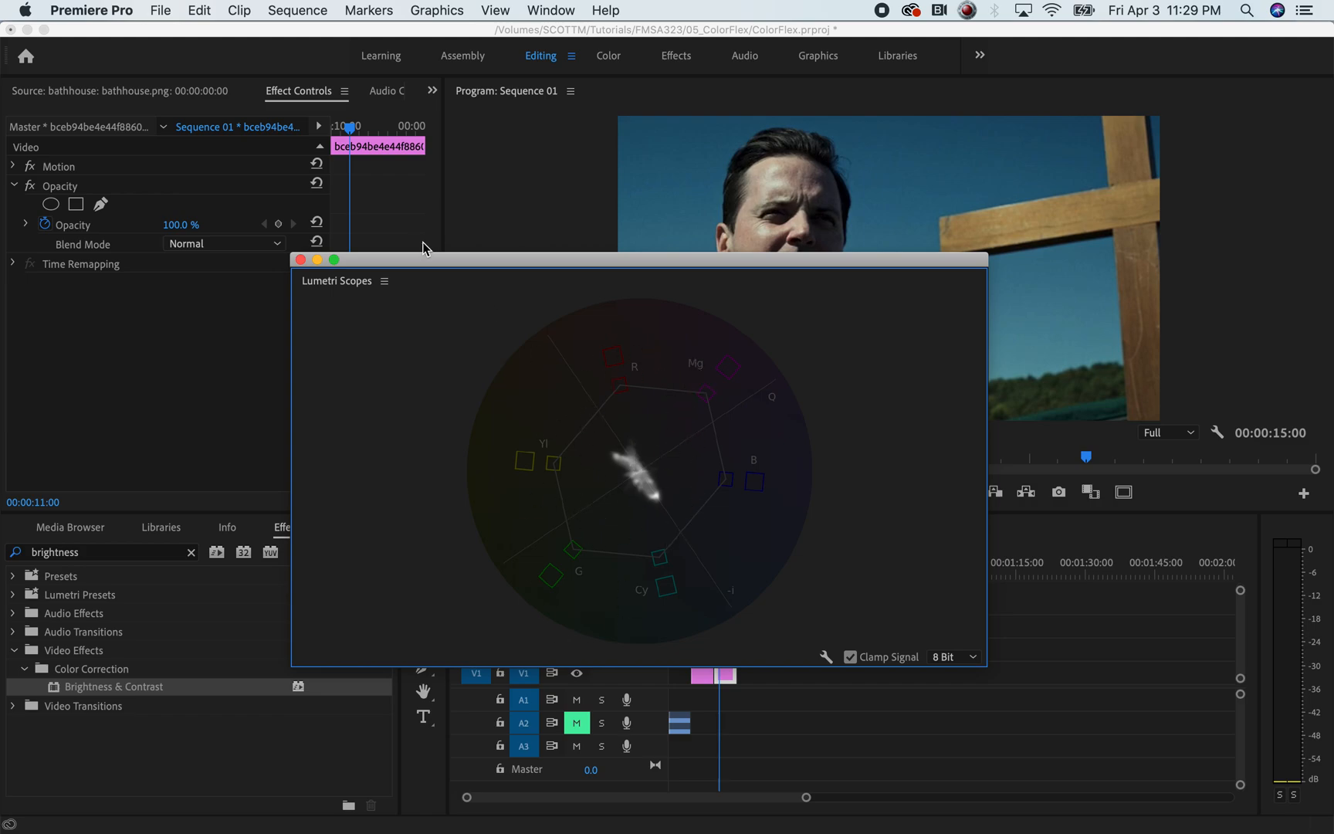
left_click_drag(504, 263, 665, 316)
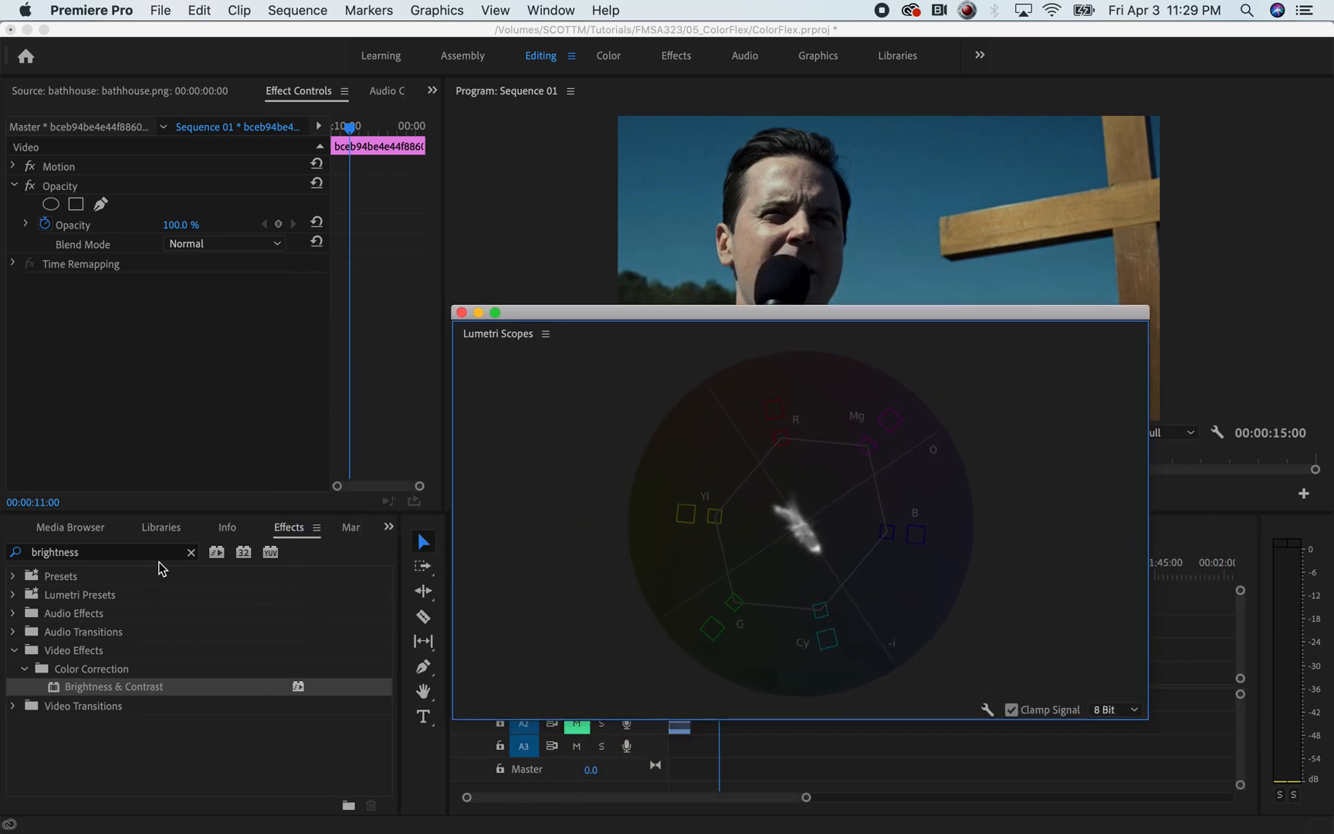
left_click(190, 553)
type("sat")
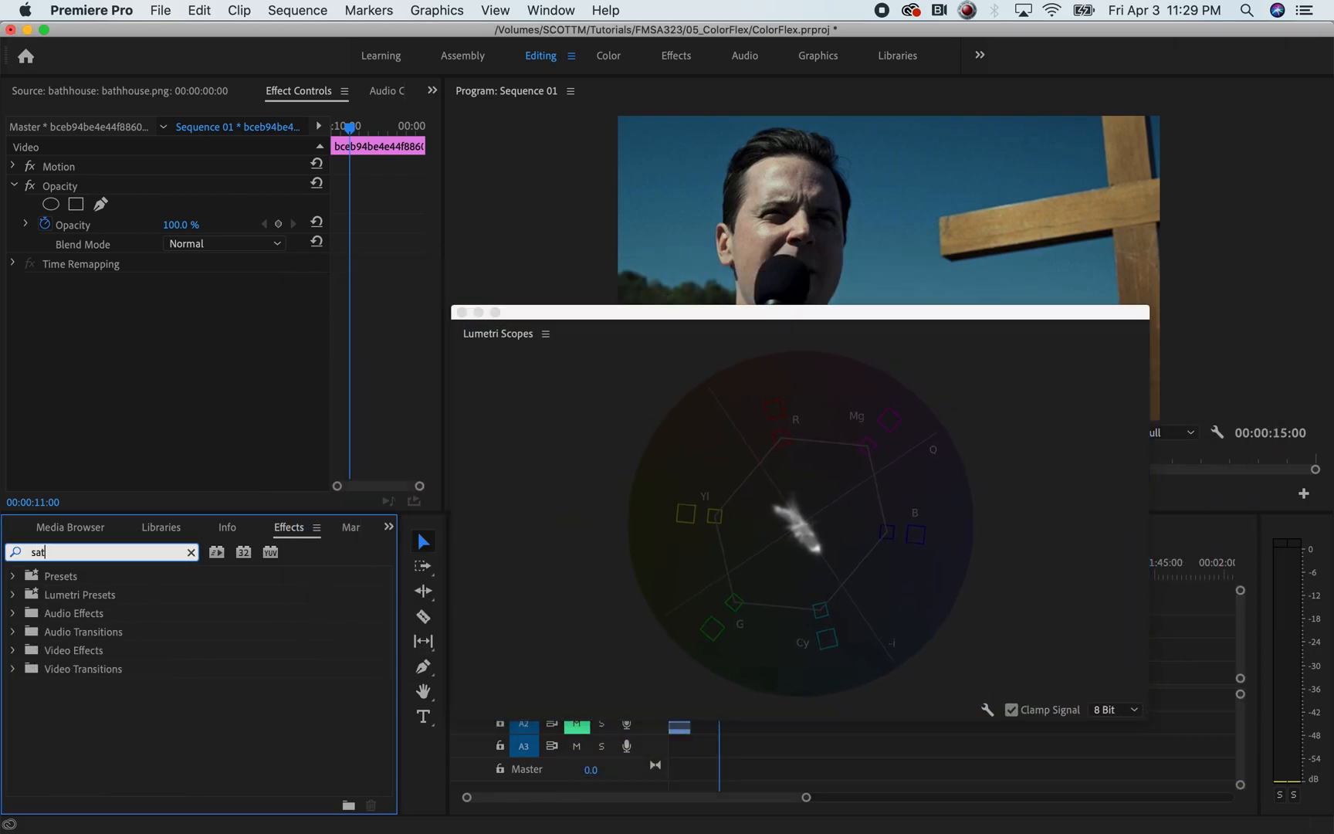
type("ur")
key("BackSpace")
key("BackSpace")
key("BackSpace")
key("BackSpace")
key("BackSpace")
type("hls")
left_click_drag(53, 686, 116, 367)
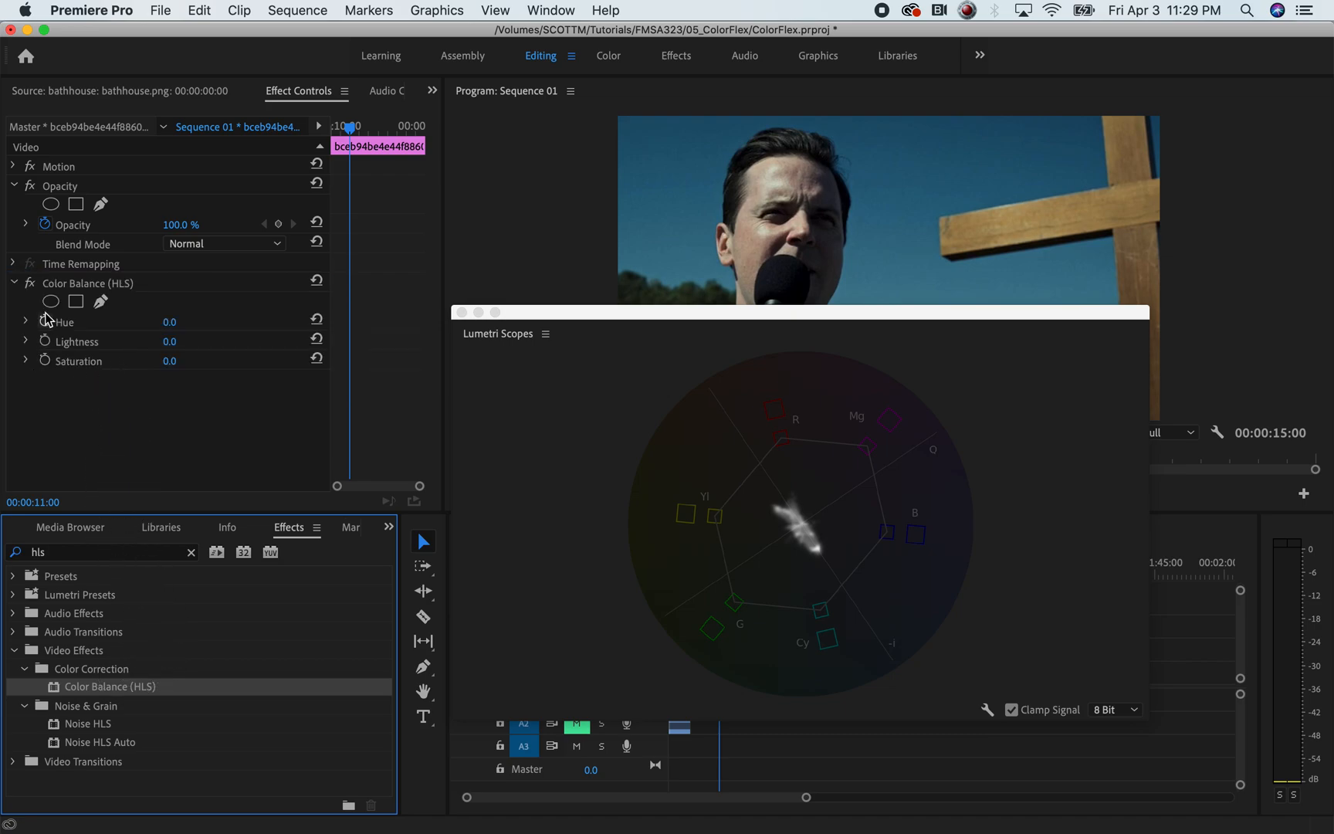
Raise the Saturation of the Color Balance (HLS) effect to 6.1 and return it to 0.0
left_click(25, 361)
mouse_move(172, 394)
left_mouse_down()
mouse_move(94, 393)
mouse_move(315, 406)
mouse_move(176, 394)
left_mouse_up()
left_click(189, 358)
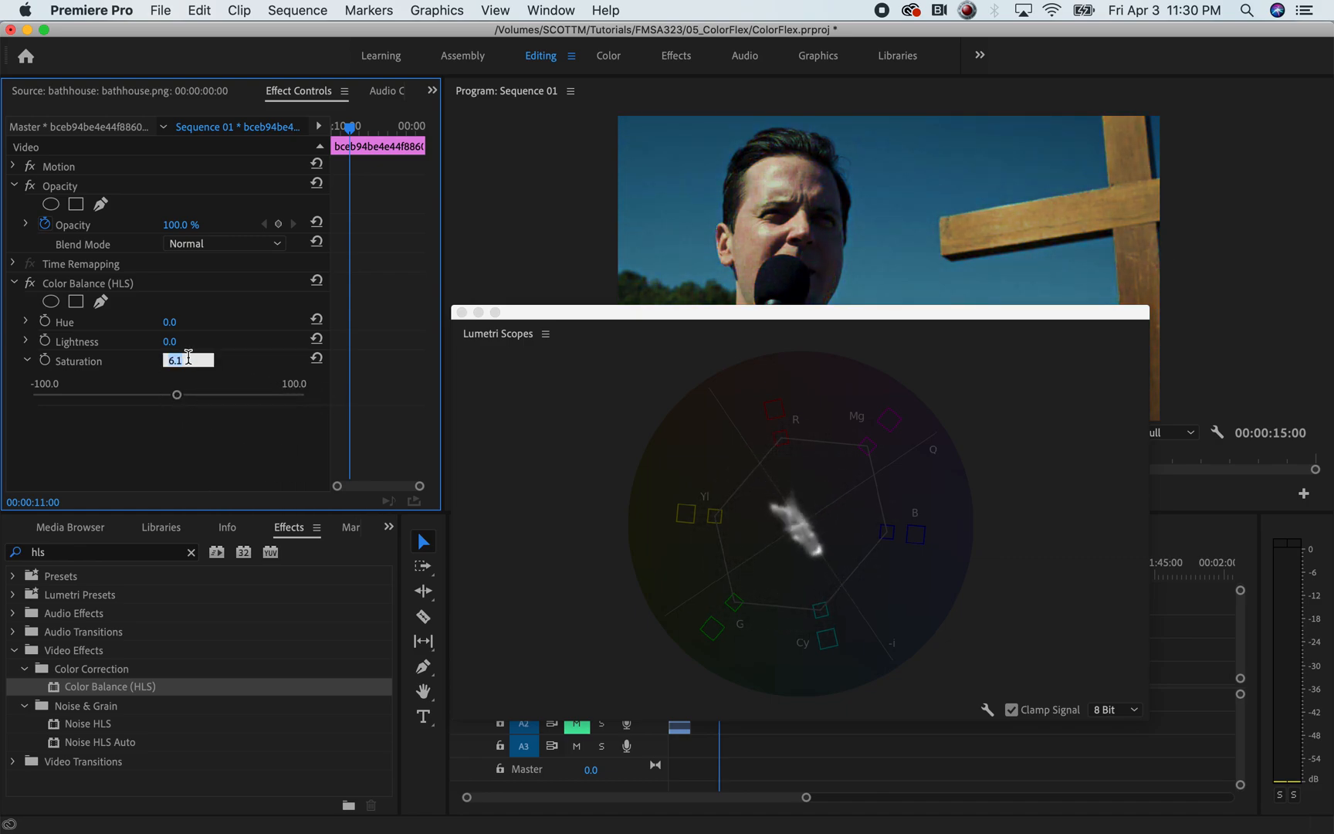
key("Return")
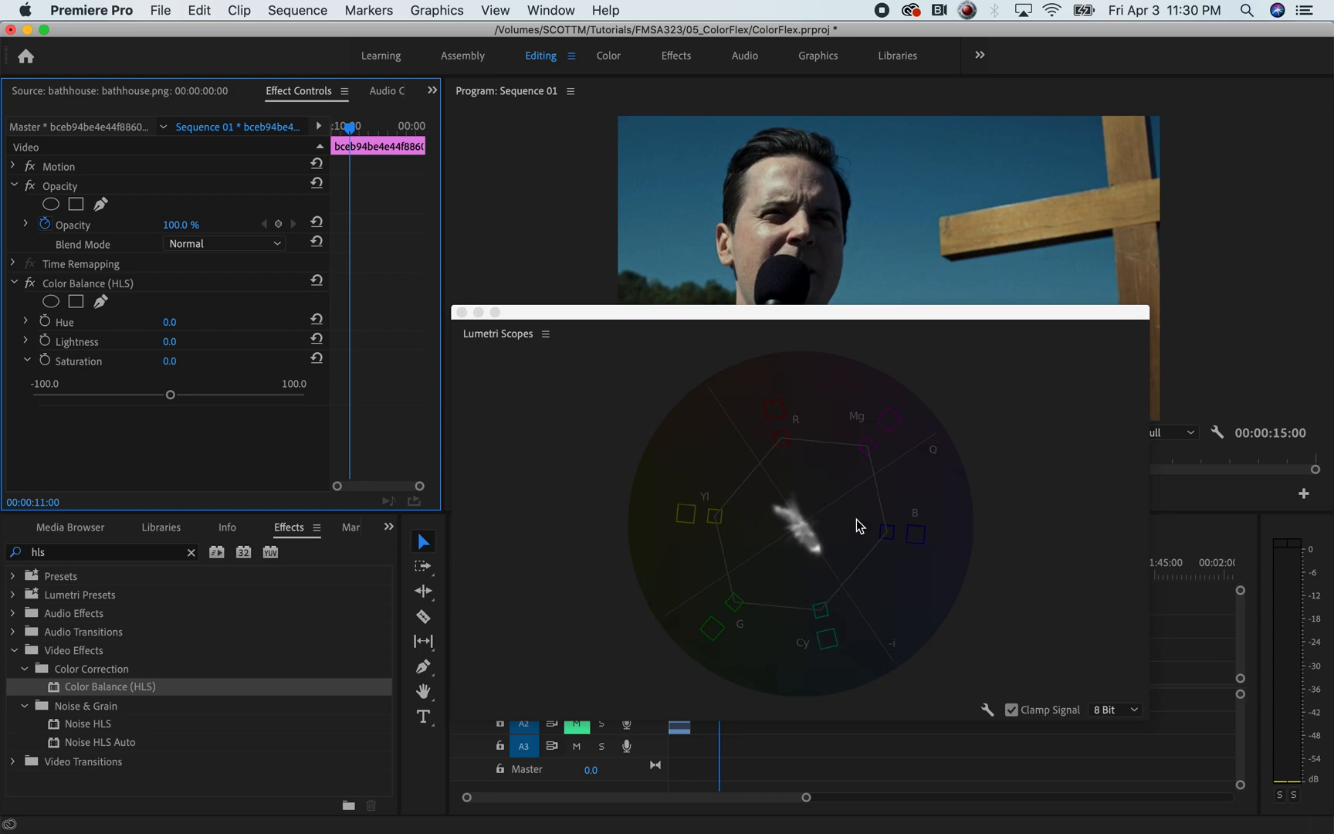
Move the playhead to the city street clip at 00:00:09:00 and compare its image with the vectorscope
left_click_drag(840, 314, 595, 56)
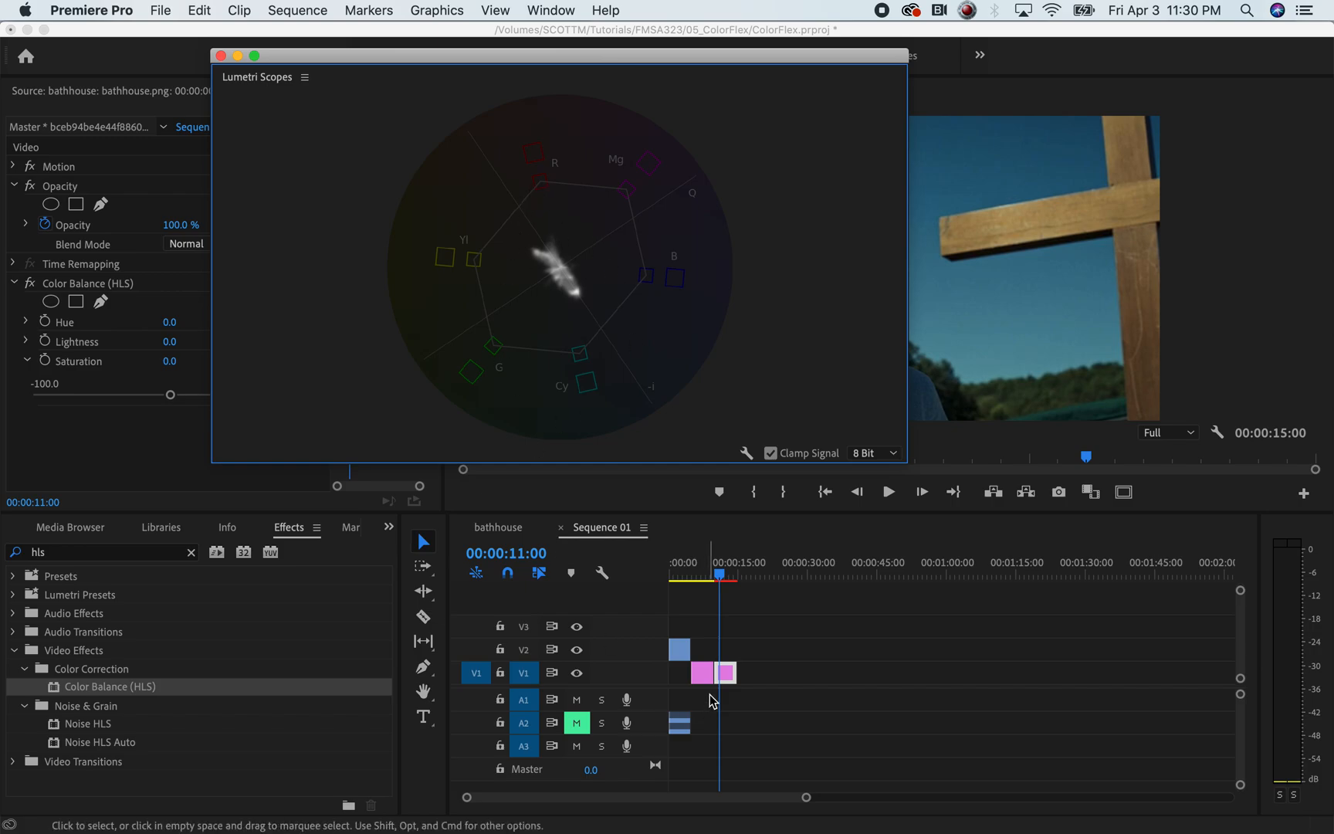
left_click_drag(718, 574, 710, 574)
left_click_drag(622, 59, 831, 400)
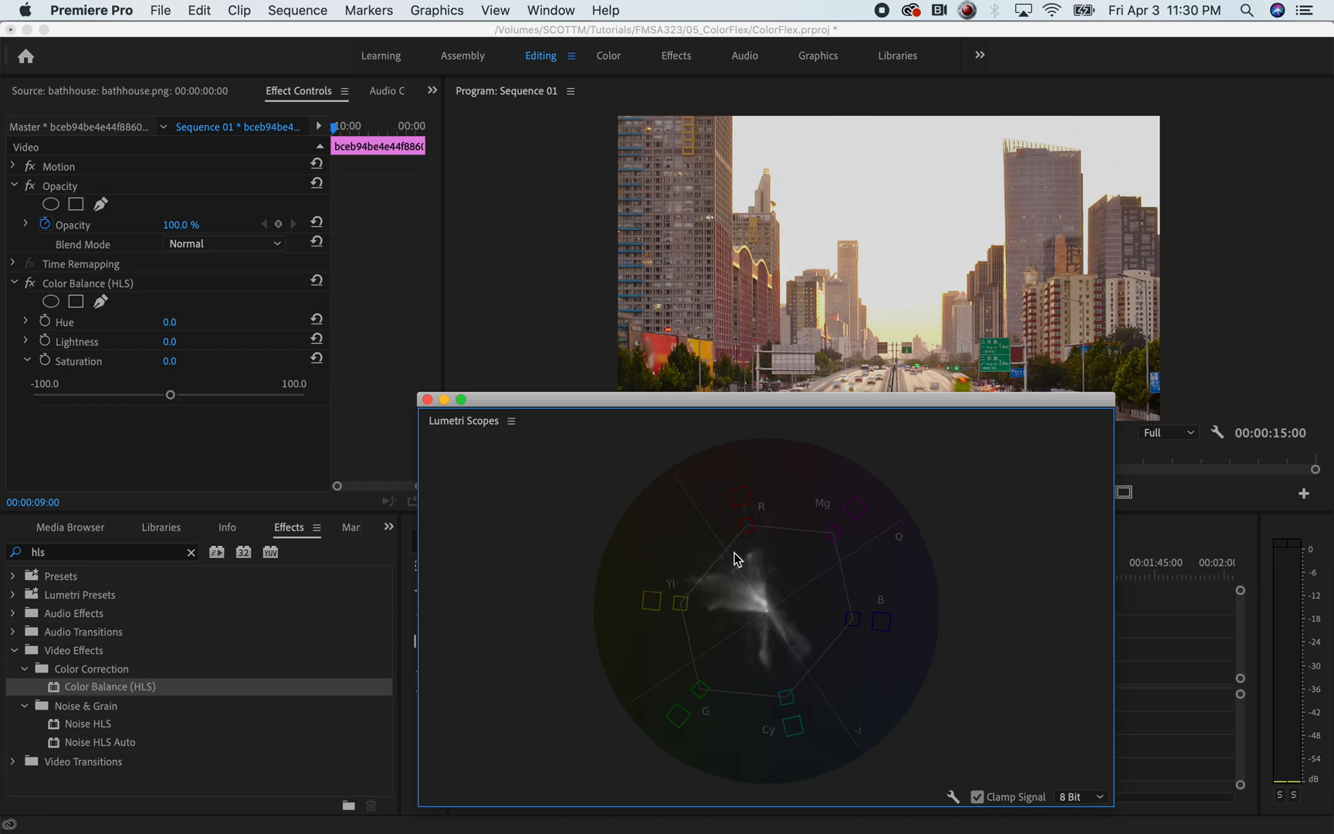
Move the playhead to the color bars at 00:00:03:10 and examine their points on the vectorscope
left_click_drag(765, 400, 516, 142)
left_click_drag(726, 588, 684, 575)
left_click_drag(635, 137, 559, 259)
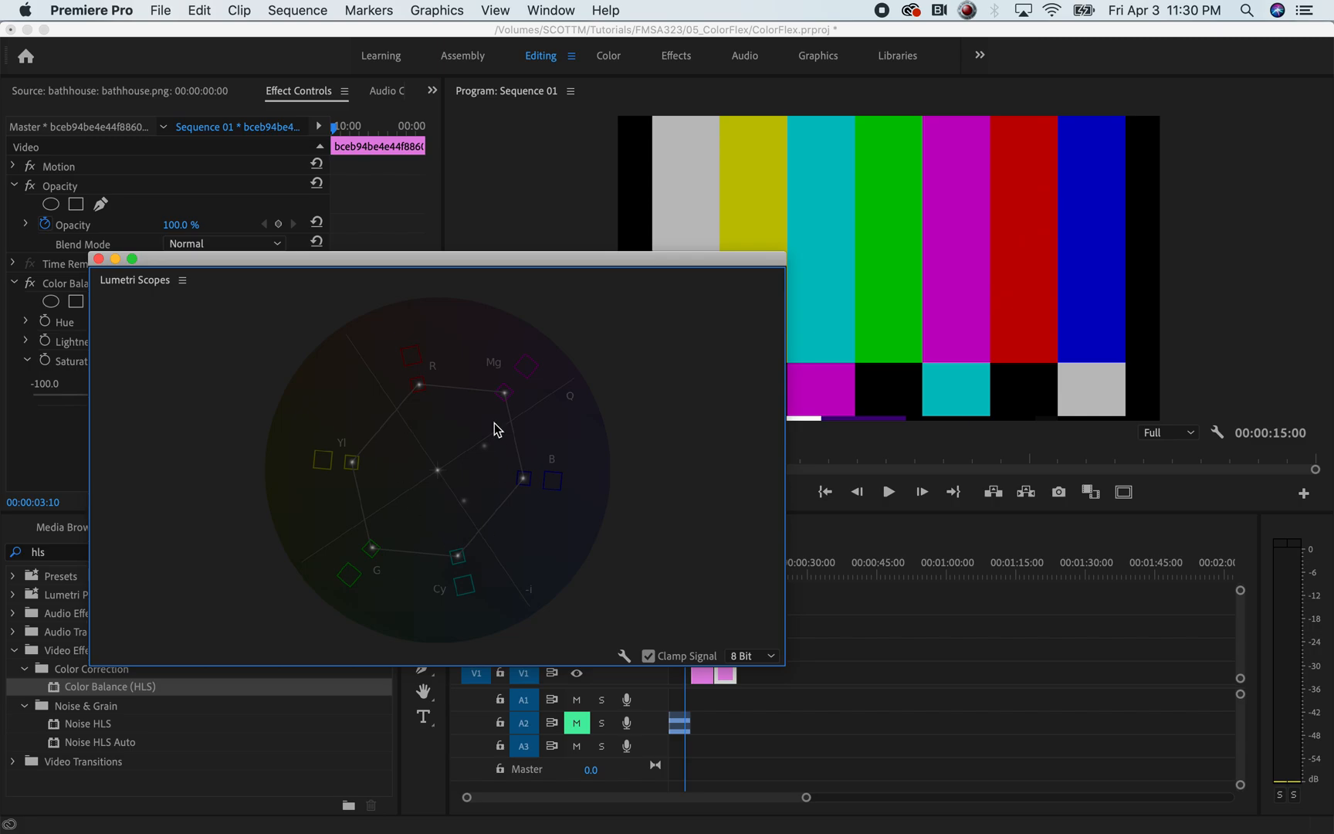
Return the playhead to the city street clip at 00:00:06:05 and view its vectorscope trace
left_click_drag(456, 261, 404, 134)
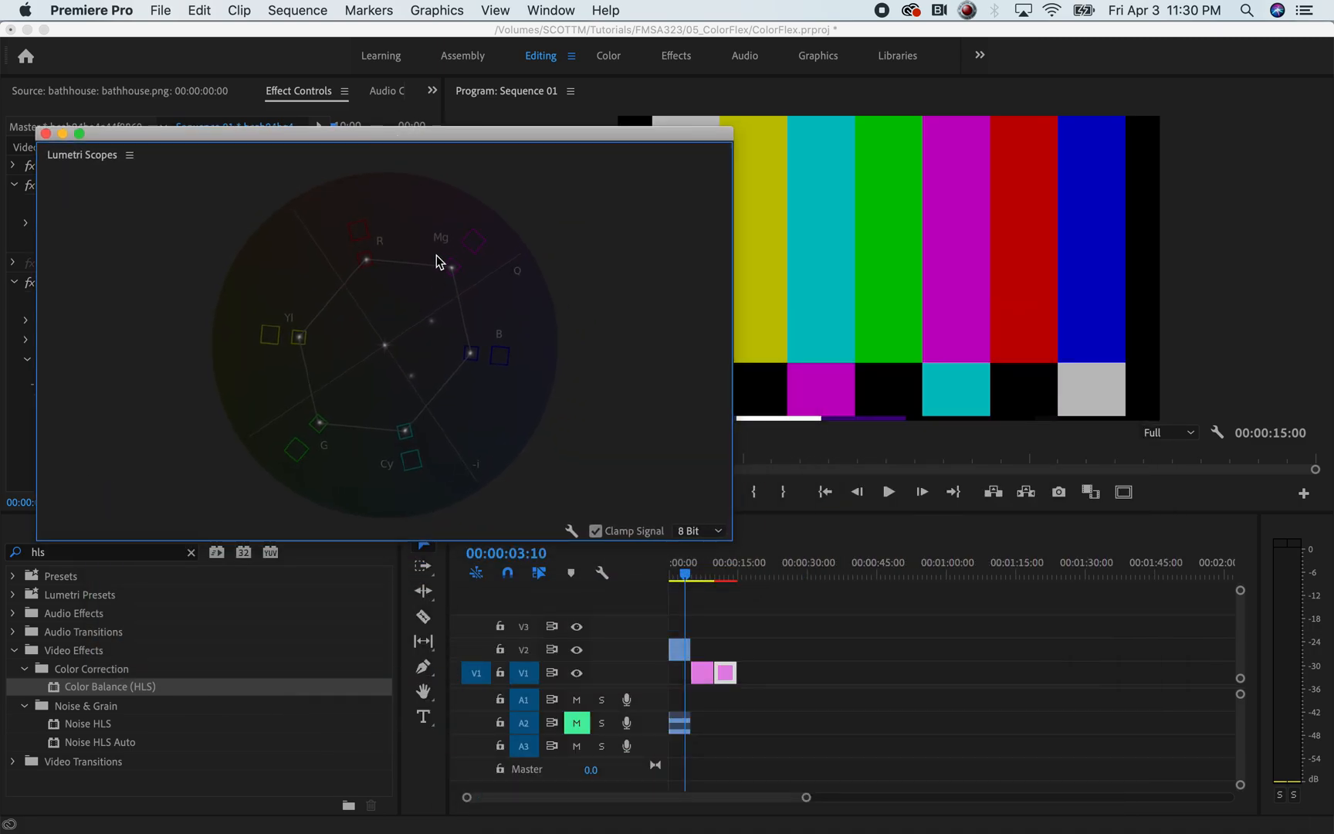
left_click(698, 575)
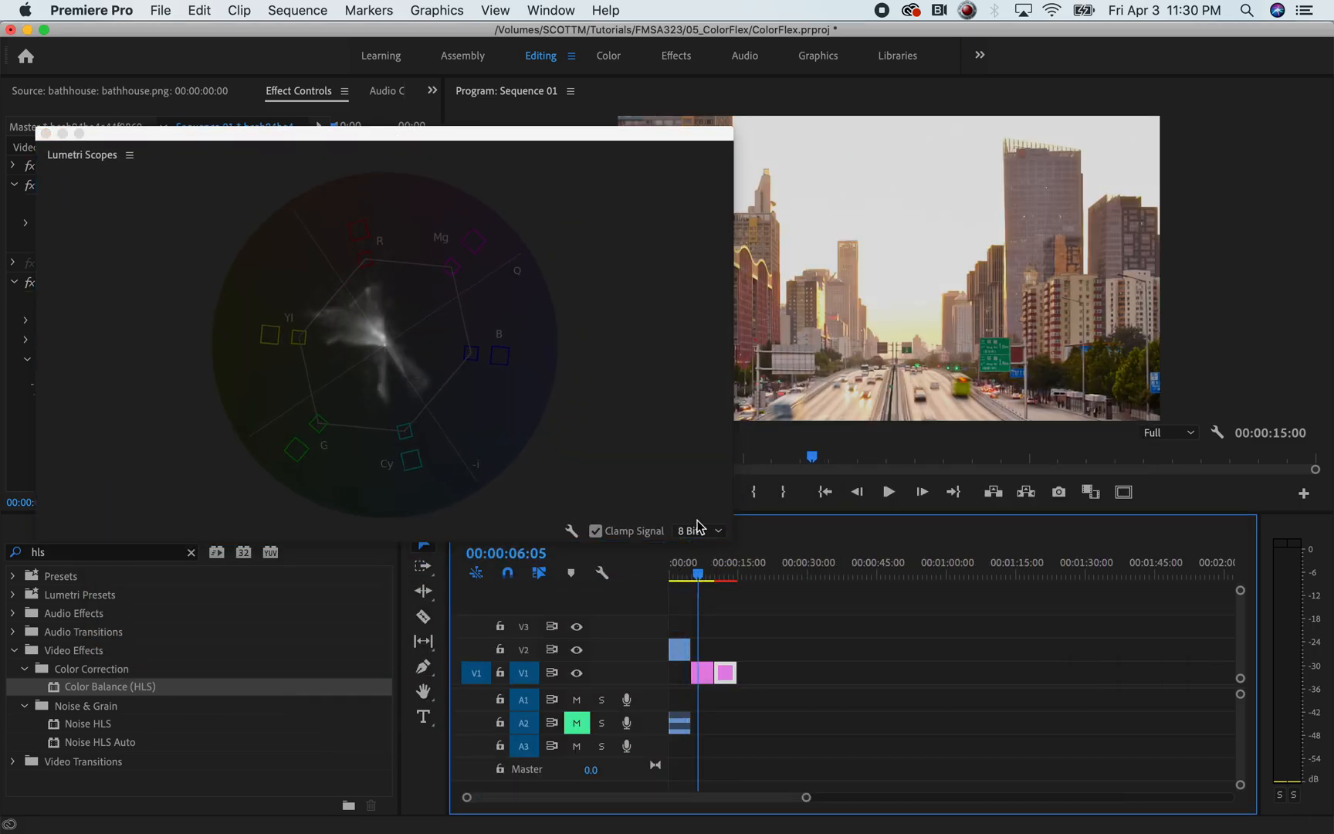
left_click_drag(589, 138, 500, 155)
Open the bathhouse sequence and examine its vectorscope against the image, moving the playhead to 00:00:07:05
left_click(516, 528)
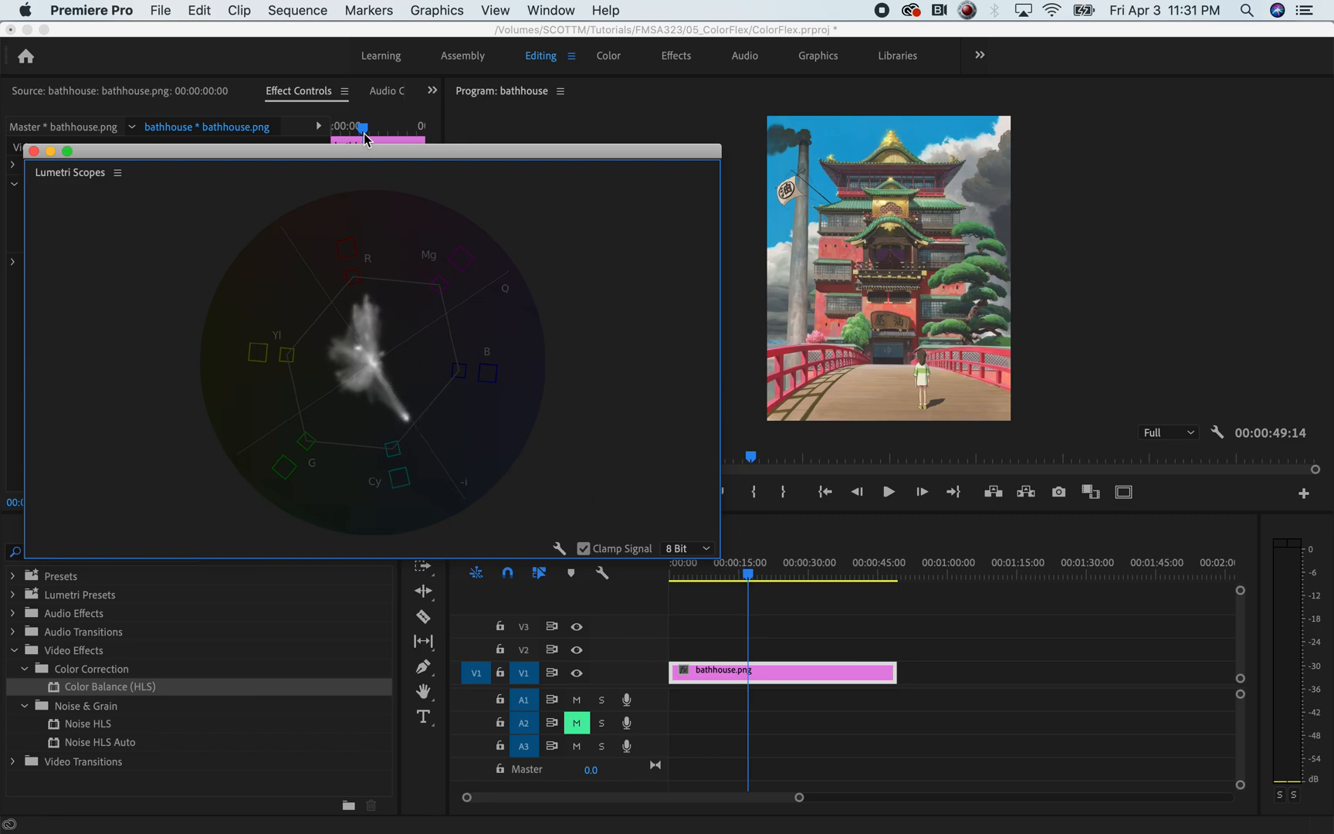
left_click_drag(374, 157, 558, 100)
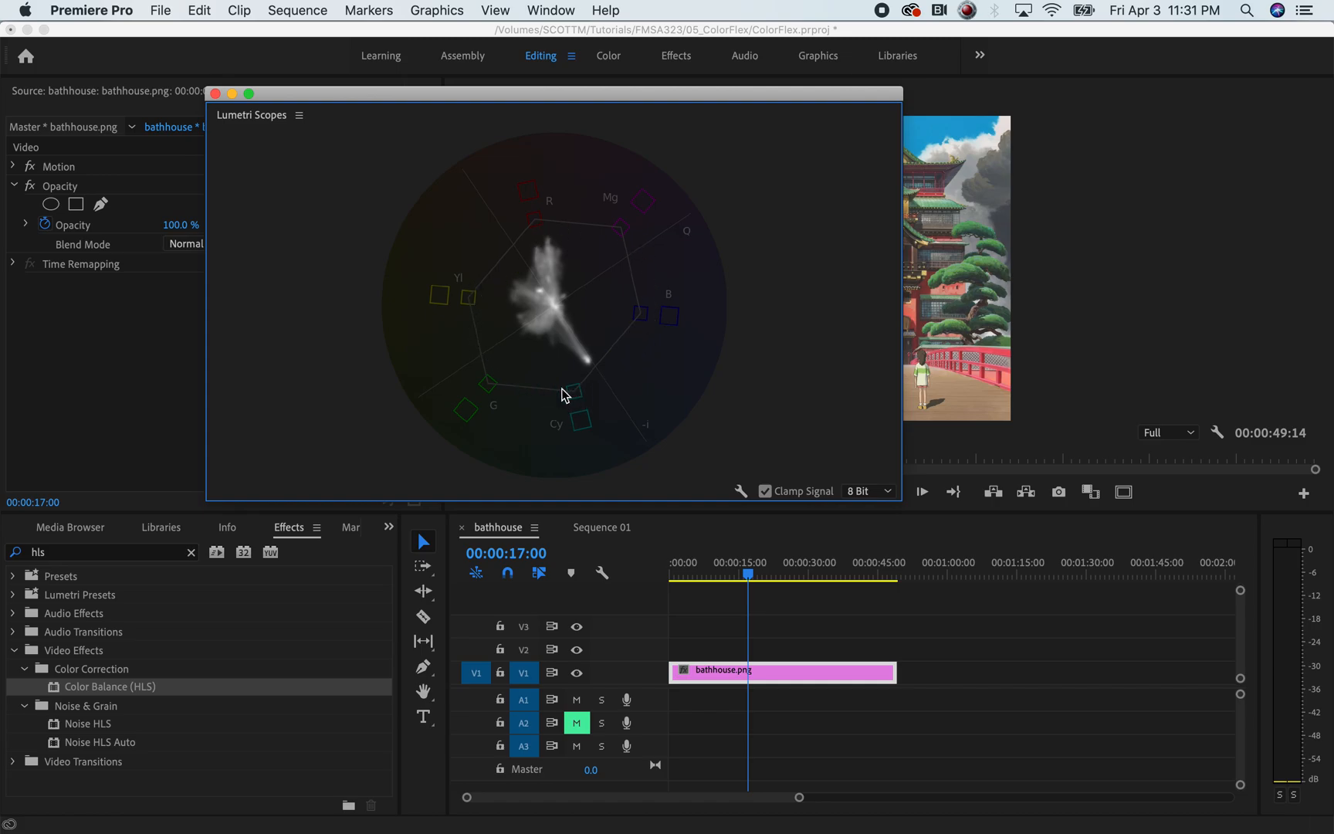
mouse_move(571, 97)
left_mouse_down()
mouse_move(559, 369)
mouse_move(566, 134)
mouse_move(554, 188)
mouse_move(568, 102)
left_mouse_up()
left_click_drag(747, 578, 703, 586)
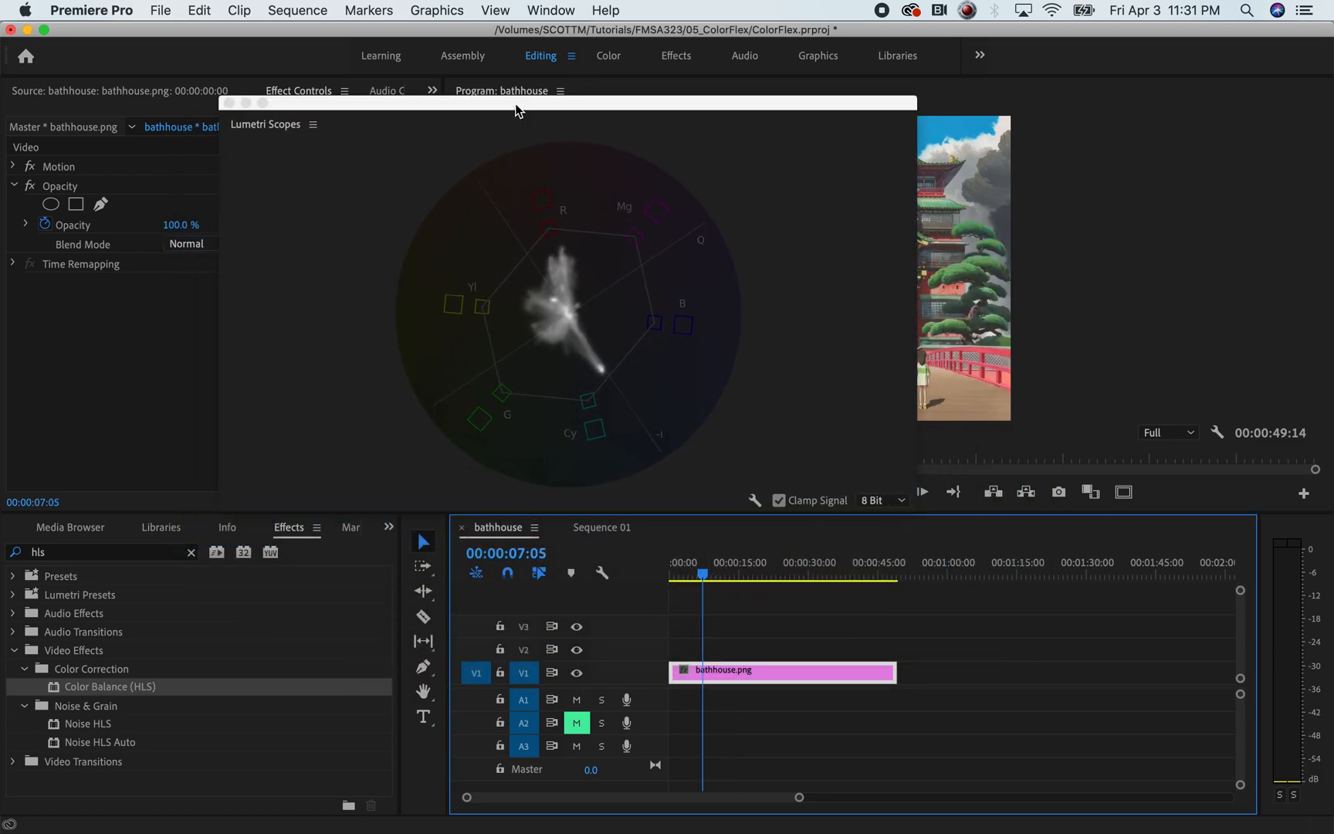
left_click_drag(516, 106, 544, 113)
Go back to Sequence 01, check the city clip's vectorscope, and move the playhead to the color bars at 00:00:03:19
left_click(585, 534)
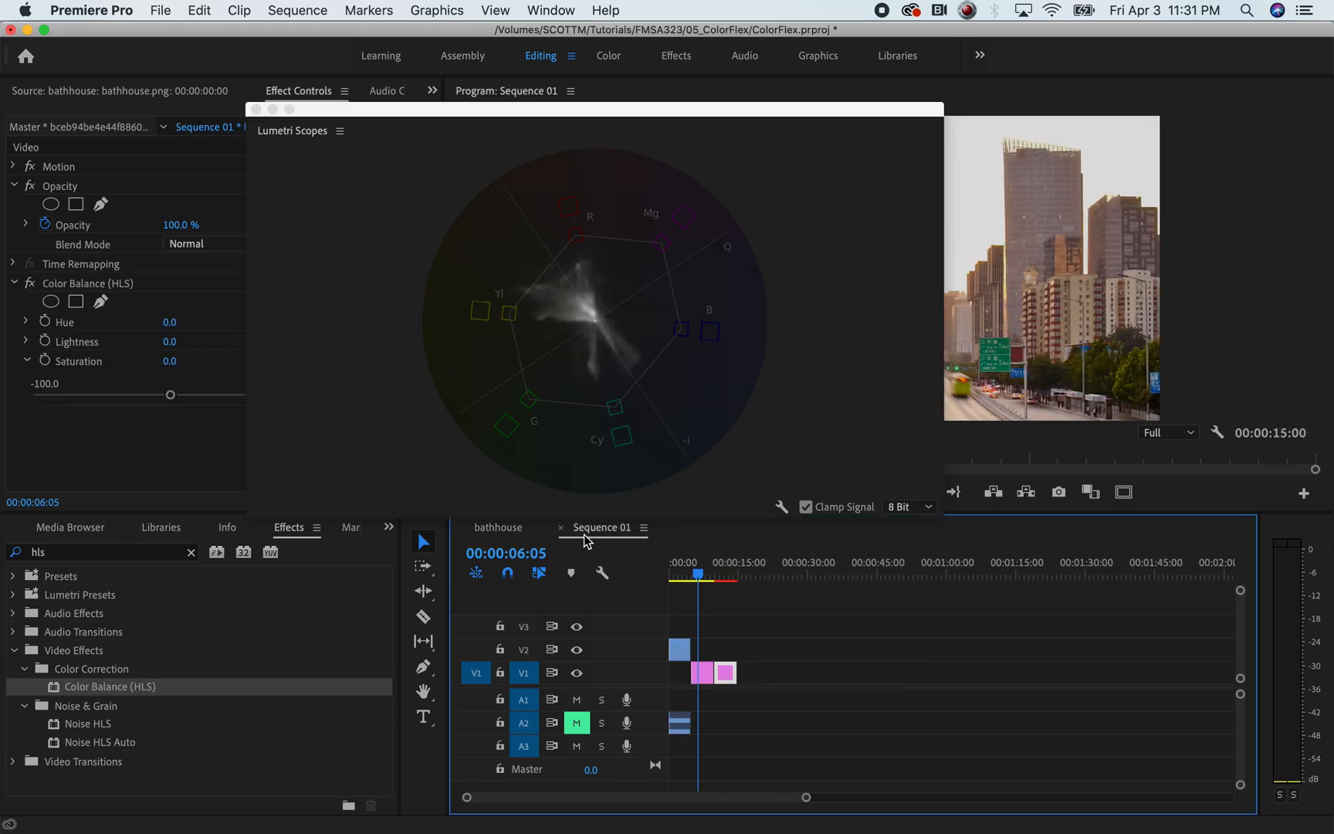
left_click_drag(419, 109, 539, 203)
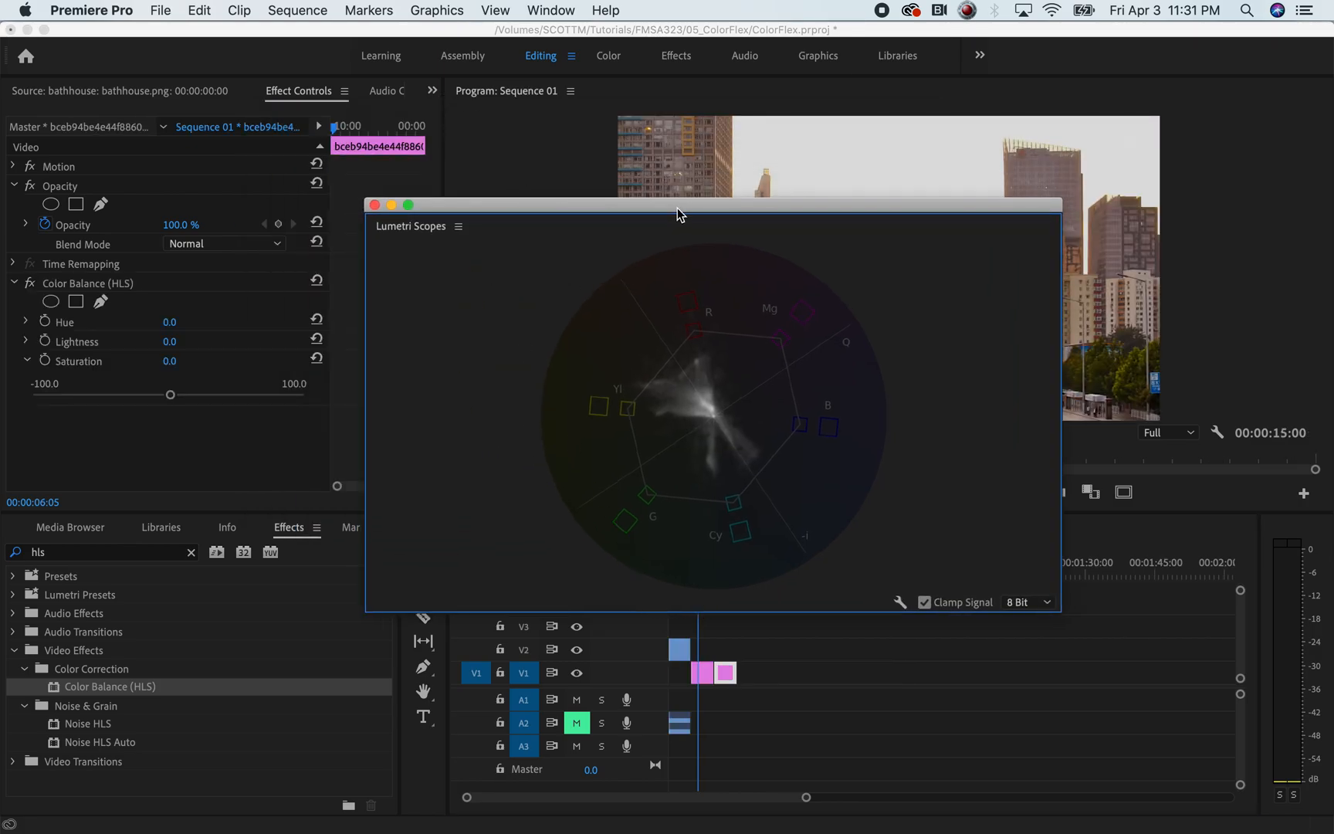
left_click_drag(675, 210, 561, 106)
left_click_drag(697, 576, 686, 579)
Add the Waveform (RGB) beside the vectorscope in the Lumetri Scopes and shift the scopes to reveal more of the color bars
right_click(667, 344)
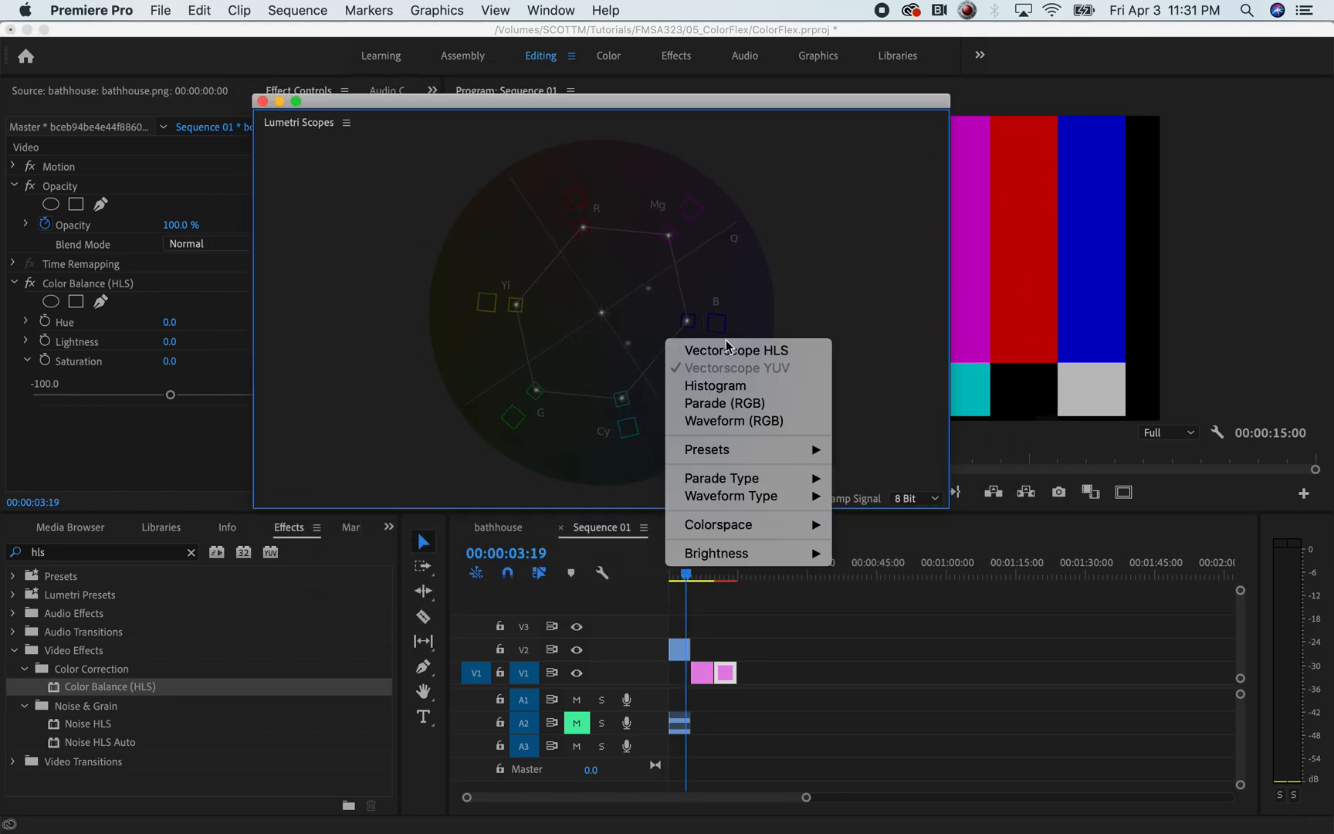
left_click(743, 427)
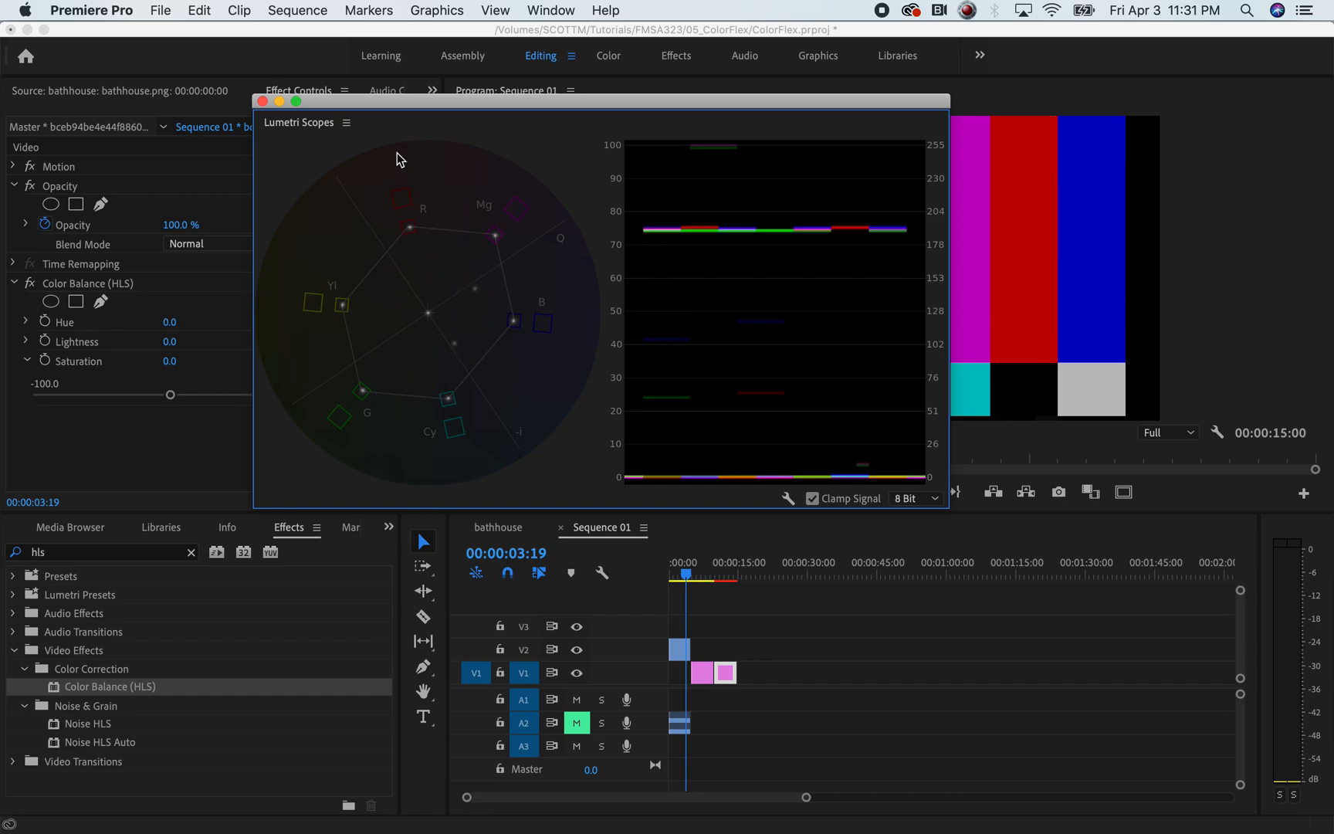
left_click_drag(373, 109, 300, 94)
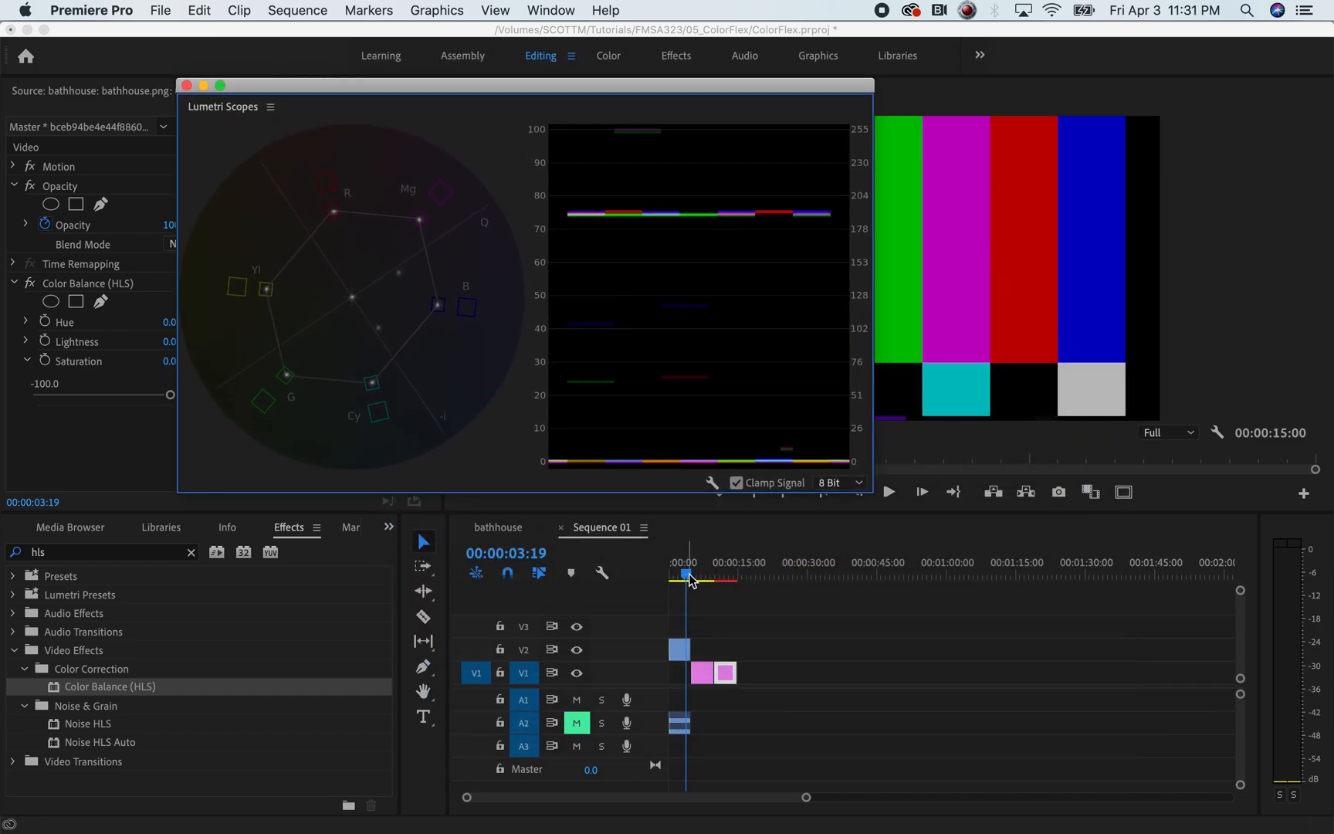
Switch to Nuke and show the Read3 microphone image in the viewer
key("super+Tab")
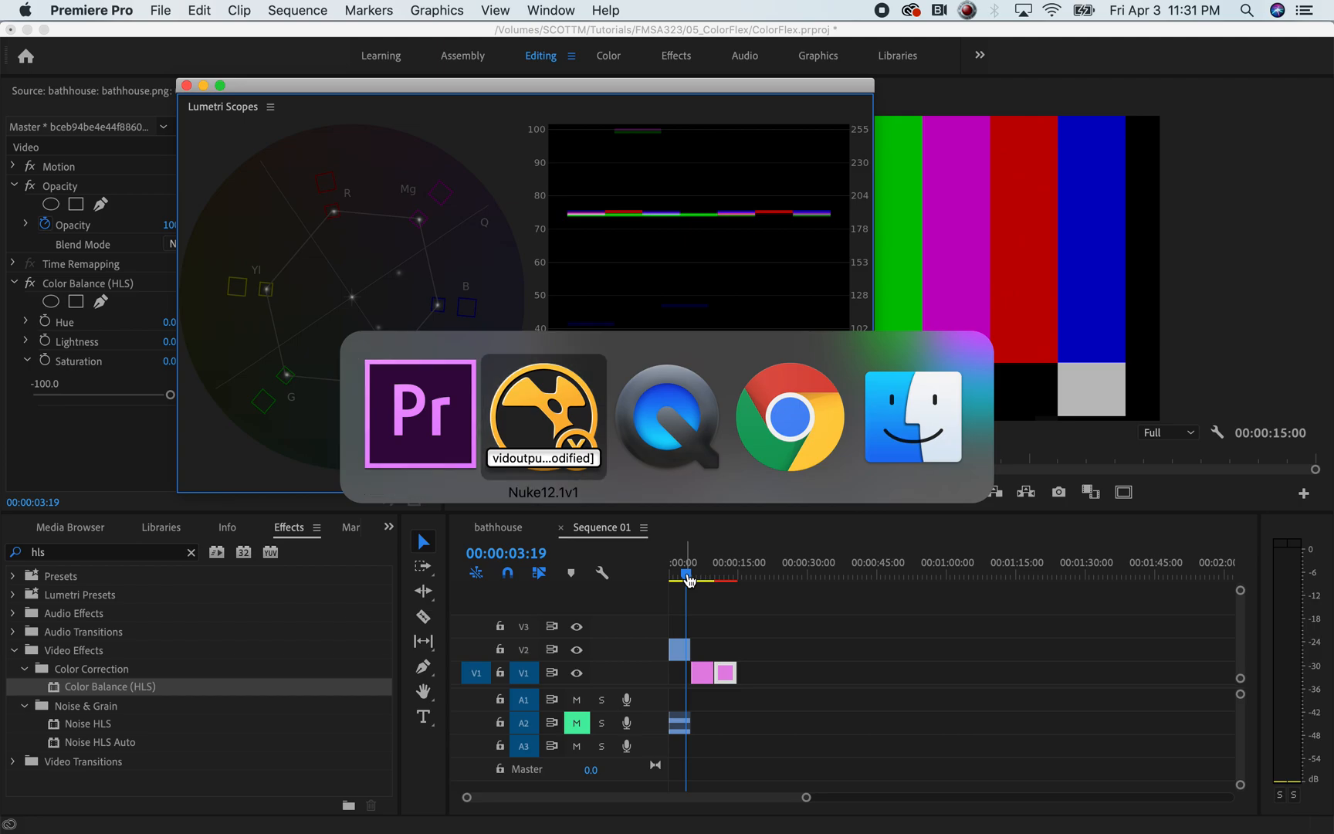
left_click(401, 649)
key("1")
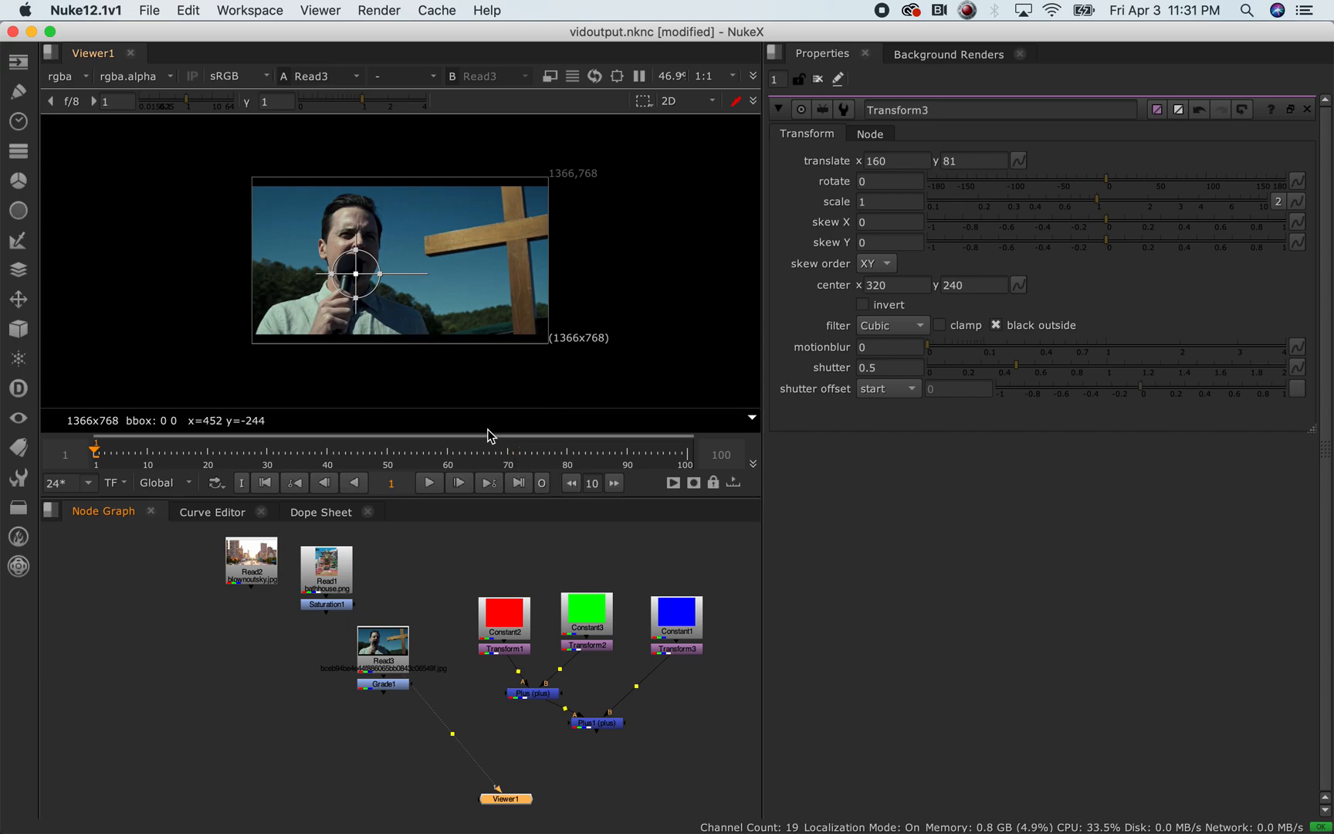
Check the Premiere Pro scopes again and return to Nuke to inspect pixel values on the man's face up close
key("super+Tab")
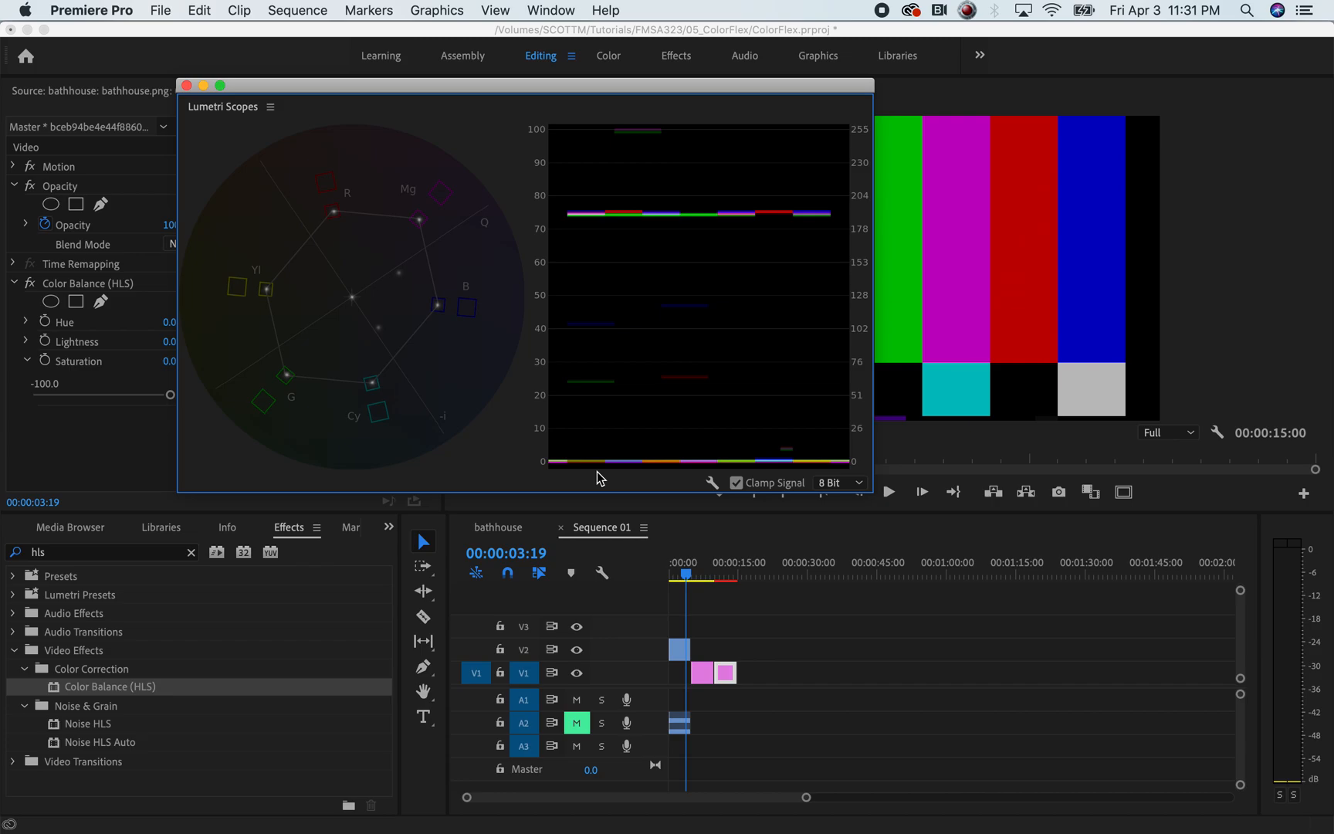
key("super+Tab")
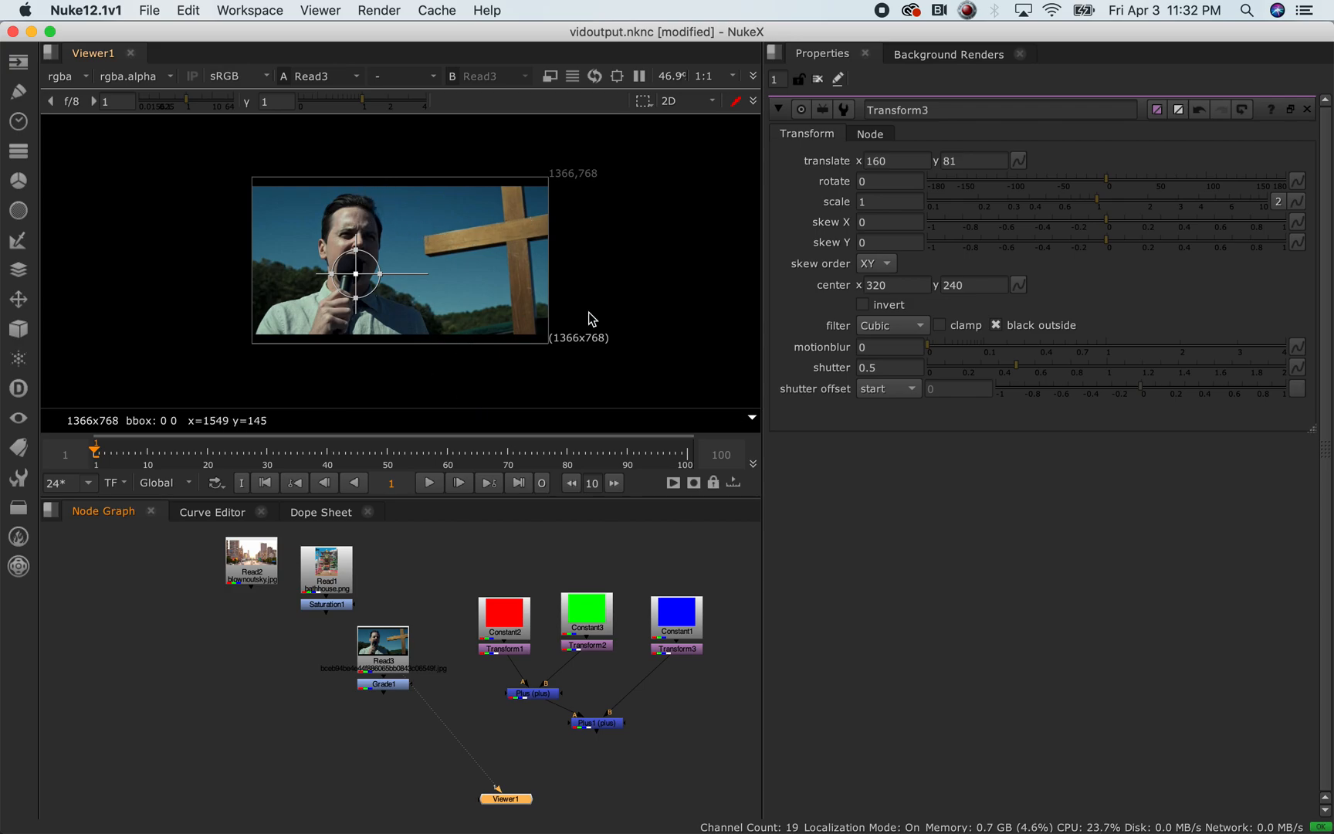
scroll(367, 230, "up", 10)
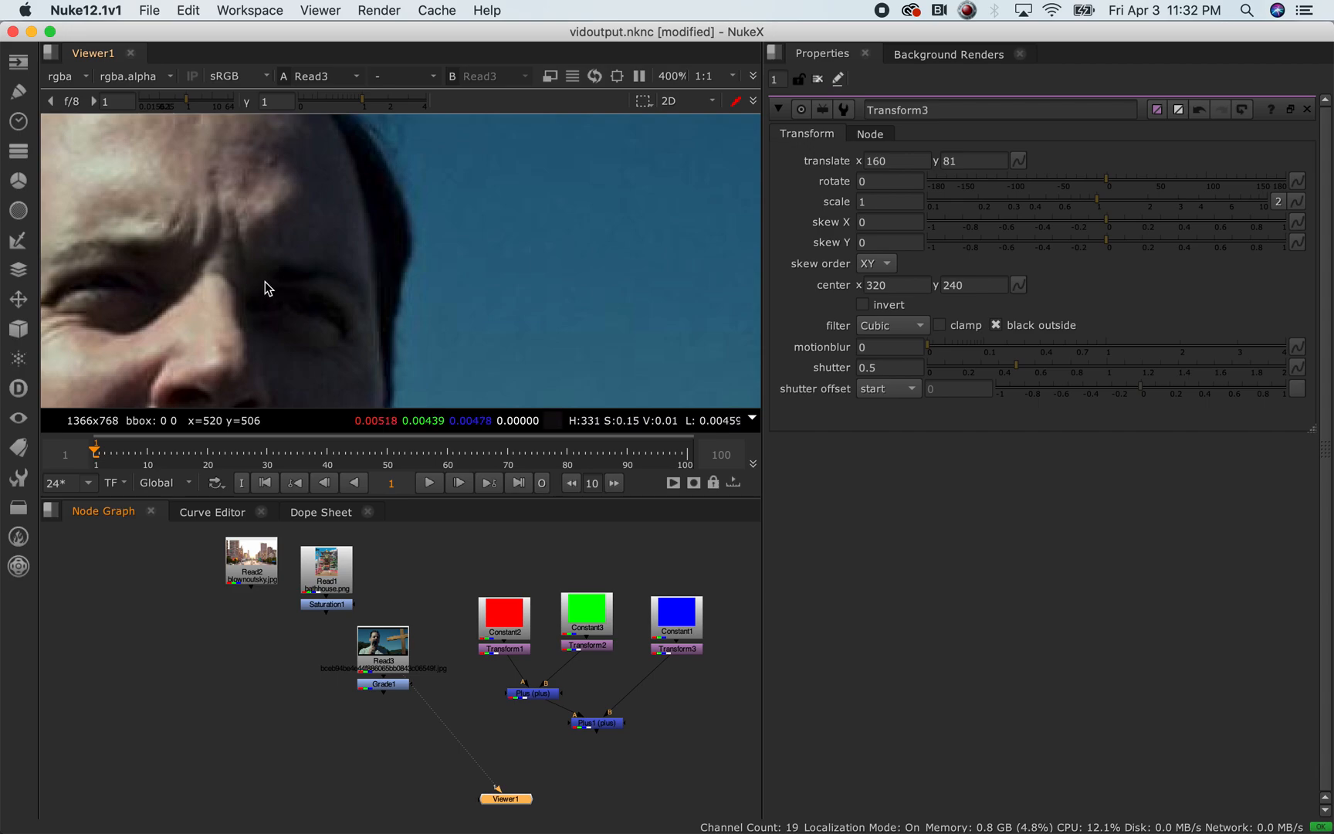
left_click_drag(226, 342, 440, 149)
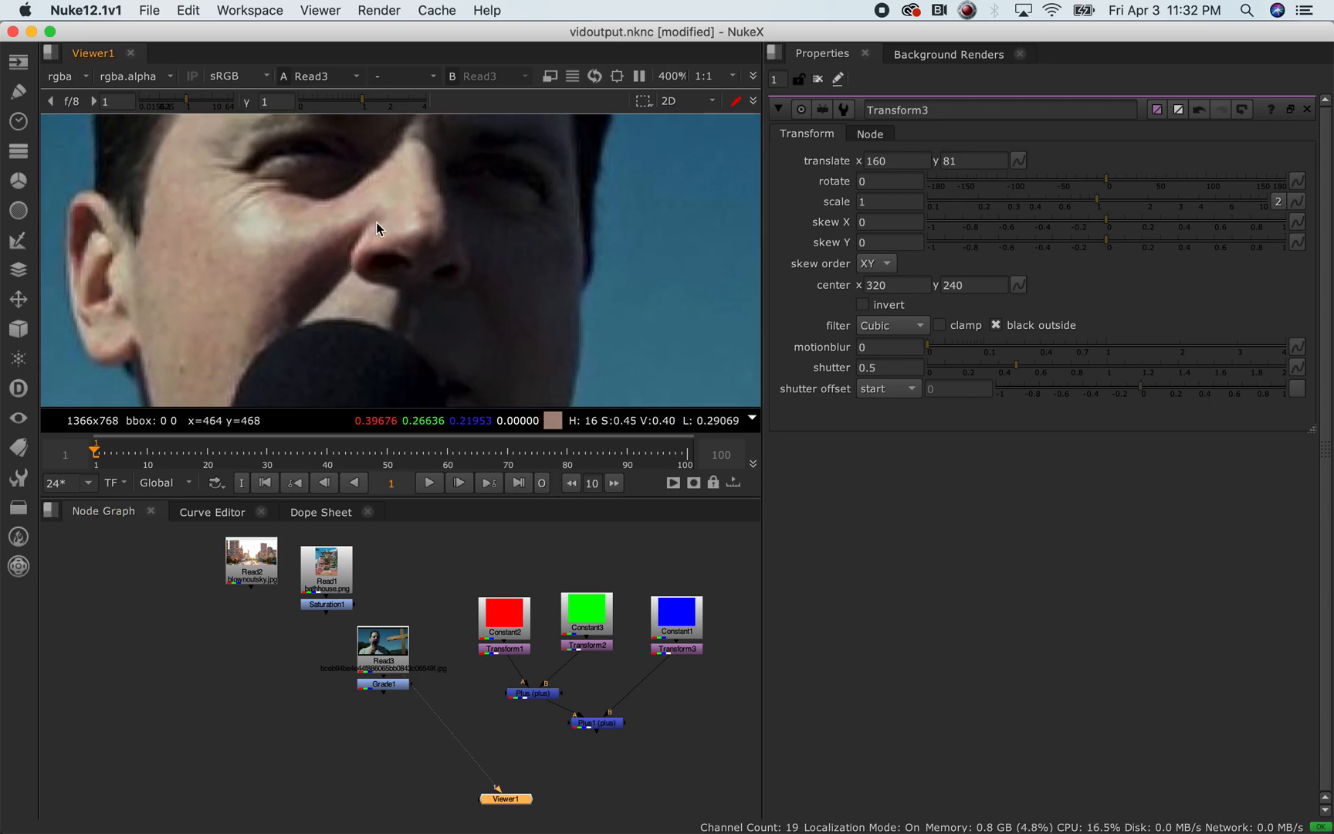
Show the Read1 bathhouse image in the viewer and inspect individual pixels around the green roof edge
left_click(332, 579)
key("1")
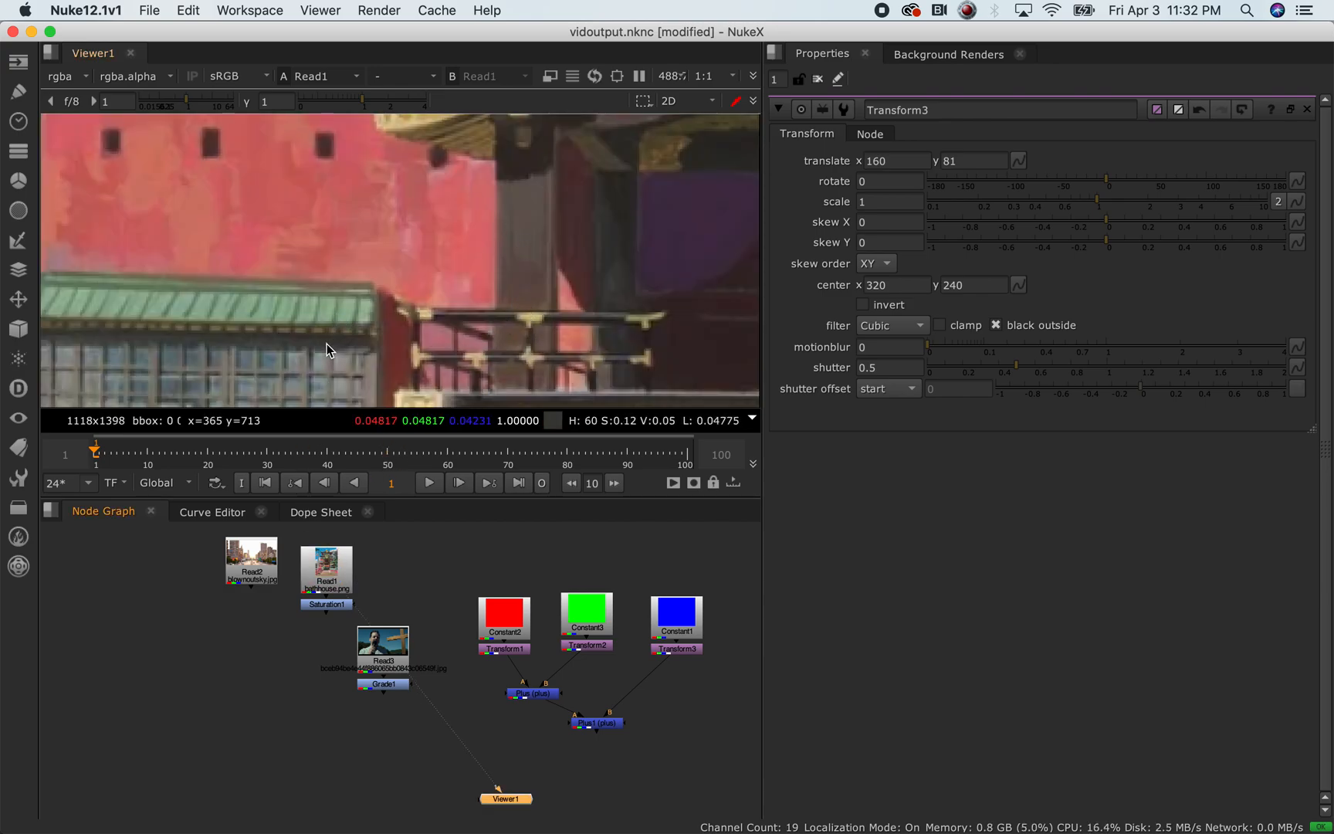
scroll(298, 333, "up", 2)
scroll(301, 327, "up", 2)
scroll(467, 298, "up", 1)
scroll(420, 271, "up", 1)
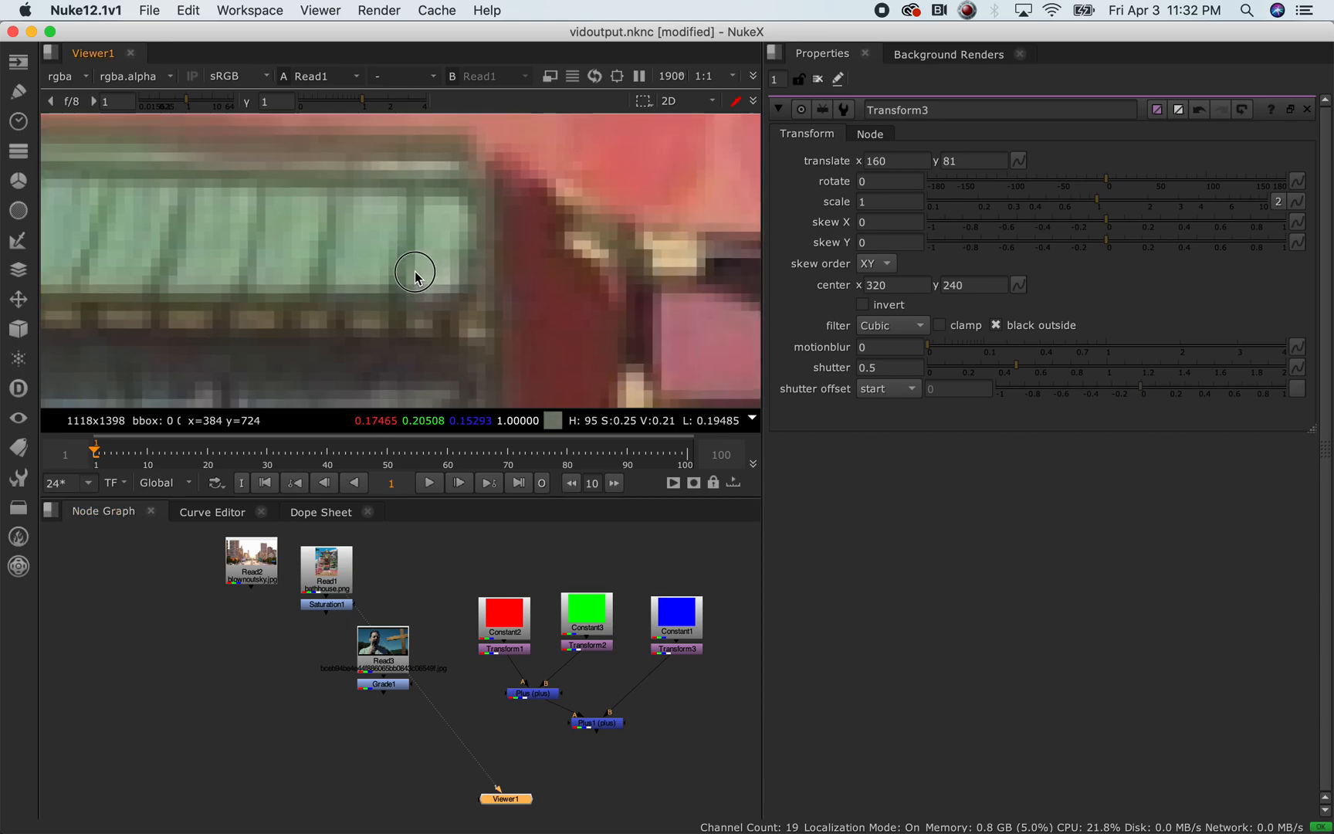
scroll(420, 271, "up", 1)
Add a Pixel Analyzer to the pane that holds the node properties
right_click(829, 61)
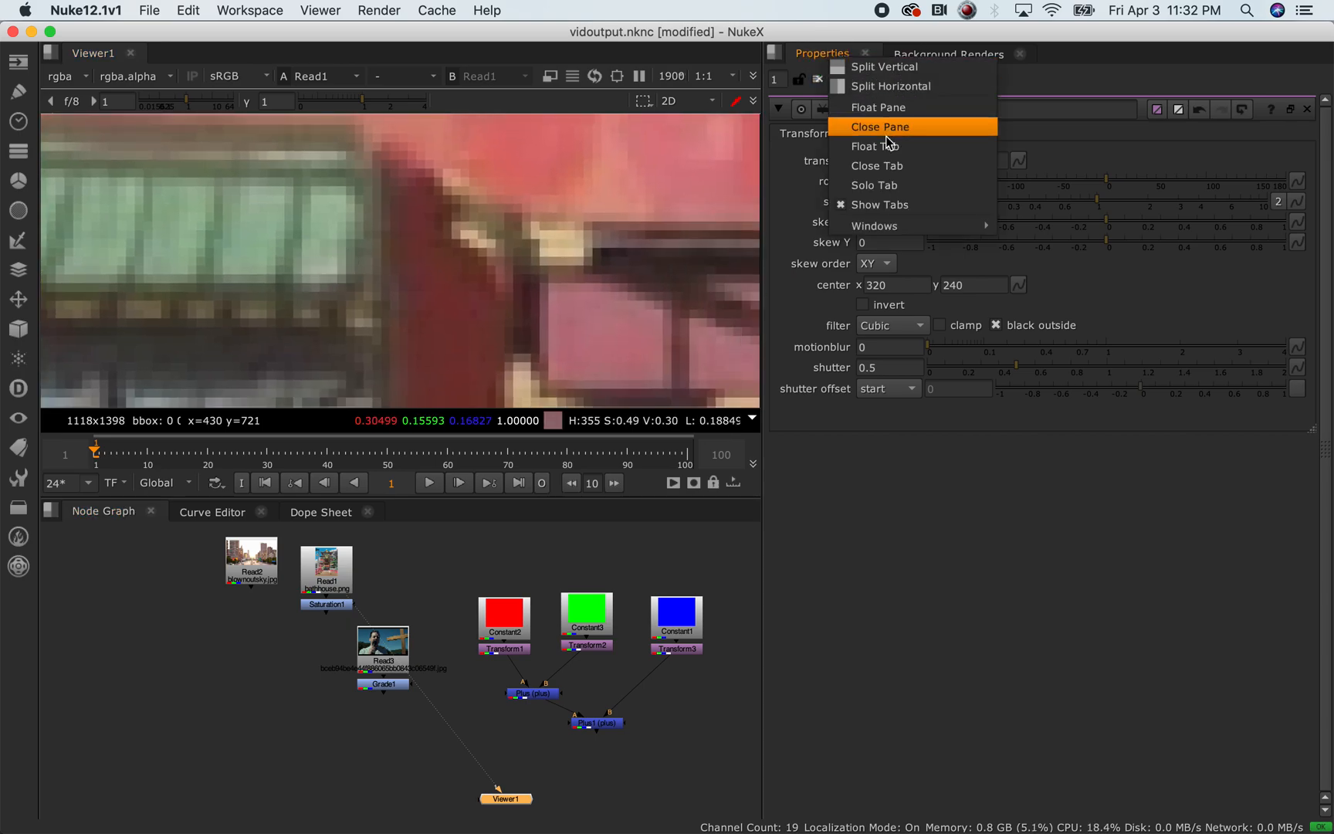
mouse_move(907, 227)
left_click(1075, 365)
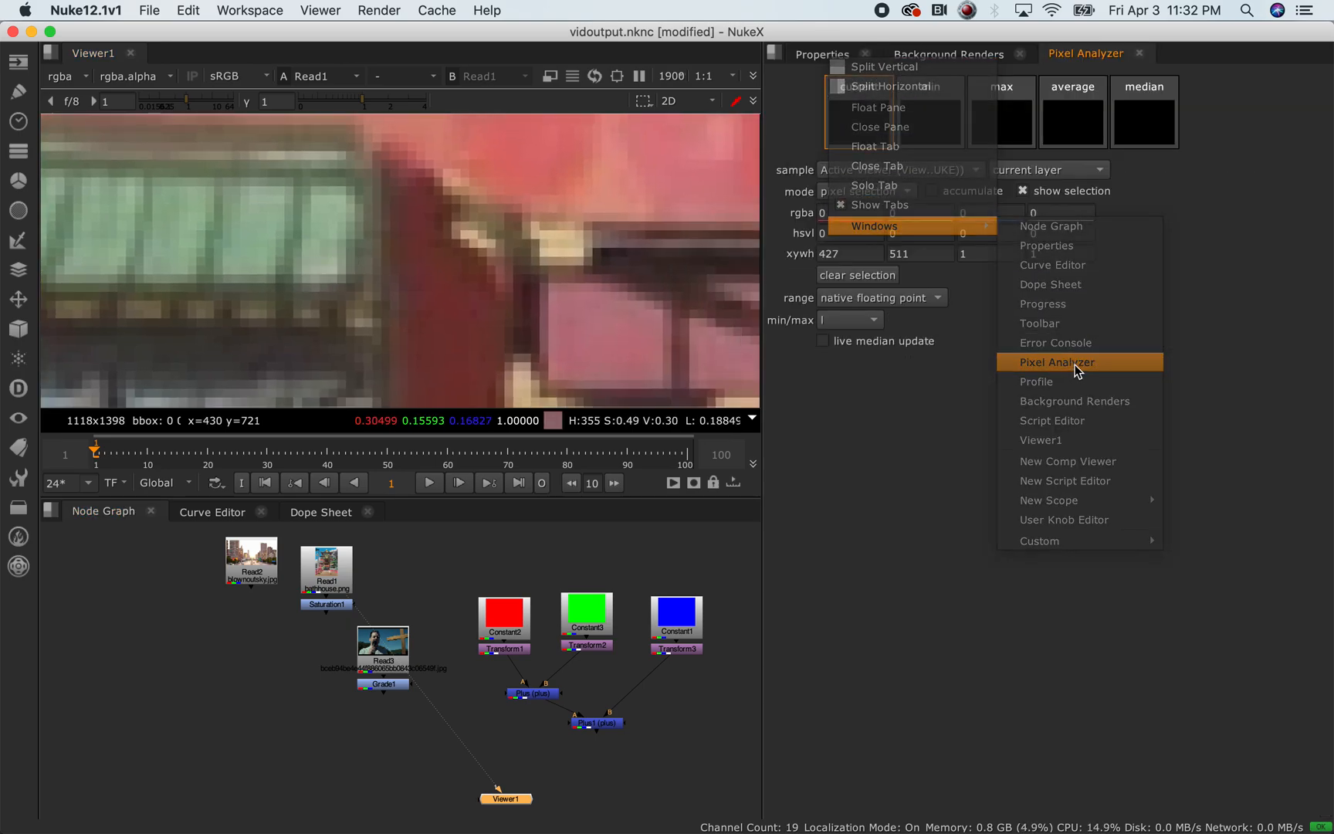
Sample a single pixel of the gold ornament on the bathhouse balcony for the Pixel Analyzer
scroll(544, 267, "up", 3)
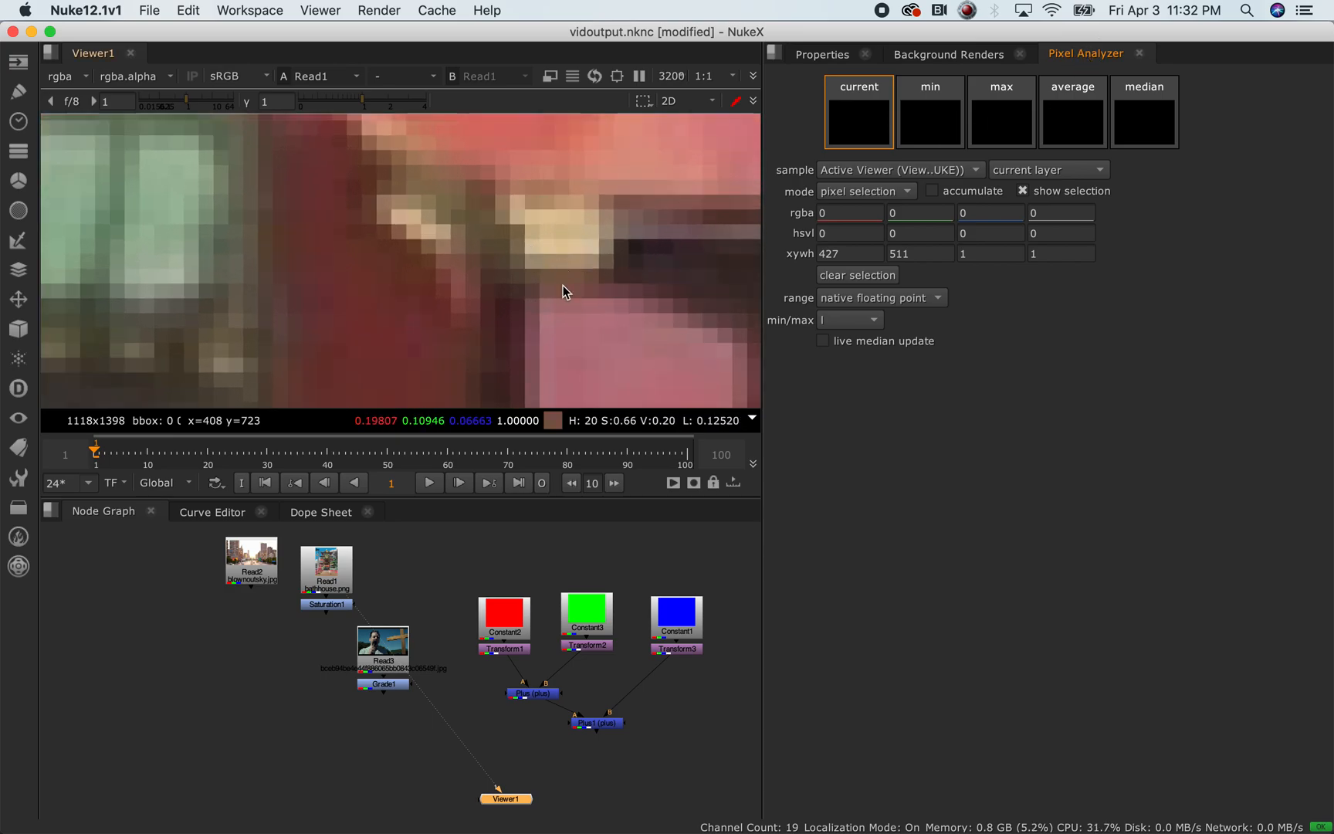
scroll(564, 286, "down", 10)
scroll(438, 262, "up", 8)
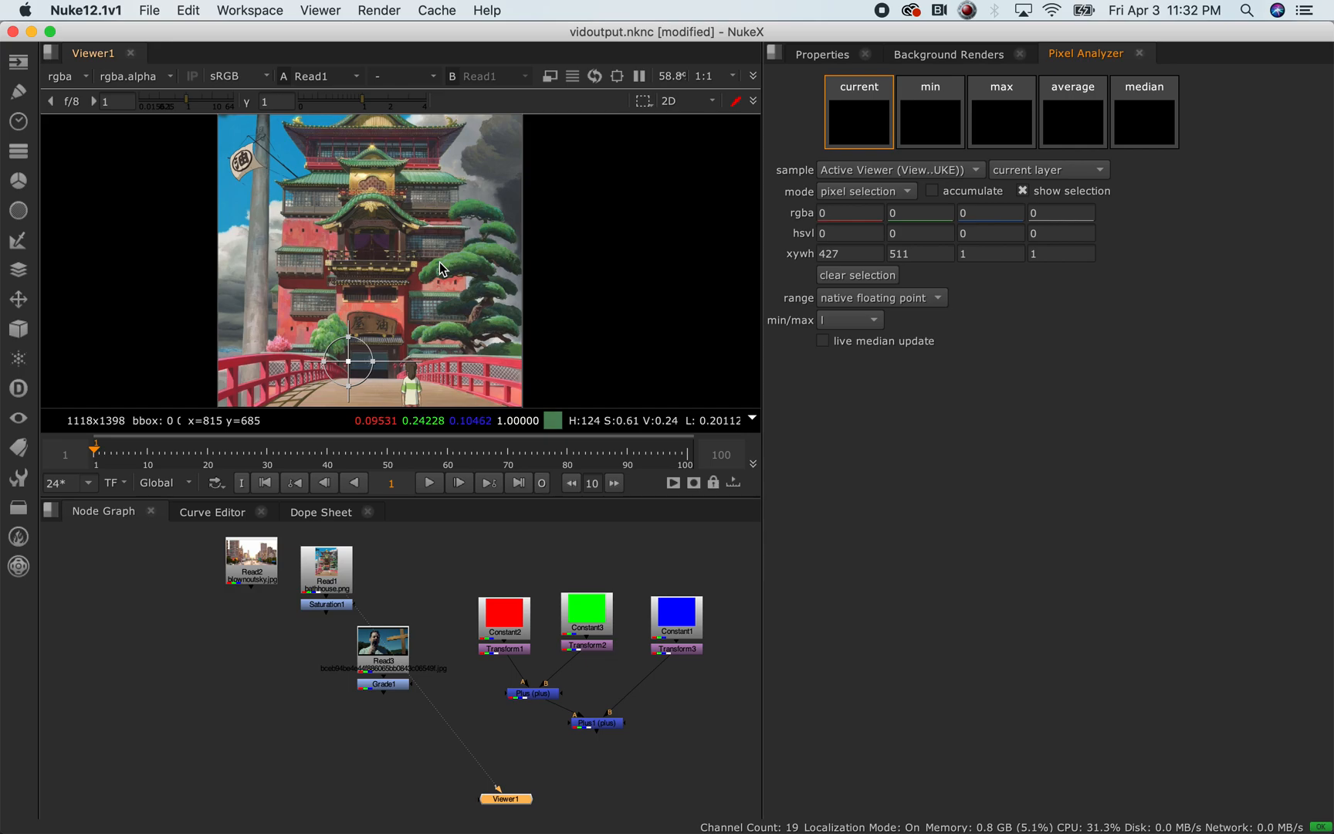
scroll(278, 327, "up", 4)
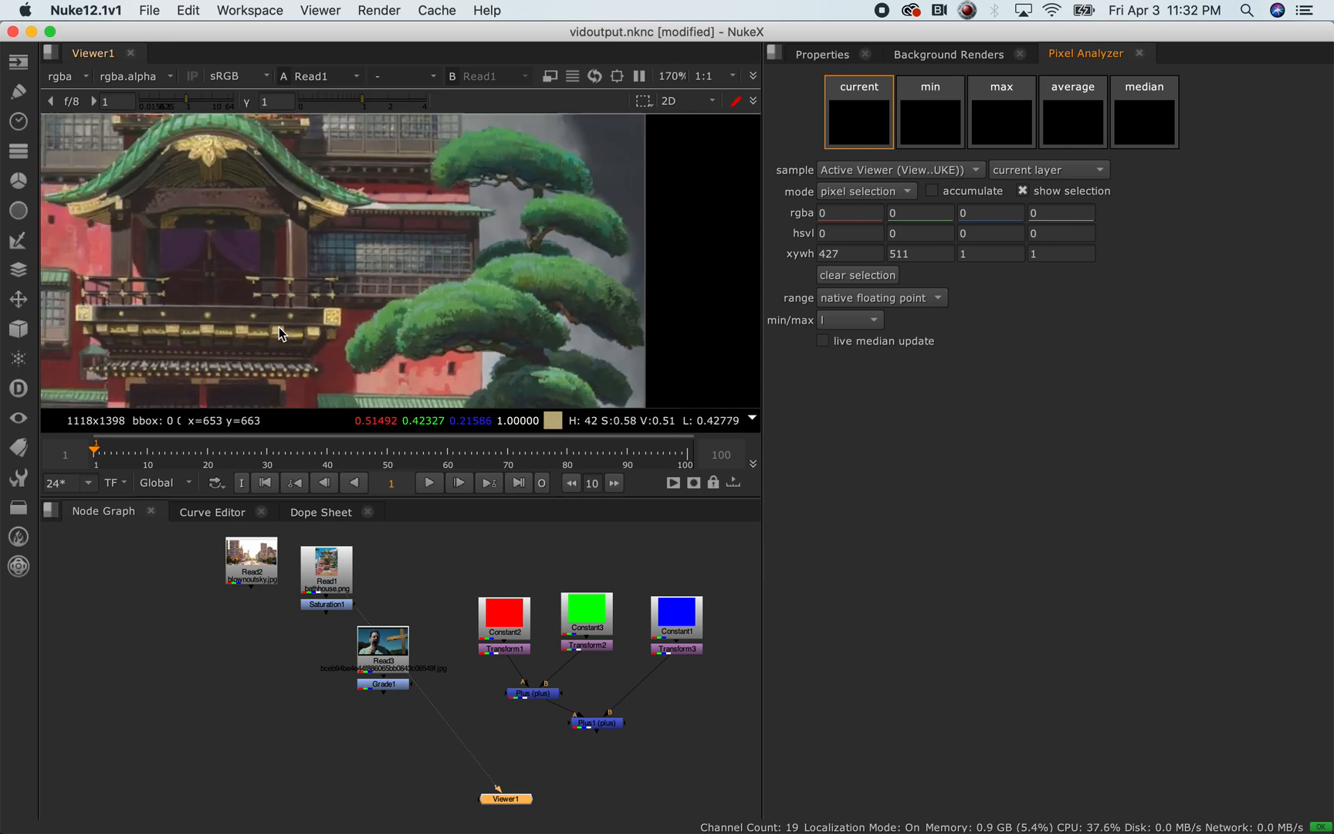
scroll(372, 306, "up", 3)
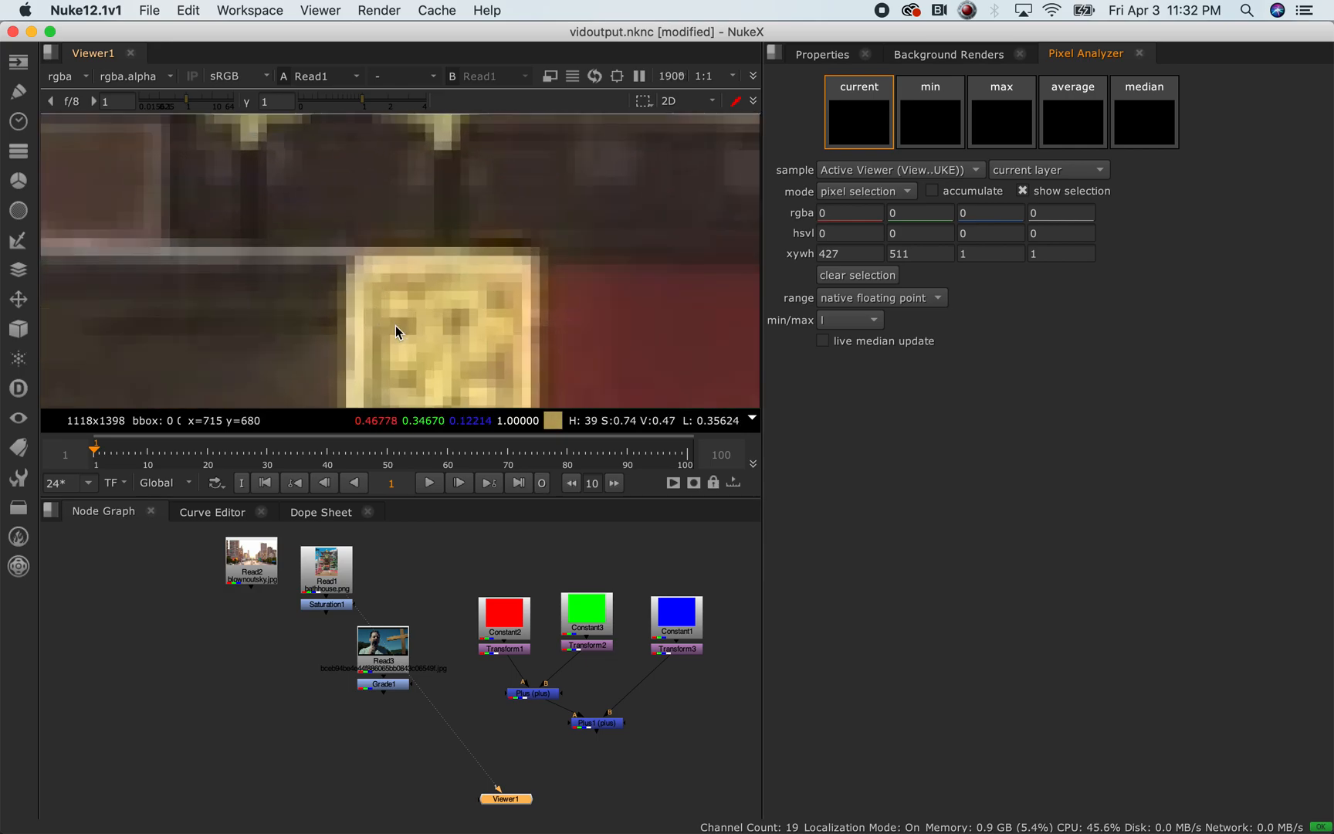
left_click(403, 358, "ctrl")
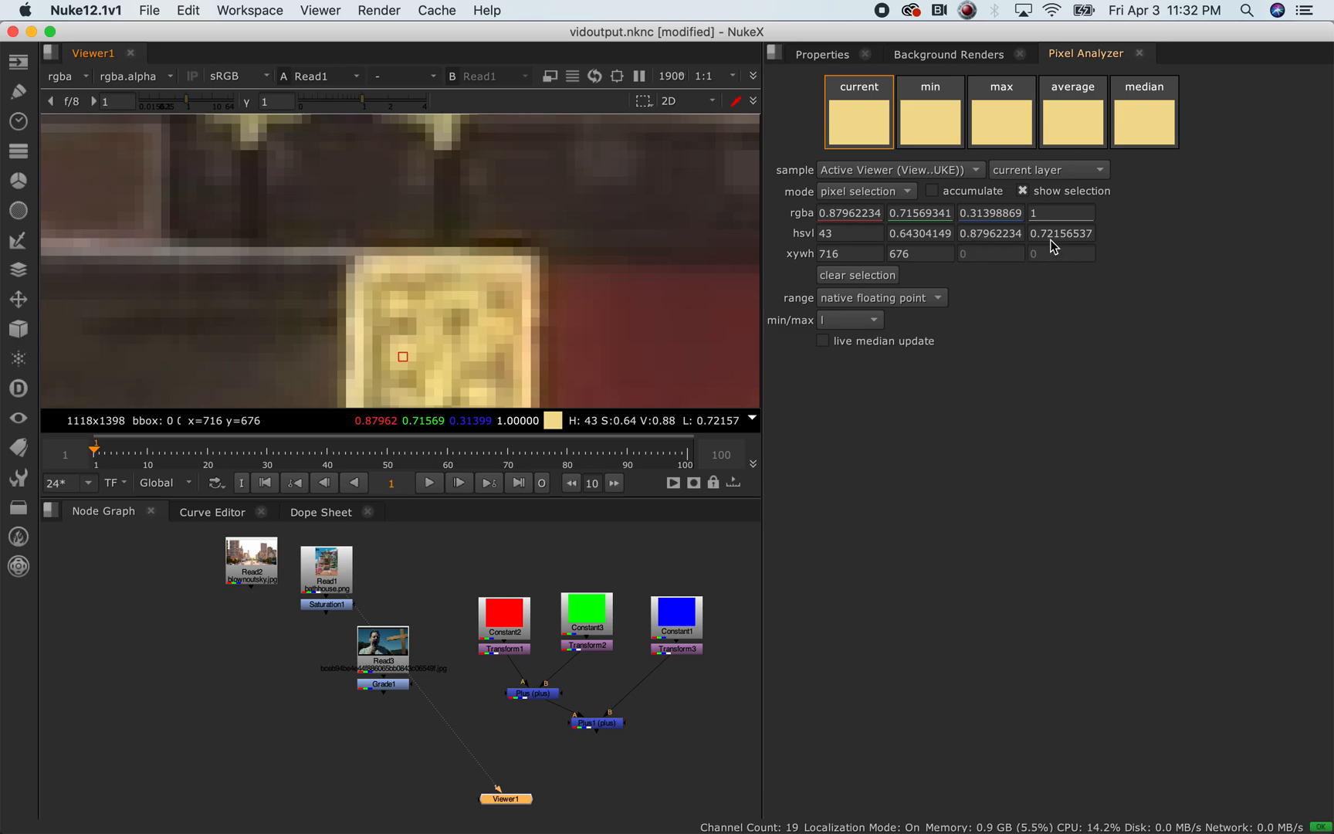
Show the Grade1 output in the viewer and sample a pixel of the blue sky for the Pixel Analyzer
scroll(502, 278, "down", 3)
left_click(397, 685)
key("1")
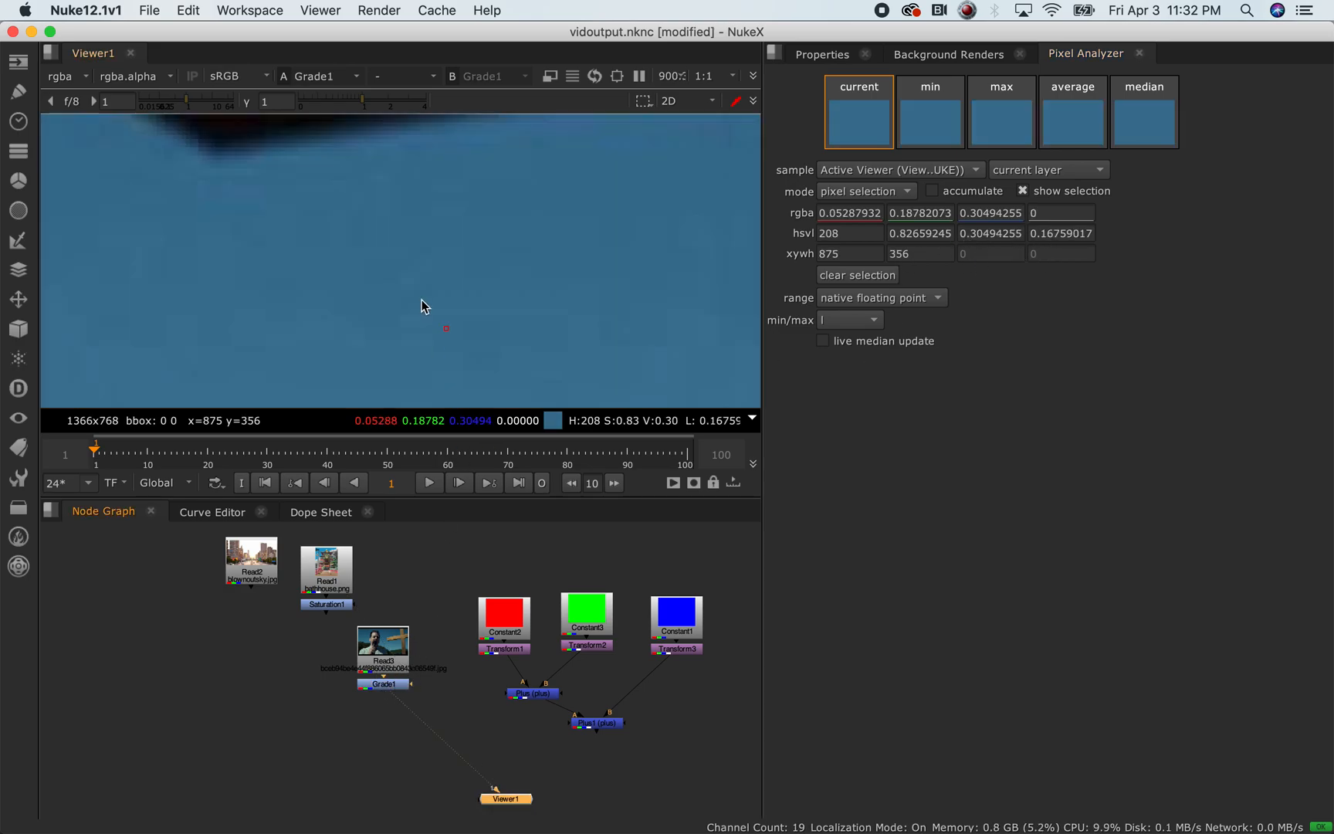
Frame the full graded image in the viewer and open the properties of the Grade1 node
key("f")
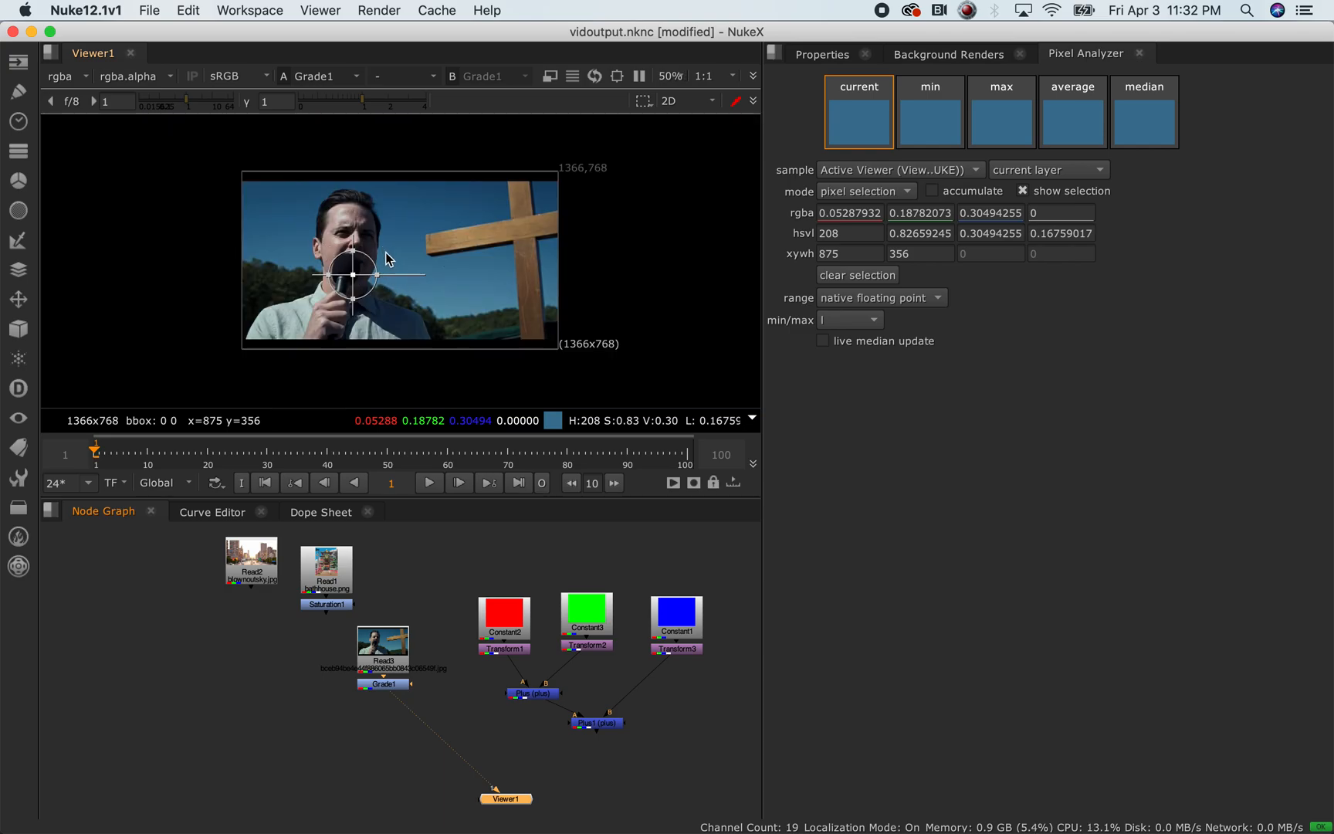
scroll(394, 255, "up", 1)
double_click(397, 686)
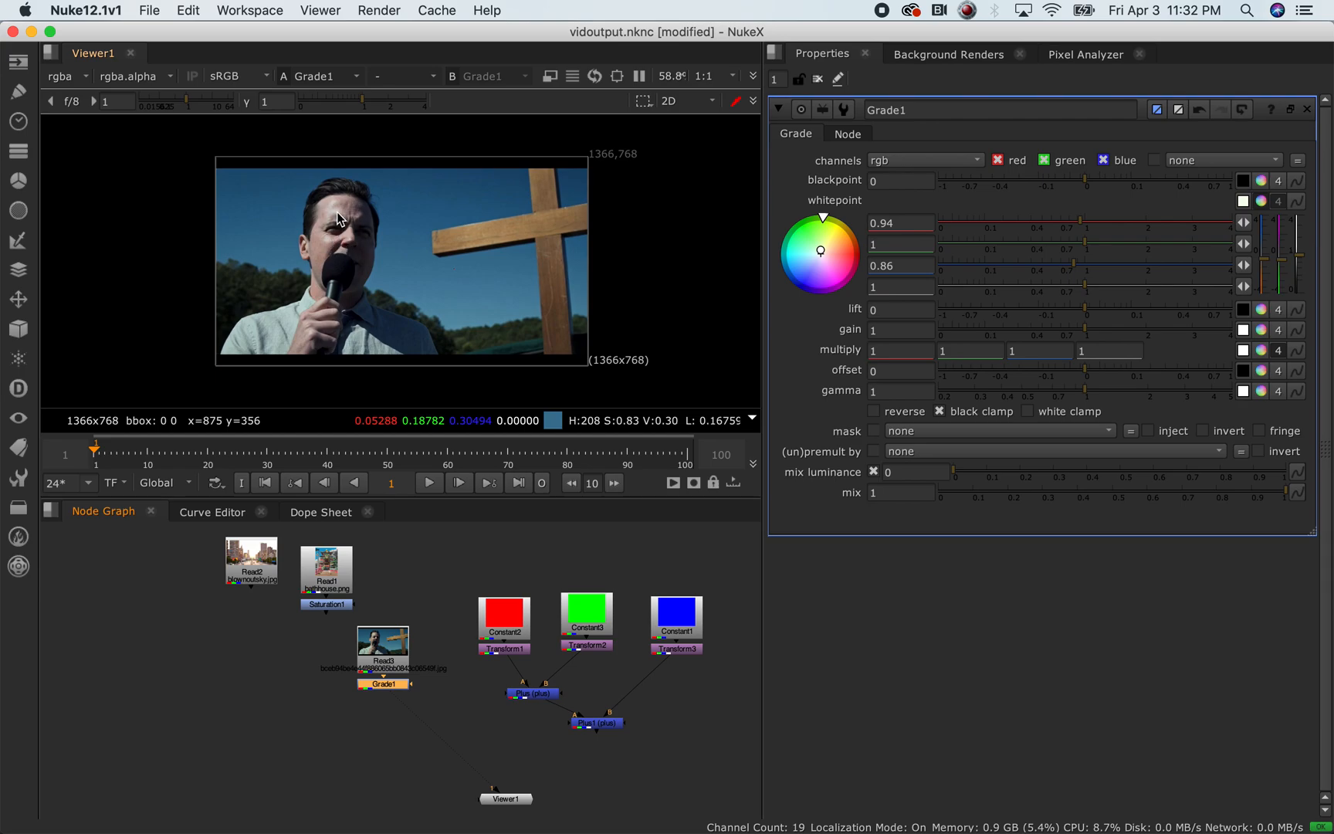
Sample two adjacent pixels of the highlight on the man's nose and show the Pixel Analyzer
scroll(358, 247, "up", 3)
scroll(363, 247, "up", 6)
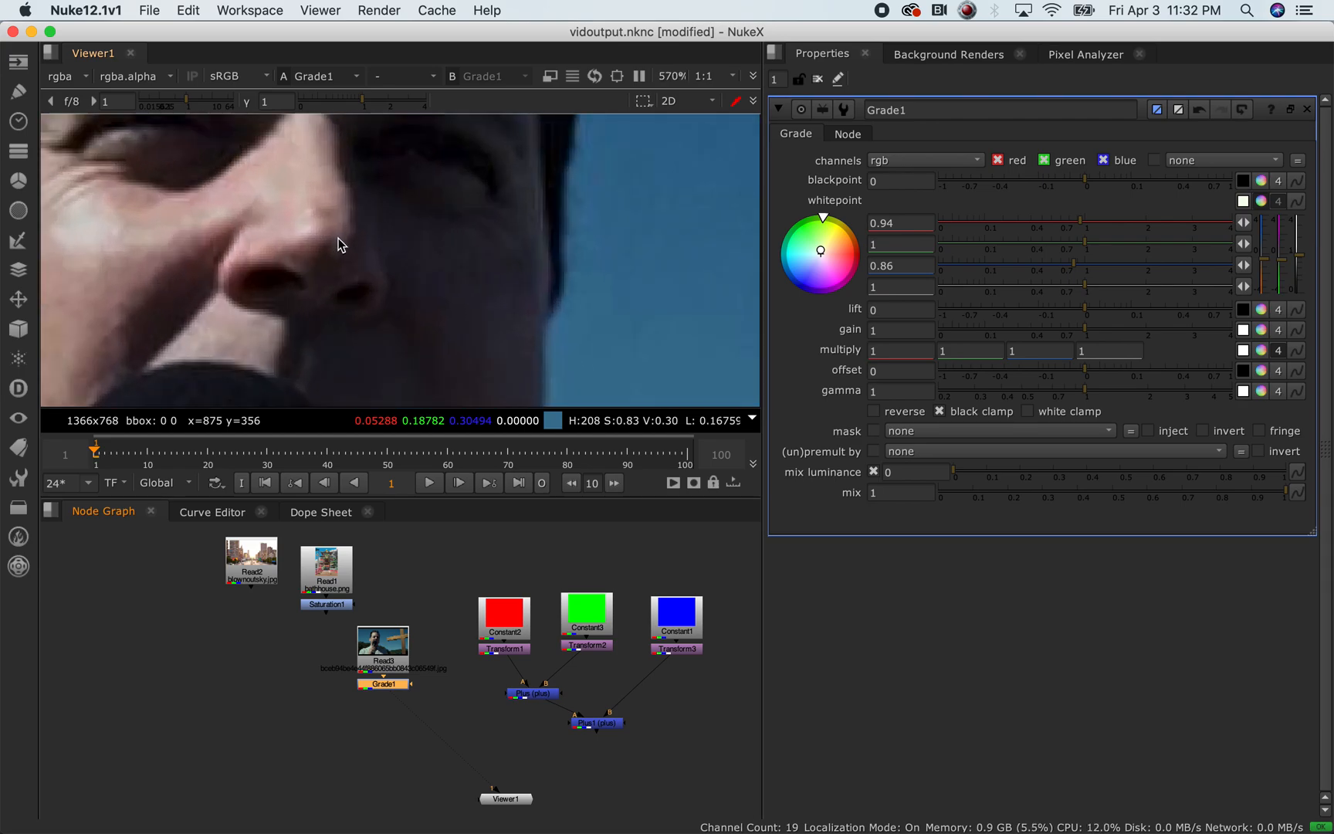
scroll(324, 235, "down", 8)
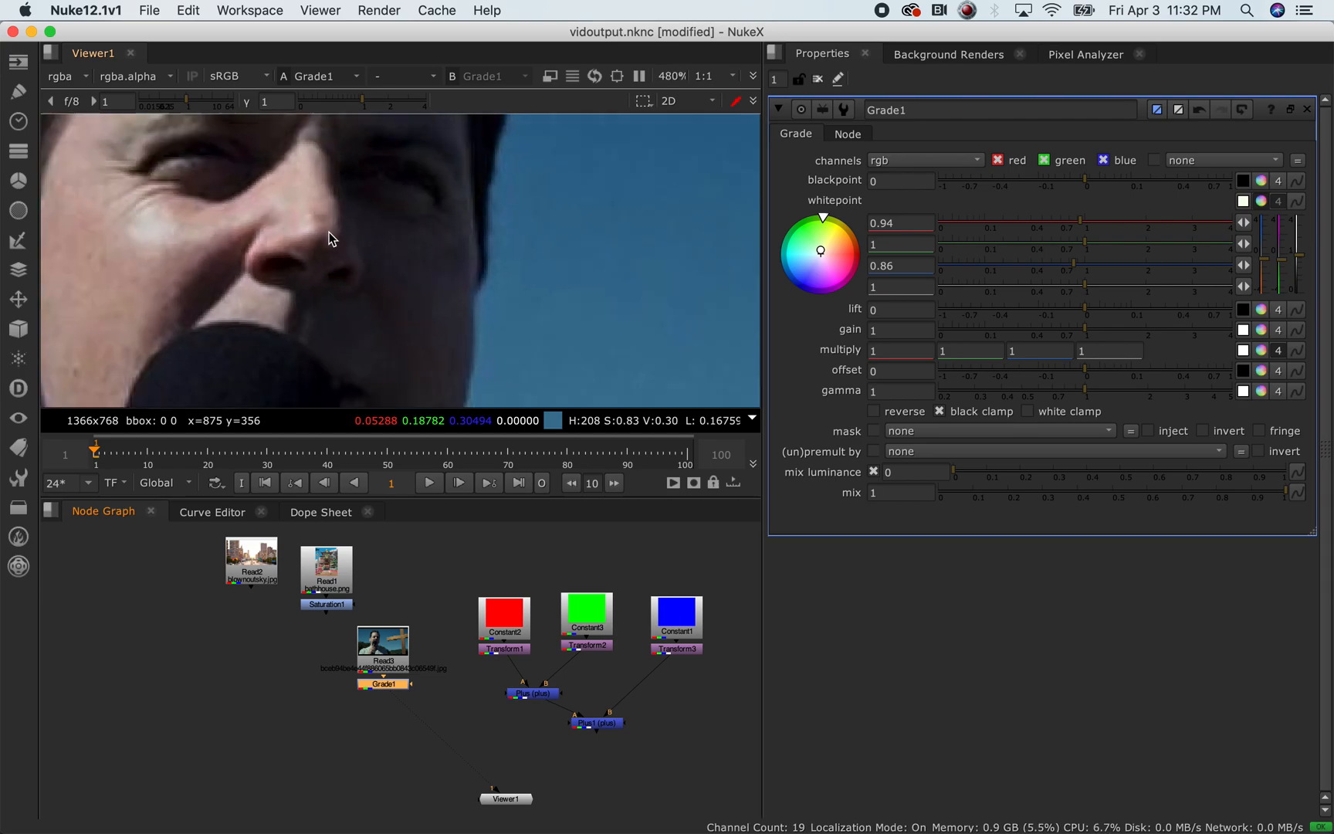
scroll(356, 236, "up", 7)
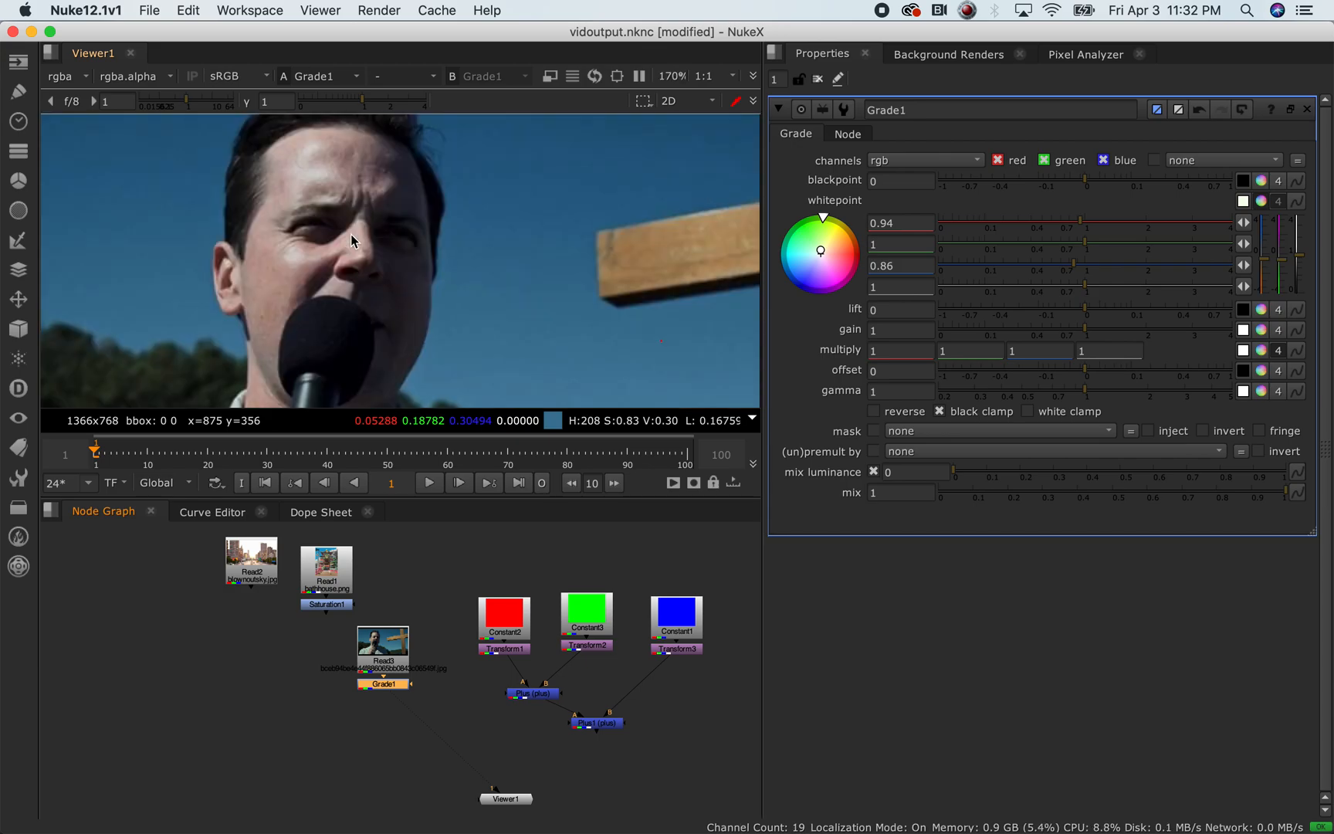
scroll(340, 237, "up", 3)
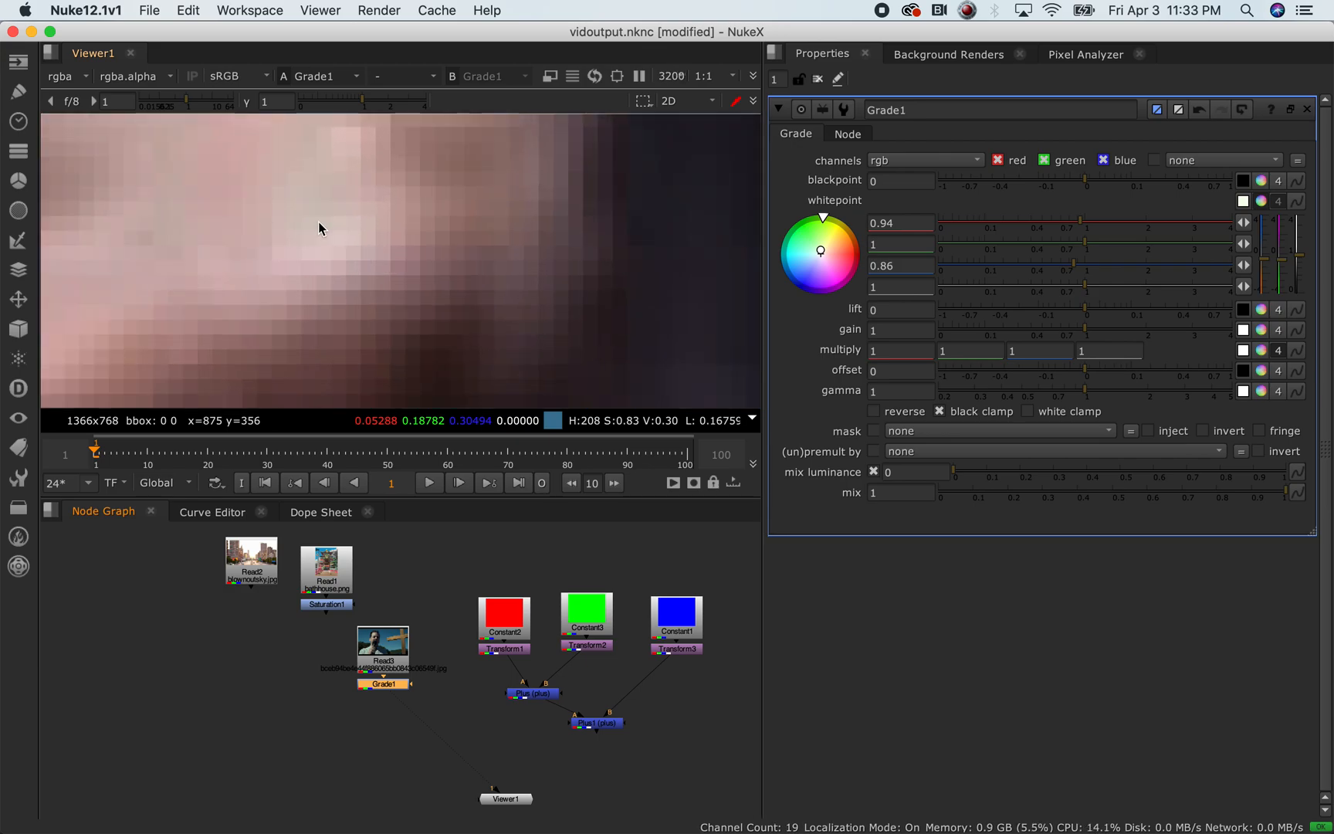
scroll(323, 216, "down", 1)
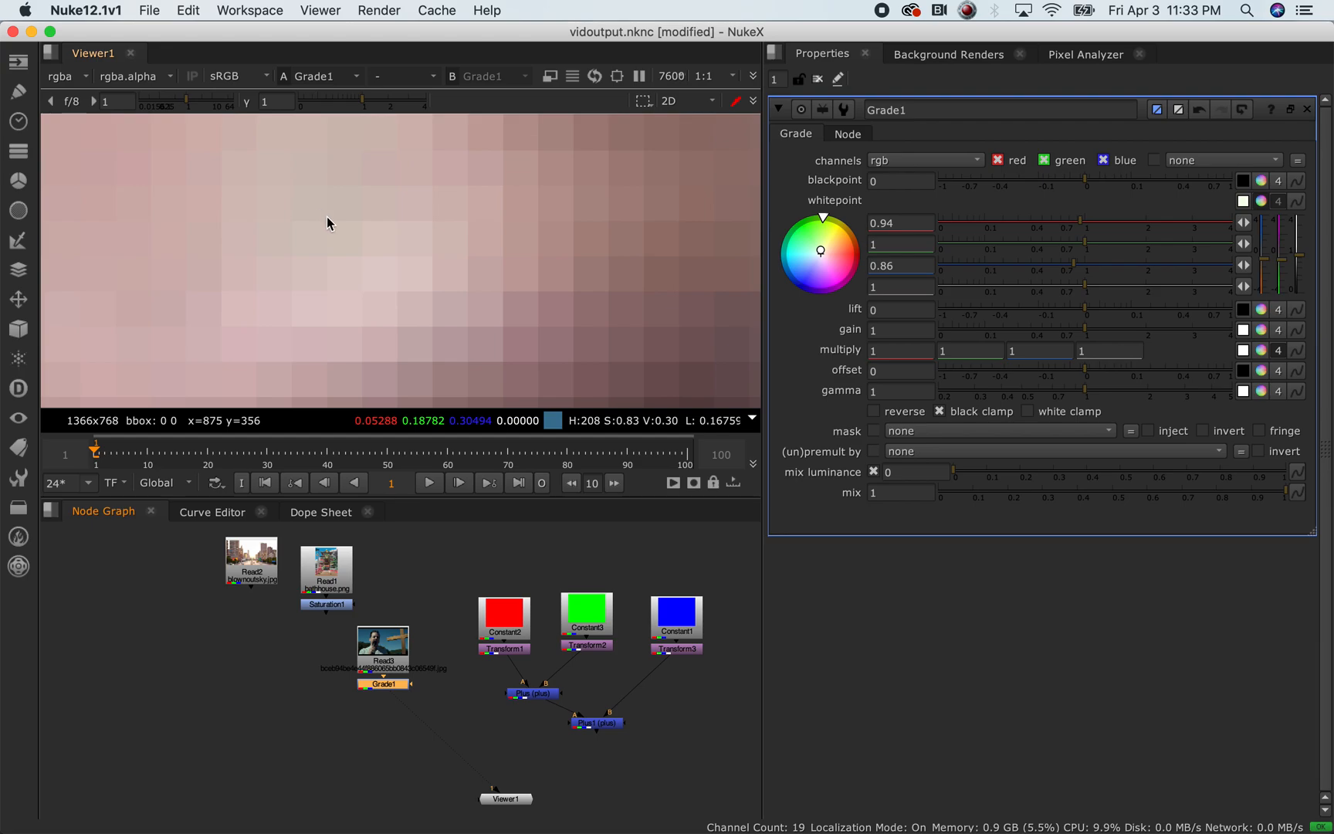
left_click(350, 266, "ctrl")
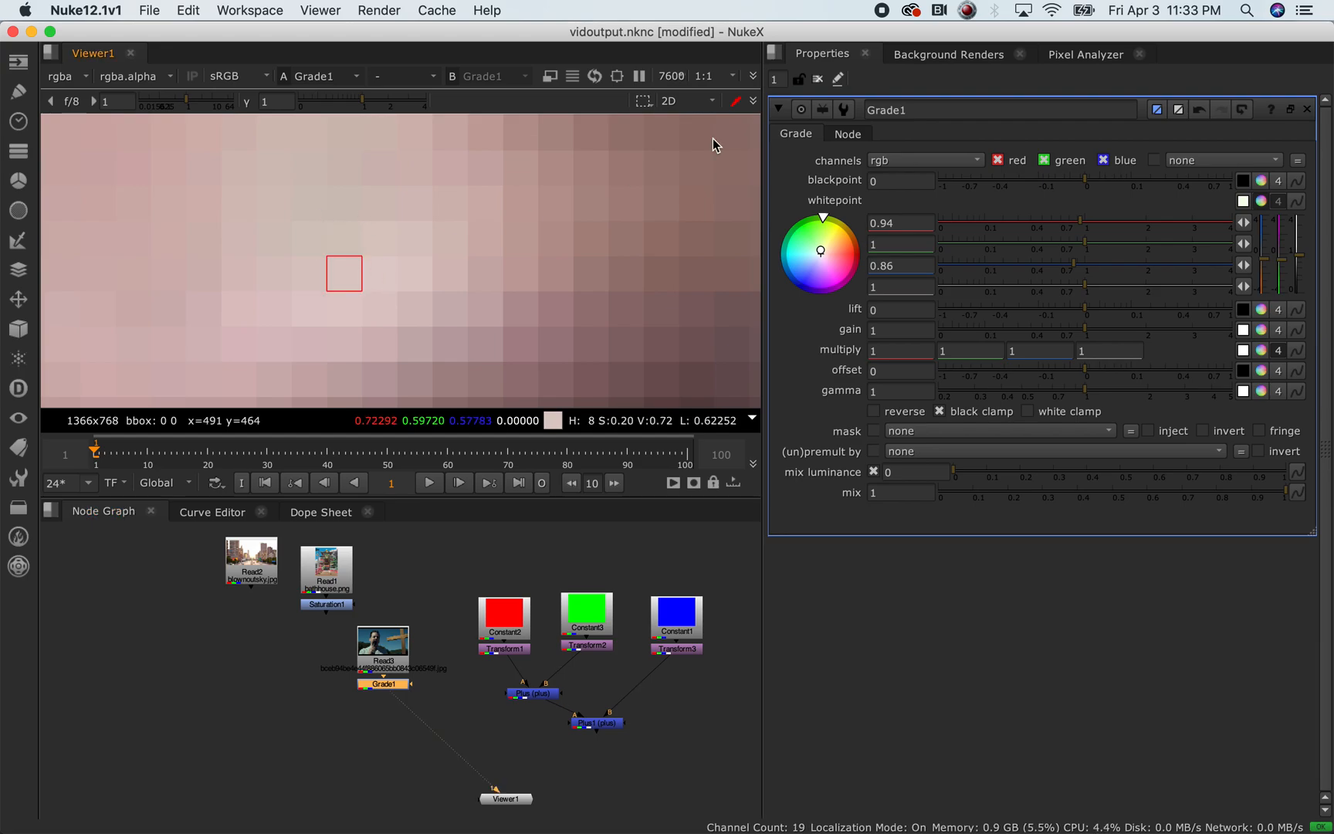
left_click(1086, 54)
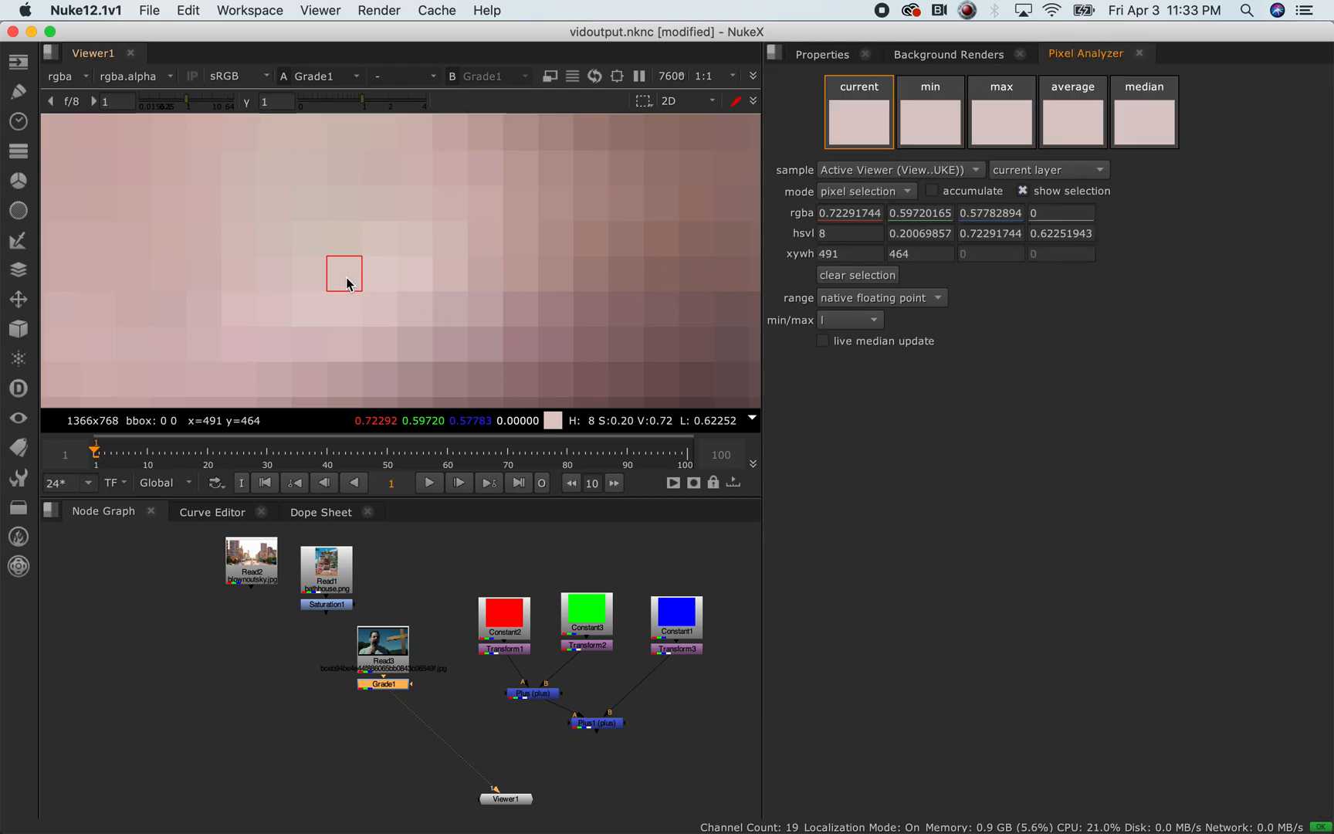
left_click(386, 278, "ctrl")
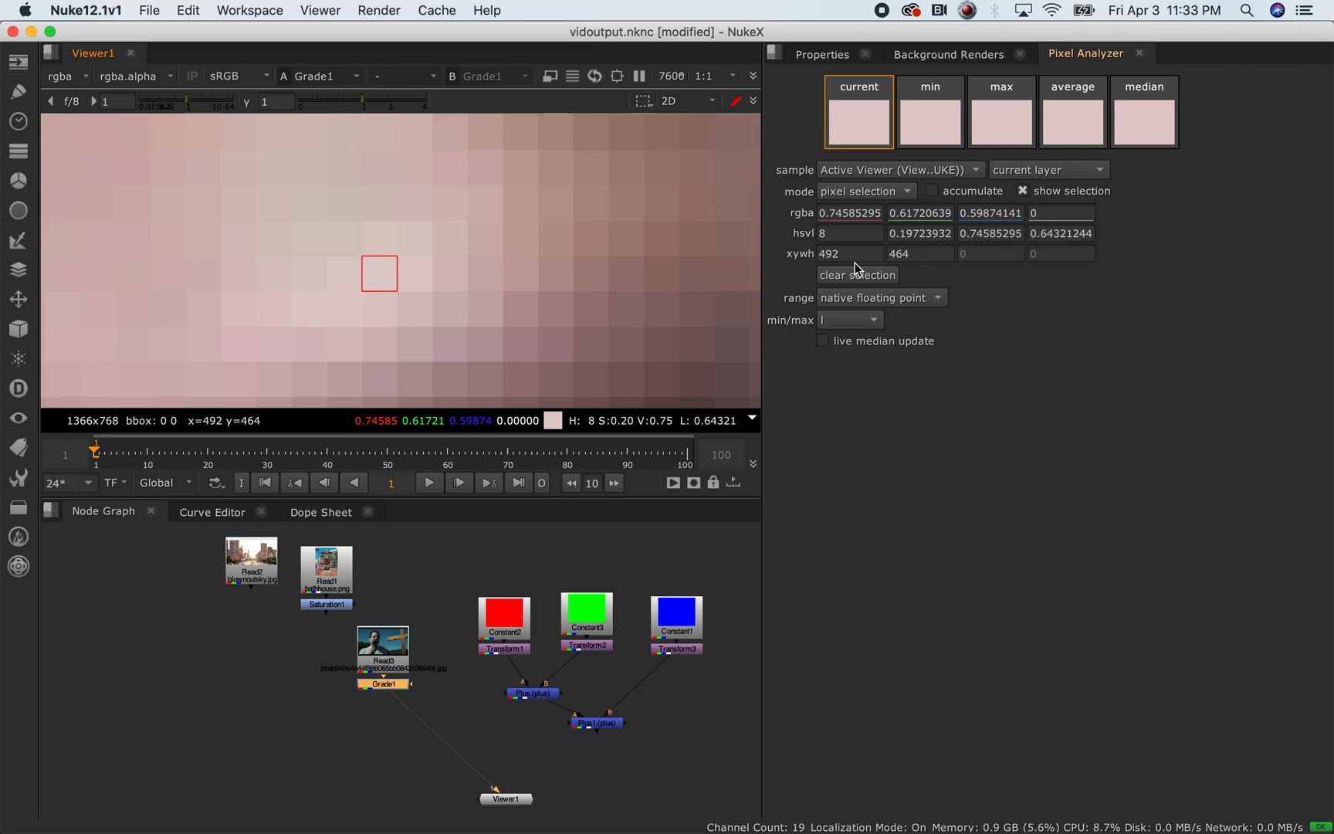
Sample a streak of pixels along the highlight of the microphone handle and clear the selection
key("f")
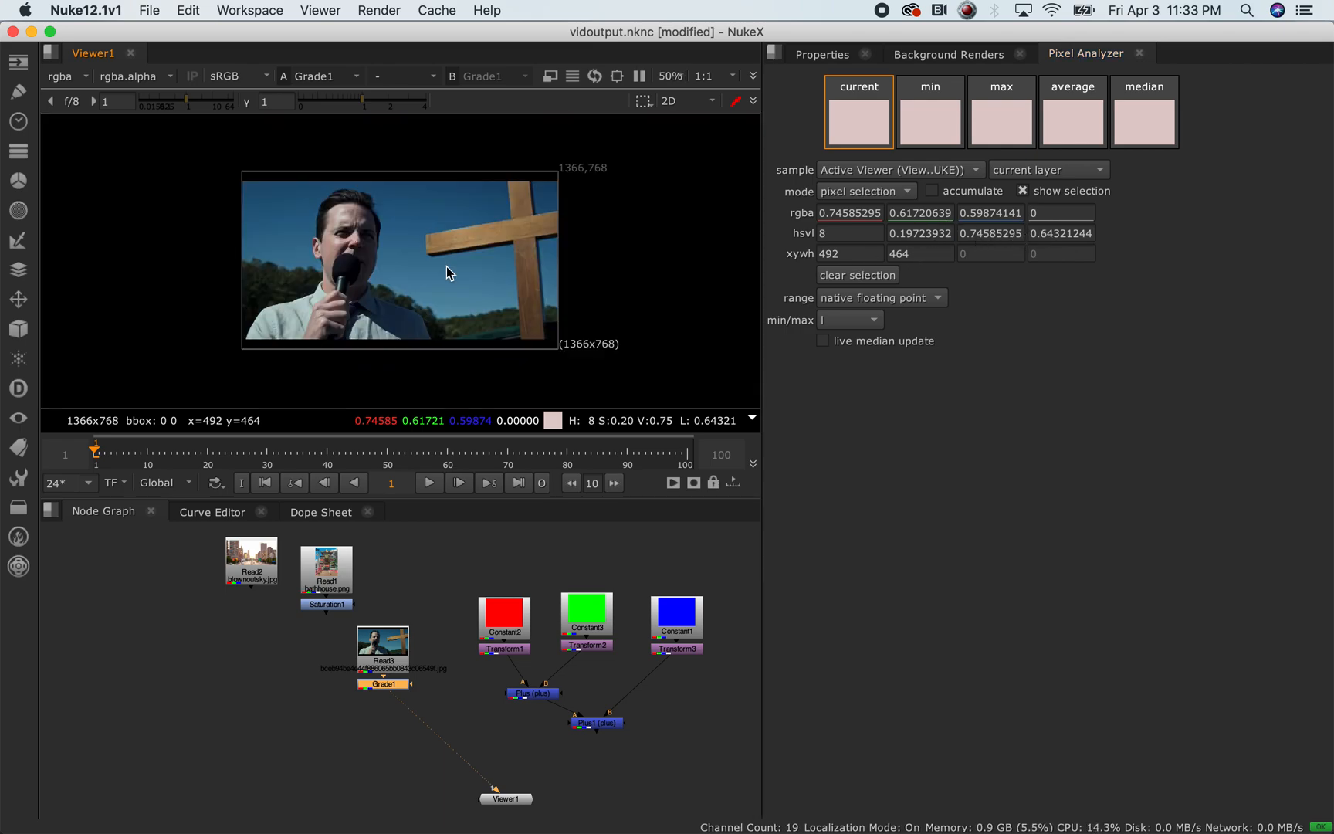
scroll(316, 251, "up", 1)
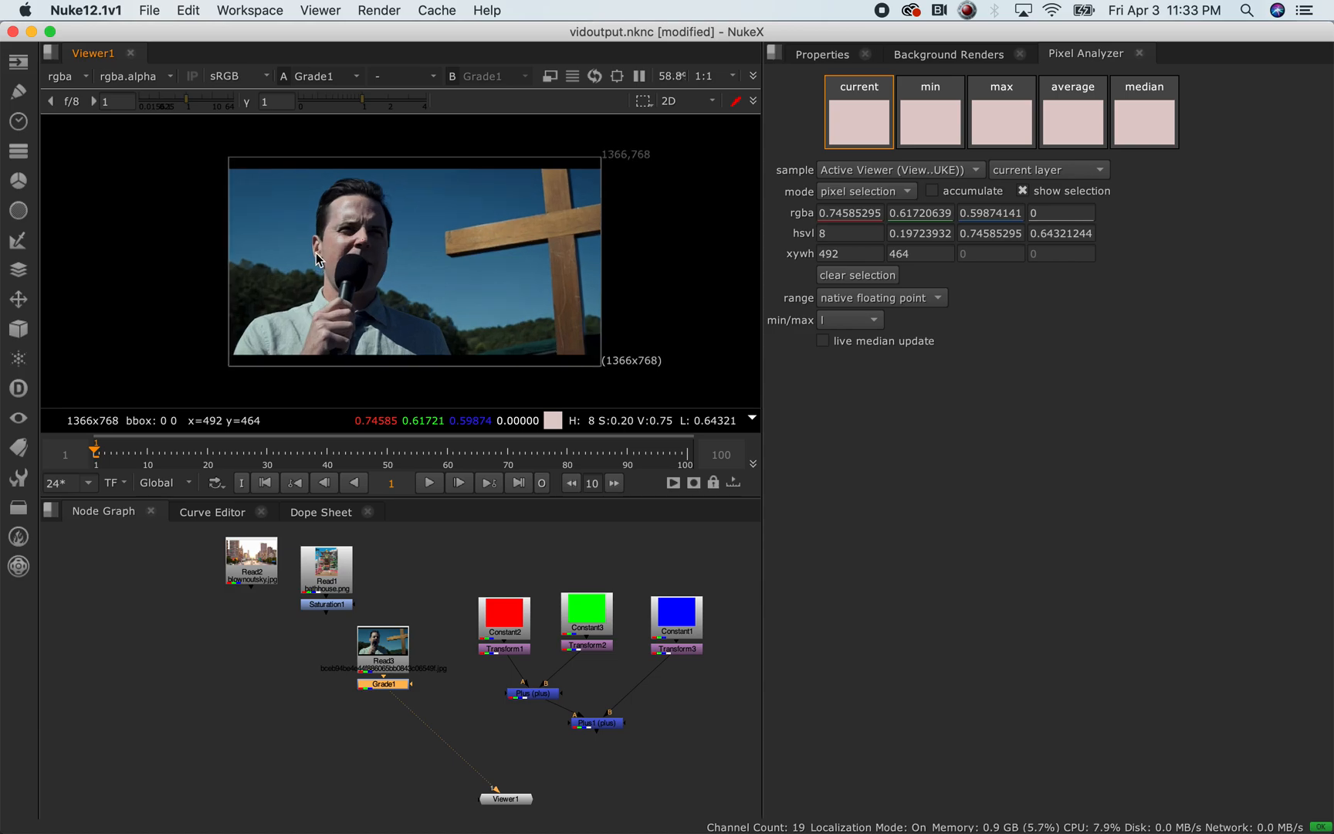
scroll(343, 299, "up", 12)
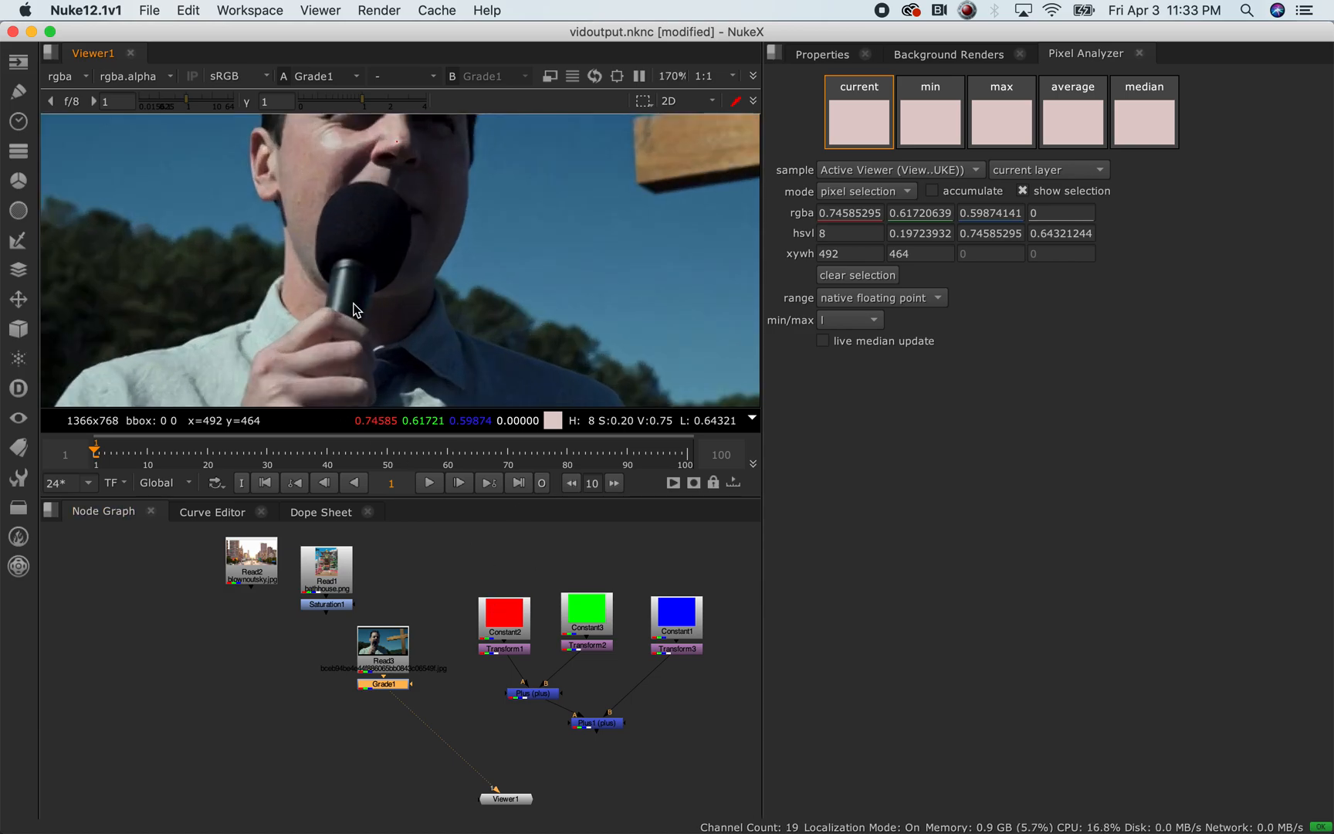
scroll(332, 288, "up", 17)
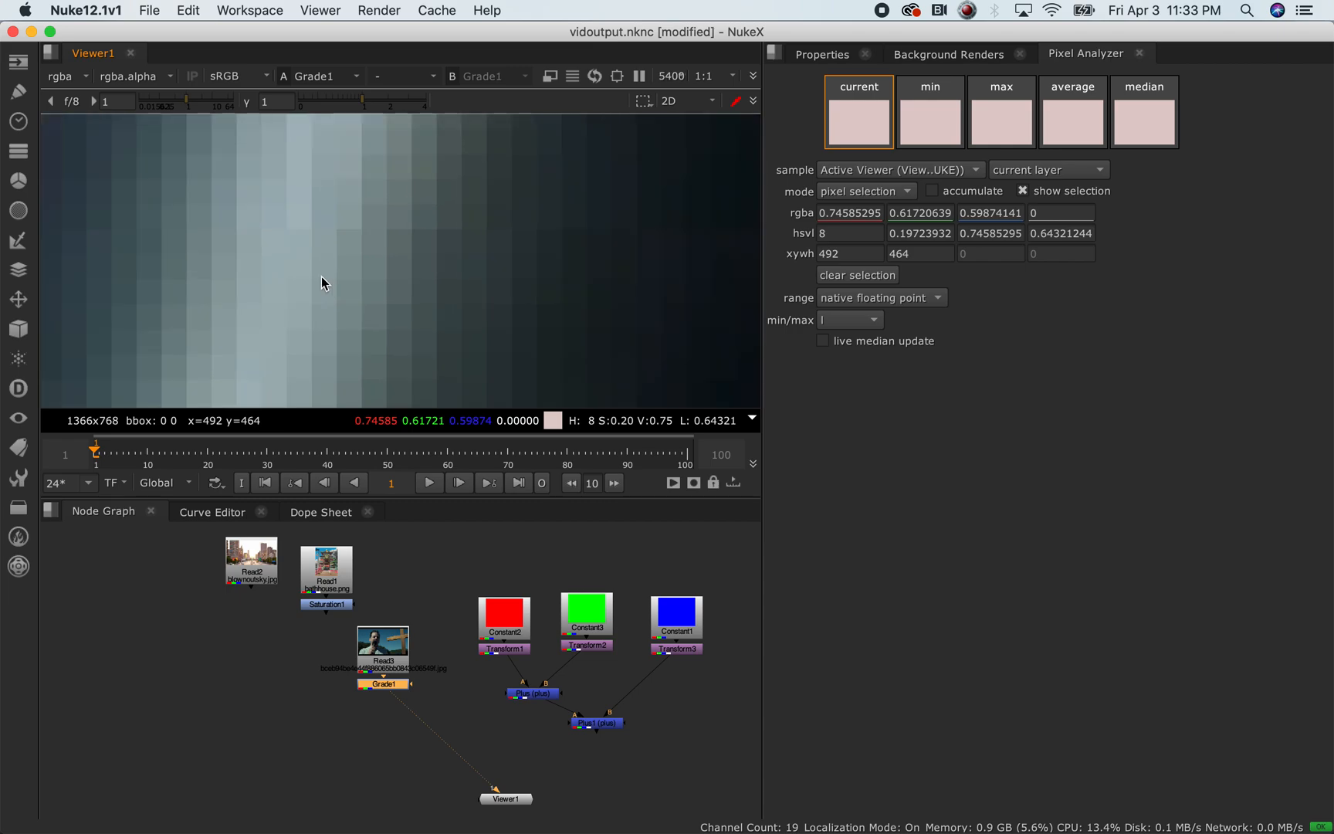
mouse_move(315, 262)
left_mouse_down()
mouse_move(357, 302)
mouse_move(339, 228)
mouse_move(312, 212)
left_mouse_up()
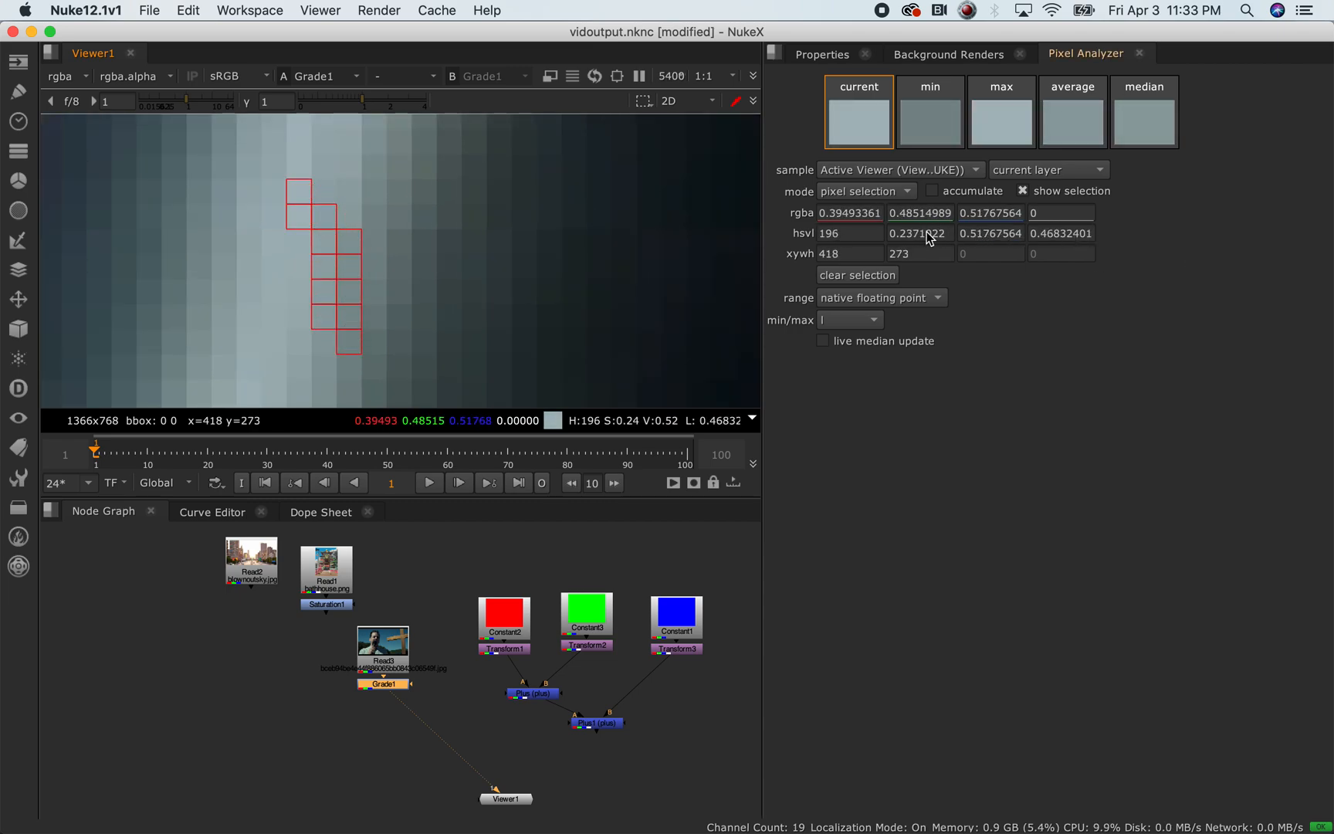
right_click(292, 261, "super")
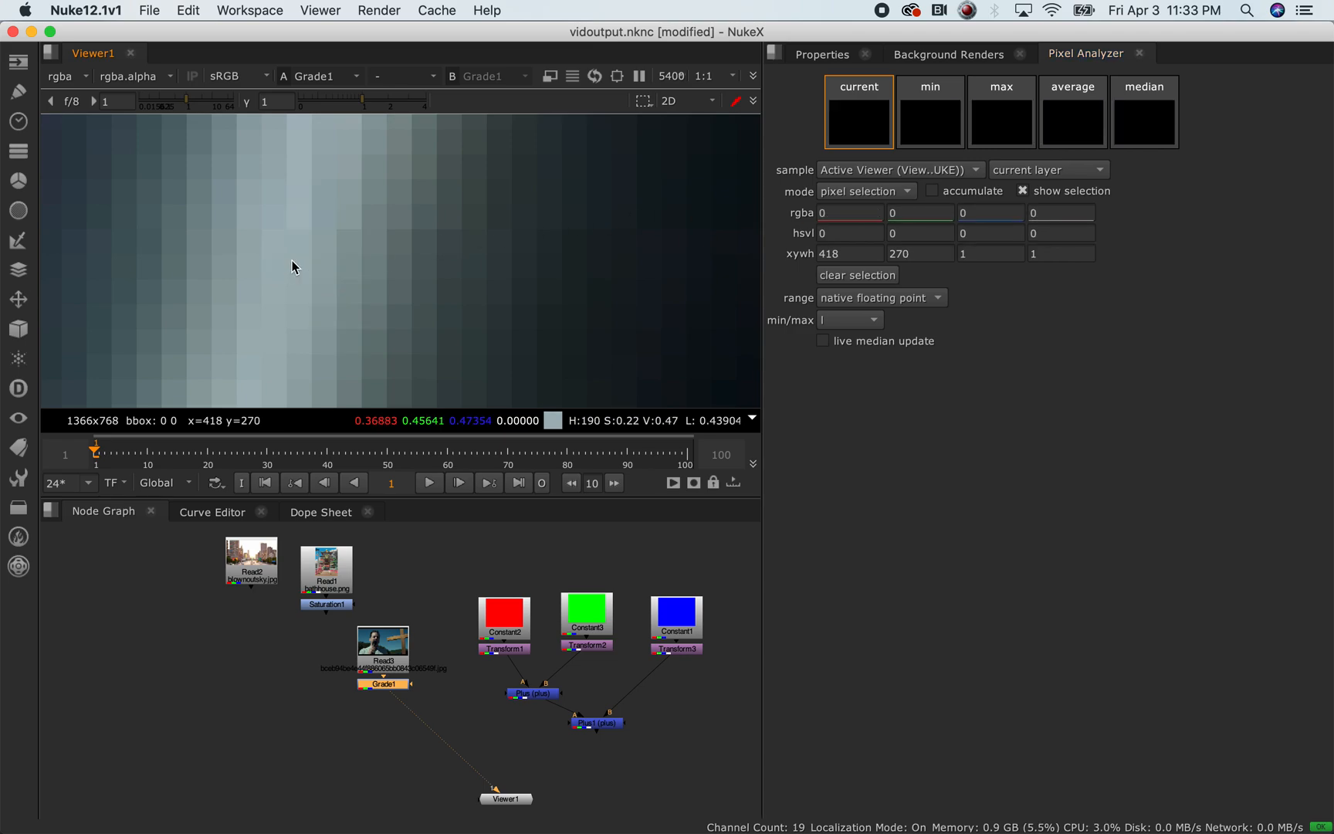
Frame the full image again and close the Pixel Analyzer
key("f")
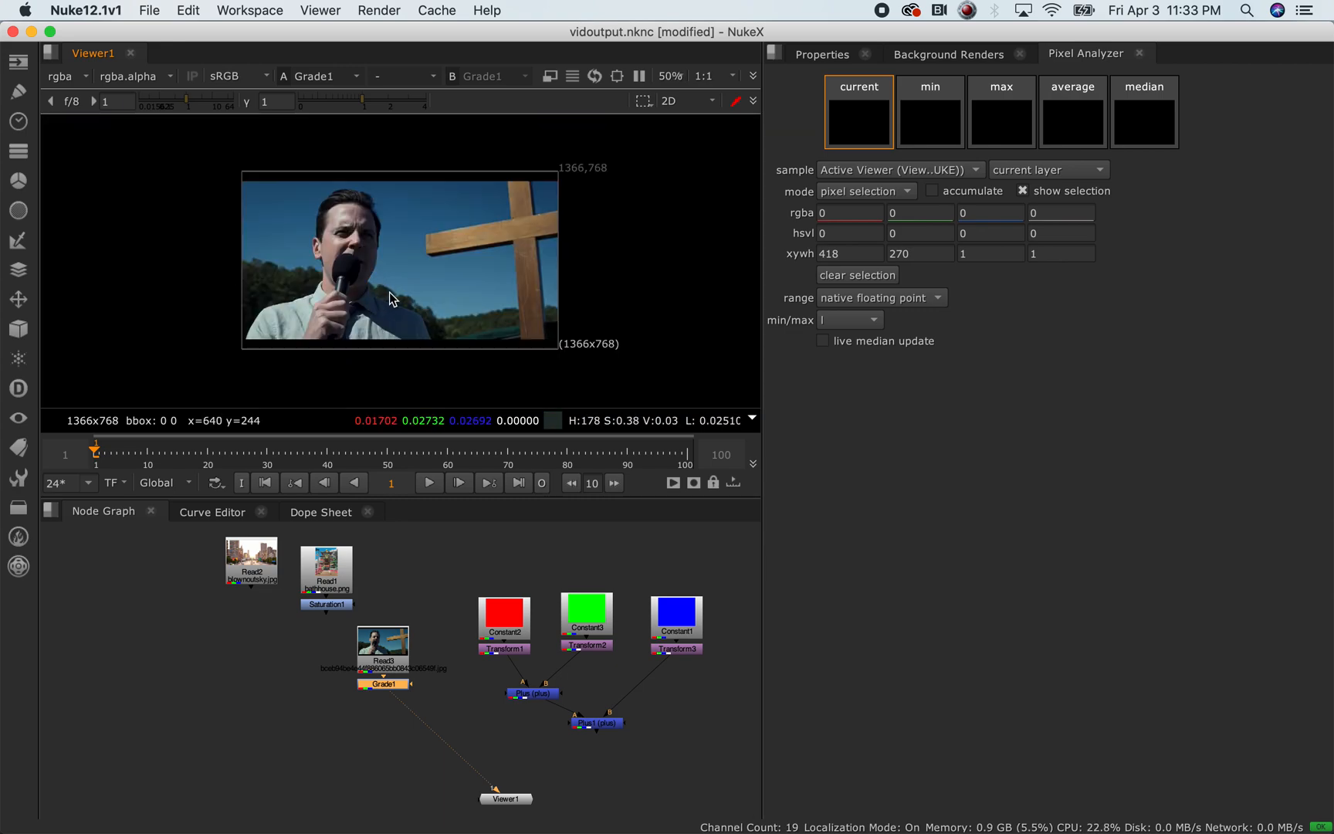
left_click(930, 630)
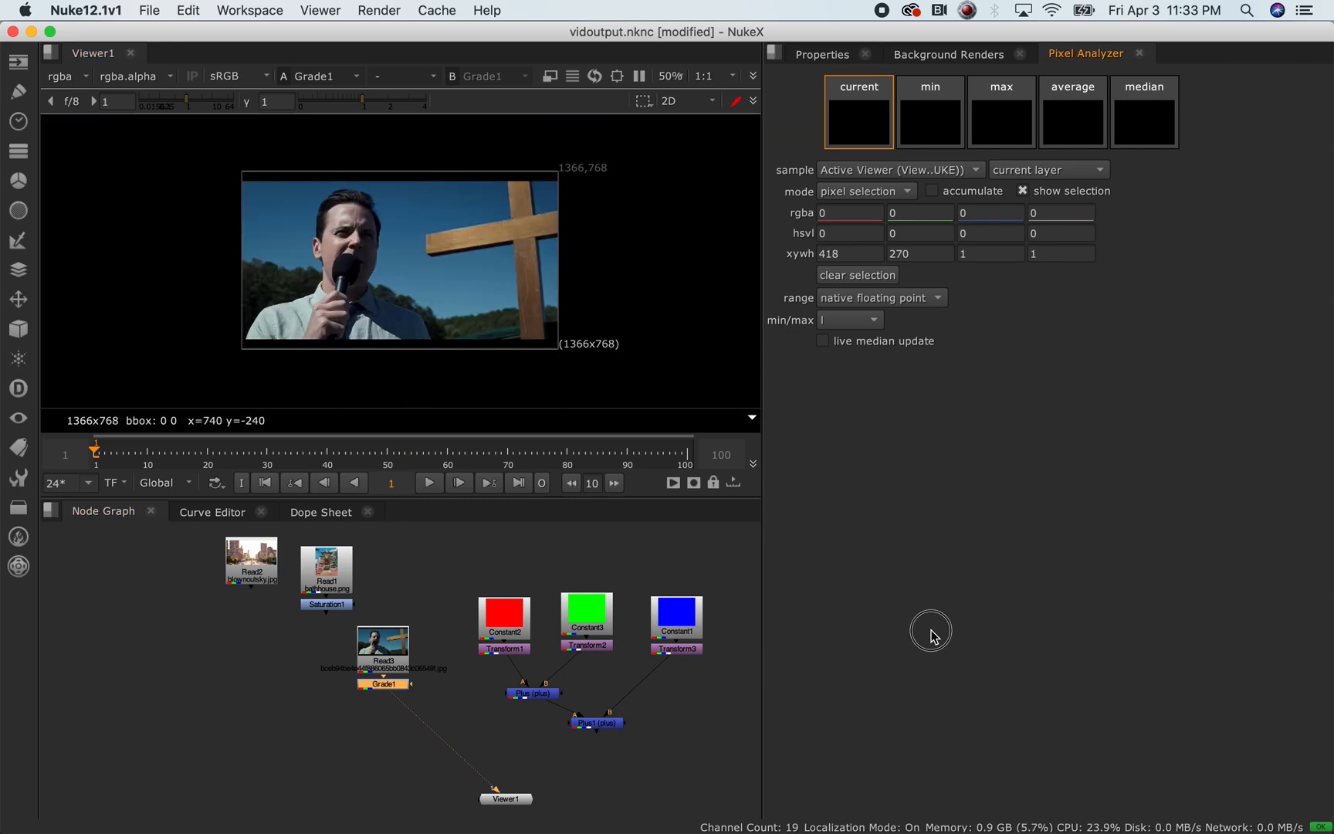
left_click(1140, 53)
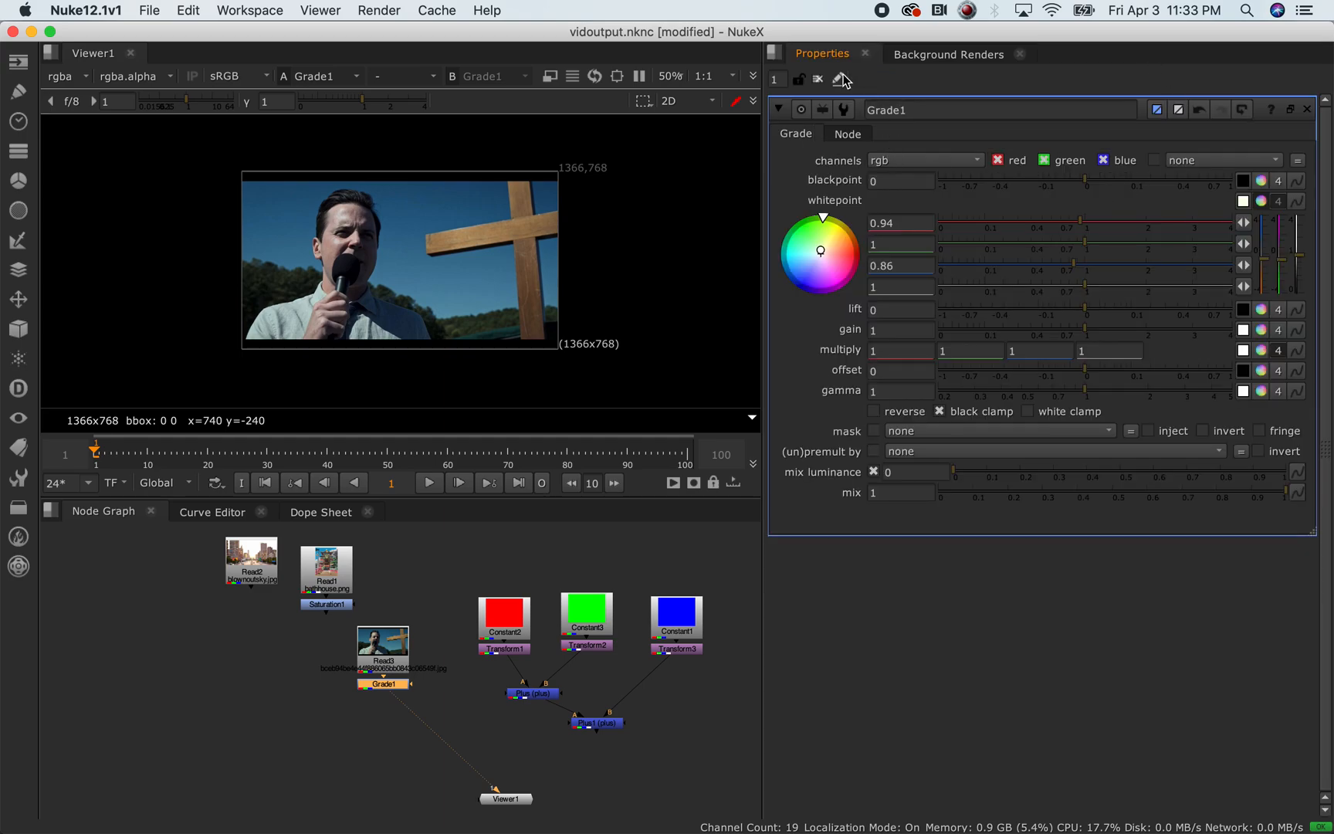
Open a new Histogram scope from the Properties pane
right_click(828, 54)
mouse_move(911, 222)
mouse_move(1081, 496)
left_click(1189, 494)
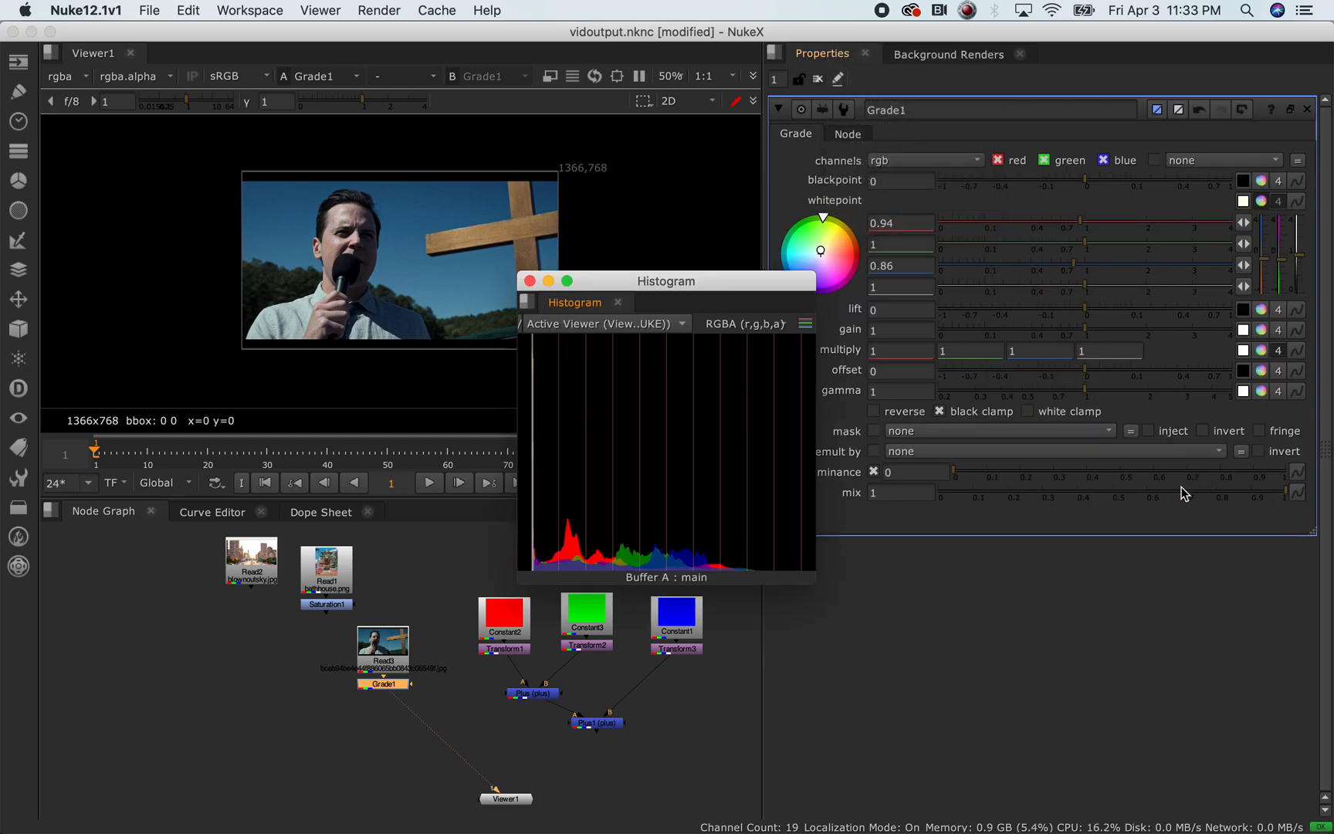
Open a new Waveform scope and move its window below the top of the Histogram window
right_click(818, 61)
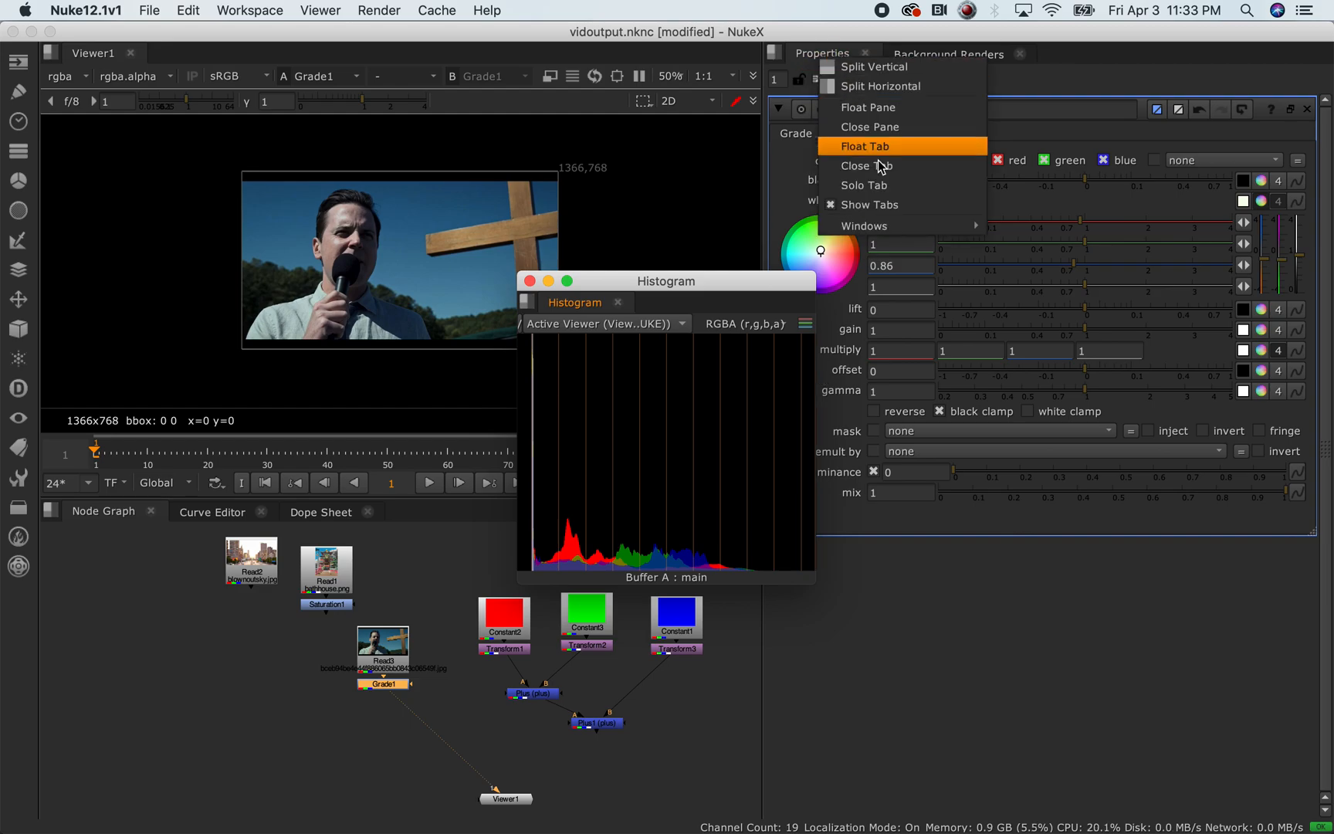
mouse_move(911, 225)
mouse_move(1078, 522)
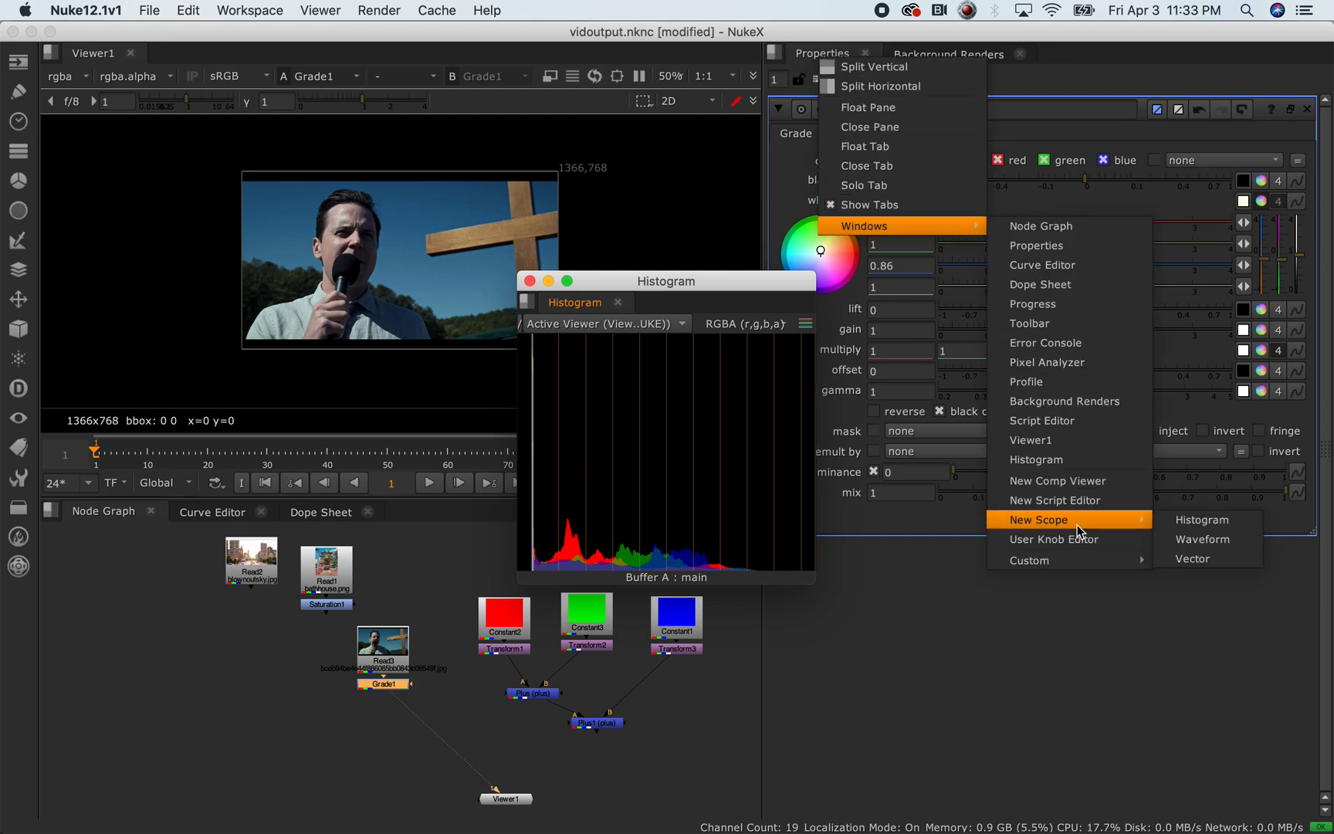
left_click(1202, 539)
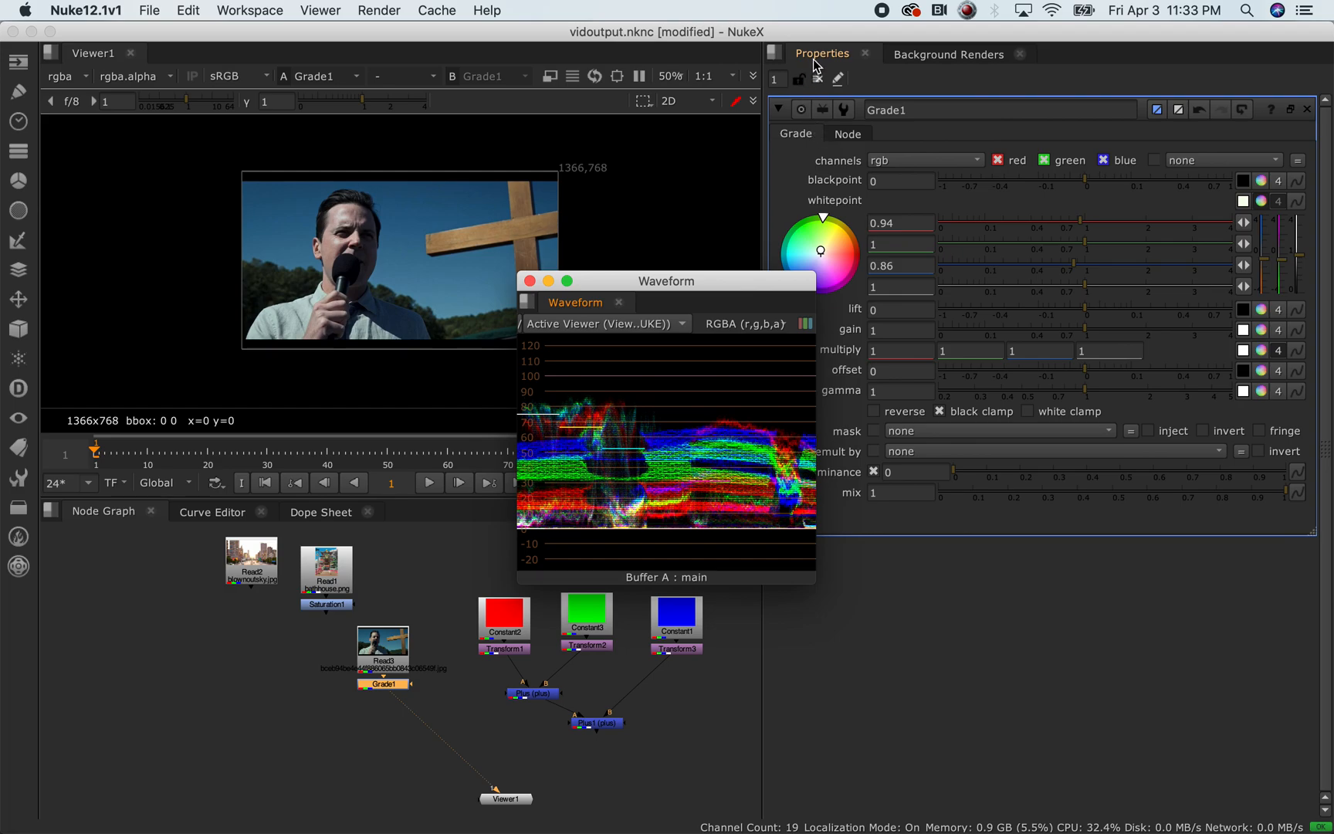
left_click_drag(730, 283, 757, 394)
Open a new Vector scope and place its window below the Grade1 properties, clear of the Waveform
right_click(817, 66)
mouse_move(892, 229)
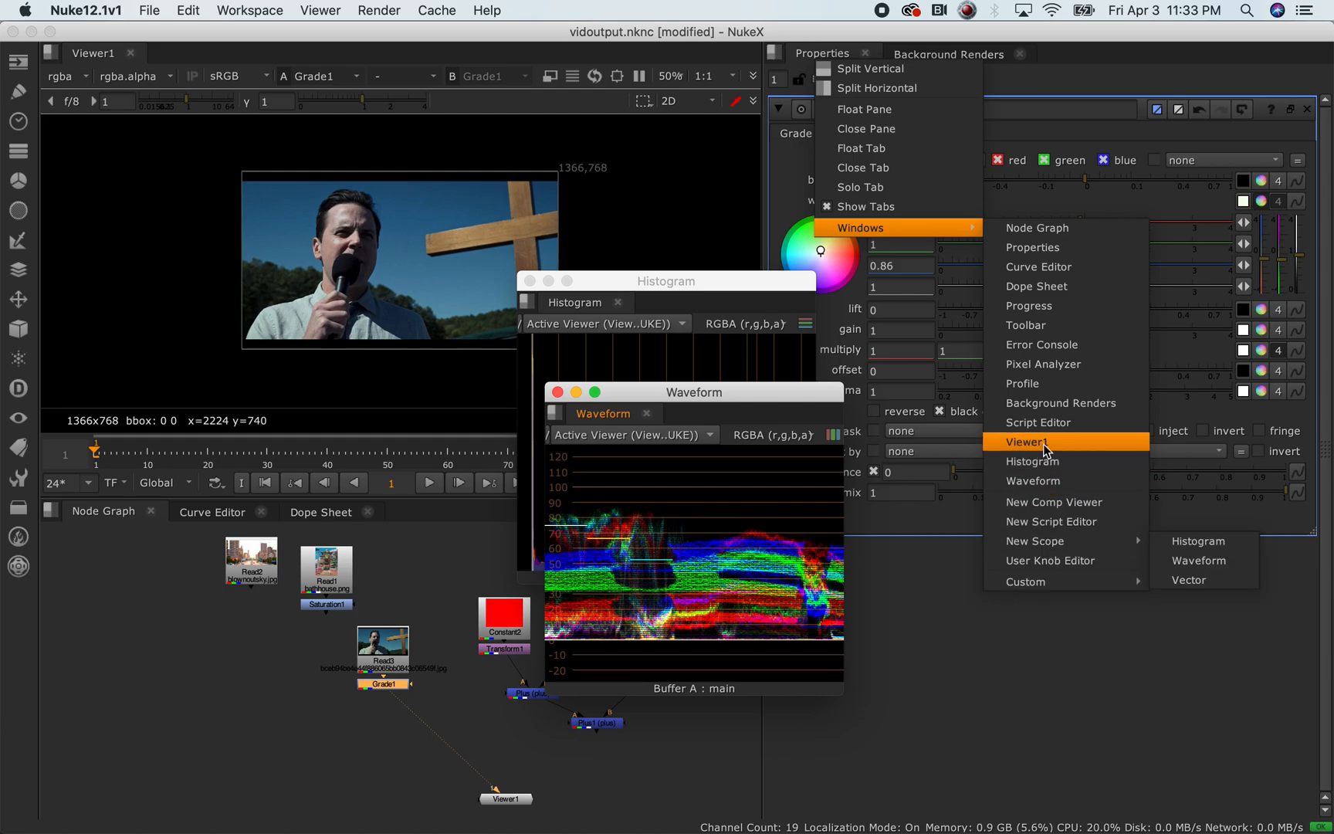
mouse_move(1051, 544)
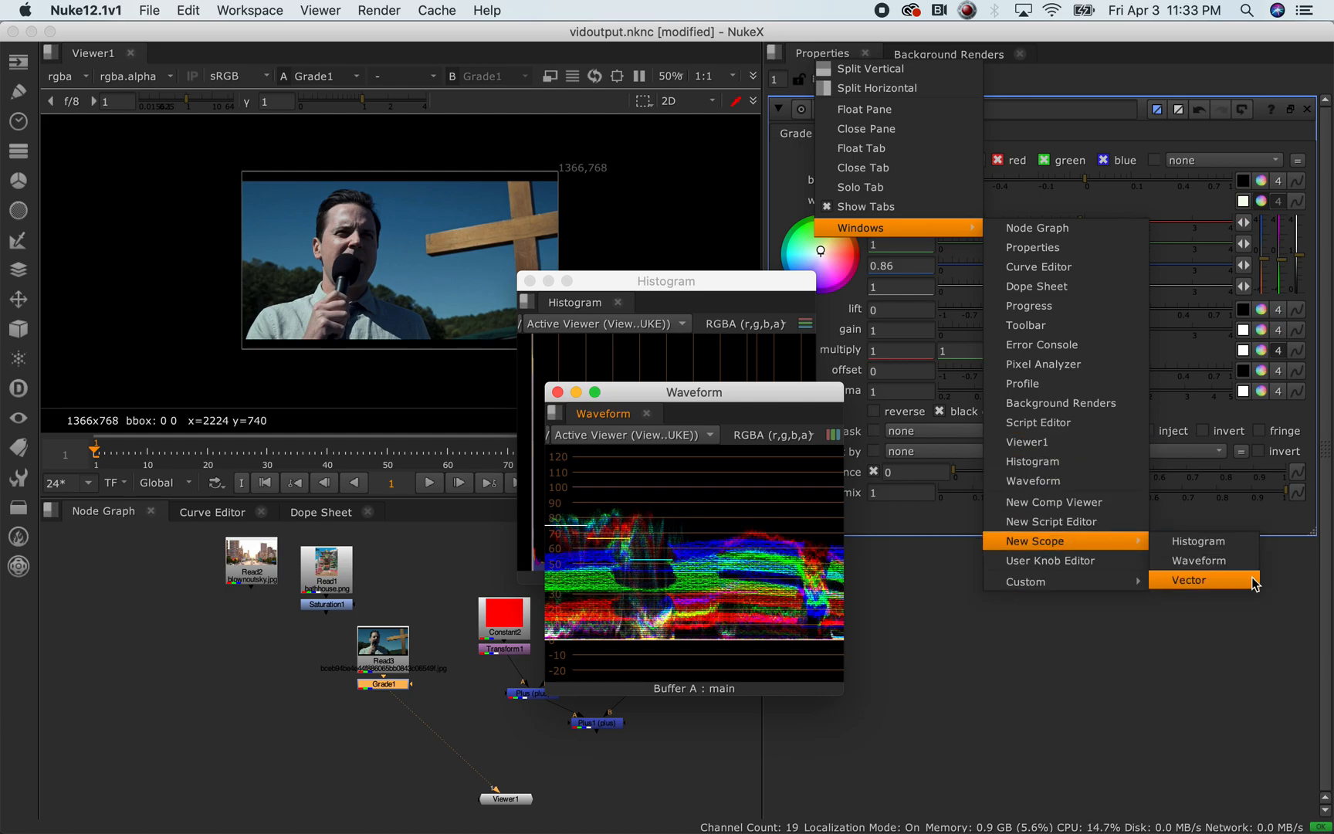
left_click(1181, 579)
left_click_drag(753, 286, 1203, 515)
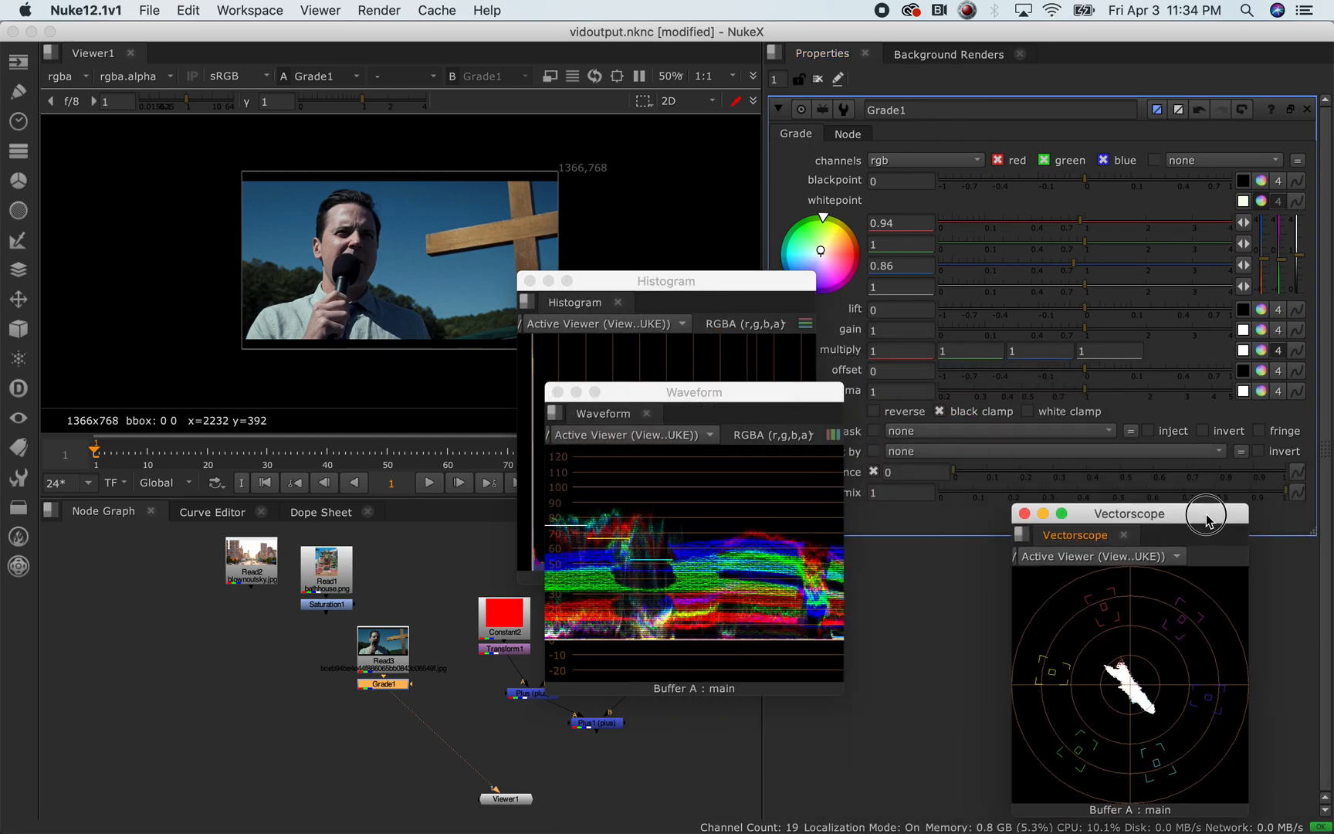
Reset the Grade1 whitepoint by setting both its red and blue channels to 1
left_click(384, 663)
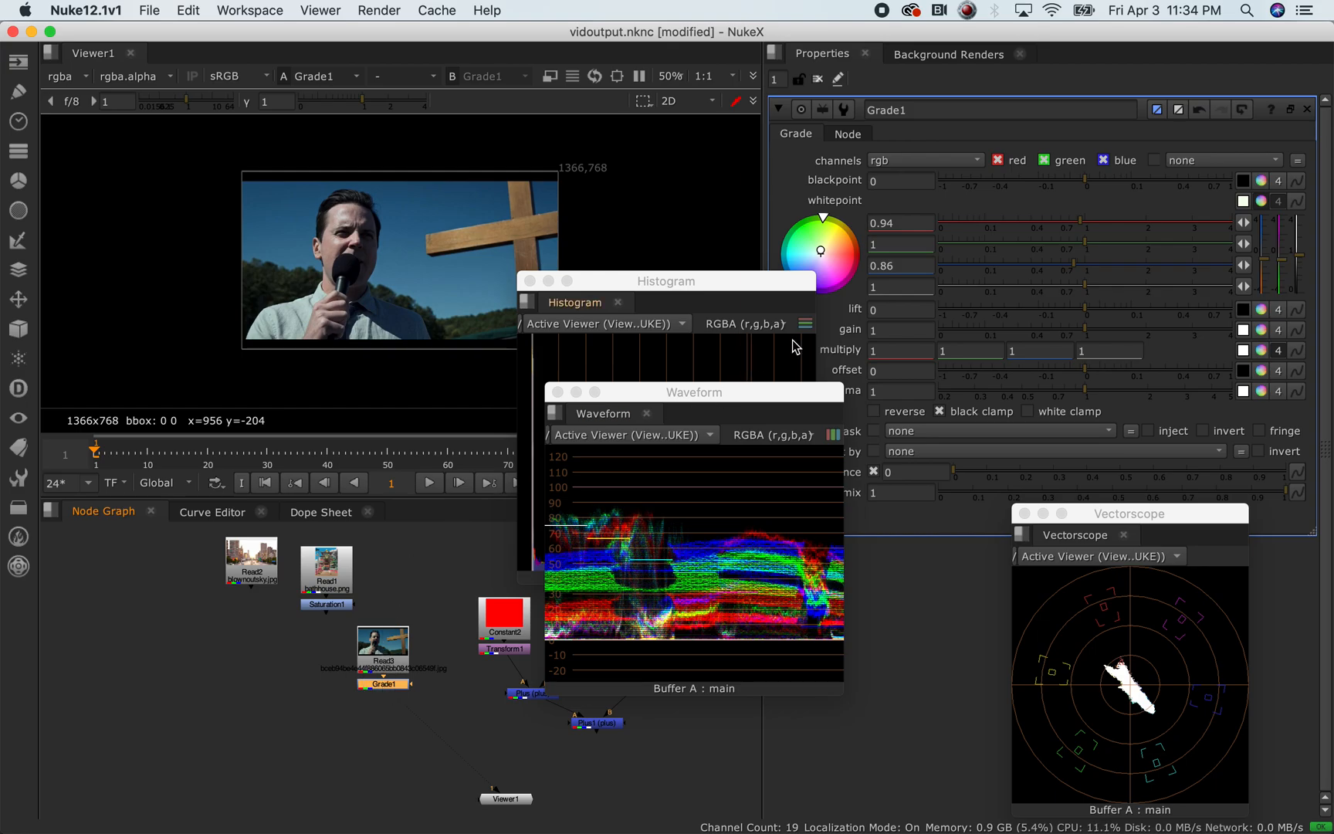
double_click(905, 223)
type("1")
double_click(918, 266)
type("1")
left_click(912, 642)
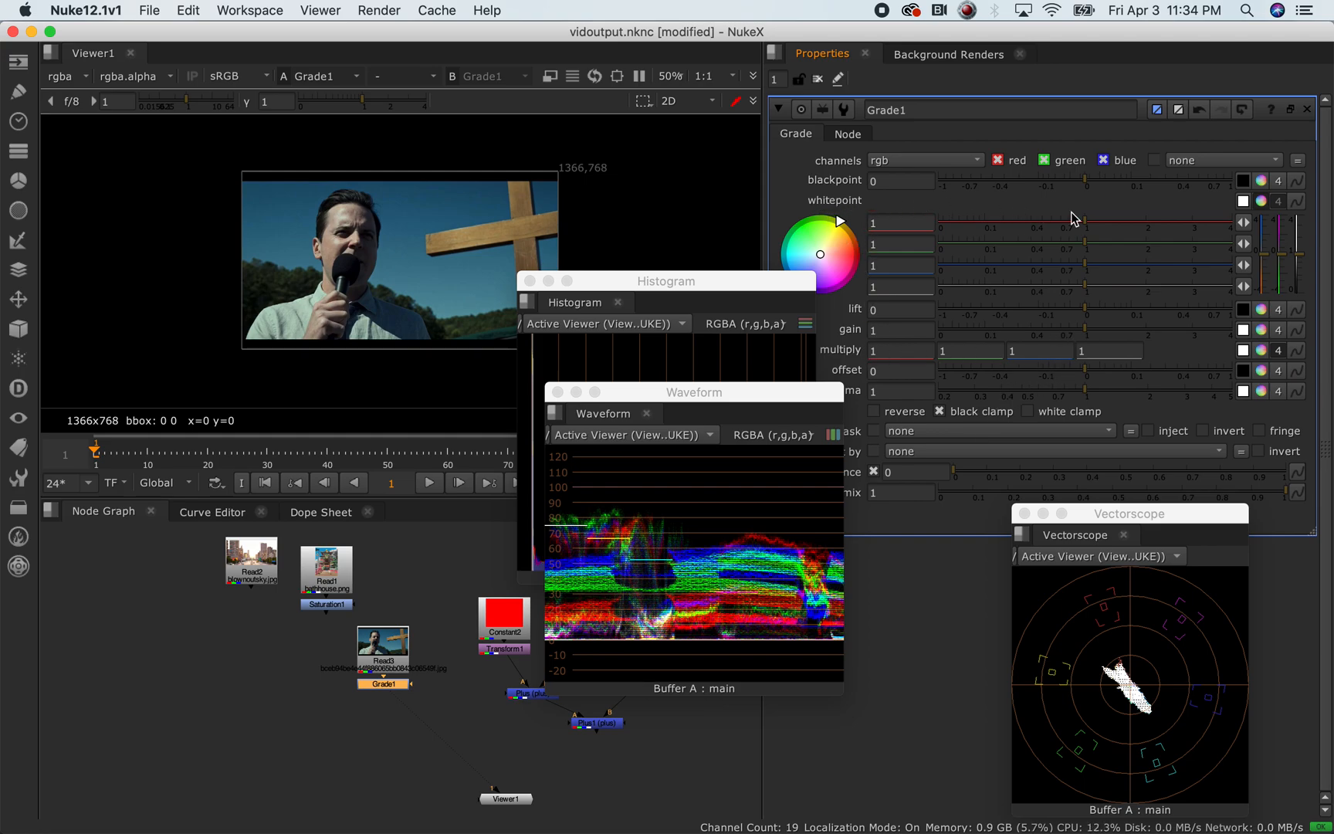
Collapse the whitepoint color controls, expand those of multiply, and raise the blue multiply to 1.52
left_click(1262, 202)
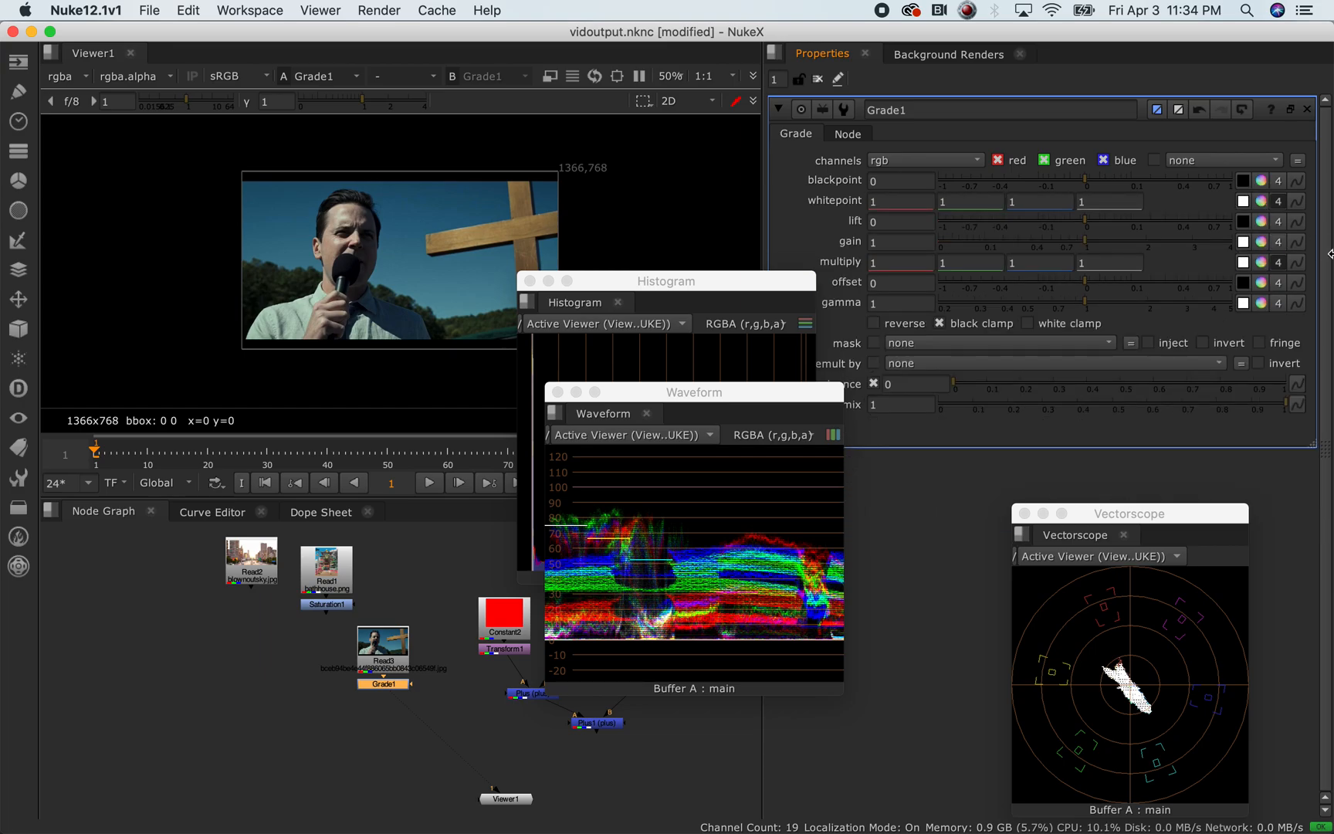
left_click(1261, 263)
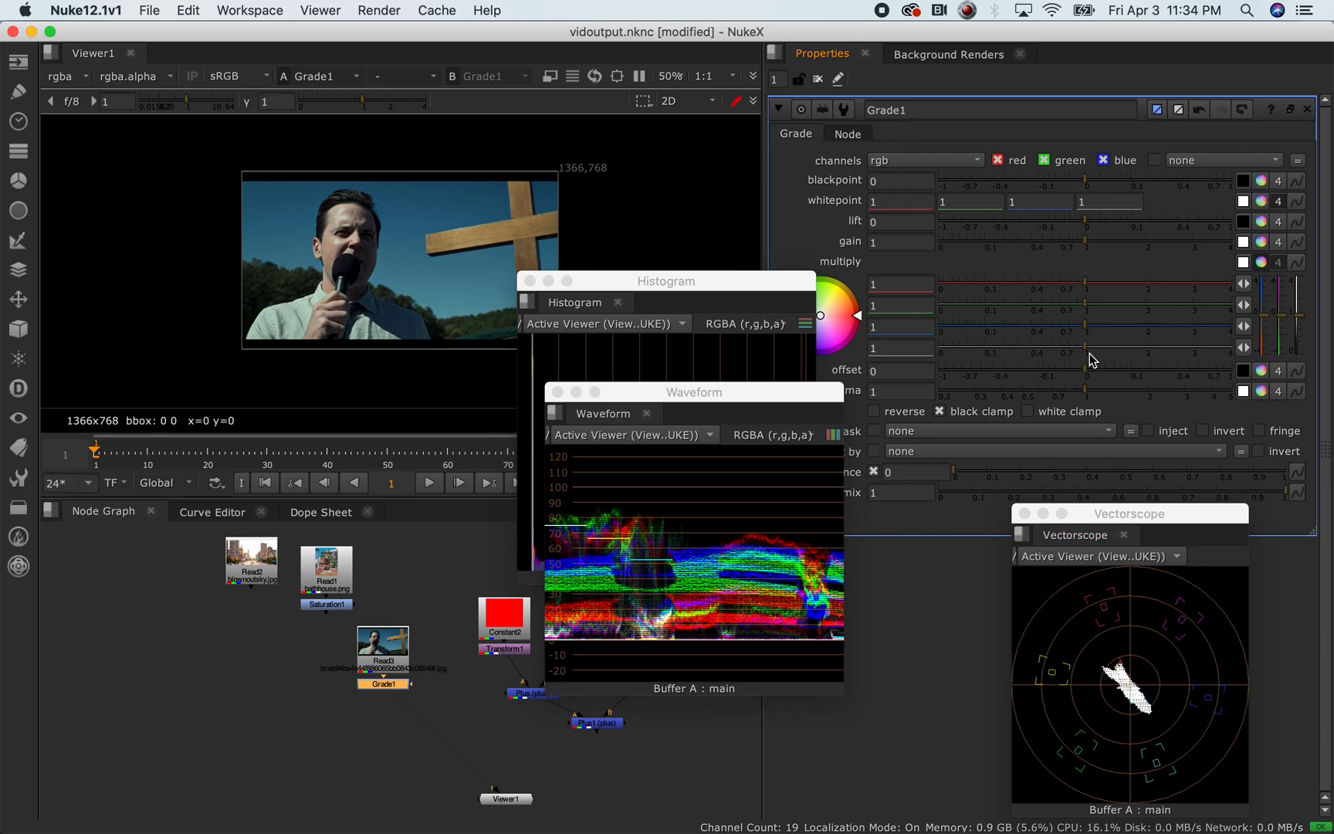
left_click_drag(1089, 331, 1120, 327)
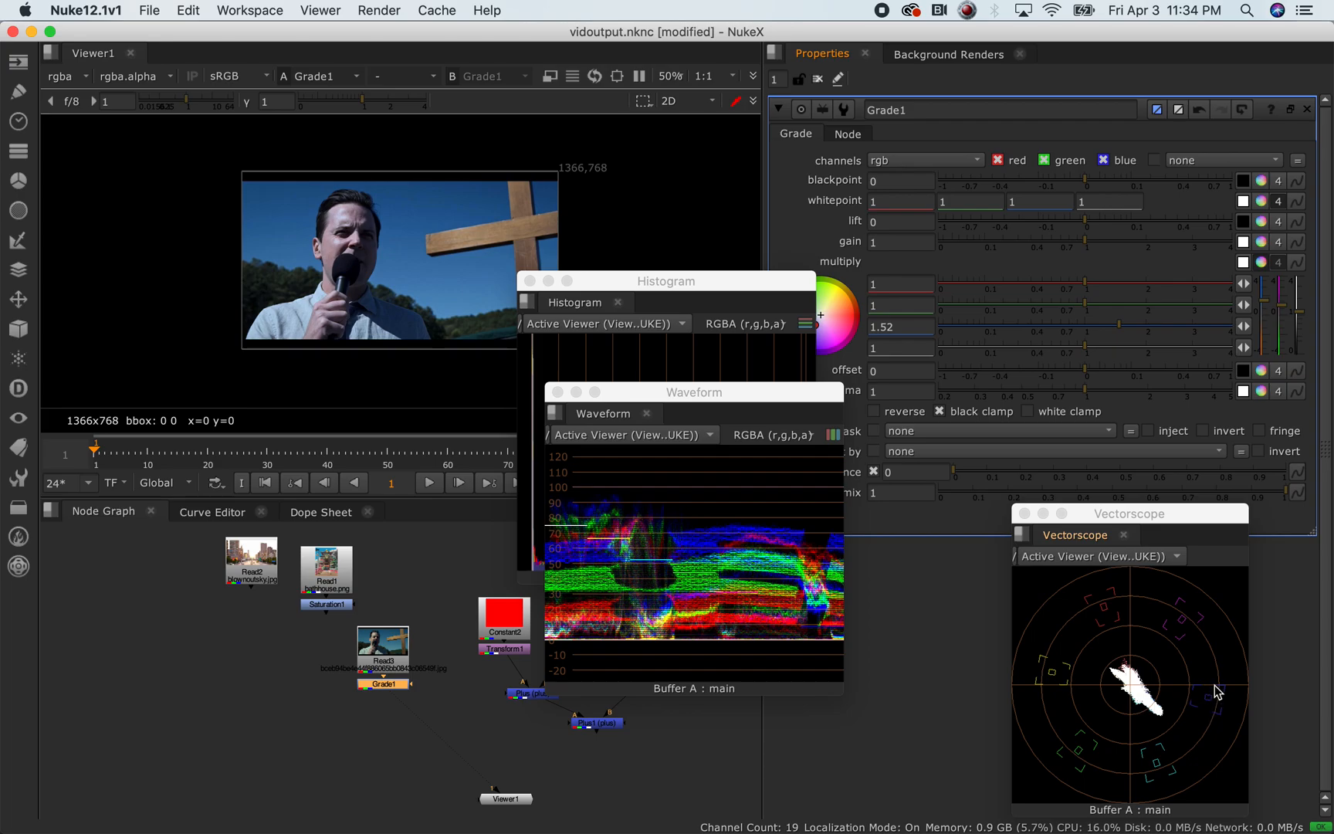
Lower the blue multiply of Grade1 to 0 and return it to 1
left_click_drag(1119, 328, 937, 329)
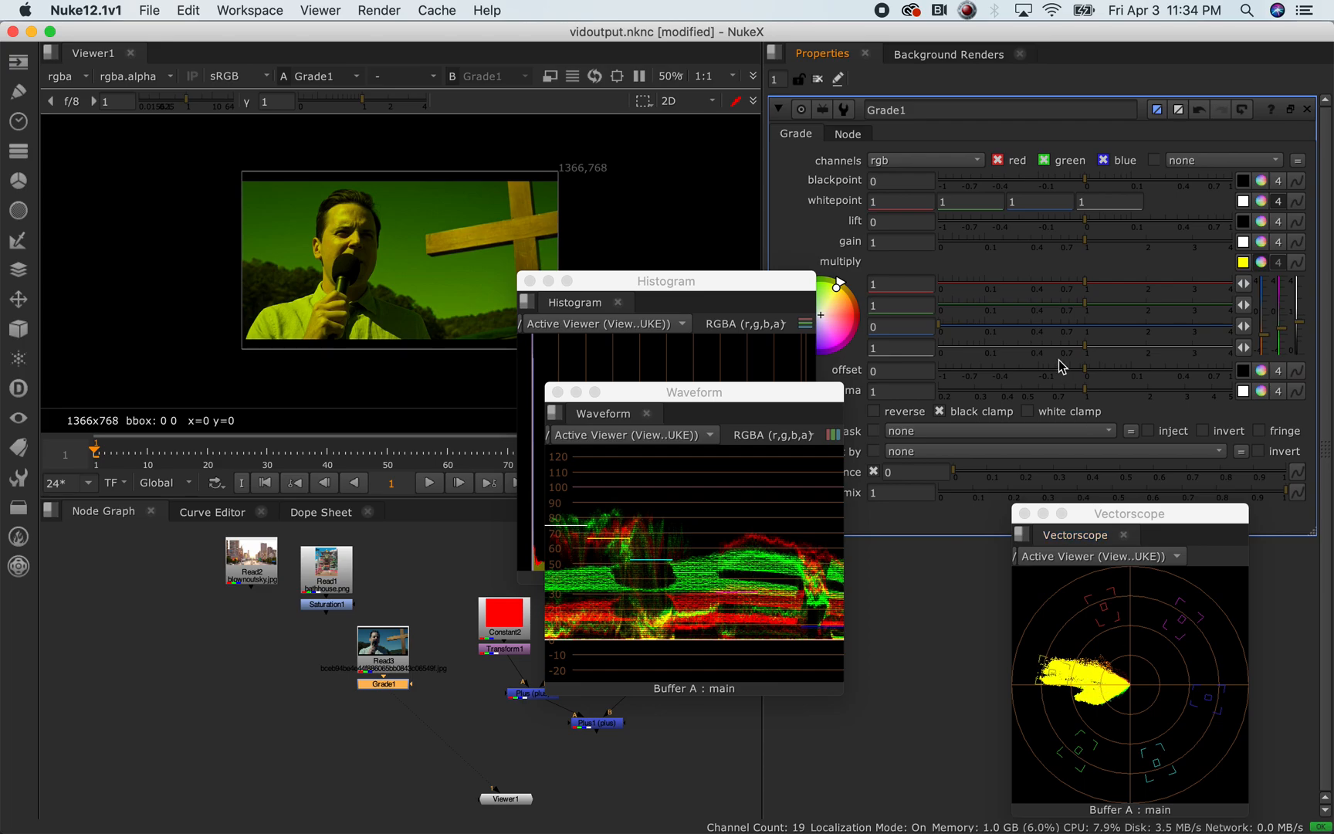
left_click_drag(1021, 328, 1085, 328)
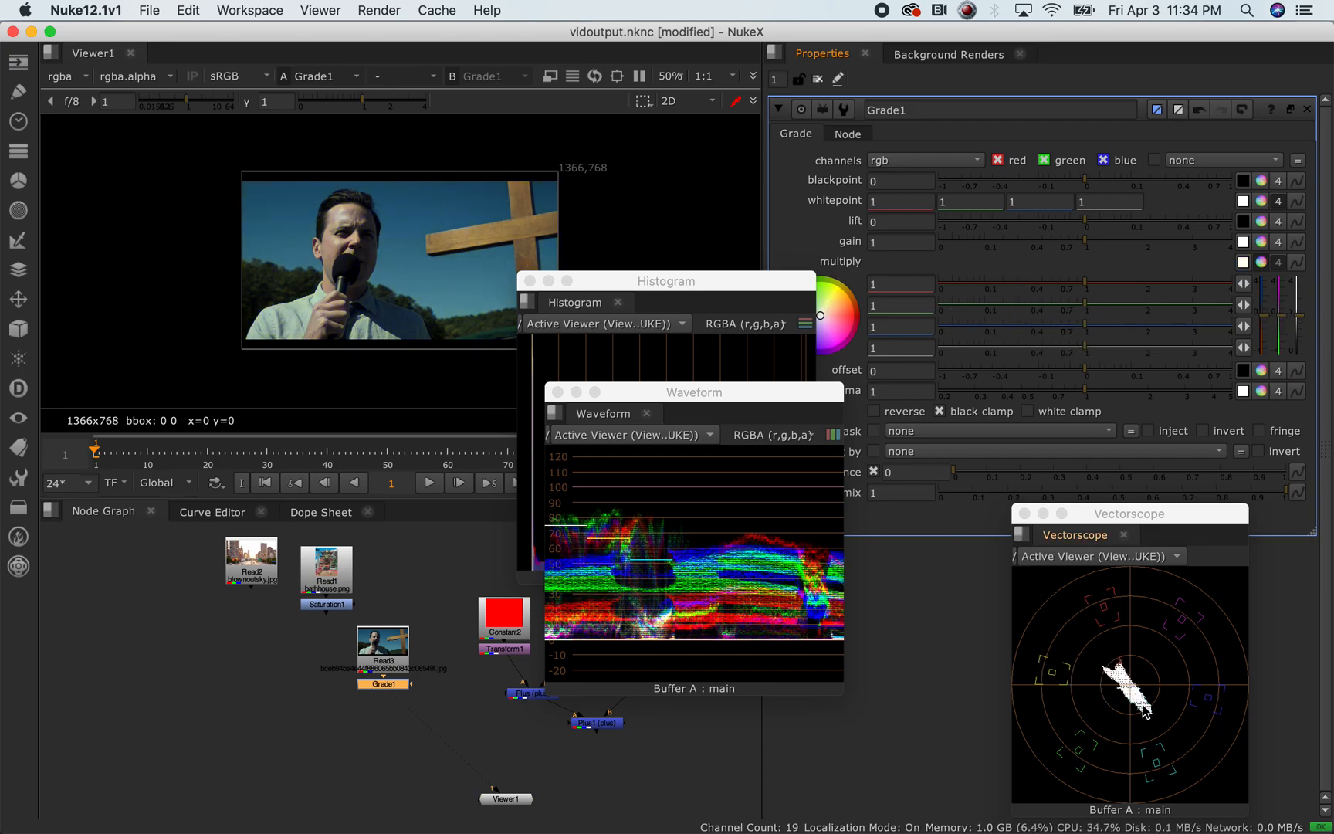
Move the Waveform window between the Histogram and Vectorscope, raise the blue multiply, and return it to 1
left_click_drag(683, 394, 844, 397)
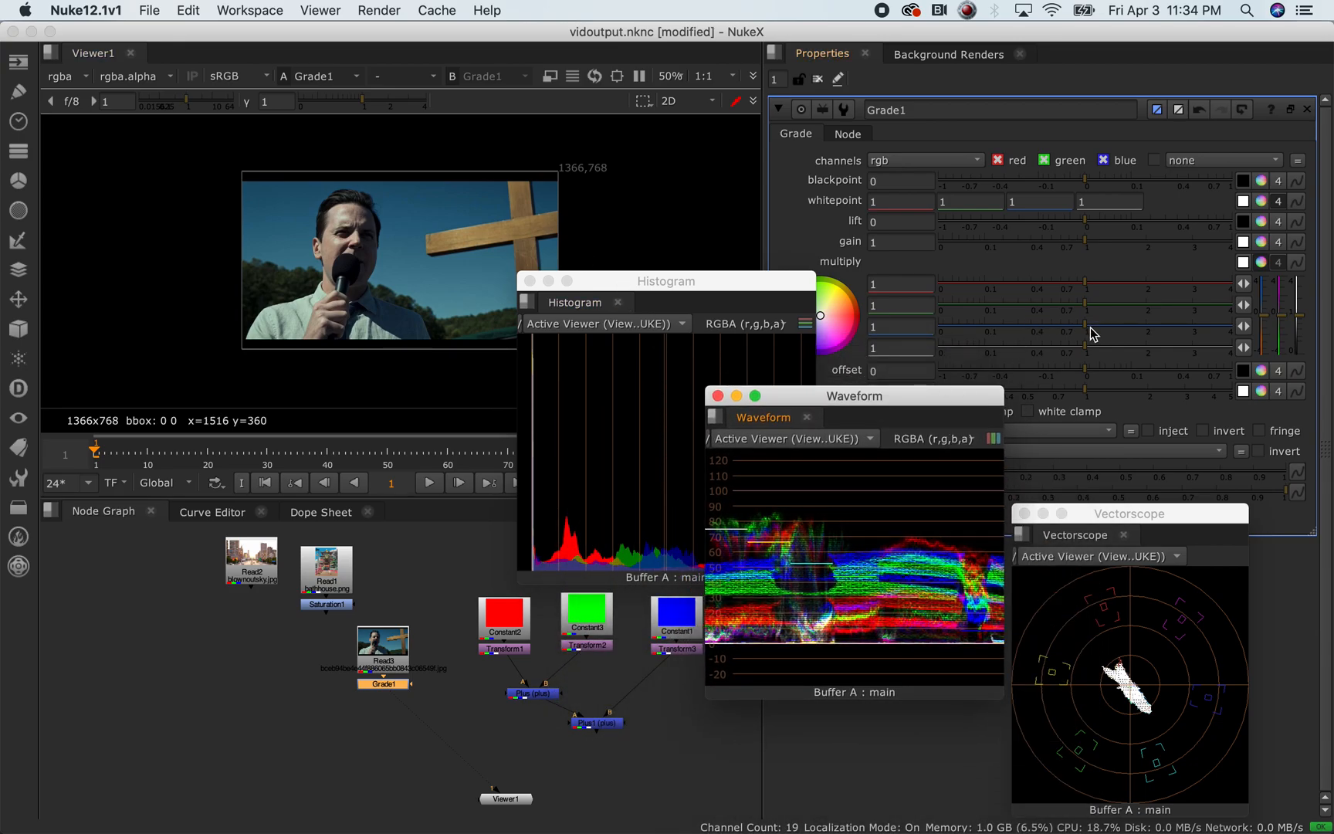
left_click_drag(1087, 332, 1181, 326)
left_click_drag(967, 403, 935, 508)
left_click_drag(1095, 323, 1085, 328)
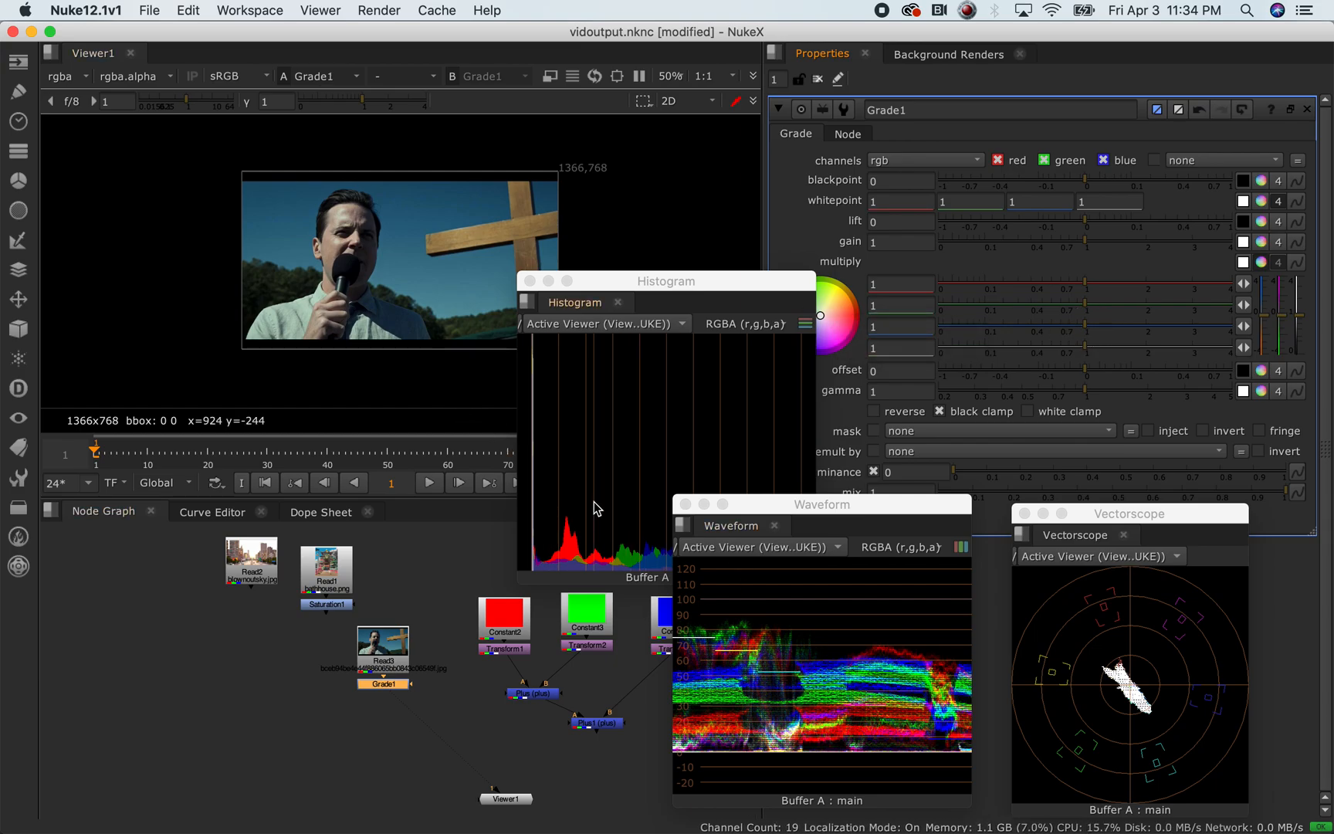
Switch to Premiere Pro and replace the Vectorscope YUV with Parade (RGB) beside the waveform in Lumetri Scopes
key("super+Tab")
key("super+Tab")
key("super+Tab")
key("super+Tab")
key("super+Tab")
key("super+Tab")
key("super+Tab")
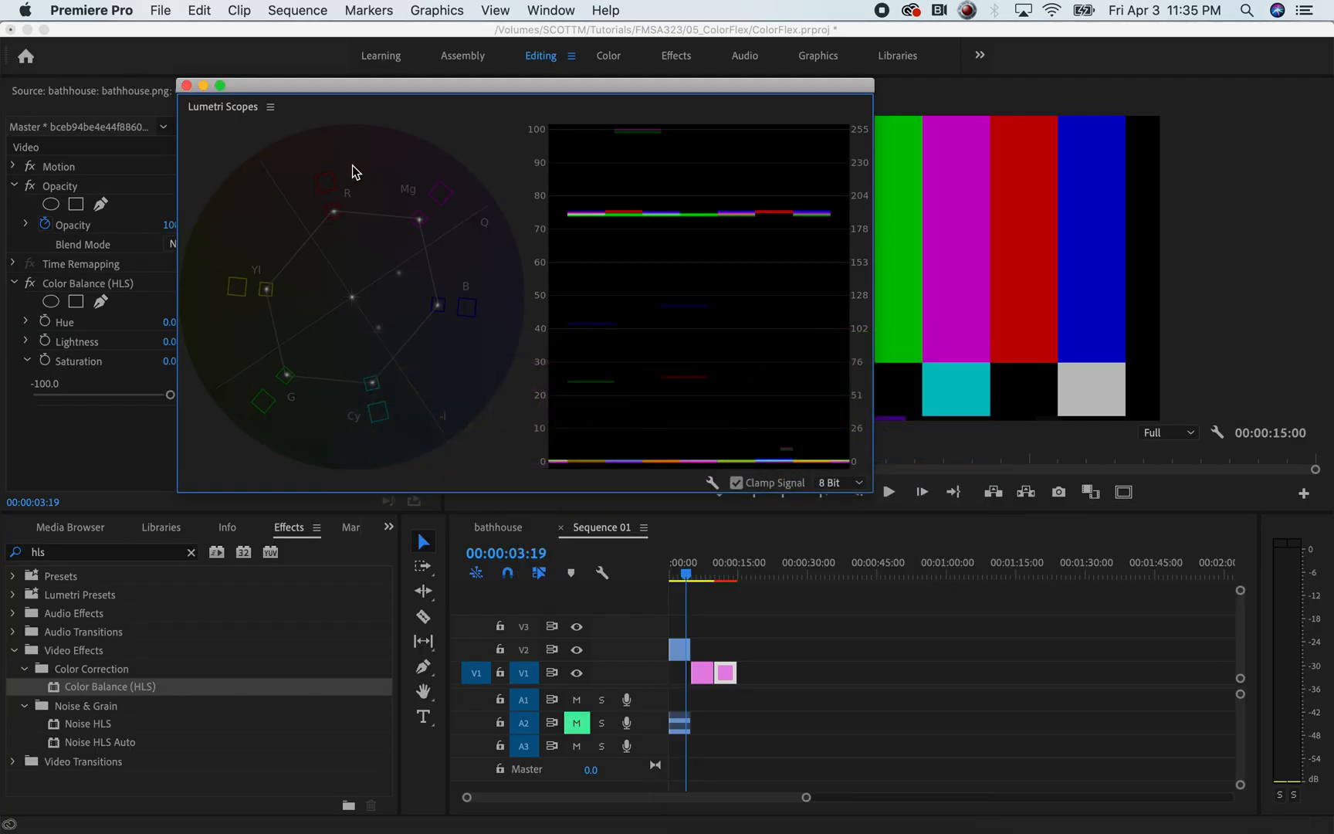
right_click(507, 179)
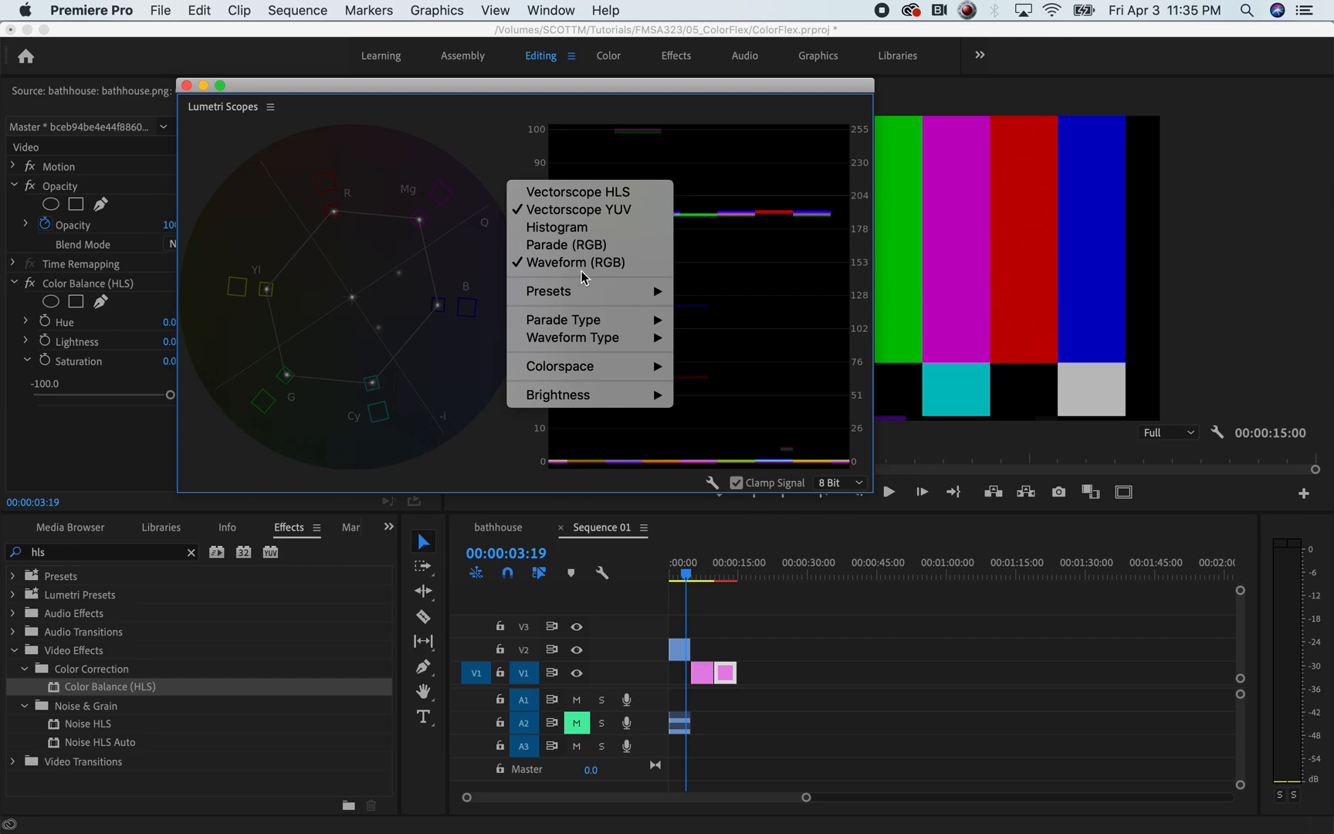
left_click(561, 211)
right_click(463, 246)
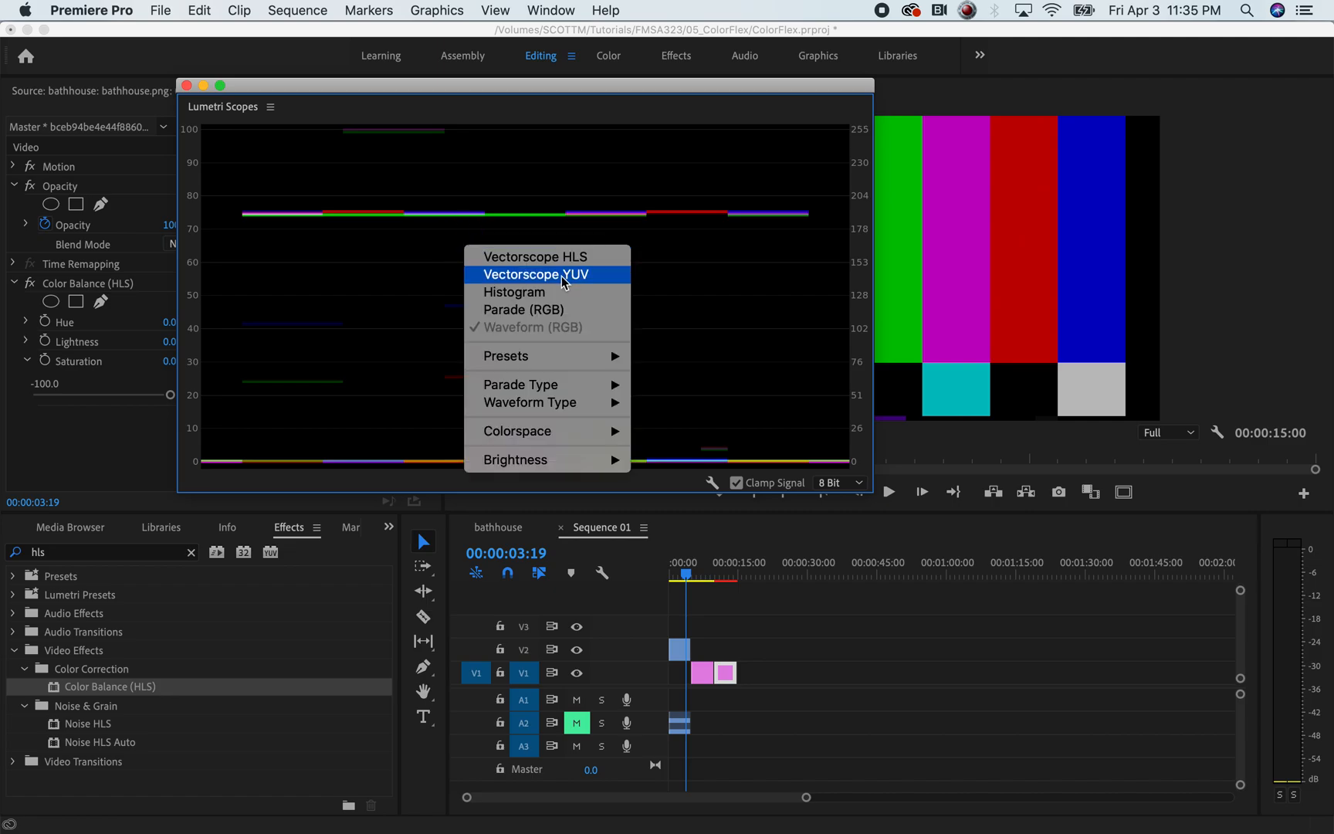
left_click(534, 309)
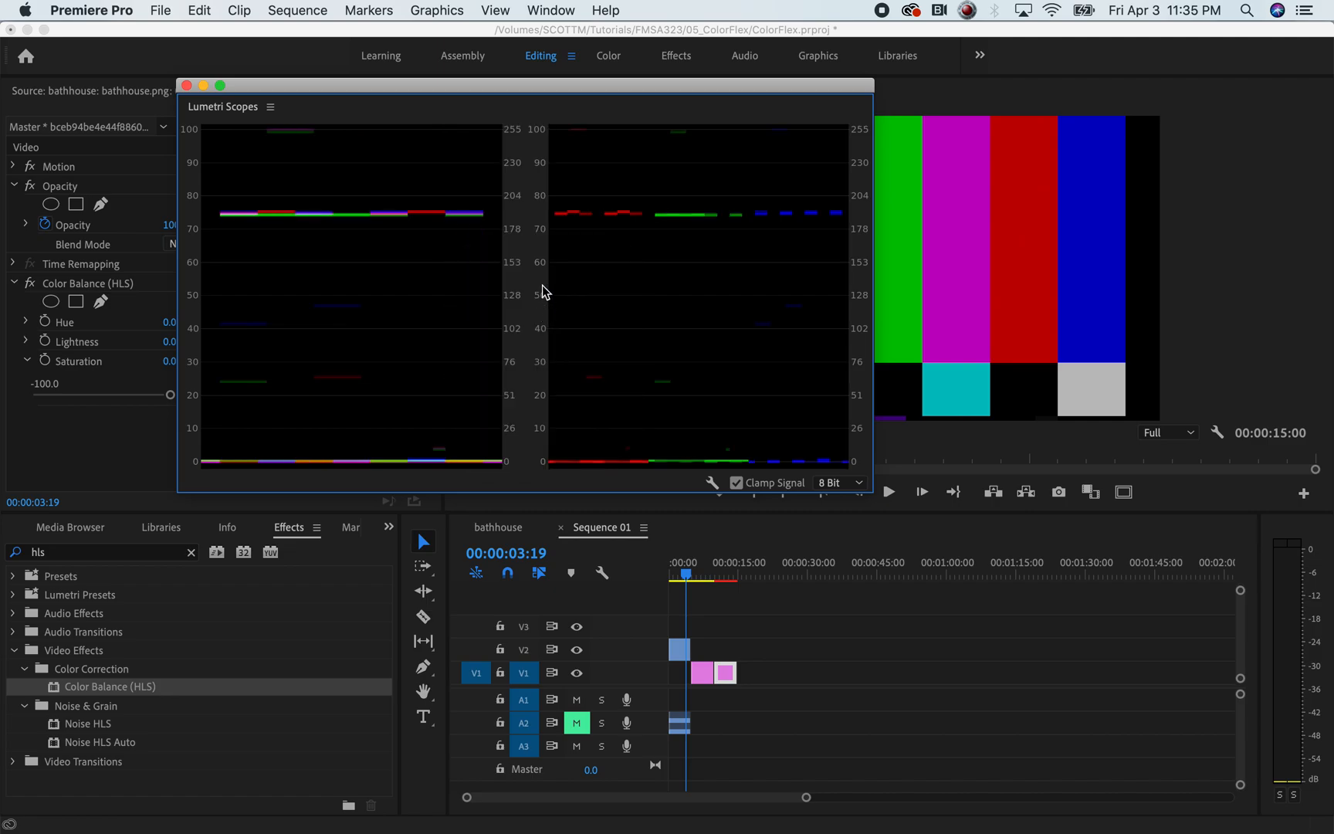
Scrub Sequence 01 to 00:00:07:00, continue to 00:00:12:00, and move the Lumetri Scopes window off the effect controls
left_click_drag(686, 572, 700, 573)
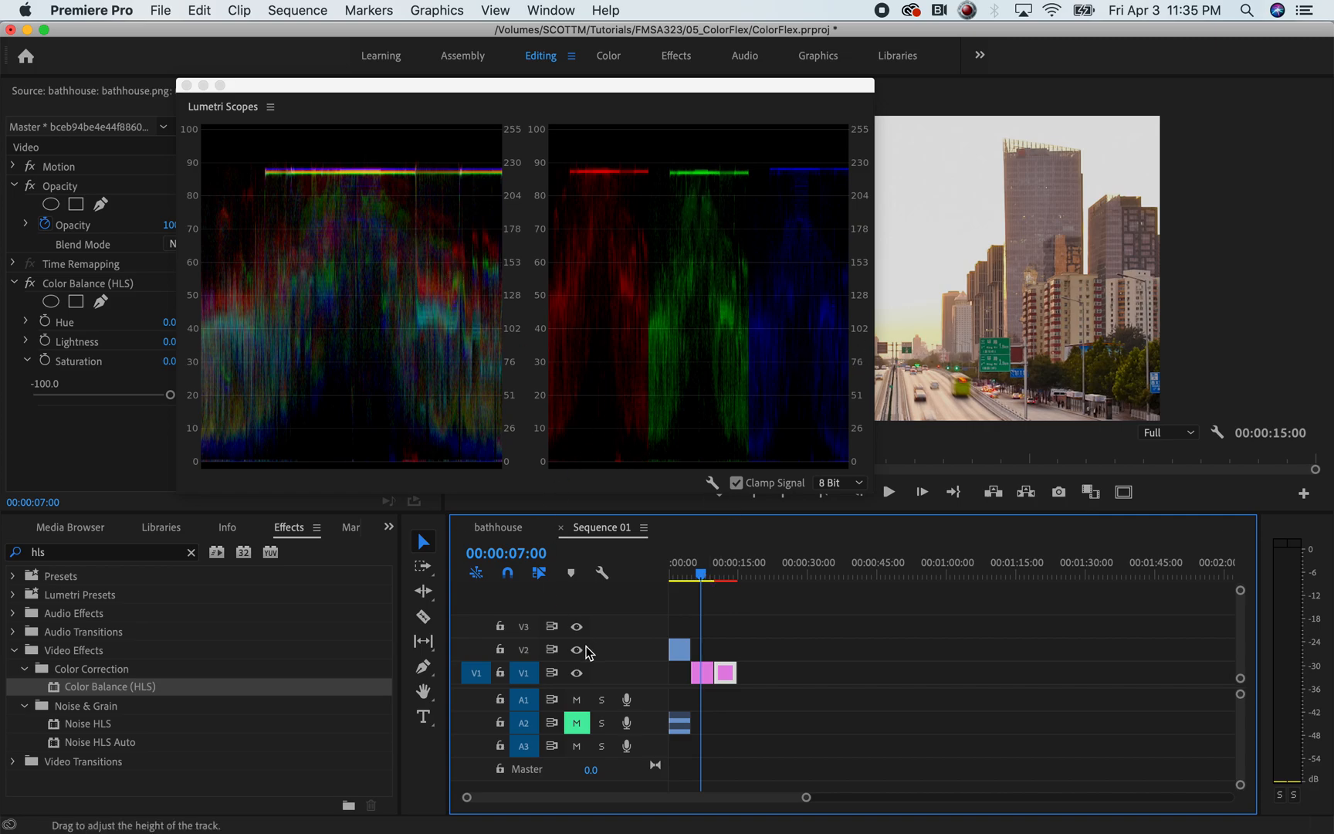
left_click_drag(703, 578, 727, 585)
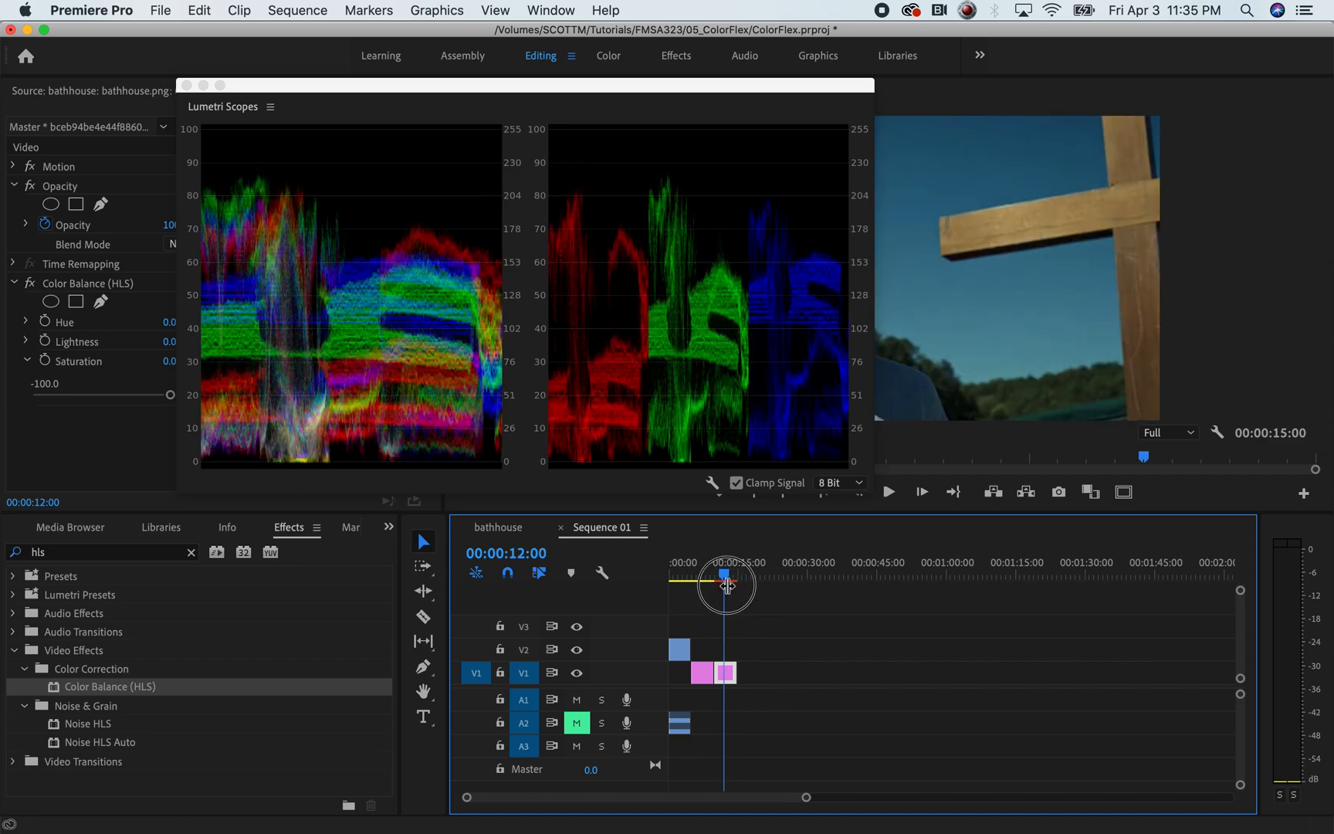
left_click_drag(705, 85, 1038, 223)
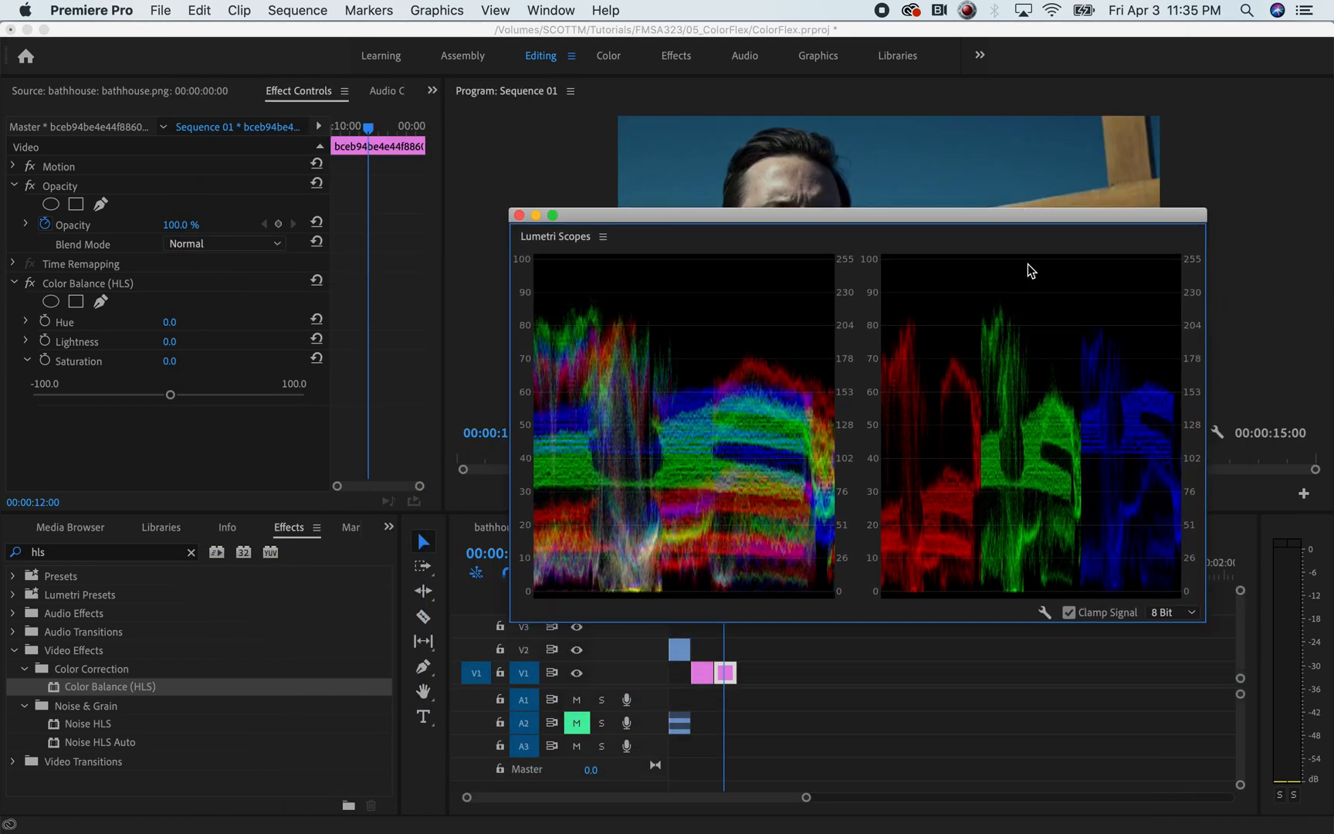
Remove the Color Balance (HLS) effect from the last clip on track V1
left_click(722, 673)
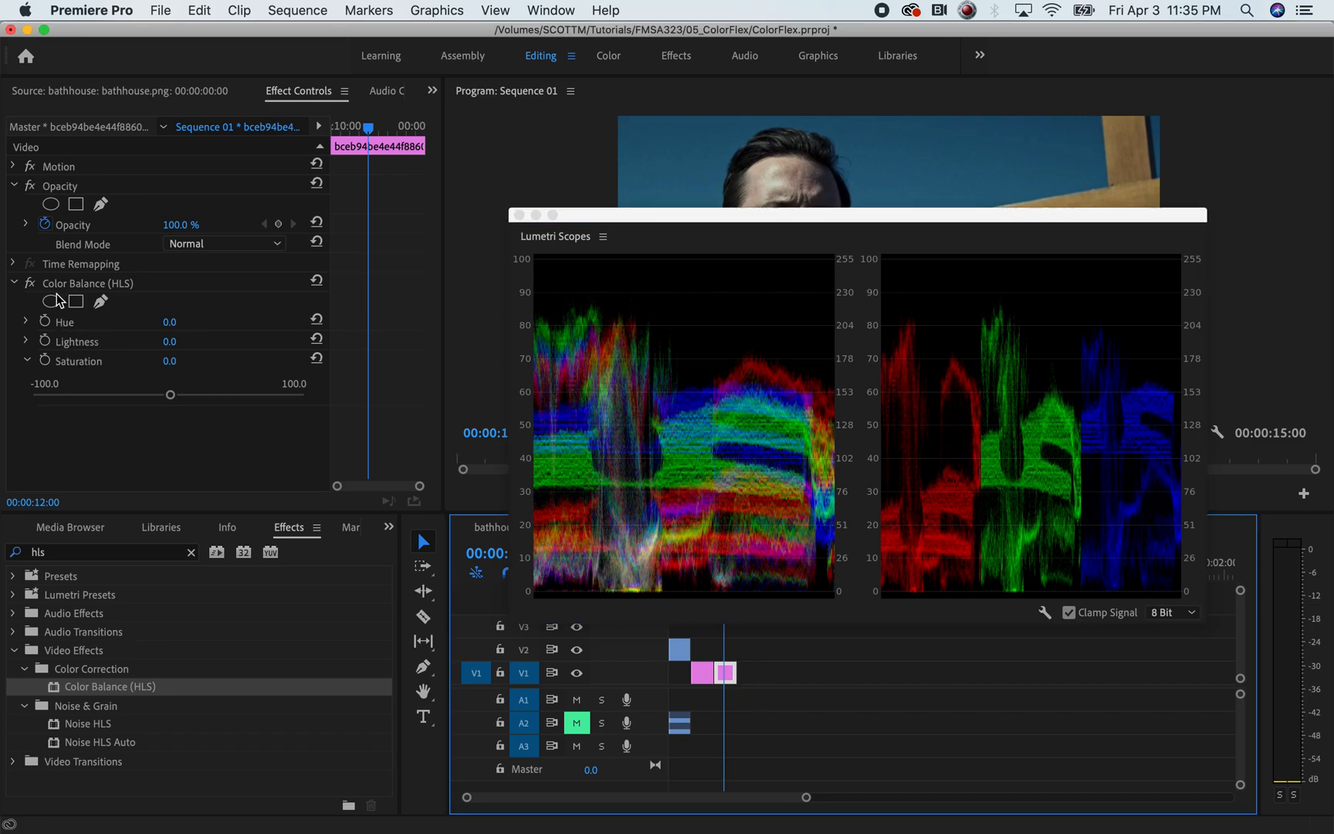
left_click(173, 285)
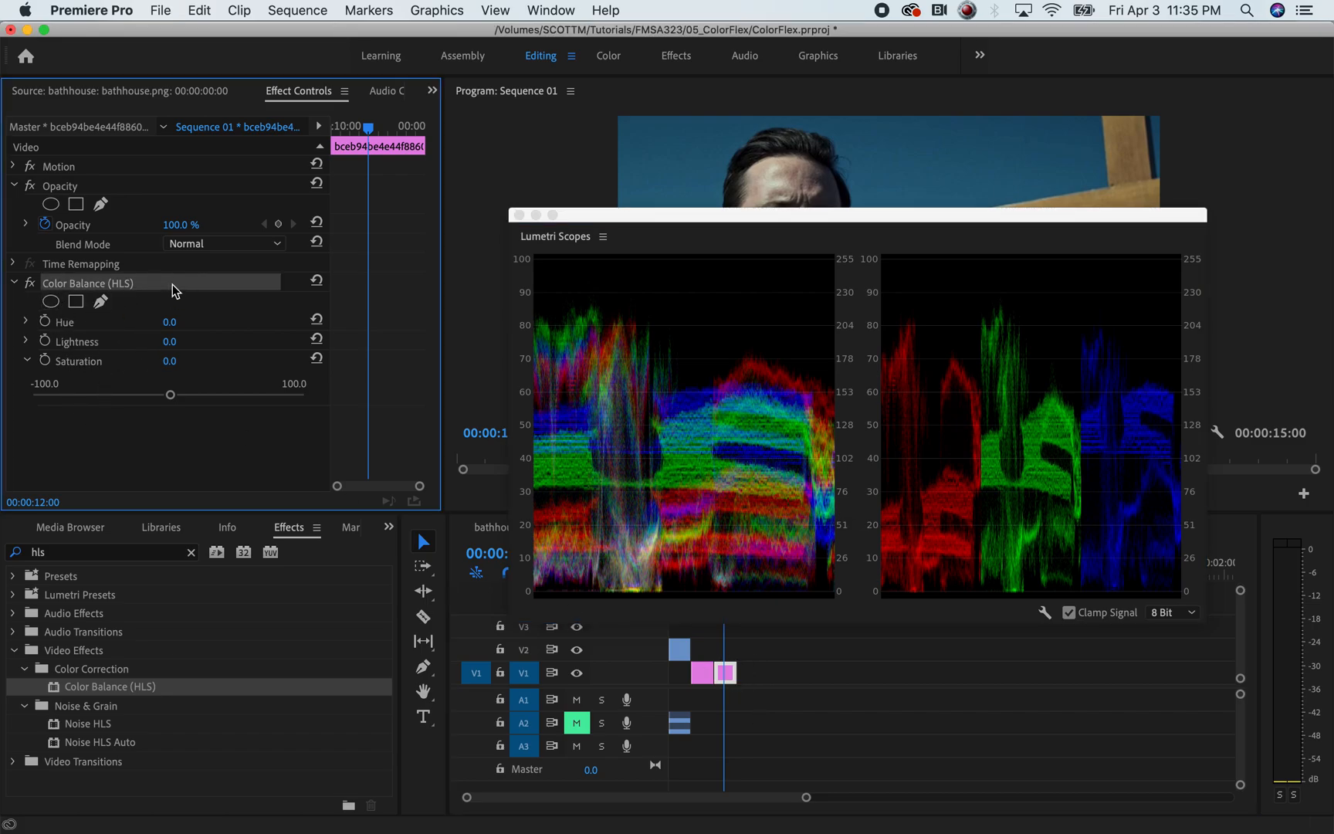
key("Delete")
Hide Waveform (RGB) so Lumetri Scopes shows only the RGB parade, and move its window off the man's face
right_click(749, 358)
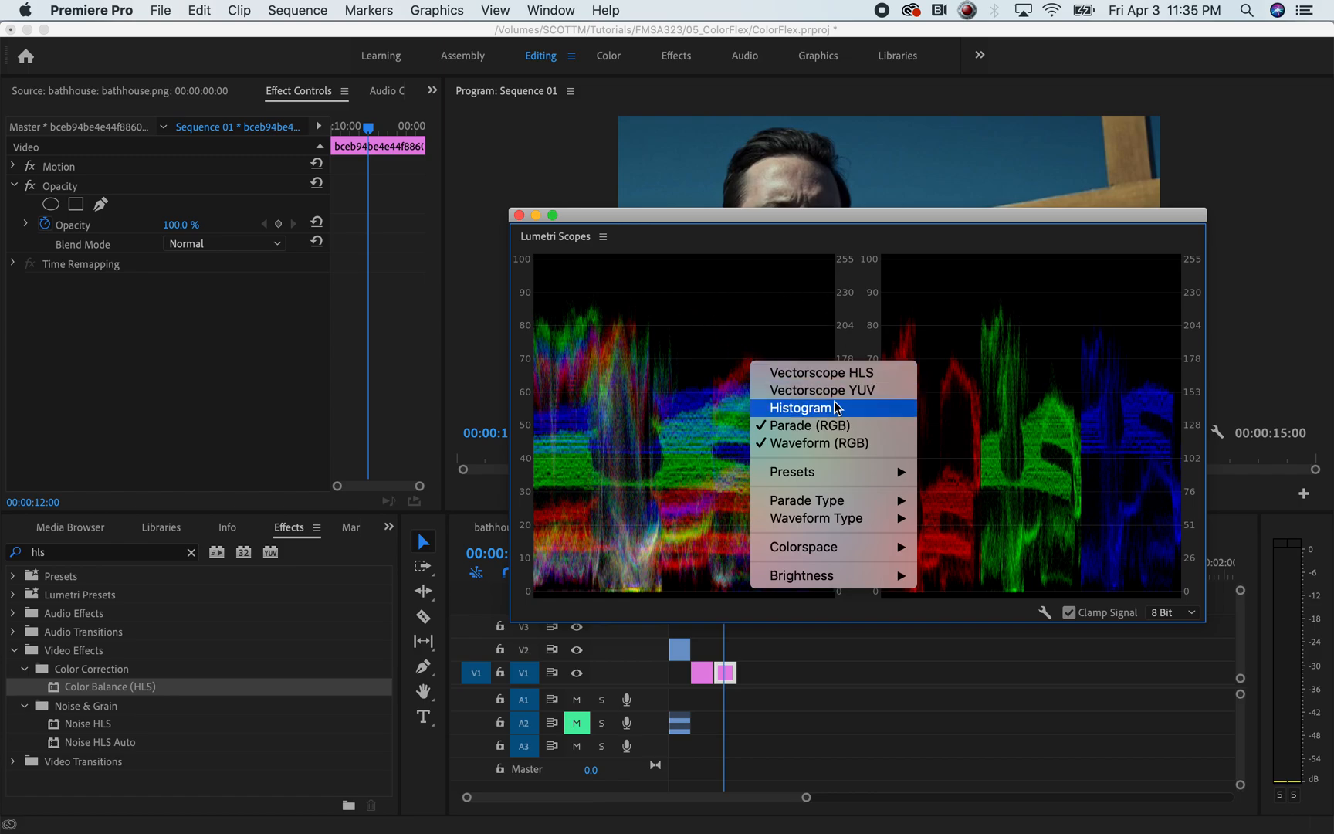
left_click(837, 442)
left_click_drag(824, 224, 676, 327)
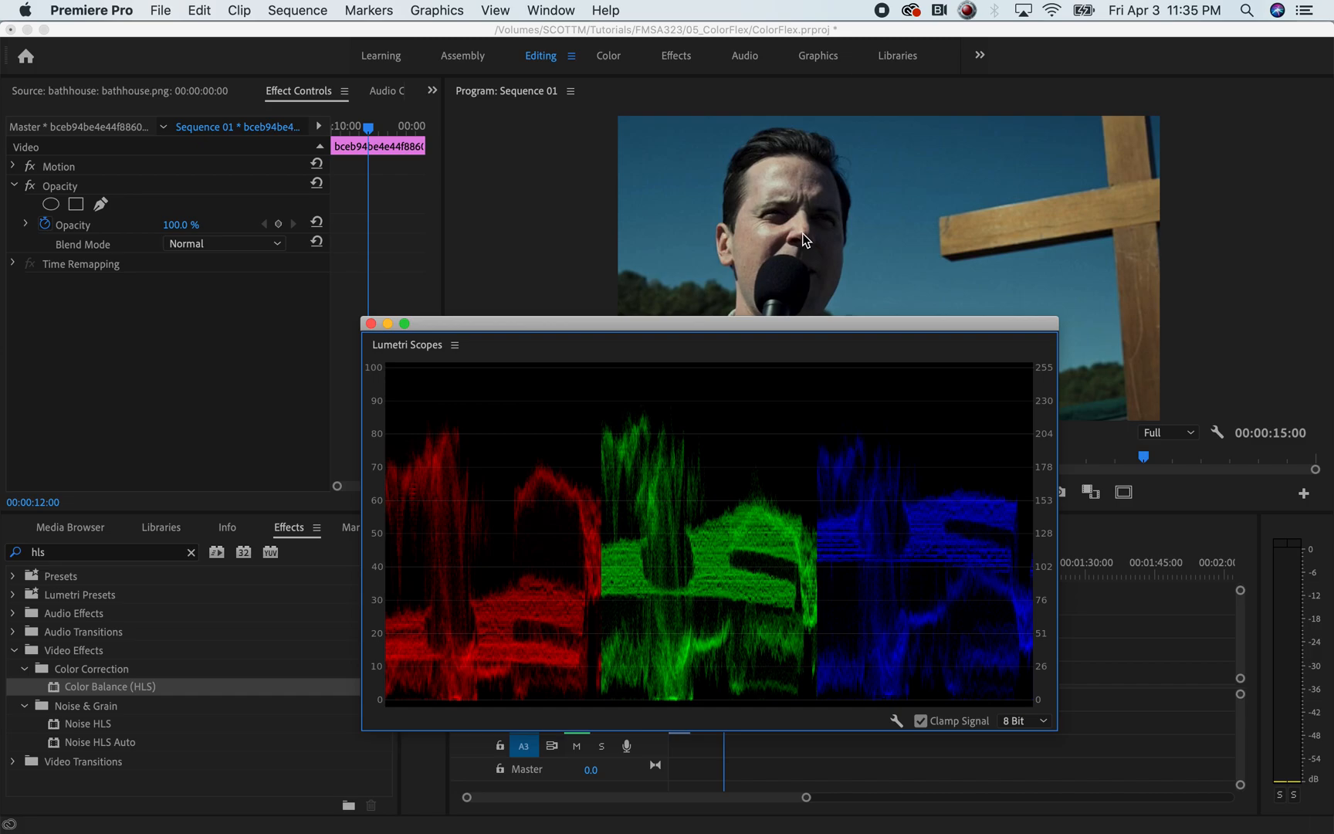
Switch to Nuke and magnify the man's face to examine the RGB values of the skin around the nose
key("super+Tab")
key("super+Tab")
key("super+Tab")
key("super+Tab")
key("super+Tab")
scroll(344, 257, "up", 5)
scroll(382, 229, "up", 10)
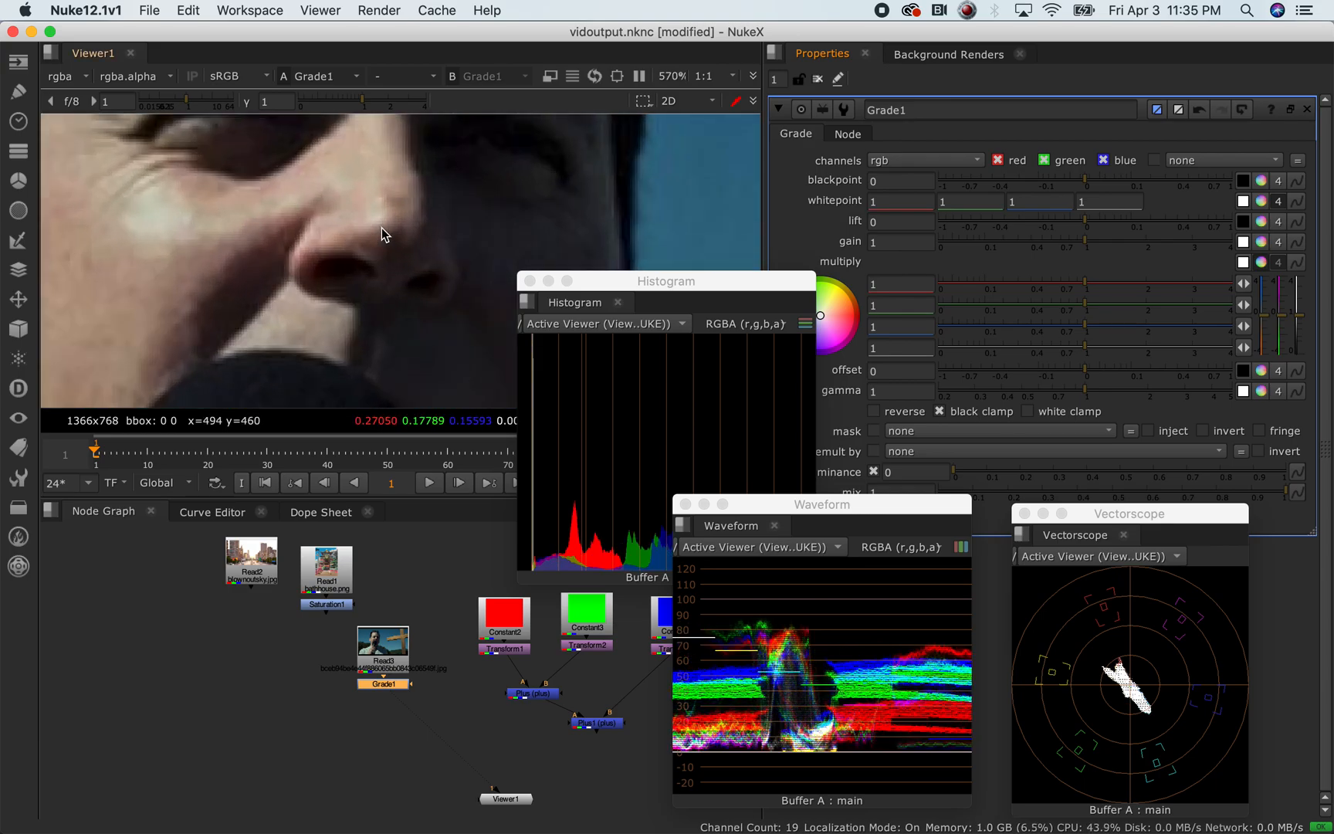
scroll(382, 199, "down", 10)
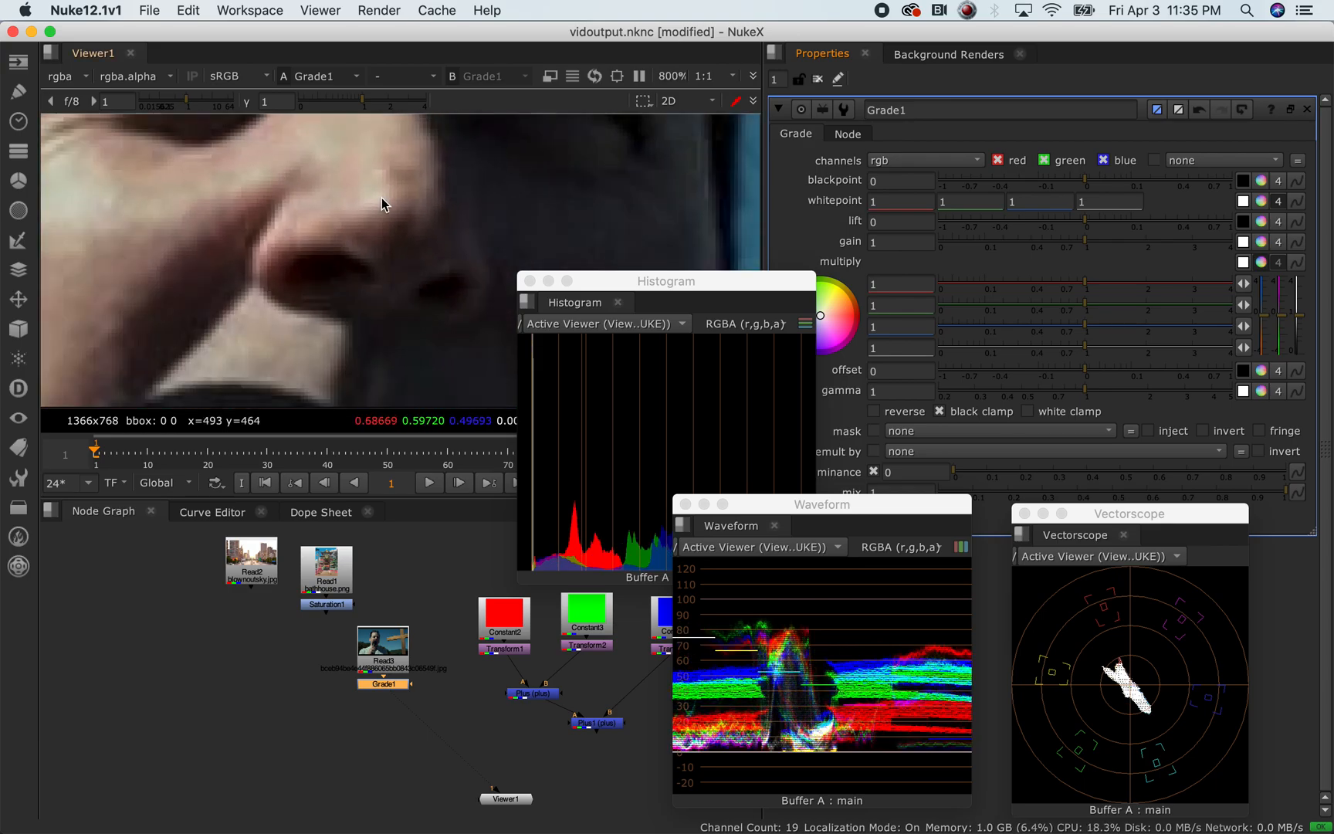
Return to Premiere Pro and reposition the Lumetri Scopes window to compare the RGB parade with the picture
key("super+Tab")
key("super+Tab")
key("super+Tab")
key("super+Tab")
key("super+Tab")
key("super+Tab")
key("super+Tab")
key("super+Tab")
key("super+Tab")
key("super+Tab")
key("super+Tab")
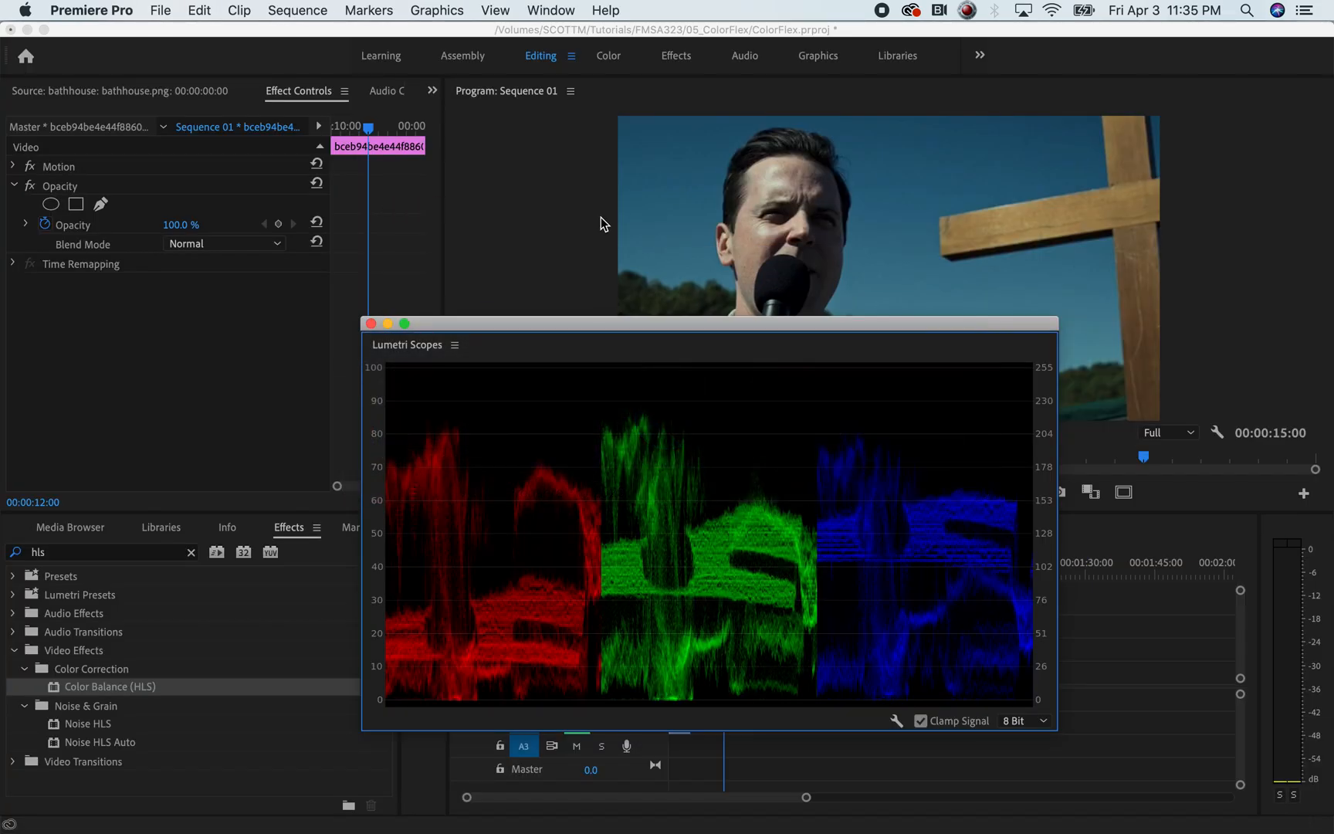
left_click_drag(703, 327, 627, 251)
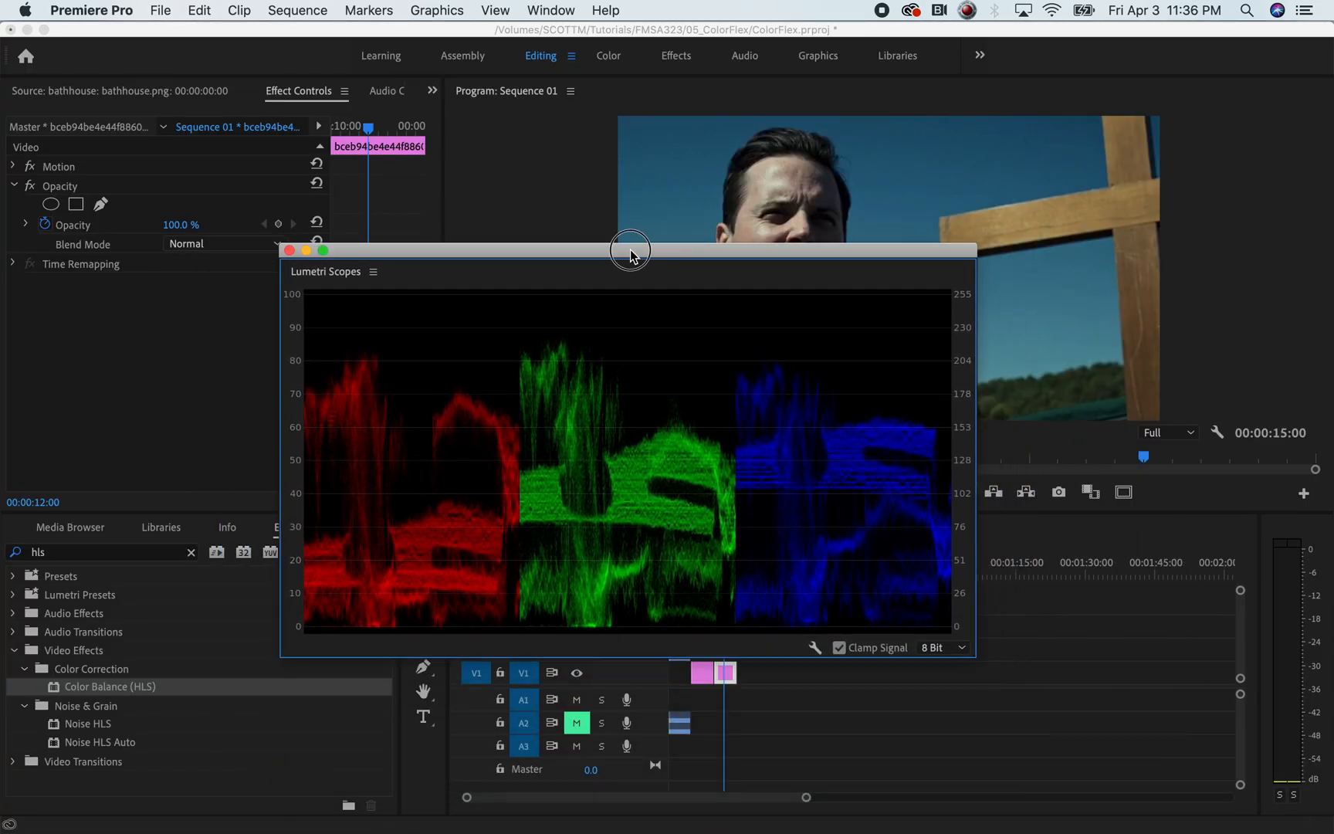
left_click_drag(828, 255, 971, 368)
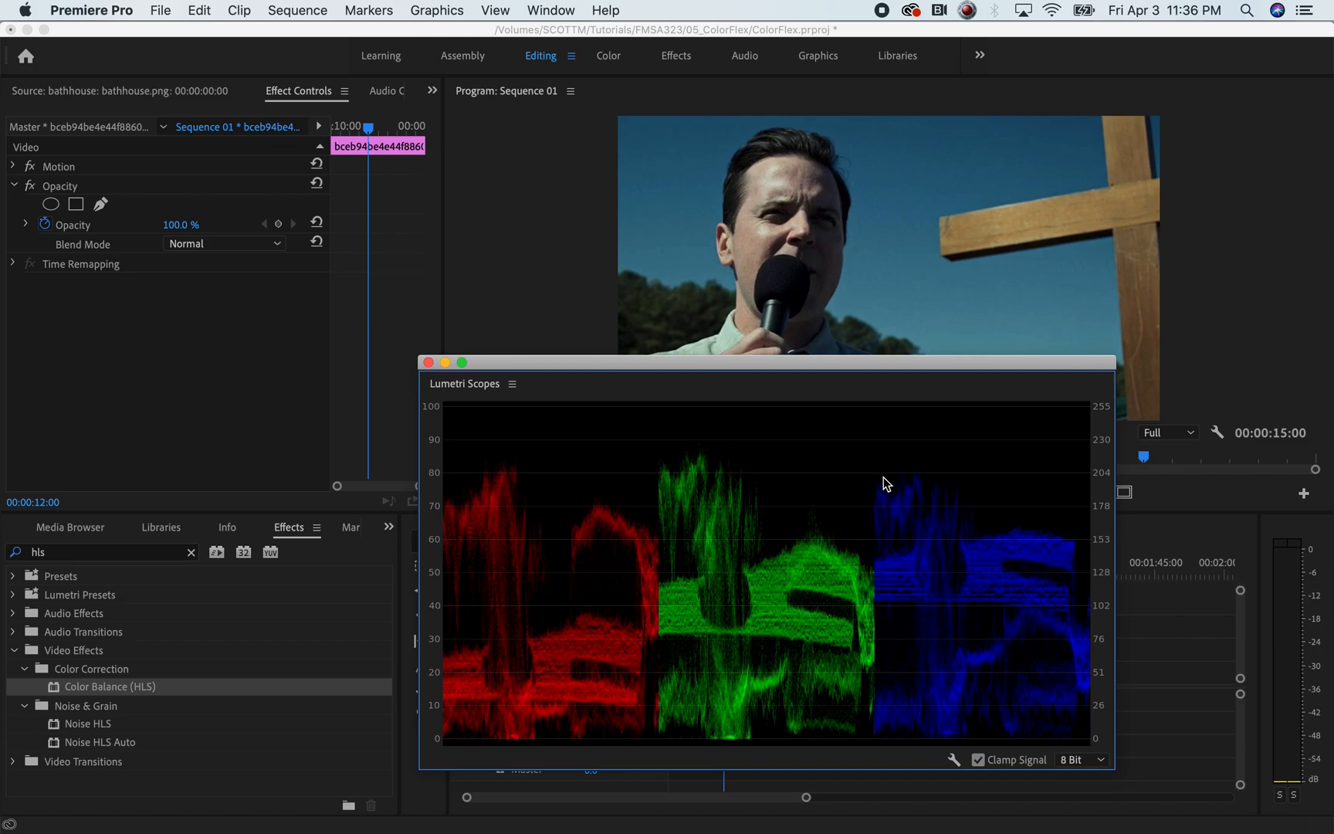
left_click_drag(943, 363, 918, 200)
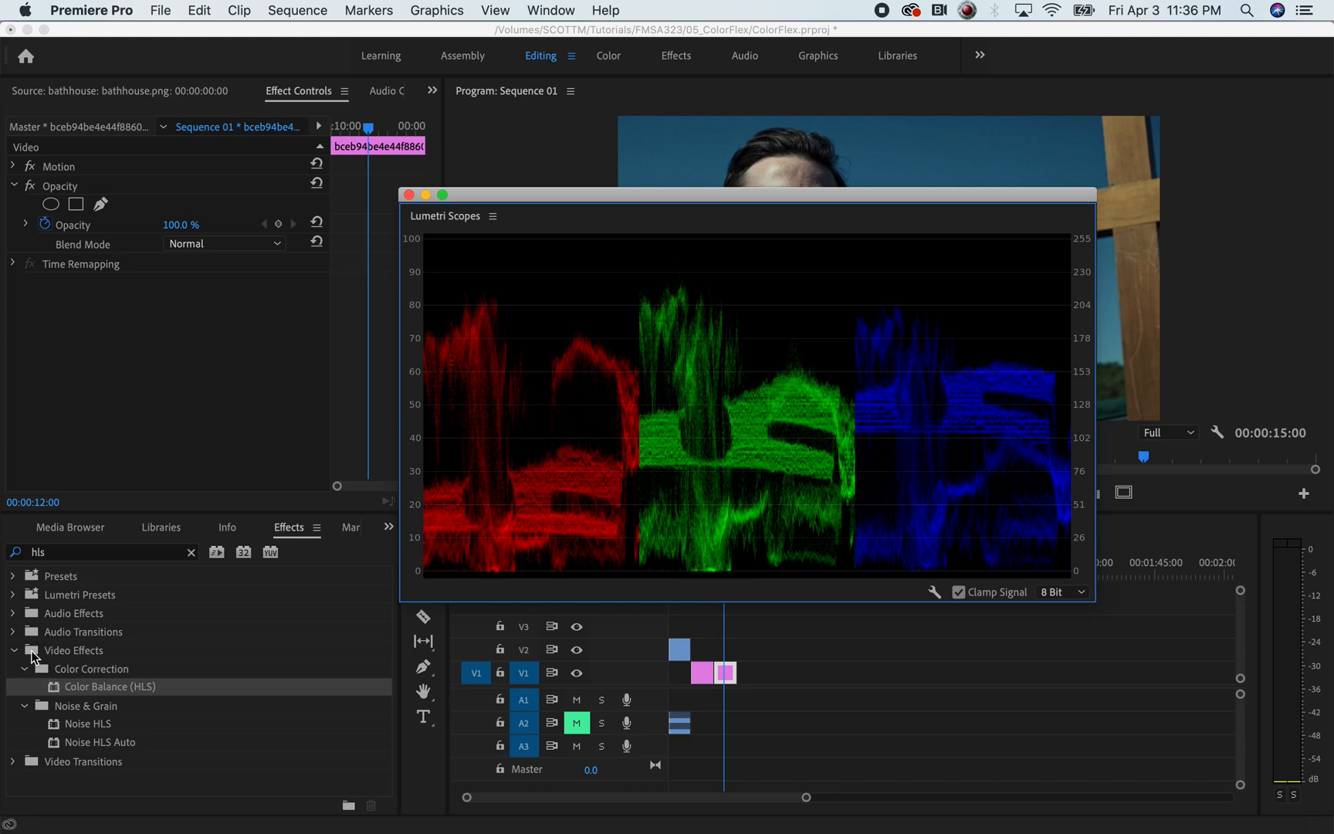
Search the effects for rgb, apply Color Balance (RGB) to the clip, and move Lumetri Scopes below the man's face
double_click(79, 554)
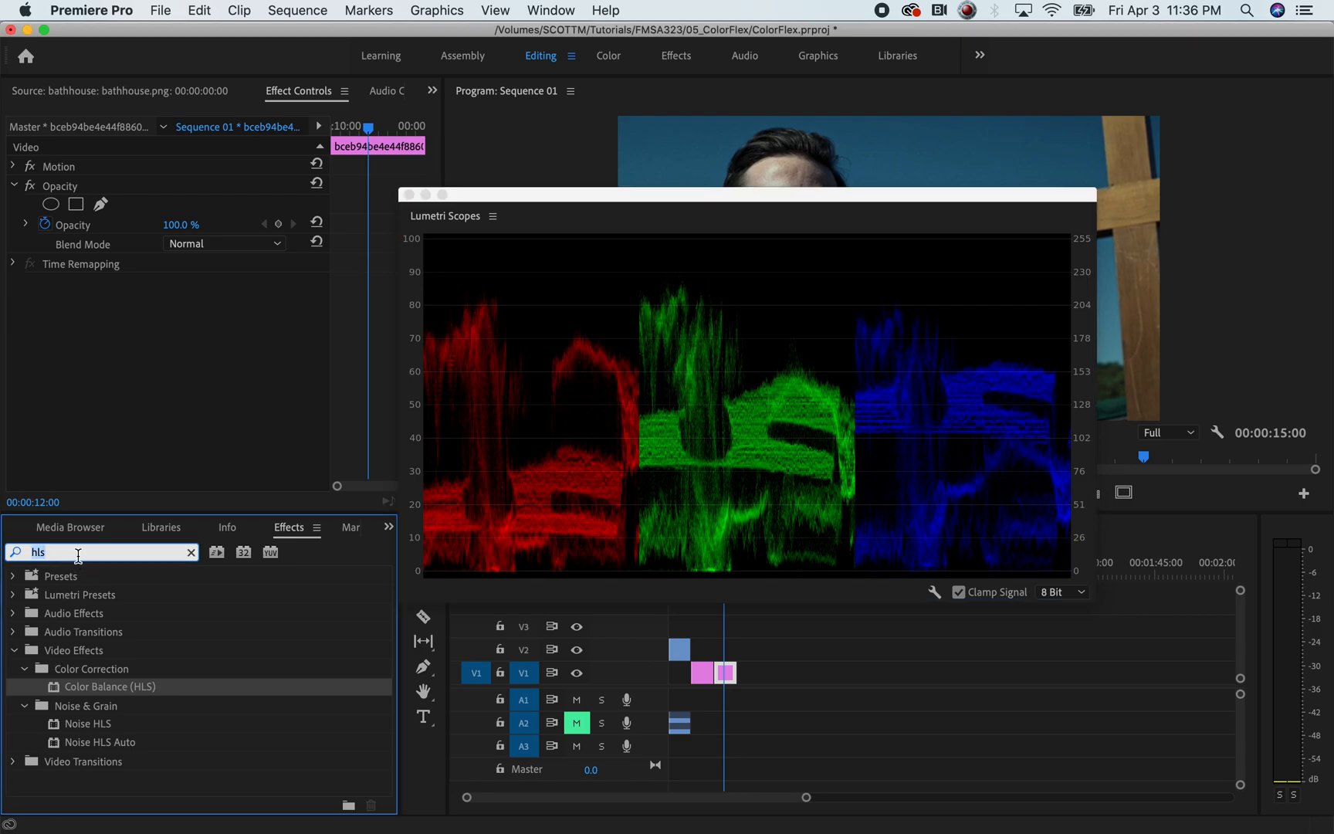
type("rgb")
left_click_drag(62, 685, 93, 424)
left_click_drag(560, 196, 614, 354)
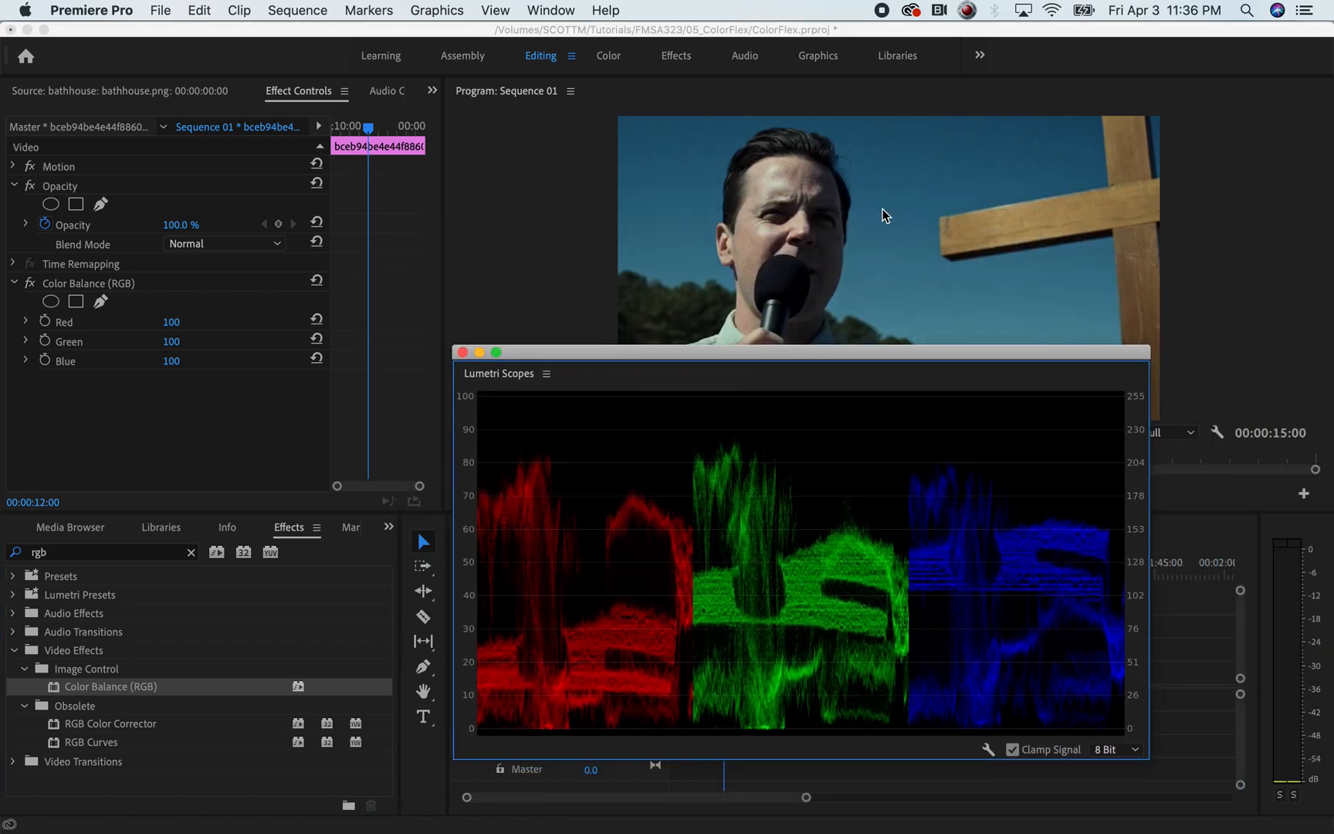
left_click_drag(837, 352, 847, 419)
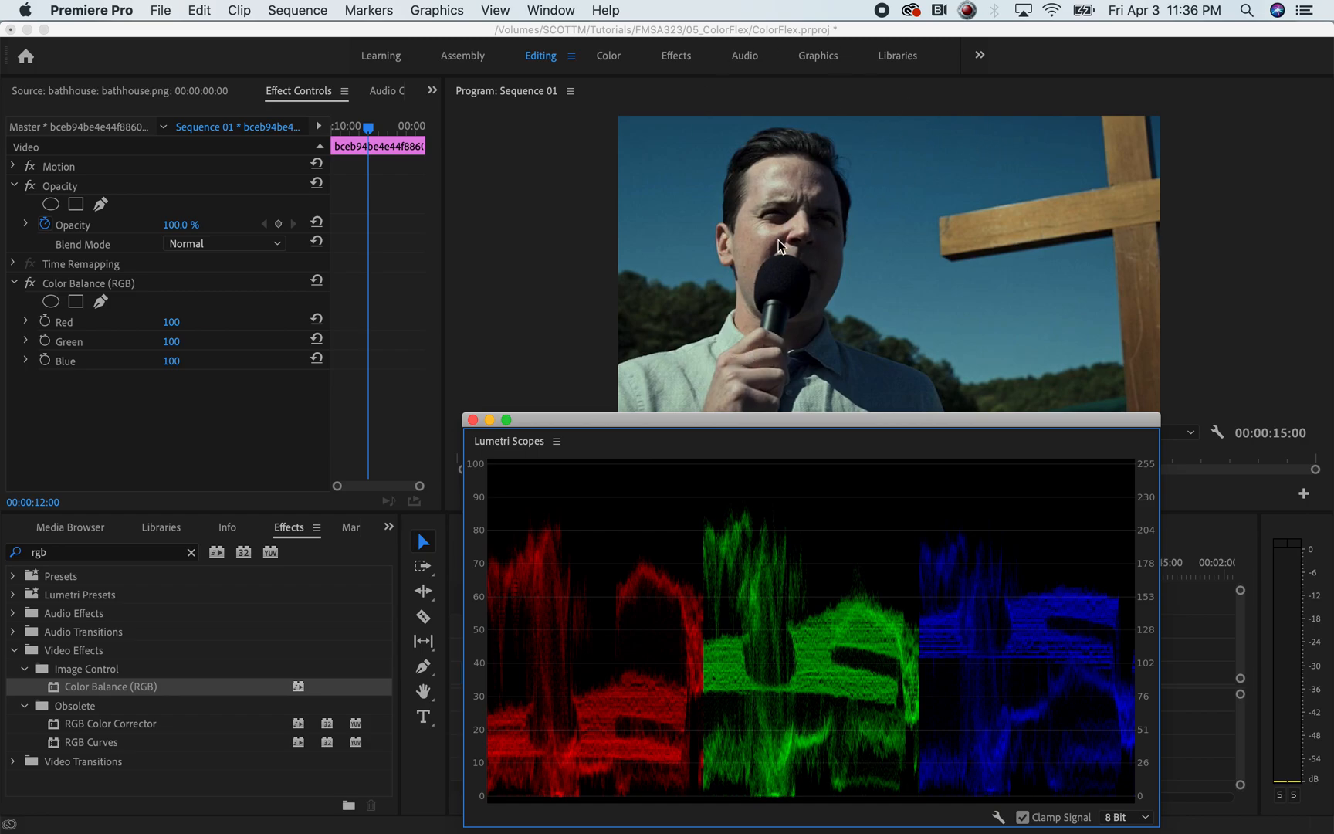
mouse_move(817, 423)
left_mouse_down()
mouse_move(834, 411)
mouse_move(826, 427)
left_mouse_up()
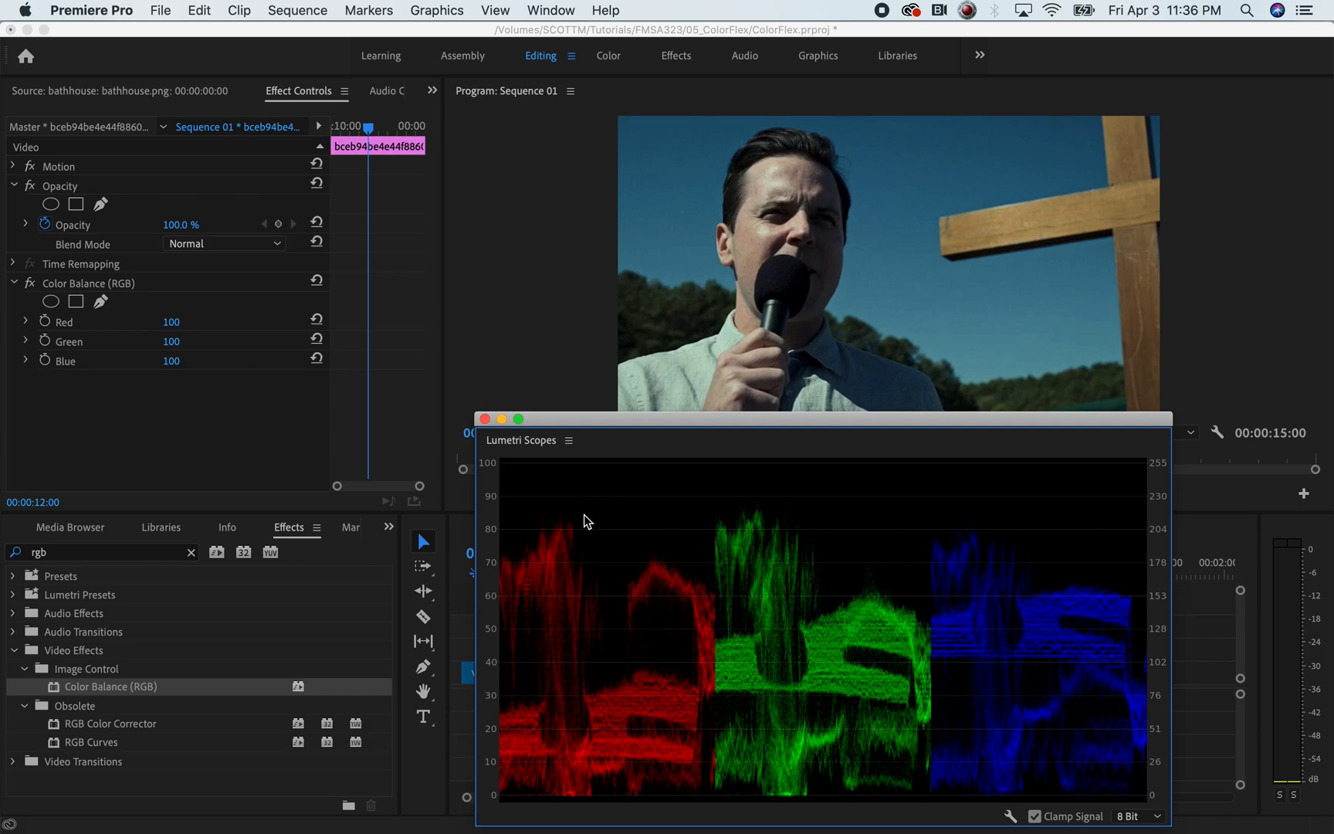
Switch to Nuke, view the output of the Plus1 node, and fit the overlapping color rectangles in the viewer
key("super+Tab")
key("super+Tab")
key("super+Tab")
key("super+Tab")
key("super+Tab")
key("super+Tab")
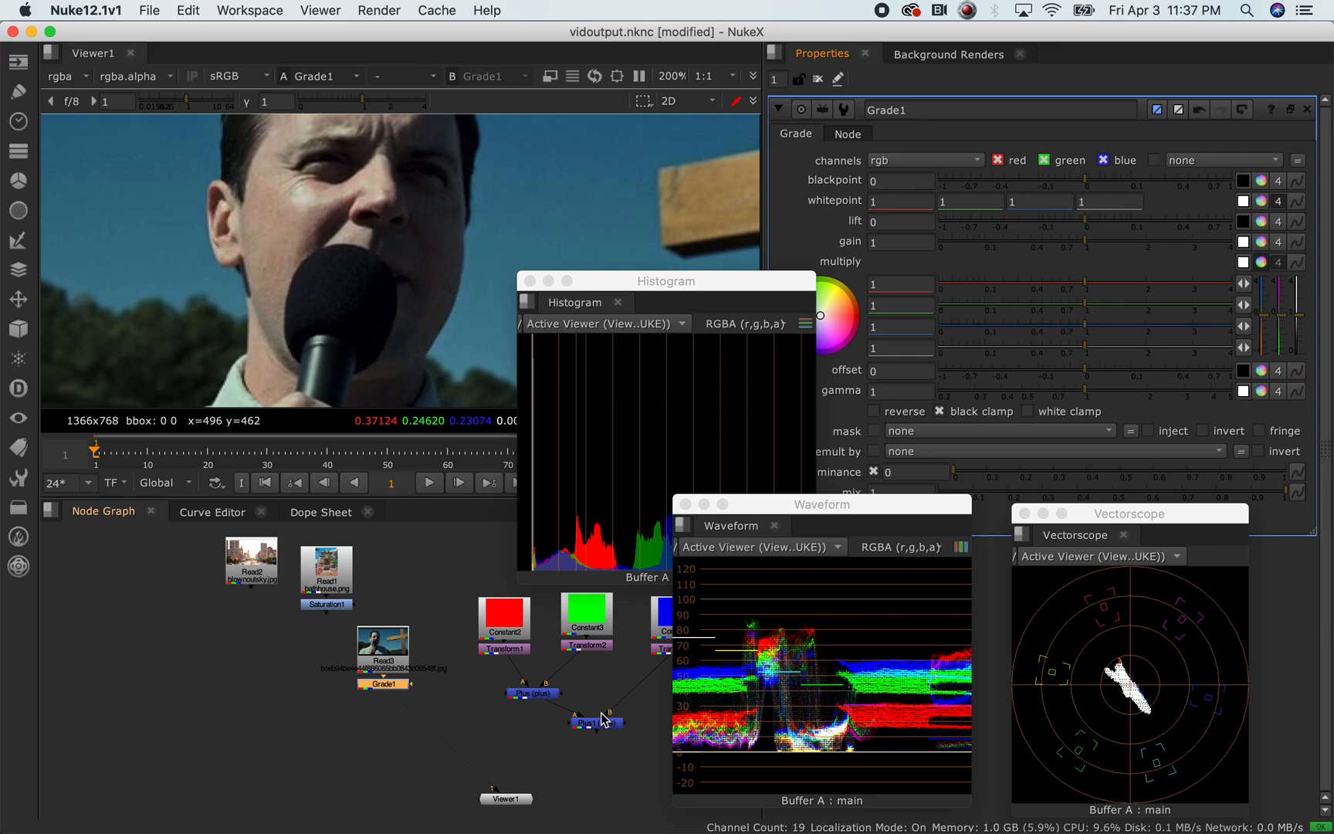
left_click(607, 729)
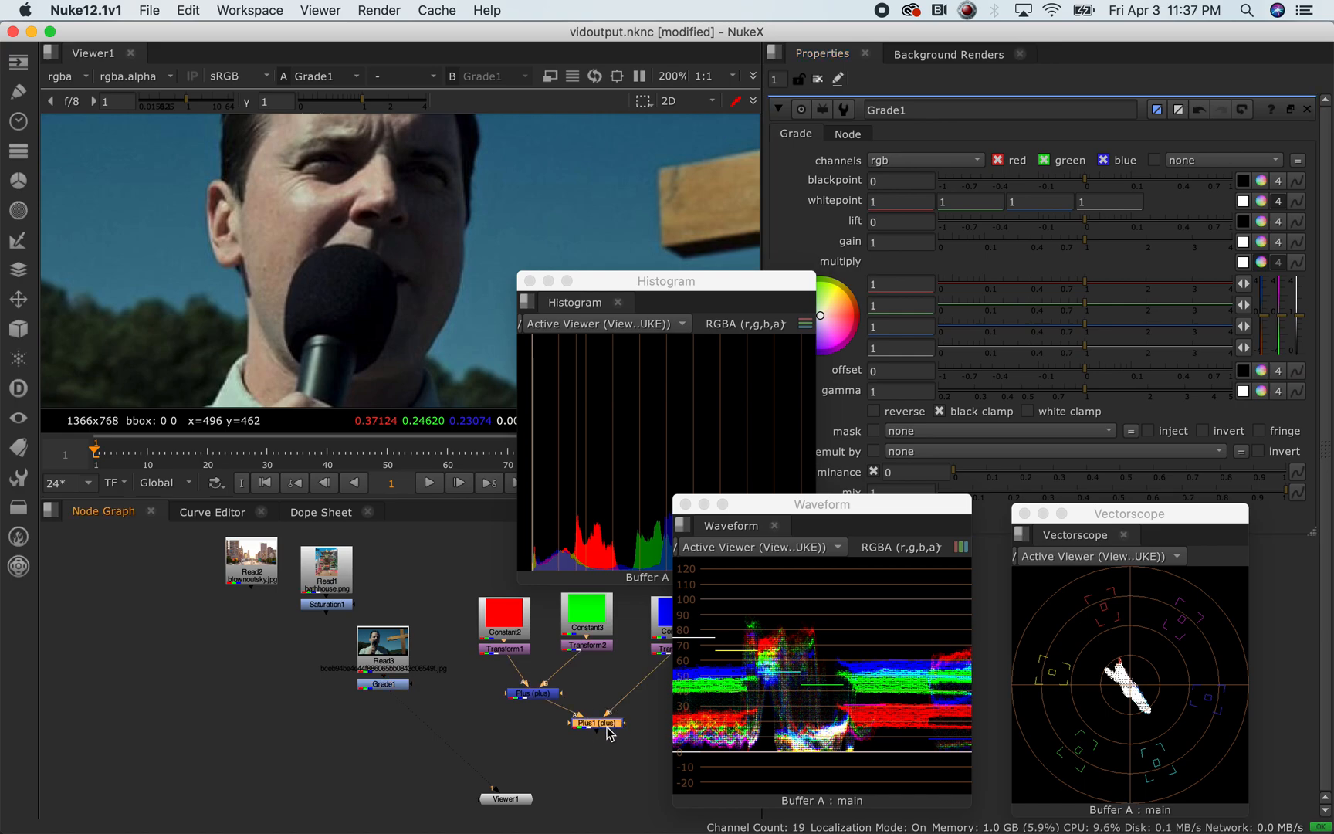
key("1")
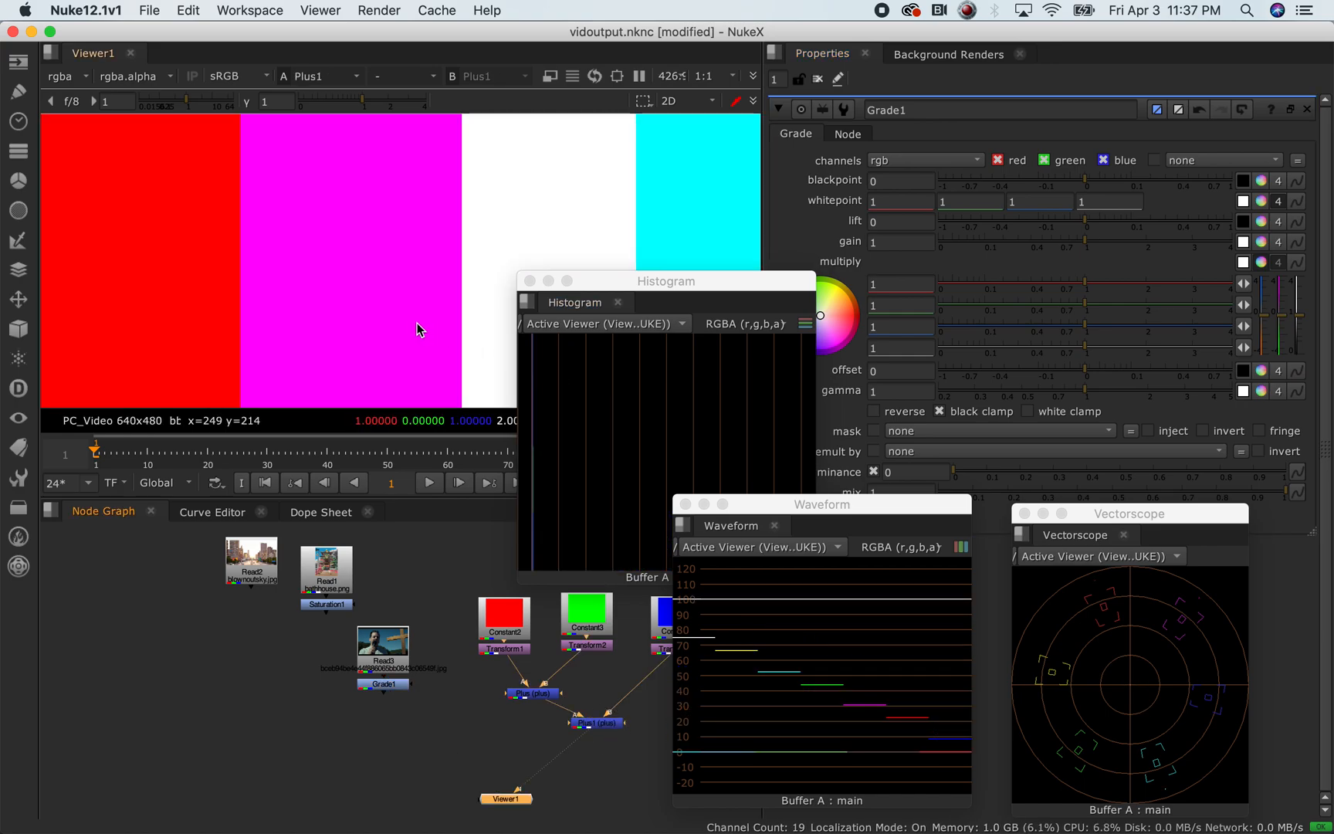
scroll(418, 321, "down", 2)
key("f")
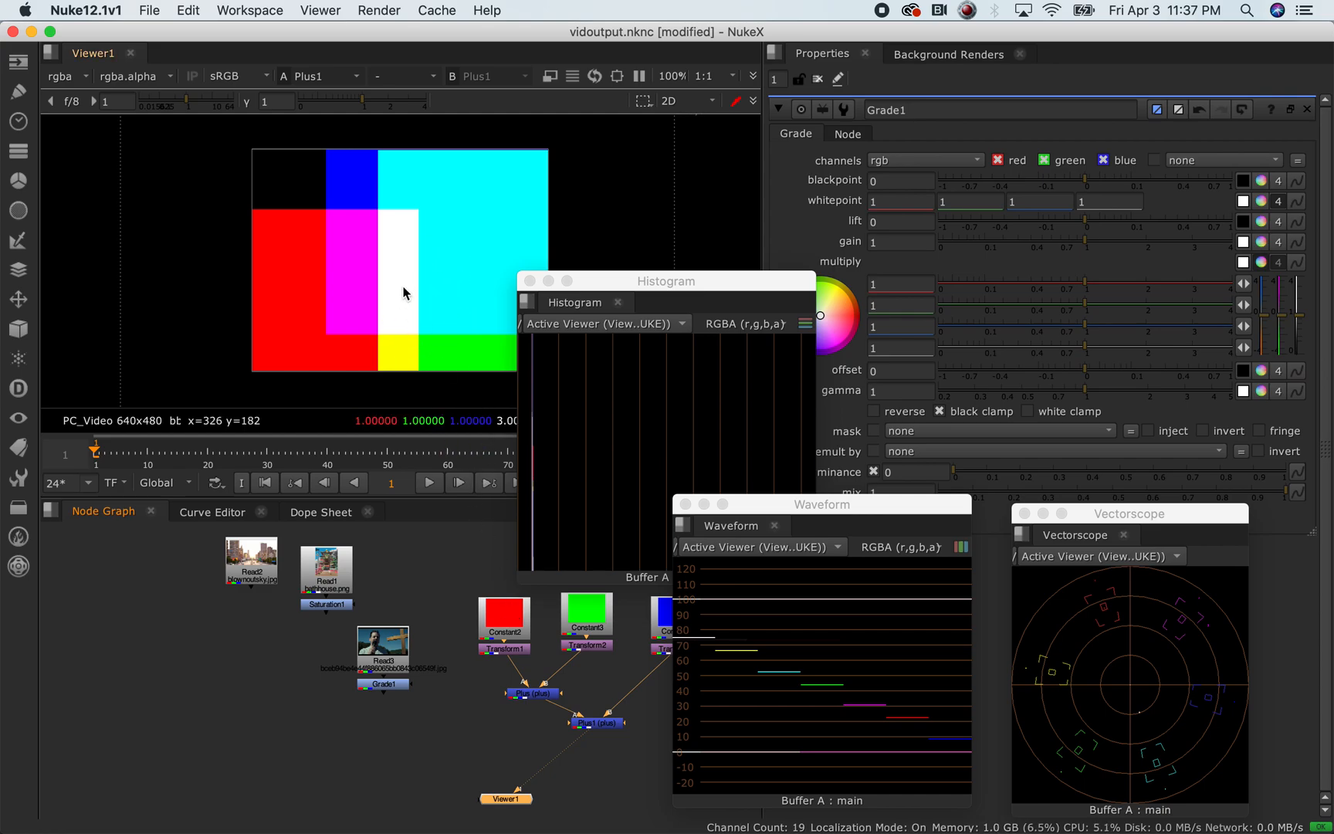
Back in Premiere Pro, set Color Balance (RGB) blue to 107 and red to 103, then move the scopes clear of the picture
key("super+Tab")
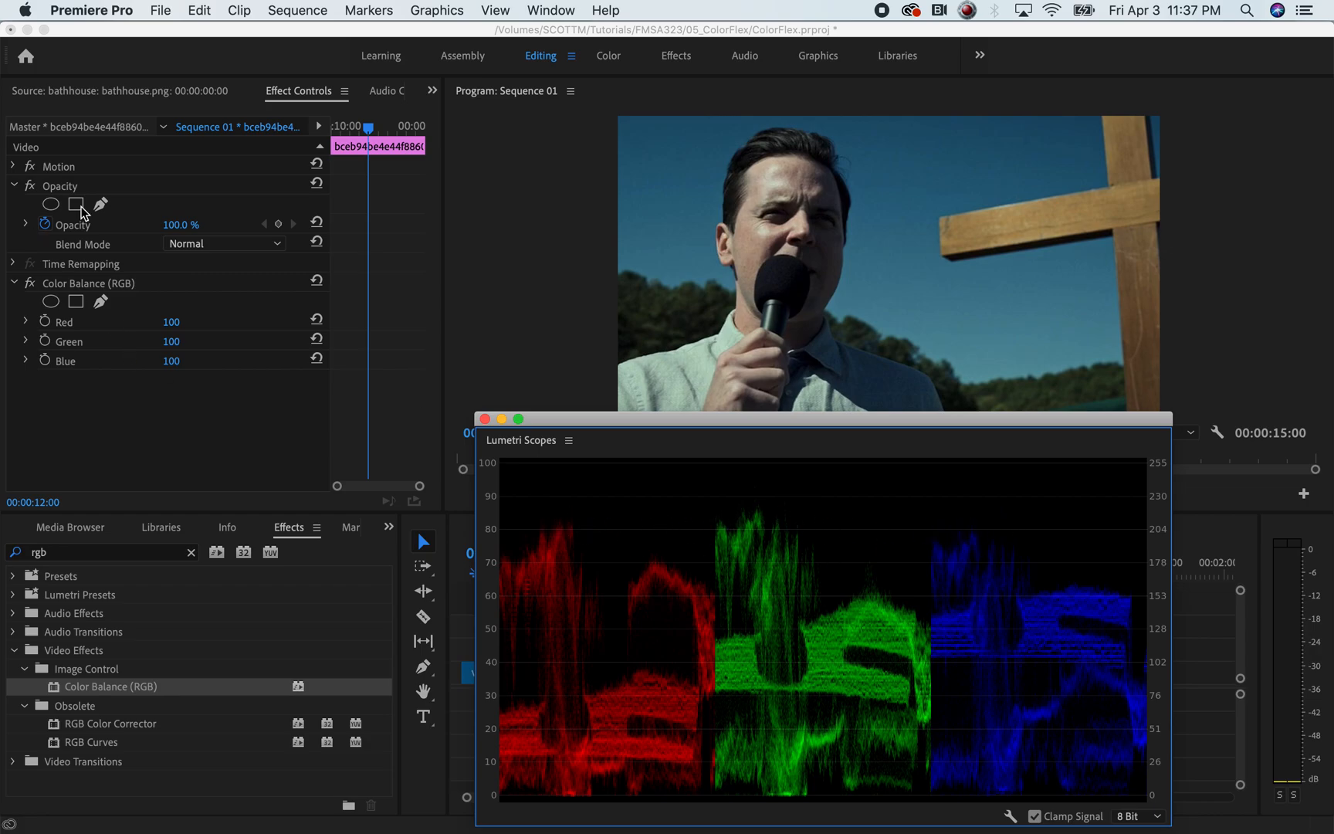
left_click(26, 361)
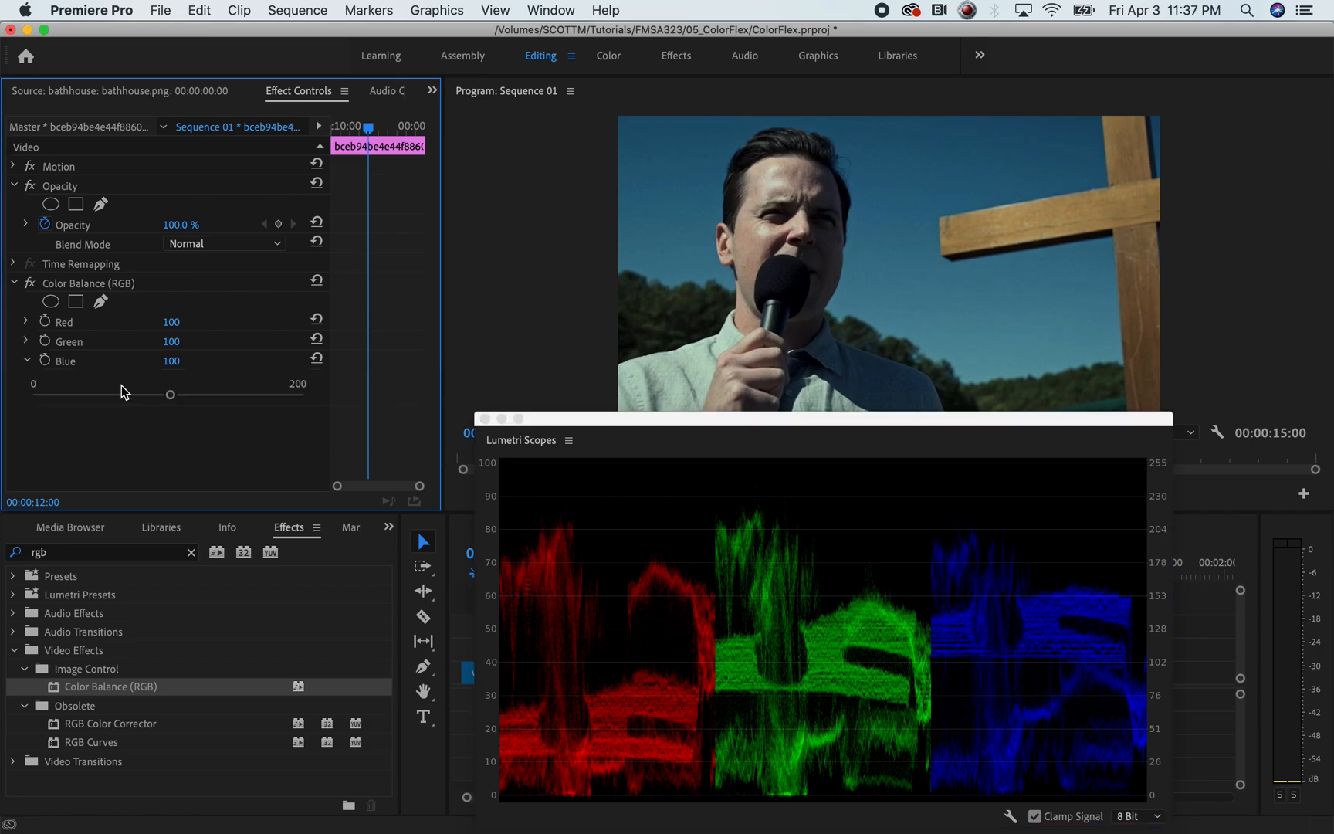
left_click_drag(168, 395, 180, 398)
left_click(25, 321)
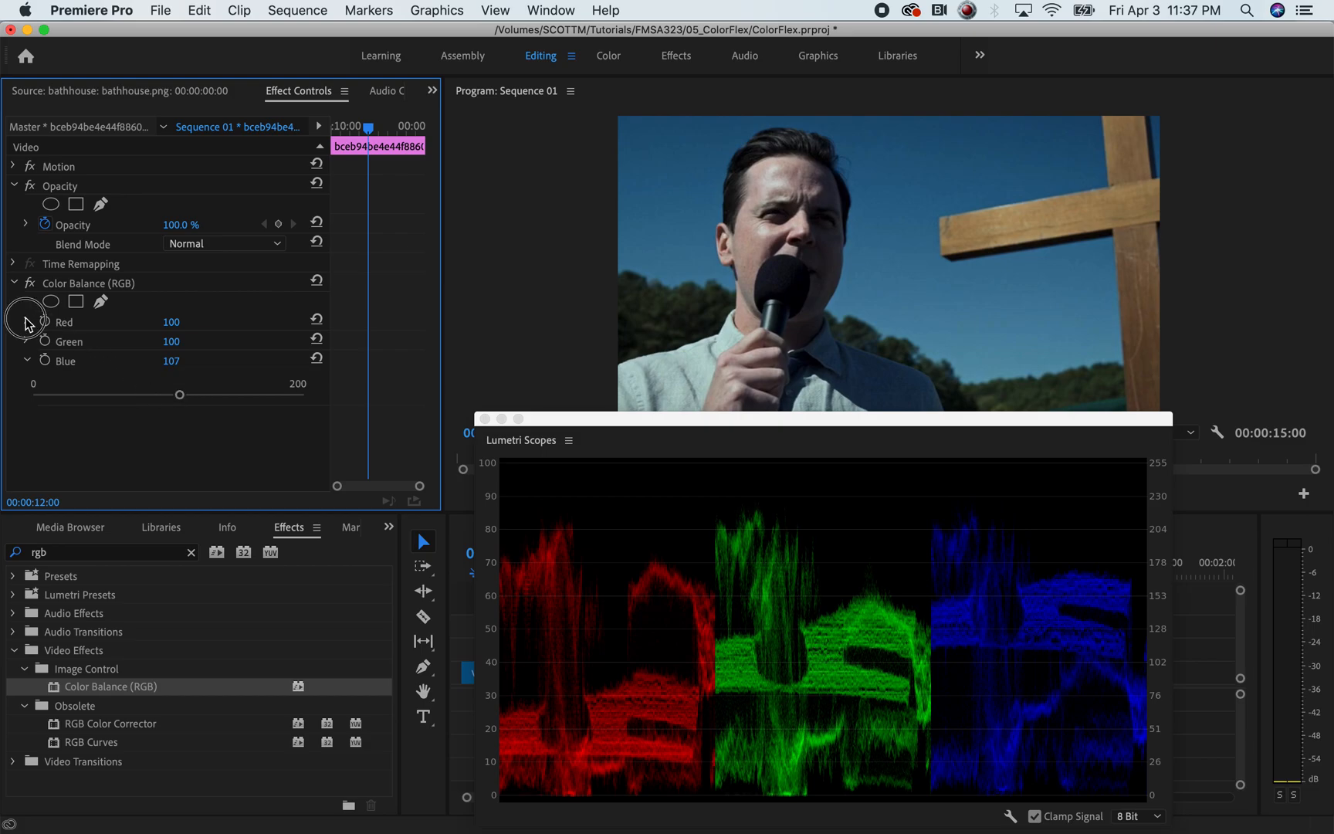
left_click_drag(170, 363, 175, 355)
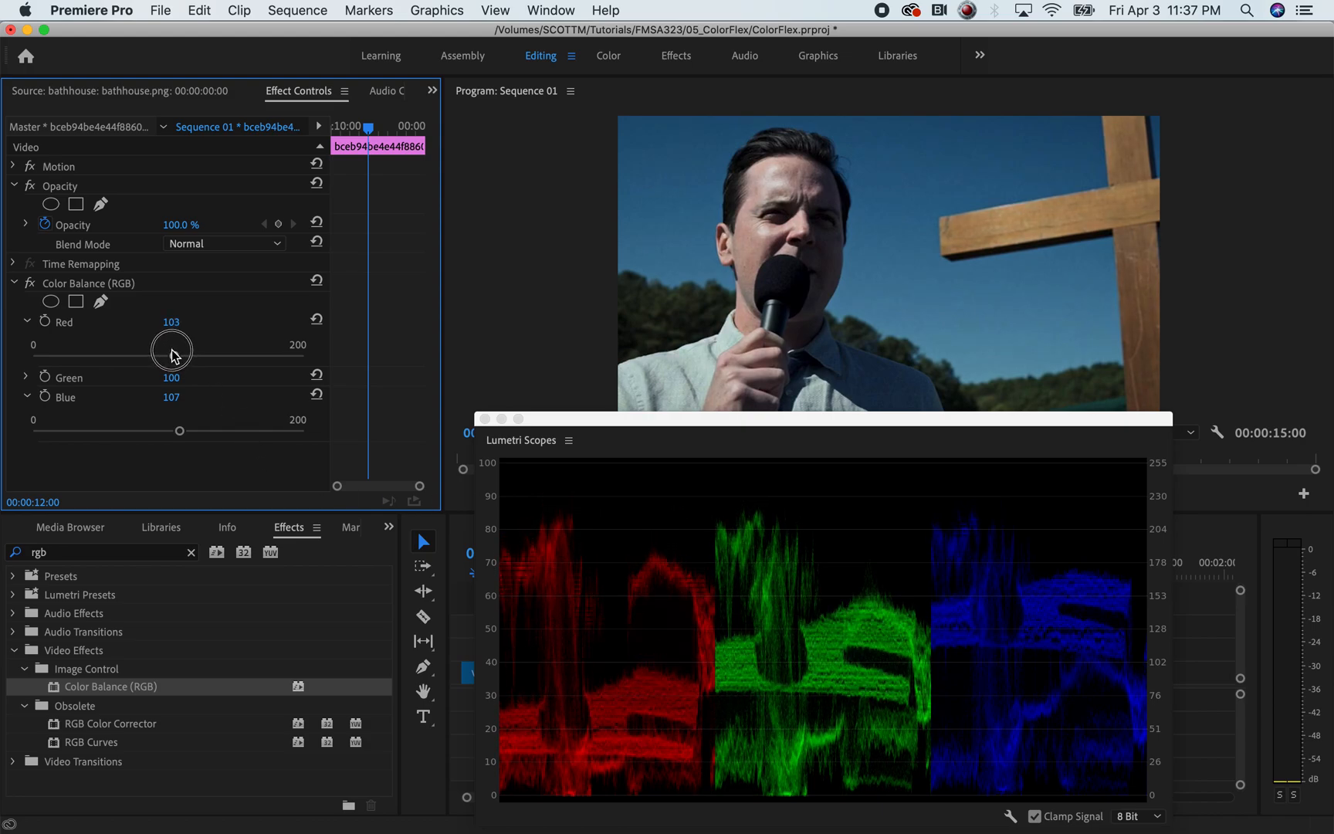
left_click_drag(599, 421, 525, 442)
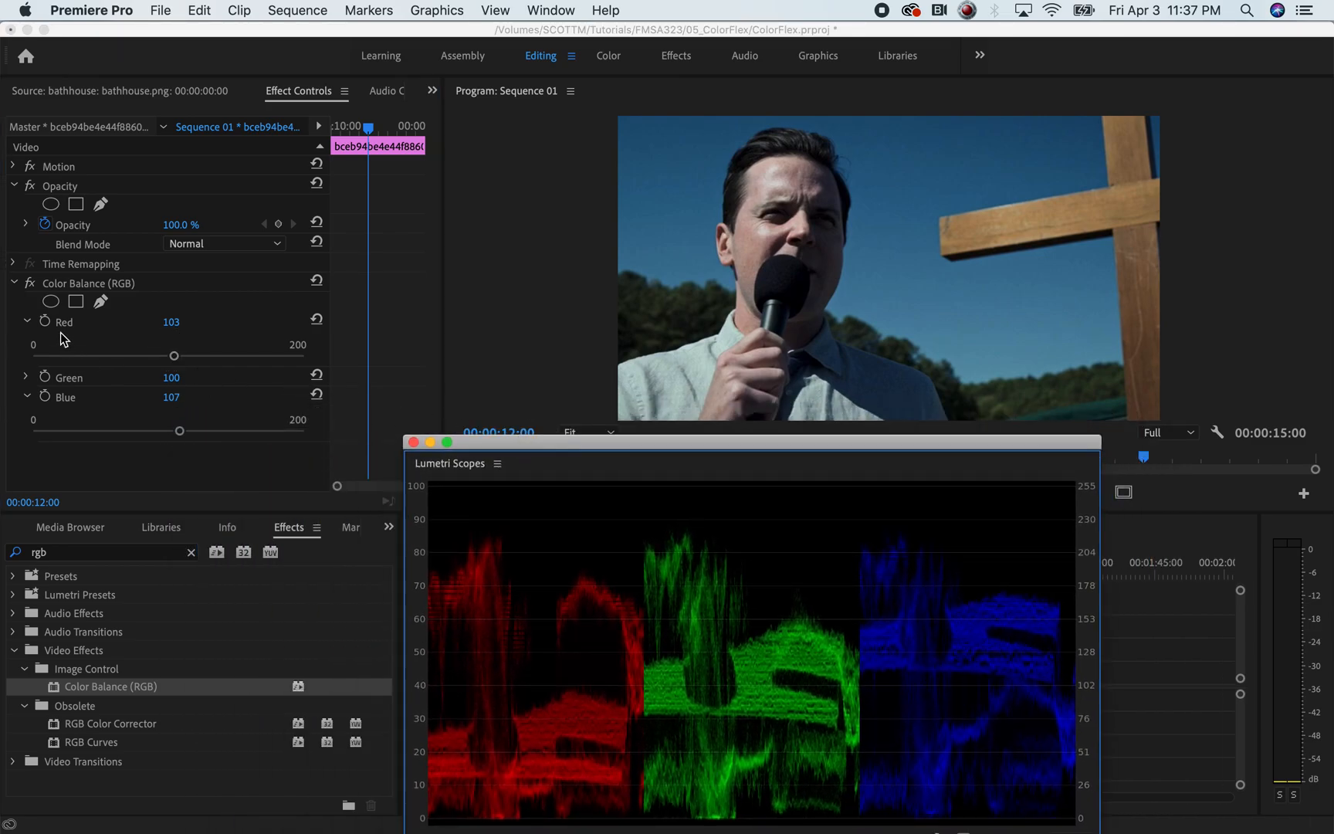
Switch Color Balance (RGB) off and on three times to compare the clip, leave it enabled, and raise the Lumetri Scopes window
left_click(31, 286)
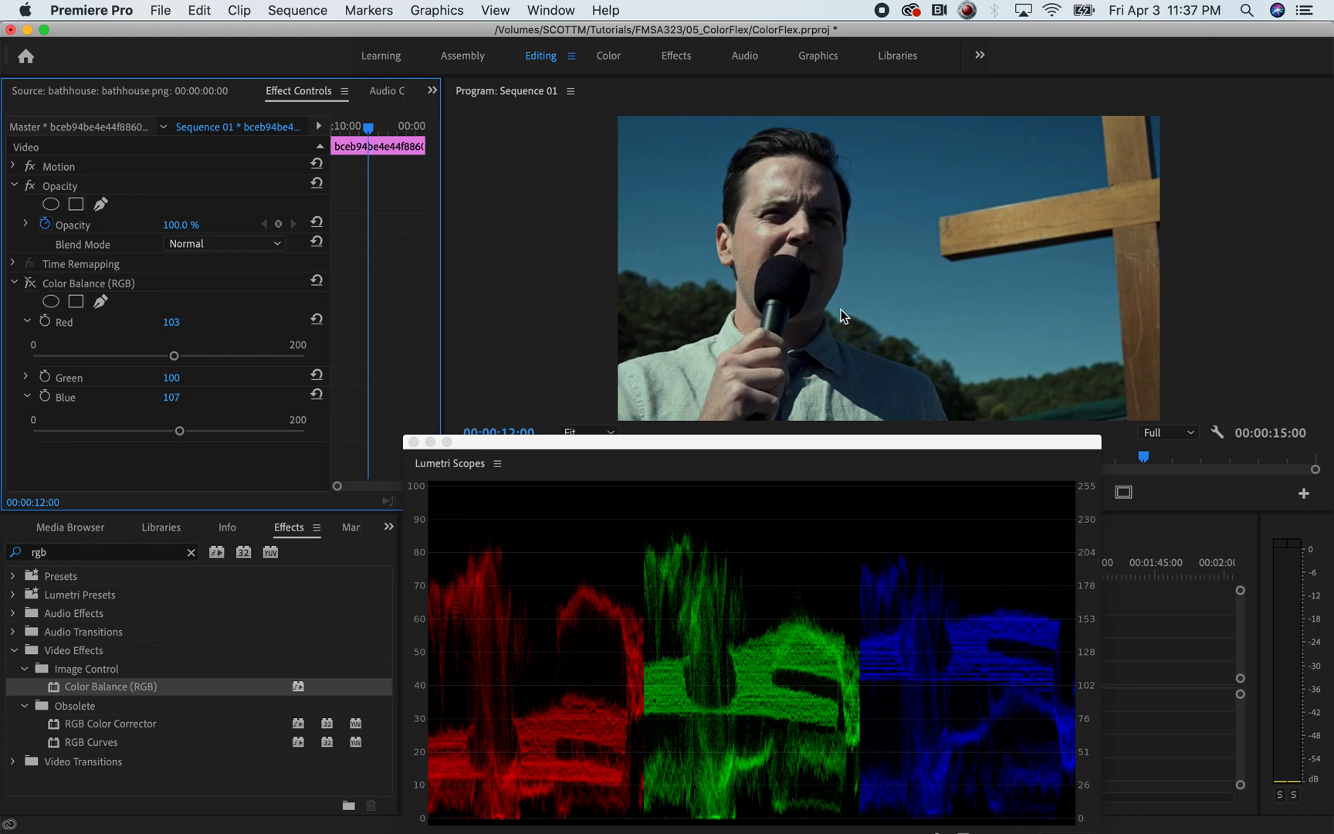
left_click(31, 286)
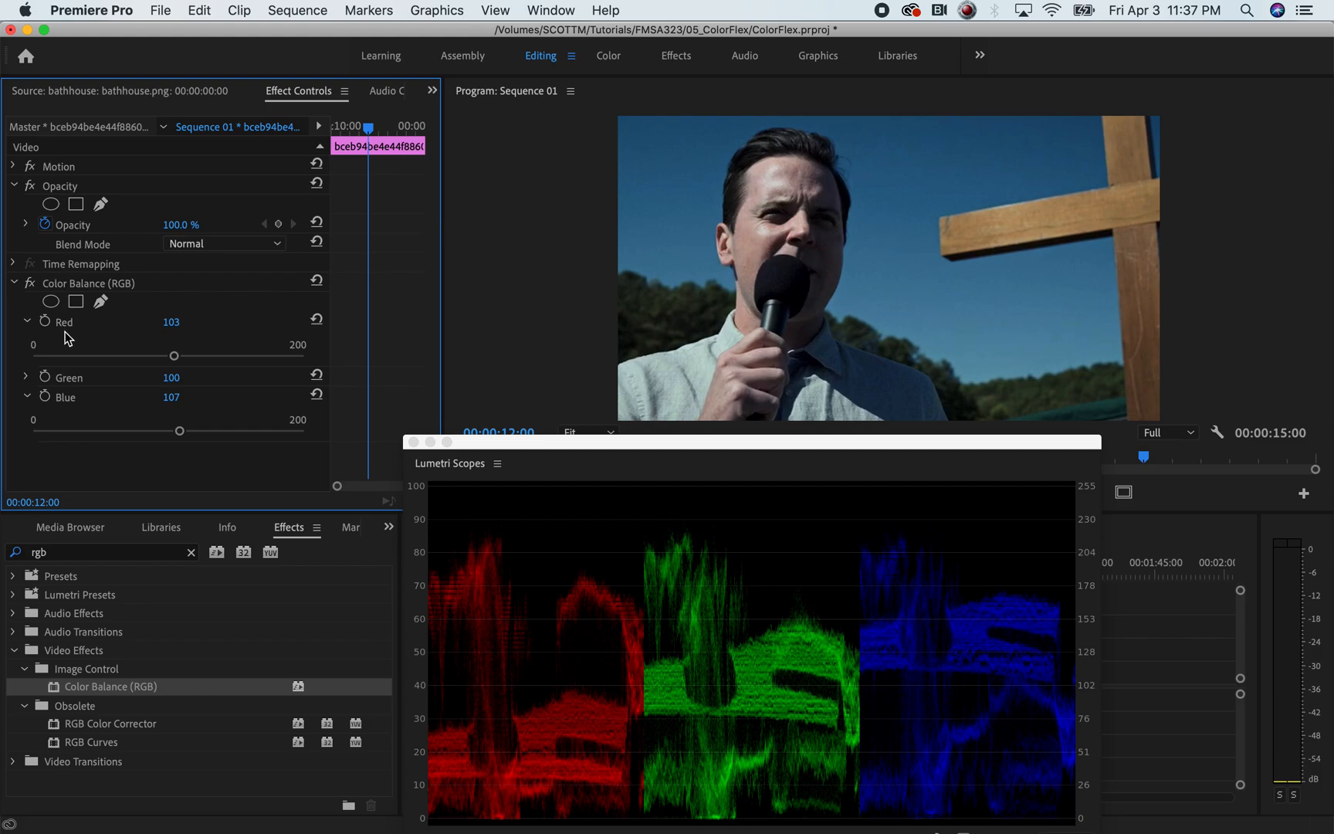
left_click(31, 285)
left_click(31, 286)
left_click(30, 283)
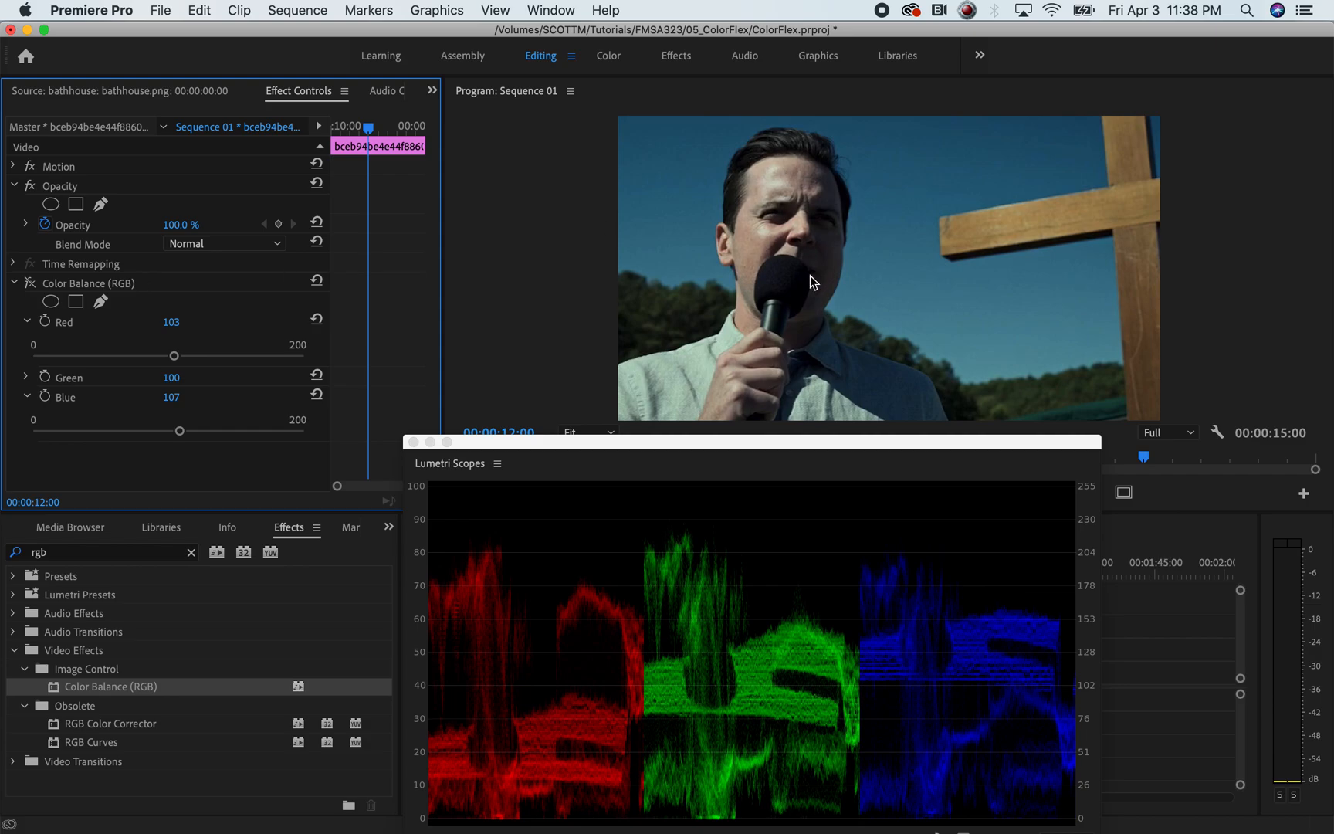
left_click(30, 283)
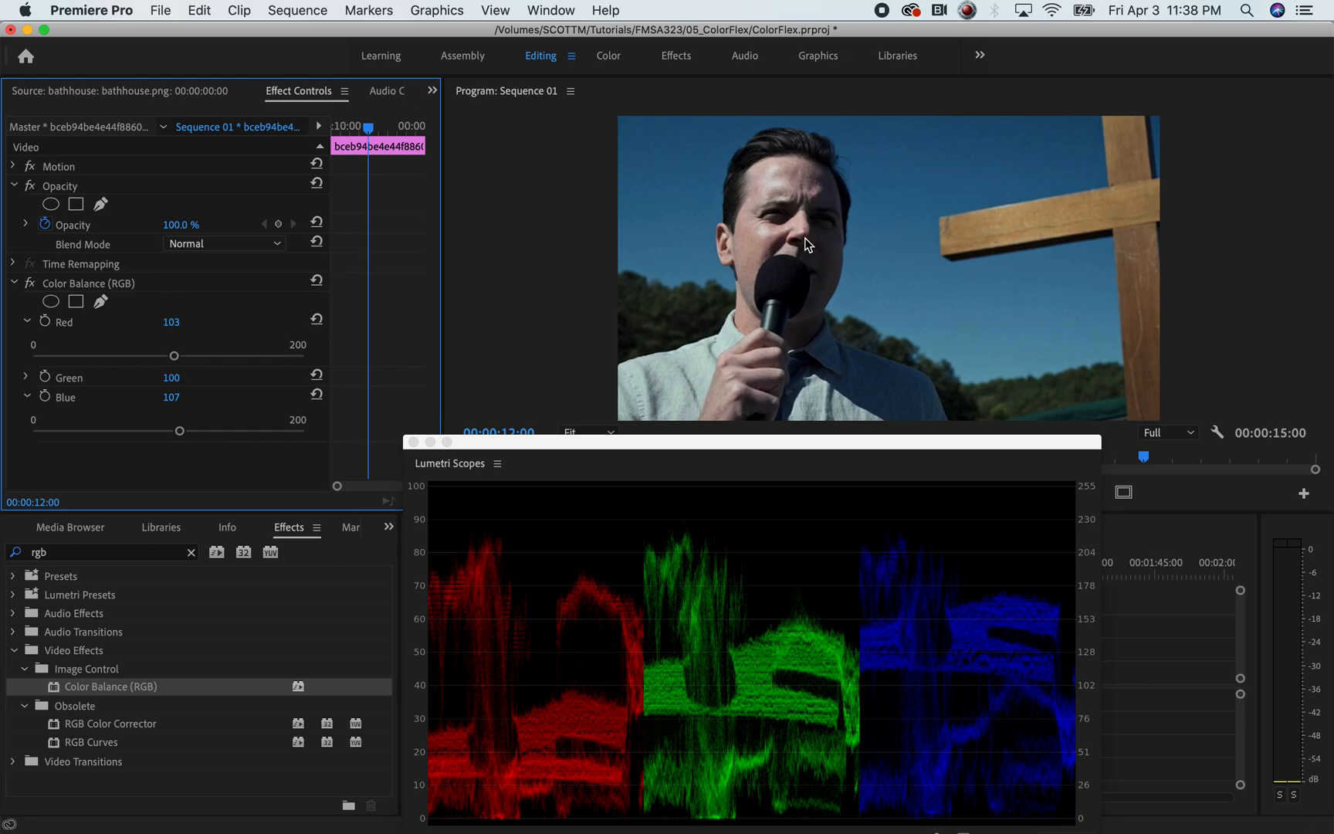
left_click_drag(803, 445, 829, 332)
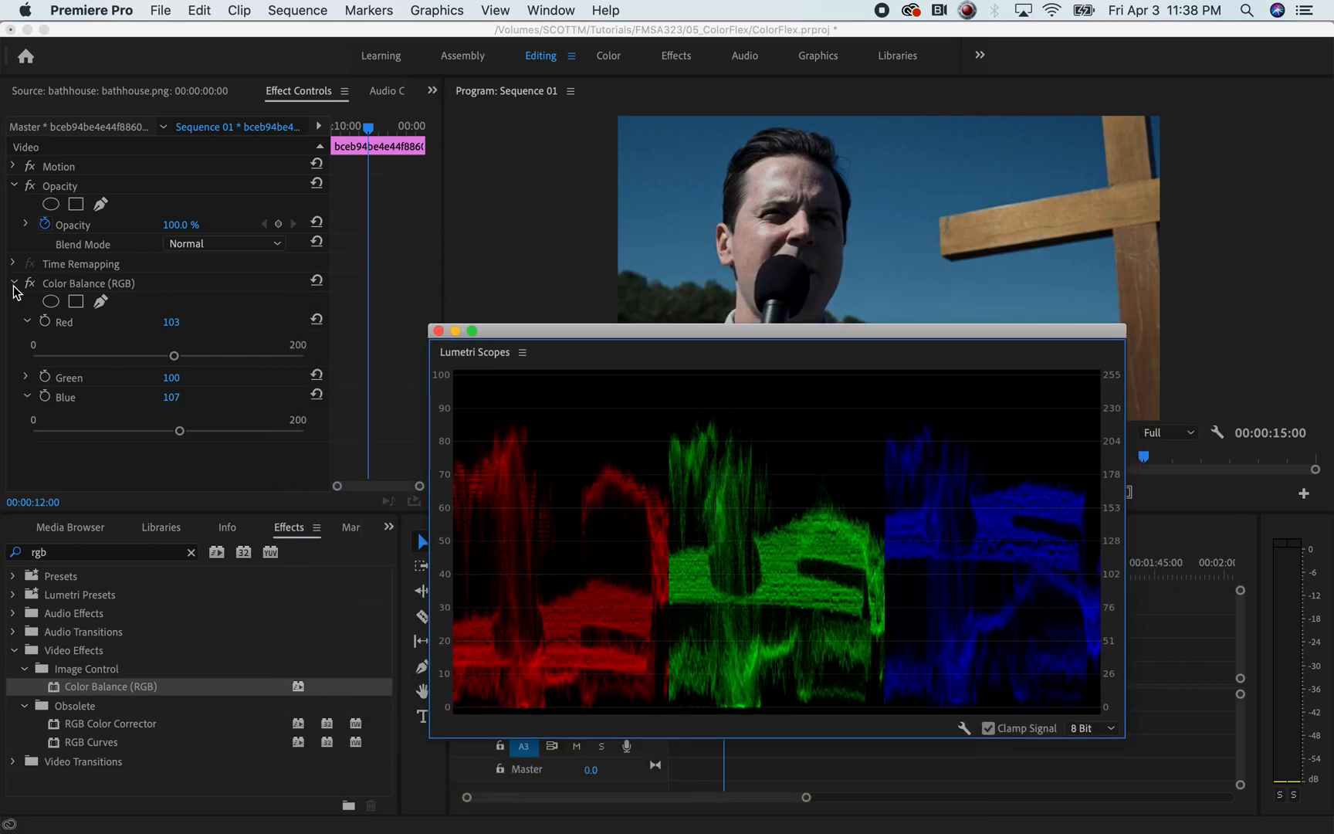
Collapse the Color Balance (RGB) settings, search the effects for lumetri col, and apply Lumetri Color to the clip
left_click(14, 284)
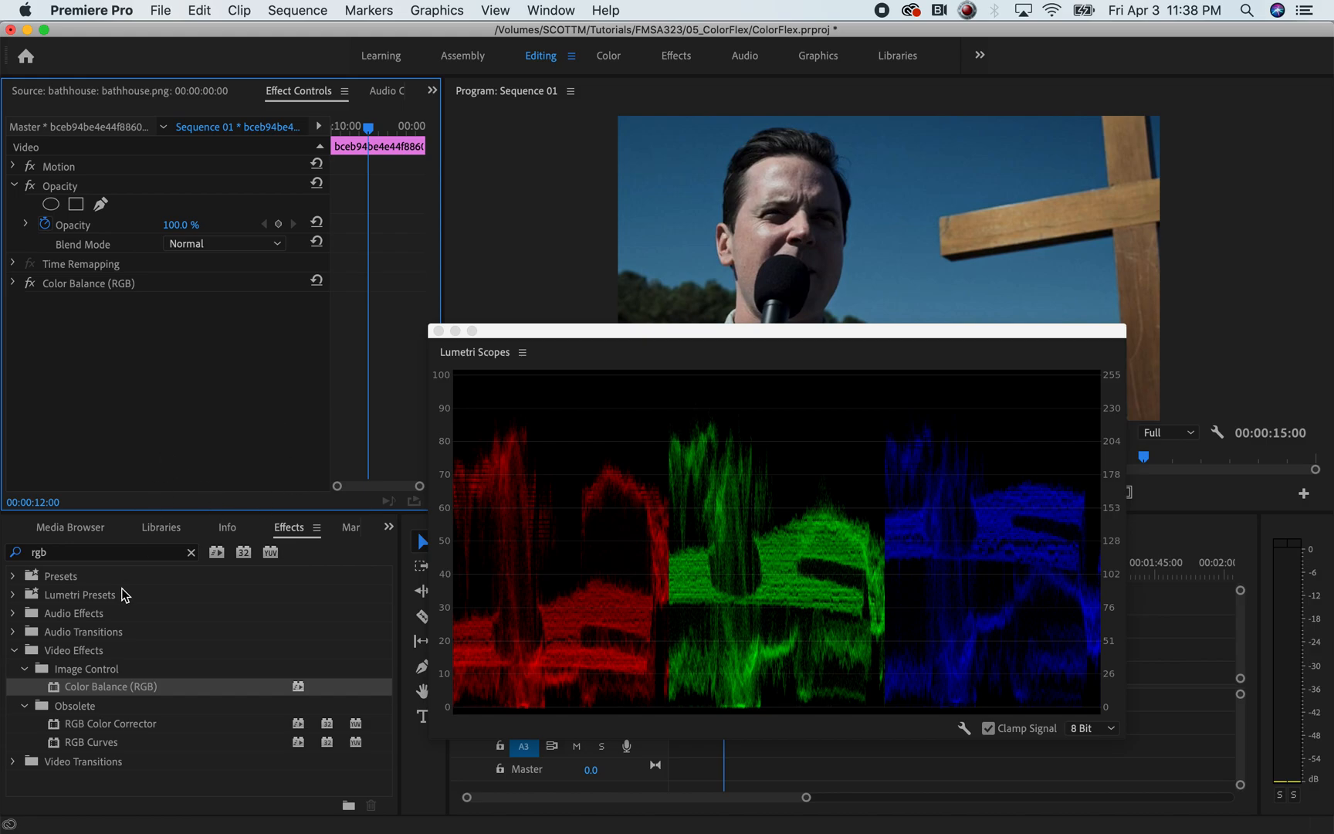
left_click(200, 555)
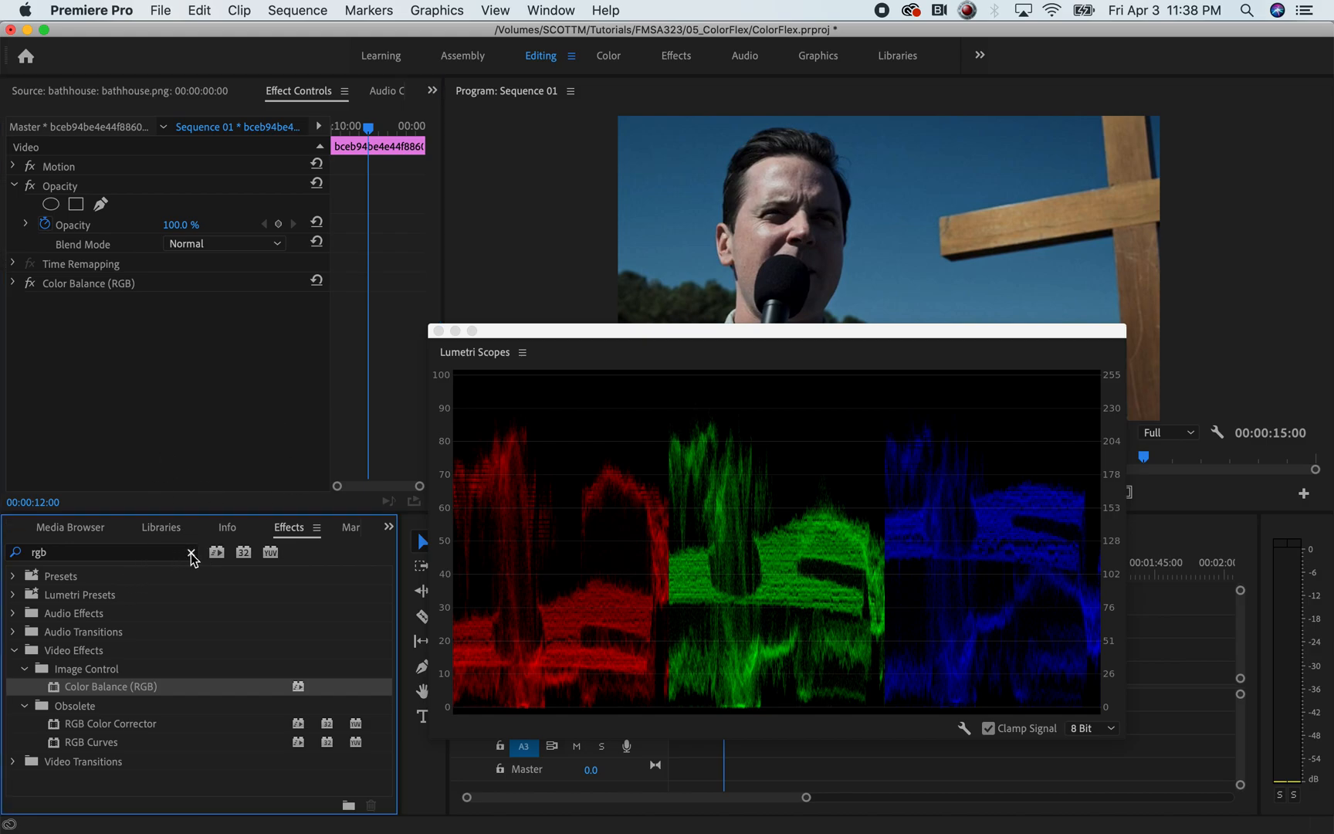
left_click(191, 552)
left_click(137, 552)
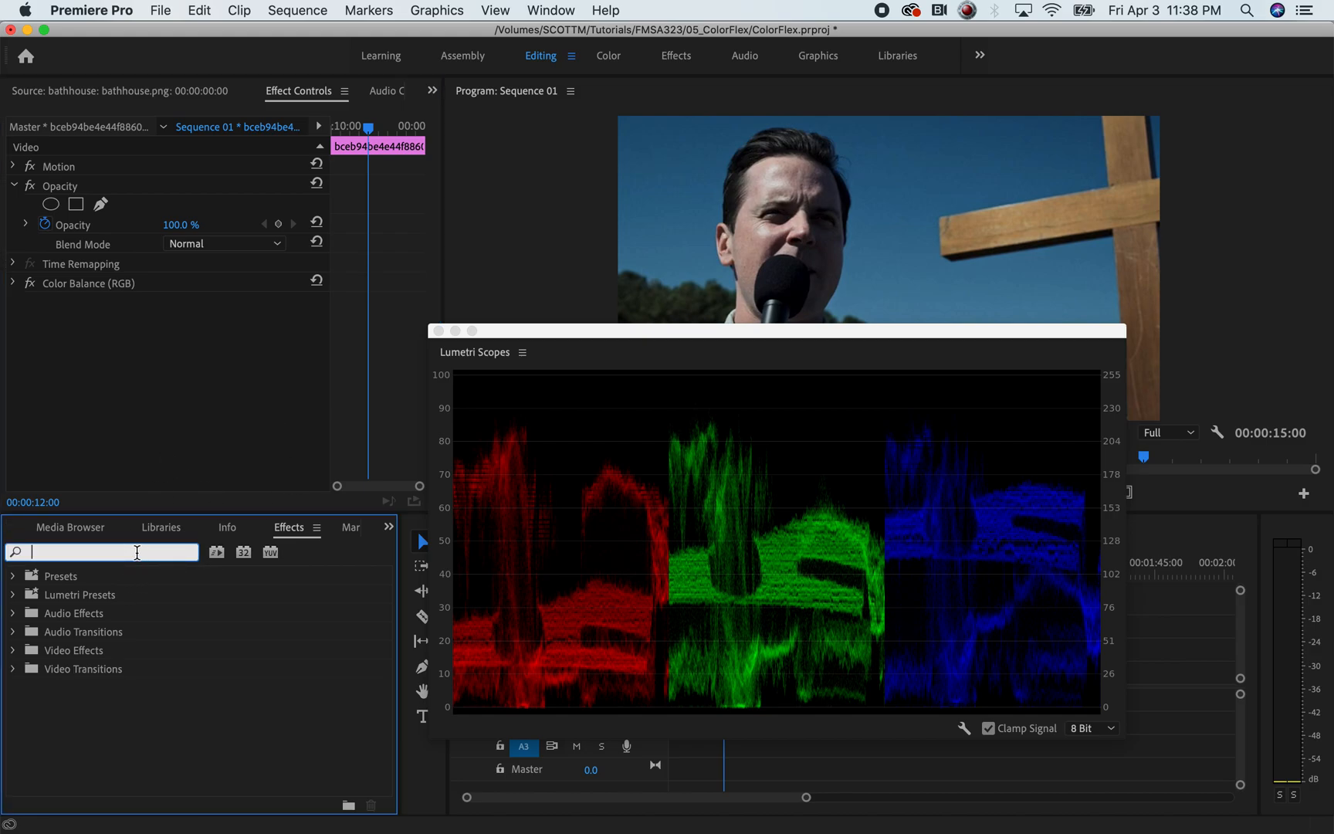
type("lumetri")
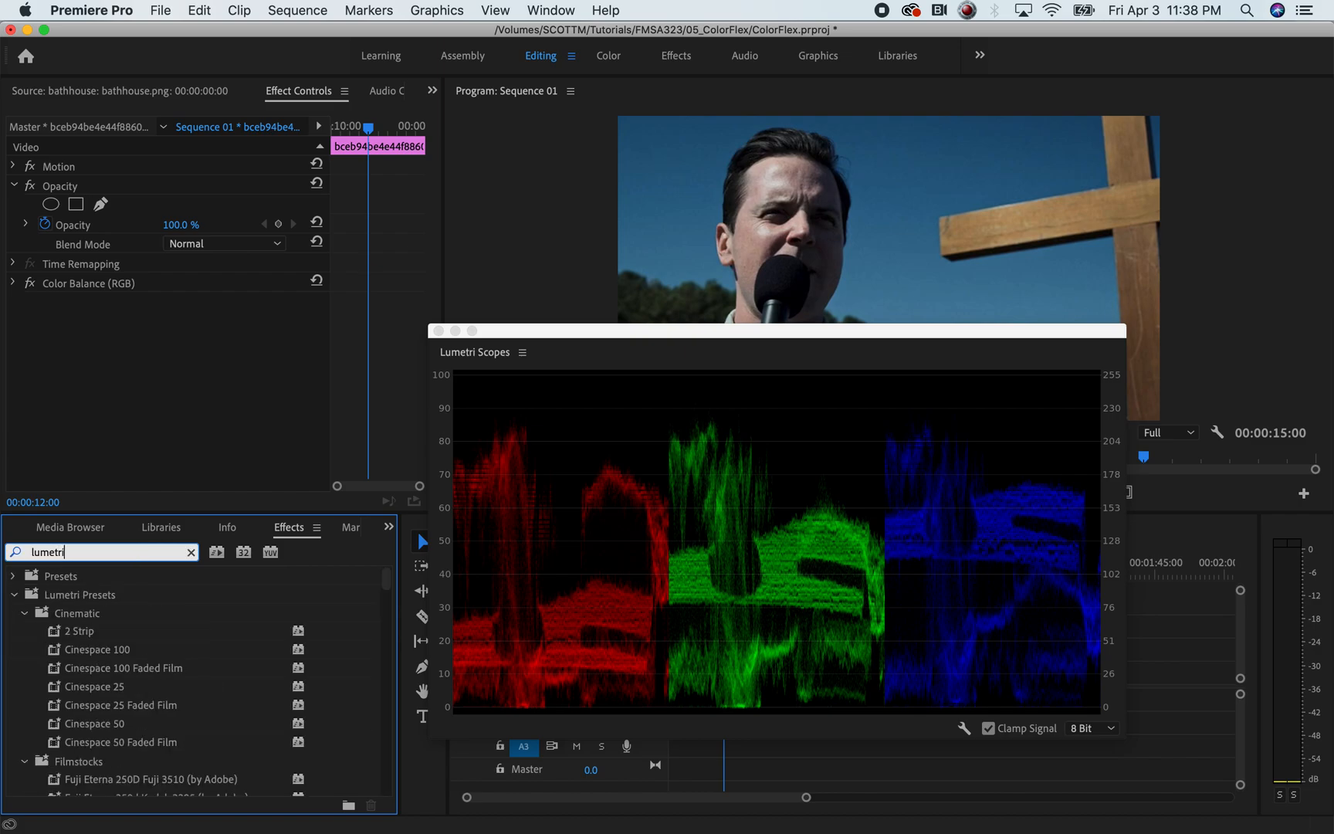
type(" col")
left_click_drag(52, 688, 114, 397)
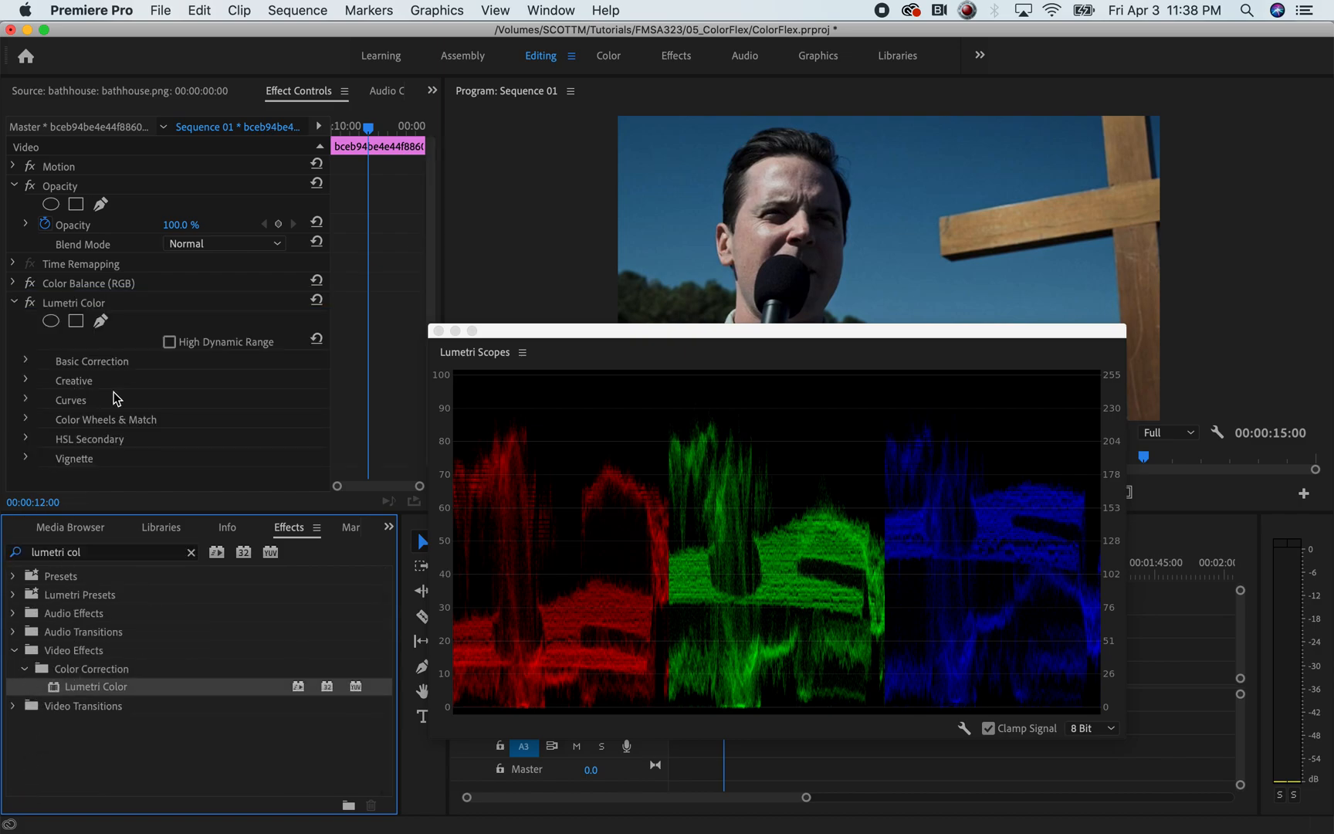
Expand the Lumetri Color curves, move Lumetri Scopes below the picture, and show the blue channel of the RGB Curves
left_click(26, 400)
left_click_drag(564, 332, 725, 432)
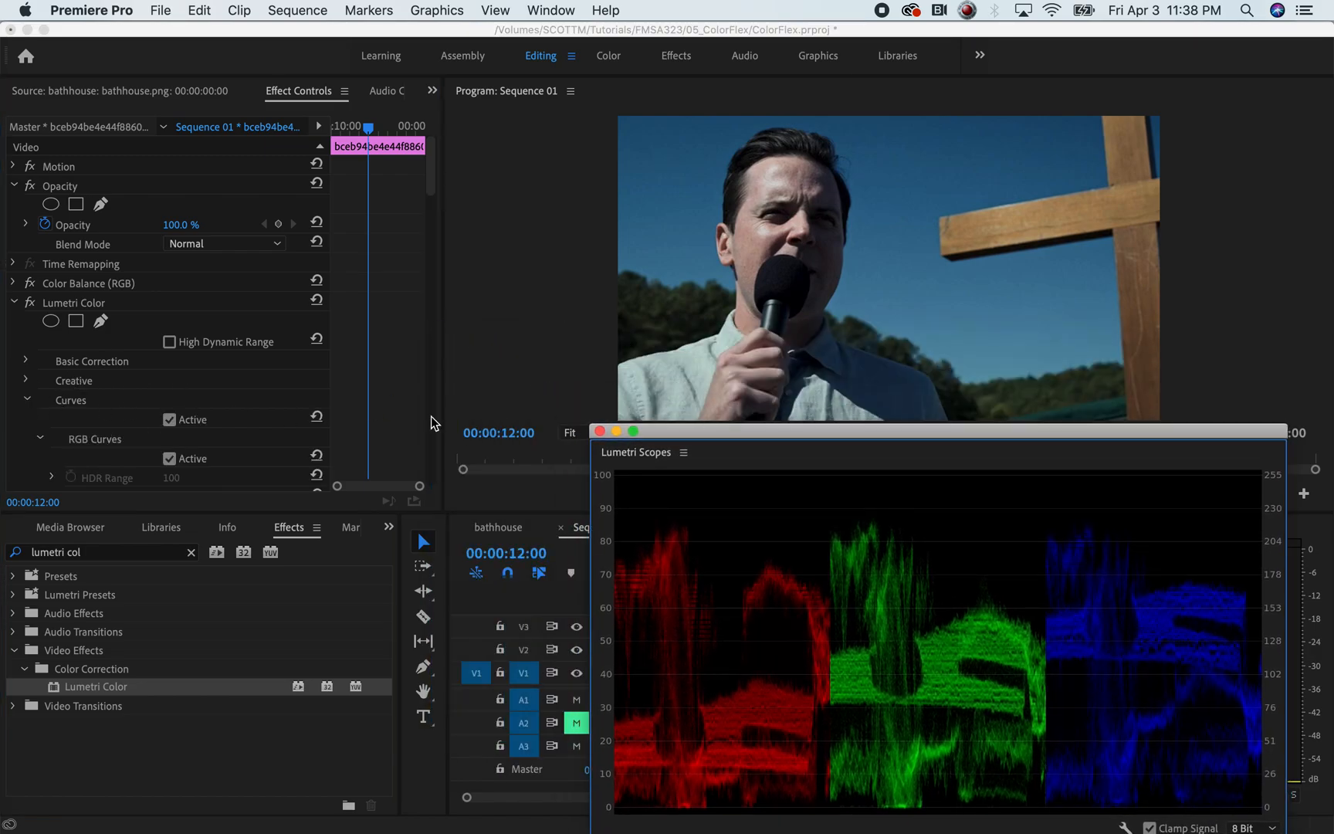
left_click_drag(432, 209, 431, 242)
left_click(225, 268)
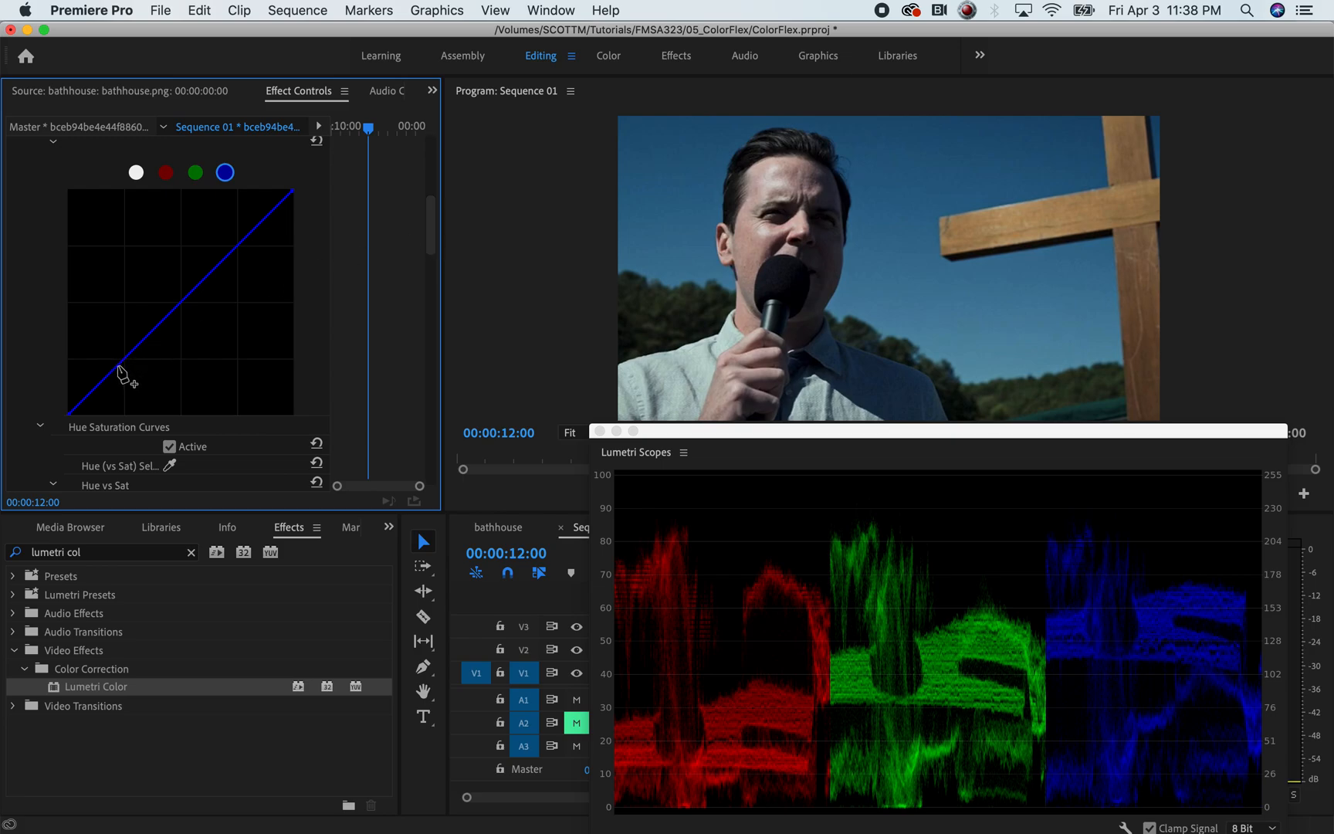
mouse_move(426, 246)
left_mouse_down()
mouse_move(430, 350)
mouse_move(437, 236)
left_mouse_up()
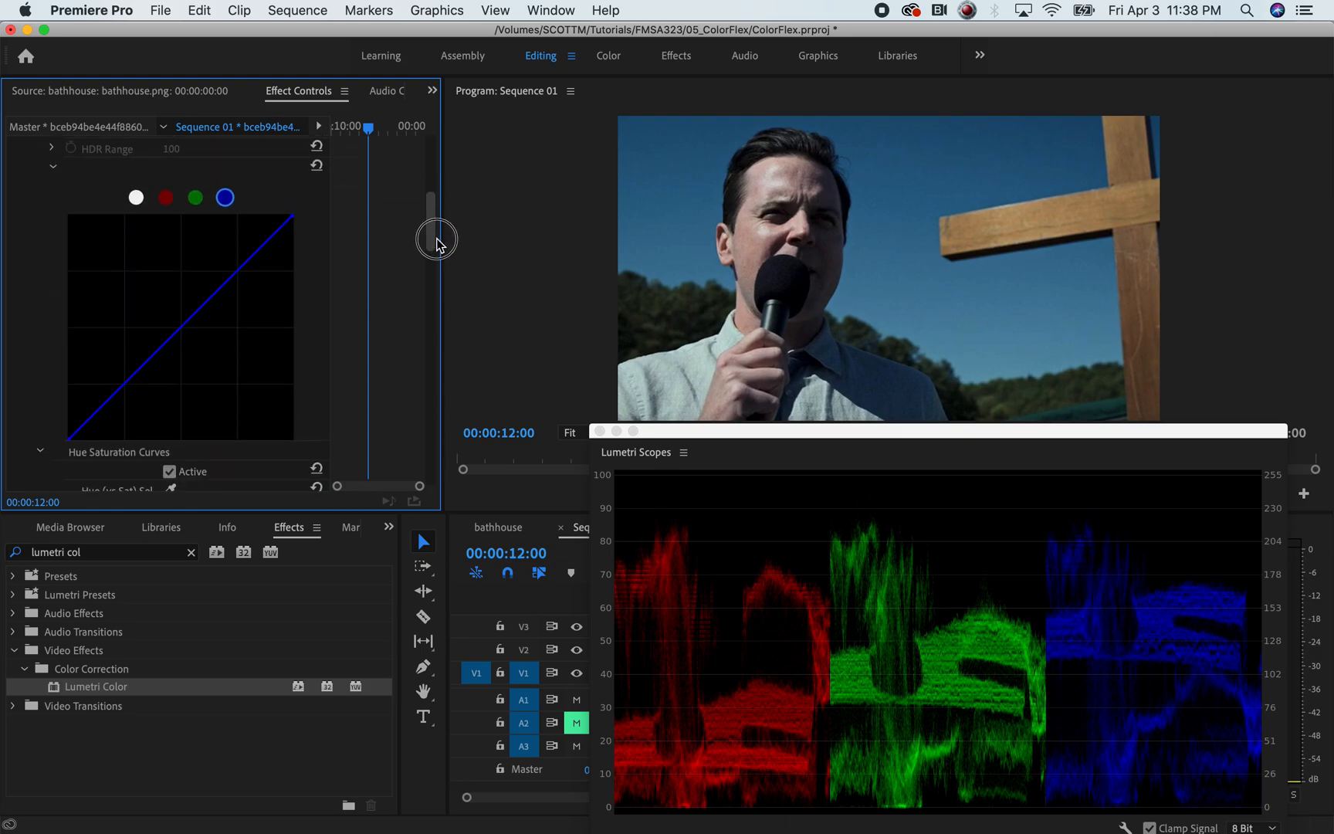
left_click(122, 379)
left_click(122, 379)
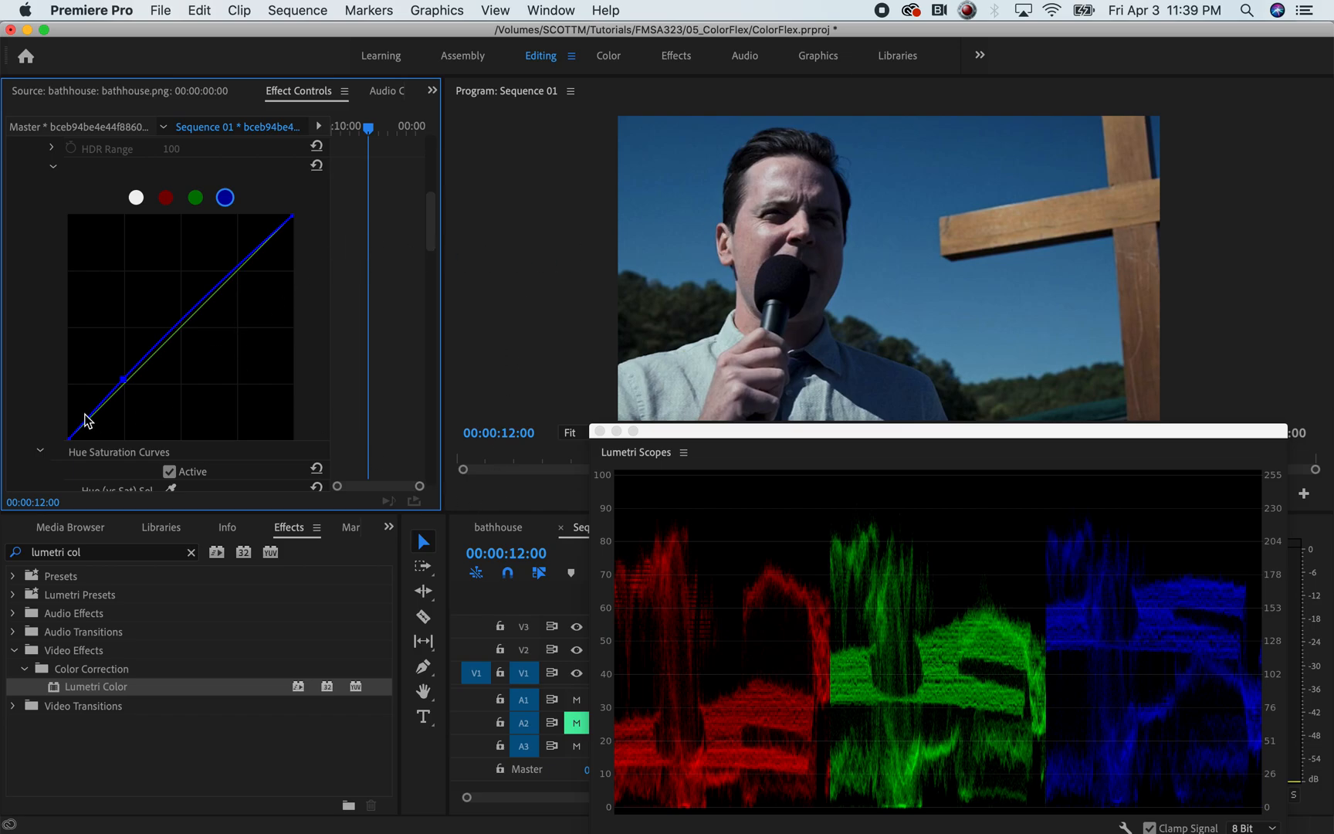
left_click_drag(122, 382, 118, 380)
left_click(119, 379, "super")
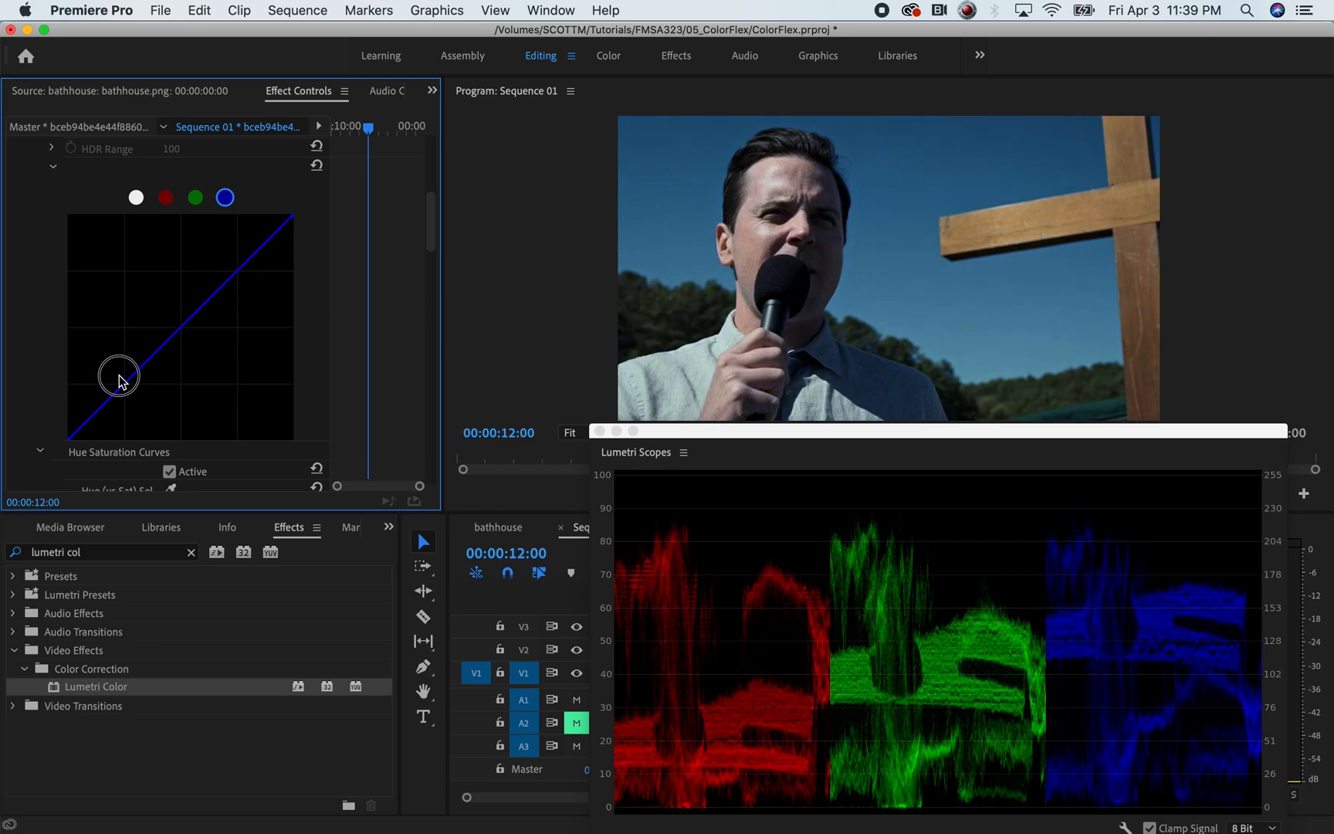
Add a control point in the lower part of the blue curve and pull it above the diagonal to lift the blues
left_click_drag(125, 384, 117, 380)
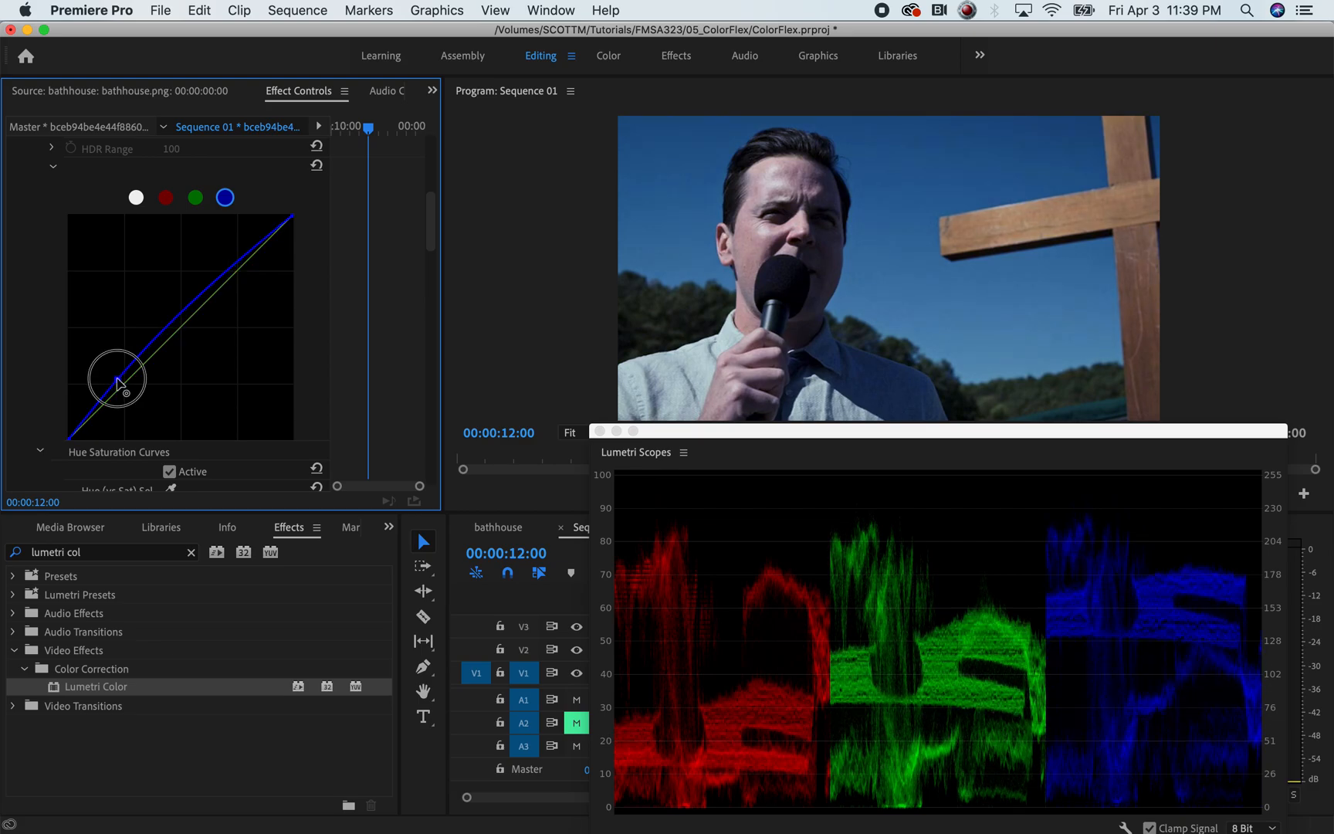
left_click_drag(117, 381, 116, 380)
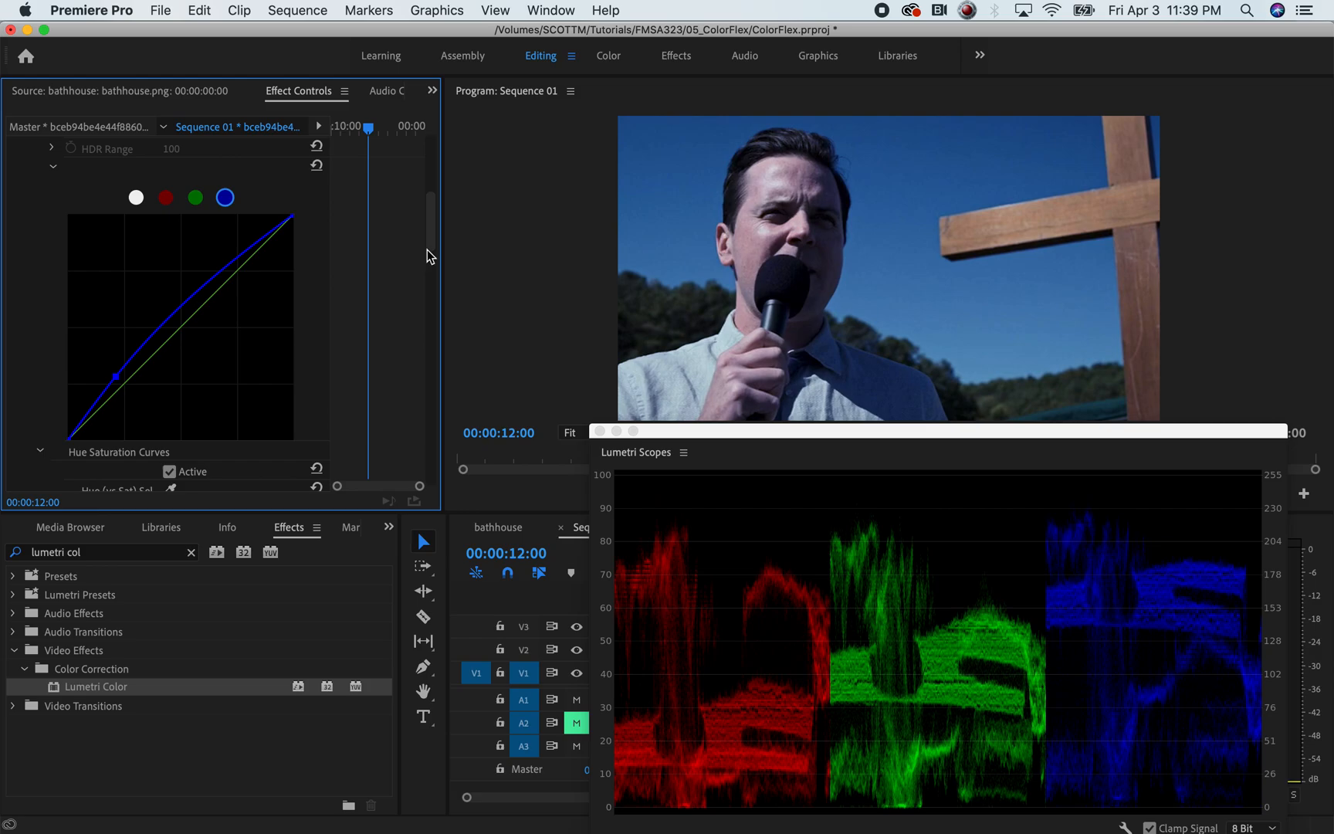
mouse_move(431, 232)
left_mouse_down()
mouse_move(425, 215)
mouse_move(425, 234)
left_mouse_up()
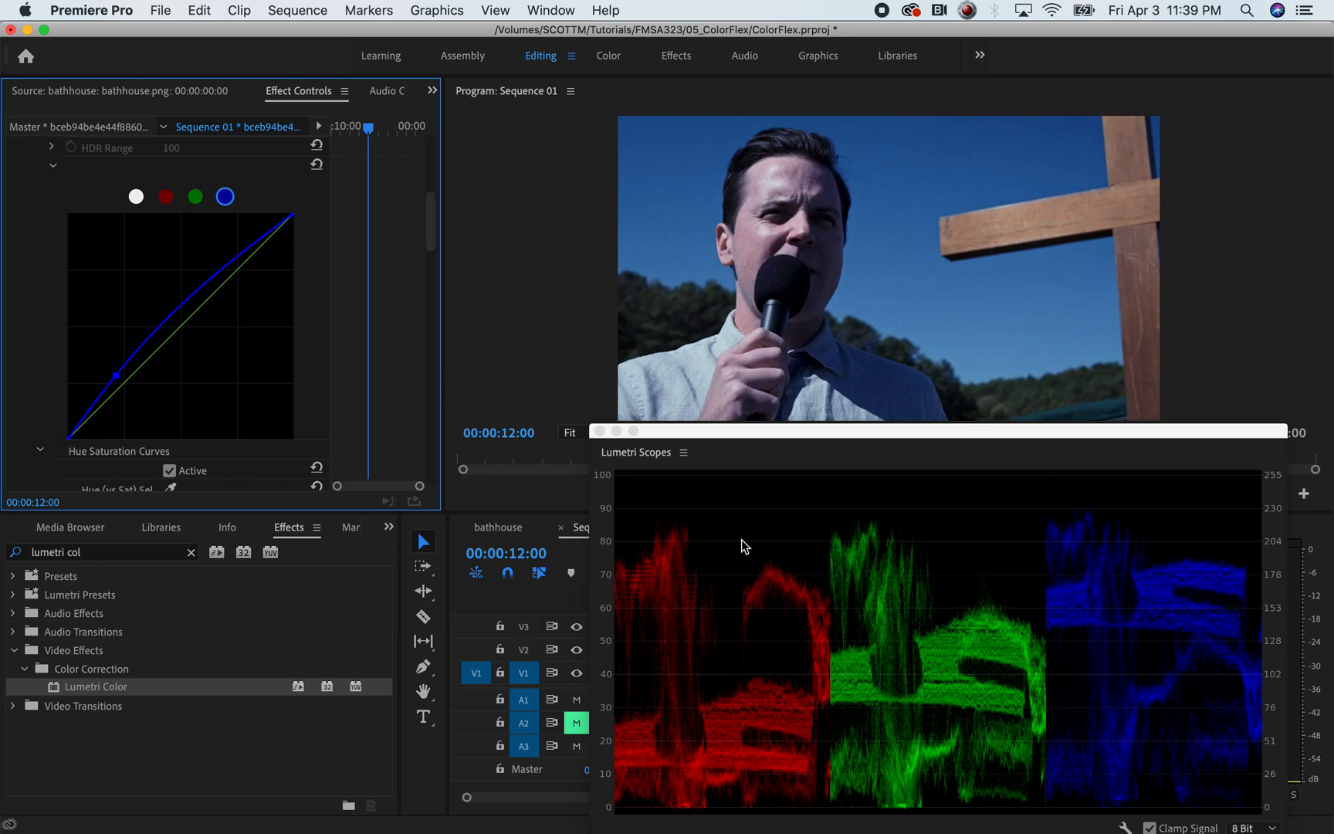
Open the bathhouse sequence and move Lumetri Scopes clear of the effect controls and effects list
left_click_drag(757, 434, 586, 357)
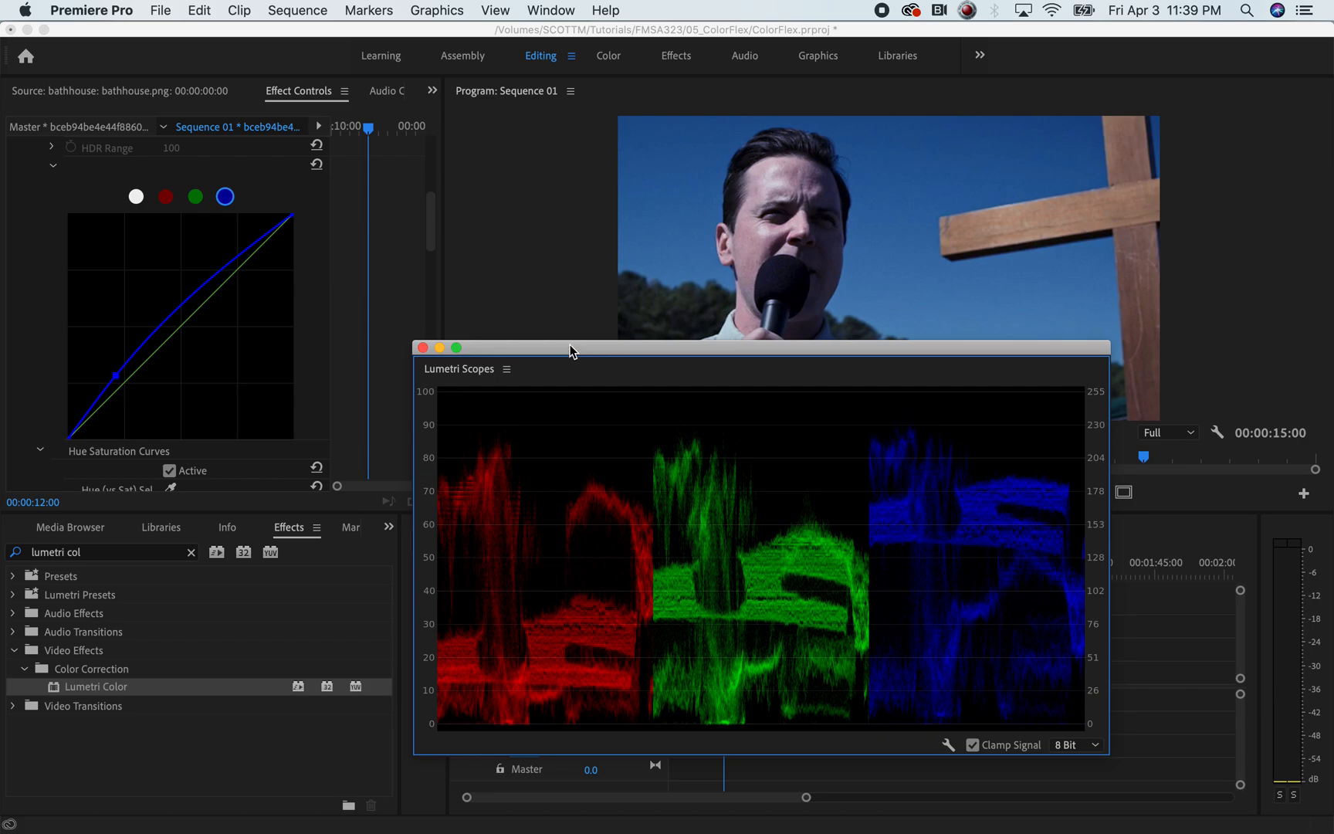
left_click_drag(572, 351, 343, 264)
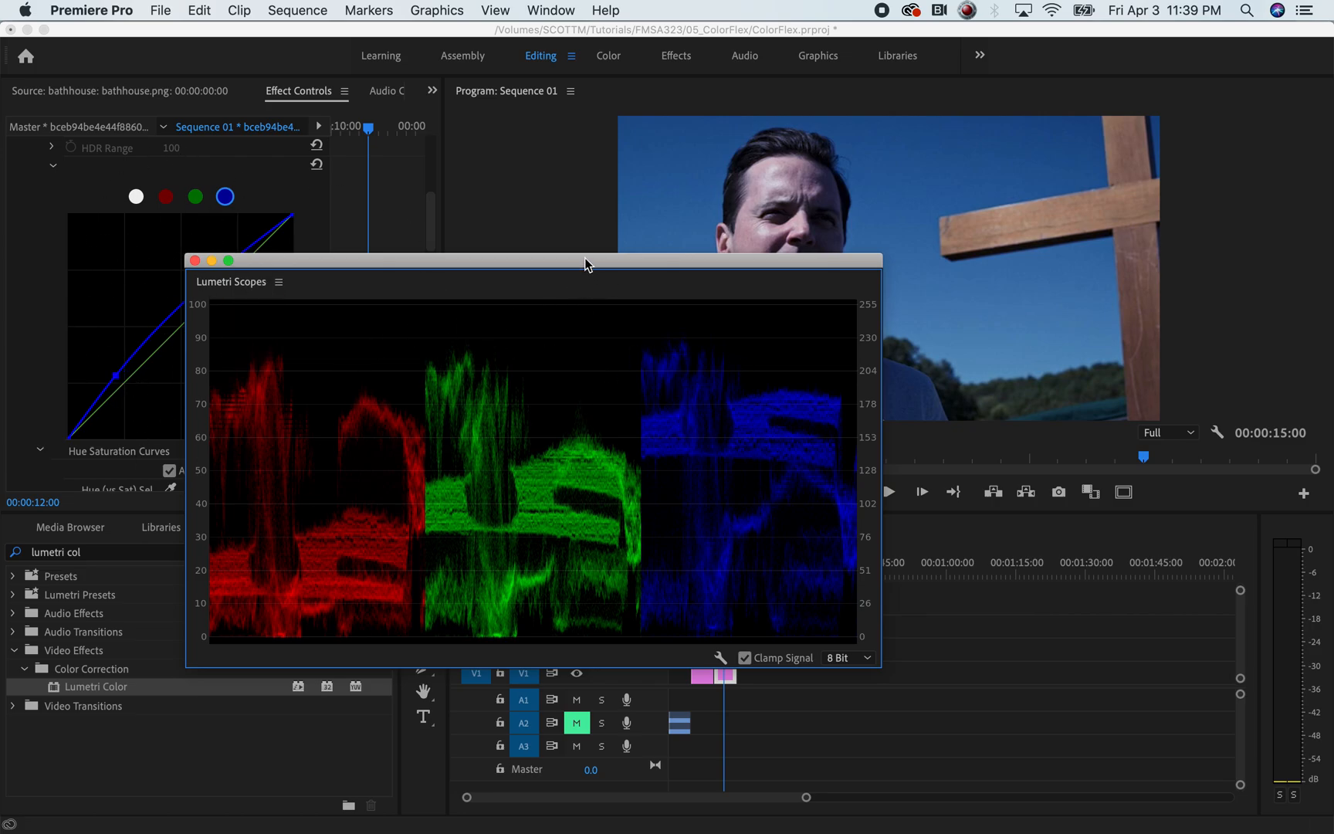
left_click_drag(590, 262, 512, 328)
left_click(516, 533)
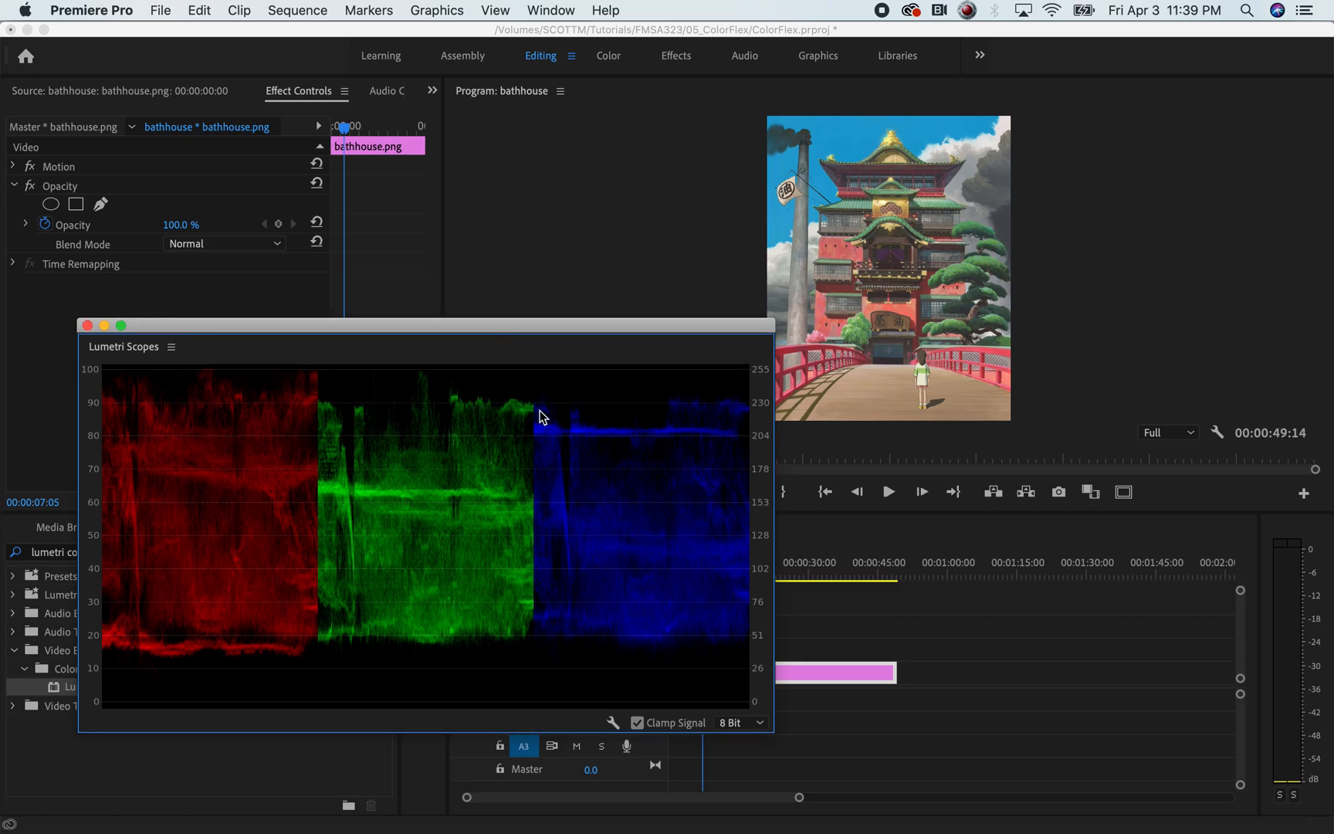
left_click_drag(626, 335, 1067, 363)
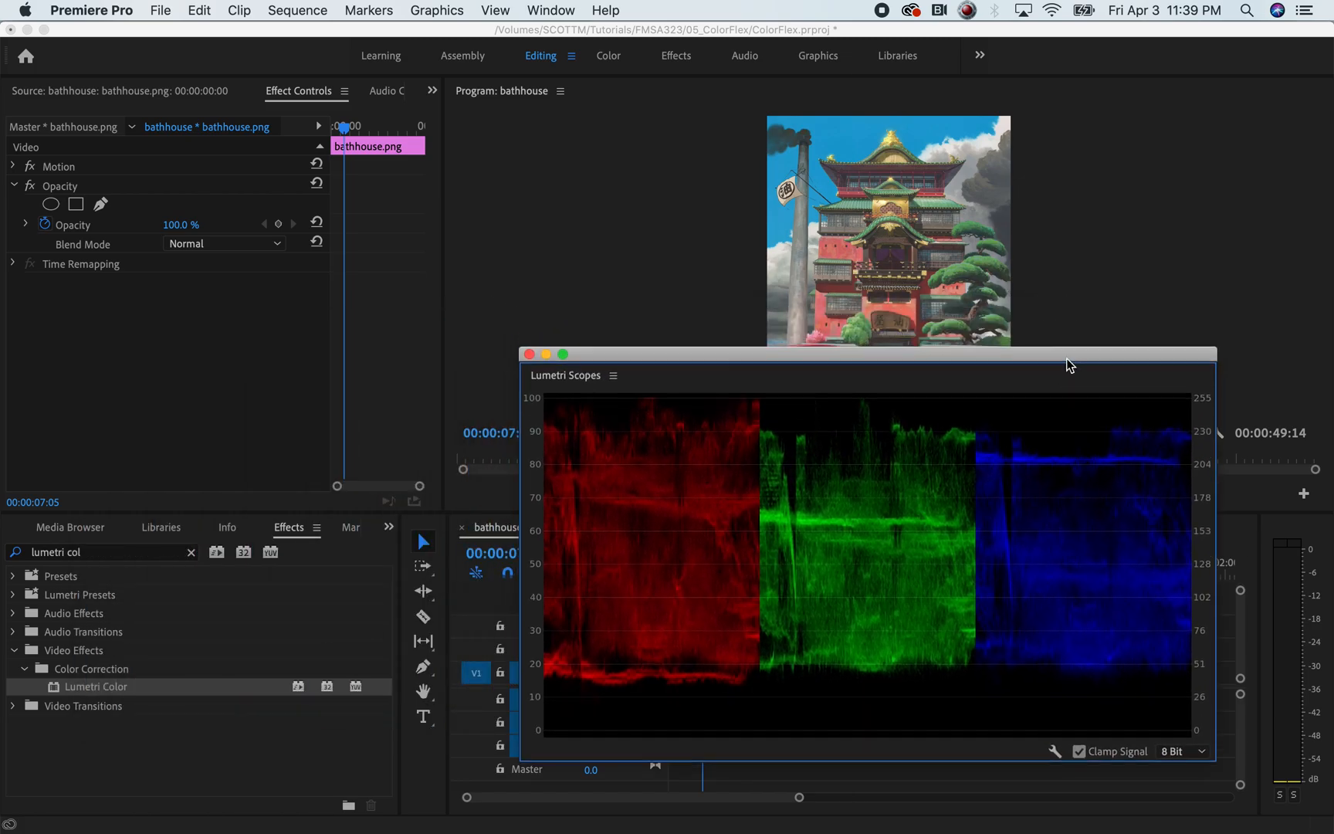
Search the effects for rgb, apply Color Balance (RGB) to bathhouse.png, and move Lumetri Scopes below the picture
left_click(193, 553)
left_click(192, 552)
left_click(131, 551)
type("rgb")
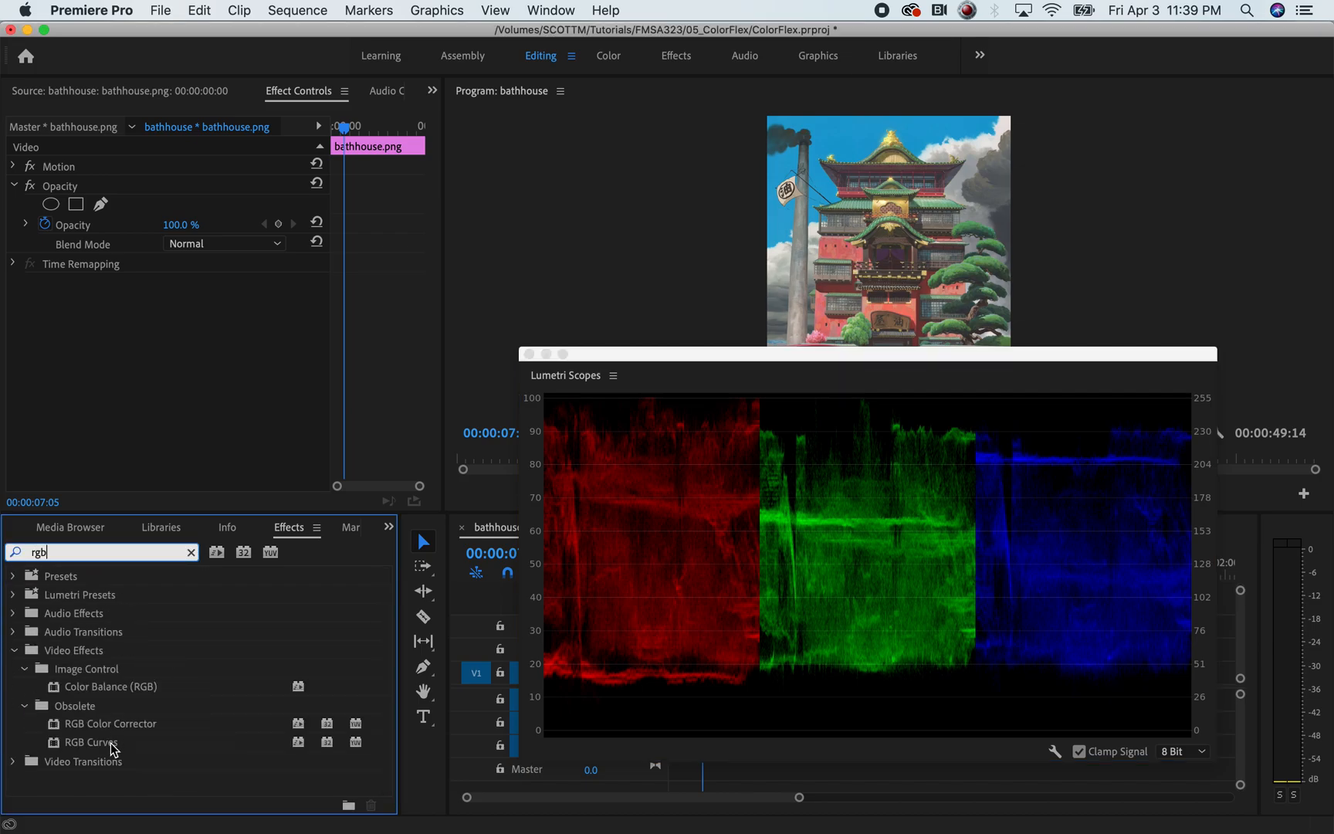
left_click_drag(60, 688, 70, 420)
left_click_drag(611, 348, 435, 421)
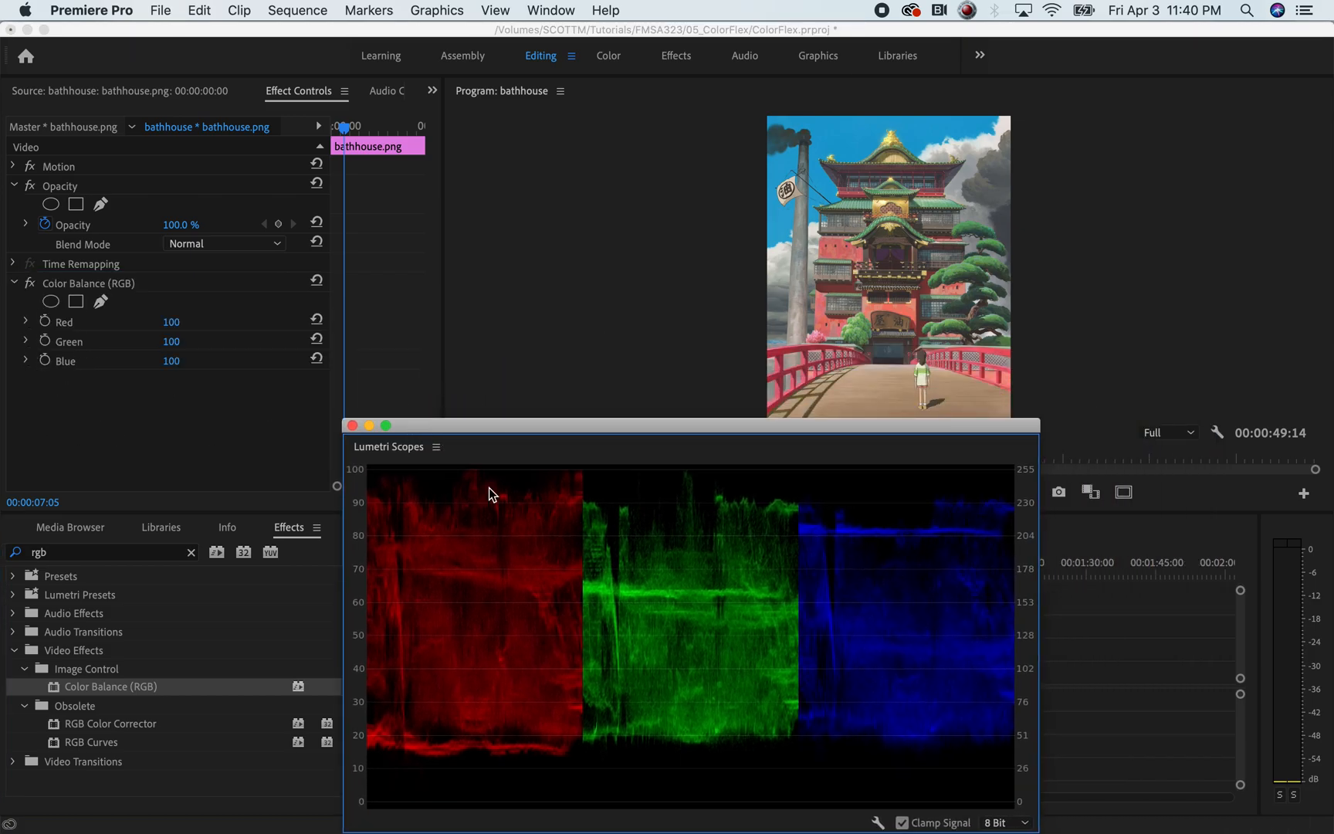
Raise Color Balance (RGB) blue to 107 to compare its effect on the bathhouse picture, and return it to 100
left_click(27, 369)
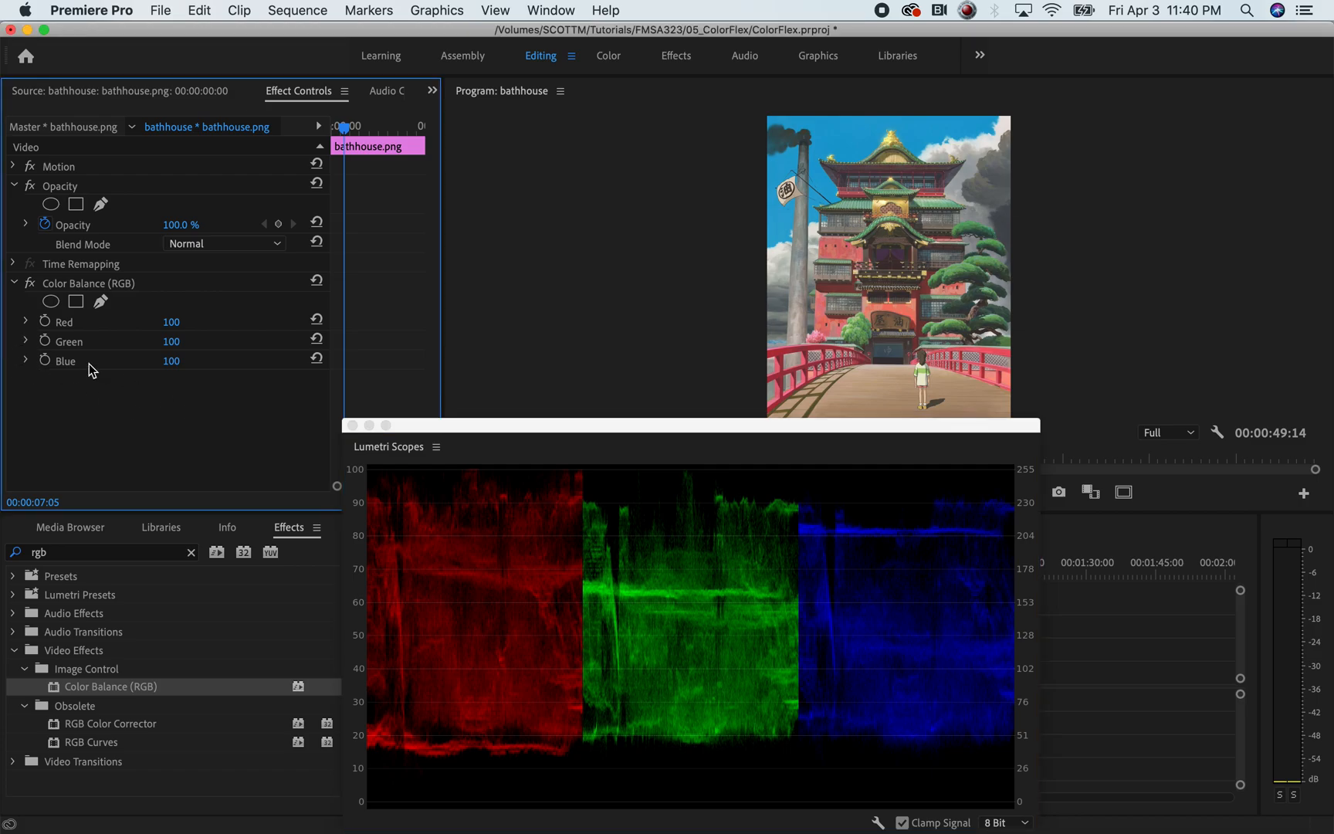
left_click(26, 363)
left_click_drag(171, 396, 177, 403)
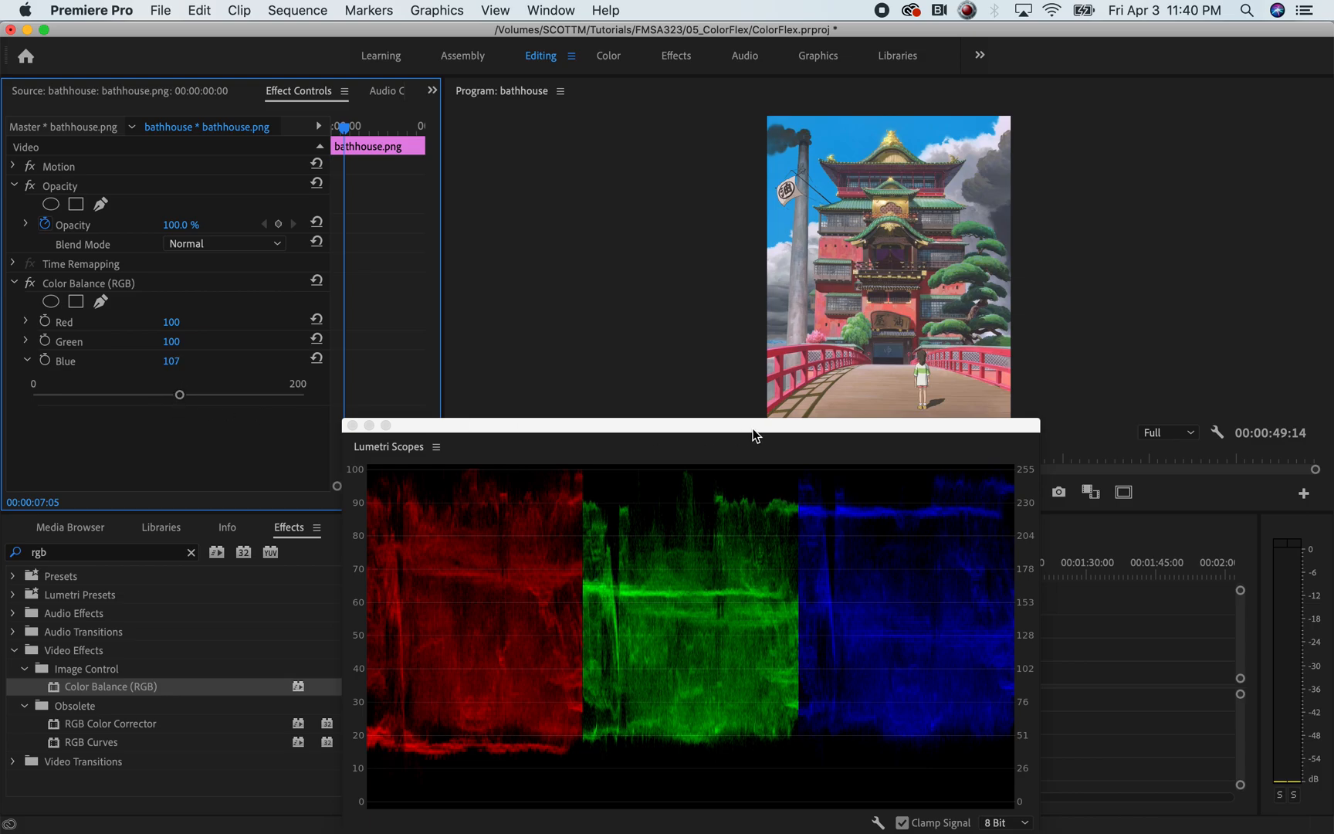
left_click_drag(695, 424, 762, 432)
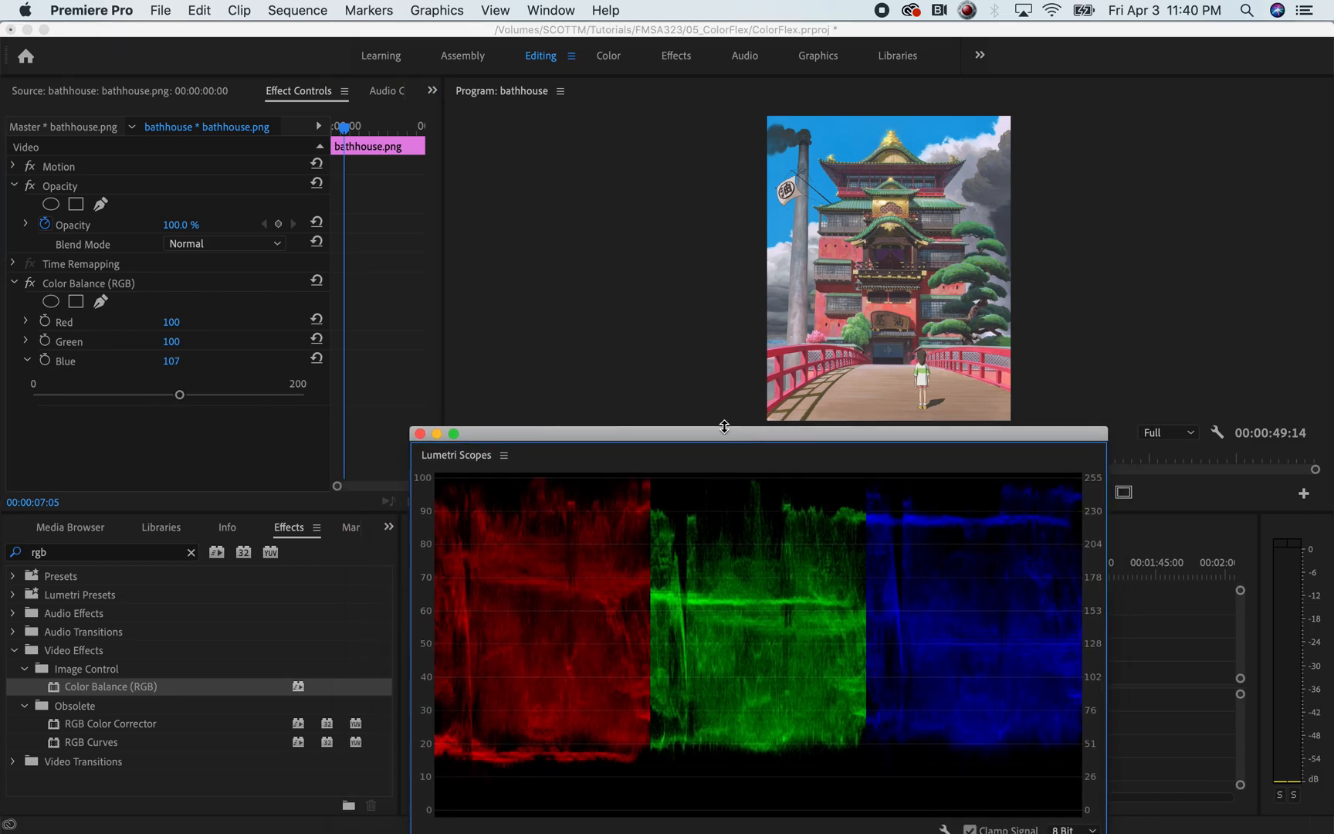
left_click(31, 284)
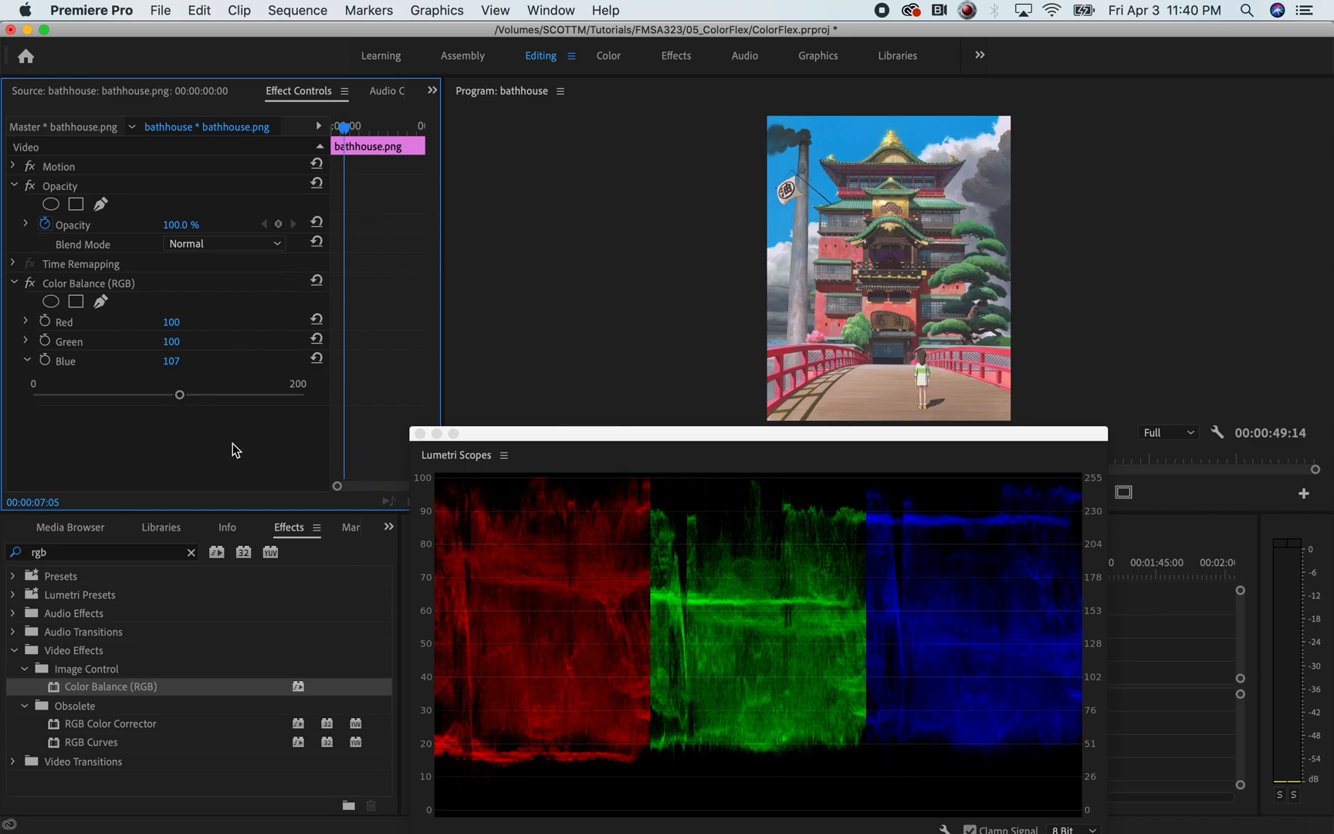
left_click_drag(179, 395, 170, 396)
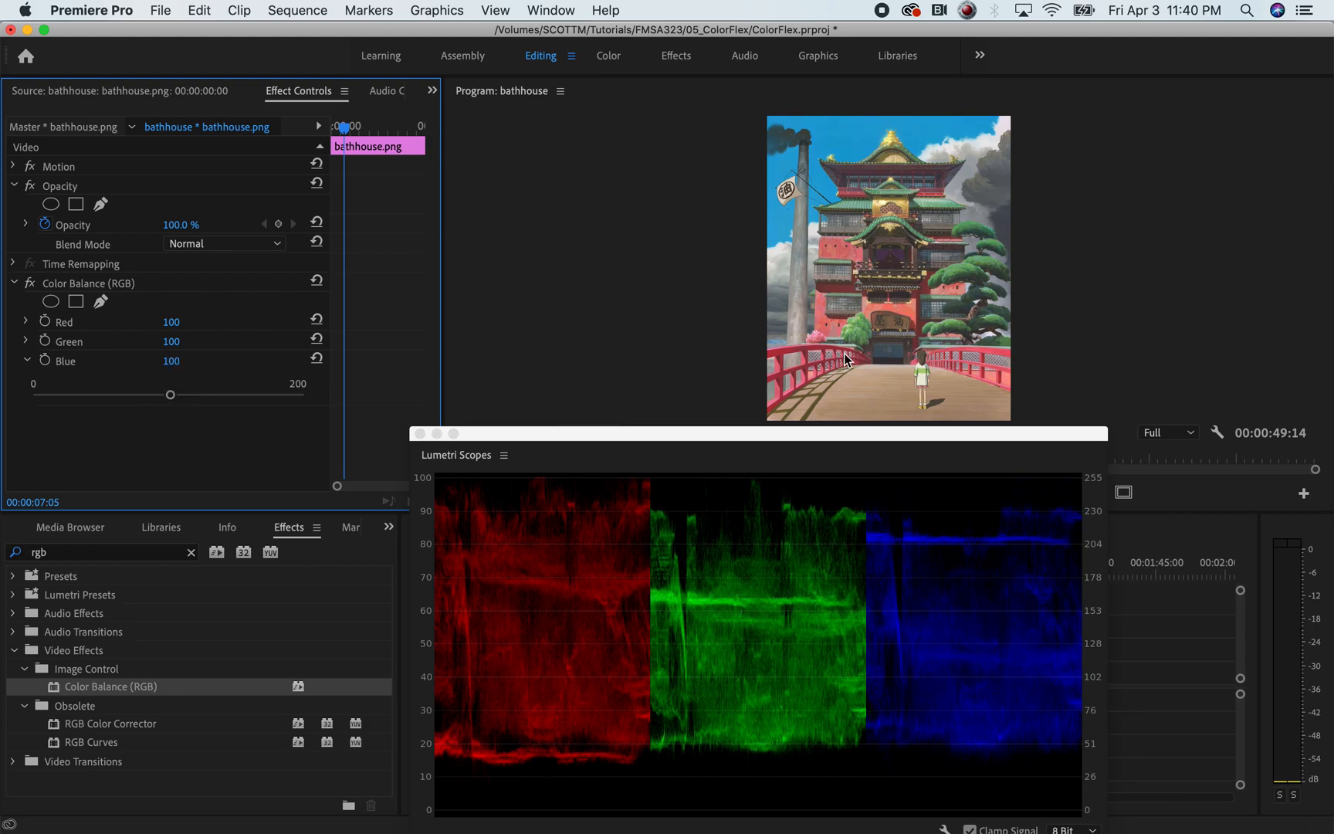
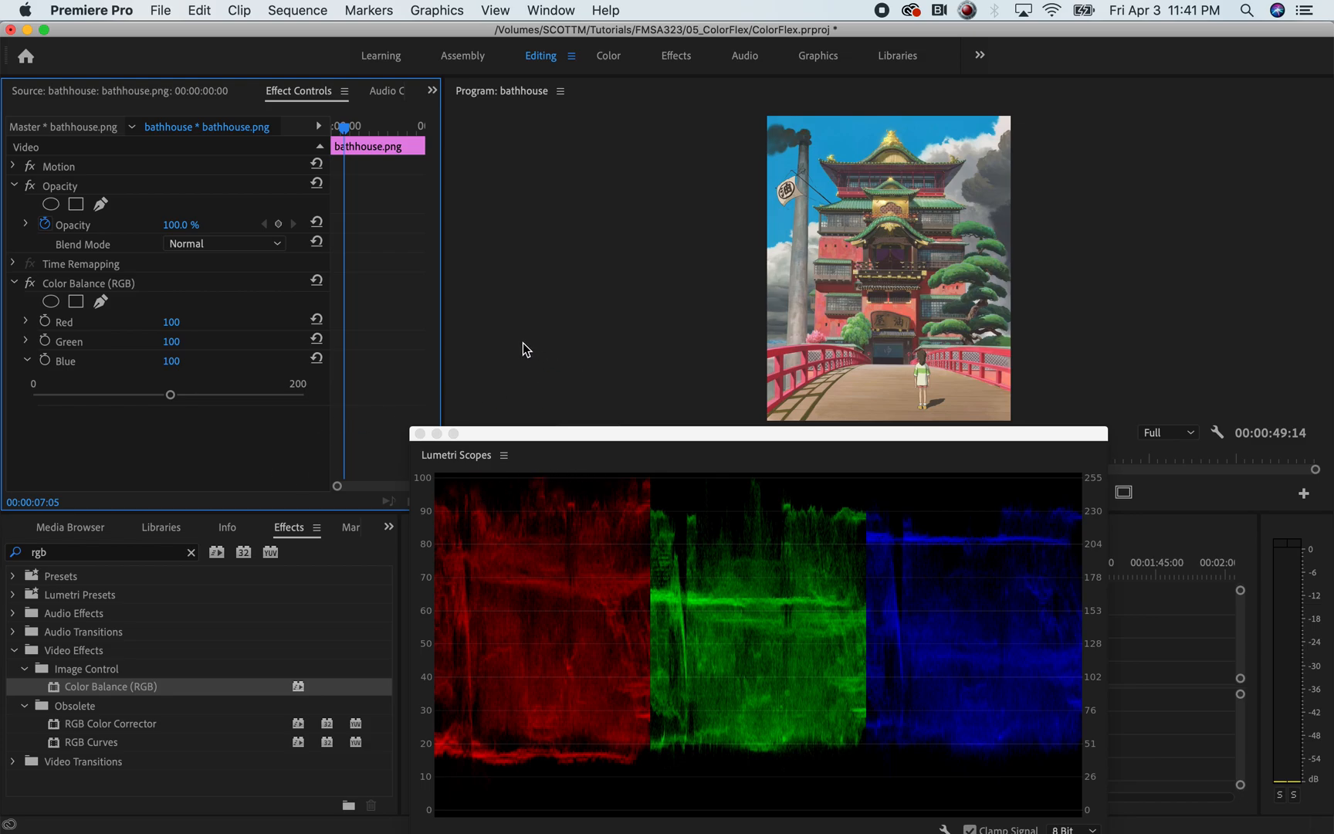
Switch to NukeX and spread out the histogram, waveform and vectorscope windows so the node graph is less covered
key("super+Tab")
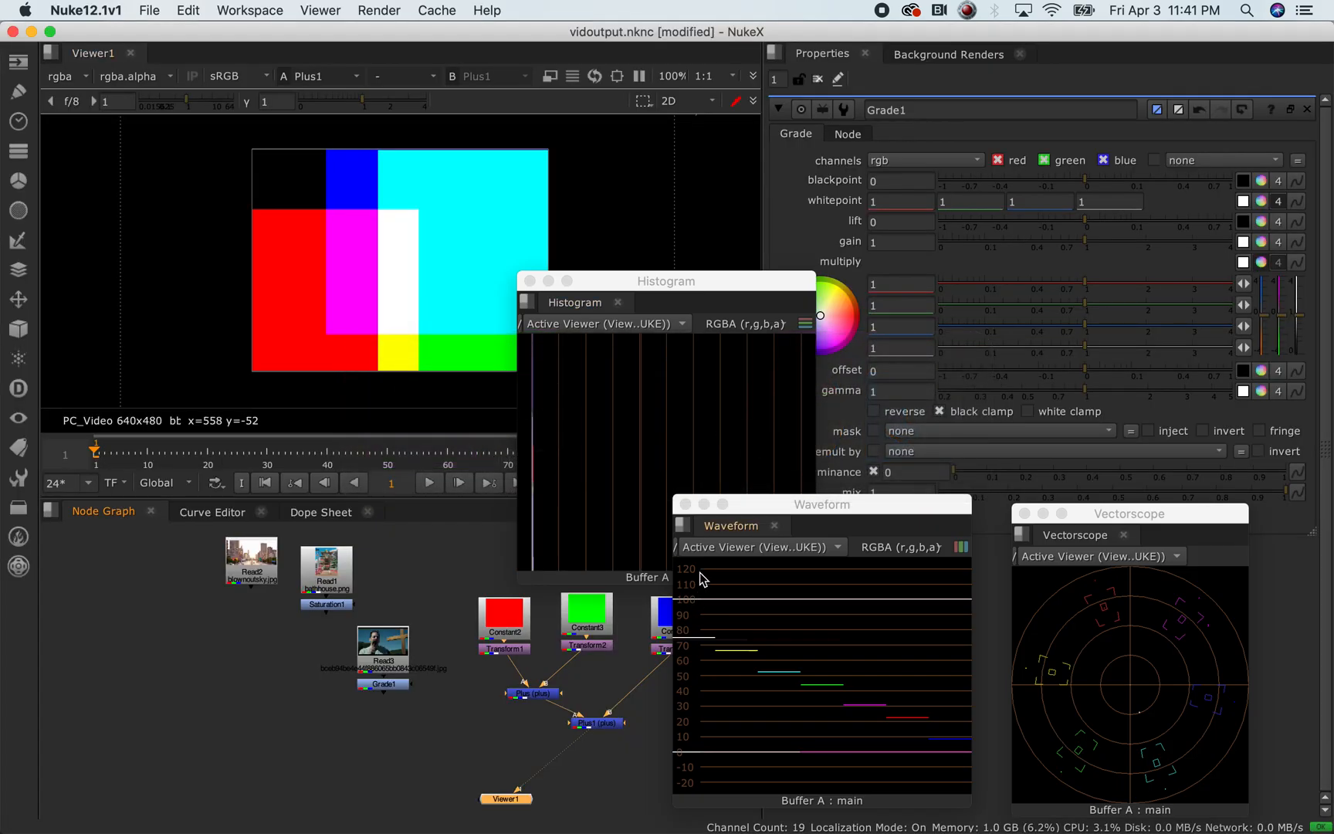
left_click_drag(842, 503, 894, 501)
left_click_drag(1158, 513, 1216, 462)
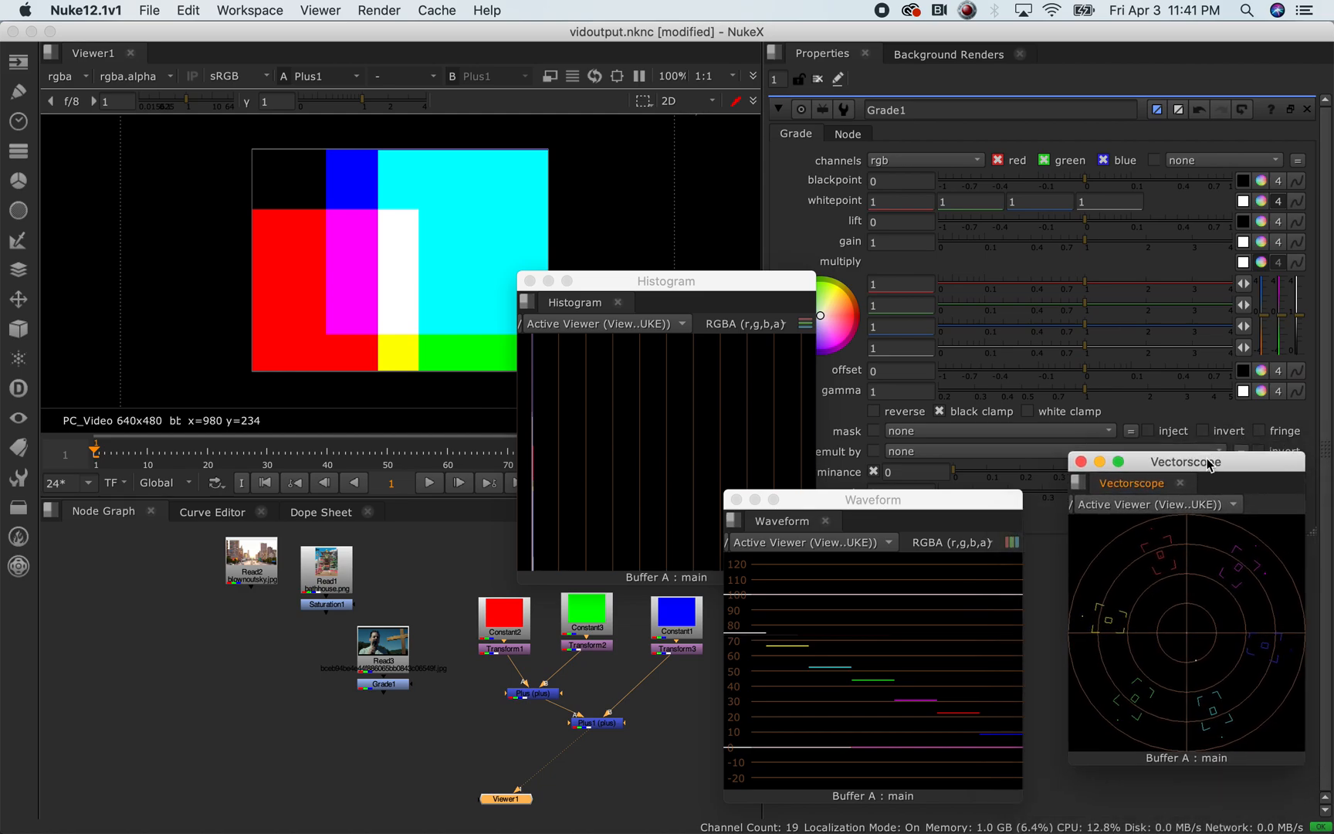
left_click_drag(954, 506, 1047, 484)
left_click_drag(704, 282, 696, 416)
Show the Grade1 output in the viewer and place the Viewer1 node below Grade1 in the node graph
left_click(389, 686)
key("1")
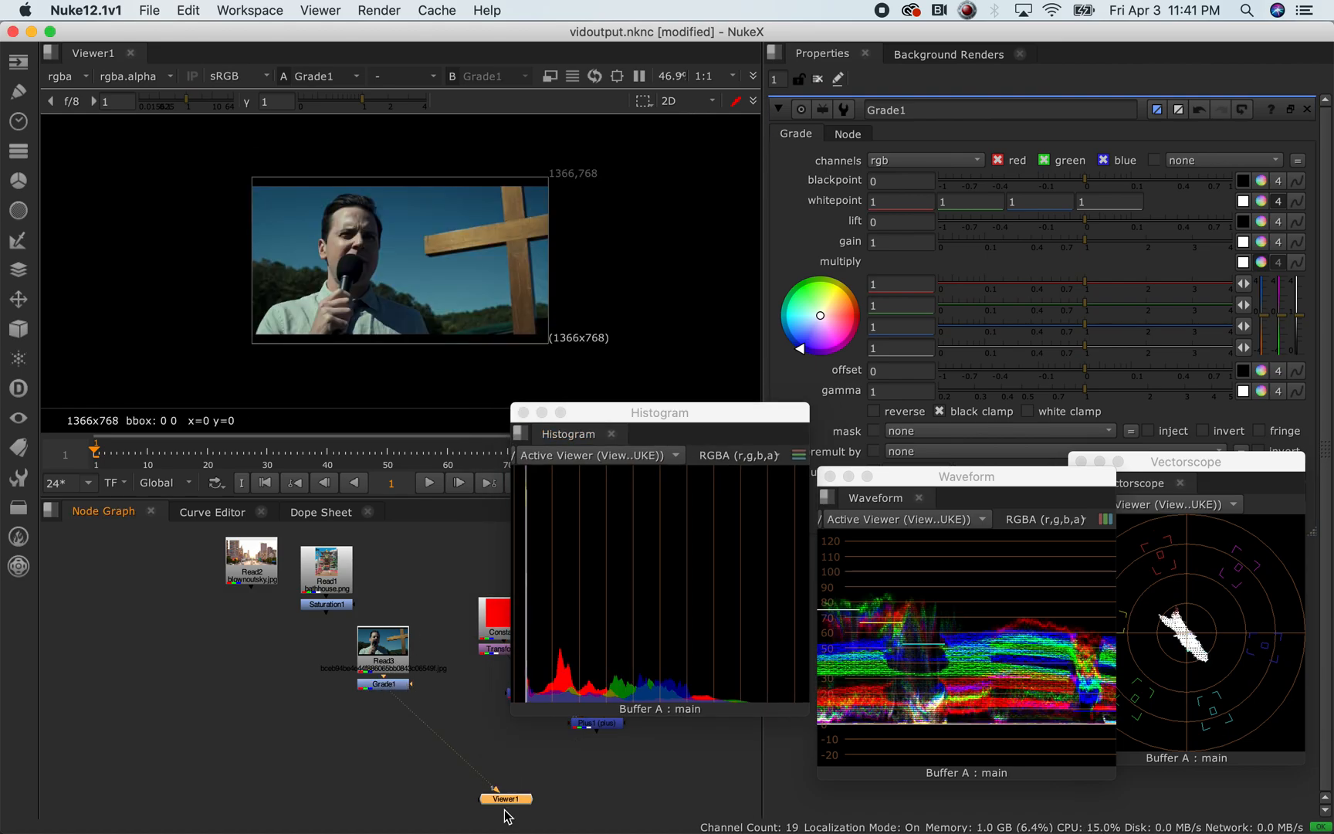
left_click_drag(506, 800, 357, 795)
Separate the waveform scope into side-by-side red, green and blue channels, and resize its window to be larger
left_click_drag(901, 482, 719, 357)
left_click(922, 394)
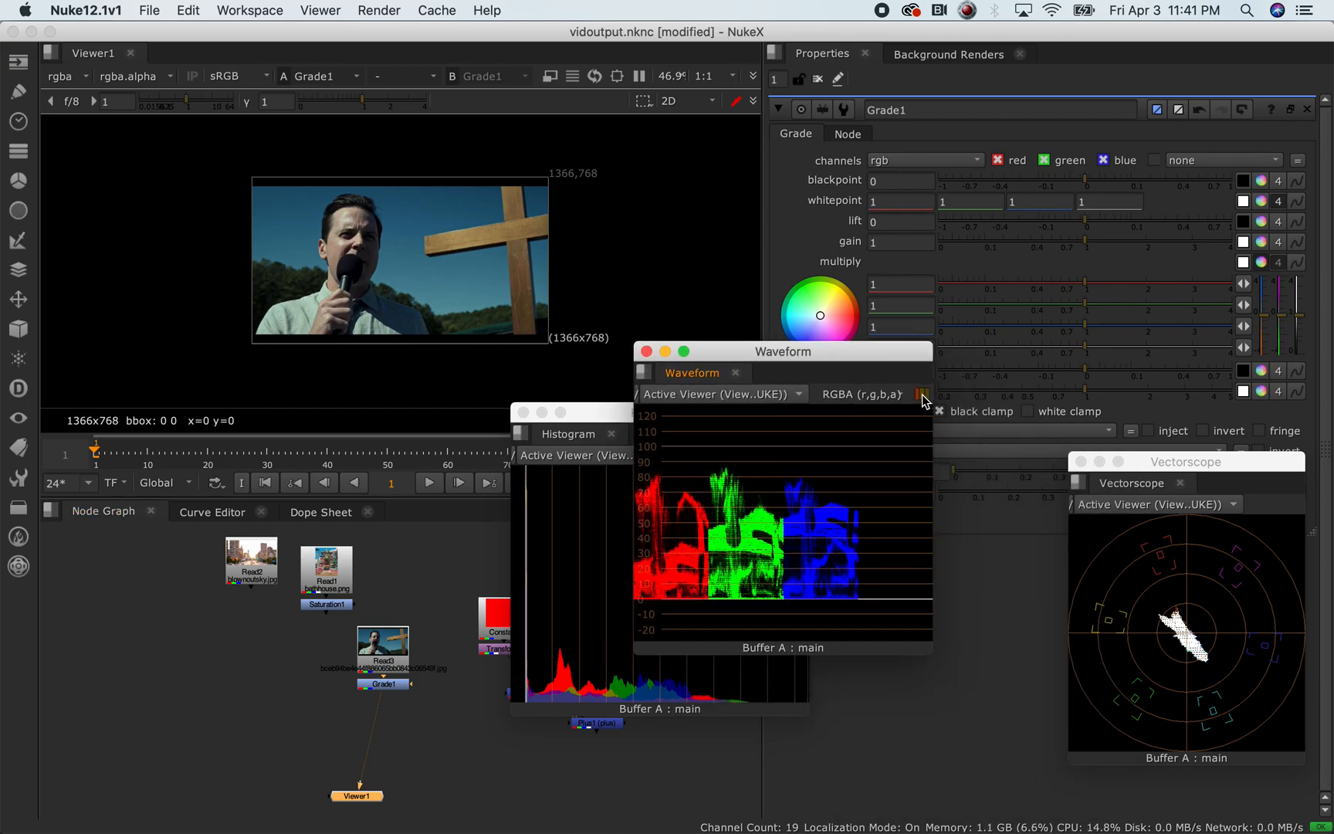
left_click_drag(930, 652, 1023, 736)
left_click_drag(786, 355, 853, 449)
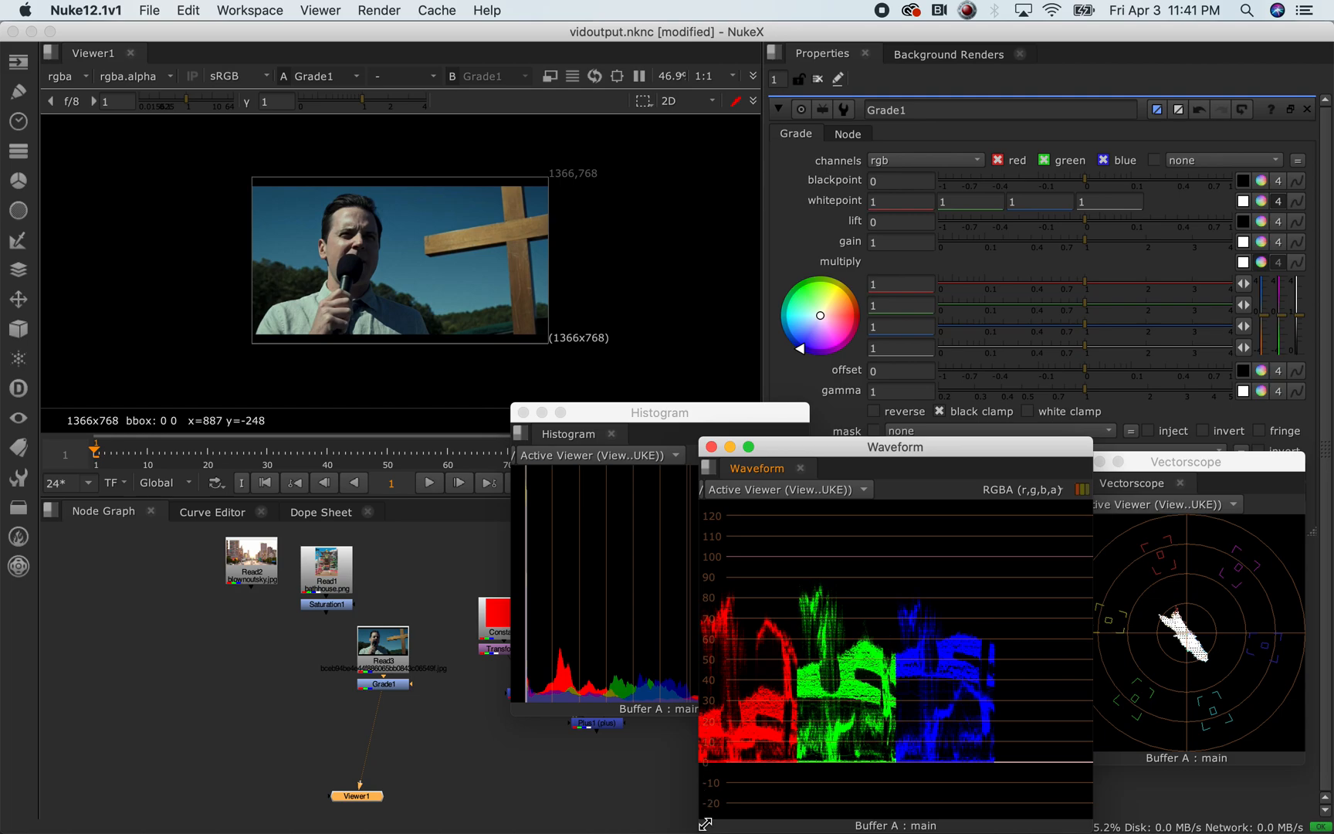
left_click_drag(704, 825, 736, 766)
mouse_move(842, 453)
left_mouse_down()
mouse_move(720, 445)
mouse_move(878, 448)
mouse_move(854, 463)
left_mouse_up()
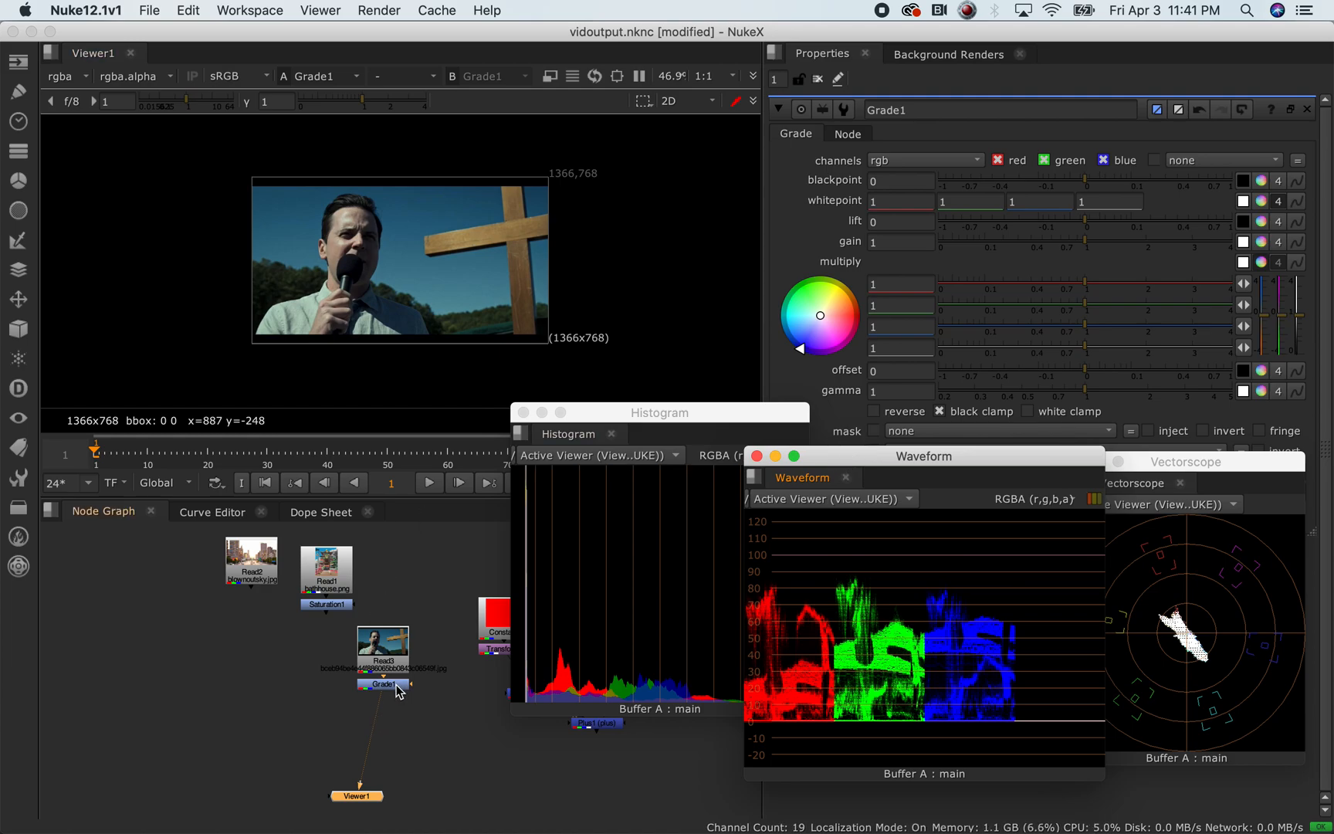
In Grade1, raise the multiply values to 1.18 for blue and 1.08 for red
left_click(398, 690)
left_click(398, 689)
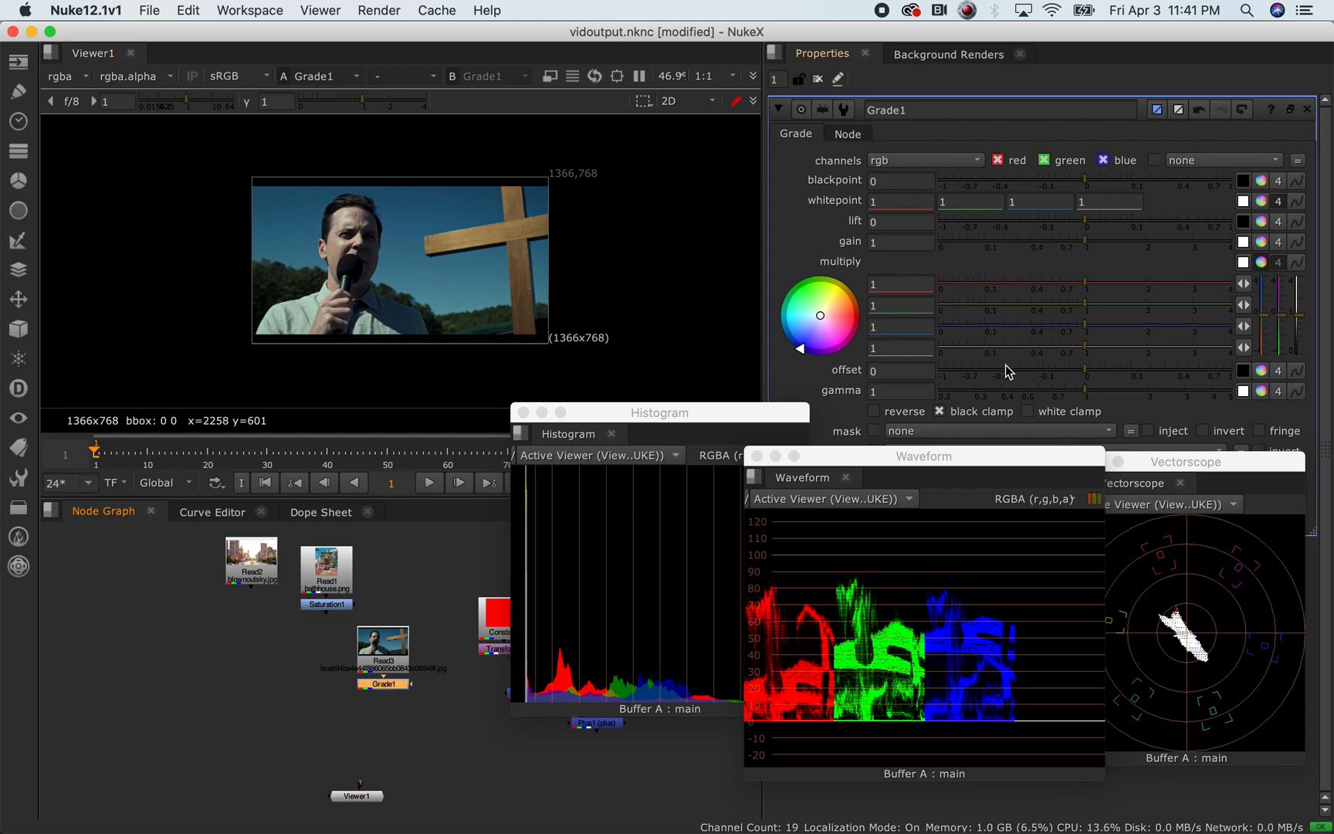
left_click_drag(1089, 332, 1093, 331)
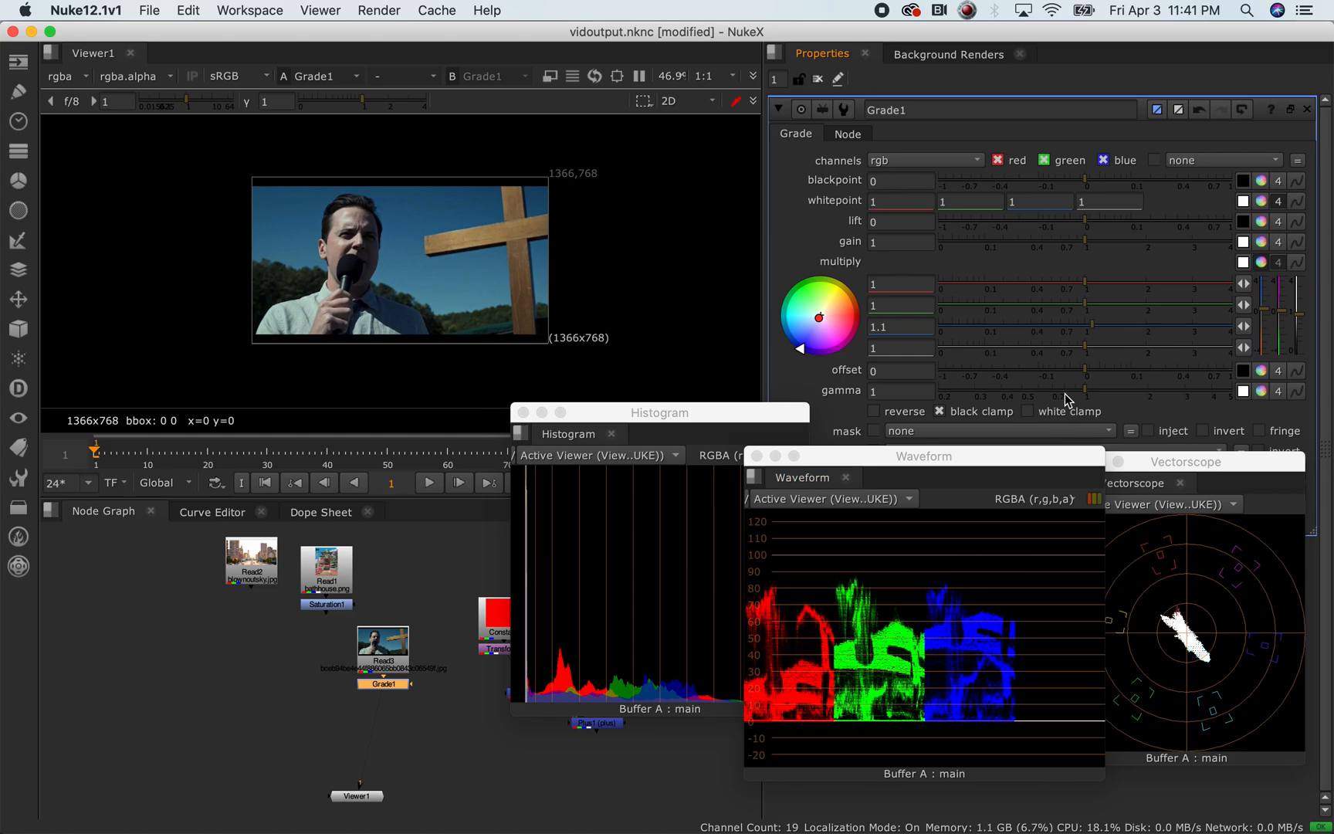
left_click_drag(919, 463, 996, 475)
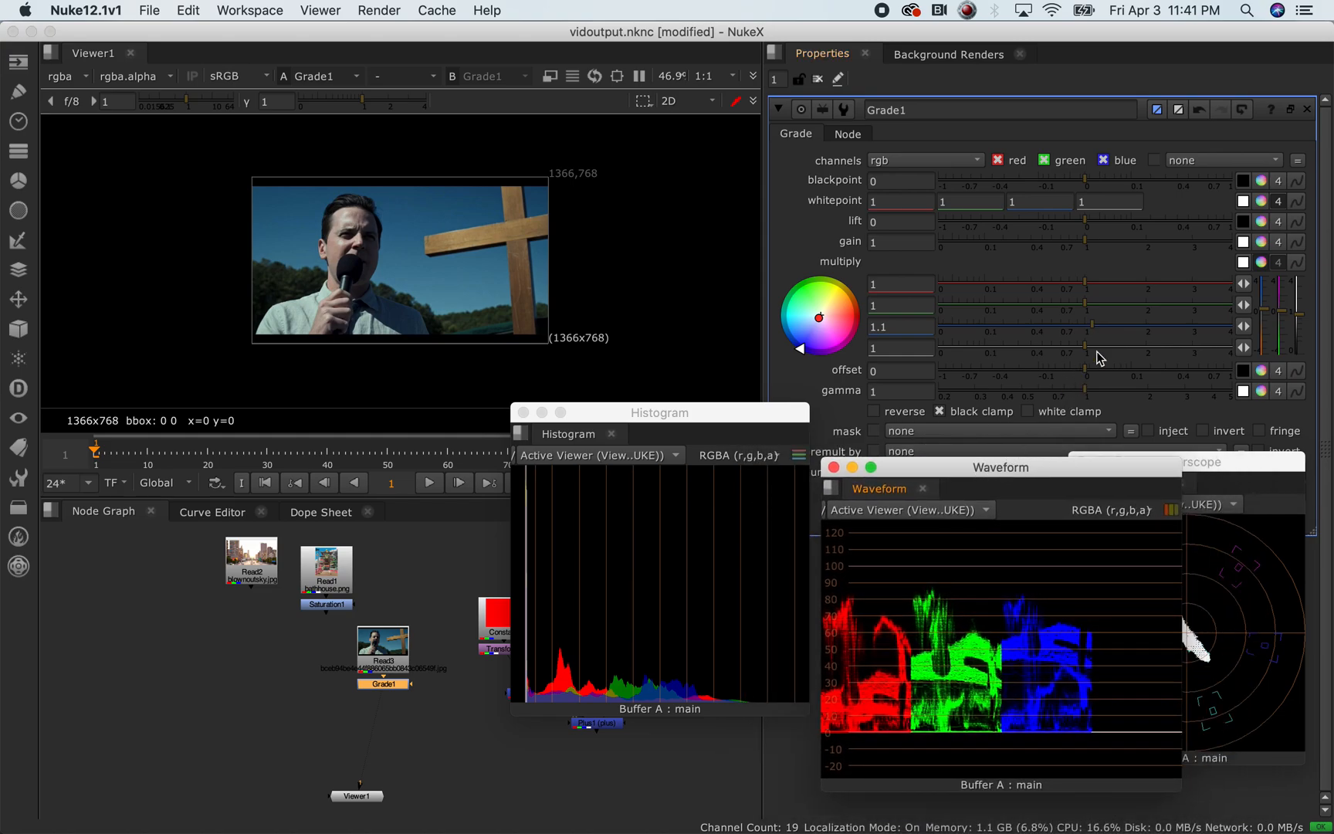
left_click_drag(1095, 327, 1099, 328)
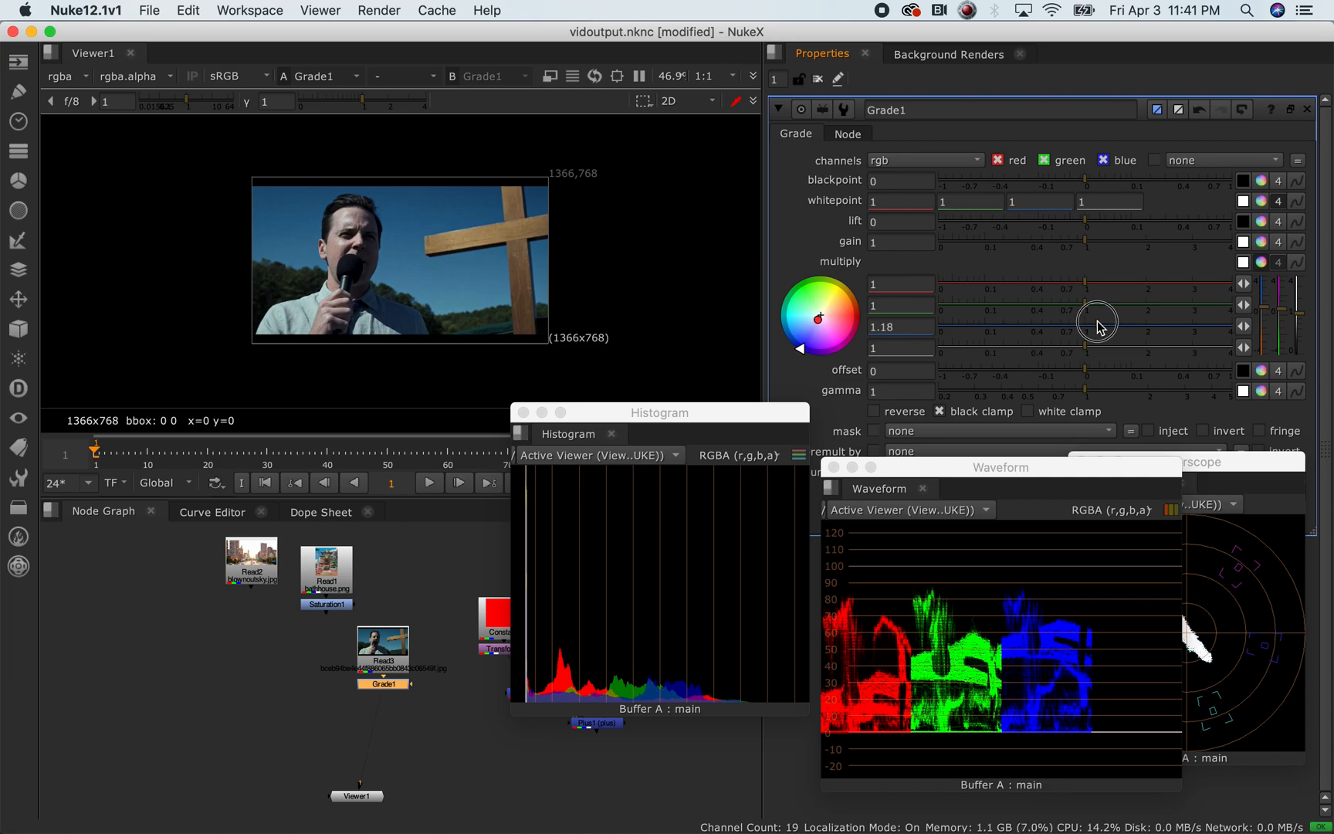
left_click_drag(1085, 284, 1093, 283)
Move the histogram window upward and enlarge it so the color channel distribution can be read in detail
left_click_drag(749, 417, 664, 138)
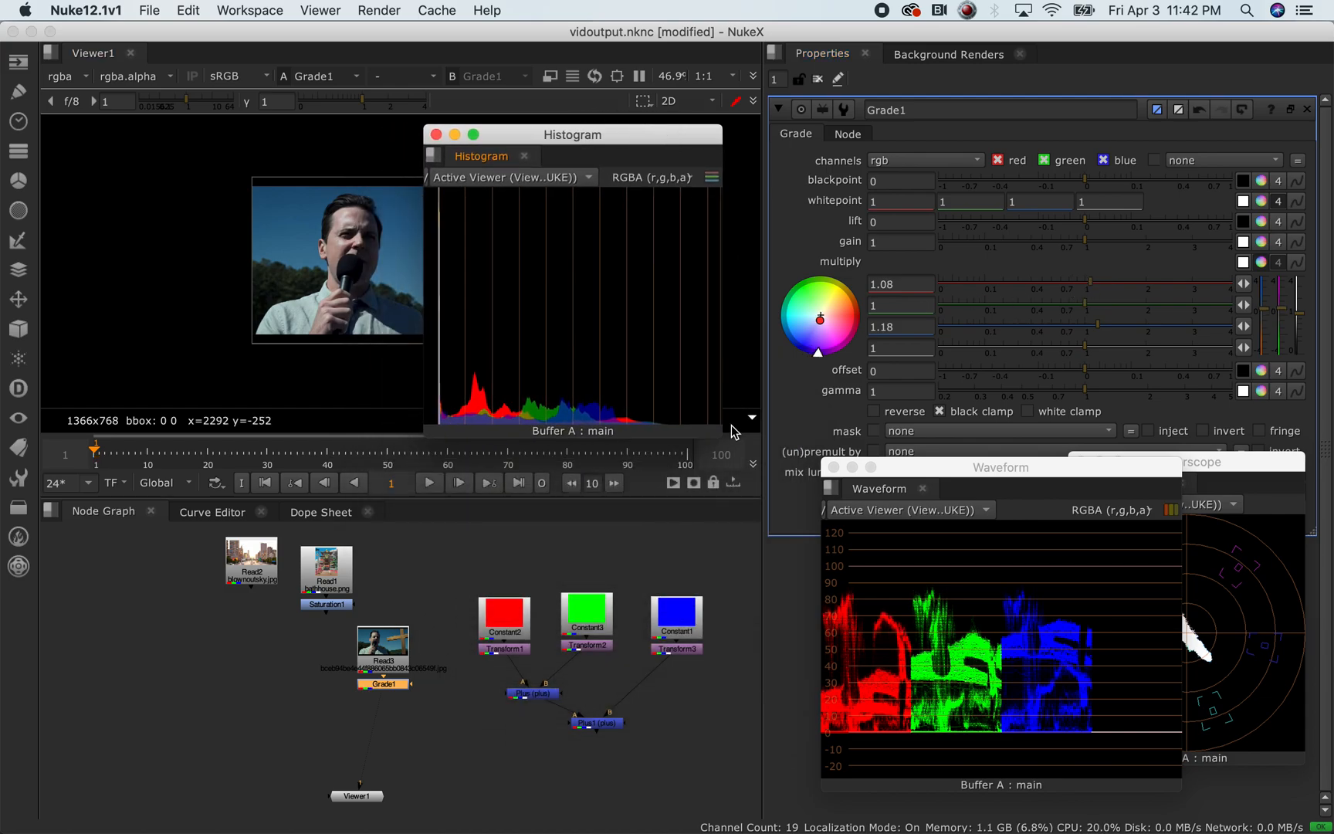
left_click_drag(721, 431, 925, 748)
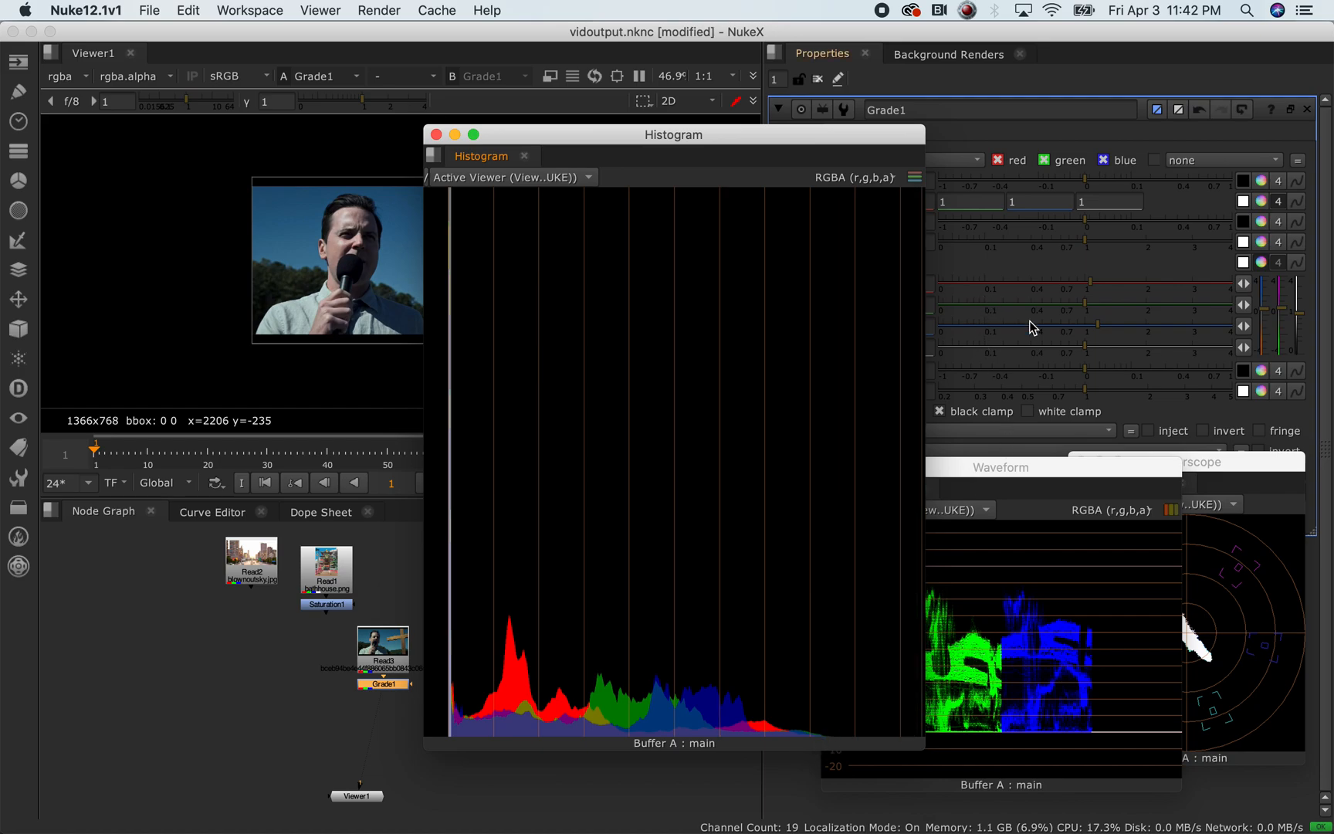
Raise the blue multiply value of Grade1 to 1.2
left_click(1101, 327)
mouse_move(1101, 328)
left_mouse_down()
mouse_move(1138, 328)
mouse_move(1102, 332)
left_mouse_up()
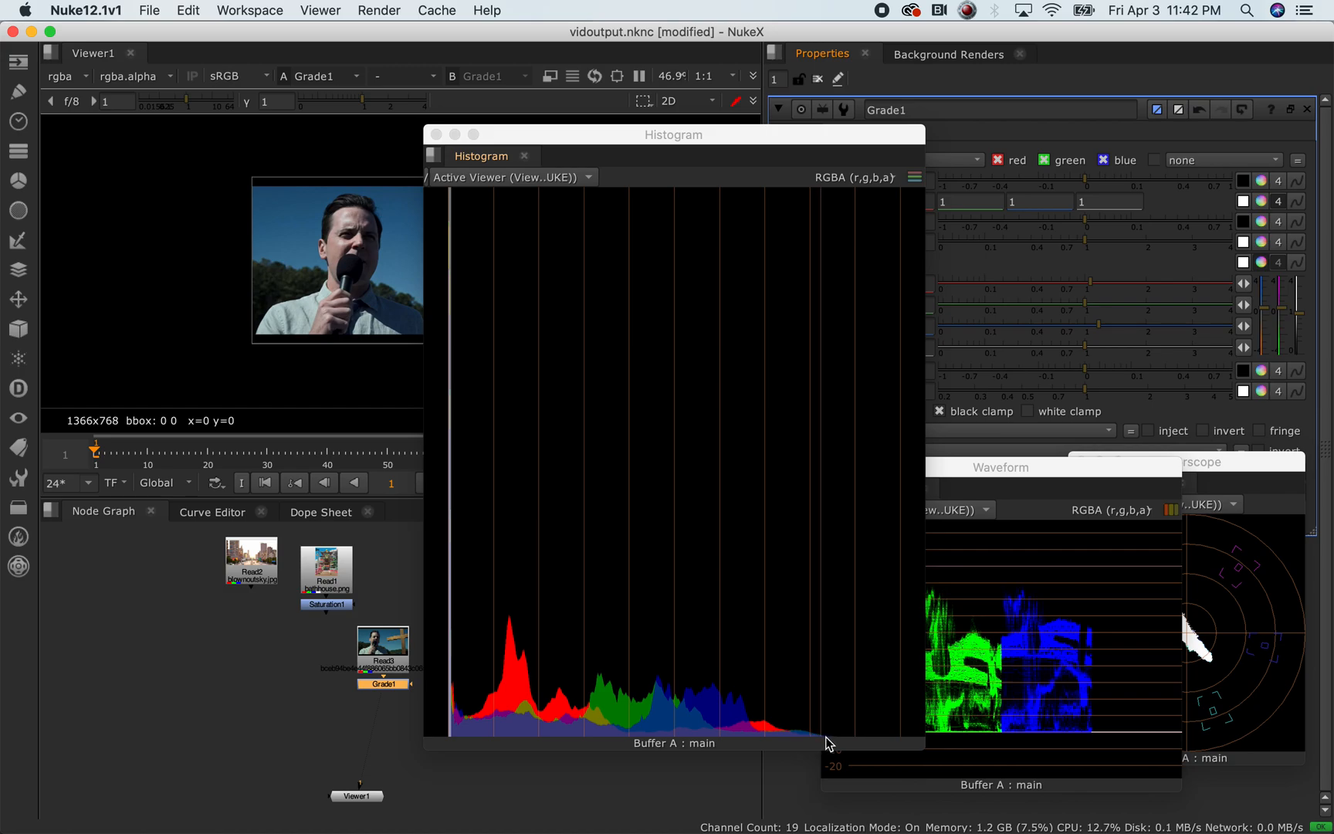
left_click(1099, 328)
left_click_drag(1096, 323, 1100, 325)
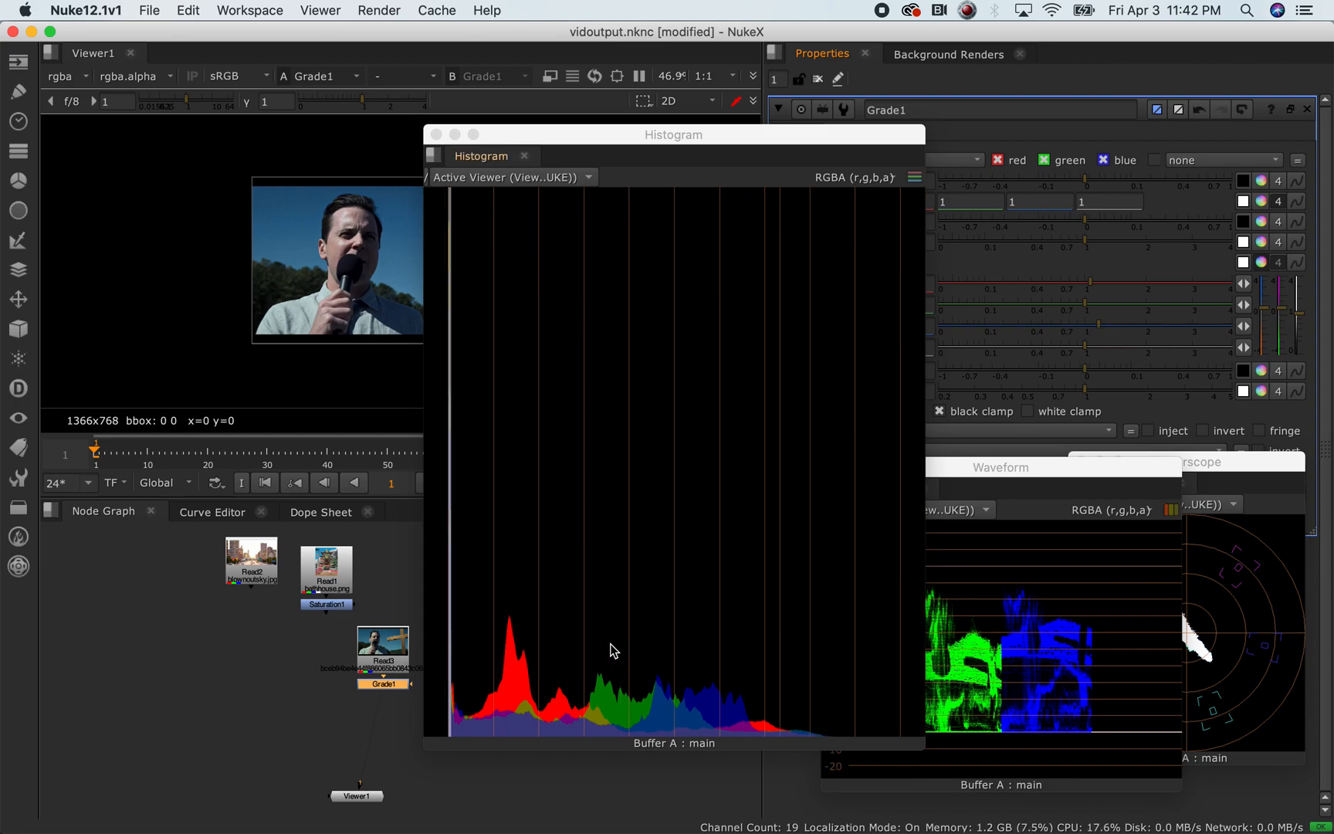
Move the histogram clear of the Grade1 controls, and reset the red and blue multiply values to 1
left_click_drag(736, 131, 626, 164)
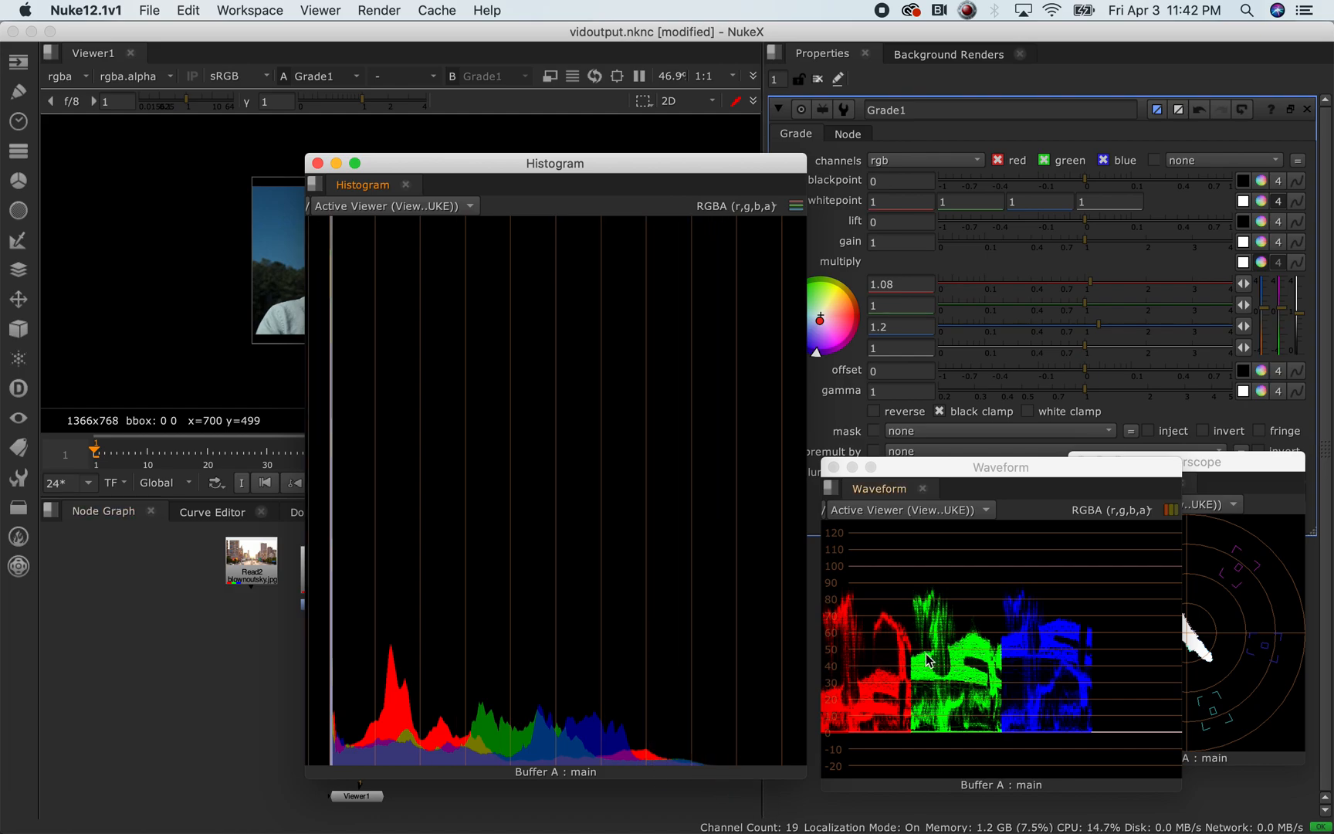
left_click_drag(715, 173, 701, 165)
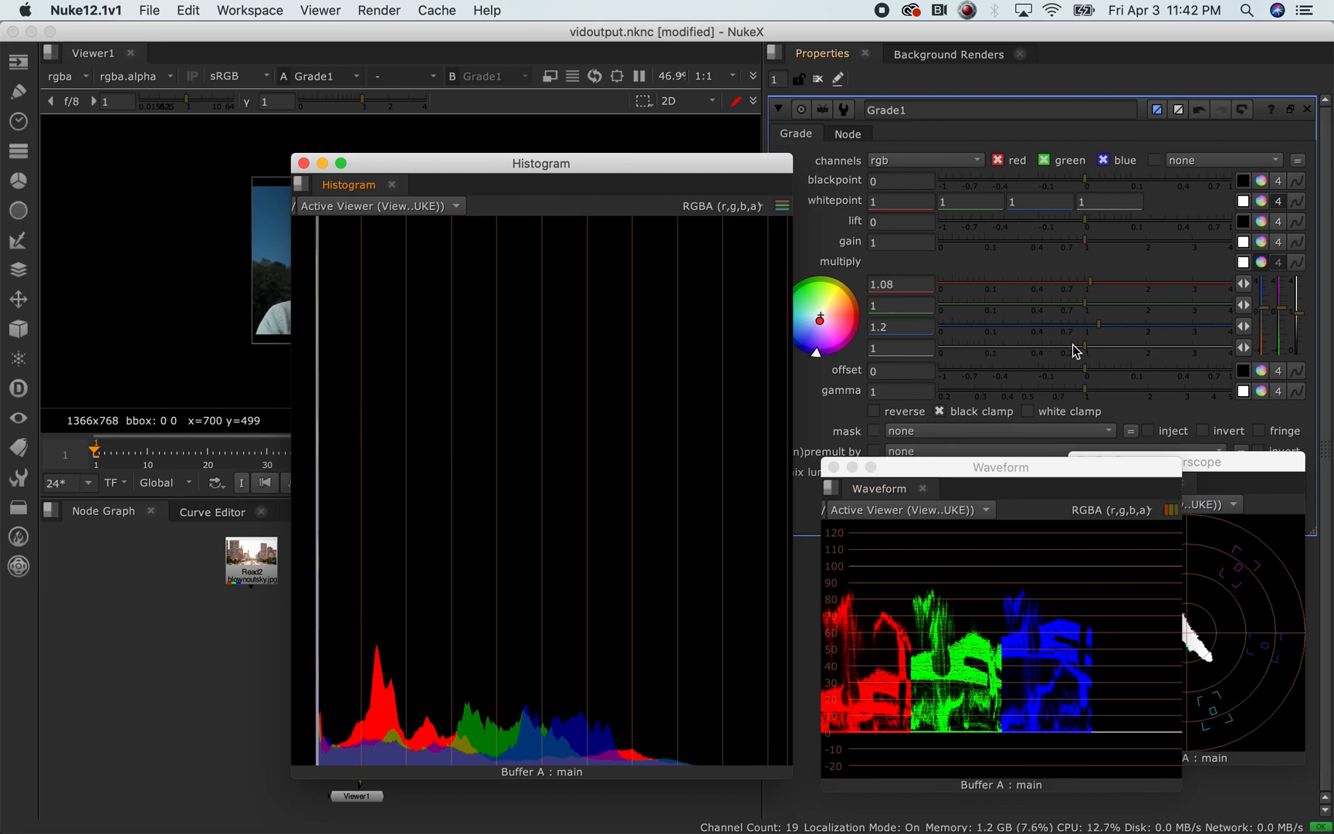
double_click(906, 286)
type("1")
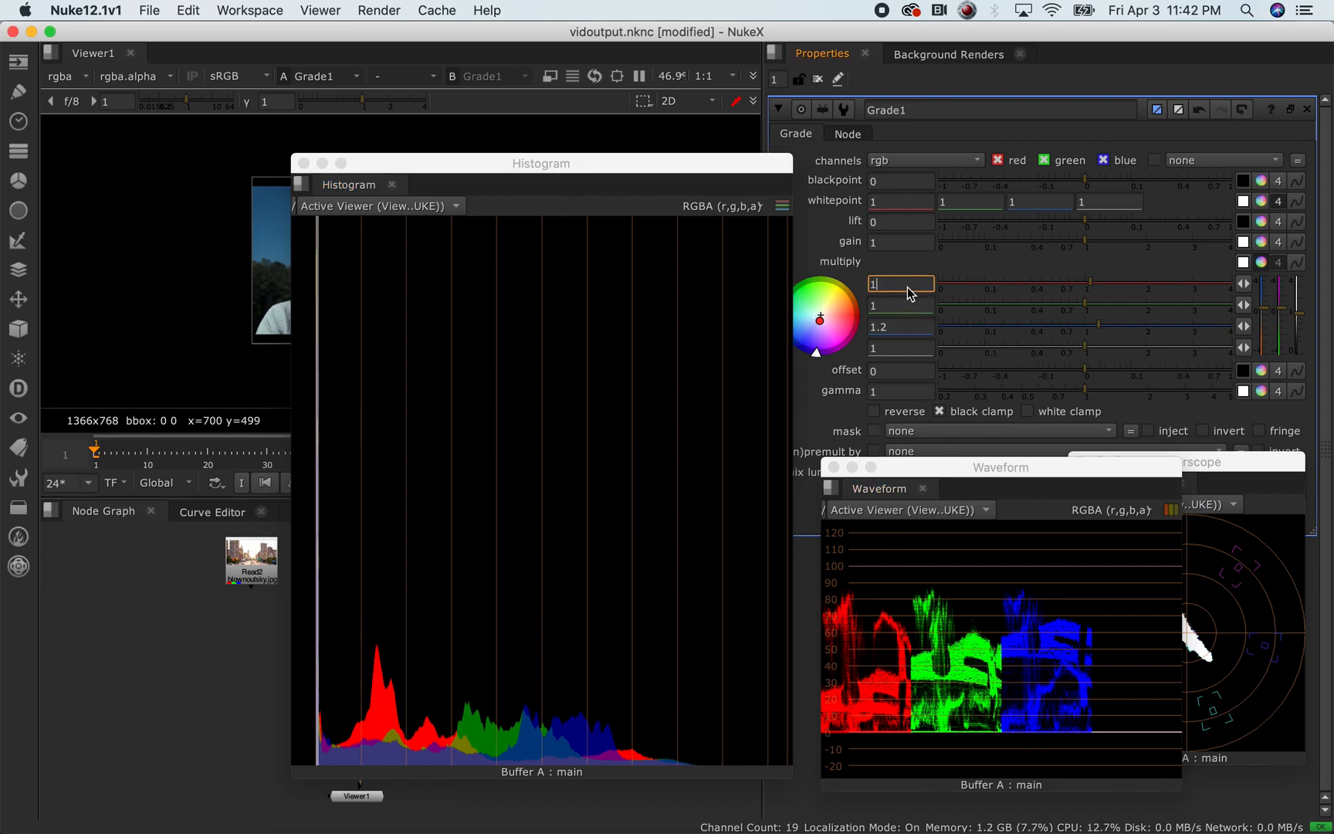
left_click(908, 345)
double_click(904, 328)
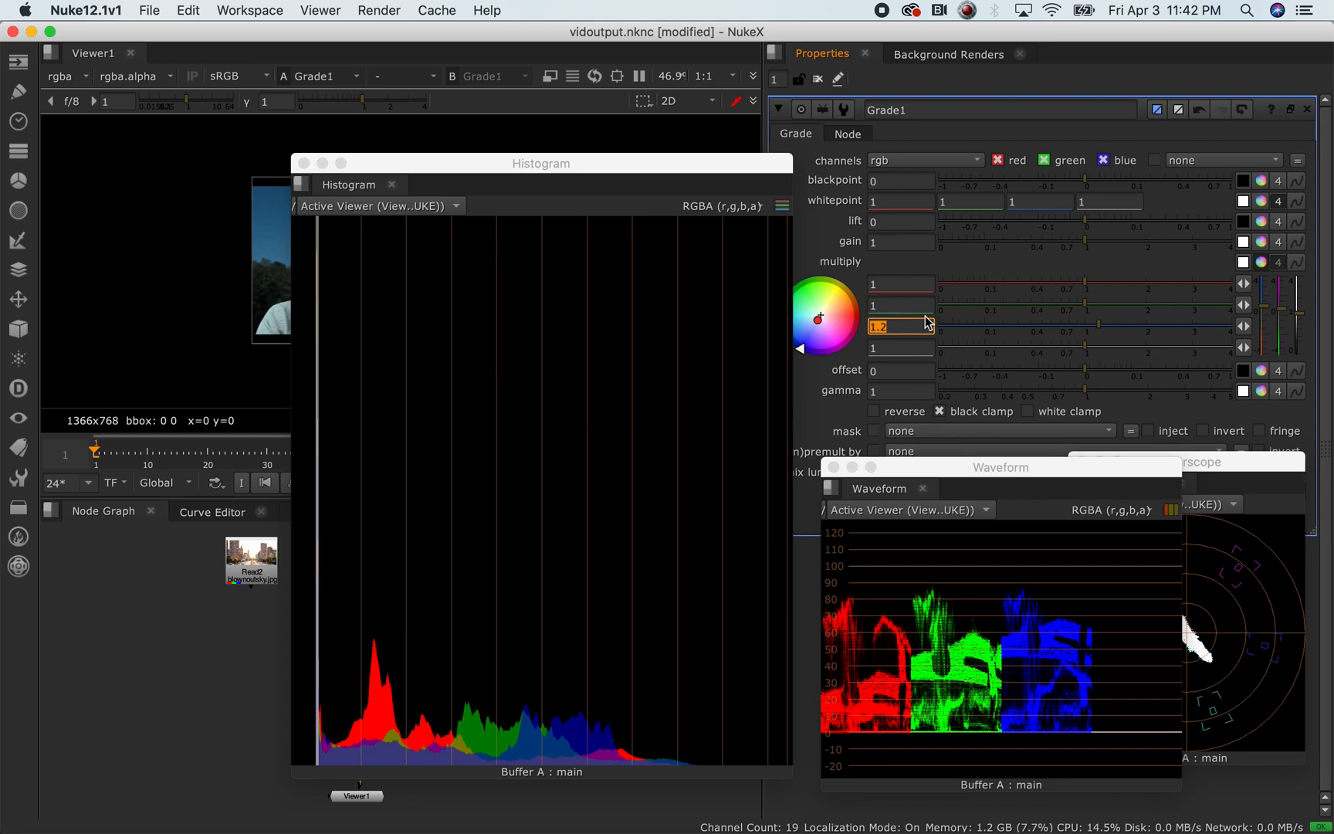
type("1")
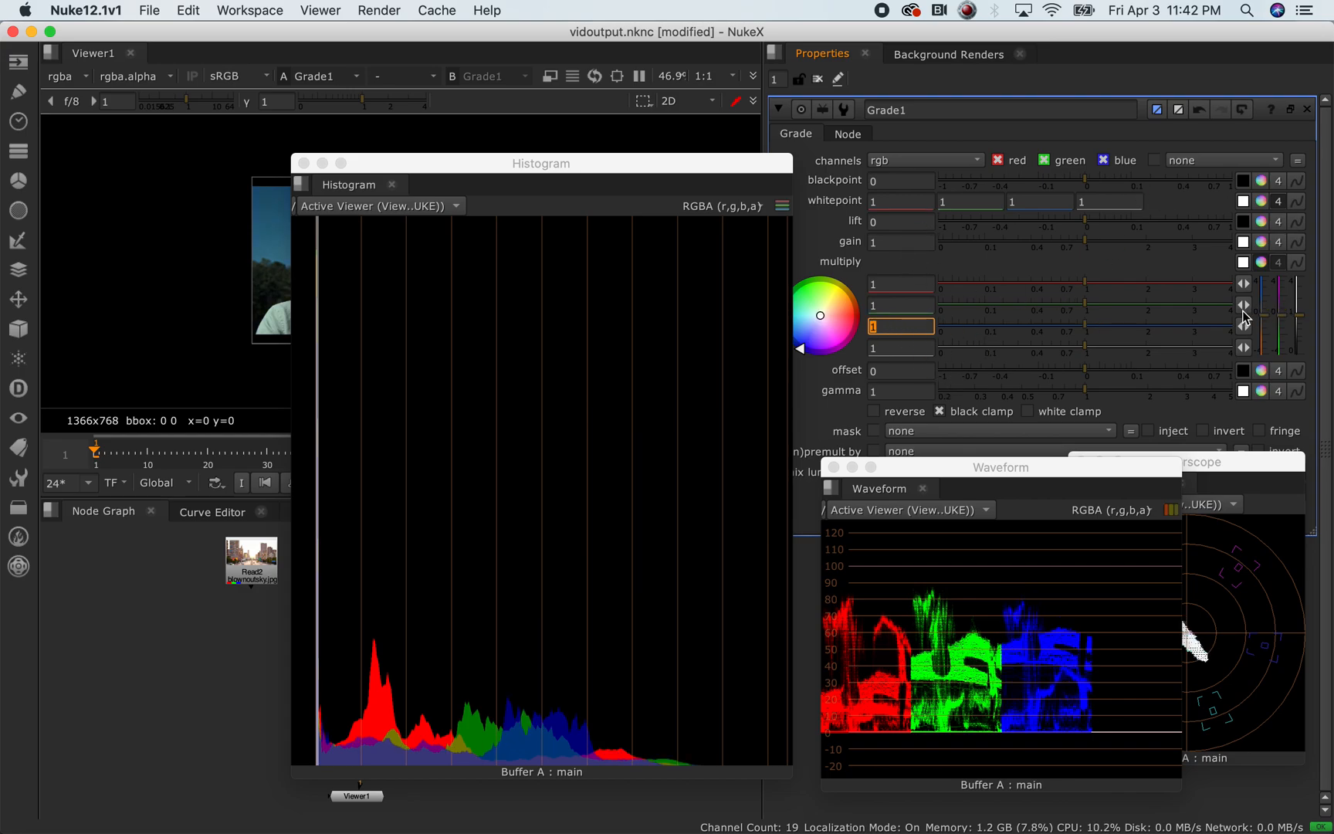
left_click(1262, 264)
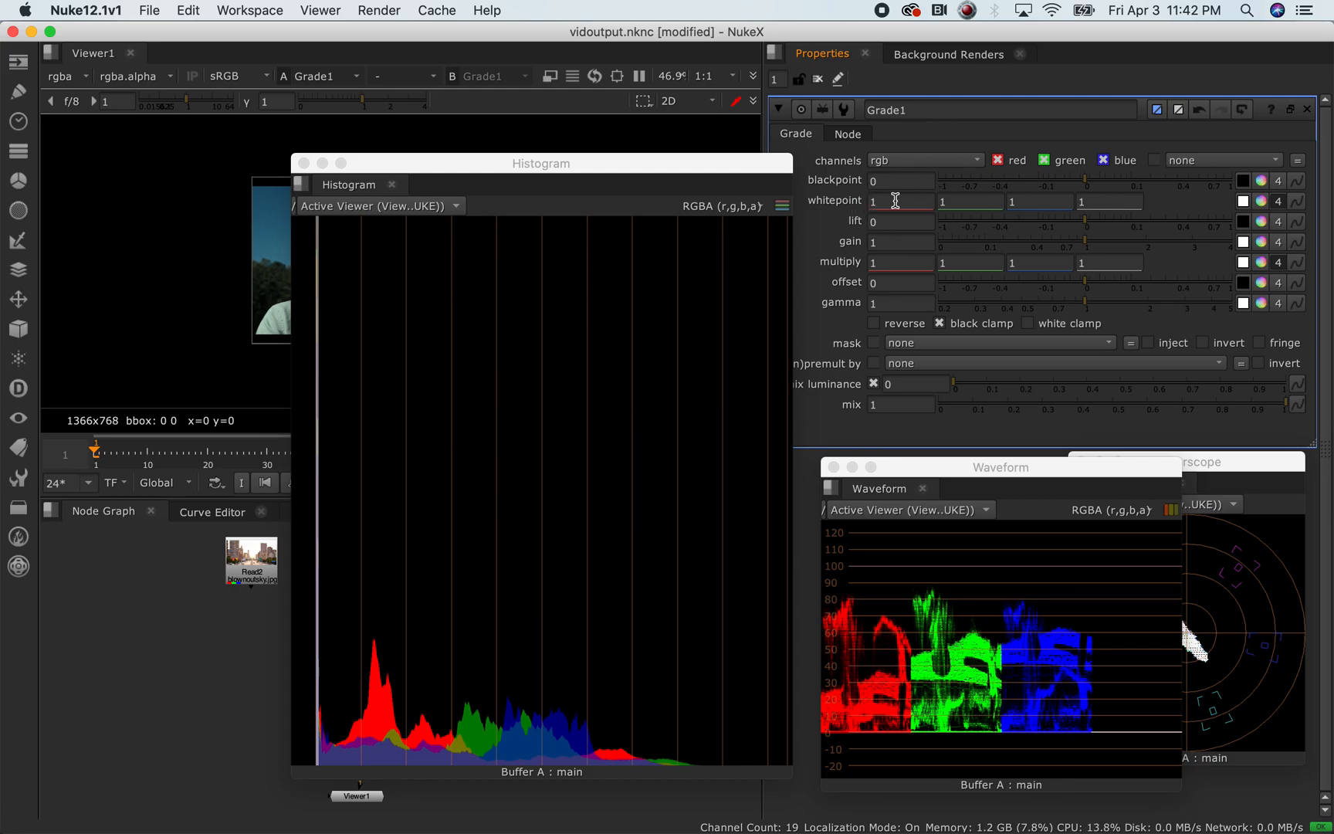
Lower the Grade1 whitepoint to 0.84 for blue and 0.92 for red, and uncover the viewer image
left_click(1040, 203)
left_click(1261, 200)
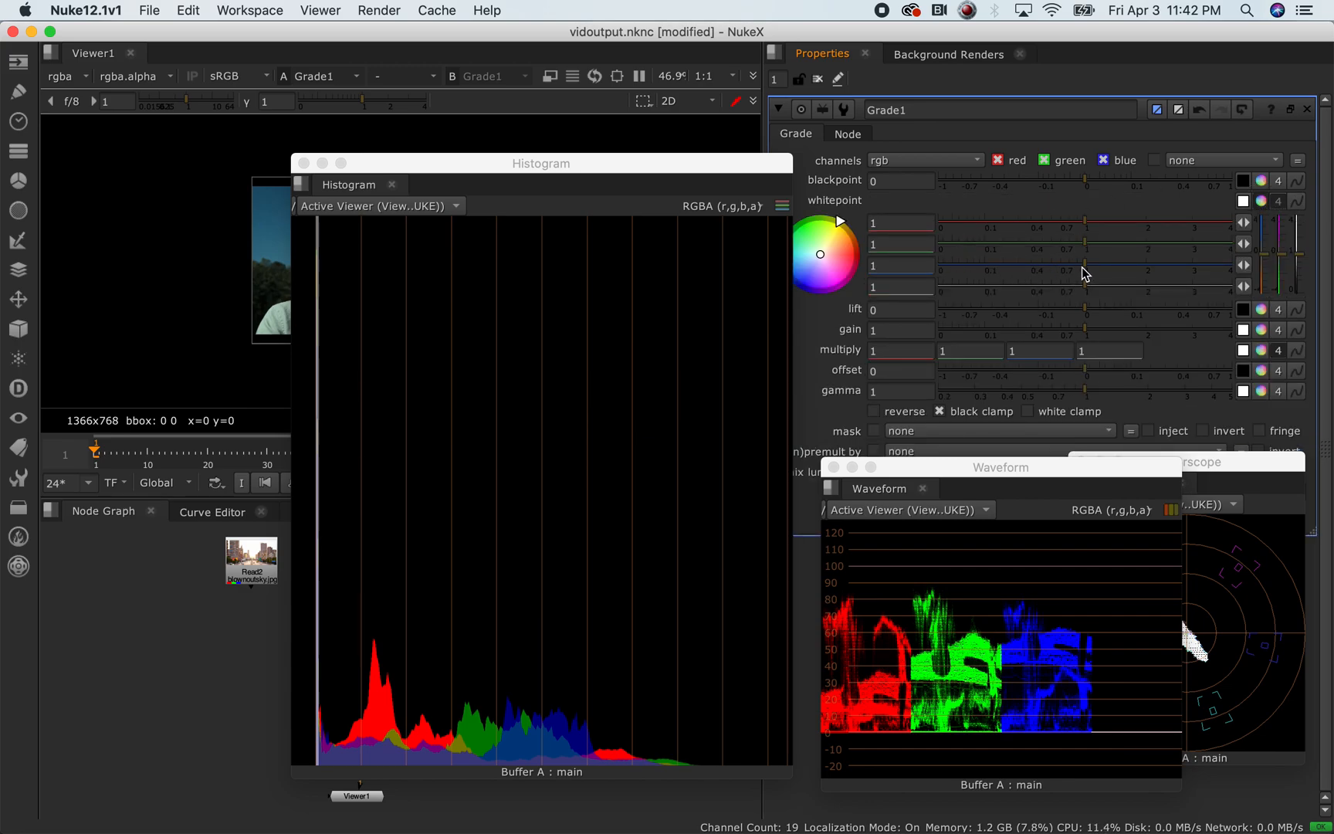
left_click_drag(1082, 263, 1078, 271)
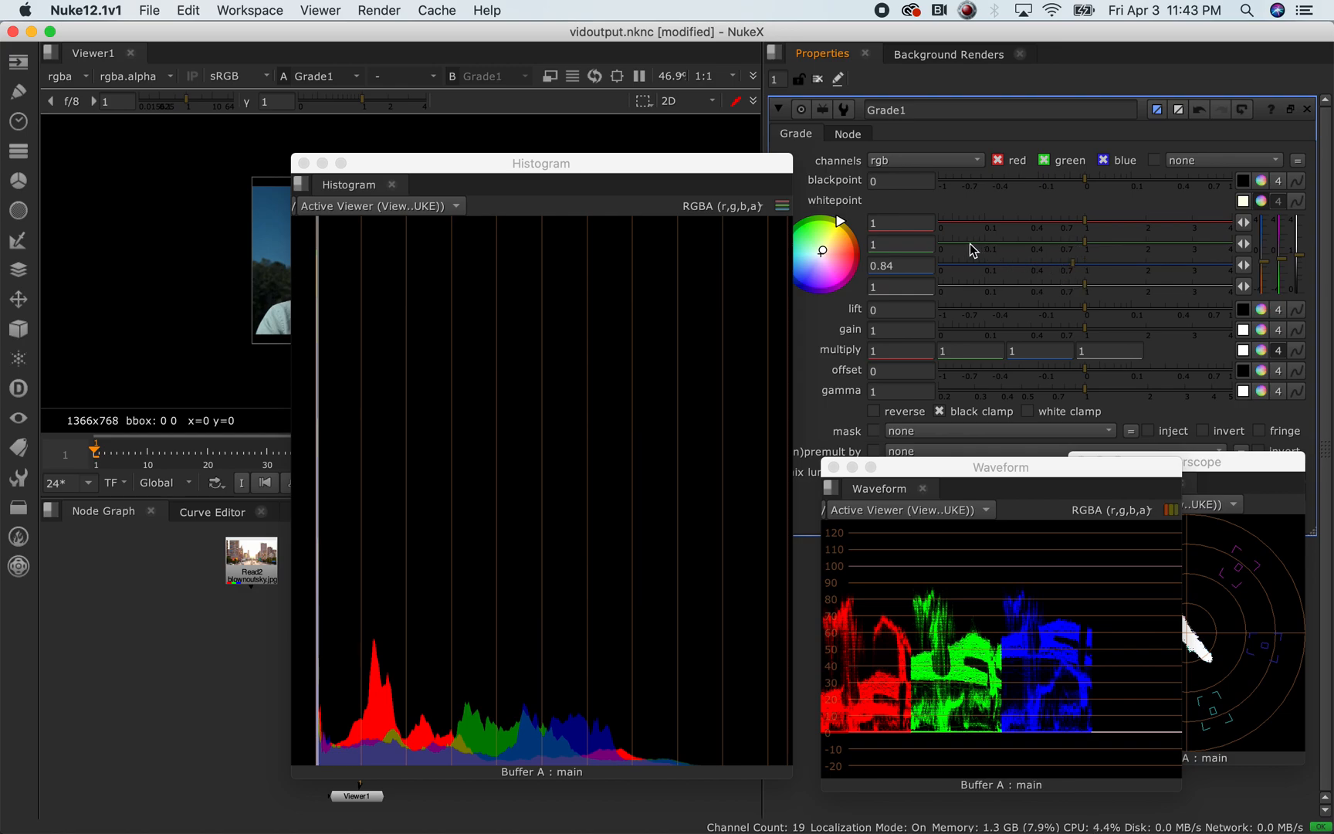
left_click_drag(1082, 222, 1081, 226)
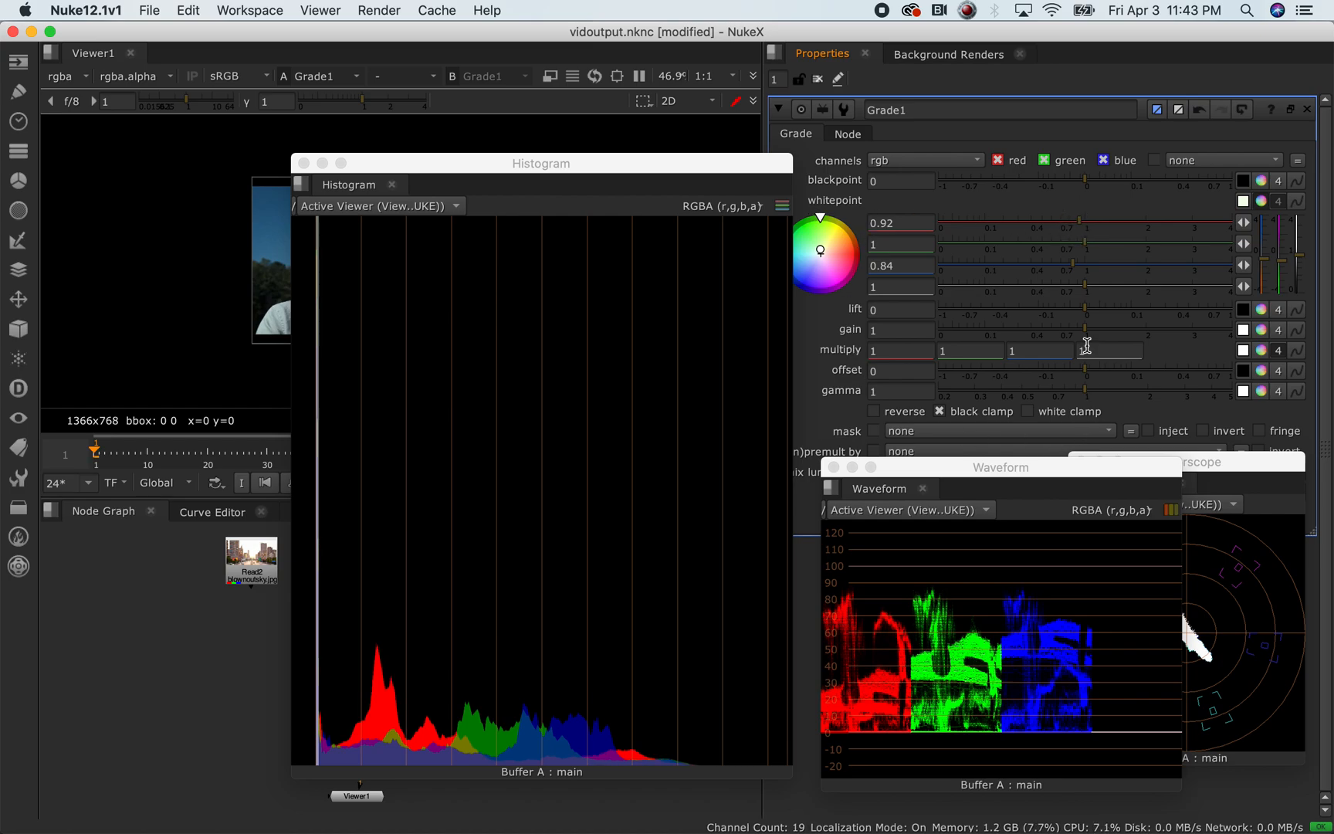
left_click_drag(737, 164, 1012, 142)
Switch to Adobe Premiere Pro and move the Lumetri Scopes window clear of the Effects and Effect Controls panels
key("super+Tab")
key("super+Tab")
key("super+Tab")
key("super+shift+Tab")
key("super+shift+Tab")
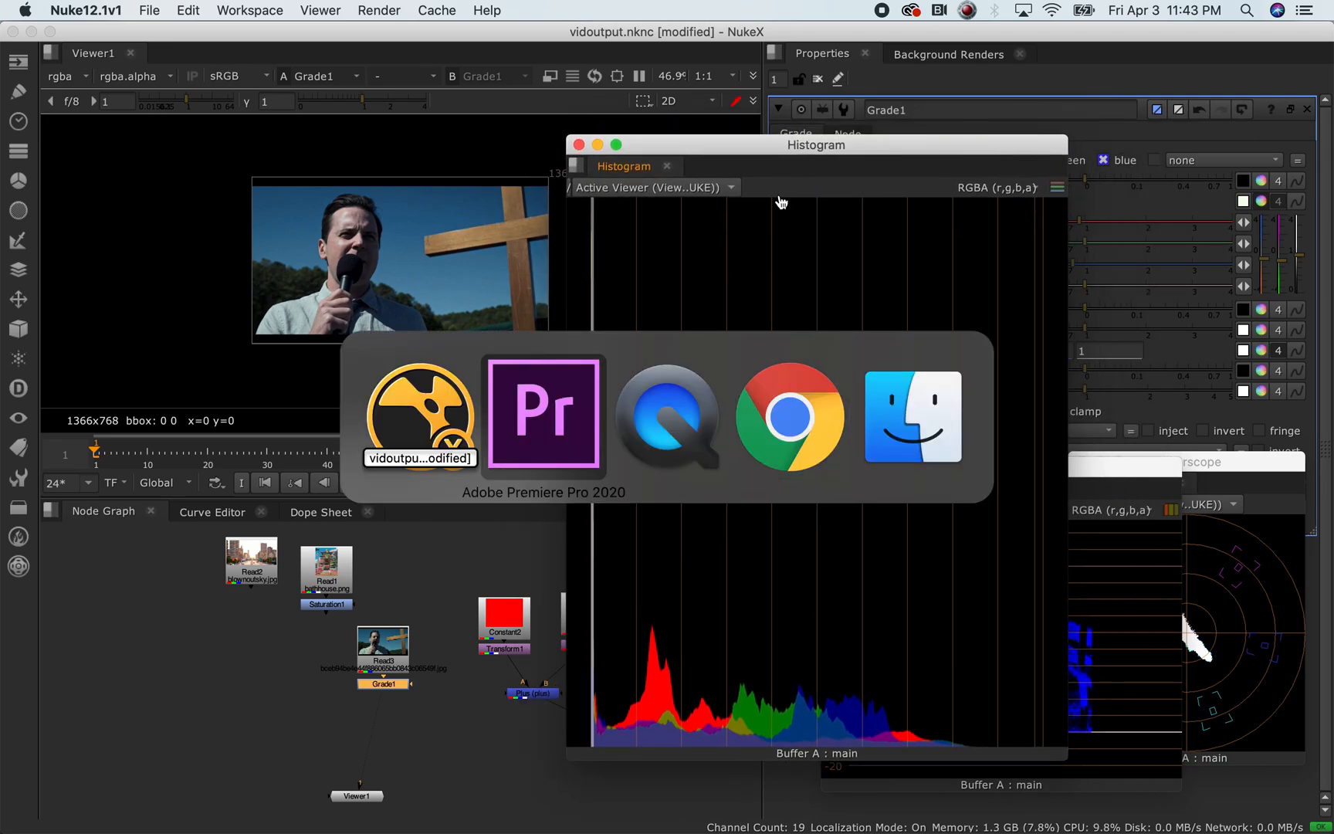
left_click_drag(629, 434, 692, 359)
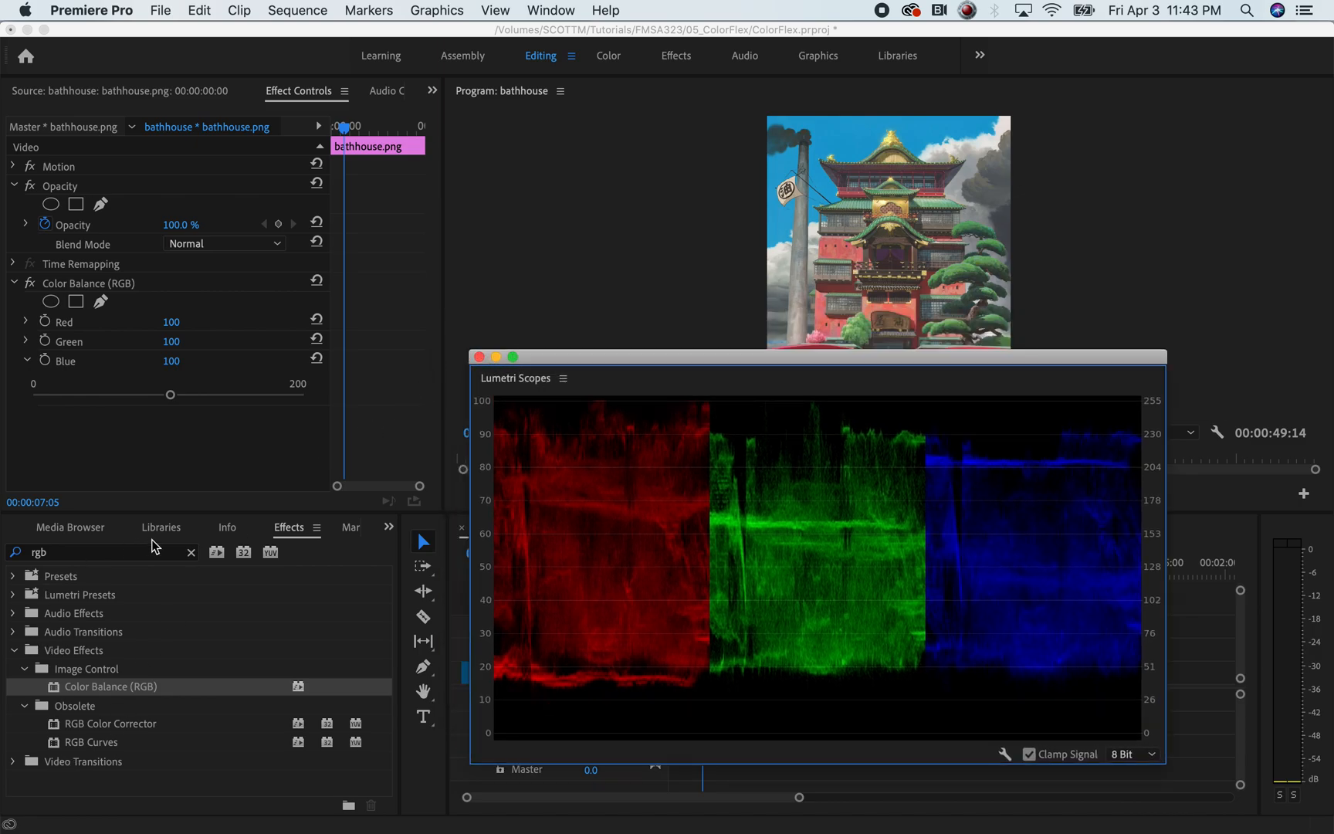
Search the effects for "lumetri color" and apply Lumetri Color to the bathhouse.png clip
left_click(190, 552)
left_click(114, 549)
type("c")
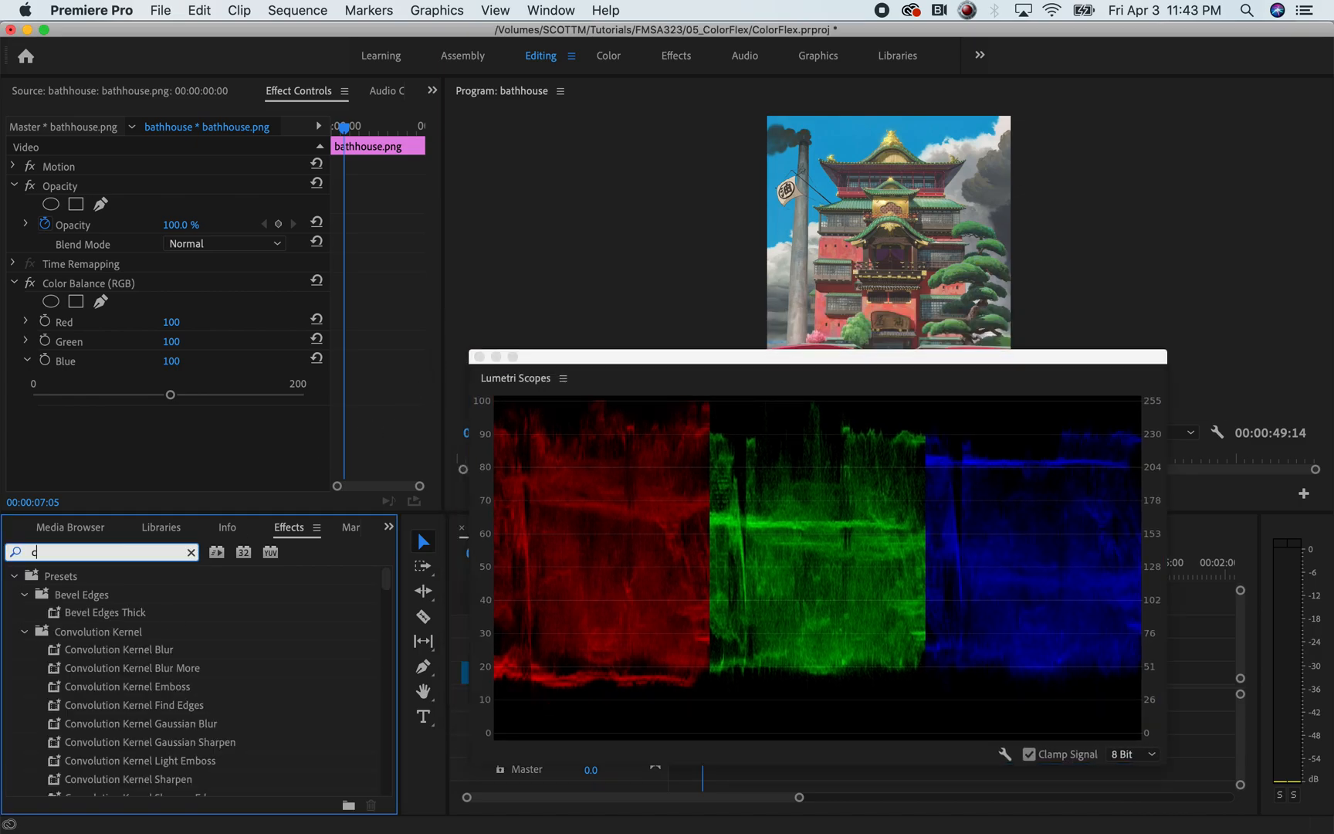
key("BackSpace")
type("lu")
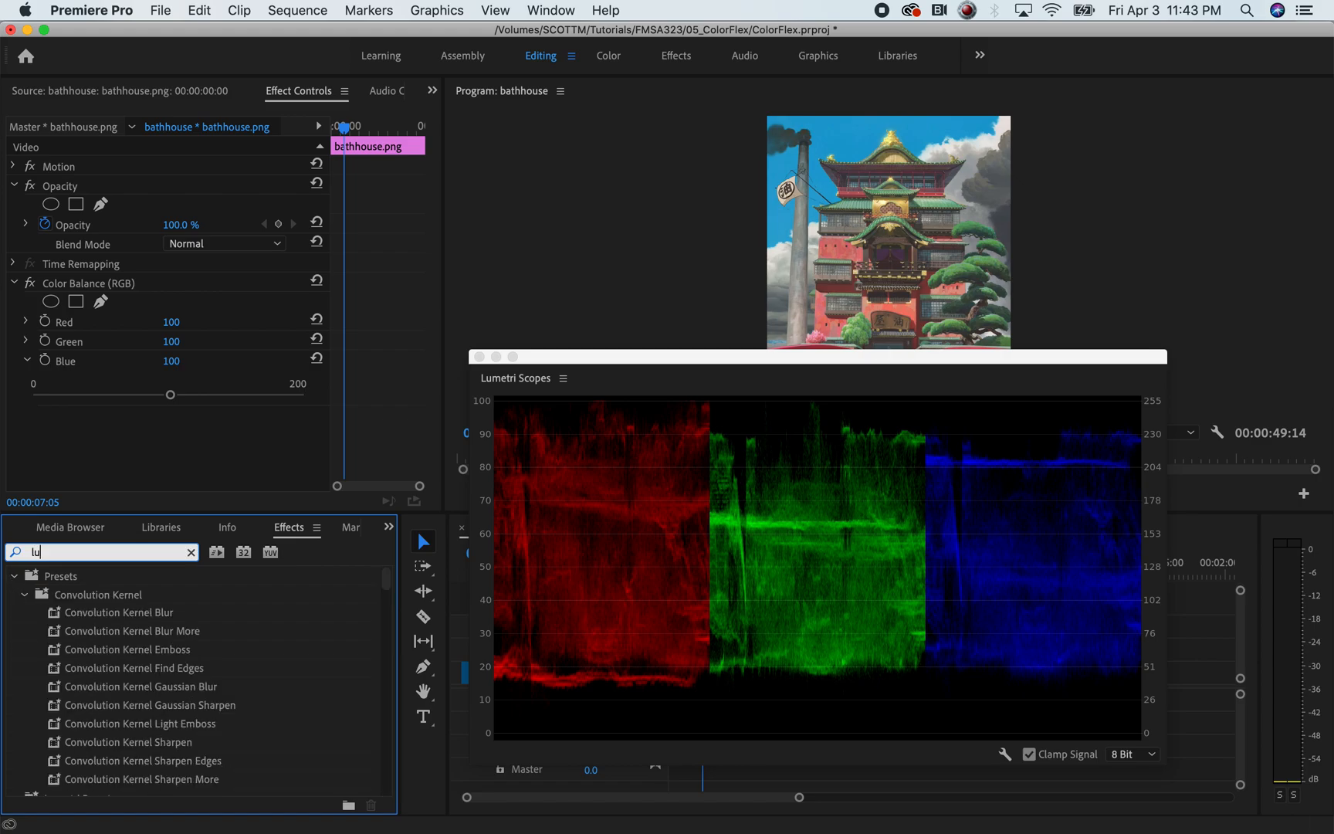
type("metri color")
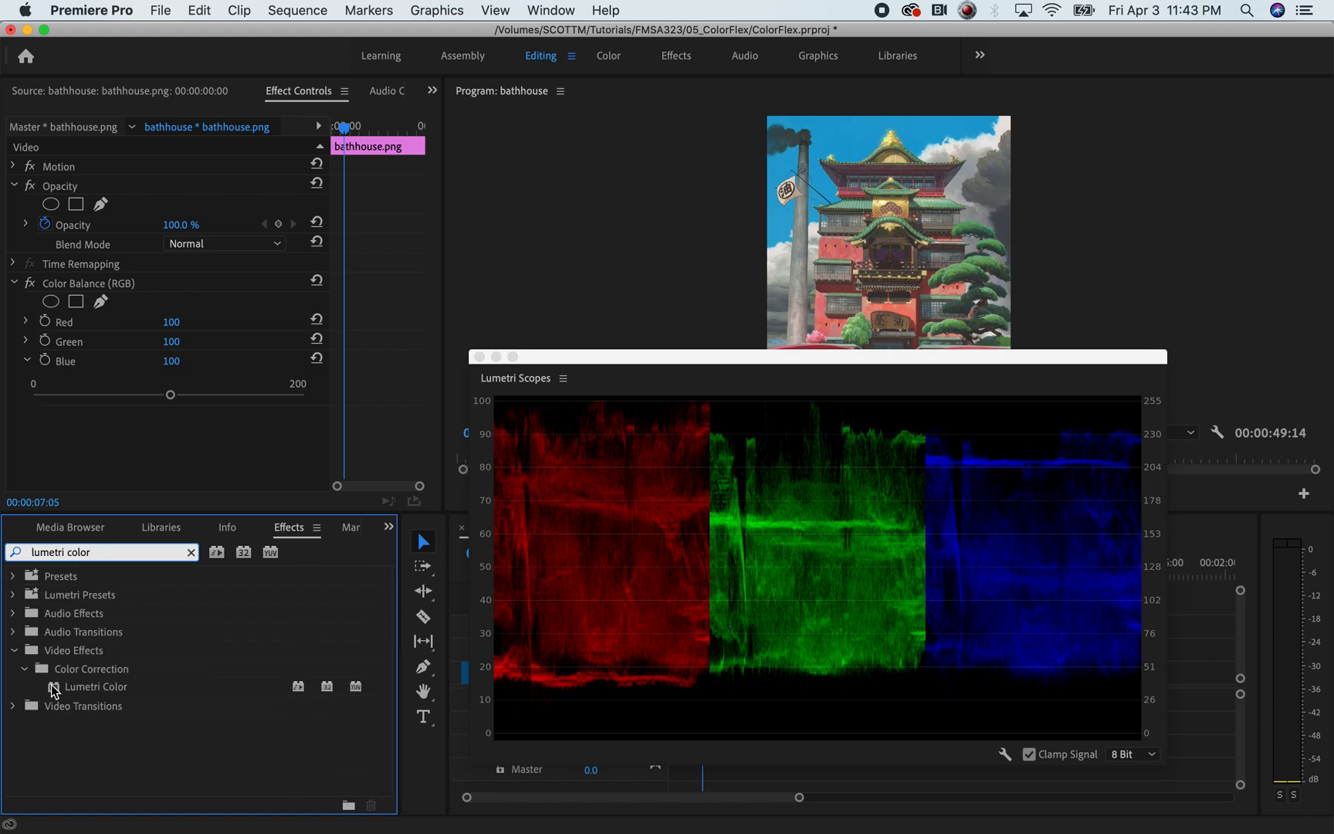
left_click_drag(56, 691, 270, 393)
Examine Lumetri Color's Creative, HSL Secondary and Color Wheels & Match controls, and collapse the Color Balance (RGB) effect
left_click_drag(432, 337, 440, 452)
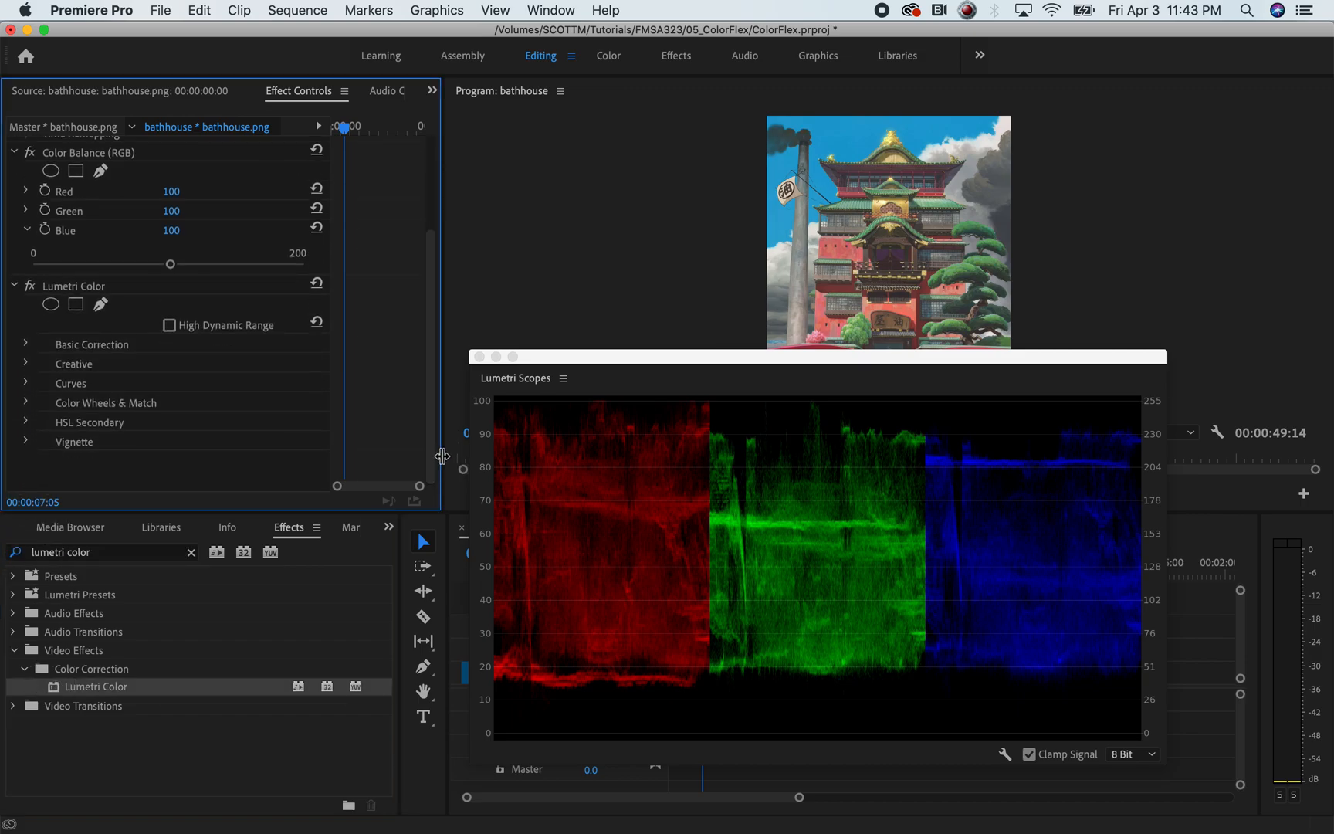
left_click(25, 365)
left_click_drag(423, 292, 402, 461)
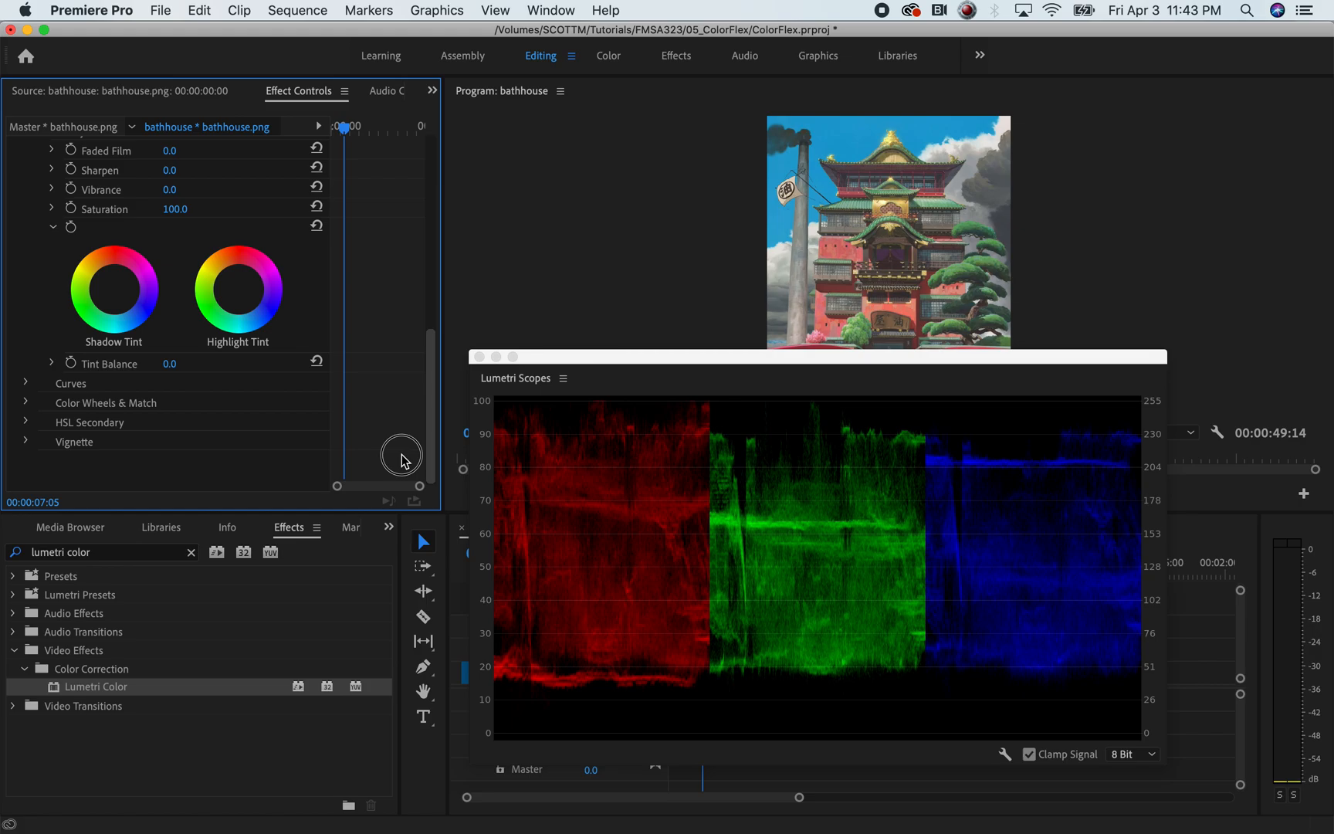
left_click(26, 424)
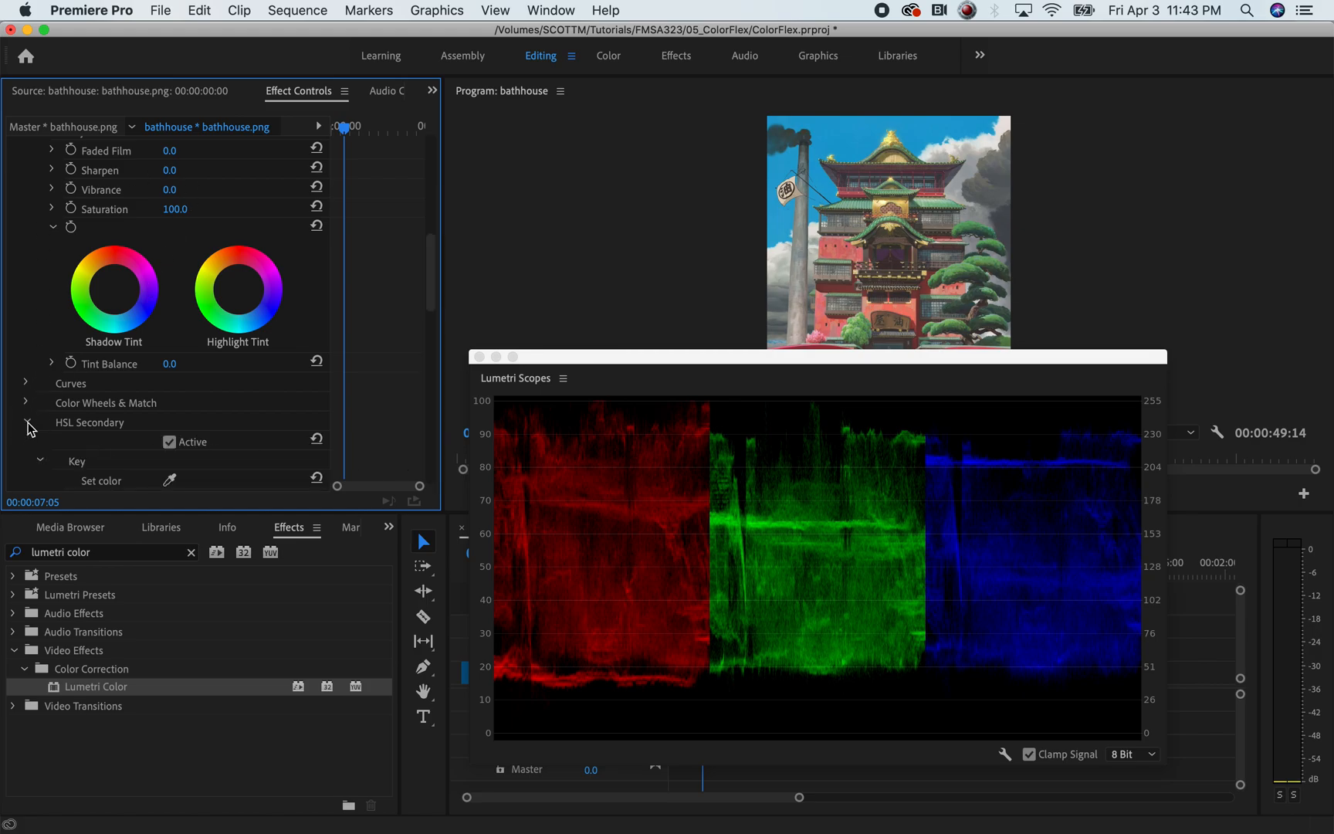
left_click(27, 423)
left_click(25, 403)
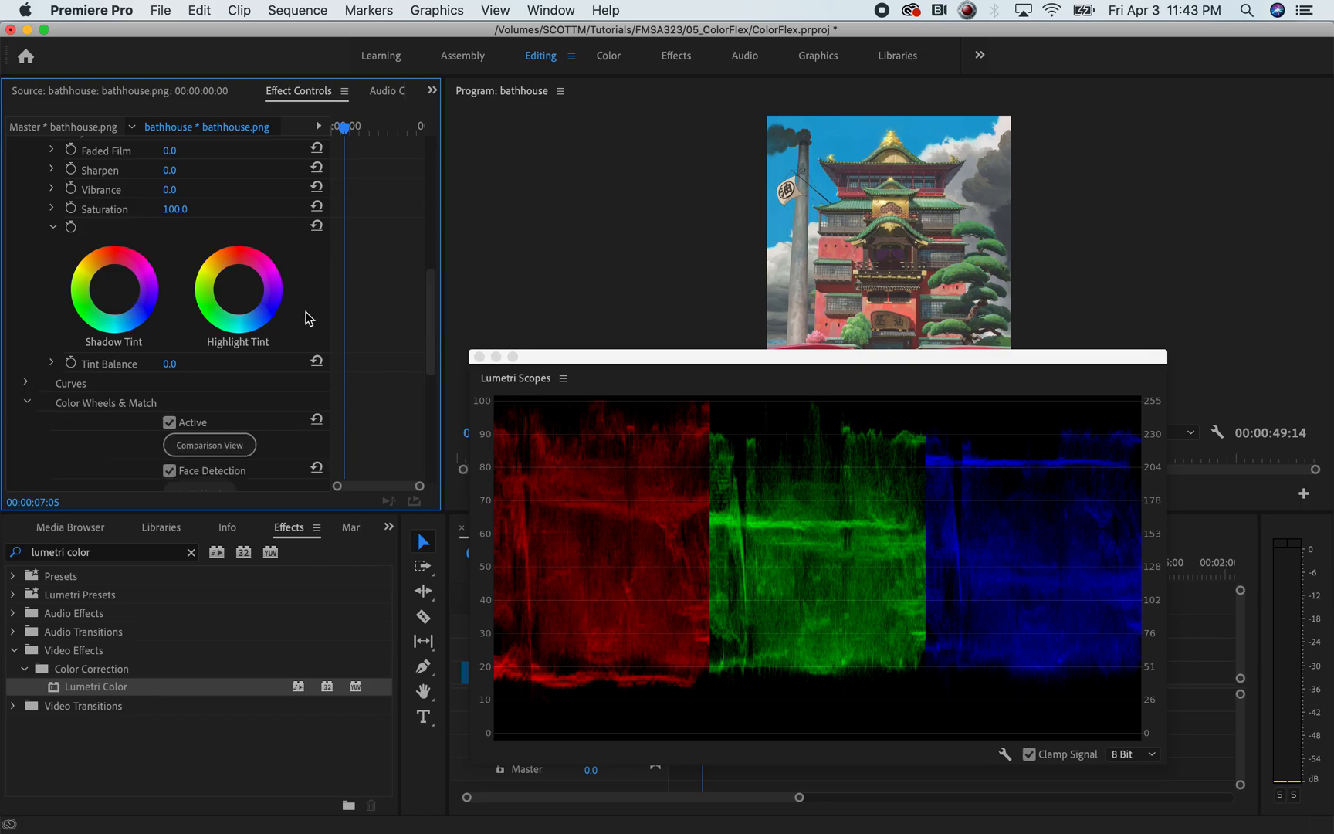
left_click_drag(431, 324, 272, 208)
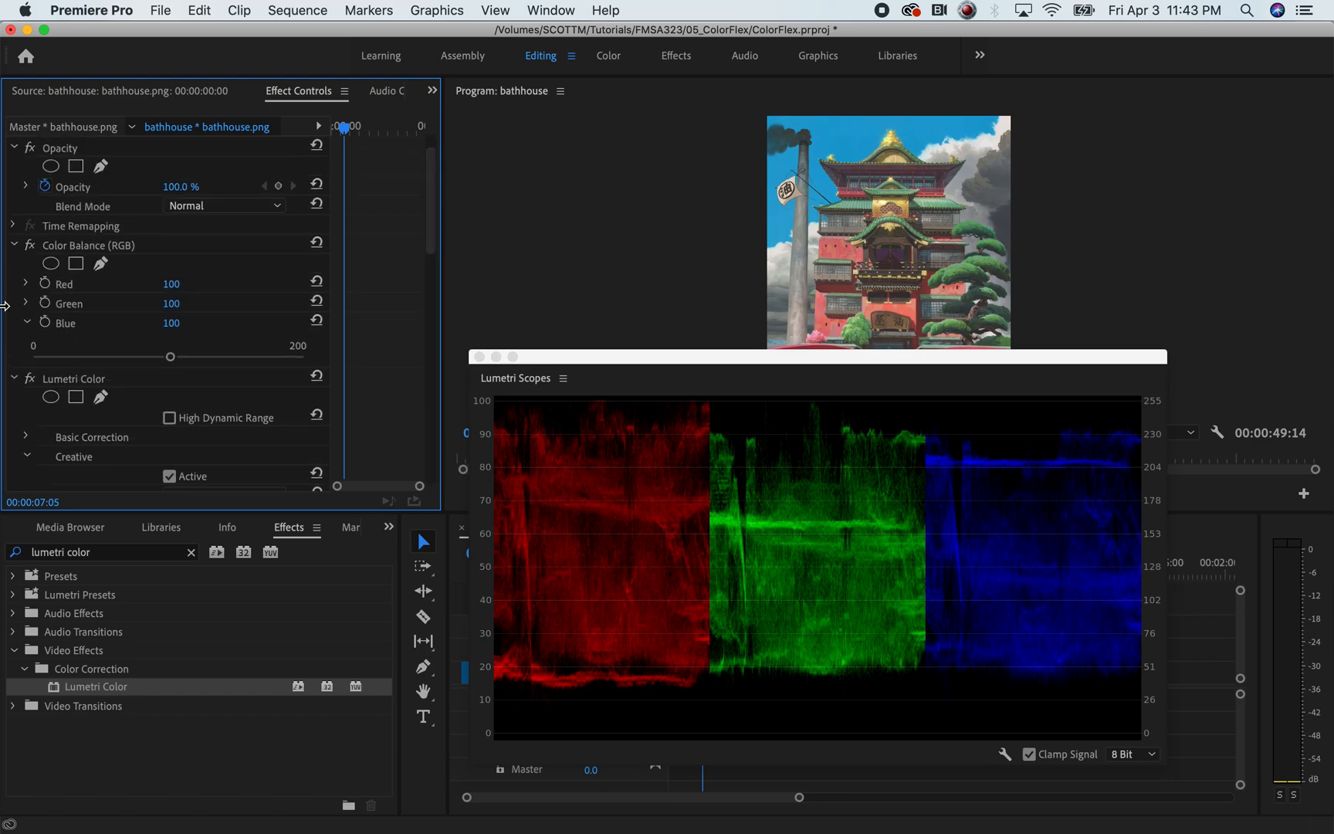
left_click(13, 246)
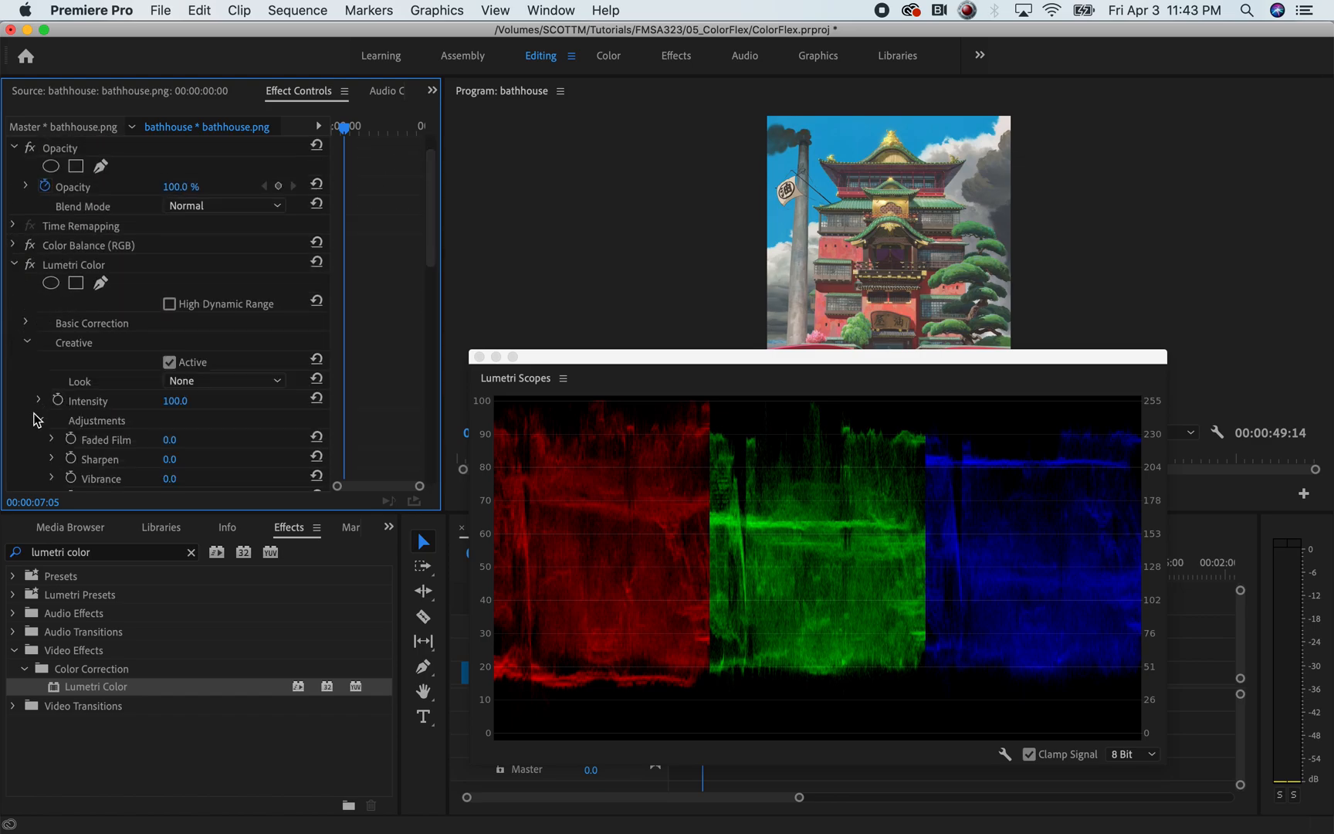
Collapse Lumetri Color's Creative section, expand Basic Correction and reveal the Highlights slider under Tone
left_click(25, 342)
left_click(27, 323)
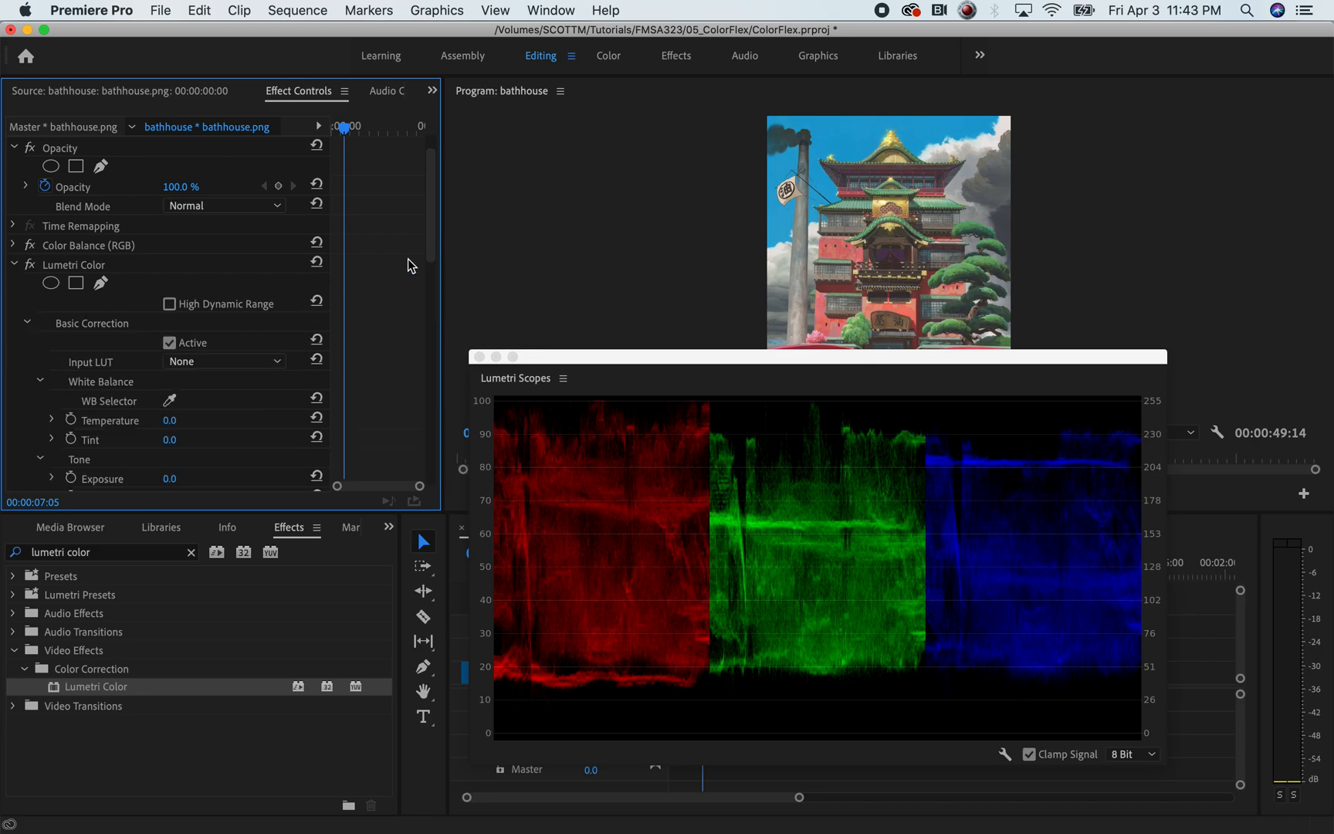
left_click_drag(431, 255, 432, 318)
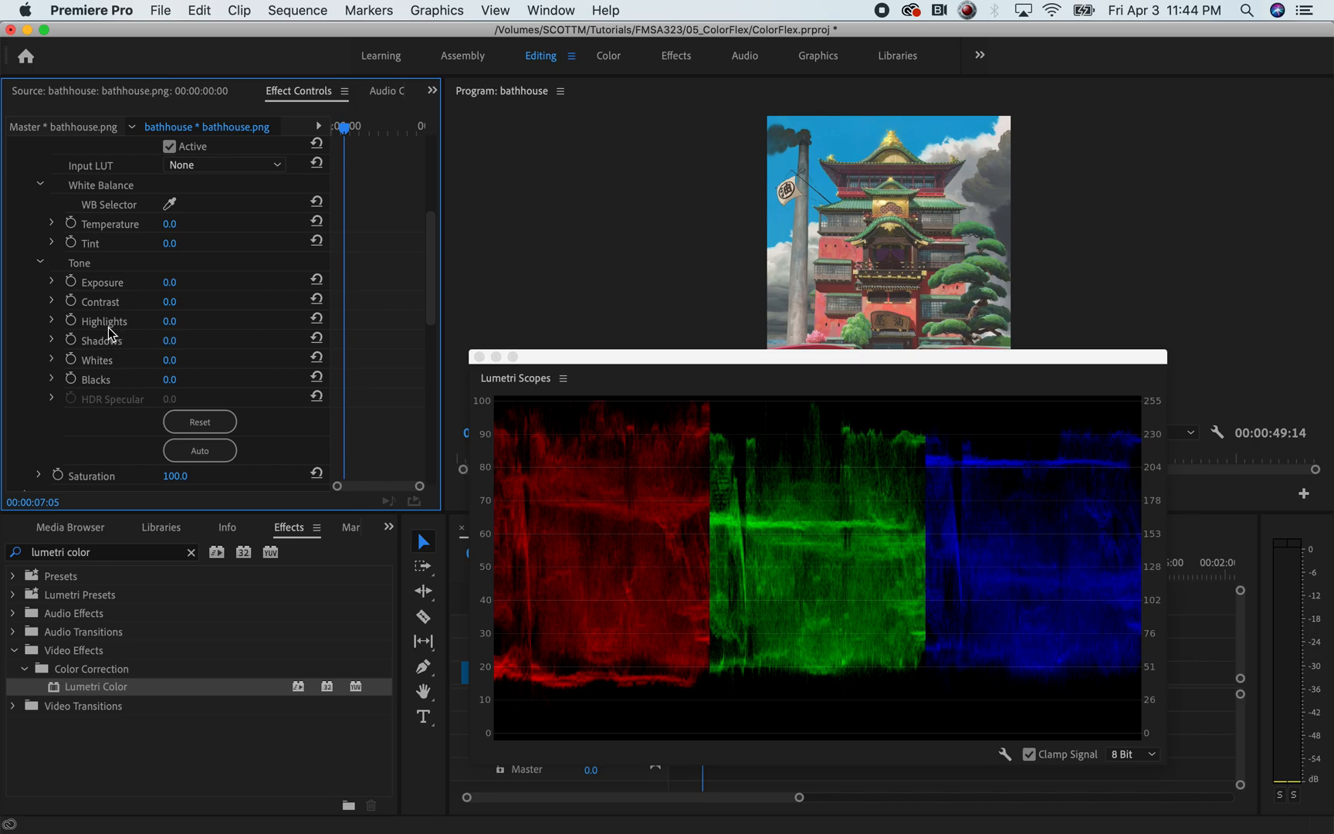
left_click(53, 322)
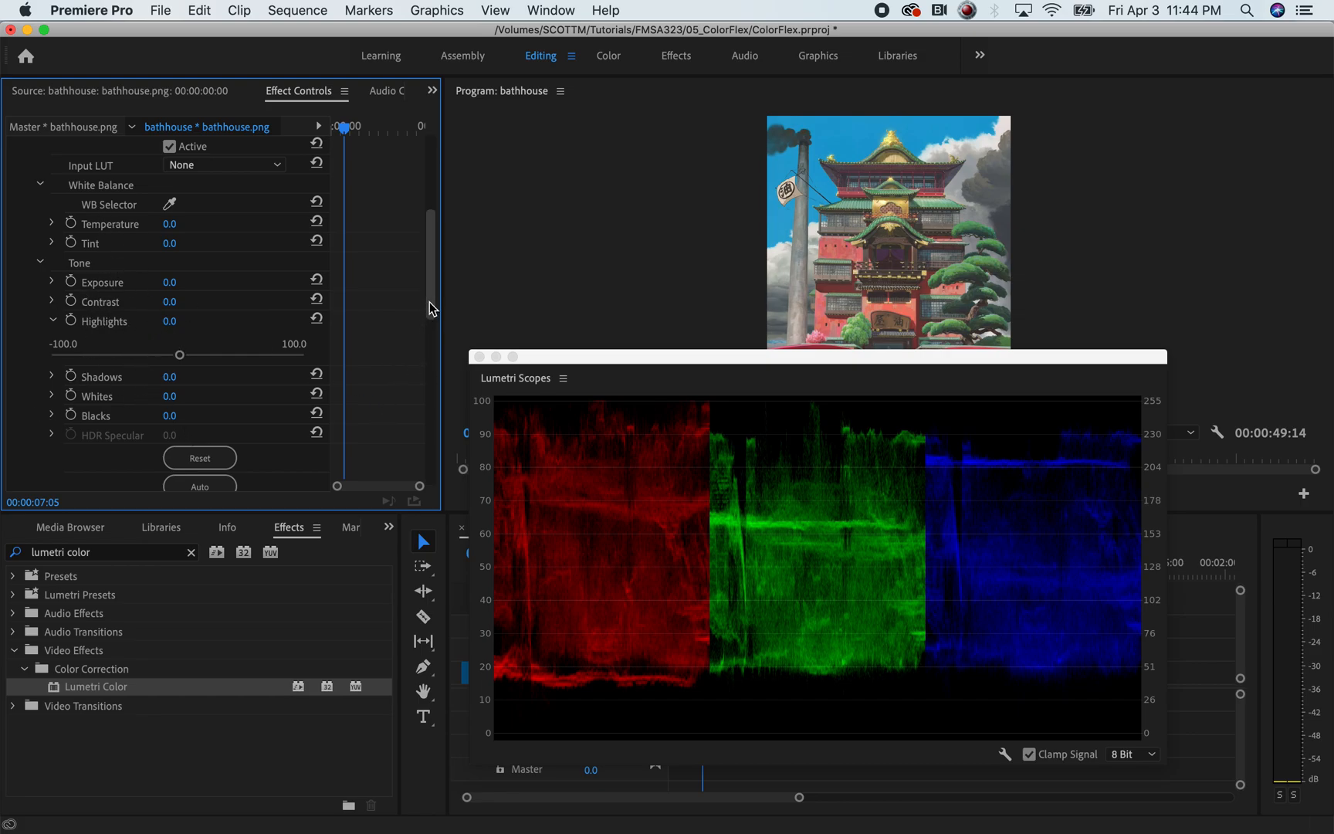
Switch to Nuke, move the Histogram window farther from the viewer image, and return to Premiere Pro
key("super+Tab")
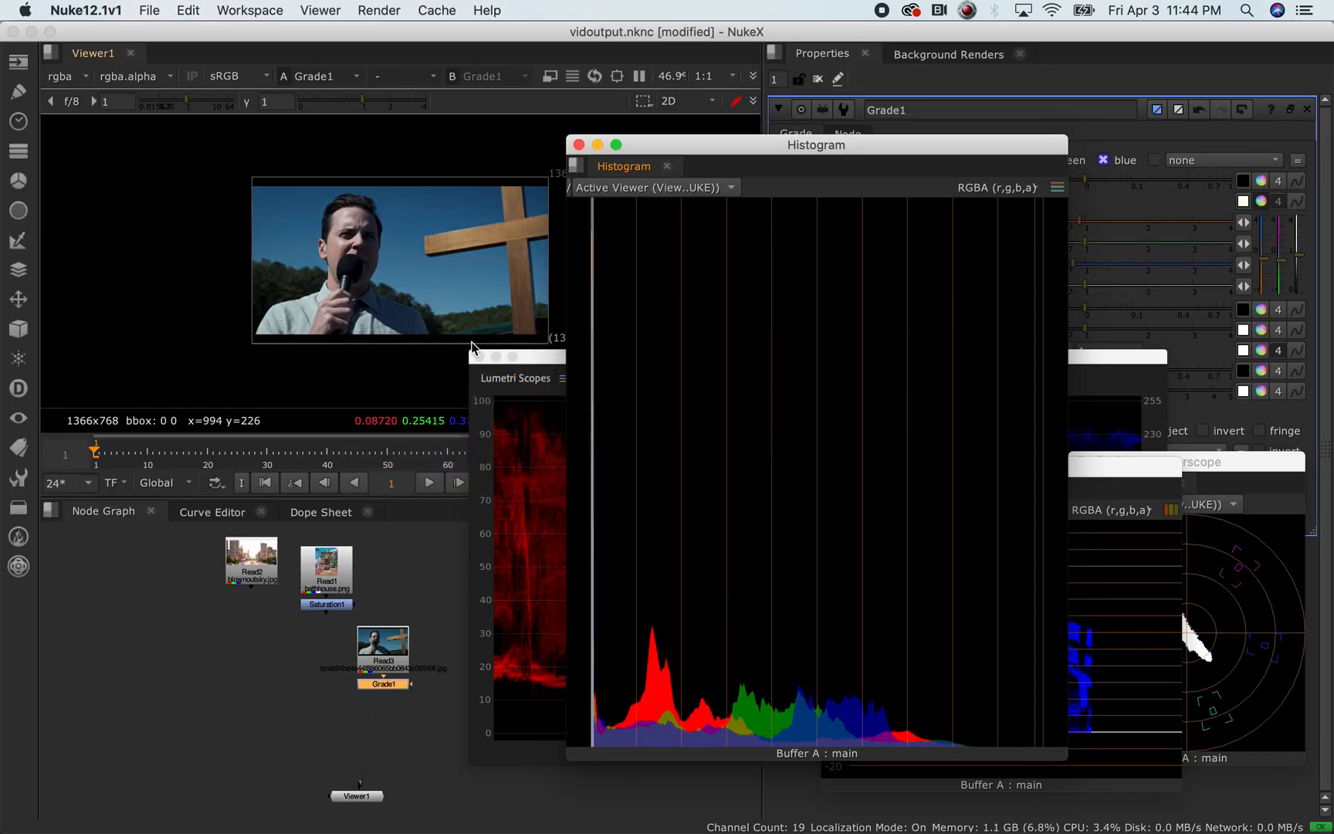
left_click_drag(682, 167, 822, 255)
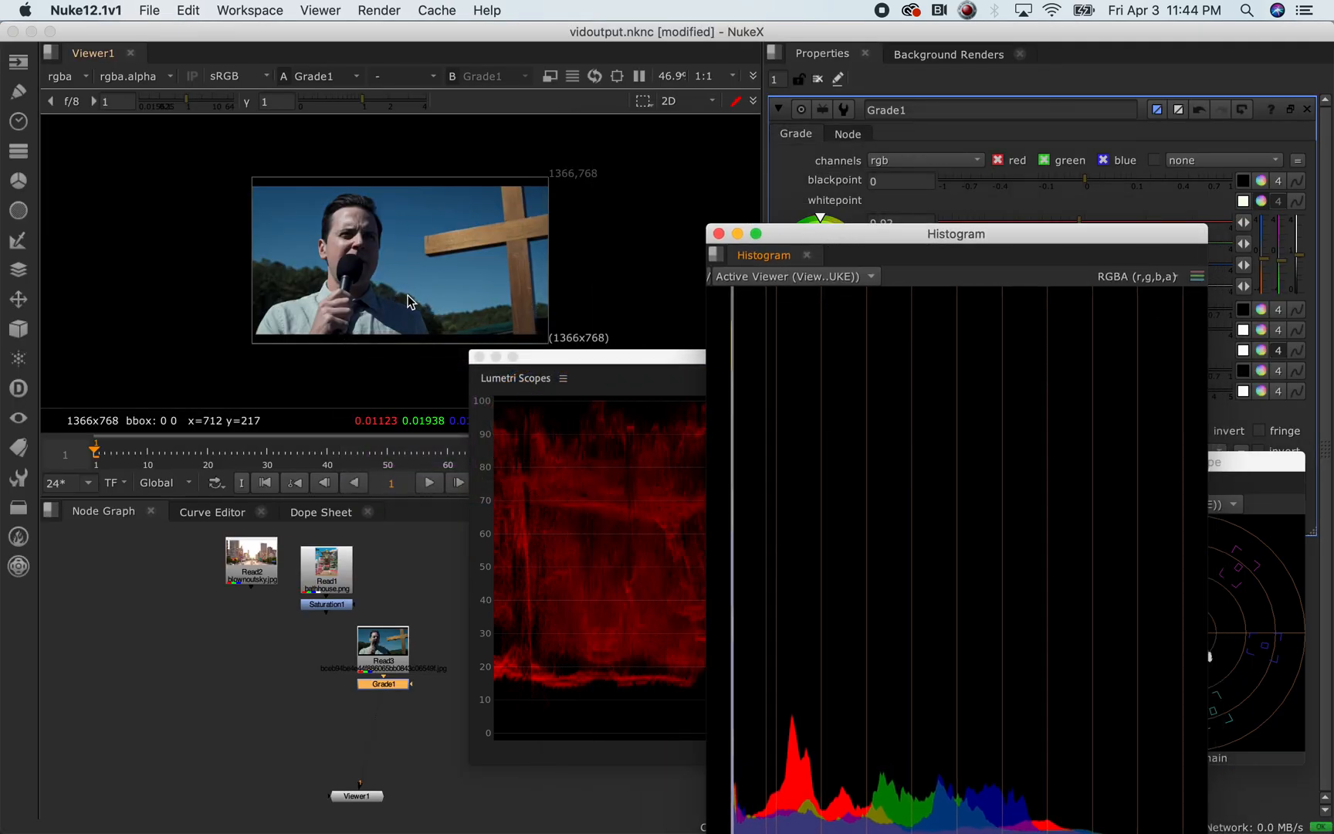
key("super+Tab")
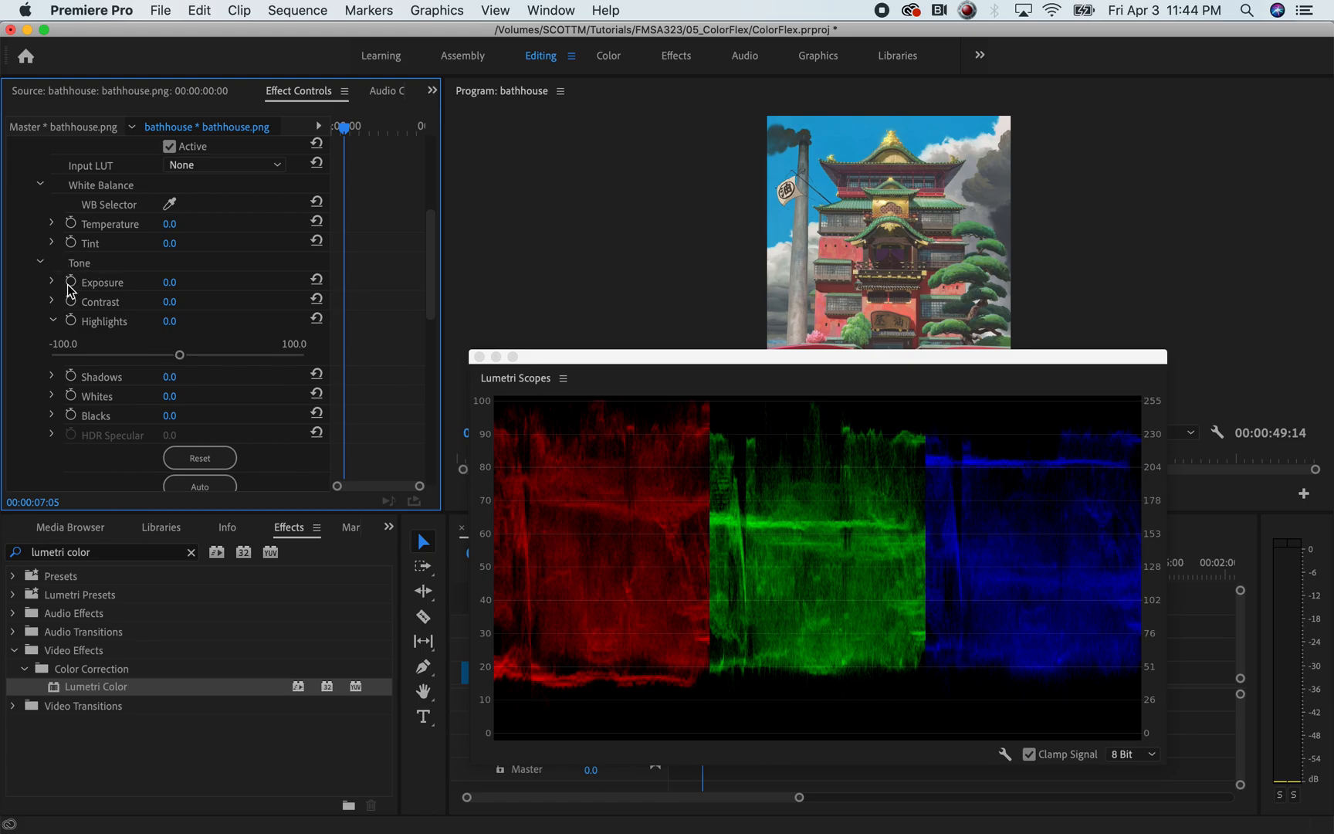
Collapse Lumetri Color's Tone and Color Wheels & Match sections, and move the Lumetri Scopes window clear of the program image
left_click(39, 263)
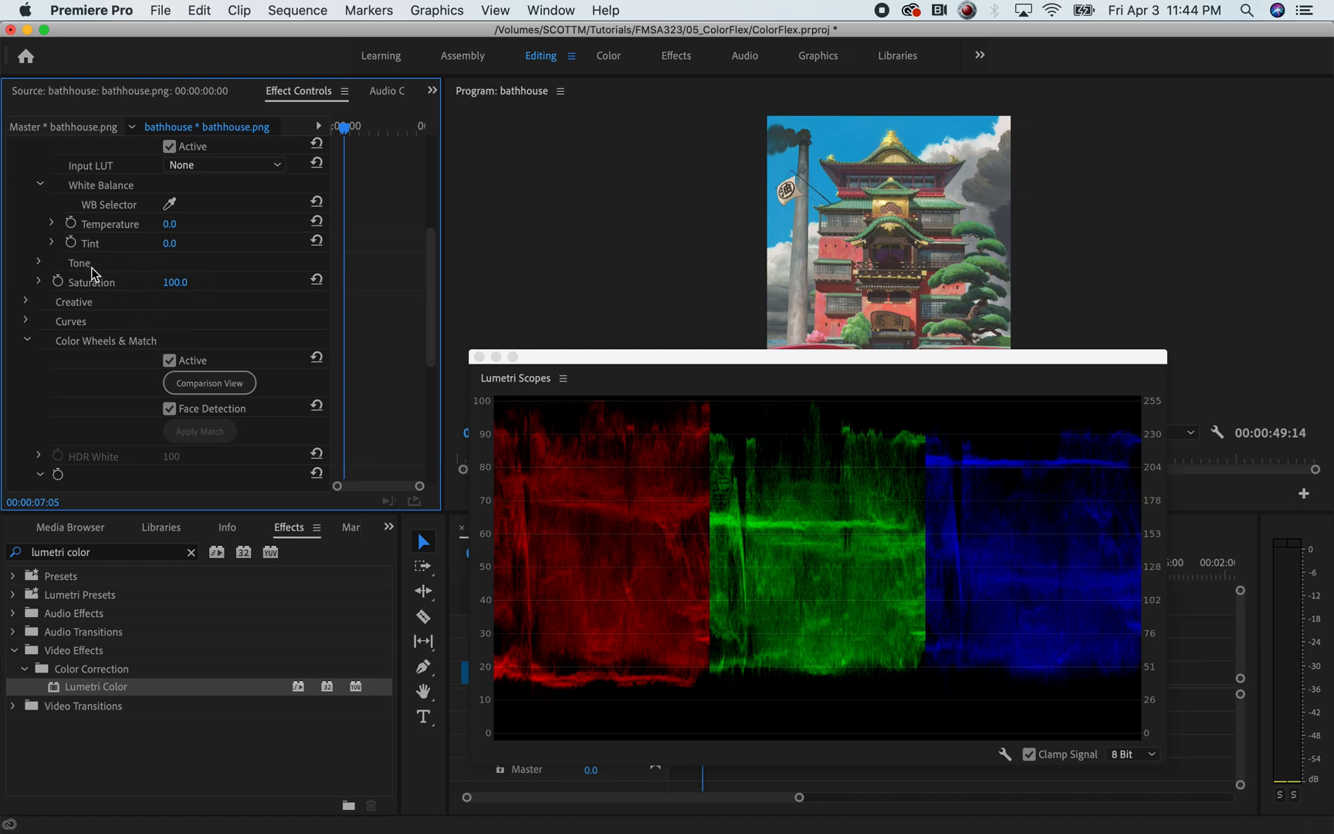
left_click(38, 263)
left_click(38, 263)
left_click(39, 264)
left_click(39, 263)
left_click(28, 341)
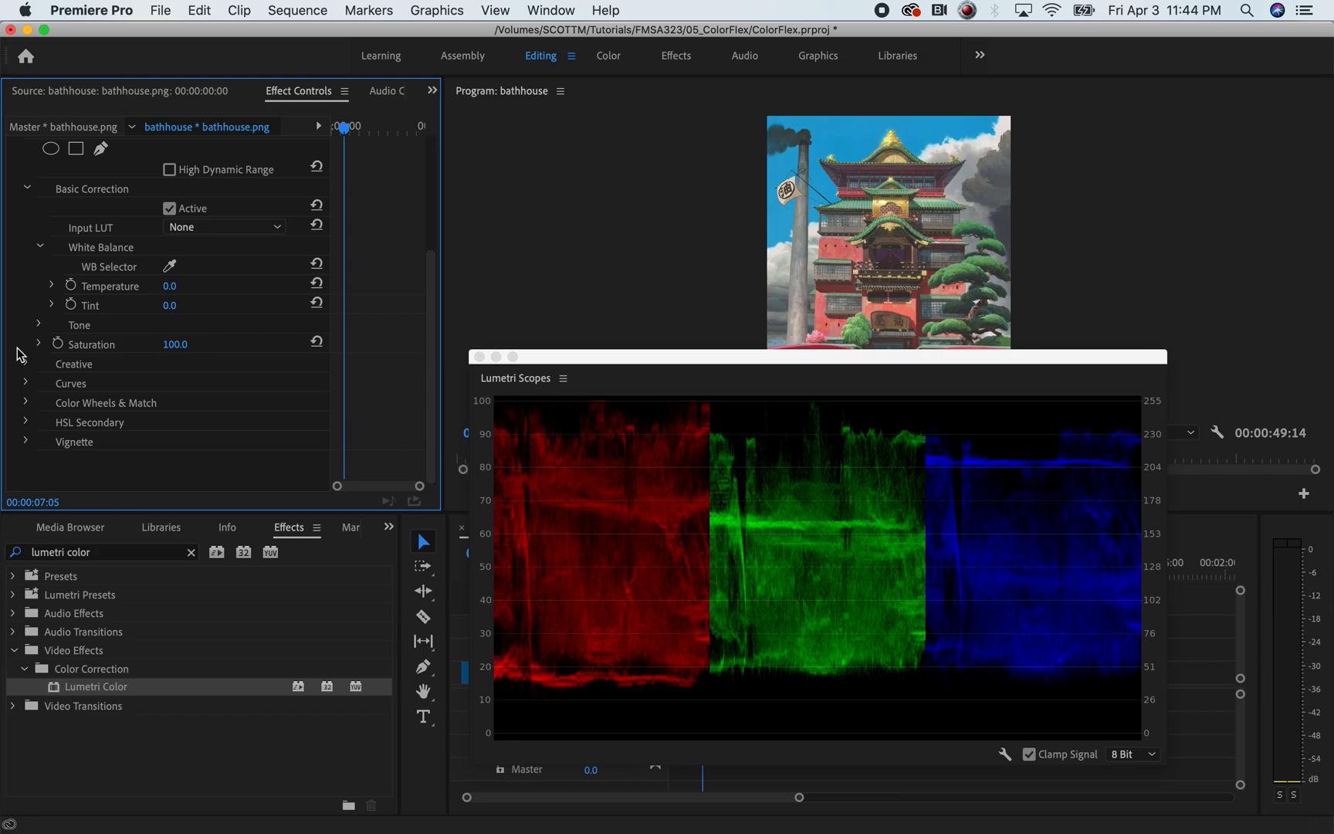
scroll(432, 263, "up", 5)
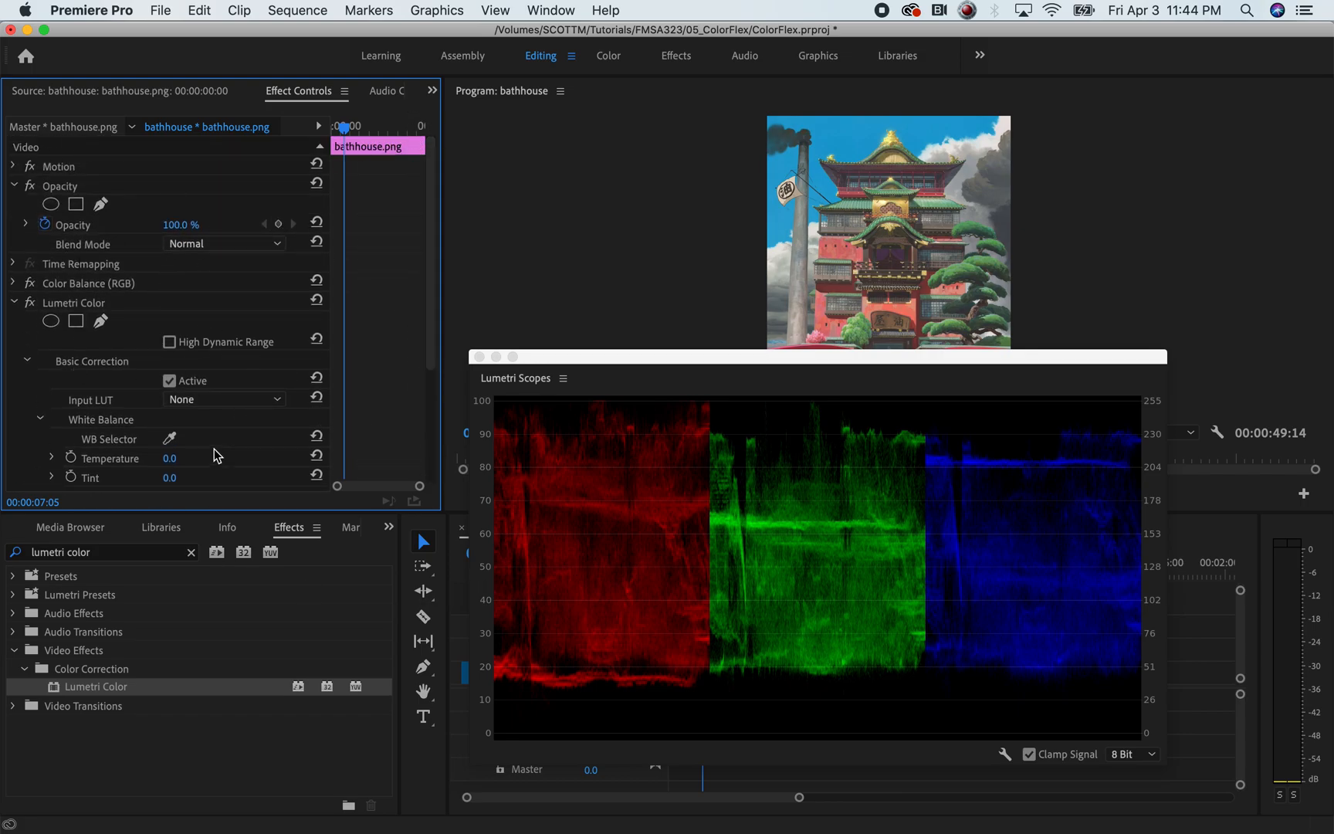
left_click_drag(618, 361, 397, 194)
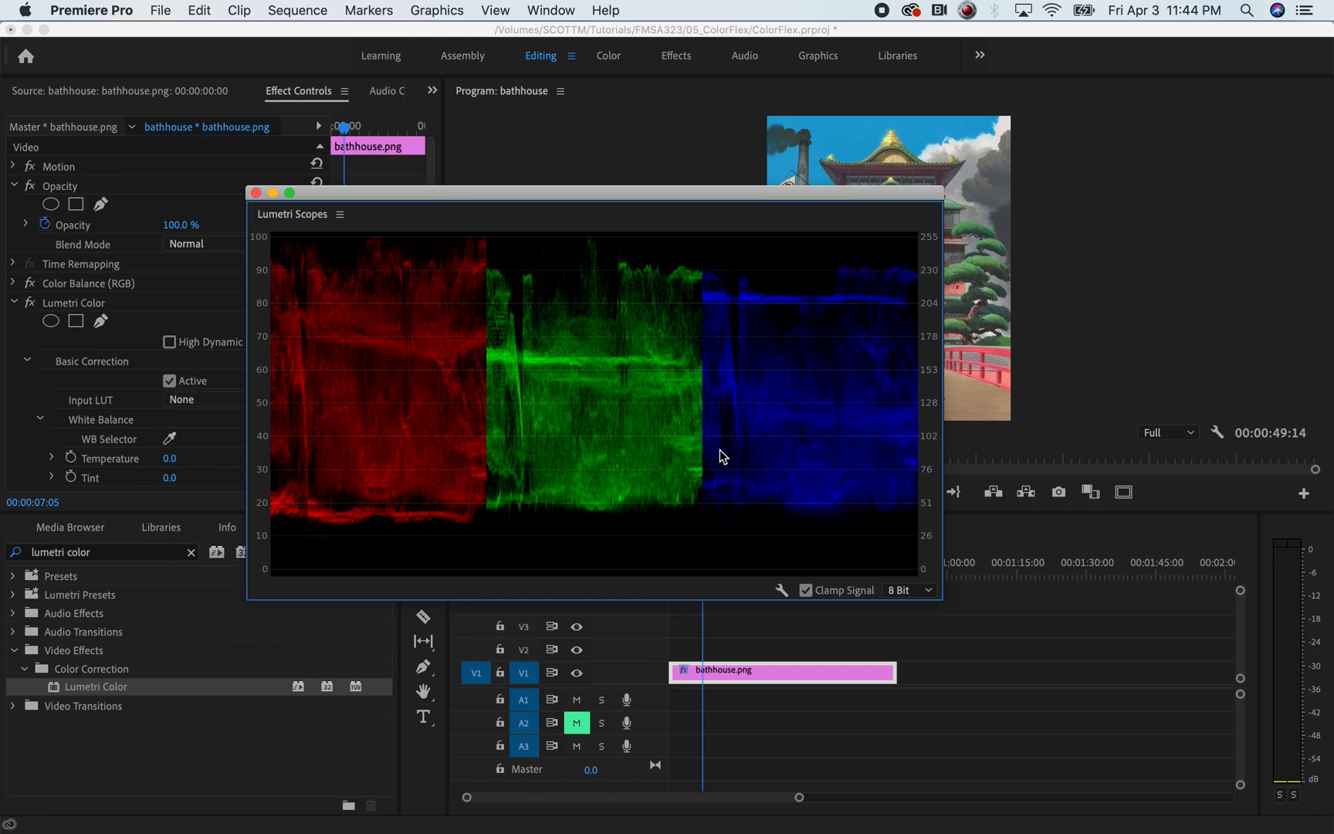
left_click_drag(604, 194, 424, 166)
Check Adobe's "Waveform monitors and vectorscope" help page in Chrome, then return to Premiere Pro and reposition the Lumetri Scopes window
key("super+Tab")
key("super+Tab")
key("super+Tab")
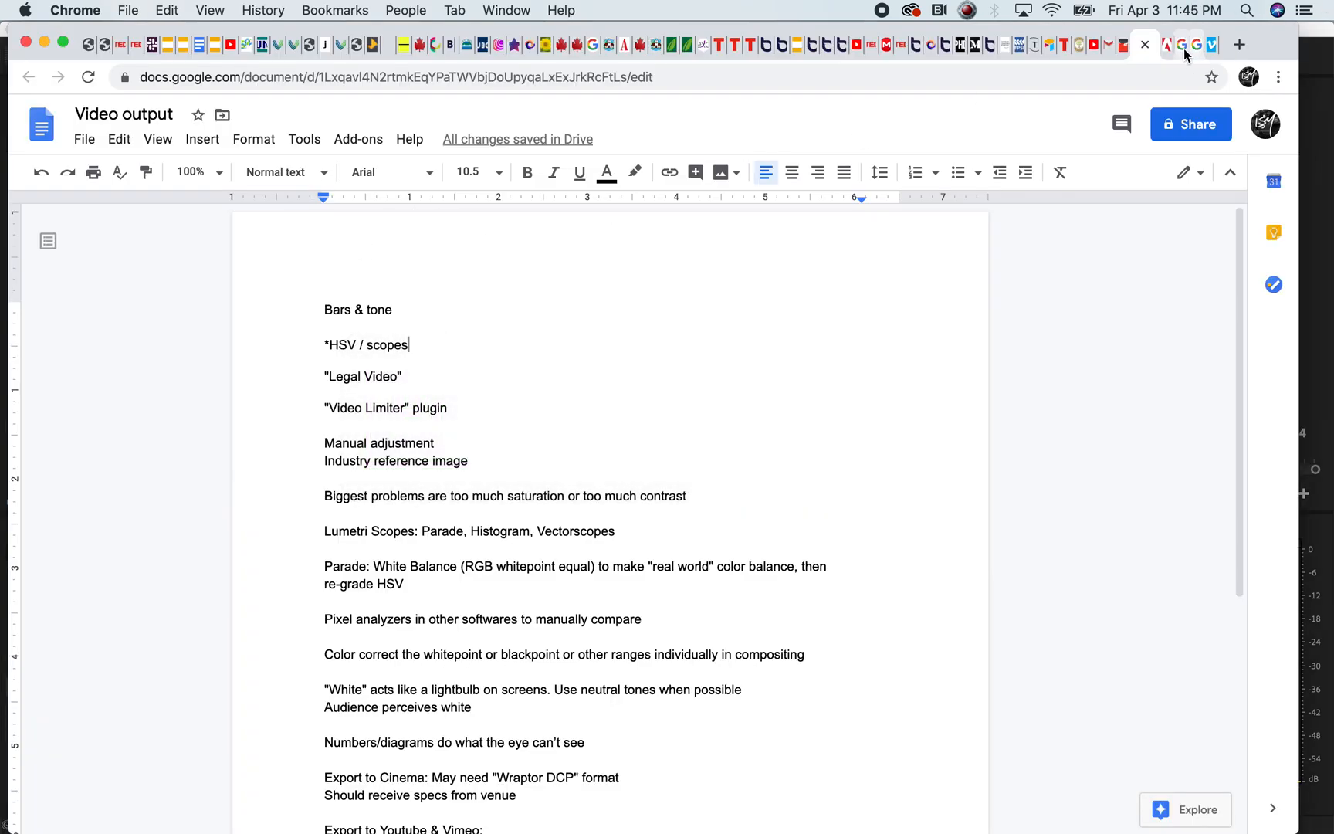
left_click(1165, 48)
left_click_drag(1289, 168, 1220, 249)
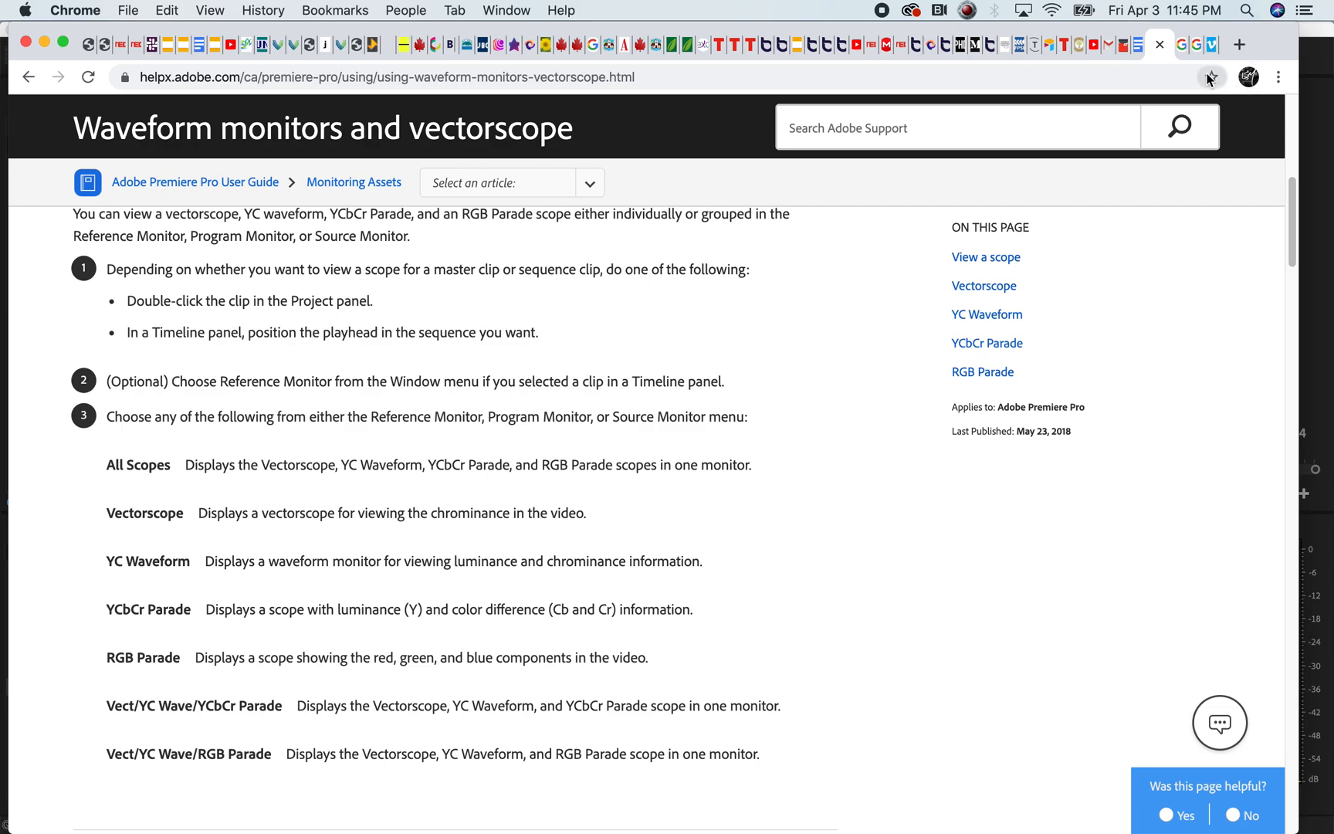
left_click(1313, 35)
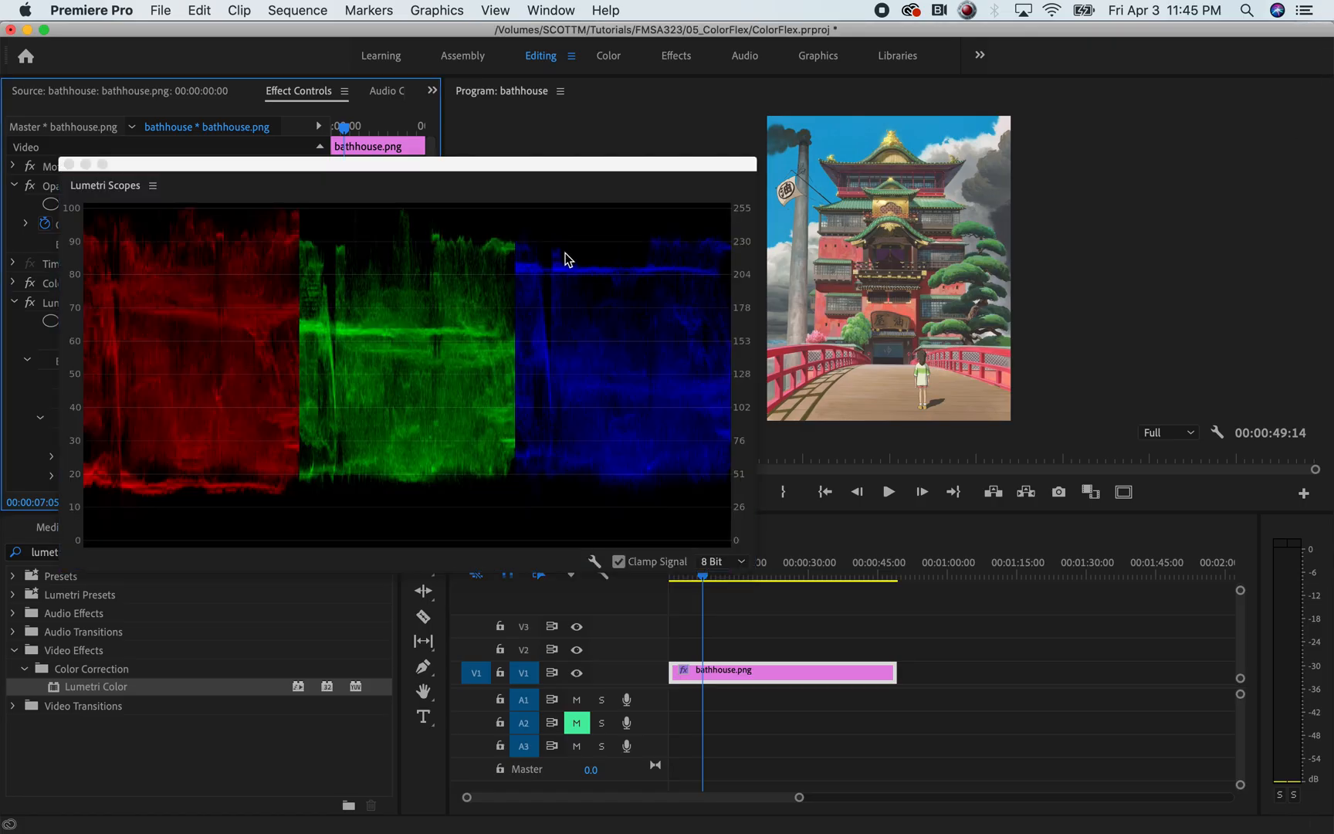
left_click_drag(544, 164, 646, 150)
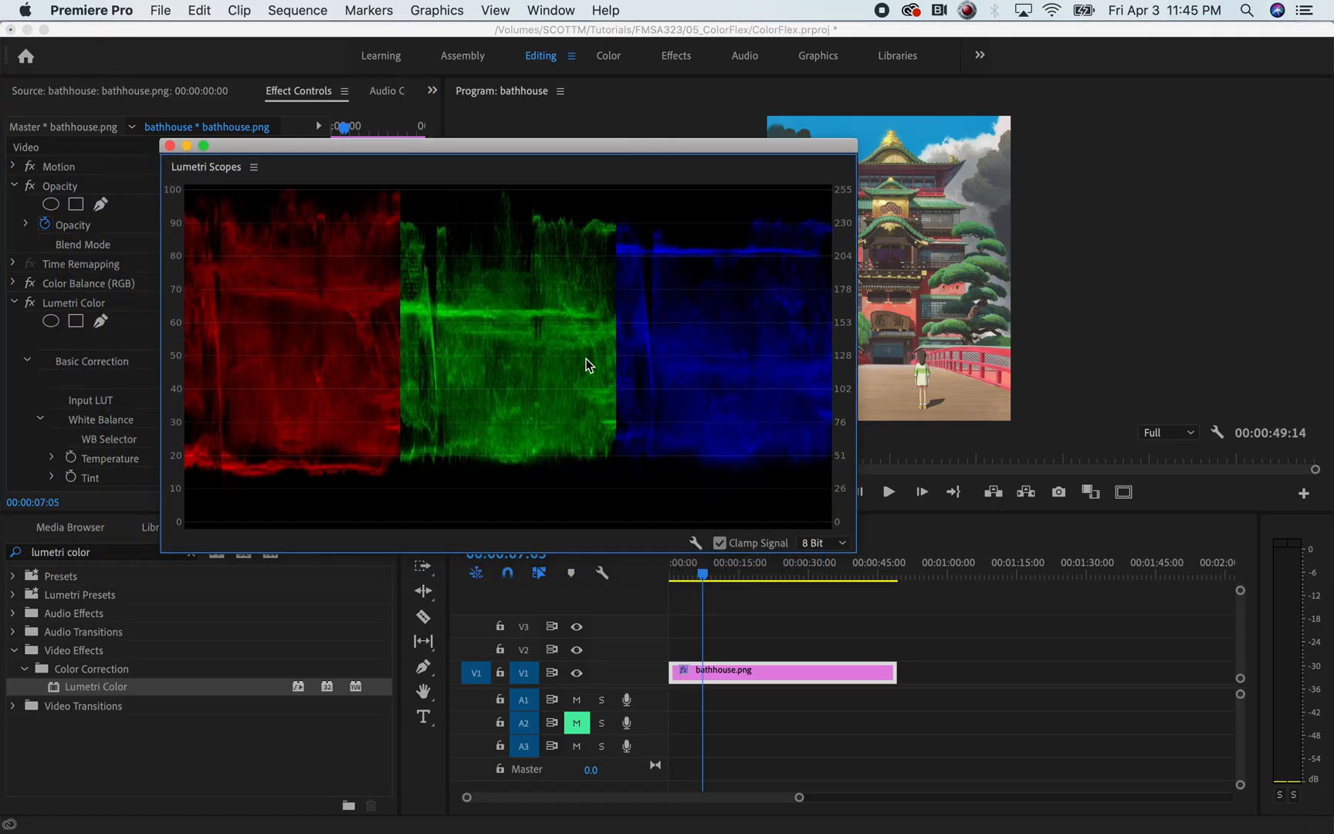
Switch to the "Video output" document in Chrome and highlight "blackpoint" in the note on color correcting in compositing
key("super+Tab")
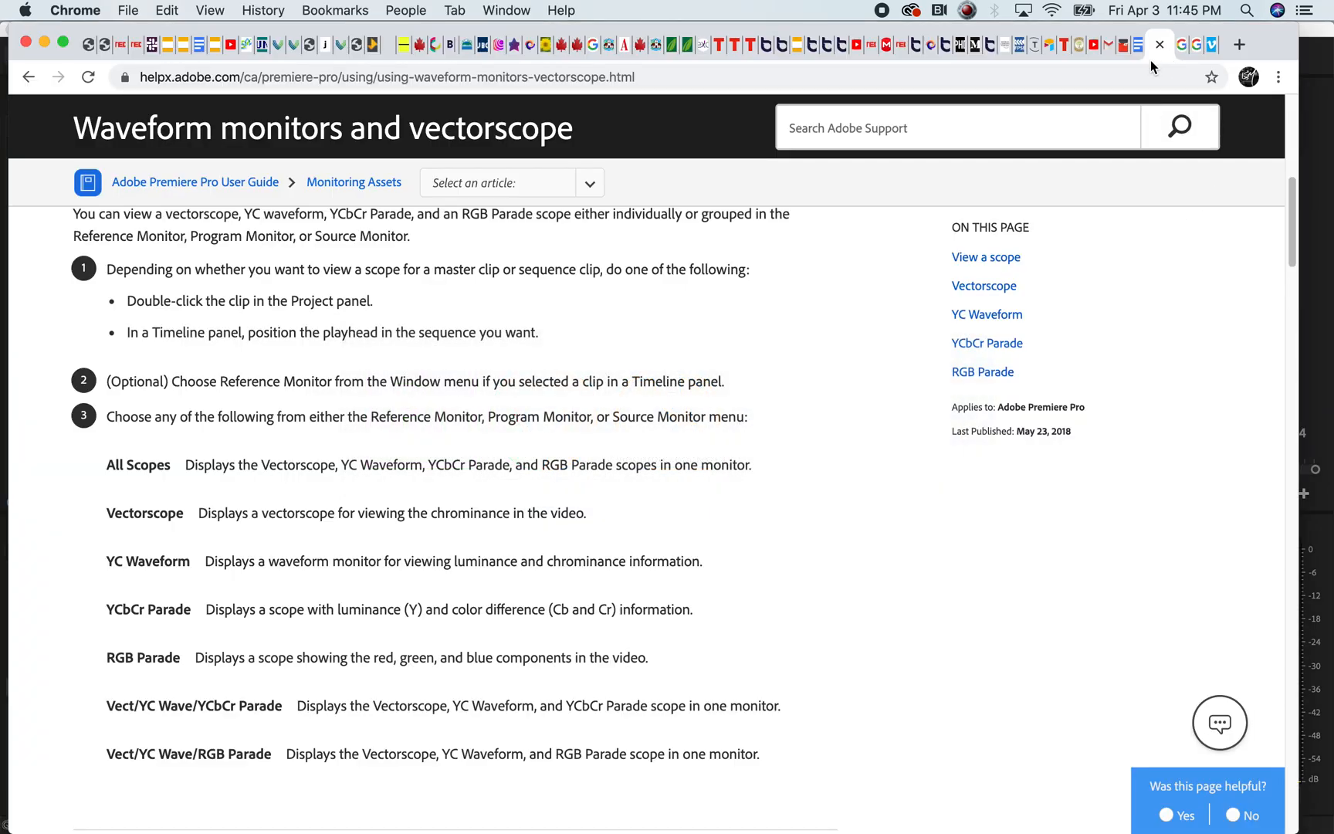
left_click(1137, 54)
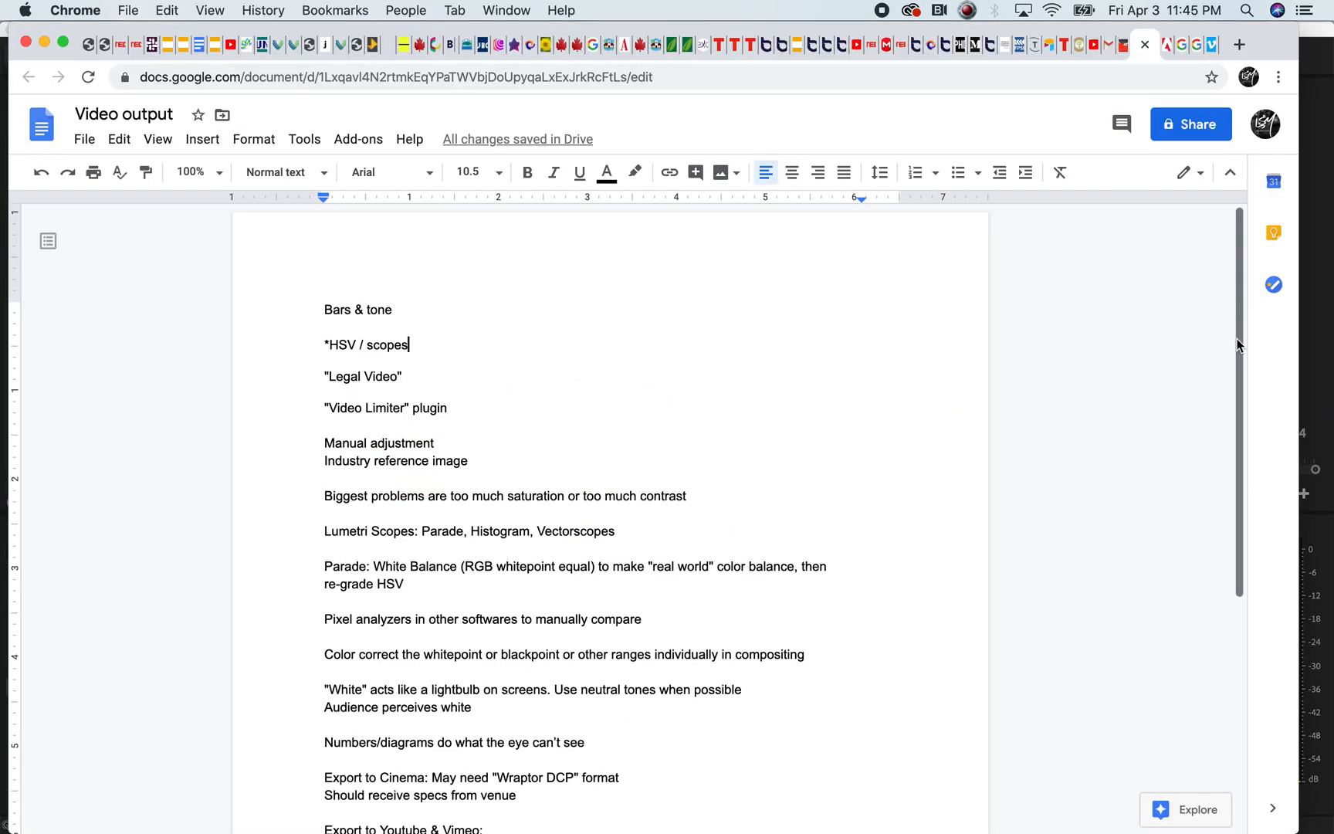
left_click_drag(1236, 359, 1141, 568)
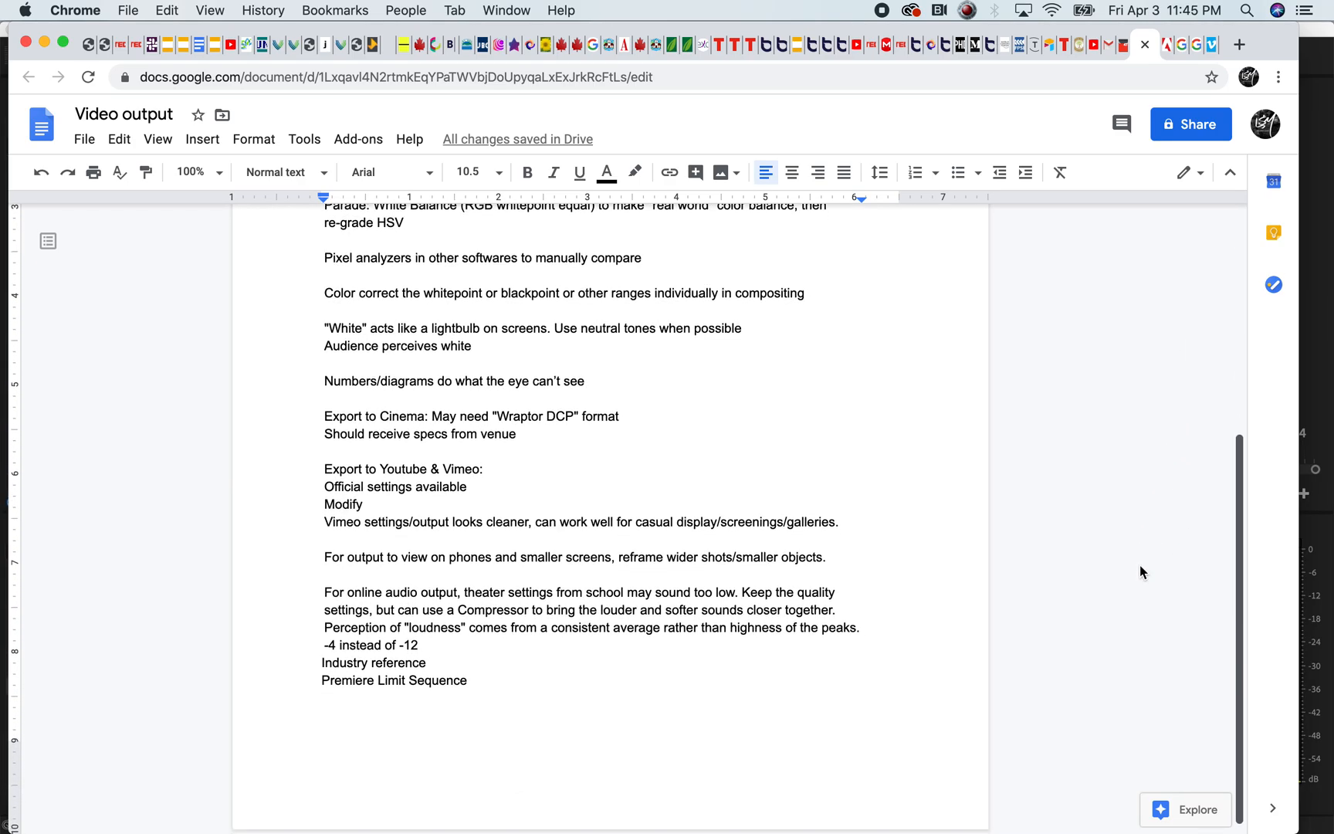
double_click(557, 292)
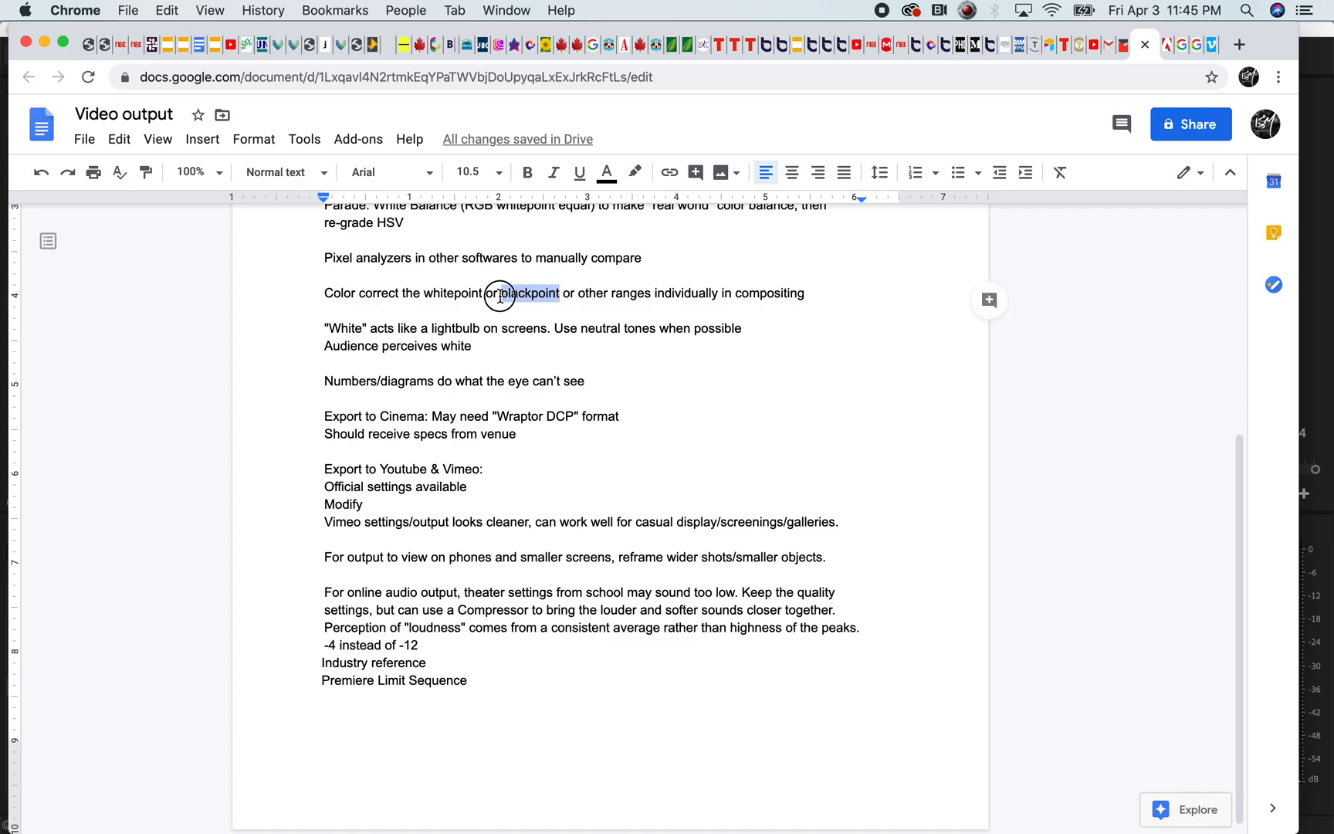
Switch to Nuke and show the Read2 blown-out sky image in the viewer
key("super+Tab")
key("super+Tab")
key("super+Tab")
key("super+Tab")
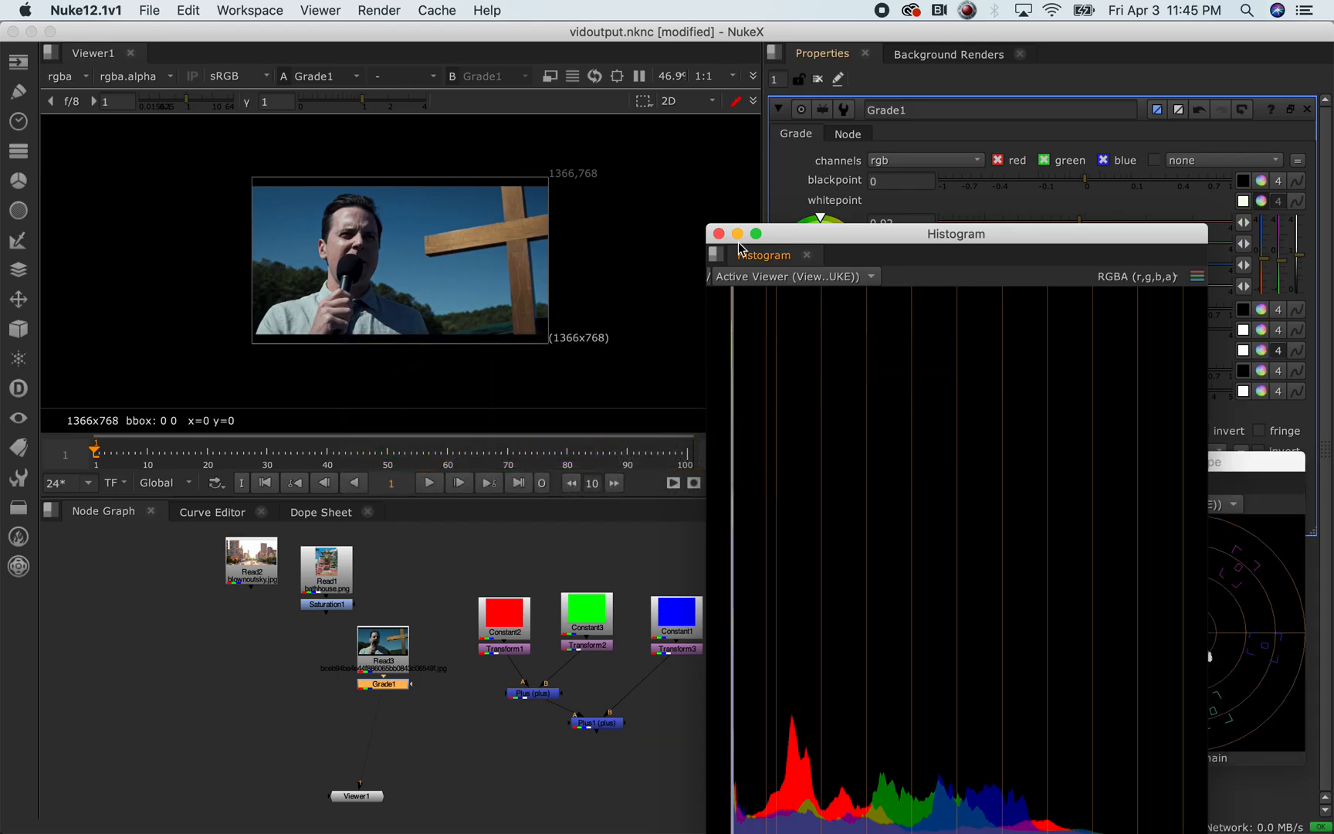
left_click(249, 569)
key("1")
Close the floating Histogram, Waveform and Vectorscope windows to uncover the Grade1 properties
left_click(736, 259)
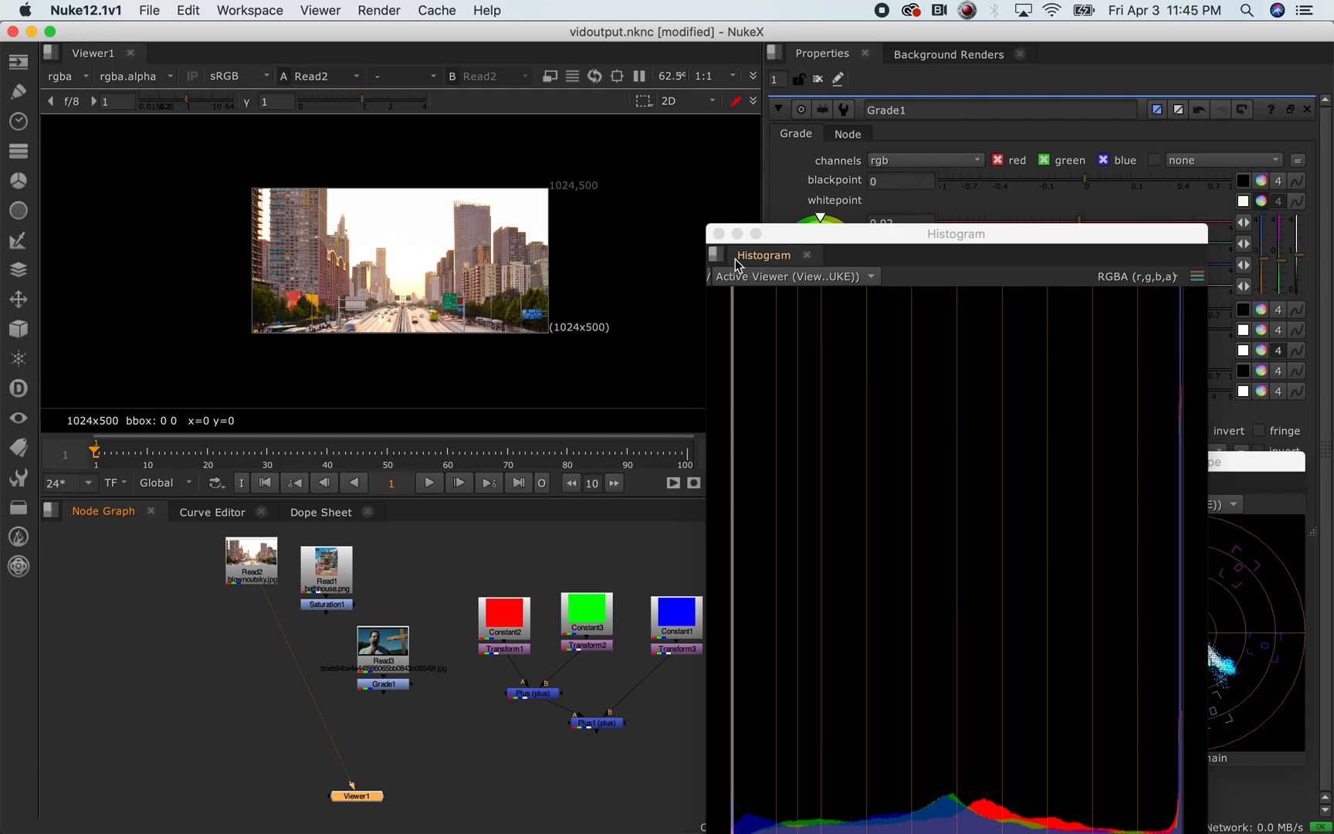
left_click(719, 234)
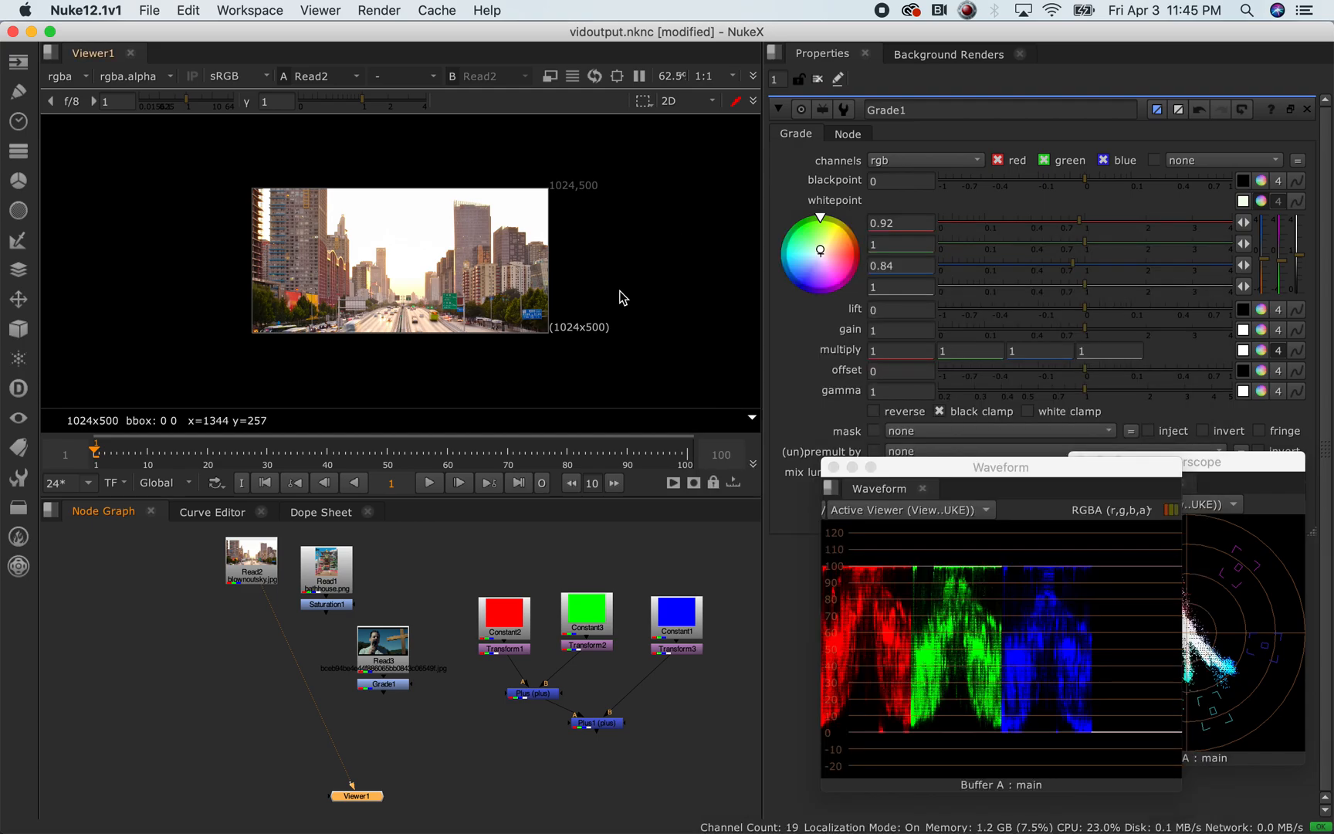
left_click(834, 470)
left_click(1080, 462)
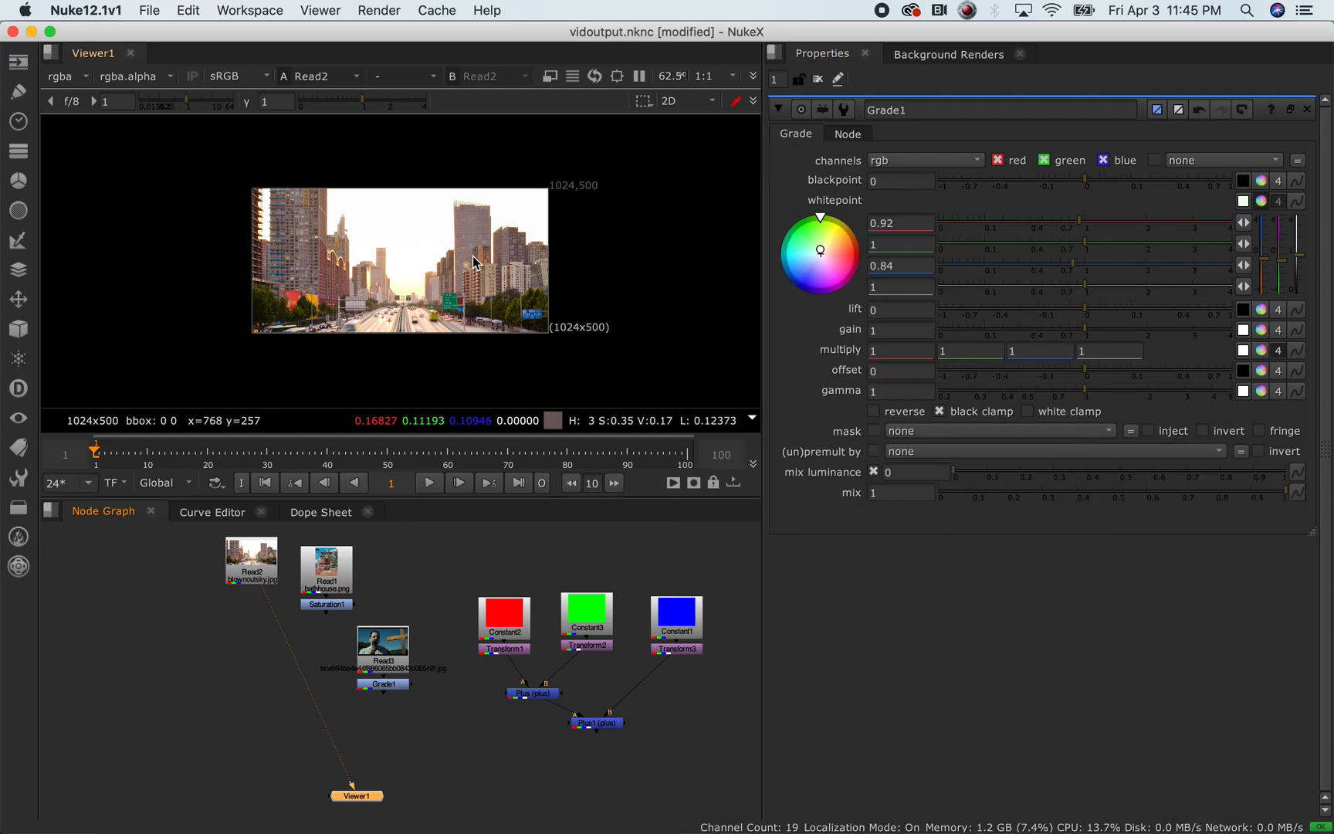
Inspect the pixel values of the blown-out sky between the buildings in Read2
scroll(403, 236, "up", 8)
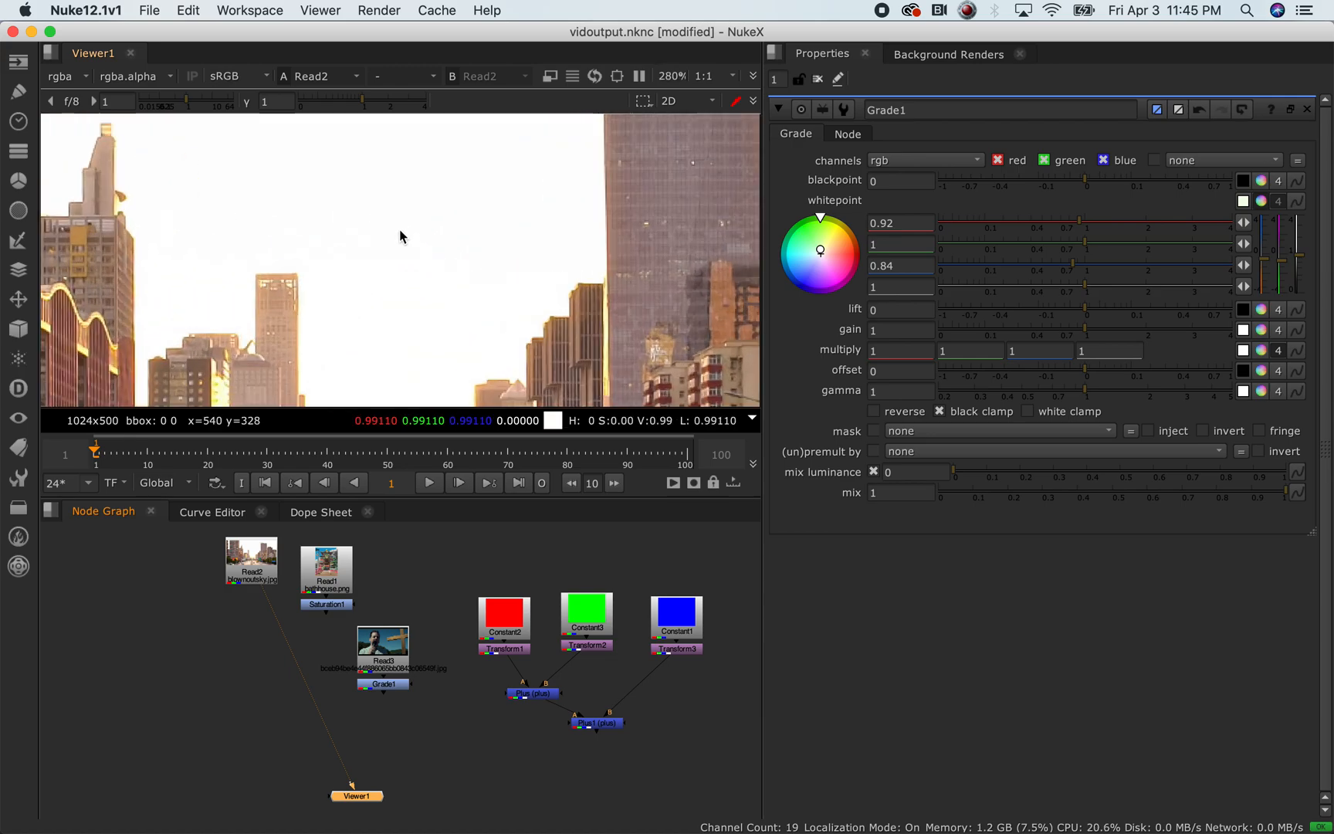
scroll(406, 239, "up", 3)
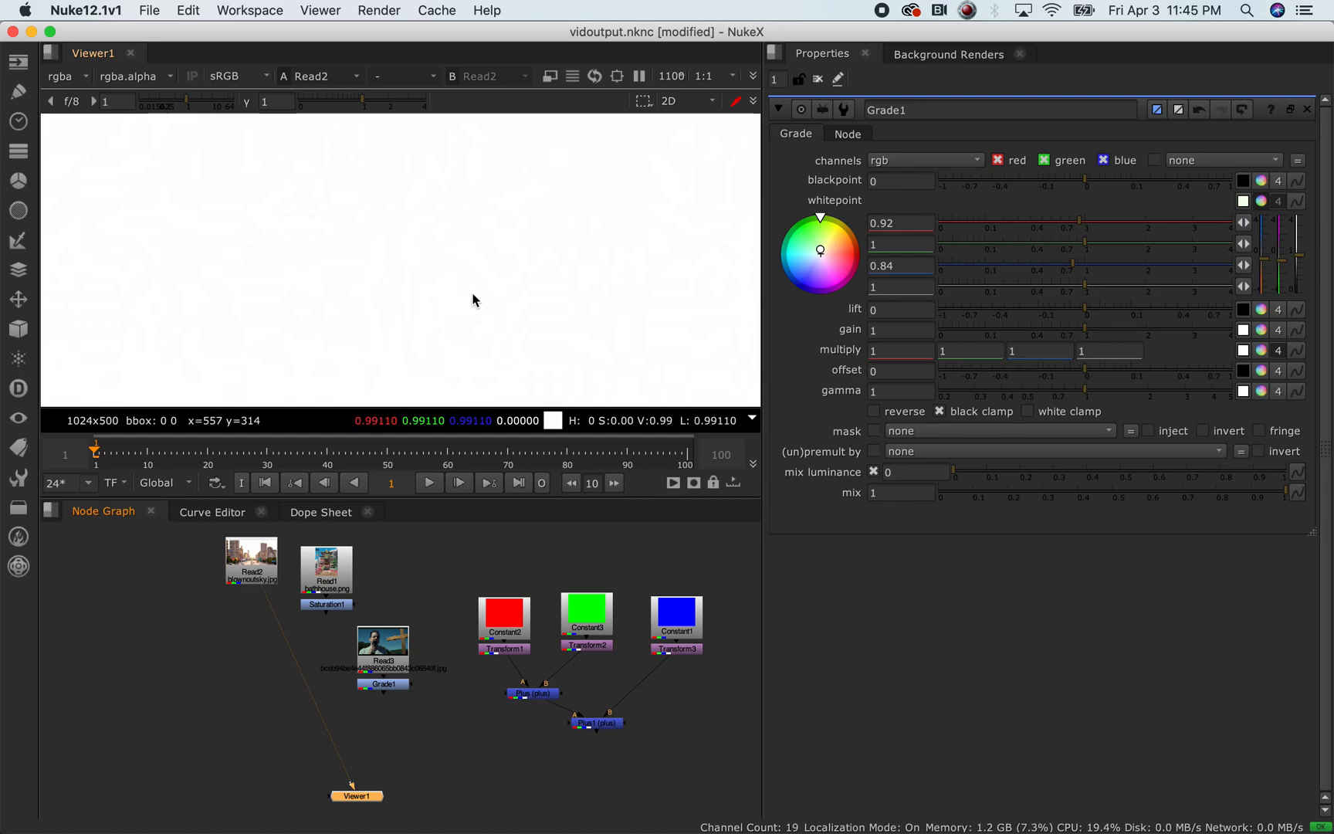
scroll(473, 297, "down", 3)
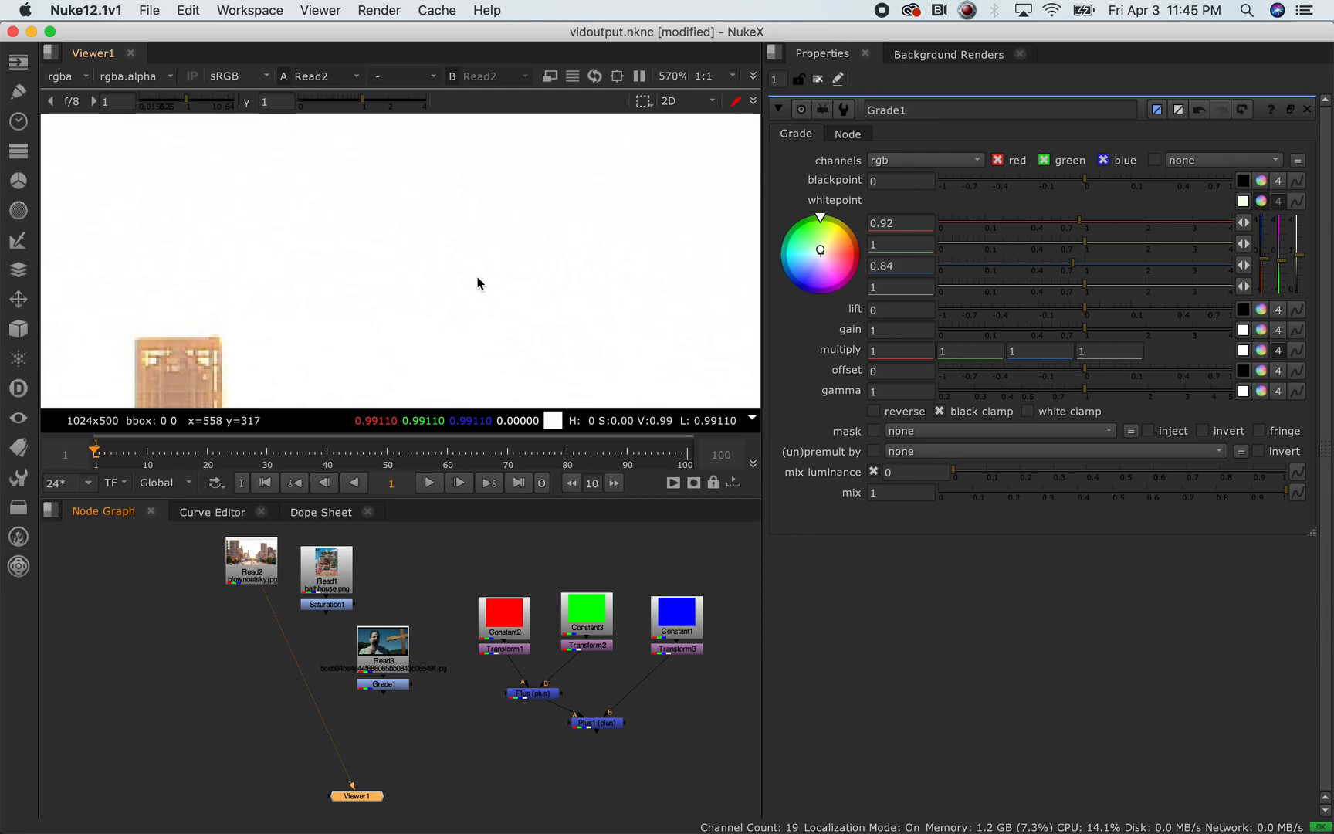
scroll(477, 283, "down", 2)
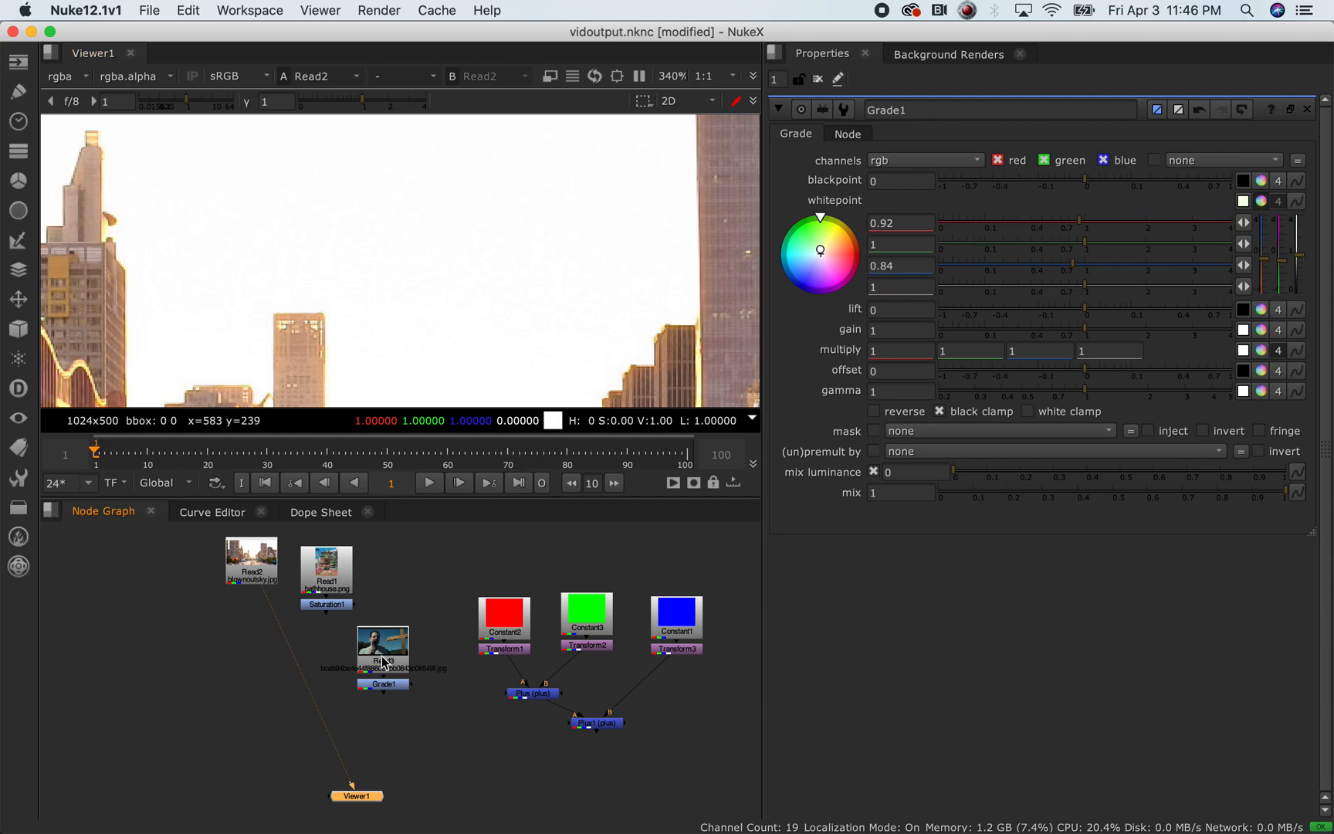
Show the Read3 image of the man with the microphone and cross in the viewer, fitted to the frame
left_click(388, 686)
key("1")
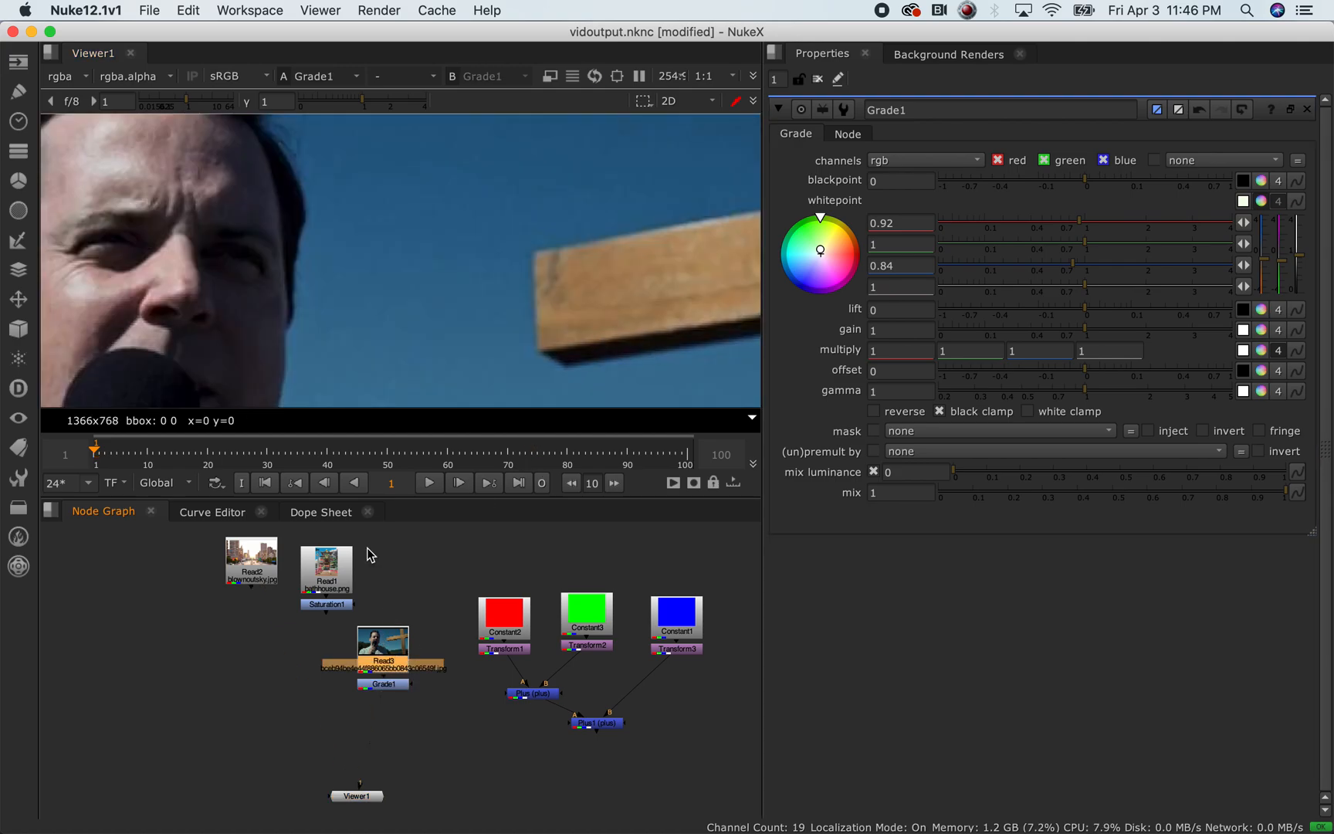
key("f")
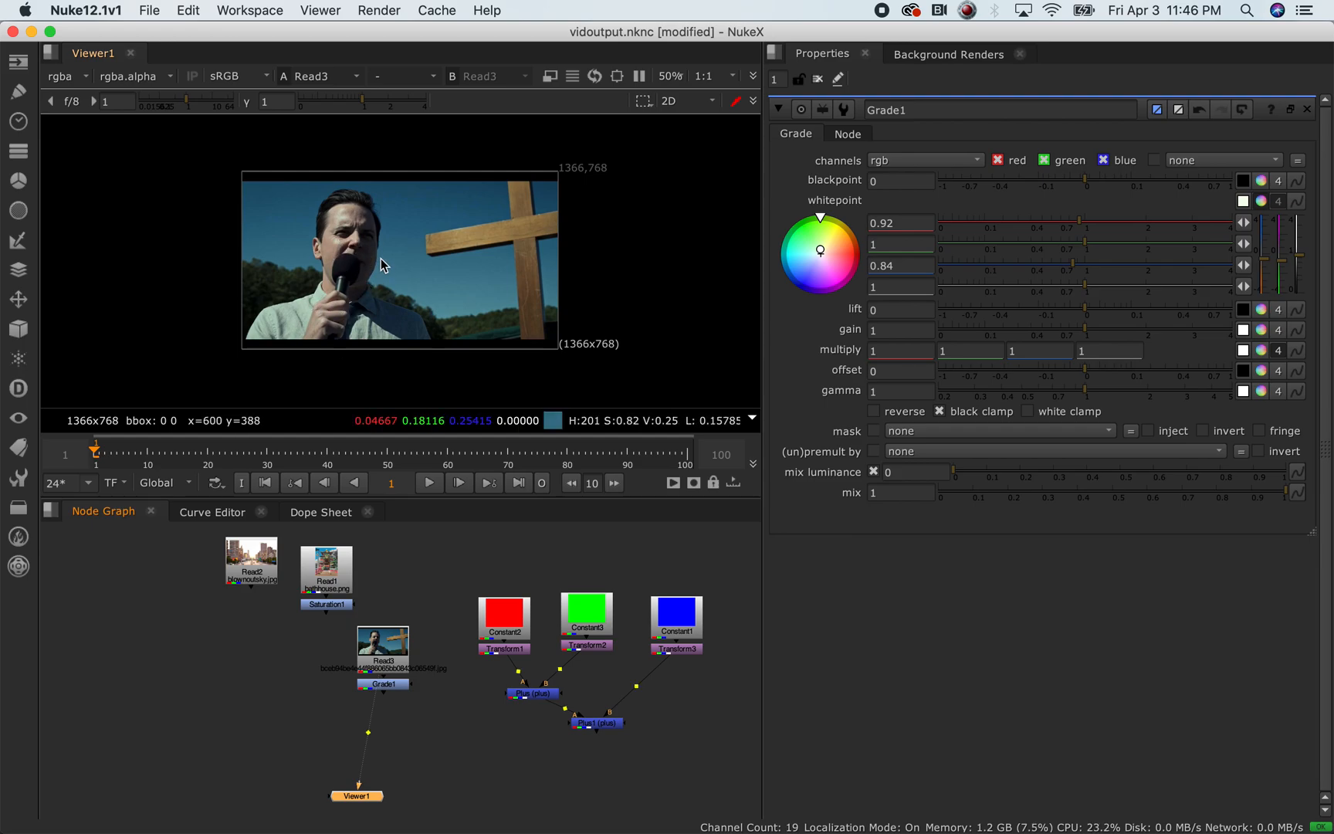
Glance at the "Video output" notes in Chrome and return to Nuke
key("super+shift+Tab")
key("super+Tab")
key("super+Tab")
key("super+Tab")
key("super+Tab")
key("super+Tab")
key("super+Tab")
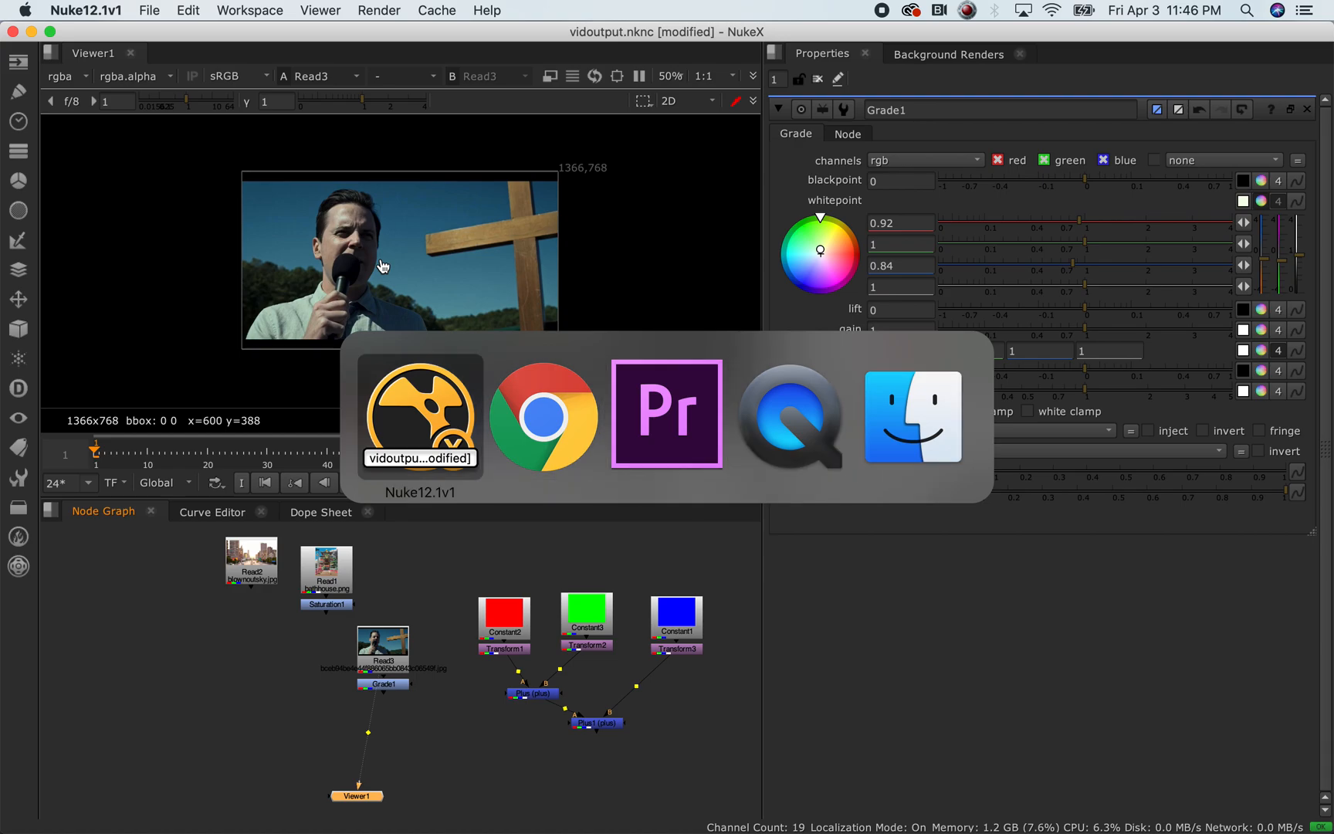
key("super+Tab")
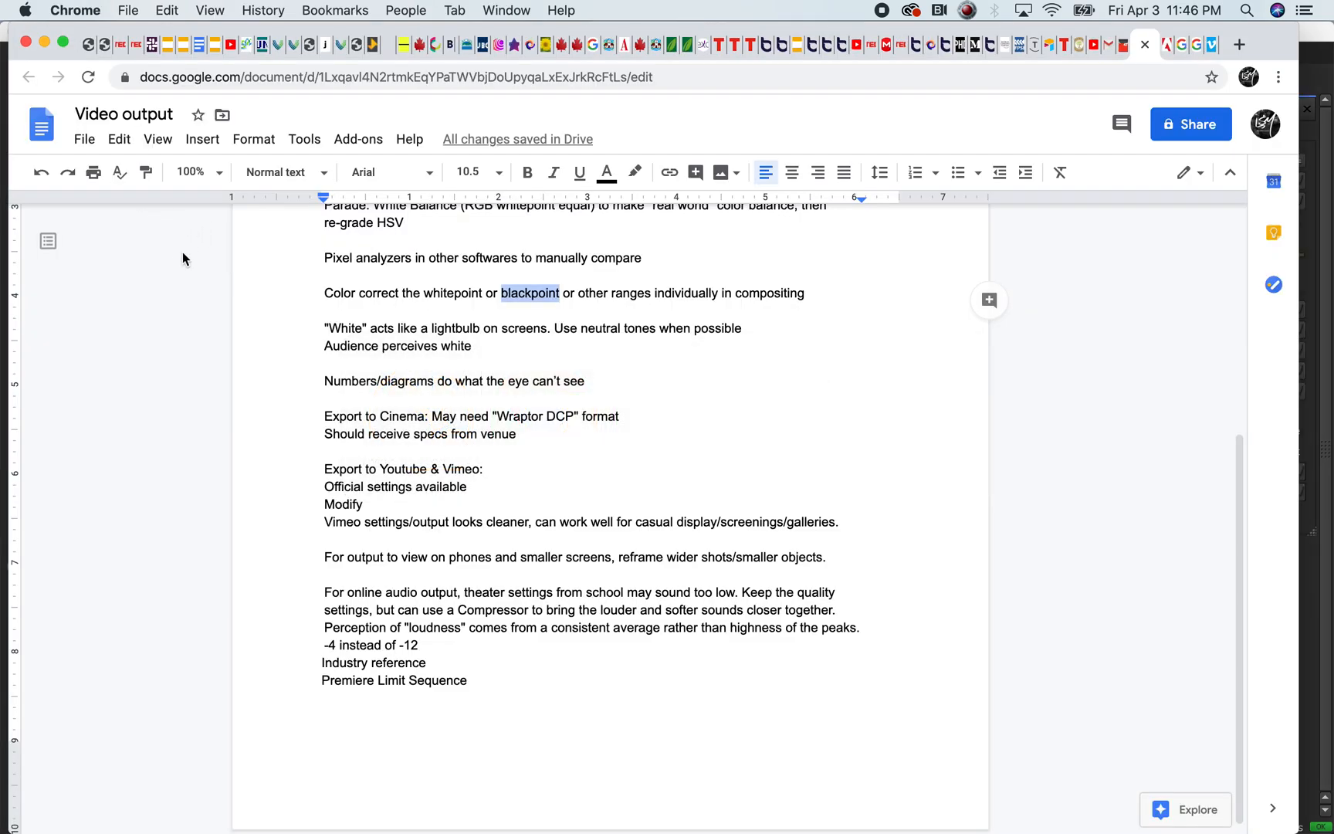
key("super+Tab")
key("super+Tab")
key("super+Tab")
key("super+Tab")
key("super+Tab")
key("super+Tab")
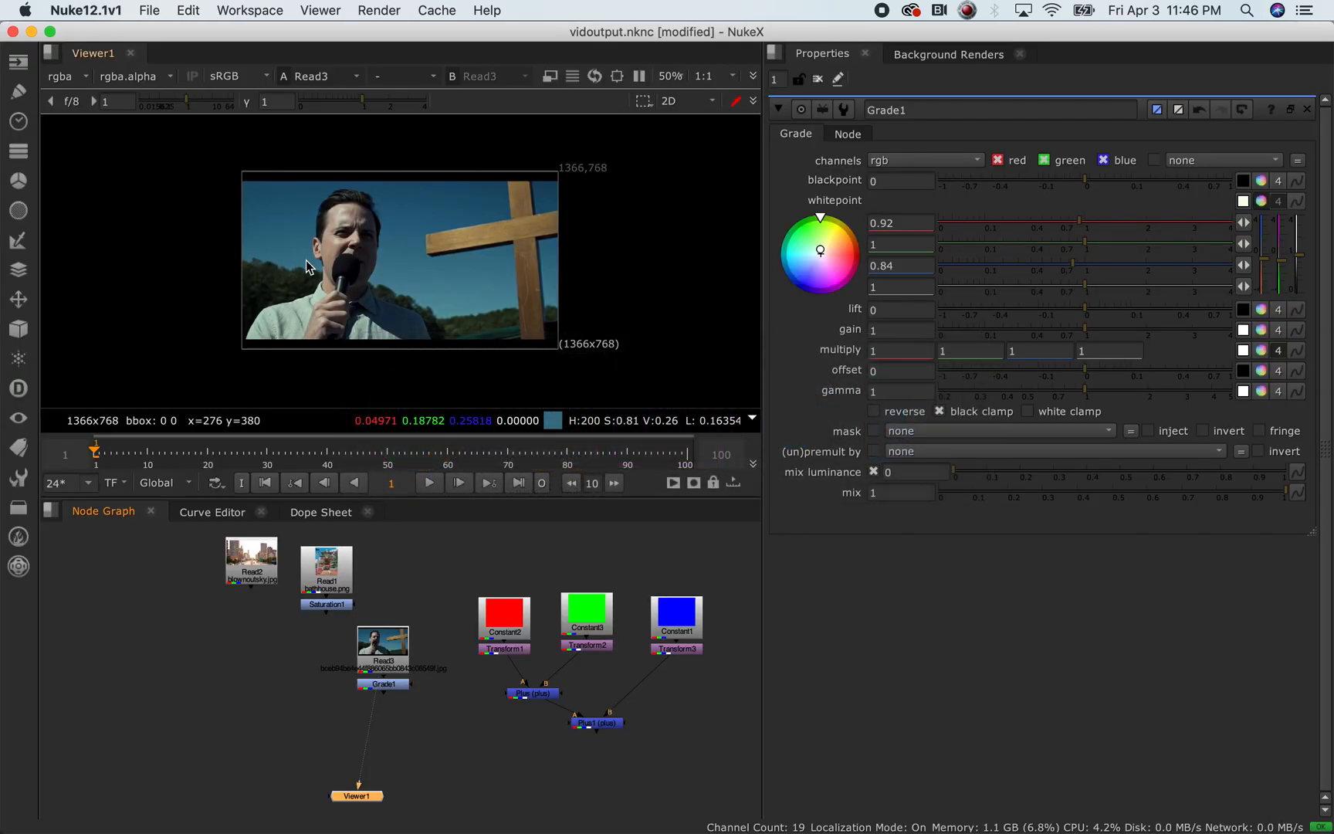
Inspect the RGB values of the near-black pixels beside the man's shirt sleeve in Read3
scroll(236, 337, "up", 15)
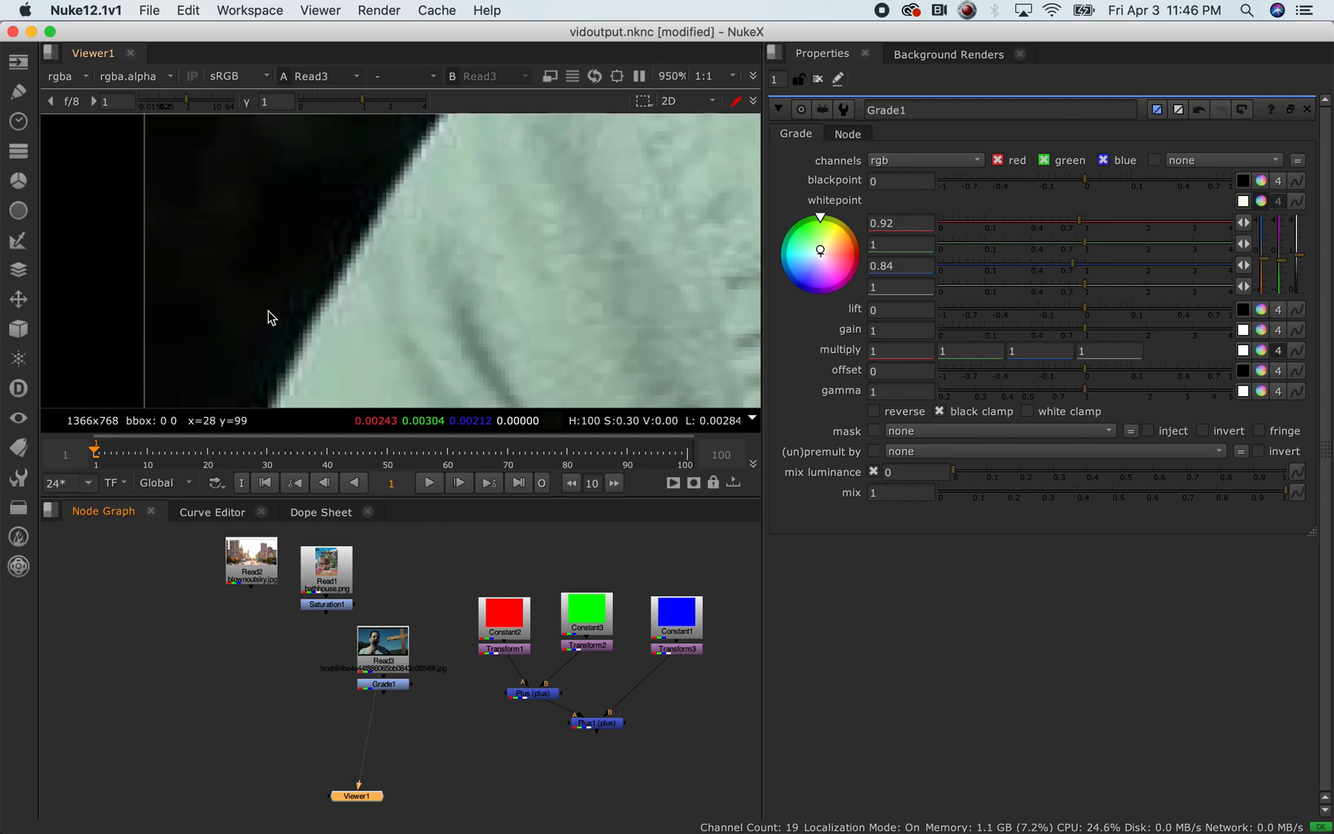
scroll(268, 313, "up", 5)
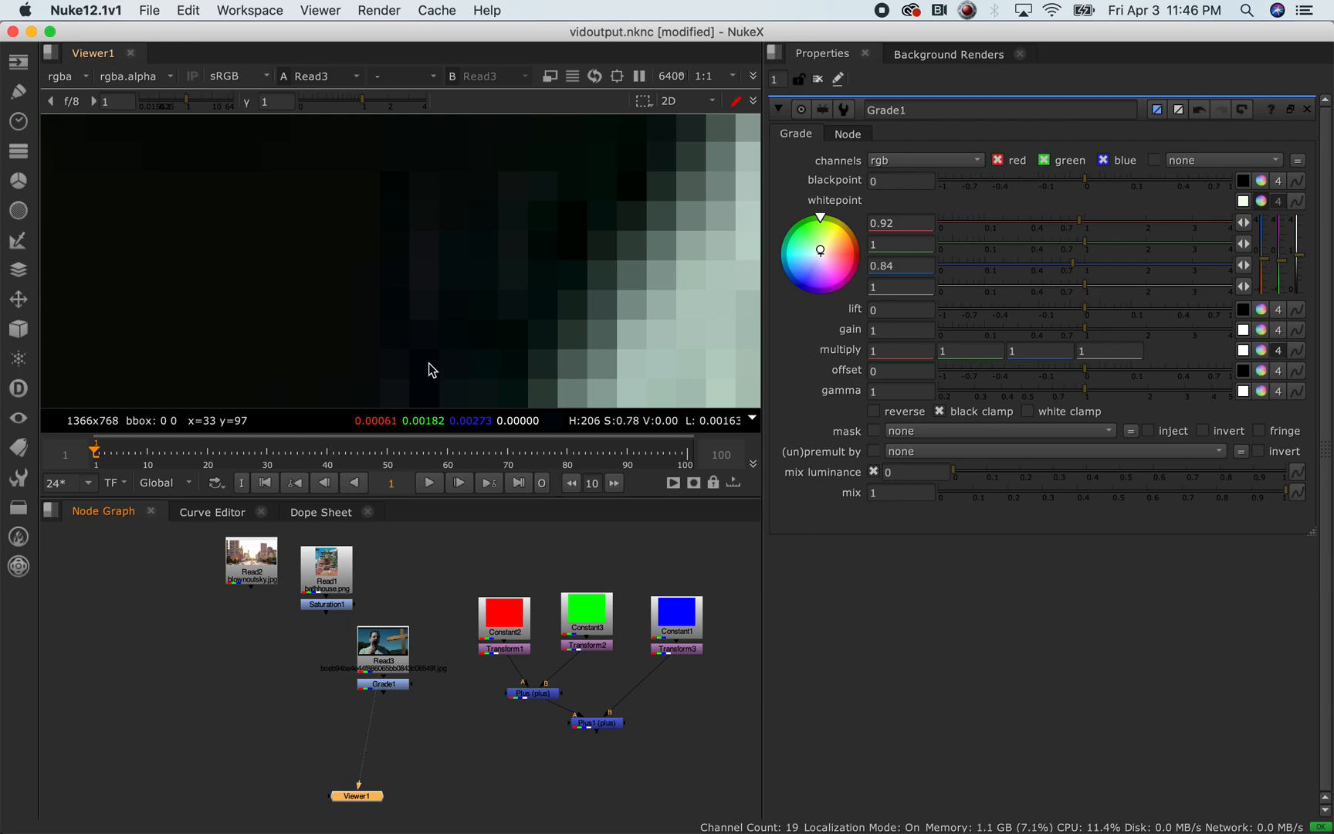
left_click_drag(429, 362, 411, 223)
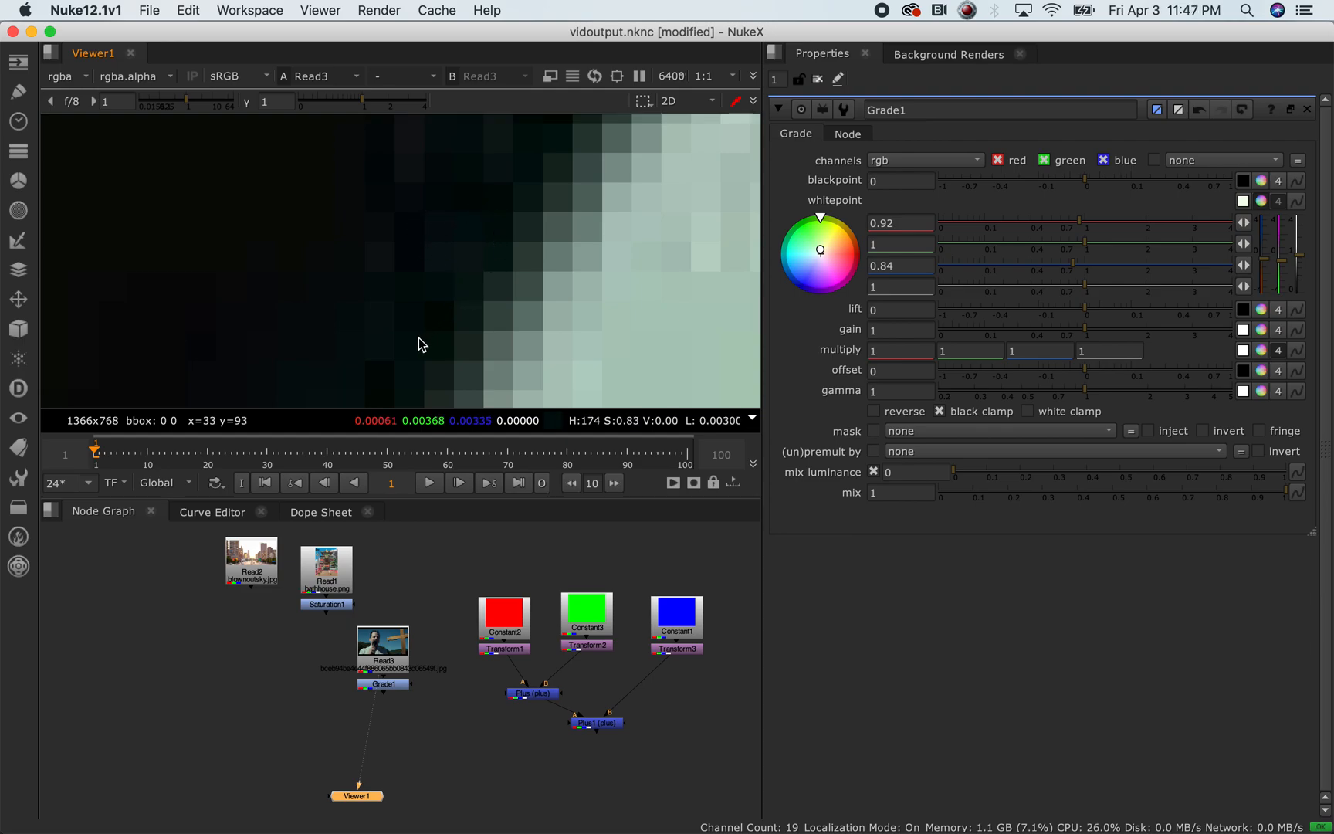
scroll(417, 339, "down", 1)
left_click_drag(417, 334, 476, 244)
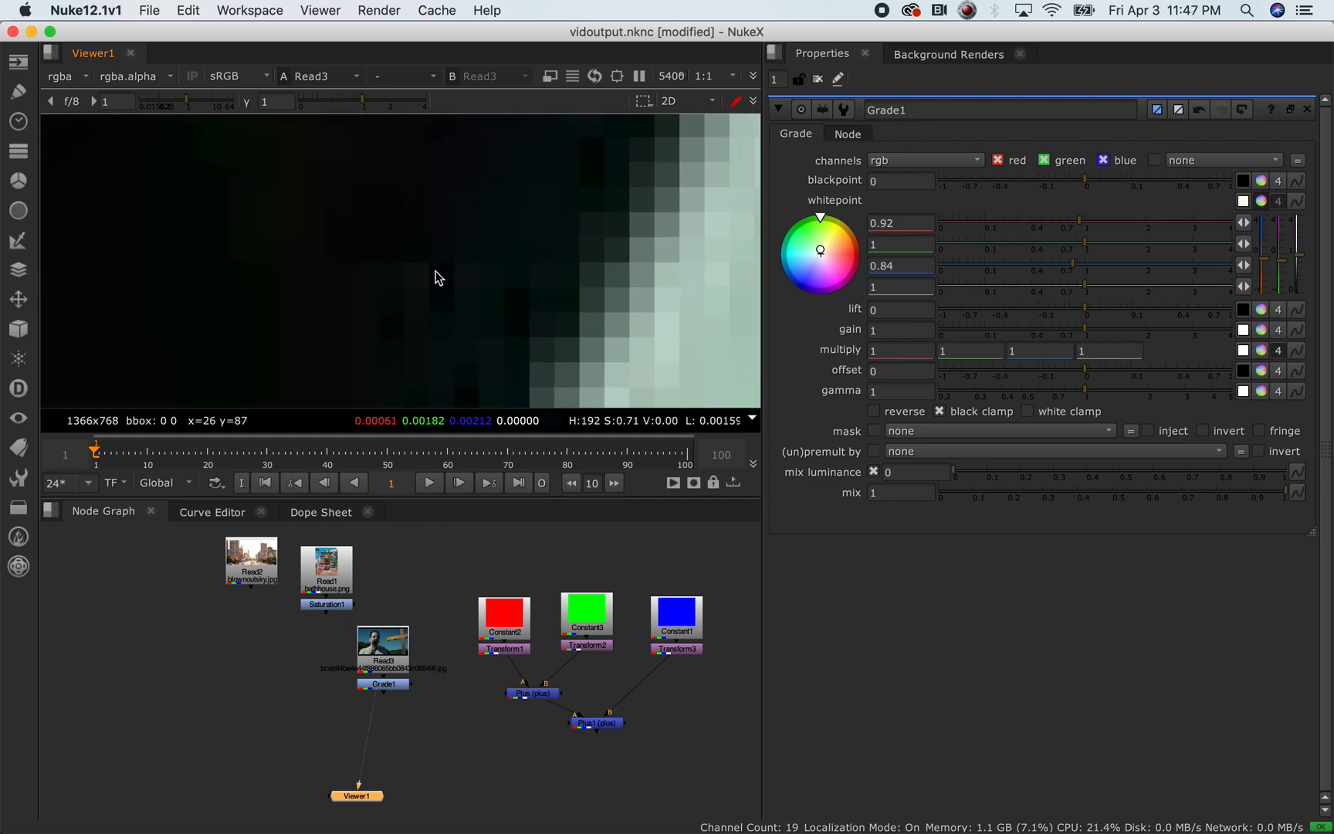
Check the whitepoint and blackpoint notes in the "Video output" document in Chrome and return to Nuke
scroll(398, 339, "down", 10)
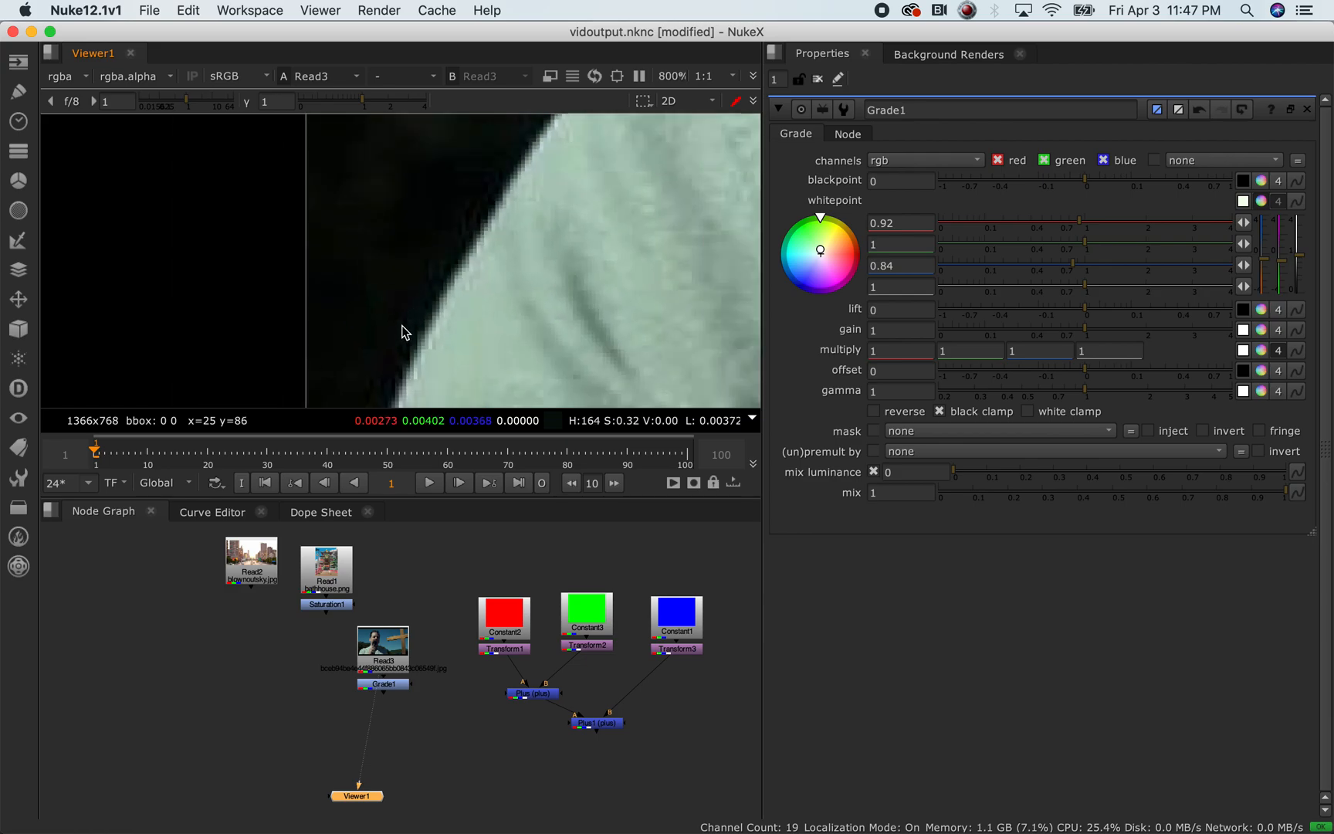
left_click_drag(553, 314, 233, 295)
key("super+Tab")
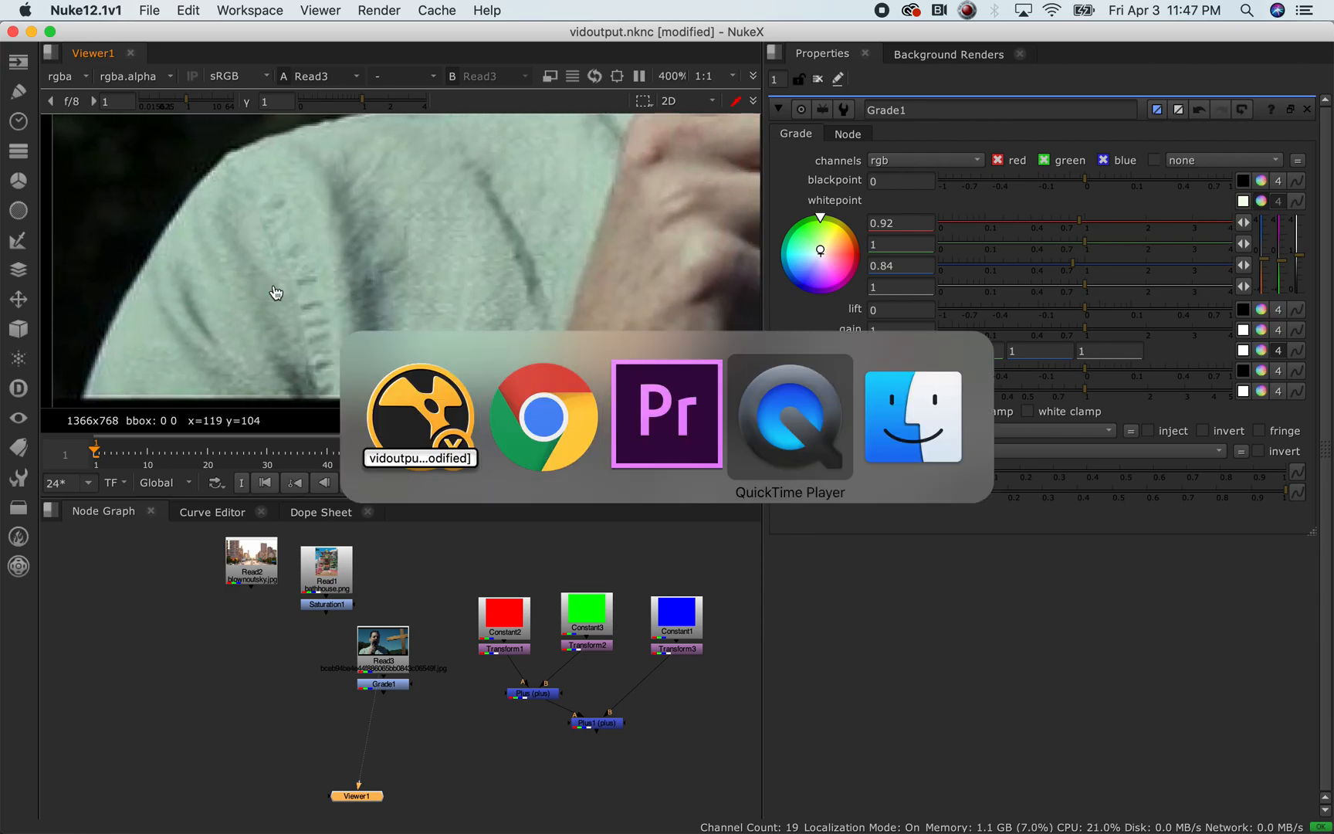
key("super+Tab")
key("super+Tab")
key("super+Tab")
key("super+Tab")
key("super+Tab")
key("super+Tab")
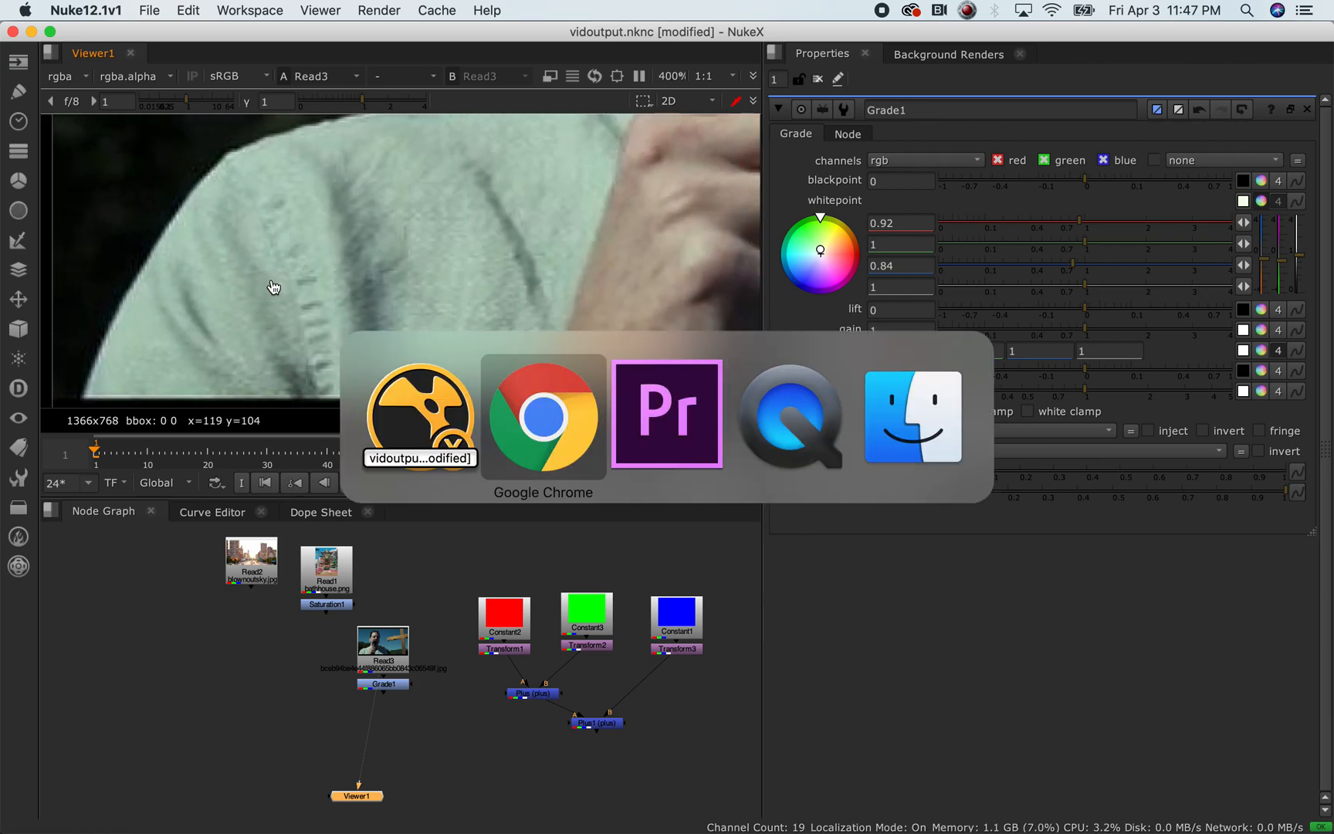
key("super+Tab")
key("super+Tab")
key("super+Tab")
key("super+Tab")
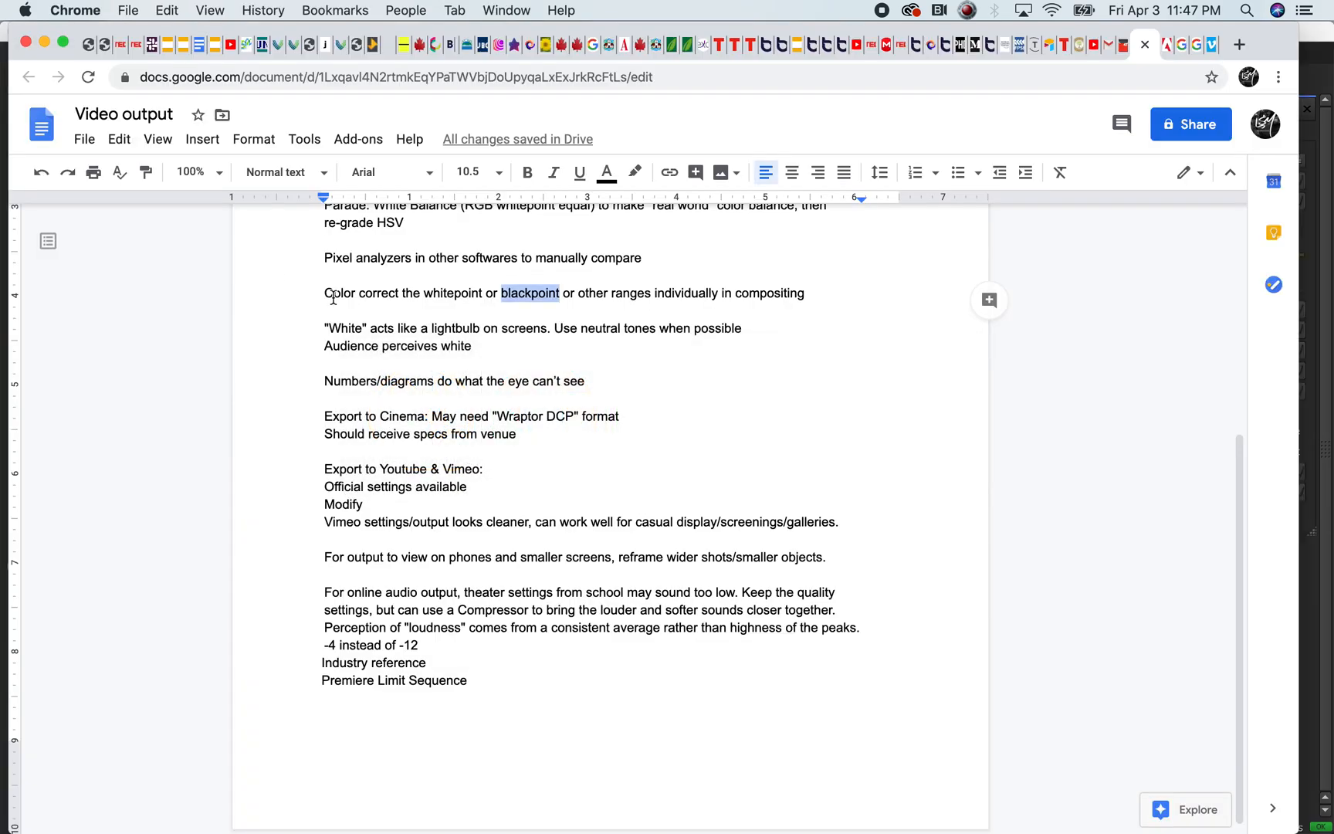
left_click(464, 523)
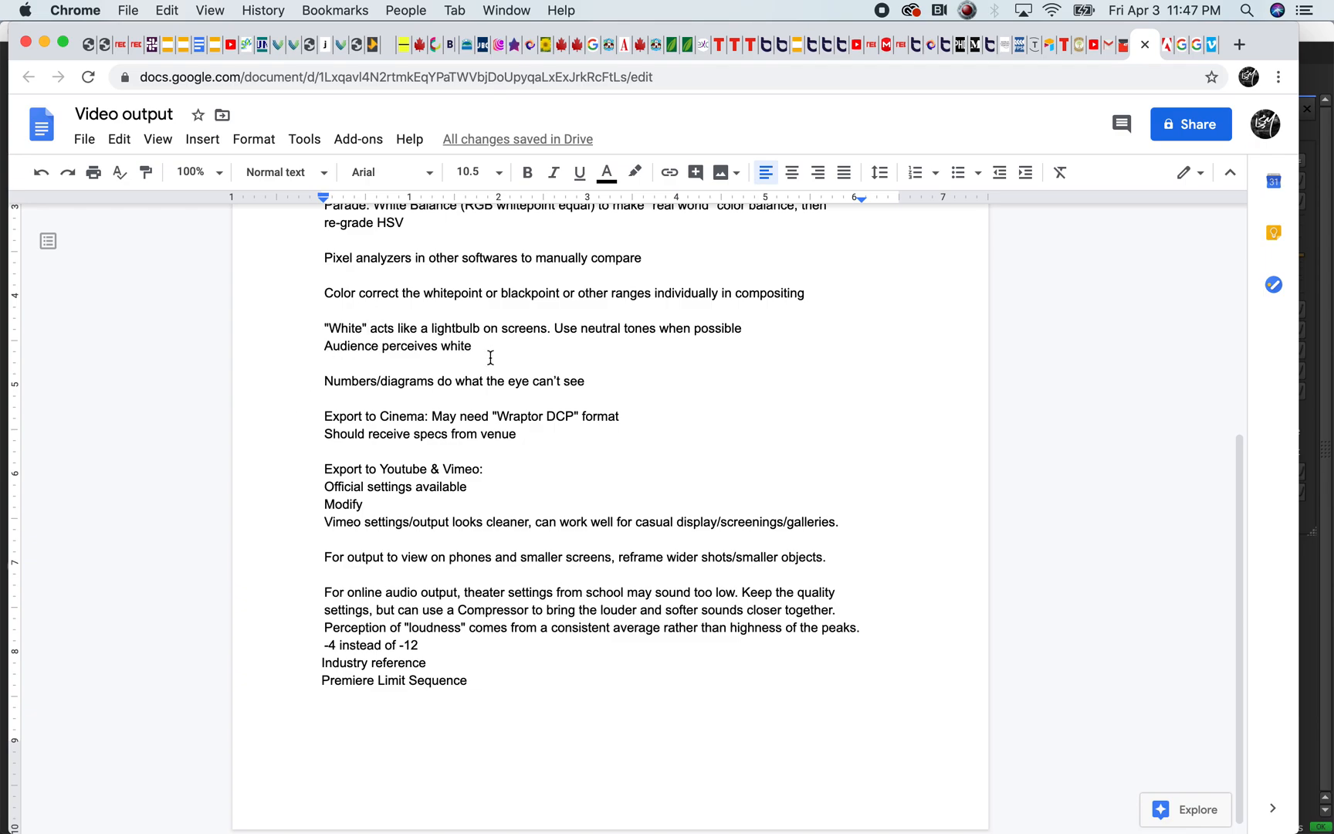
key("super+Tab")
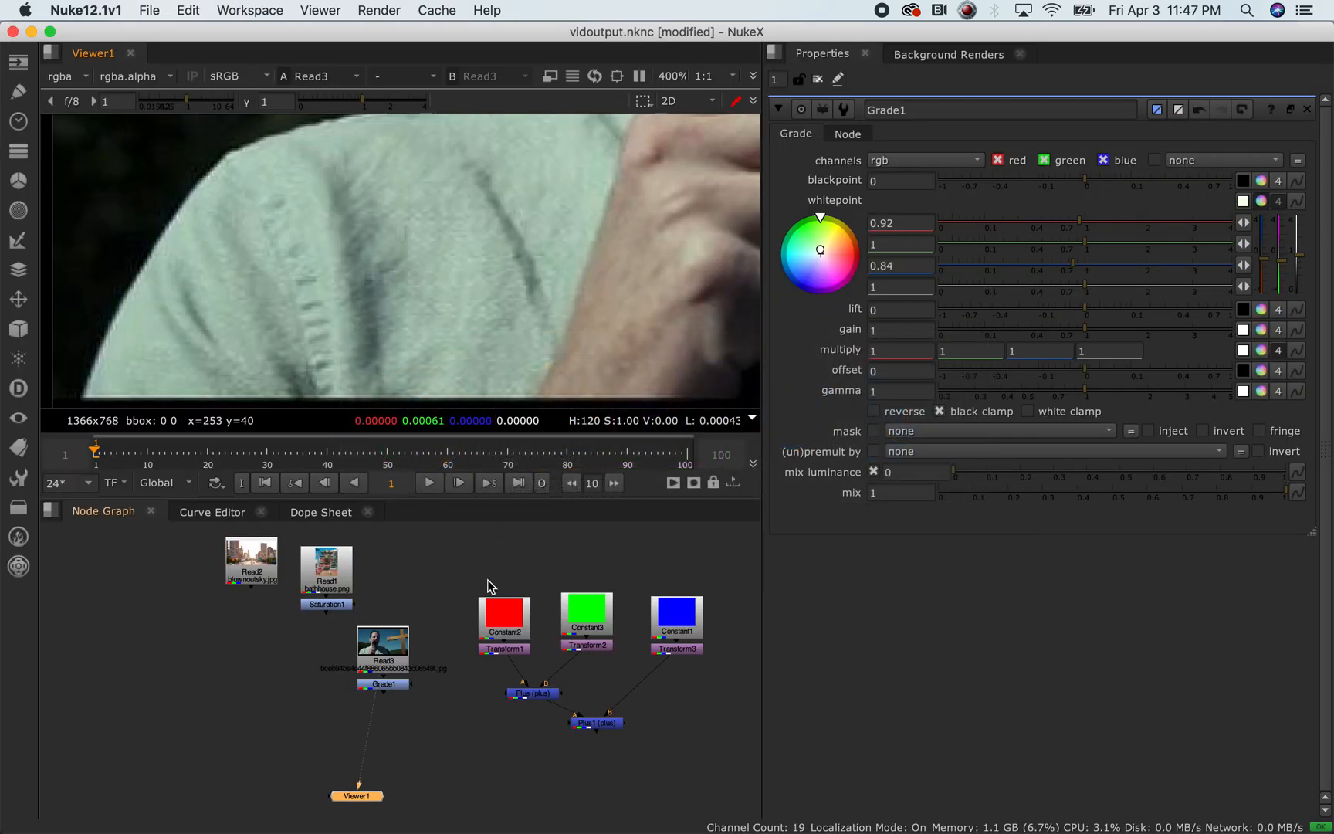
Show the Saturation1 output of the bathhouse image in the viewer, fitted to the frame
left_click(325, 605)
key("1")
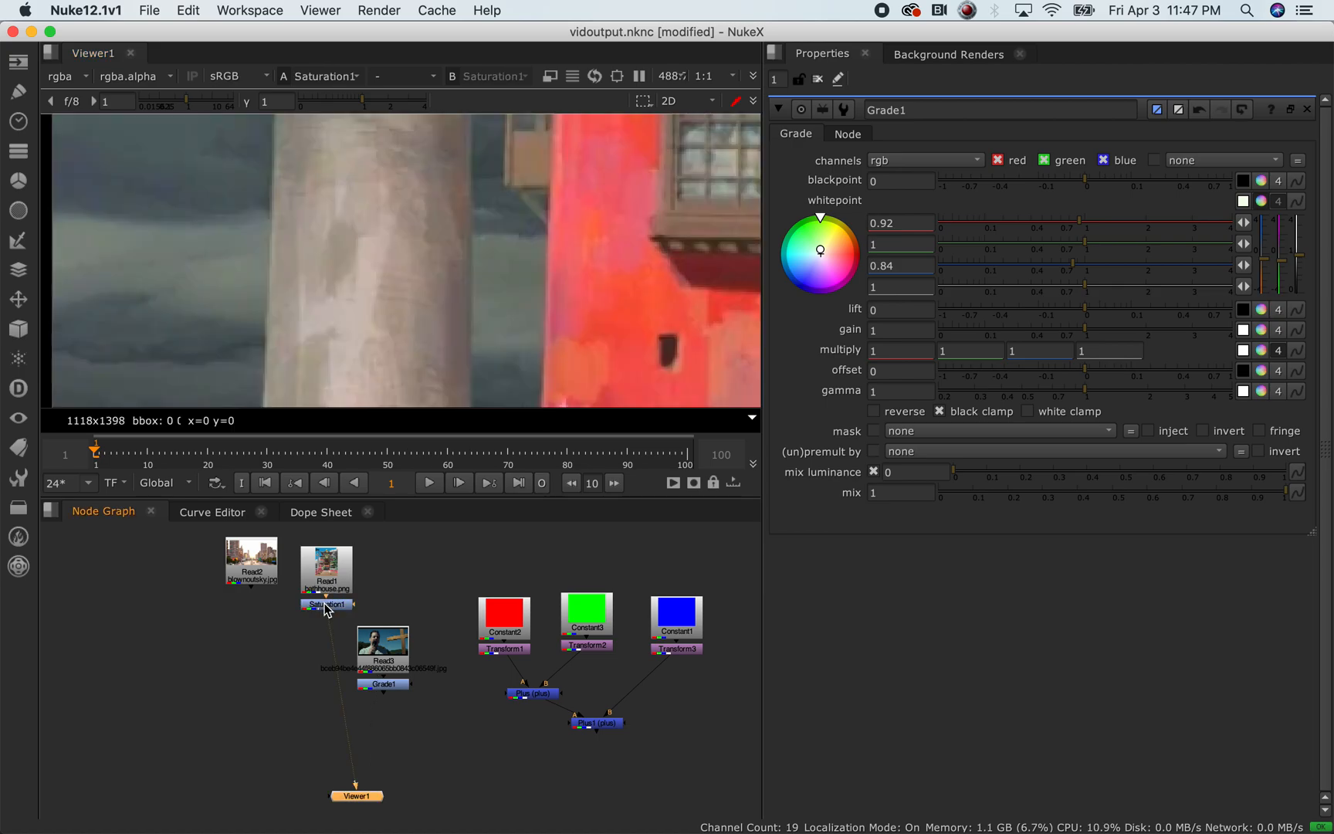
key("f")
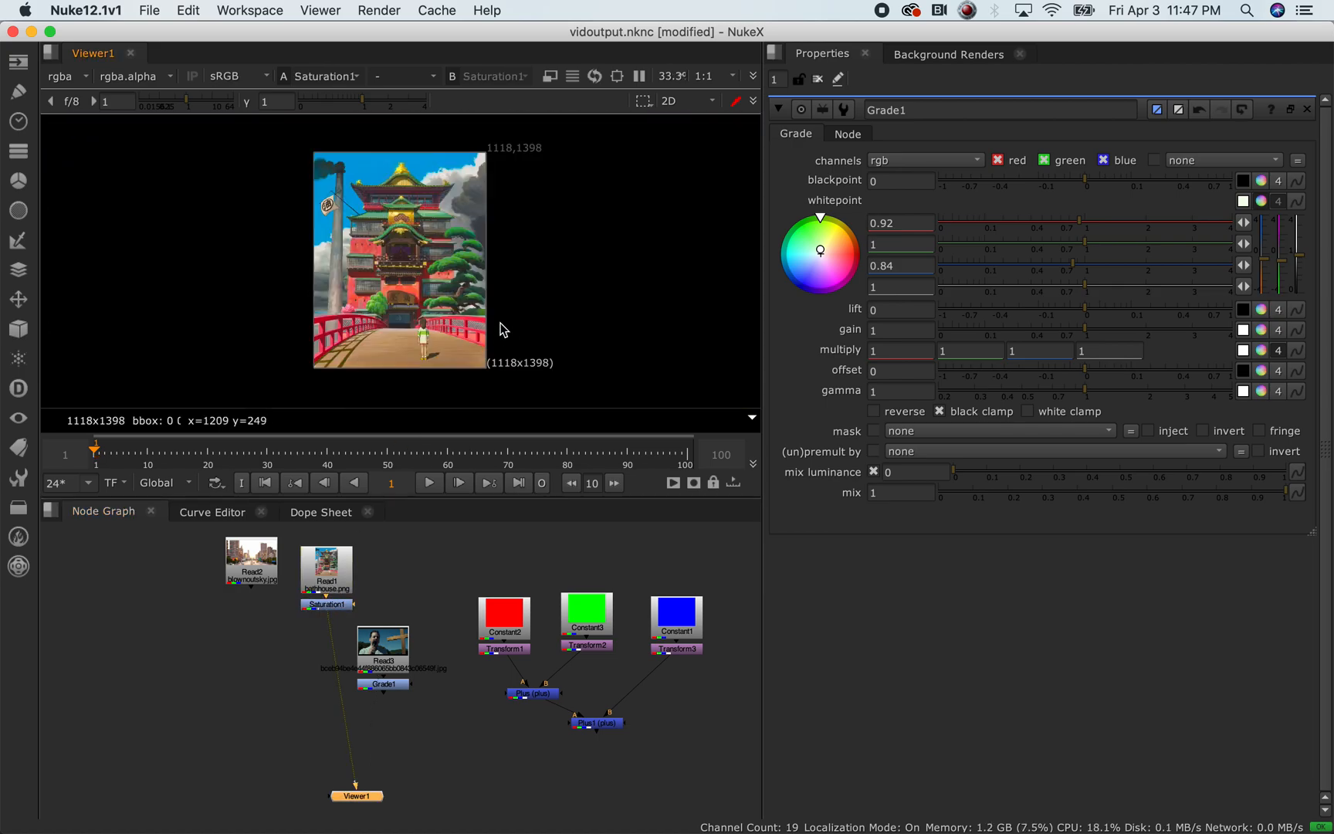
left_click(342, 606)
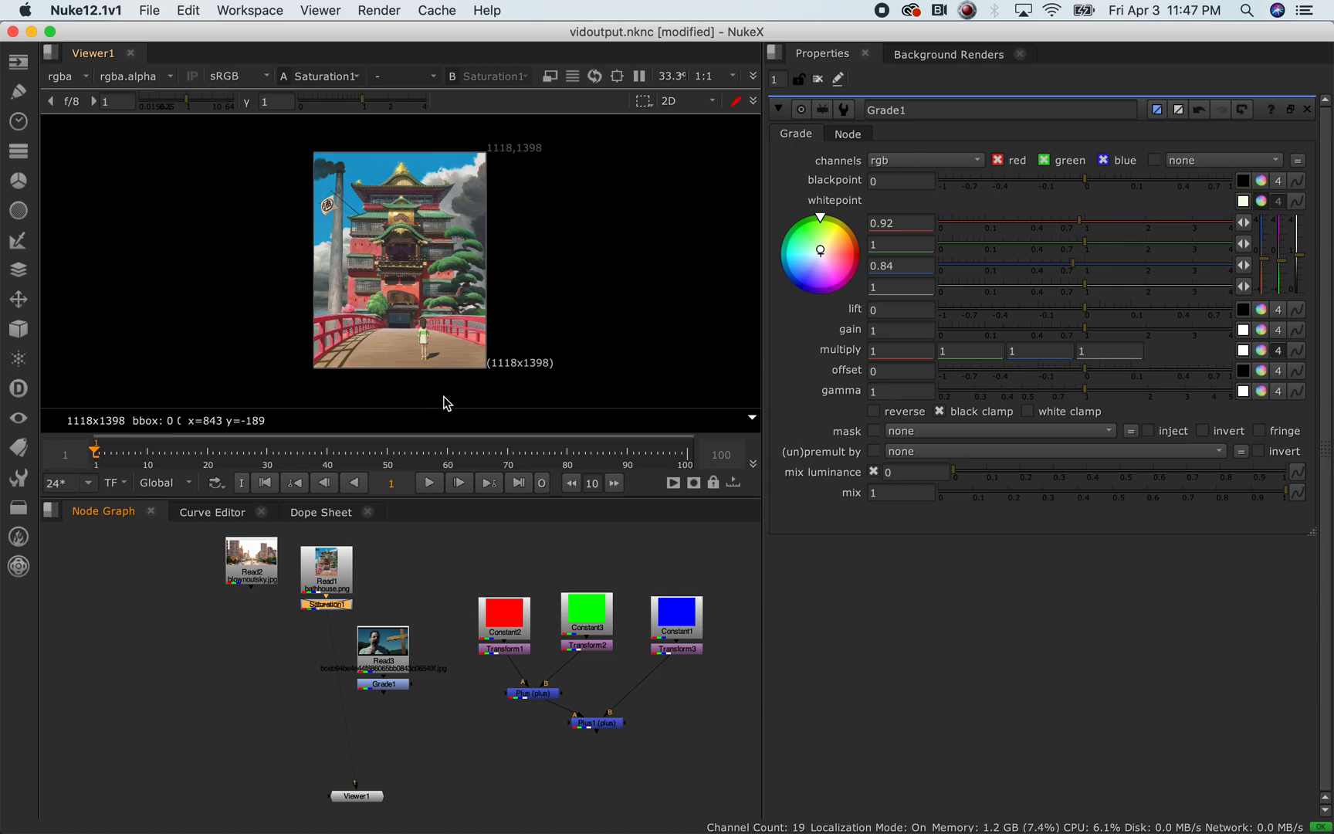
key("1")
left_click(335, 606)
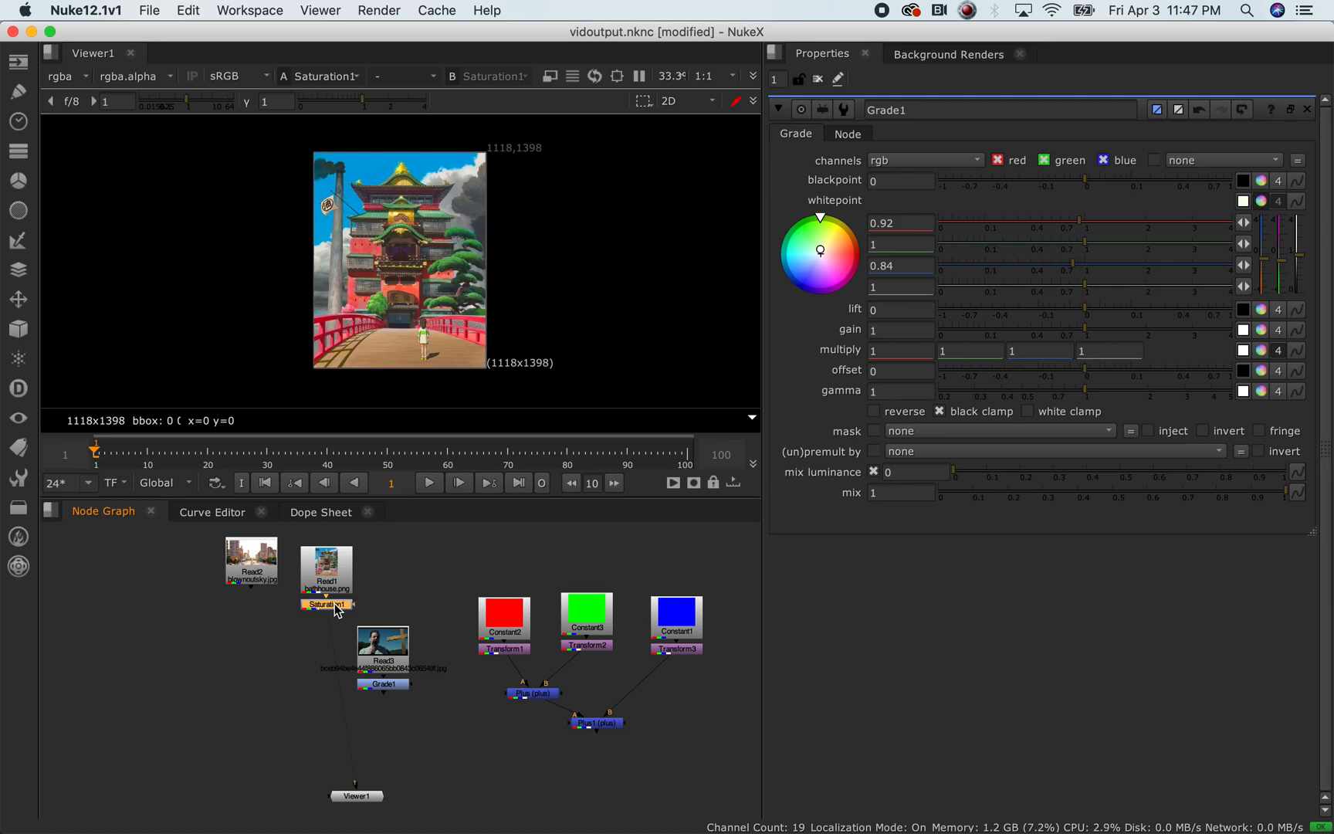
Open the Saturation1 settings, lower the saturation to 1.12, and inspect the pixel values of the red wall above the sign
double_click(335, 607)
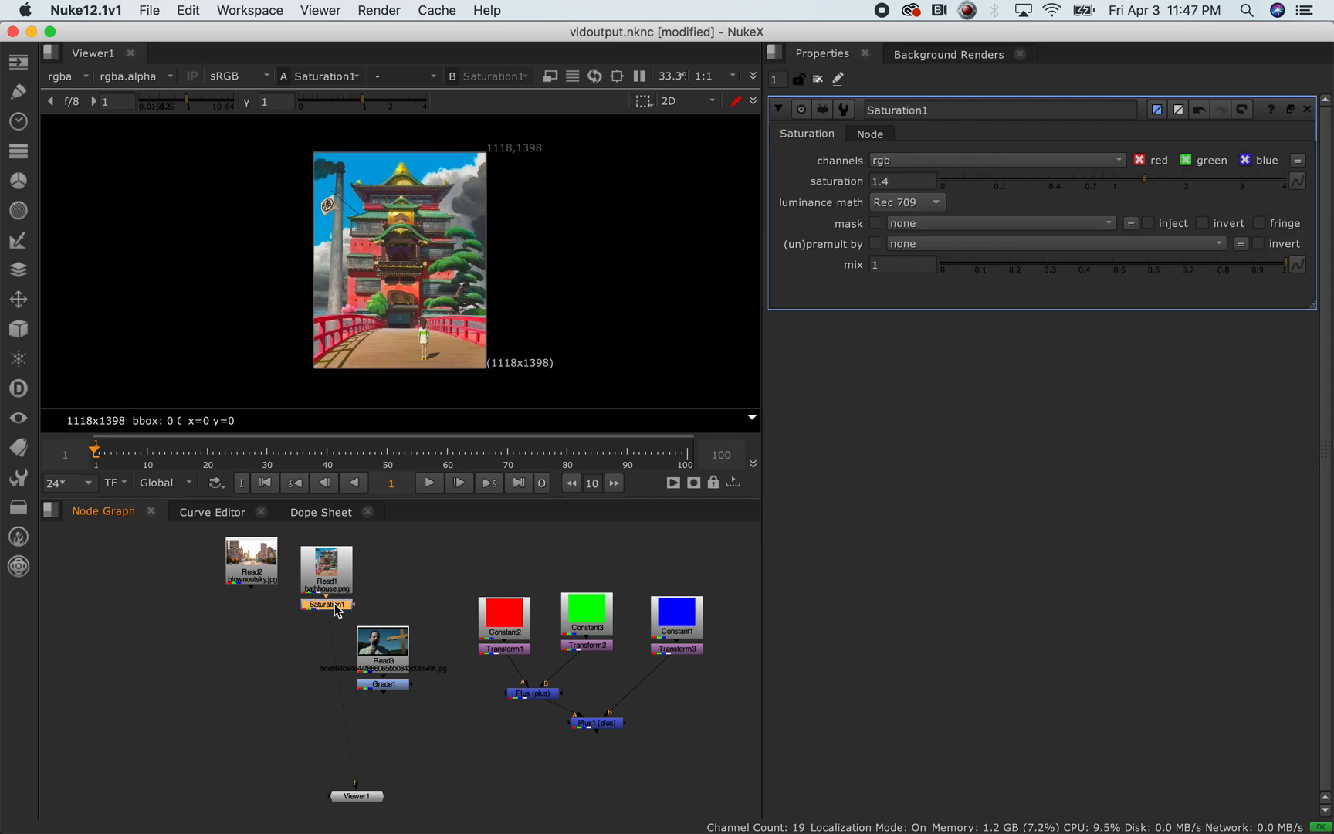
left_click_drag(1152, 188, 1114, 188)
scroll(377, 309, "up", 3)
scroll(377, 309, "up", 10)
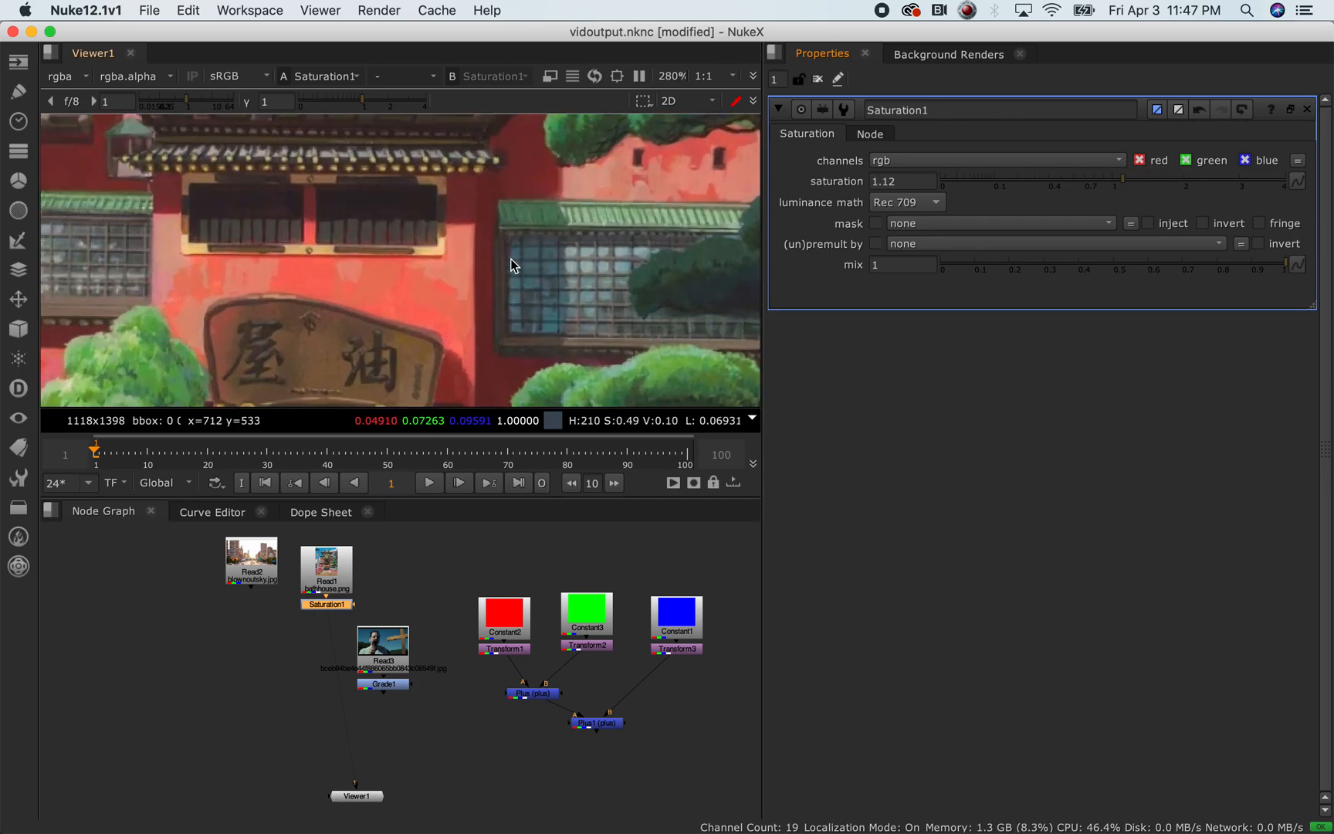
scroll(363, 301, "up", 3)
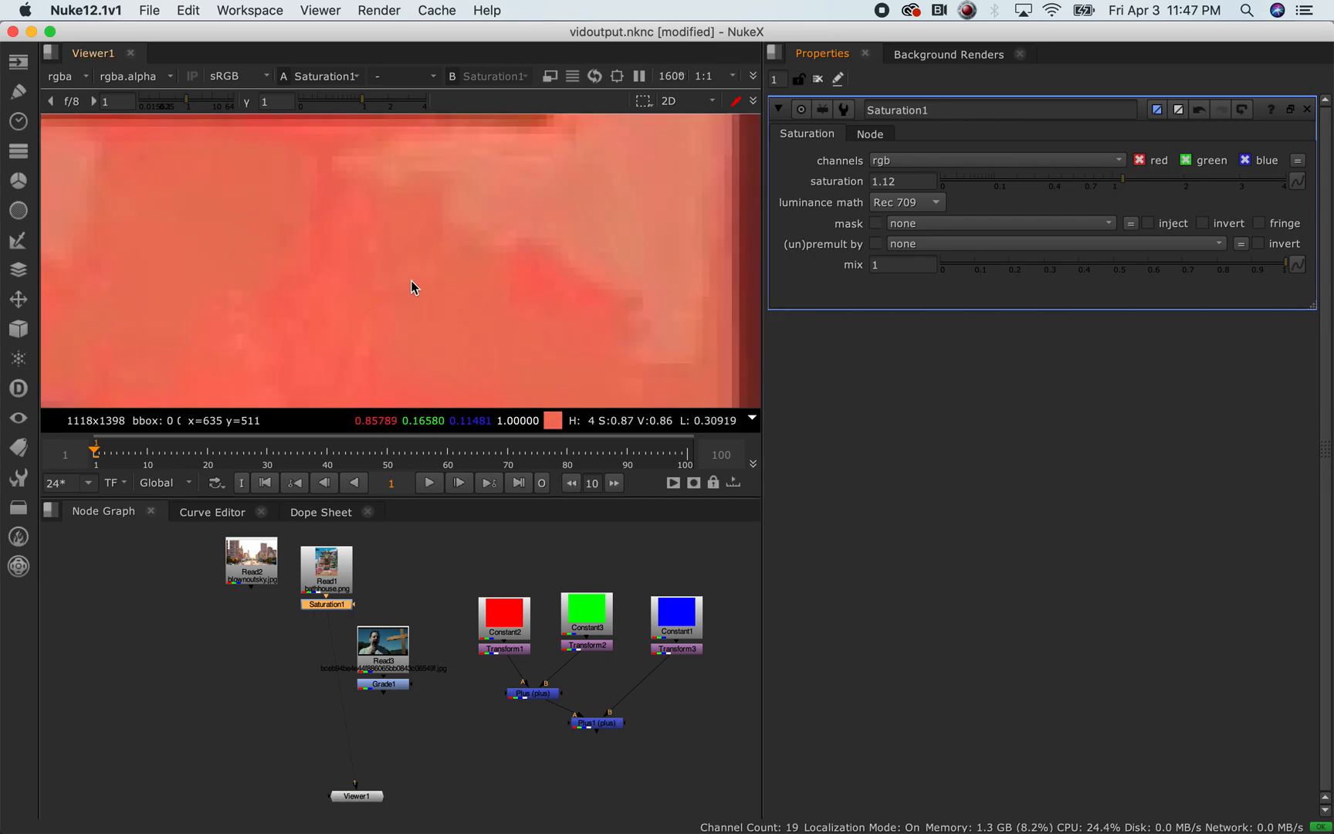
Raise the Saturation1 saturation to 1.58, trim it to 1.57, and check the red wall's pixel values
left_click_drag(1127, 185, 1161, 188)
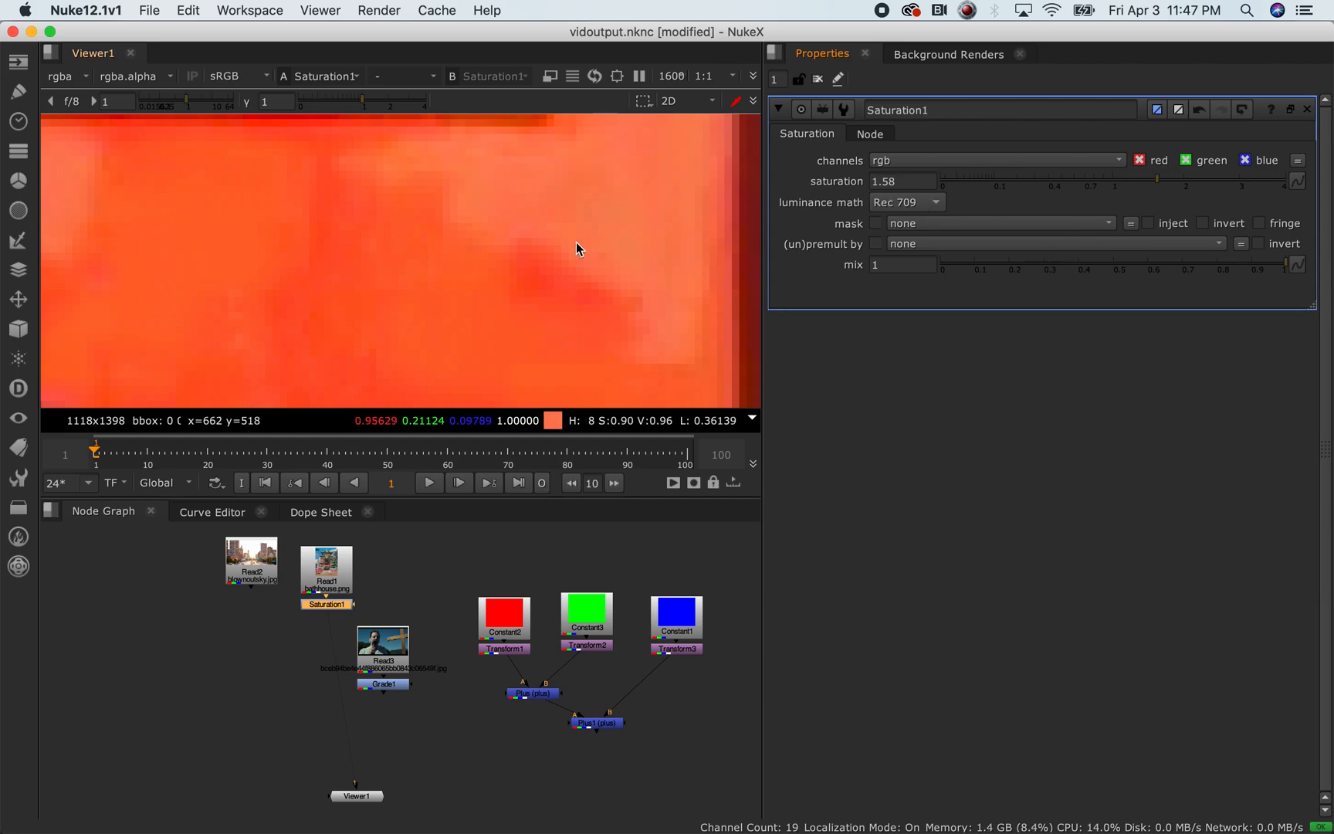
left_click_drag(903, 184, 890, 184)
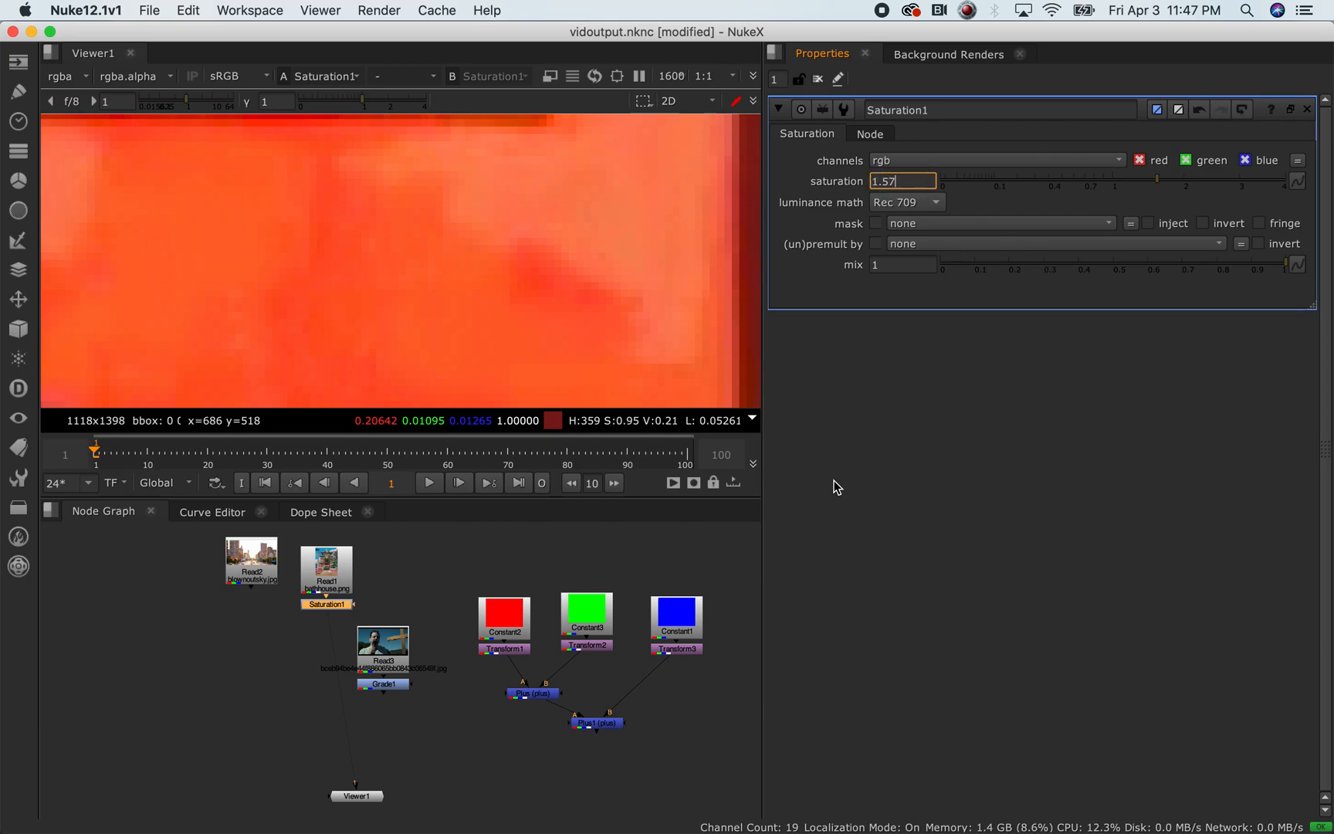
key("Return")
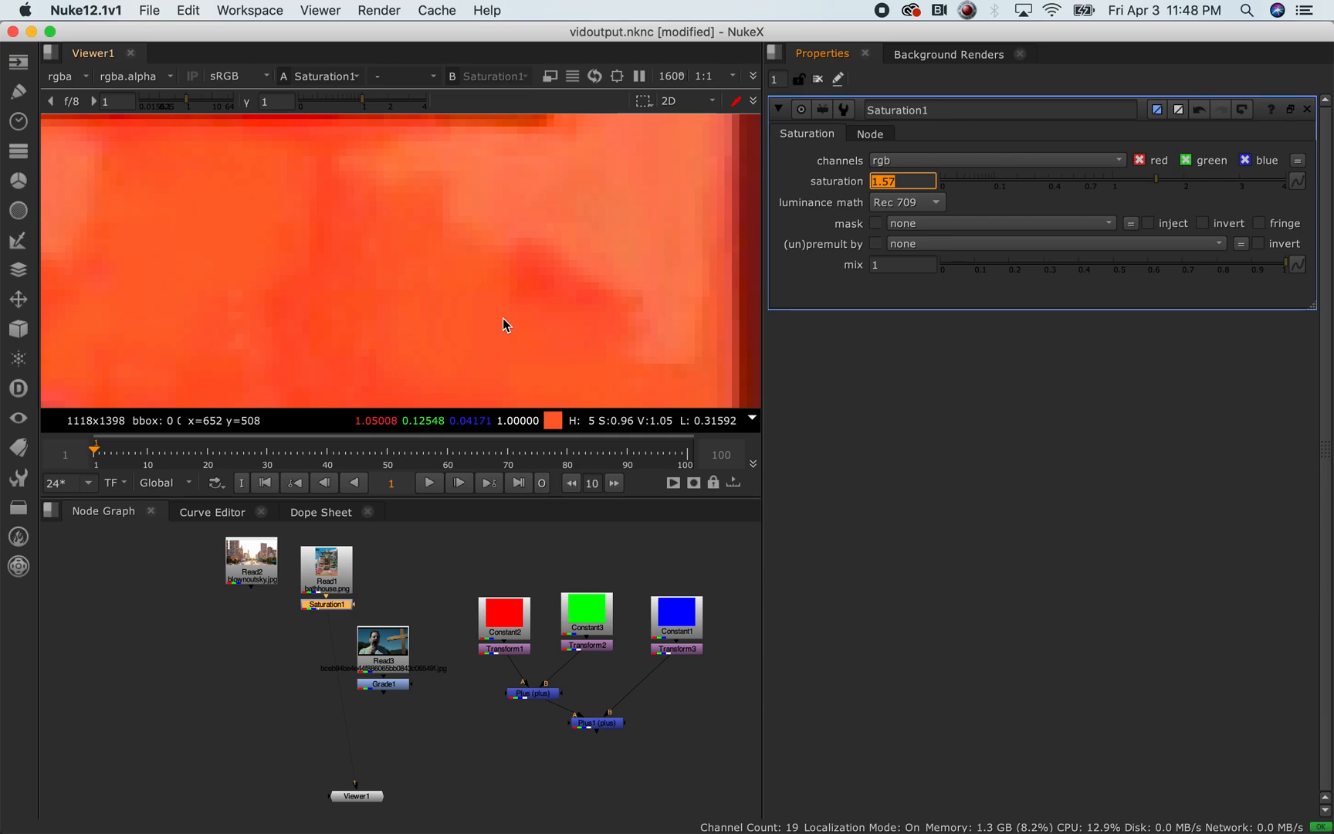
Fine-tune the Saturation1 saturation down to 1.5 and 1.48 while checking the red wall's pixel values
left_click_drag(901, 183, 882, 178)
type("4")
key("Return")
left_click(908, 185)
key("BackSpace")
type("5")
key("Return")
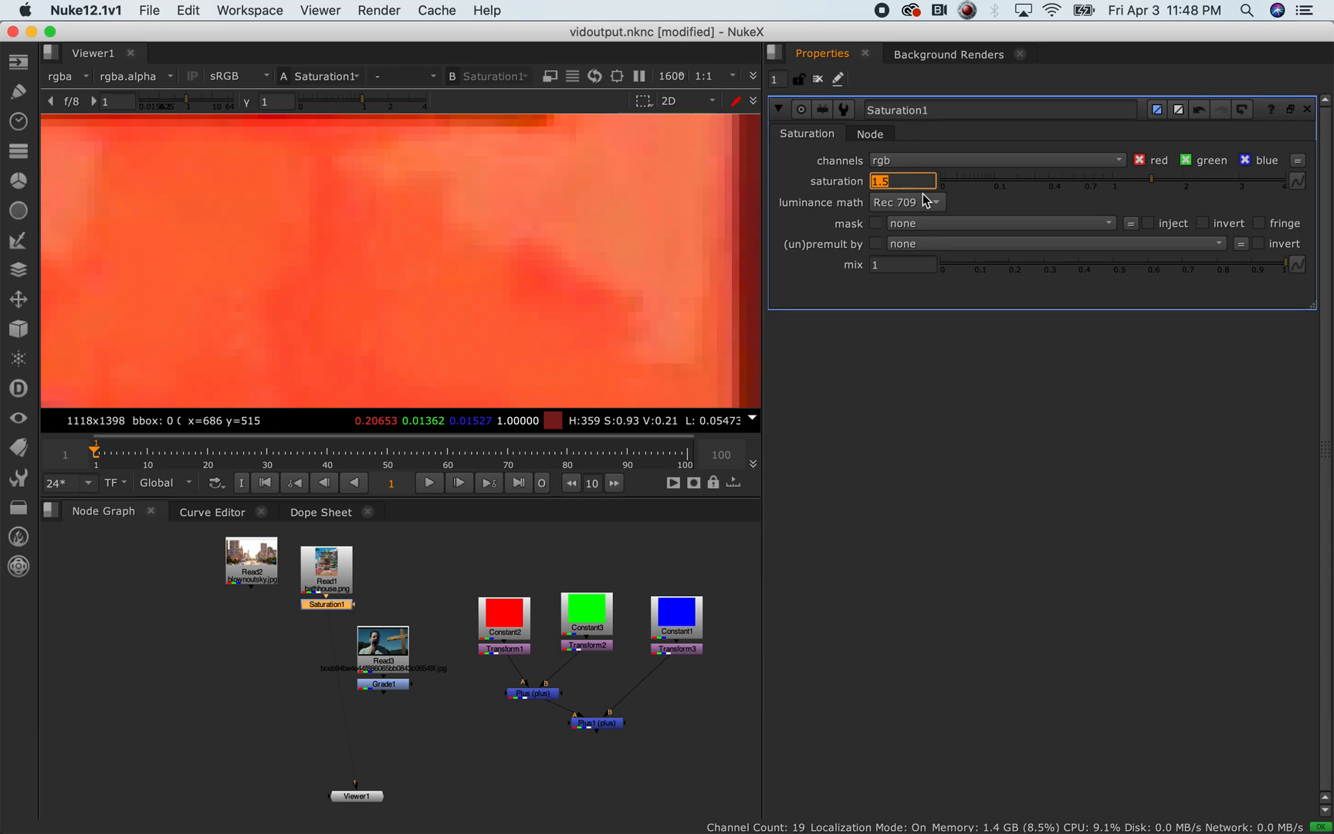
key("Return")
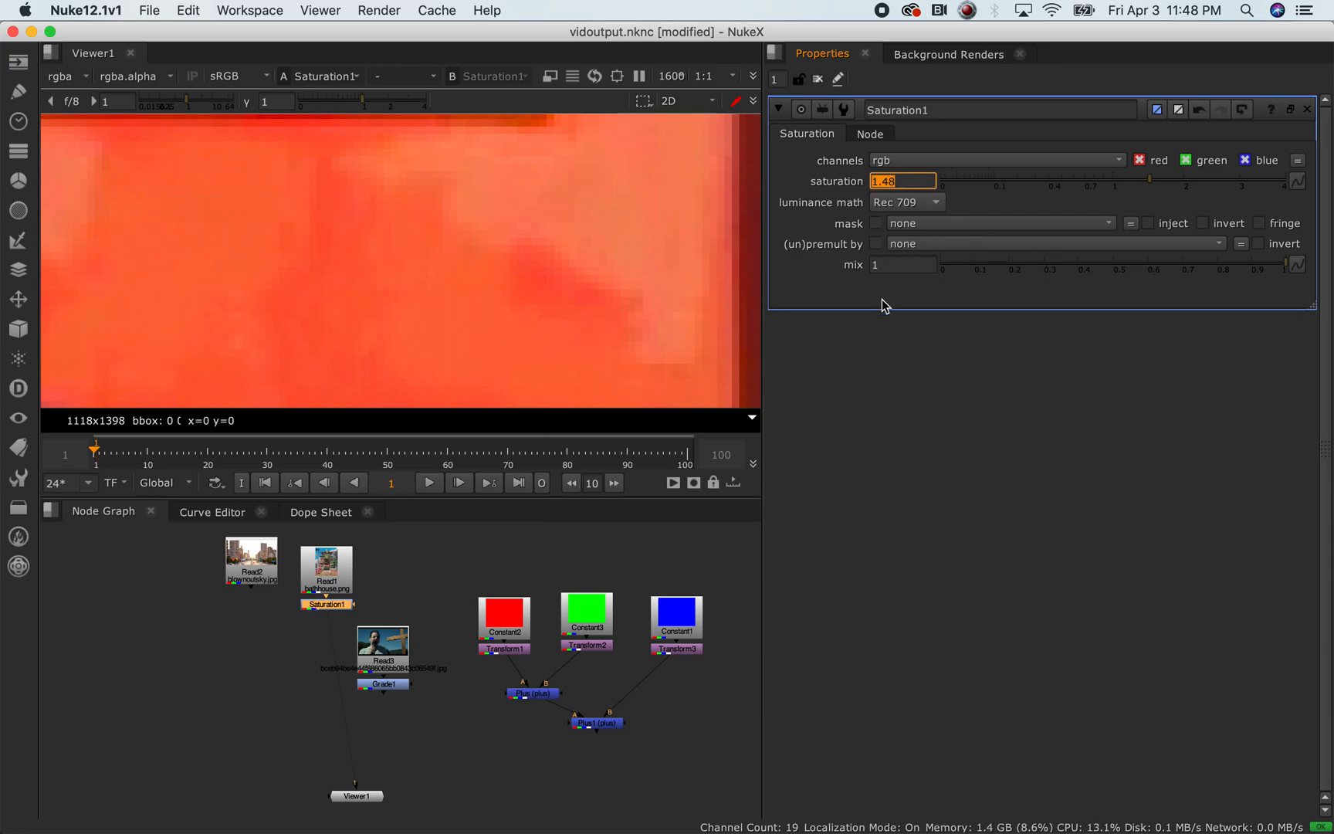
left_click(905, 181)
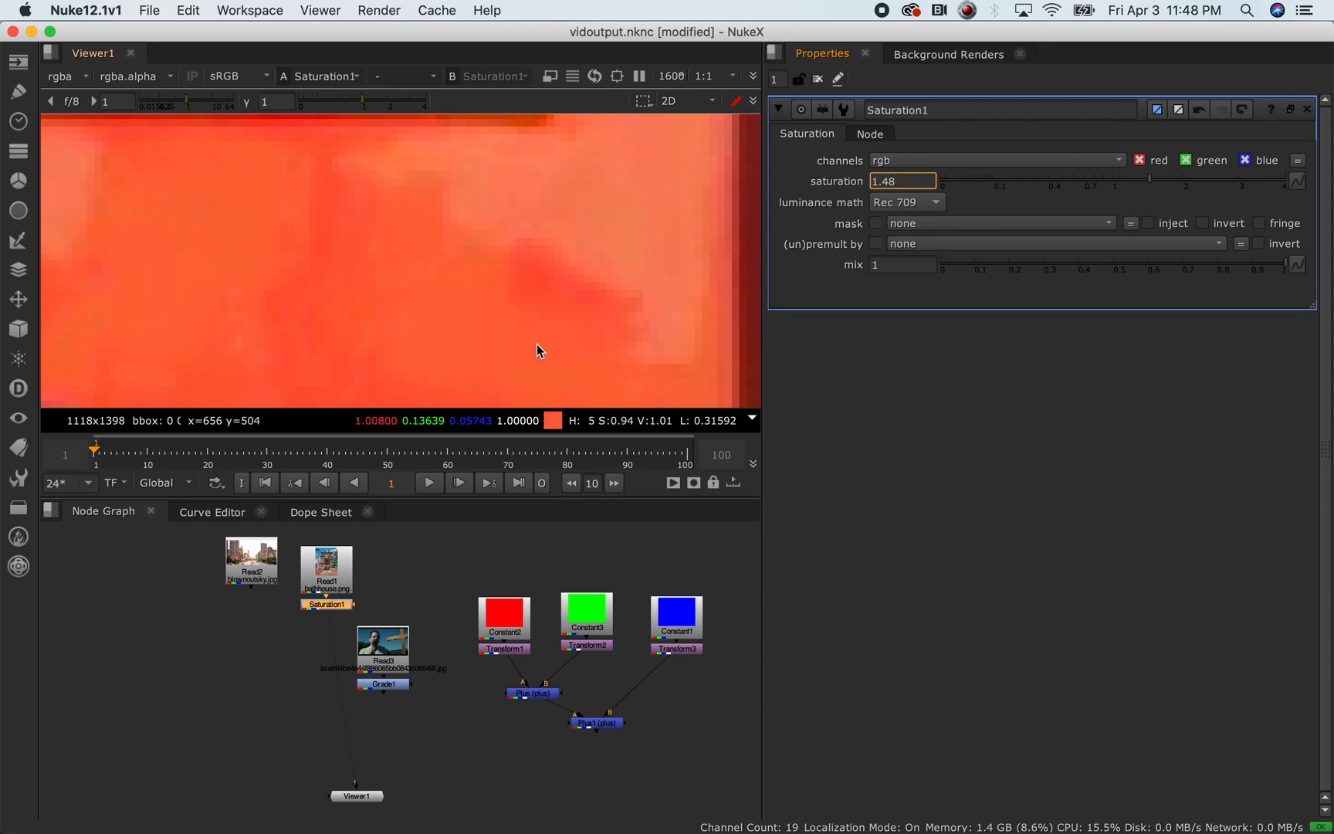
scroll(539, 343, "down", 2)
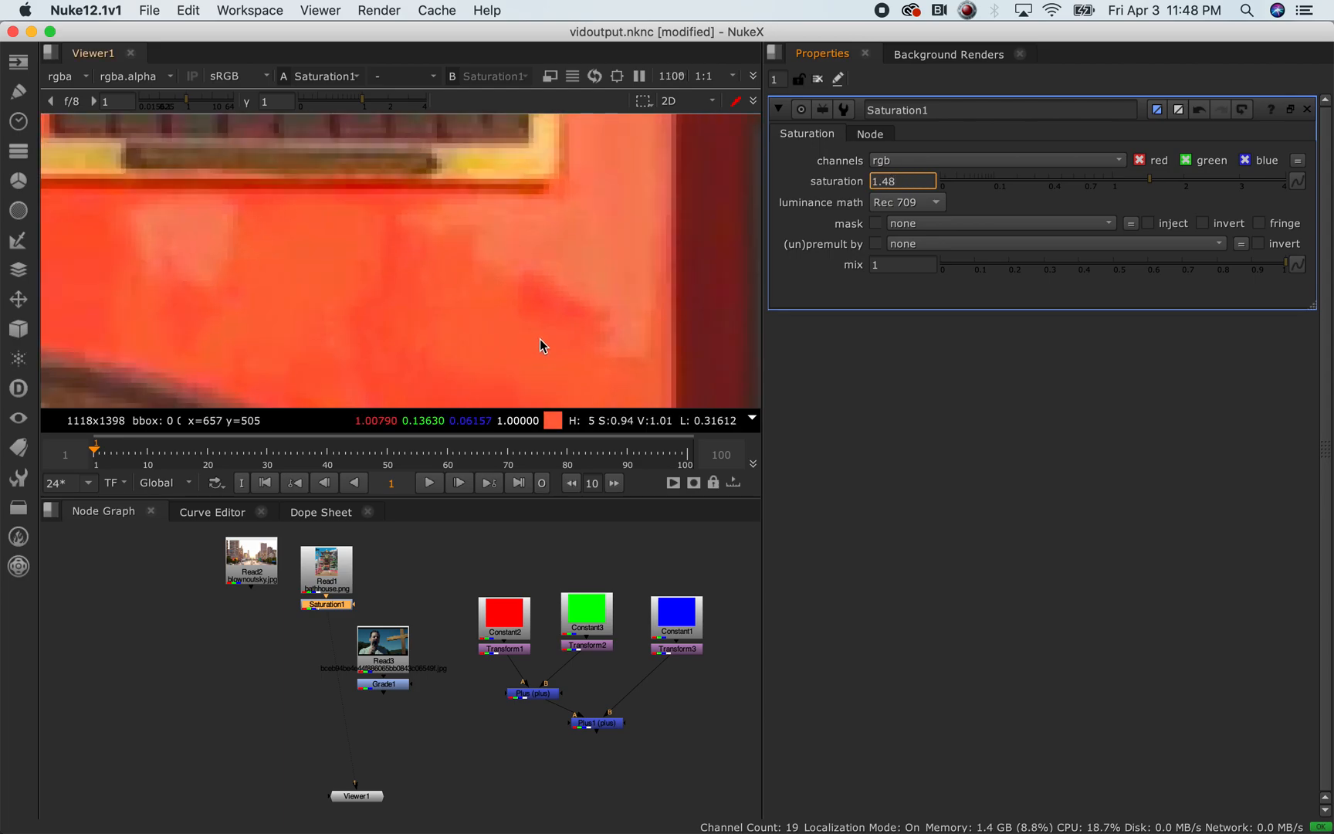
scroll(516, 330, "up", 1)
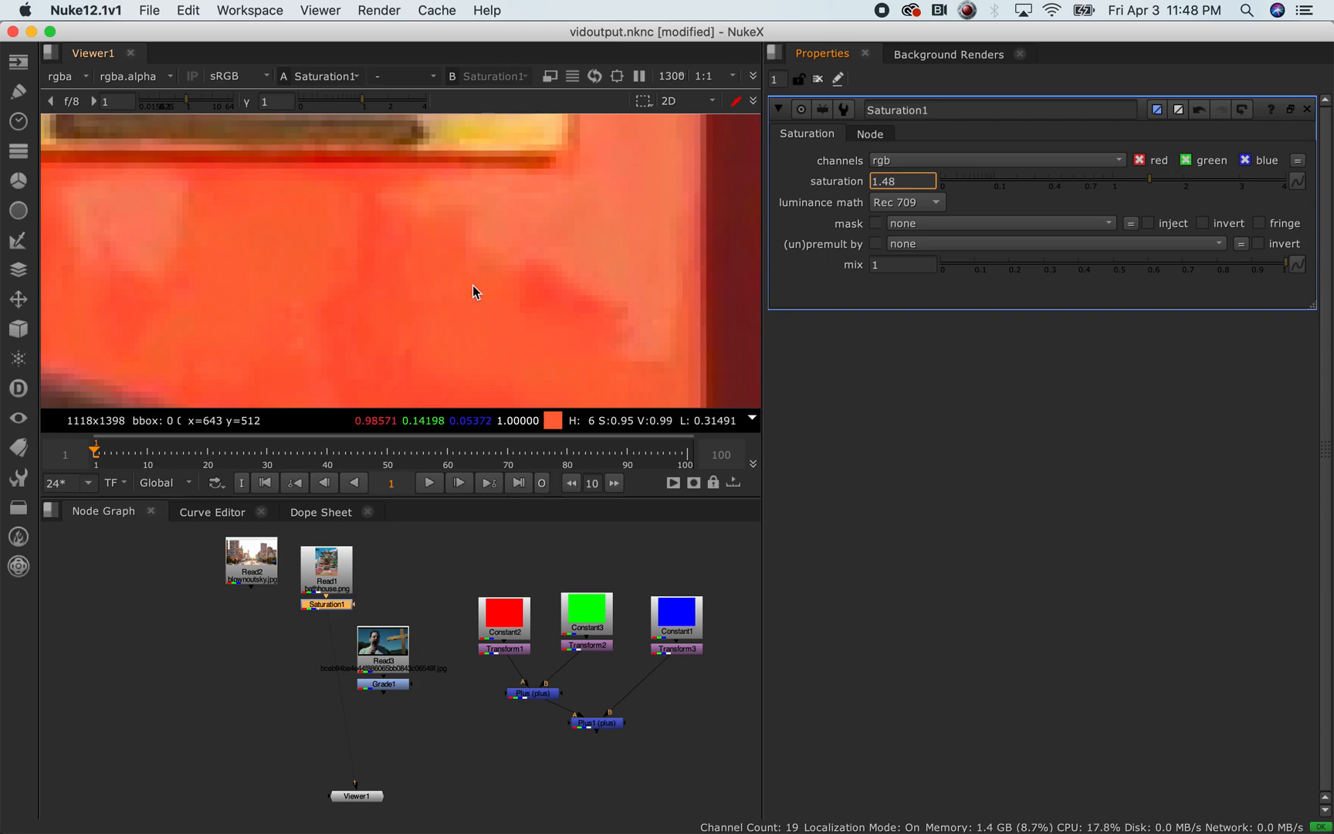
Set the Saturation1 saturation to 2 and fit the whole bathhouse image in the viewer
double_click(915, 182)
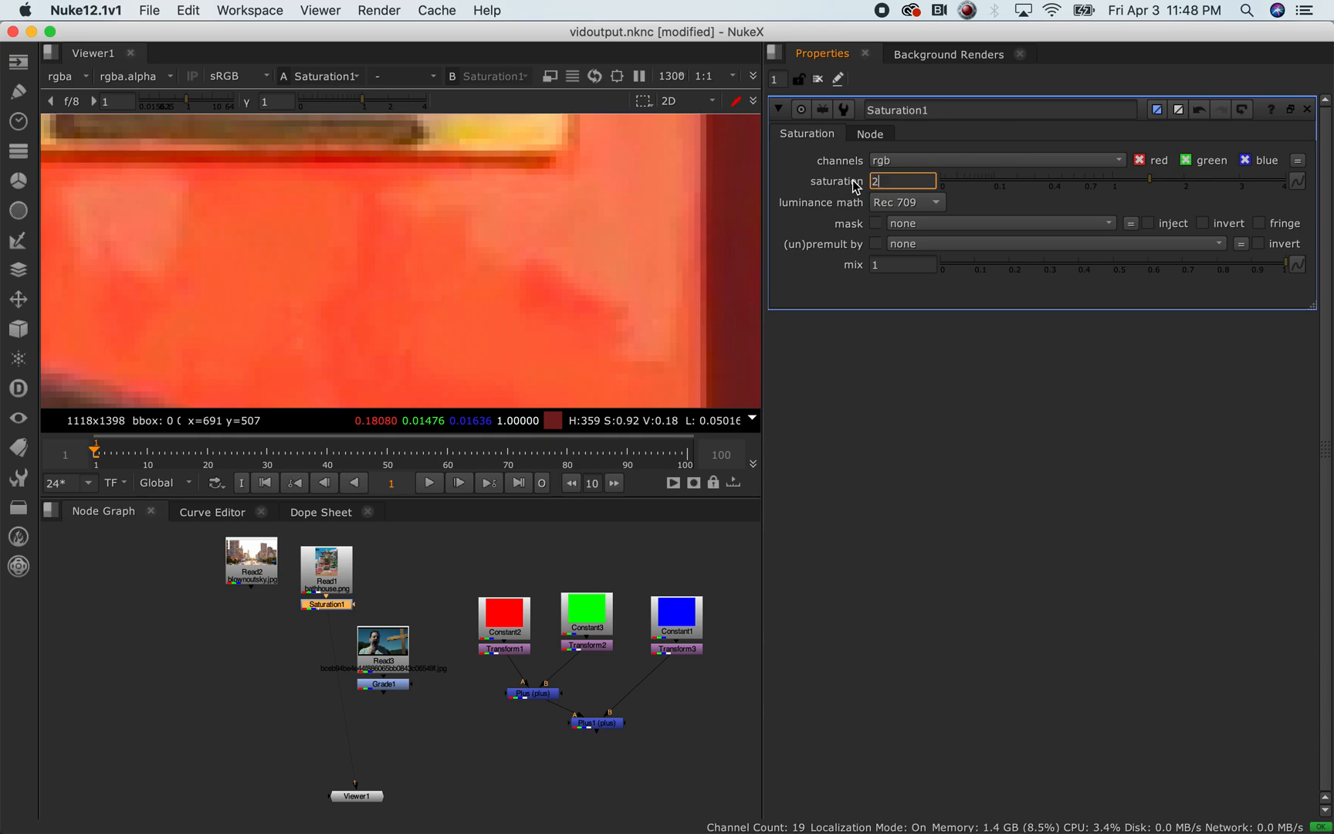
left_click(522, 274)
key("f")
Push the Saturation1 saturation to 4 and back to 3, and look at the oversaturated bathhouse image
double_click(888, 180)
type("4")
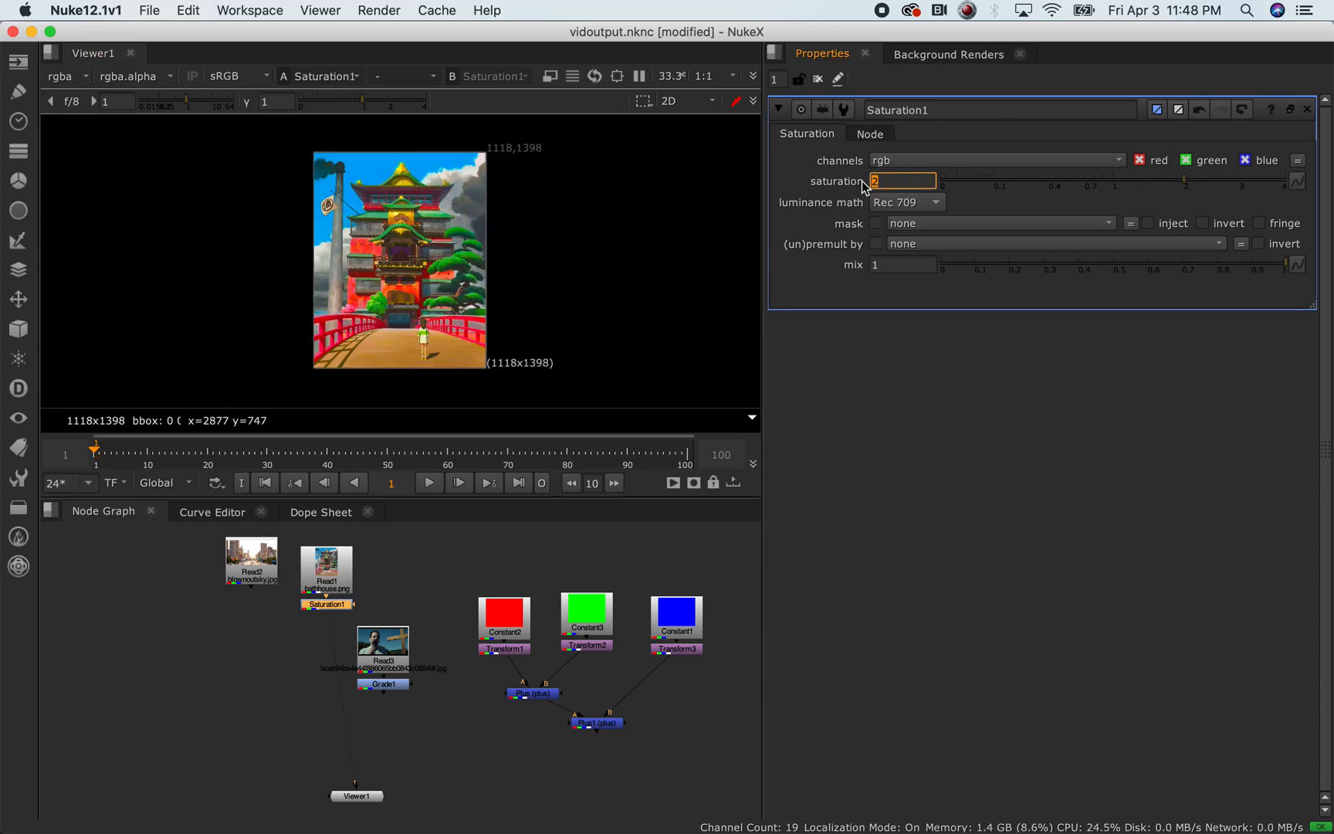
key("Return")
type("3")
key("Return")
scroll(587, 223, "up", 4)
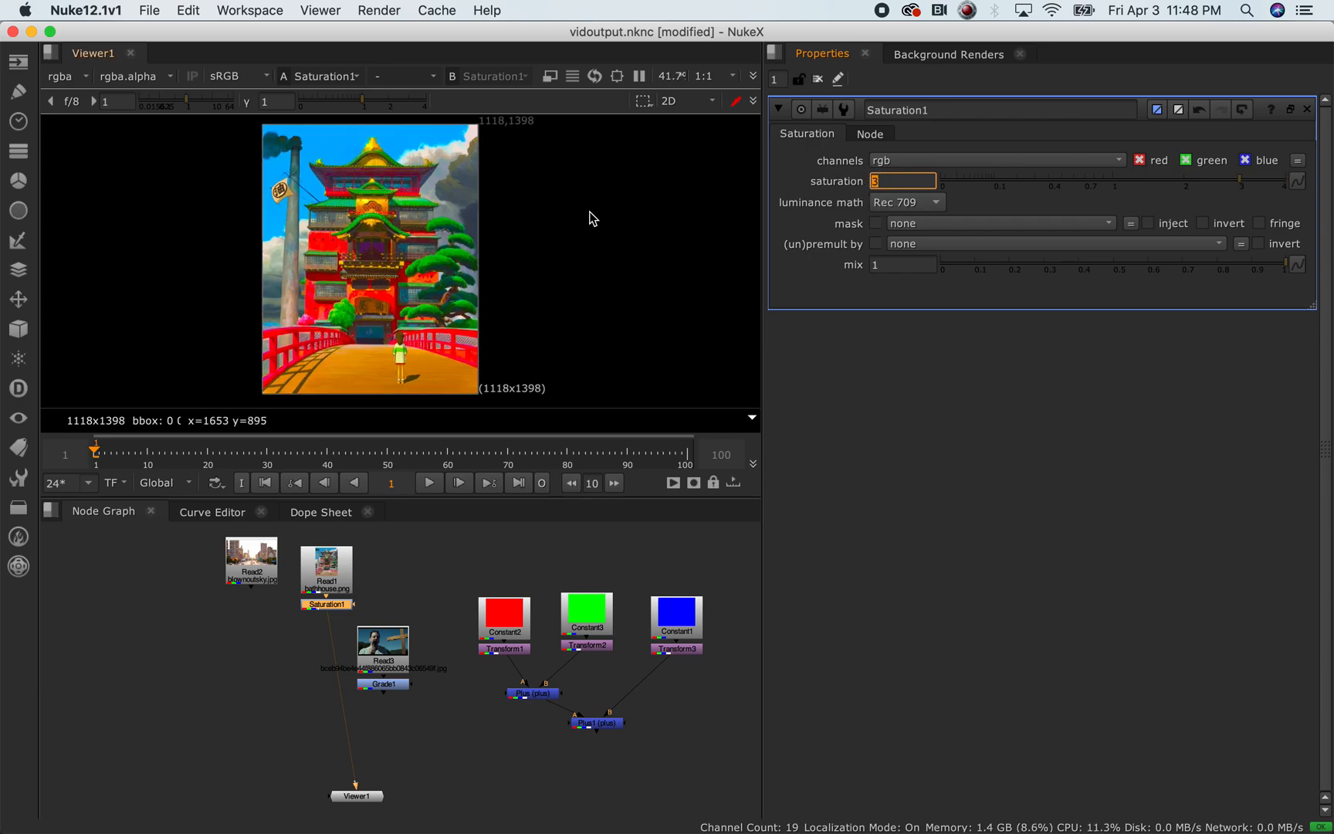
Reset the Saturation1 saturation to 1 and review the bathhouse image's natural colors
left_click_drag(894, 182, 832, 179)
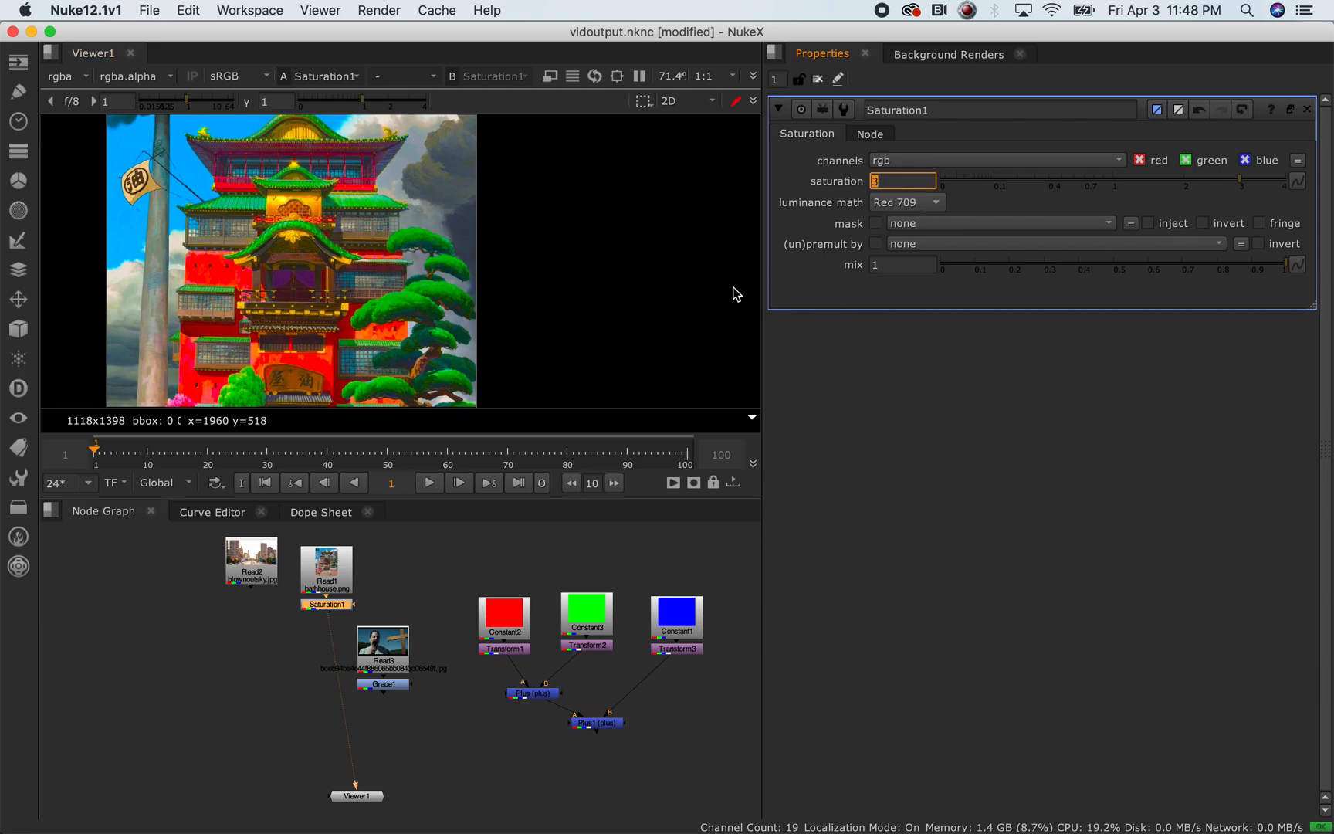
type("1")
scroll(429, 317, "down", 1)
left_click_drag(330, 308, 478, 255)
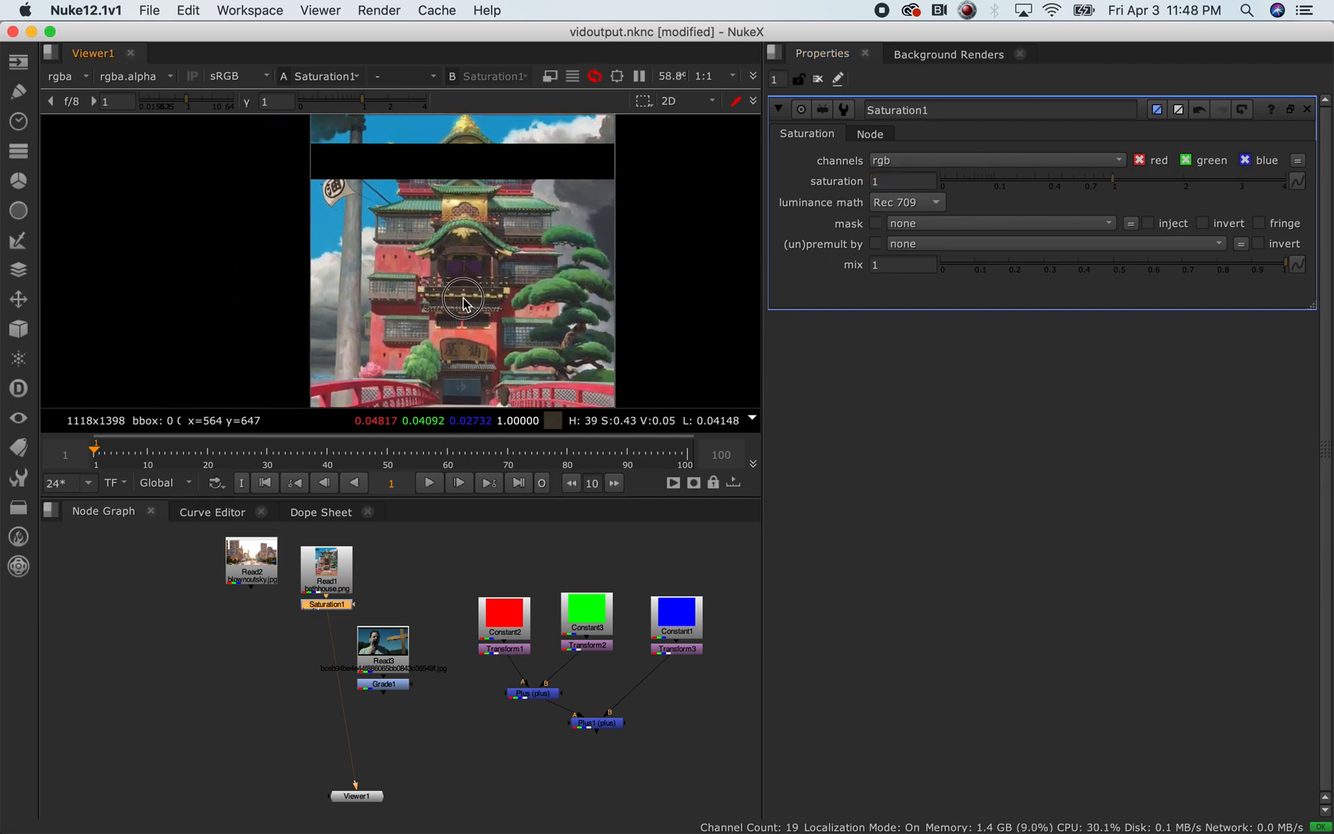
scroll(478, 259, "down", 1)
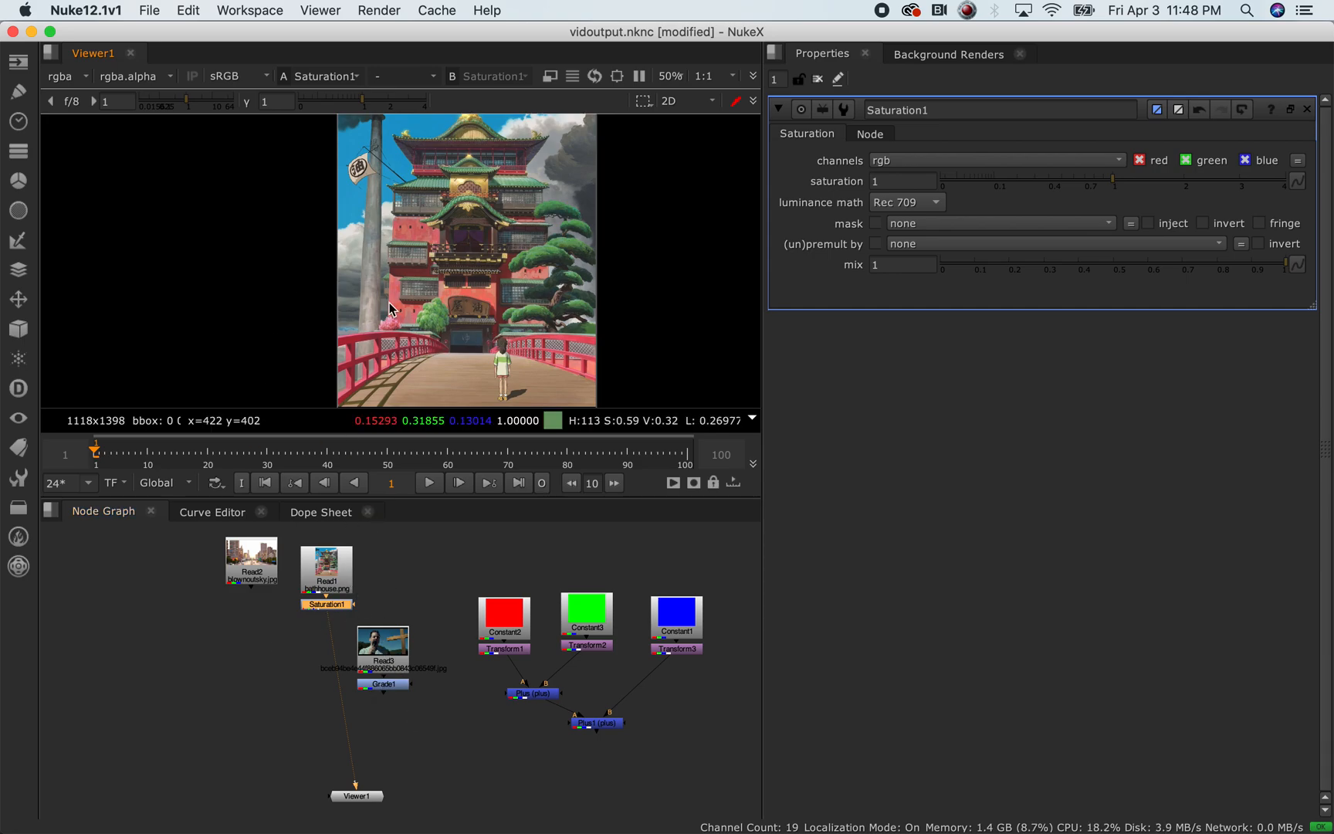
scroll(466, 334, "up", 3)
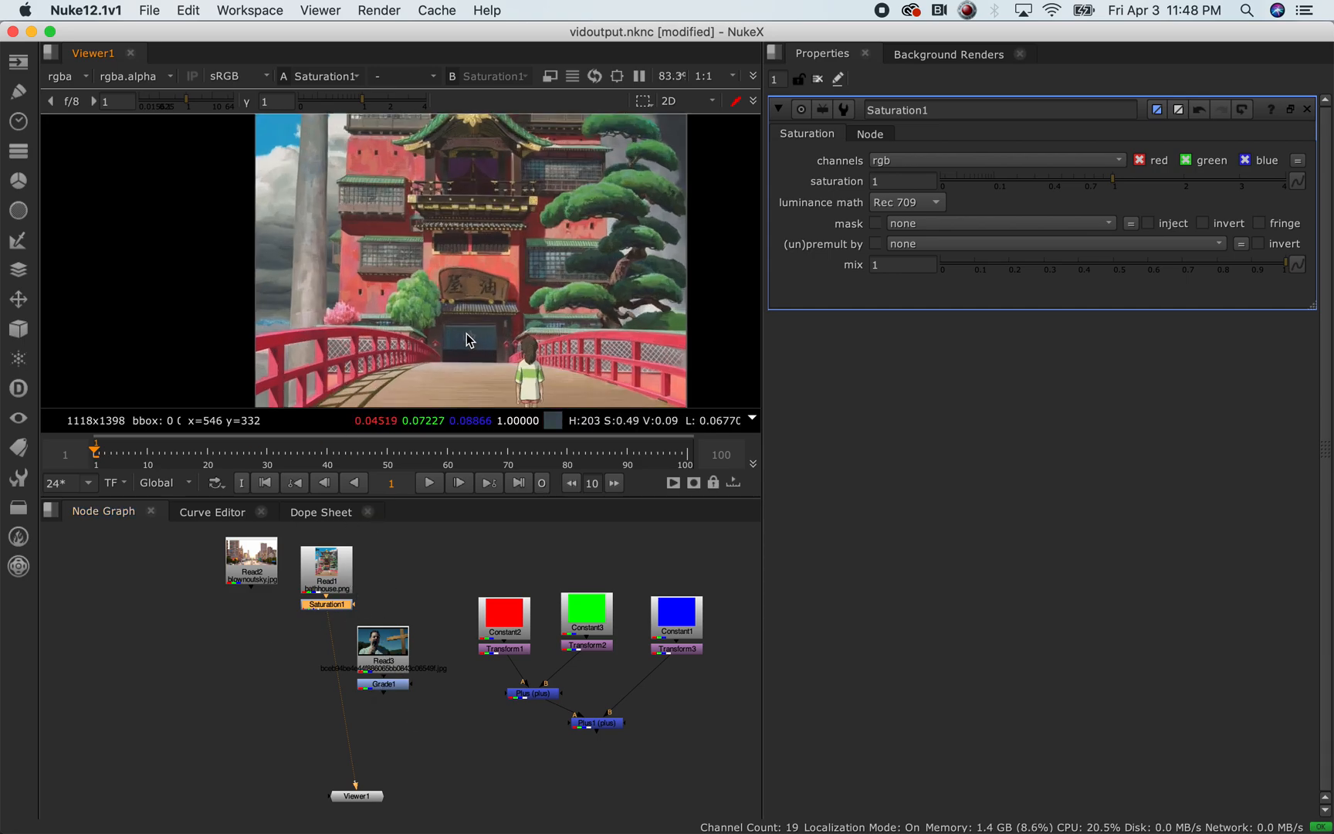
scroll(466, 340, "down", 5)
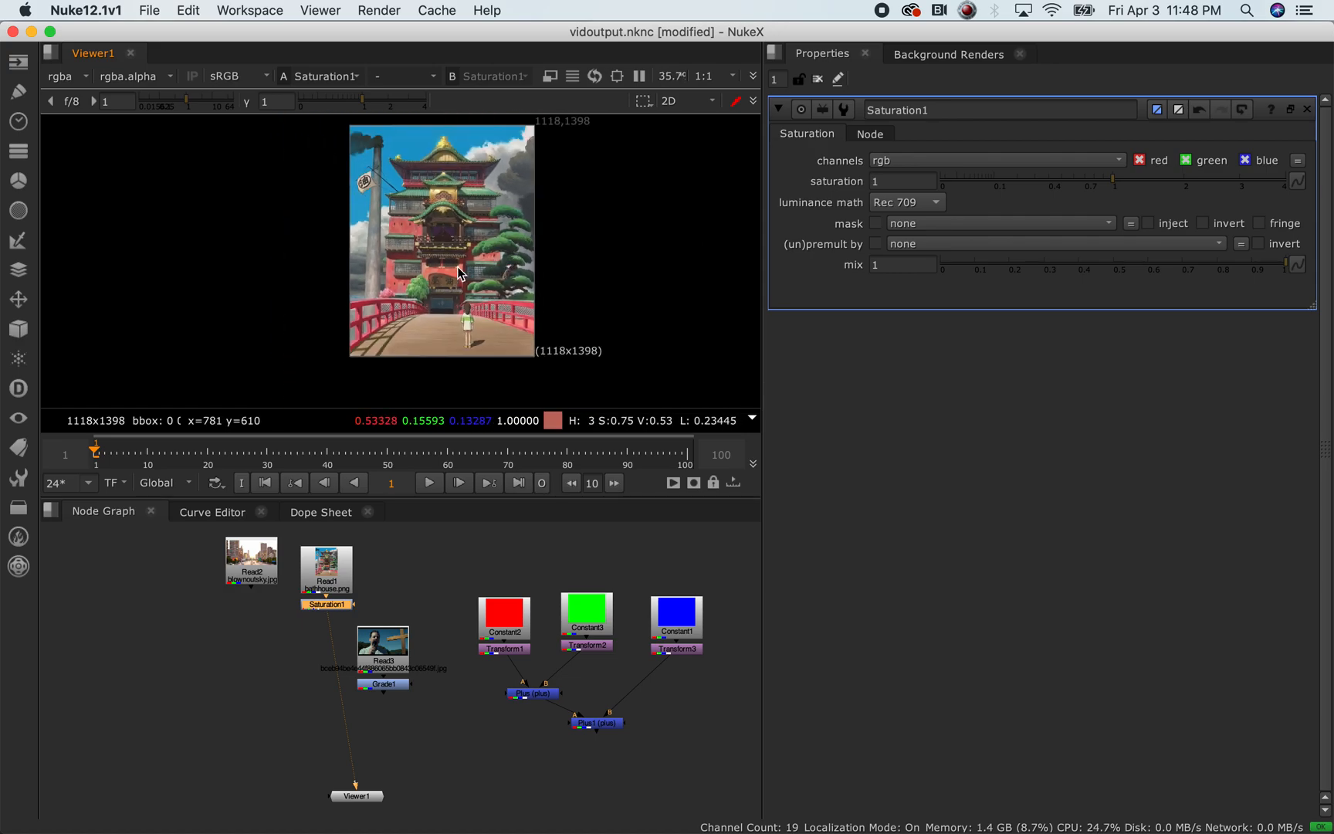
Open a new Waveform scope and place its floating window below the Saturation1 settings
right_click(824, 56)
mouse_move(881, 224)
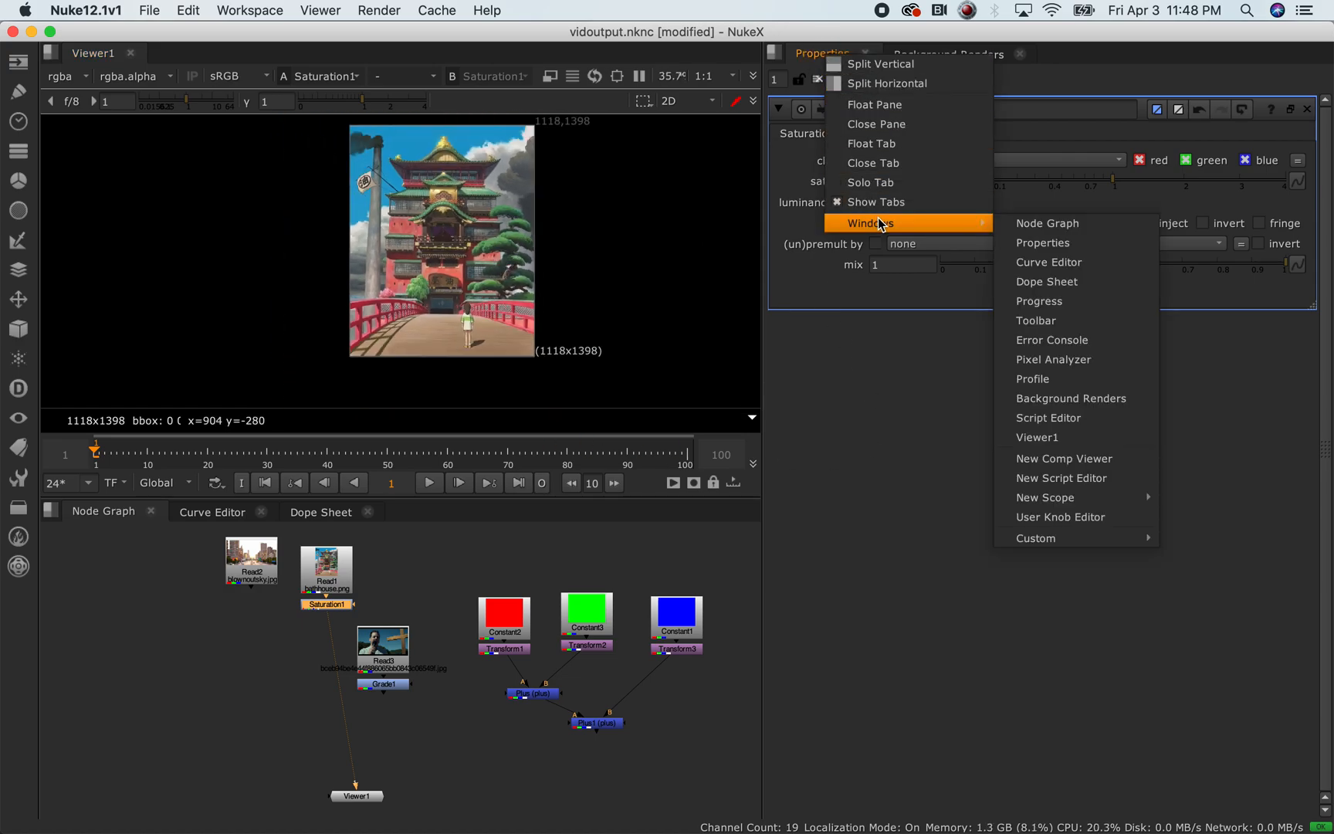
mouse_move(1081, 497)
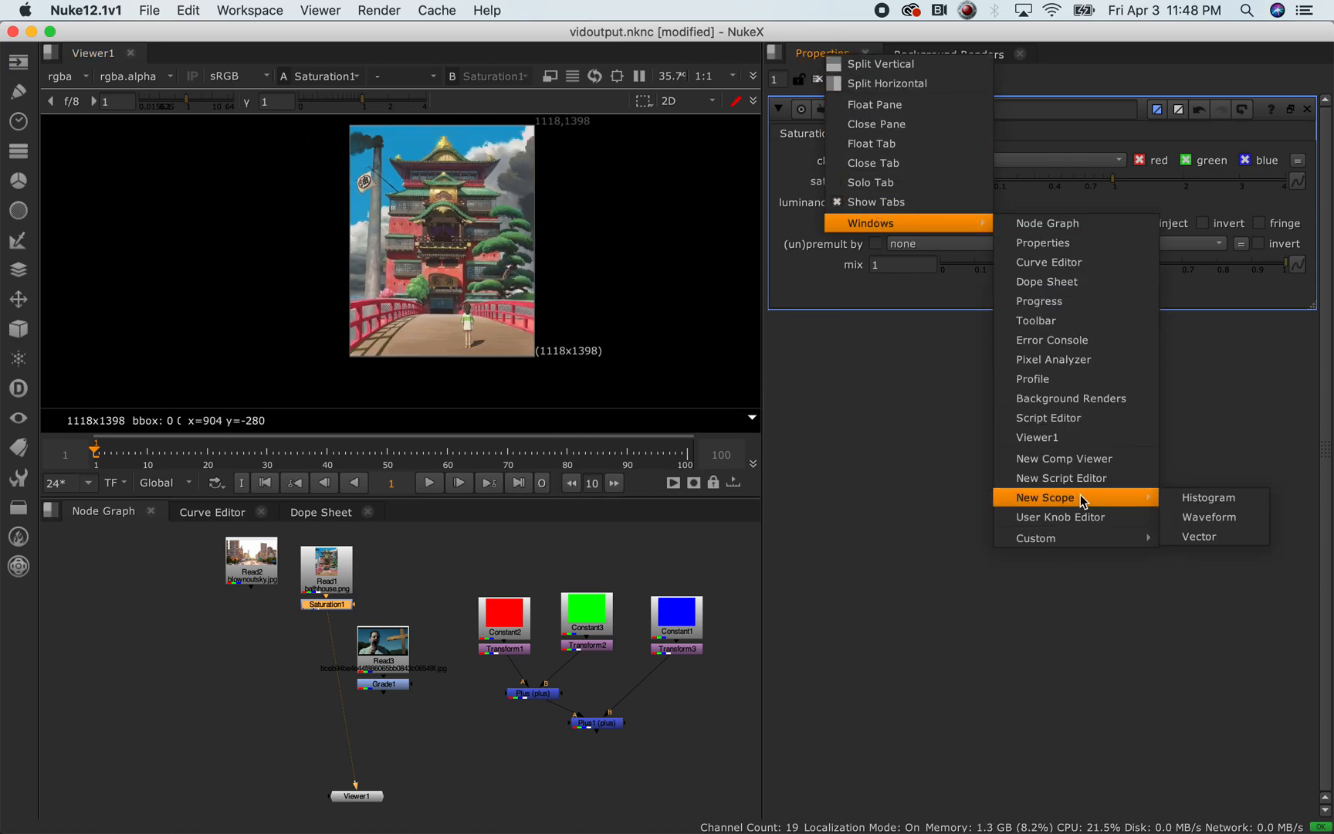
left_click(1219, 516)
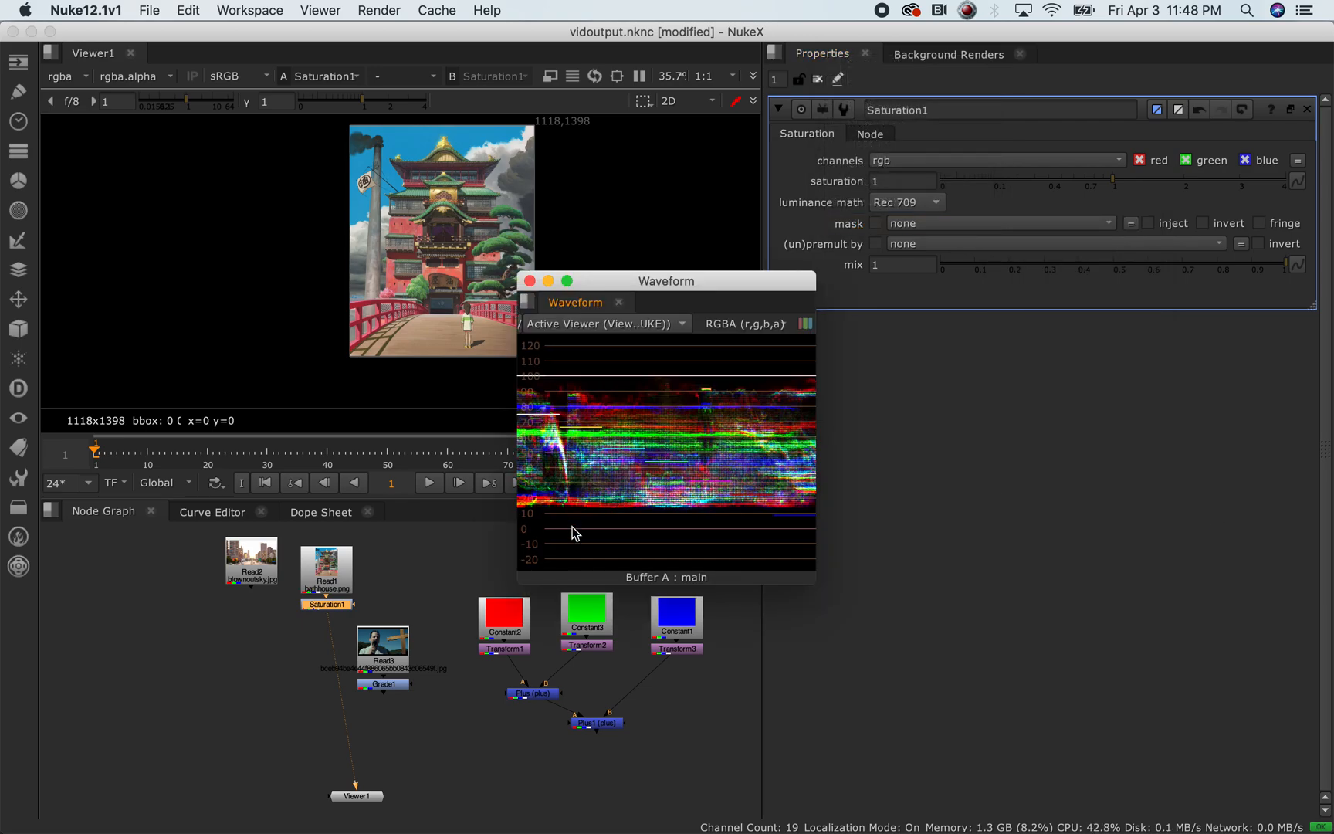
left_click_drag(606, 287, 980, 330)
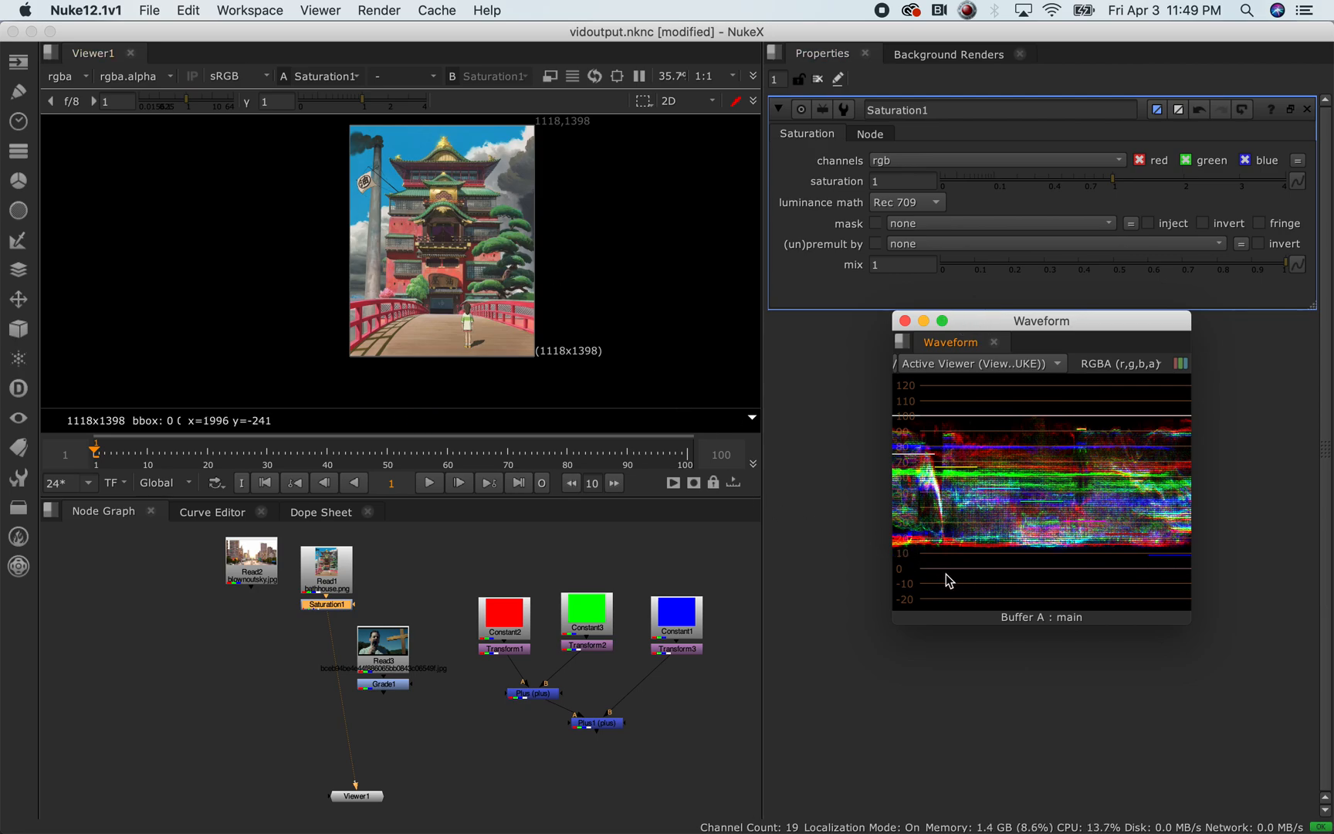
Examine how the waveform responds to close-ups of the bathhouse facade and the pine tree by the bridge
scroll(454, 223, "up", 8)
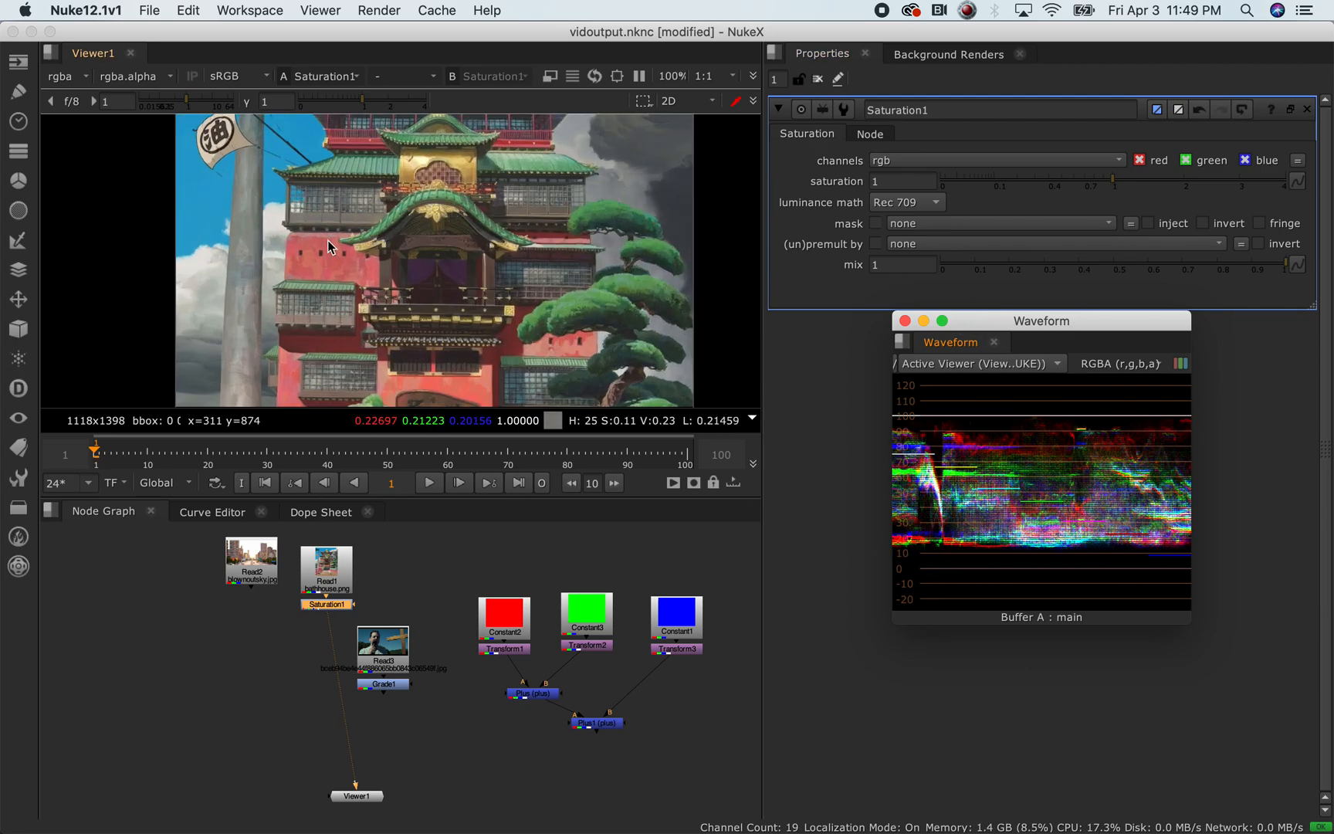
scroll(455, 222, "down", 4)
left_click_drag(519, 309, 306, 109)
scroll(519, 239, "up", 3)
scroll(482, 270, "up", 3)
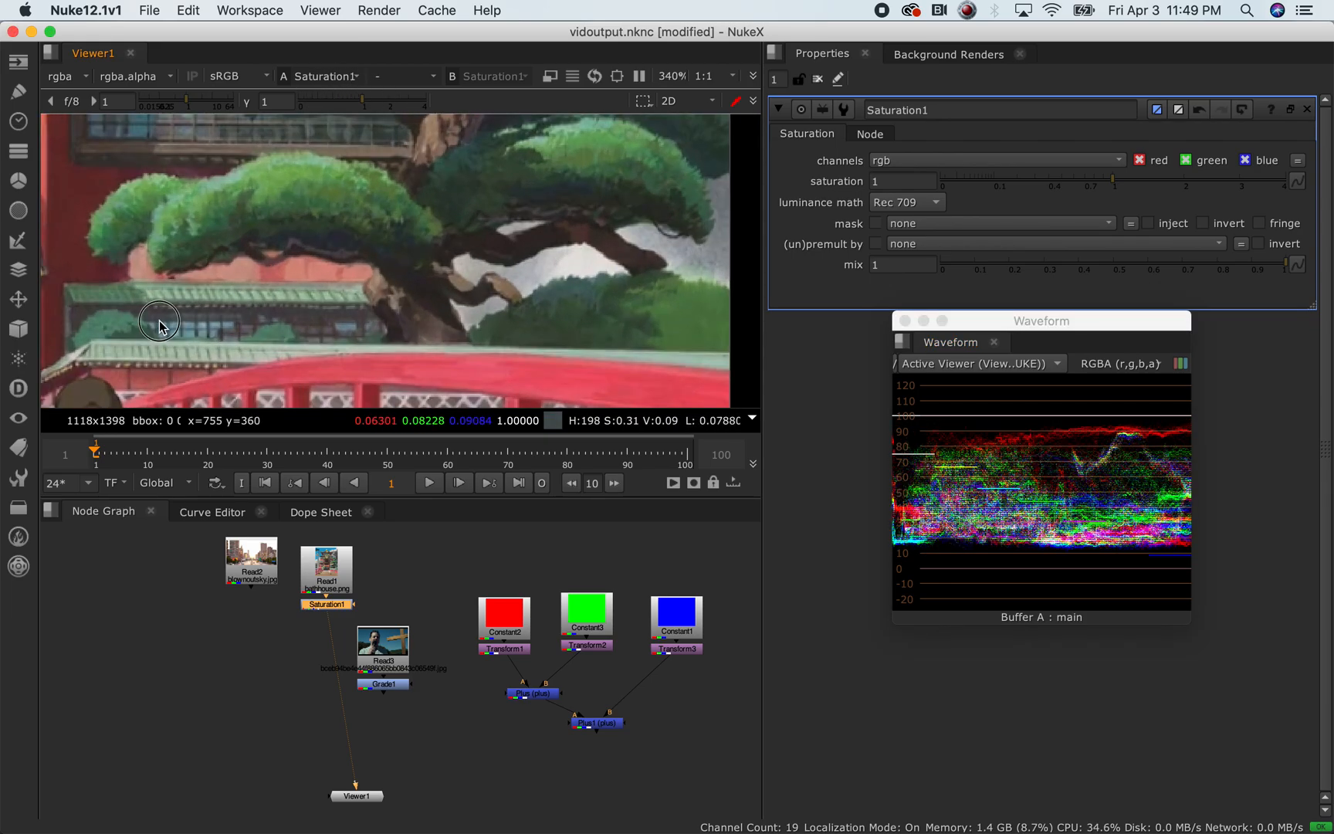
Examine the bridge railings and plank shadows up close, sampling the shadow pixels' color values alongside the waveform
left_click_drag(158, 322, 564, 85)
left_click_drag(190, 172, 608, 225)
left_click_drag(175, 238, 408, 86)
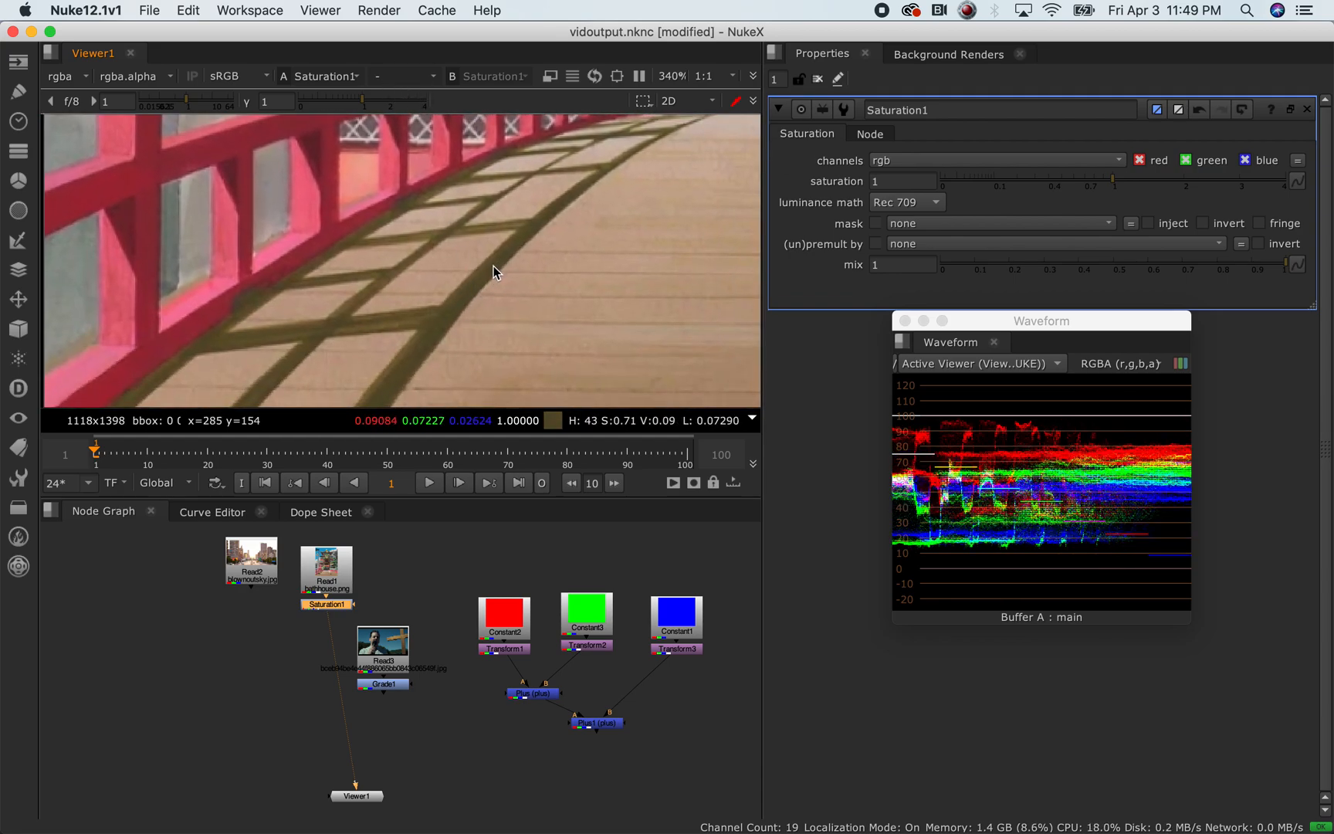
scroll(491, 265, "down", 10)
left_click_drag(562, 236, 498, 277)
left_click_drag(451, 201, 420, 200)
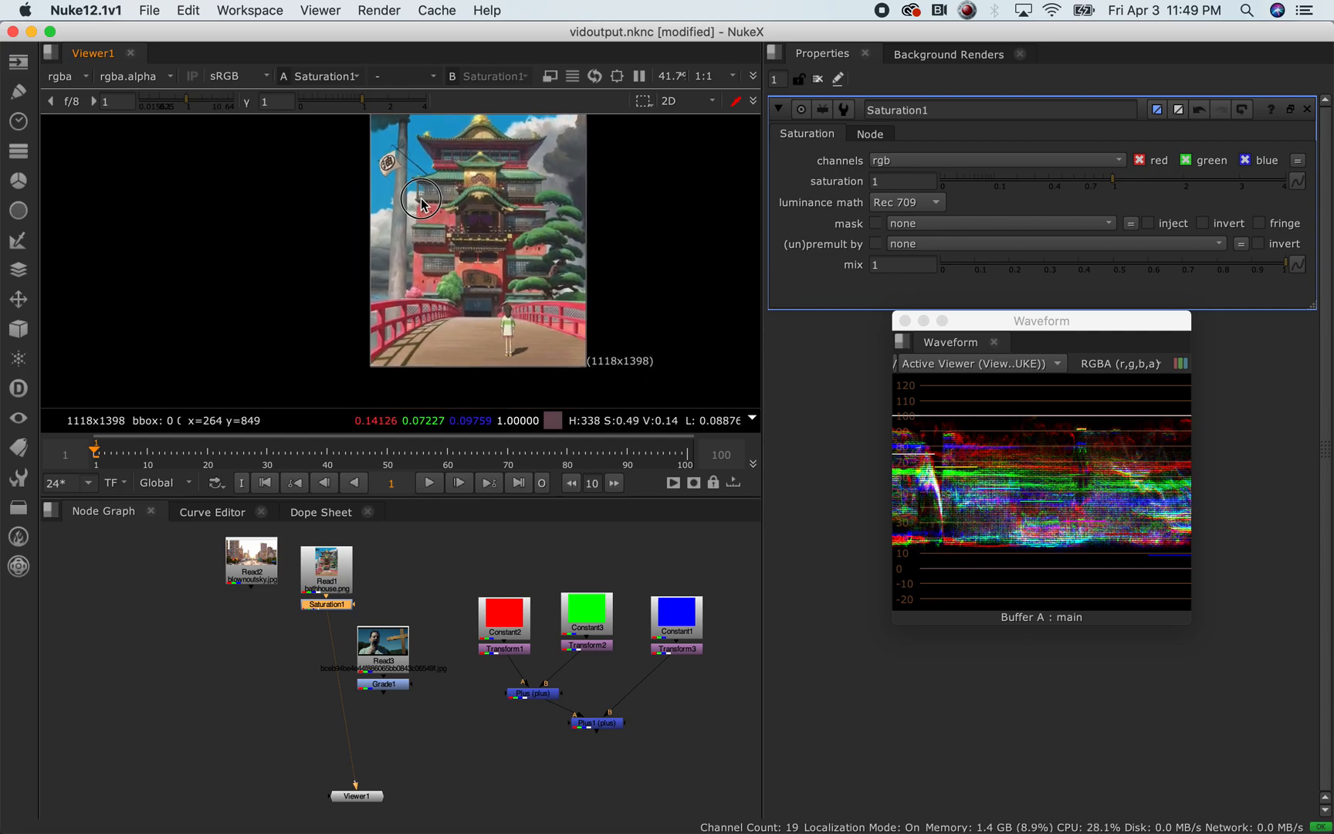
scroll(417, 319, "up", 15)
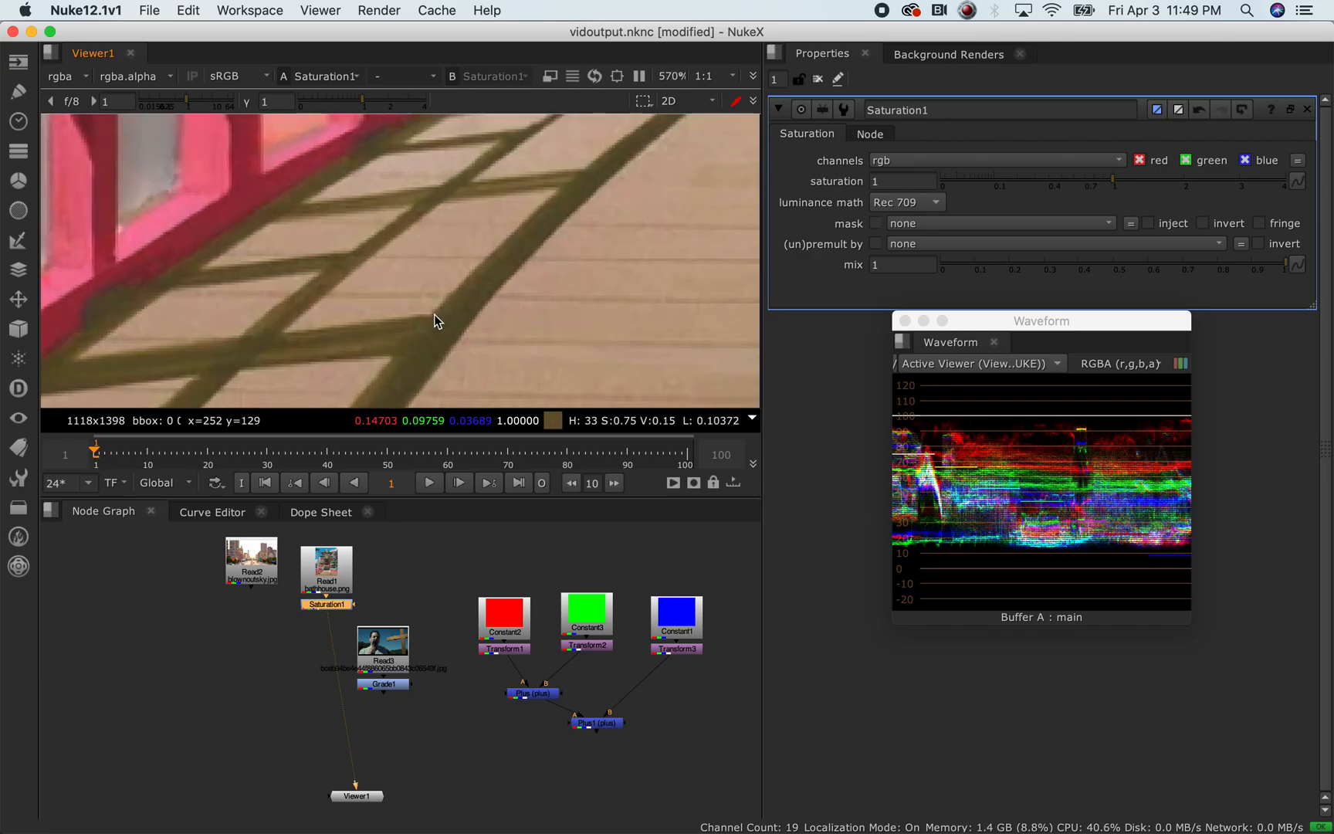
scroll(436, 313, "up", 10)
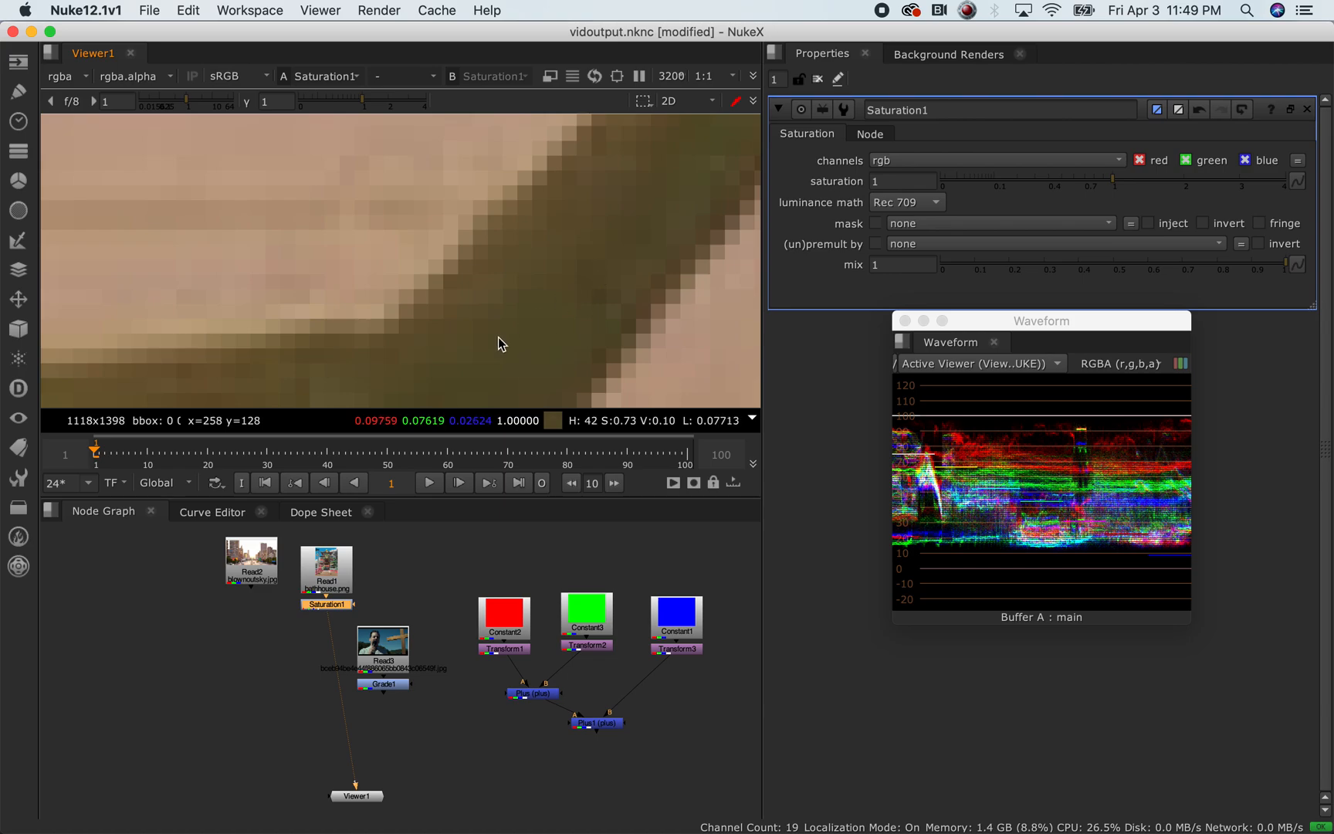
scroll(599, 232, "down", 20)
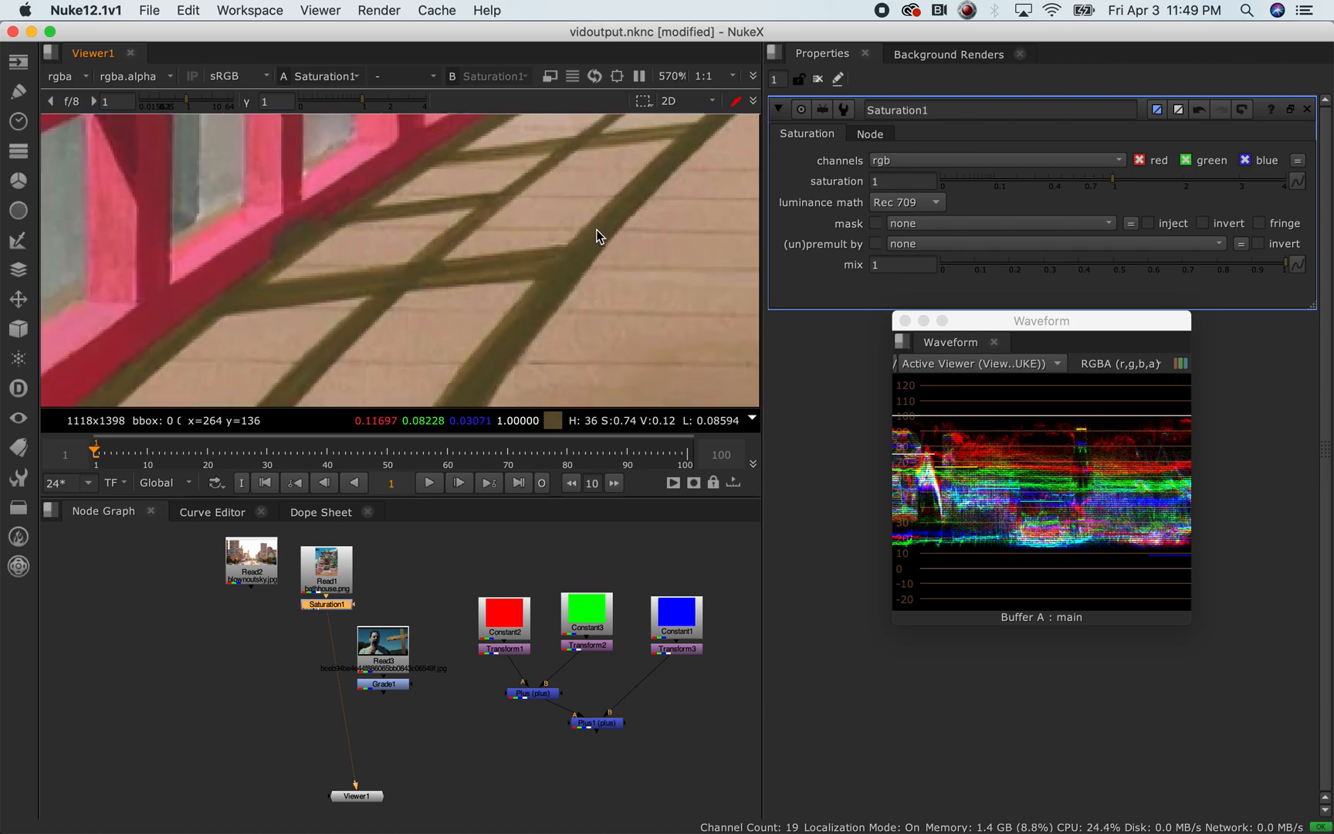
left_click_drag(590, 253, 400, 358)
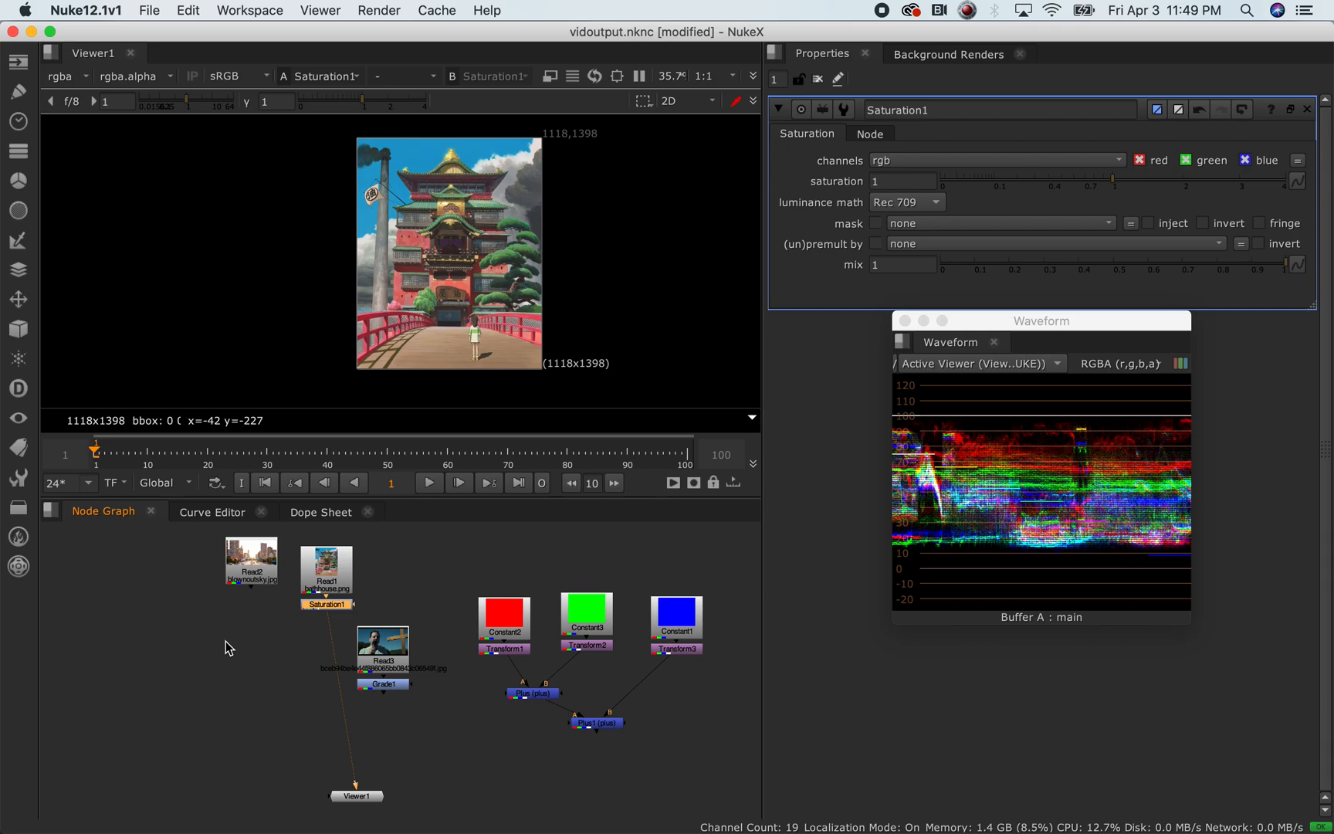
Add a Grade node after Saturation1 and raise its blackpoint to 0.016
key("Tab")
type("grad")
key("Return")
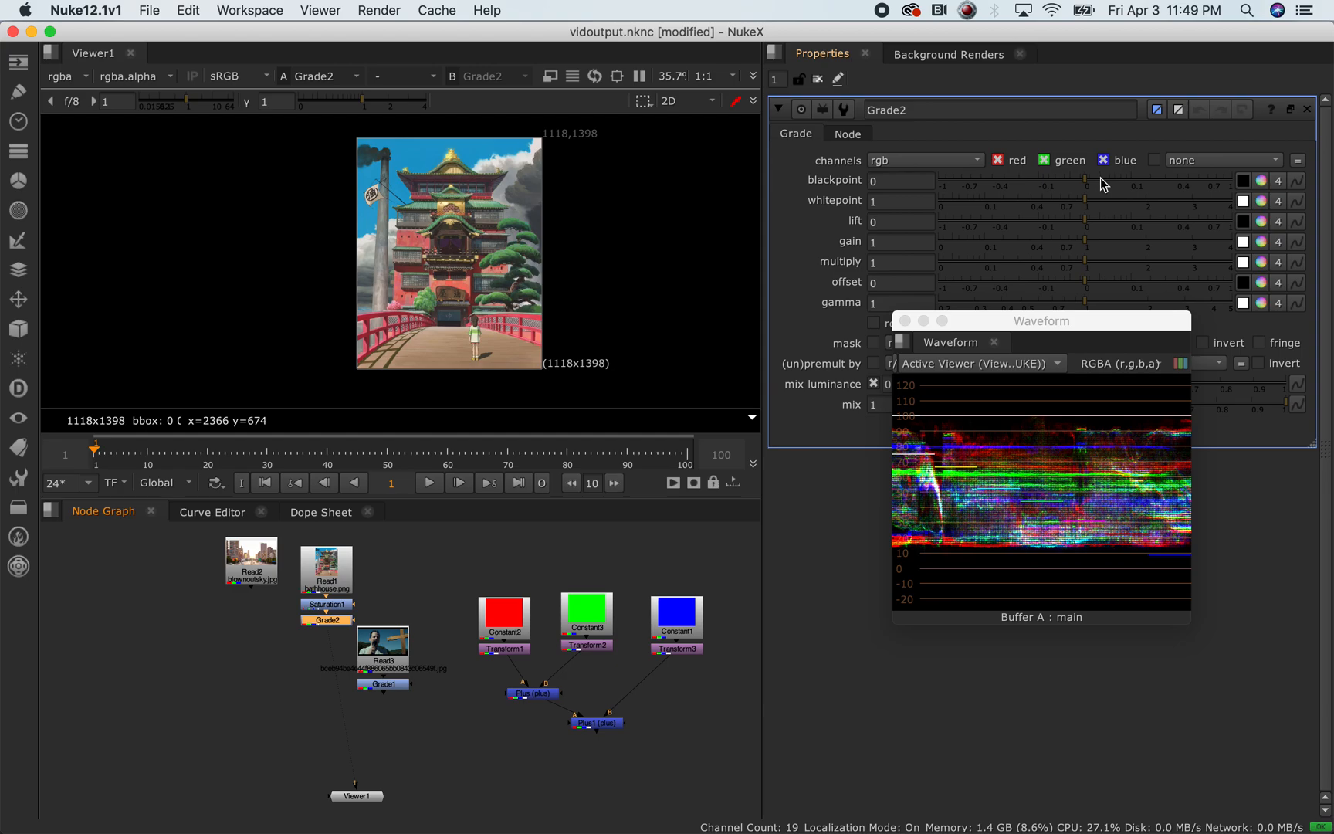
left_click_drag(1089, 184, 1106, 183)
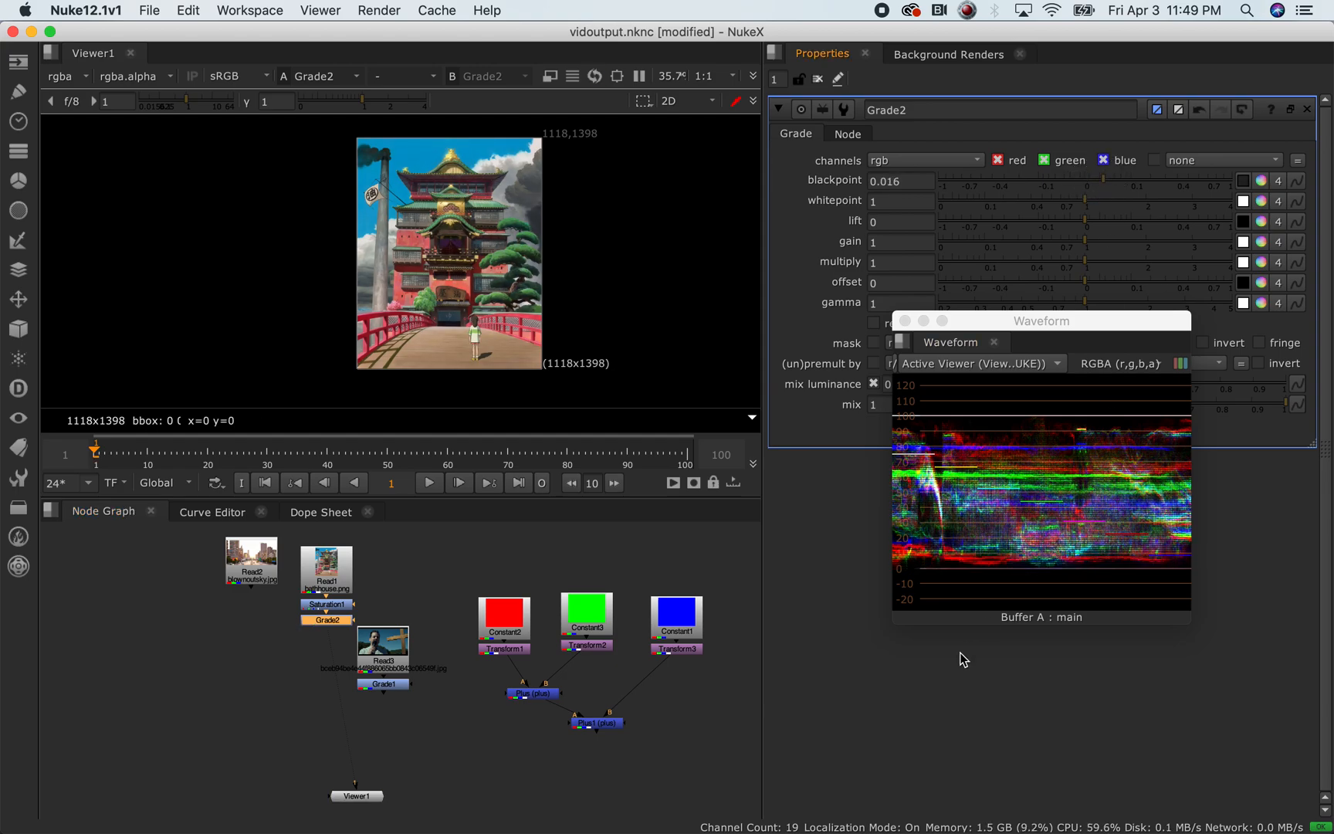
left_click_drag(1106, 183, 1102, 183)
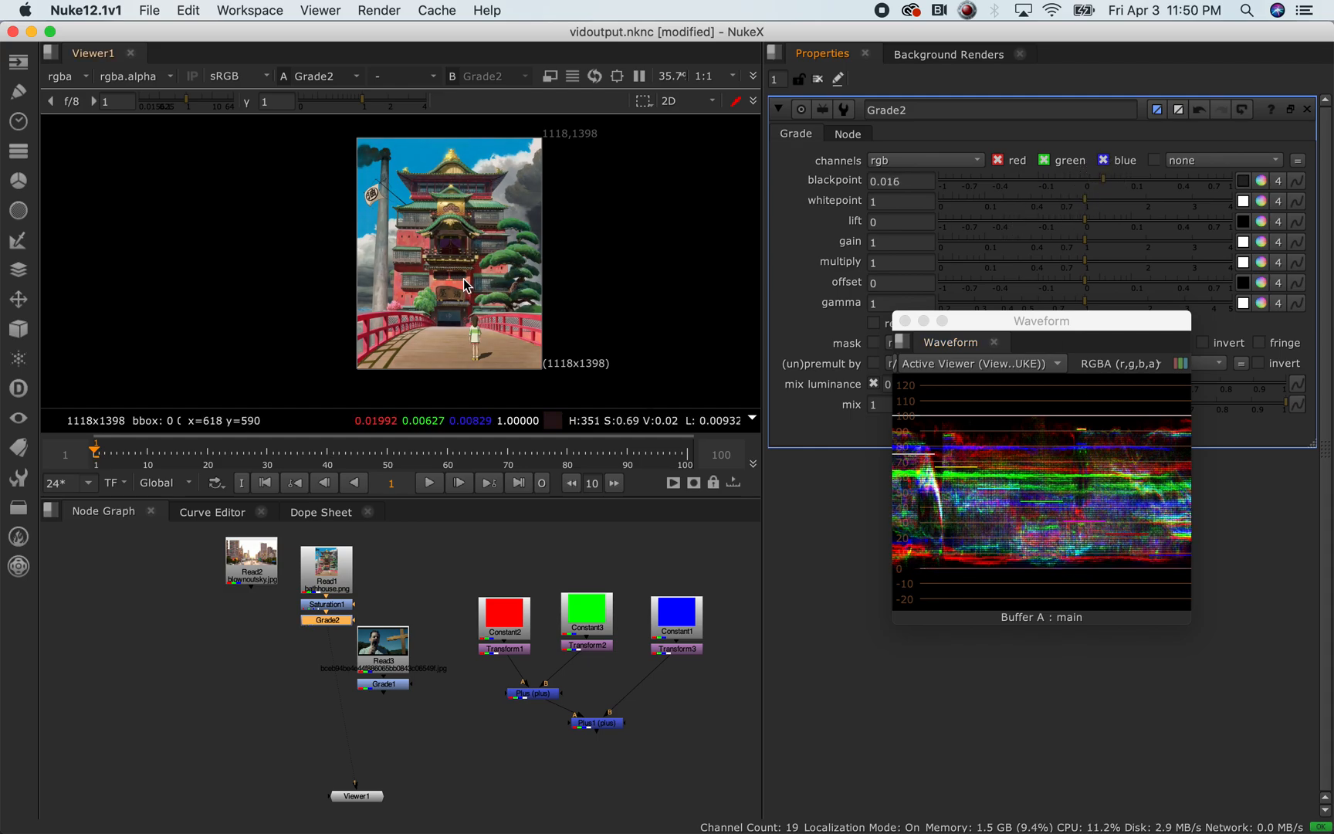
Delete the Saturation1 node between Read1 and the new Grade node
left_click(334, 625)
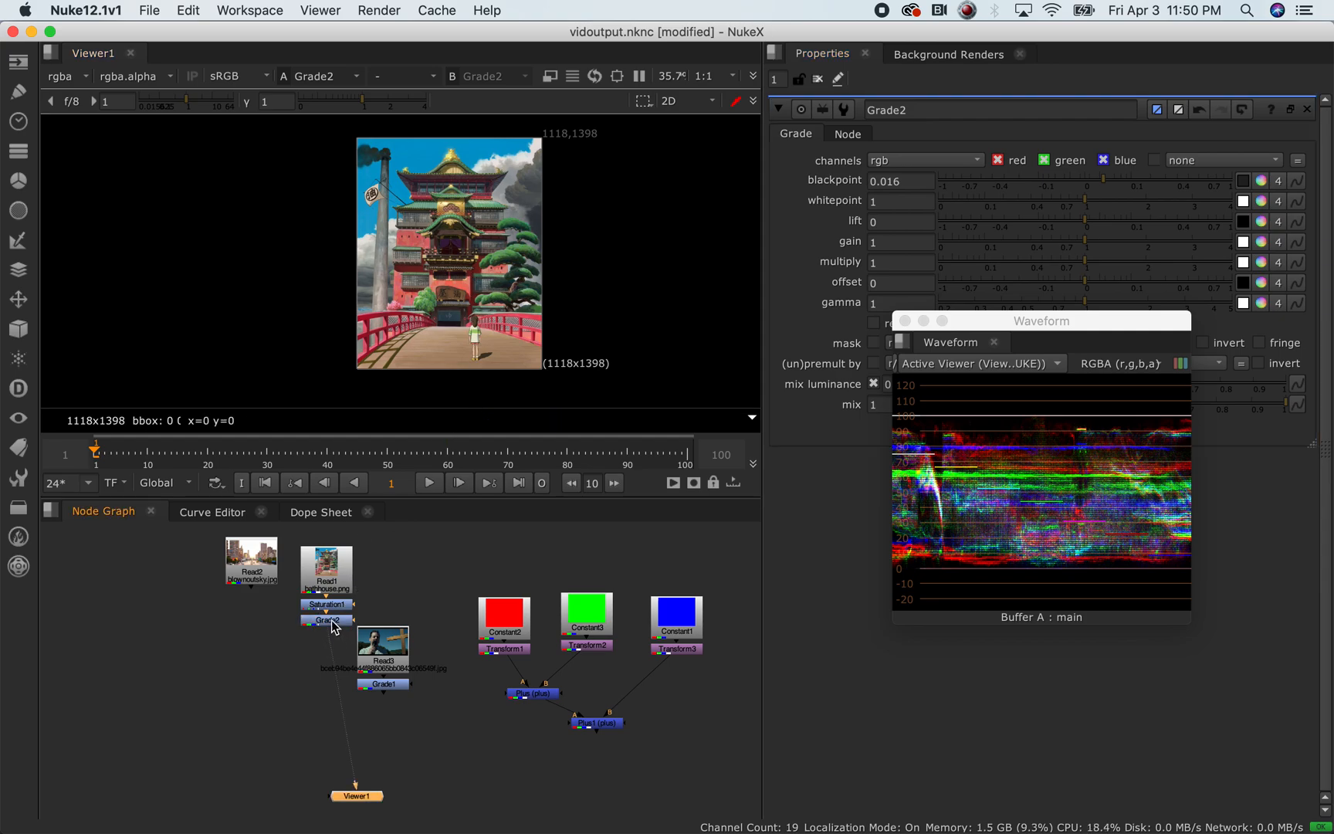
left_click(321, 608)
key("1")
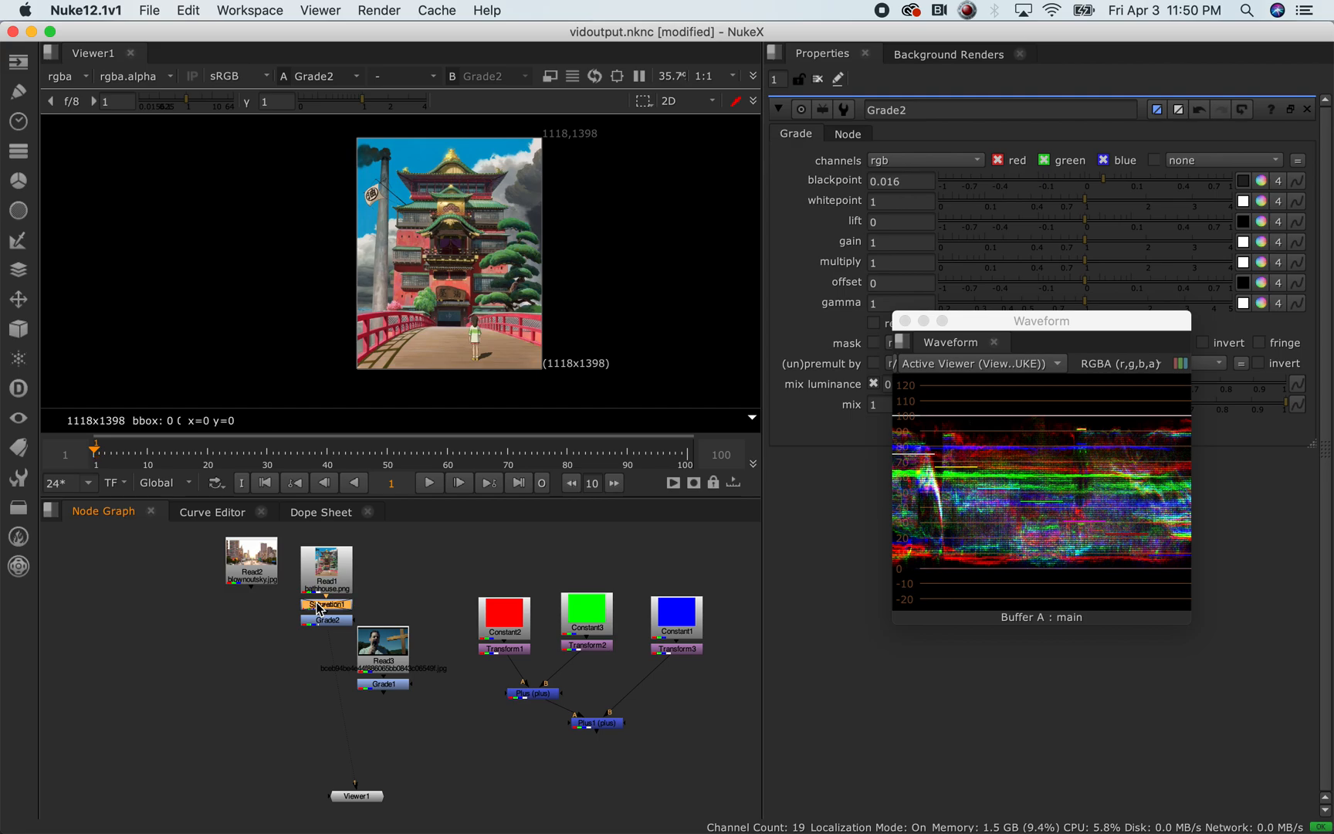
key("BackSpace")
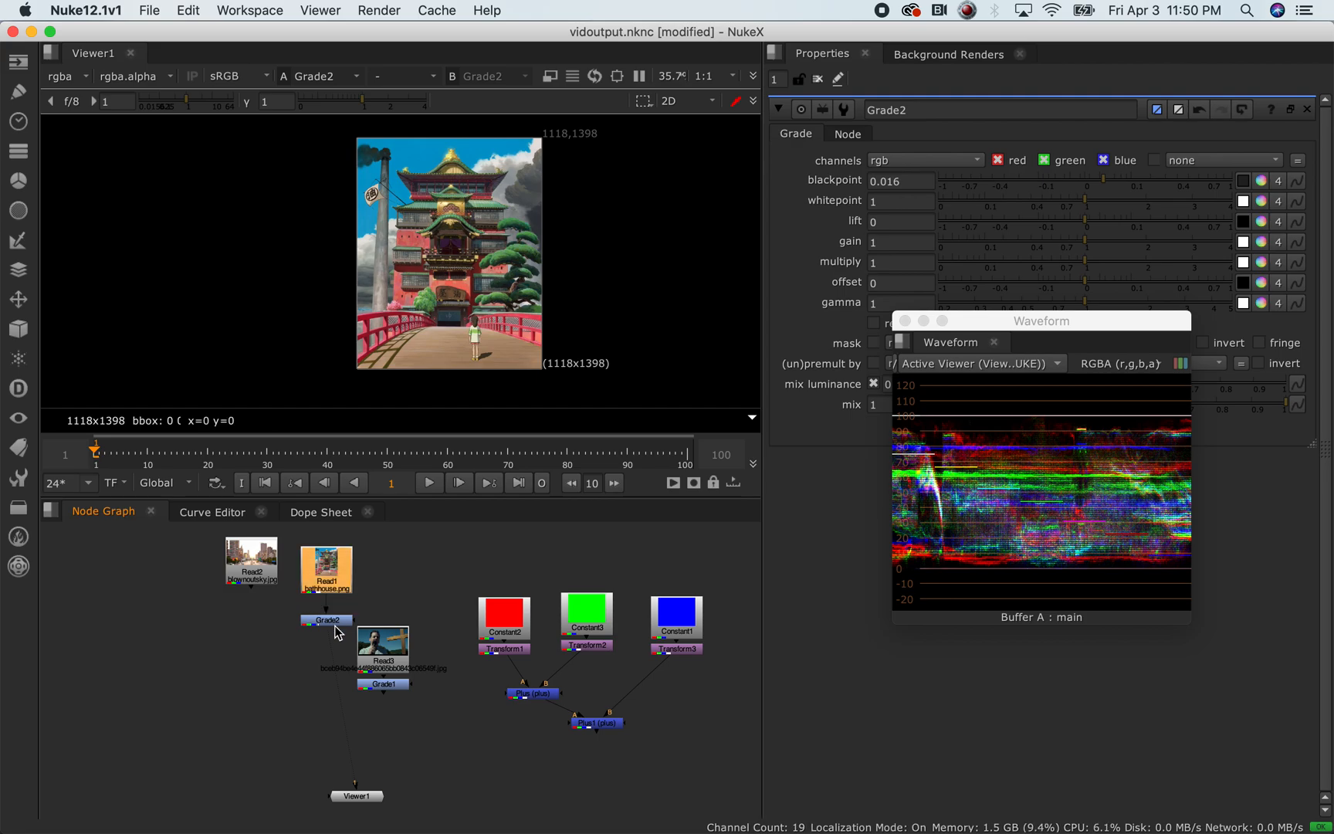
Disable and re-enable Grade2 to compare the bathhouse image and its waveform with and without the blackpoint correction
left_click(325, 619)
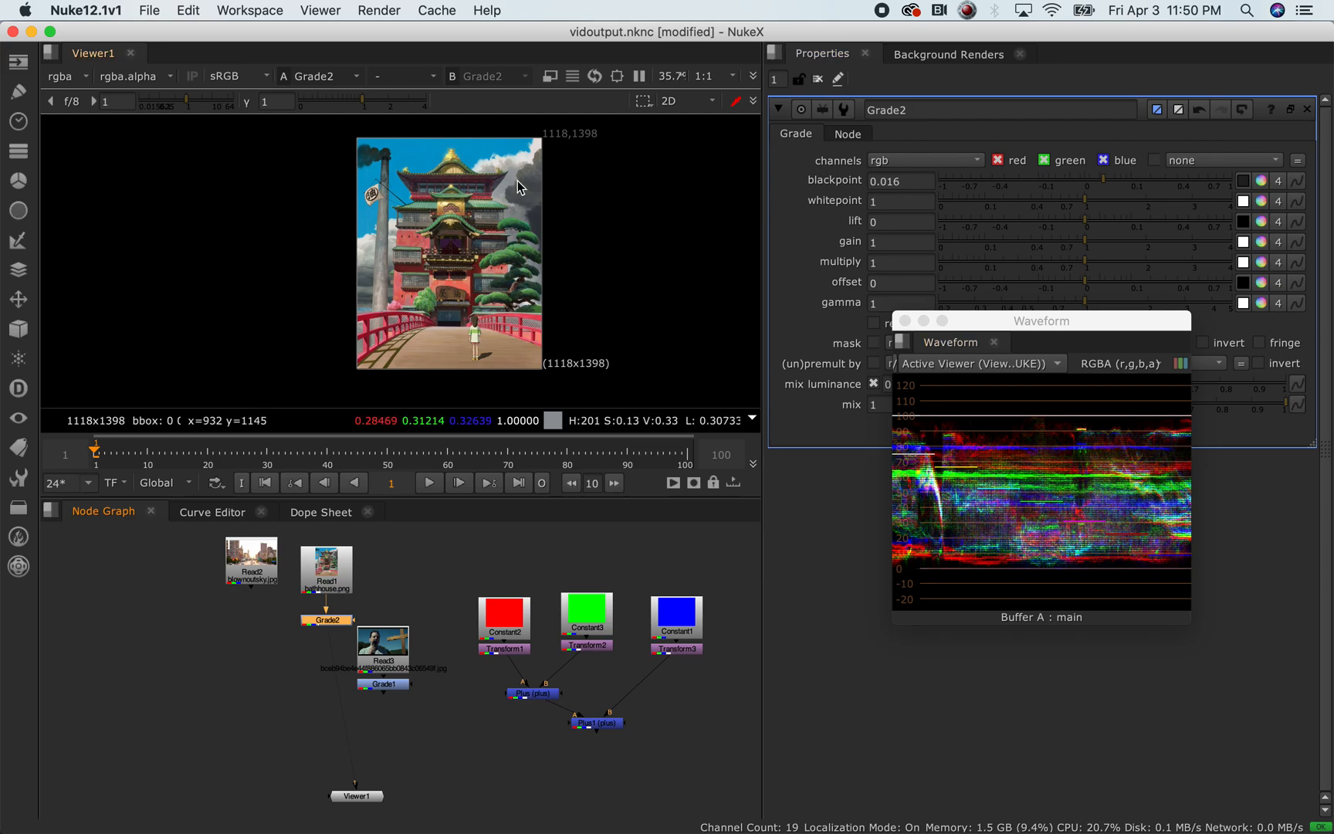
key("d")
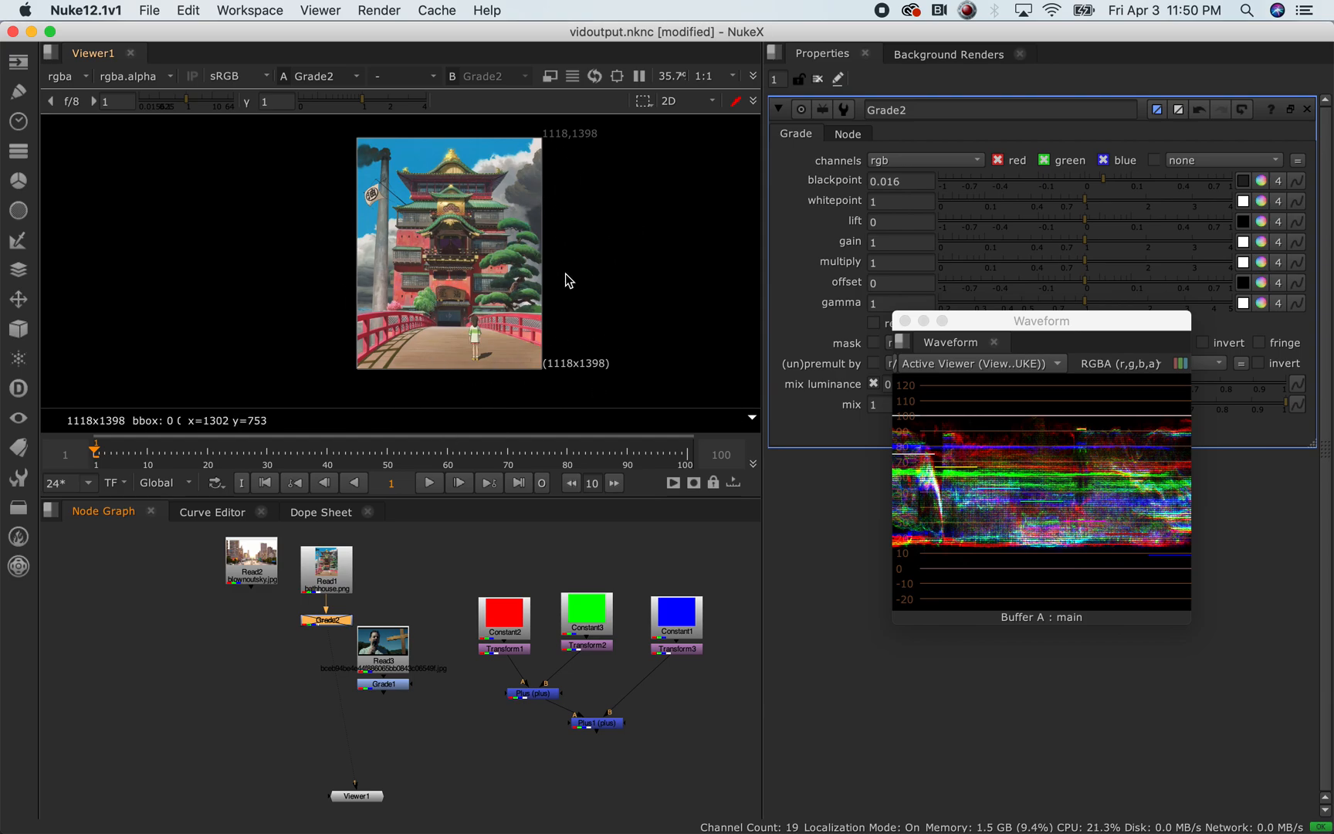
key("d")
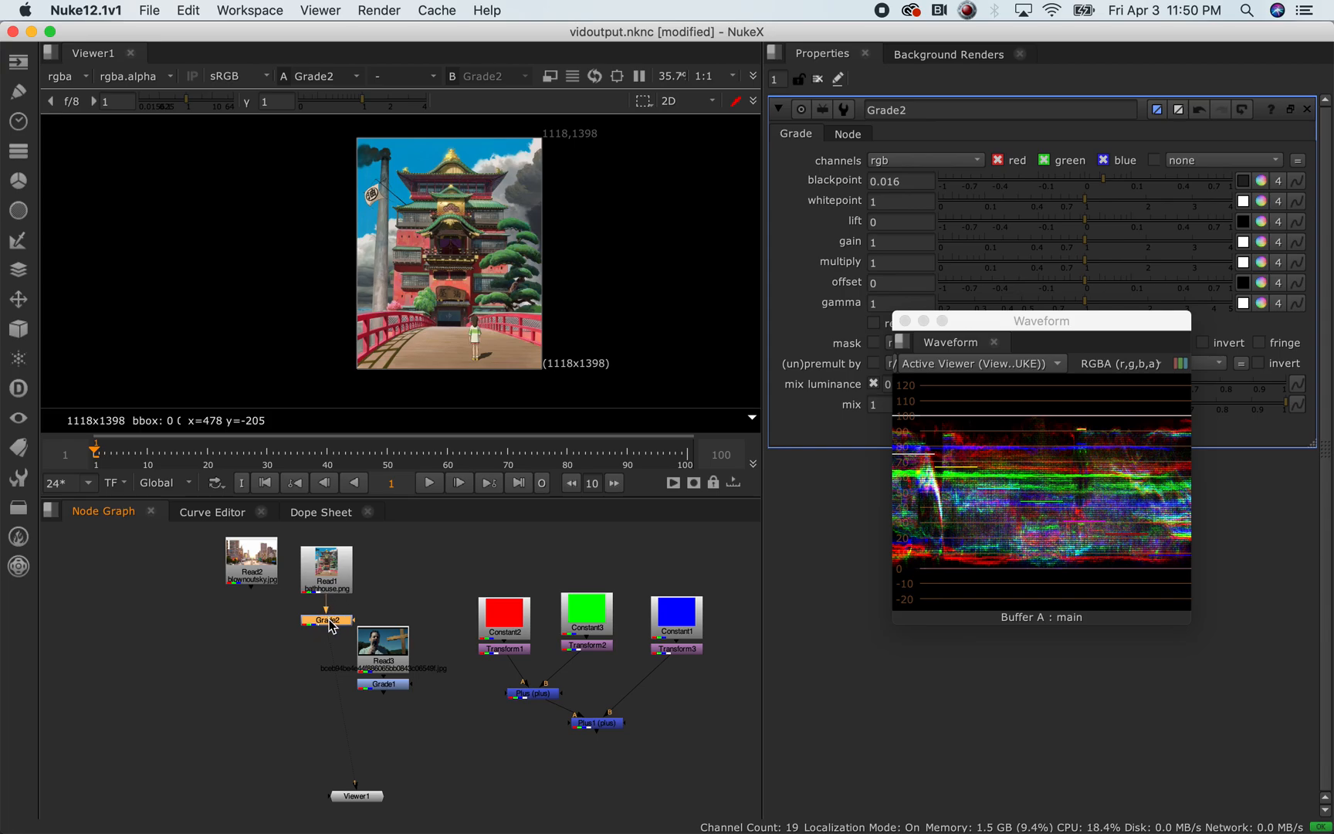
Switch to Chrome and consult the cinema and online export notes in the Video output document
key("super+Tab")
key("super+Tab")
key("super+Tab")
key("super+Tab")
key("super+Tab")
key("super+Tab")
key("super+Tab")
key("super+Tab")
key("super+Tab")
key("super+Tab")
key("super+Tab")
key("super+Tab")
key("super+Tab")
key("super+Tab")
key("super+Tab")
key("super+Tab")
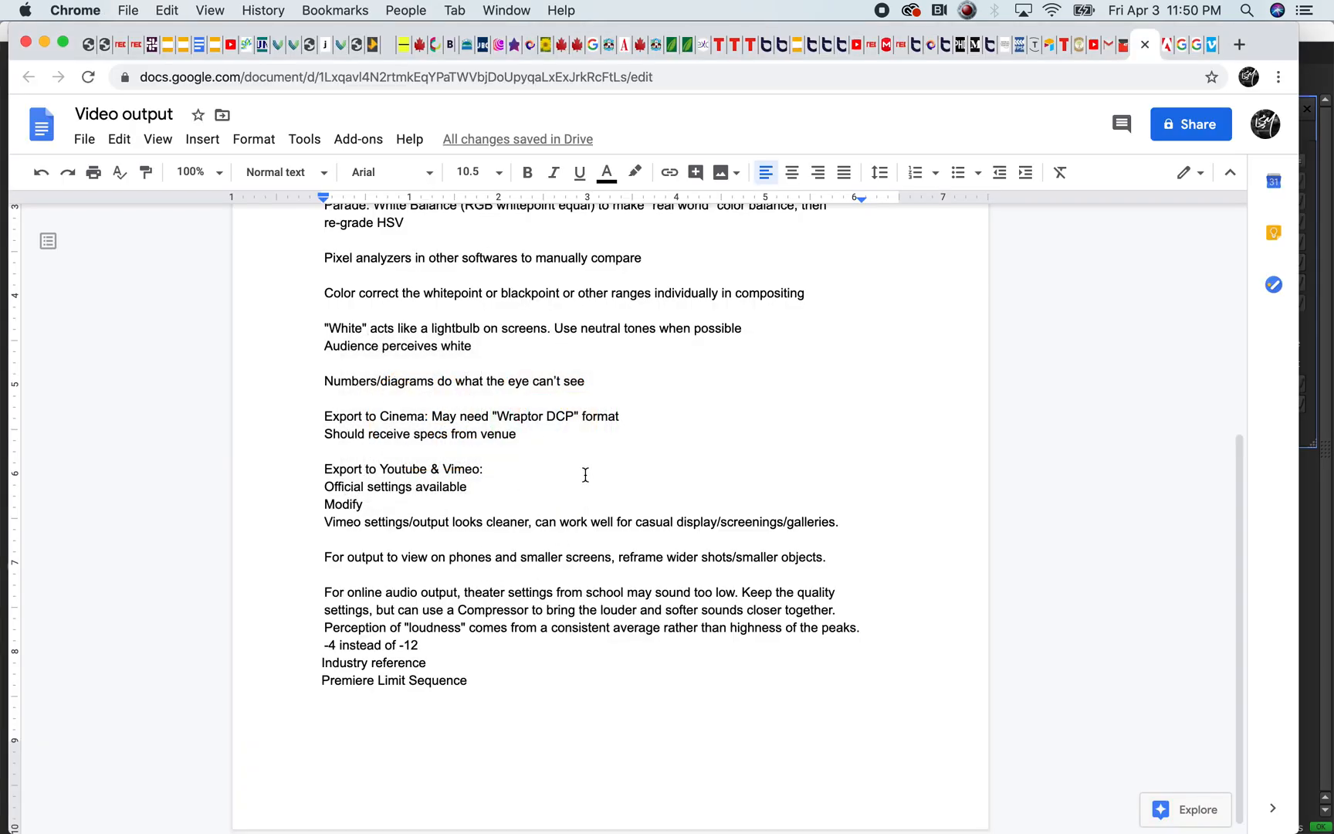
Switch to Premiere Pro and close the floating Lumetri Scopes window
key("super+Tab")
key("super+Tab")
key("super+Tab")
key("super+Tab")
key("super+Tab")
key("super+Tab")
key("super+Tab")
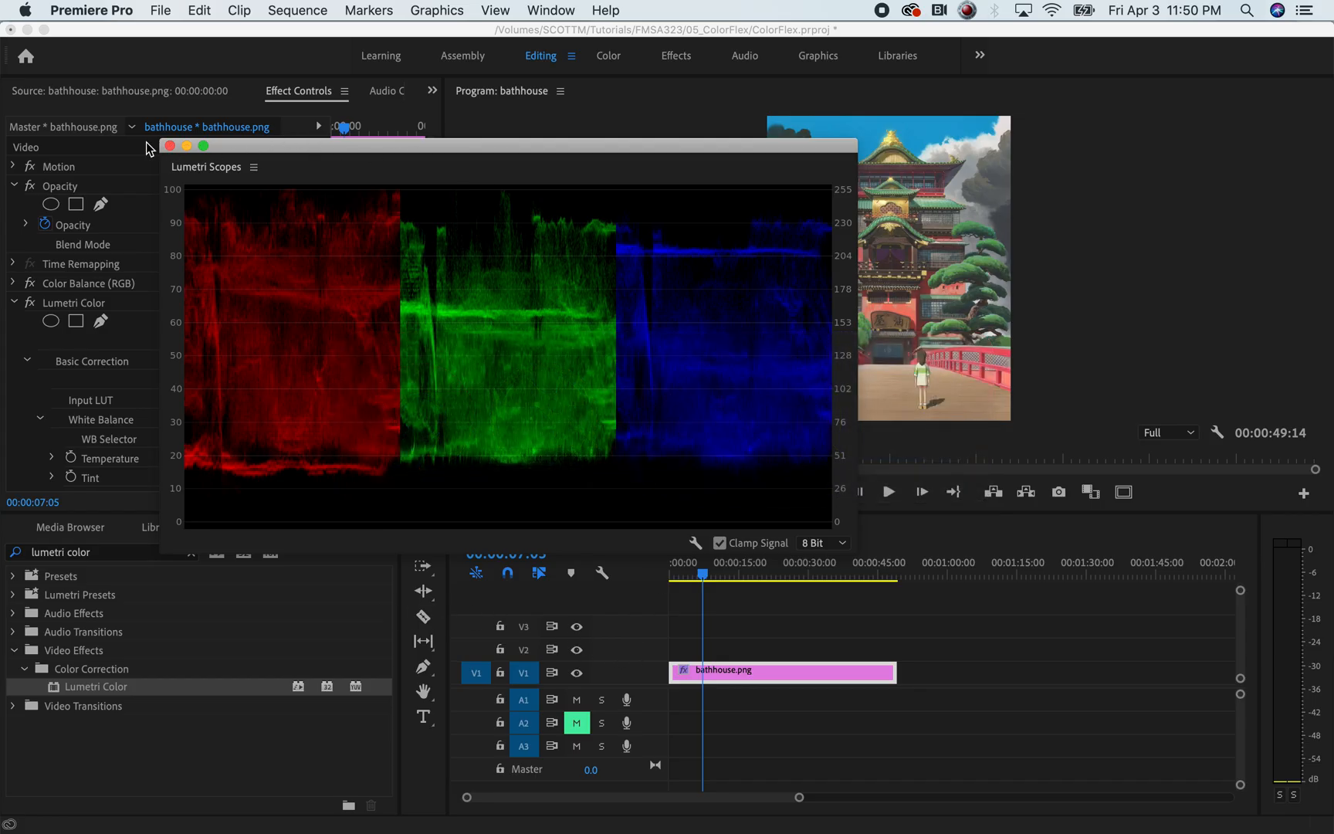
left_click(169, 146)
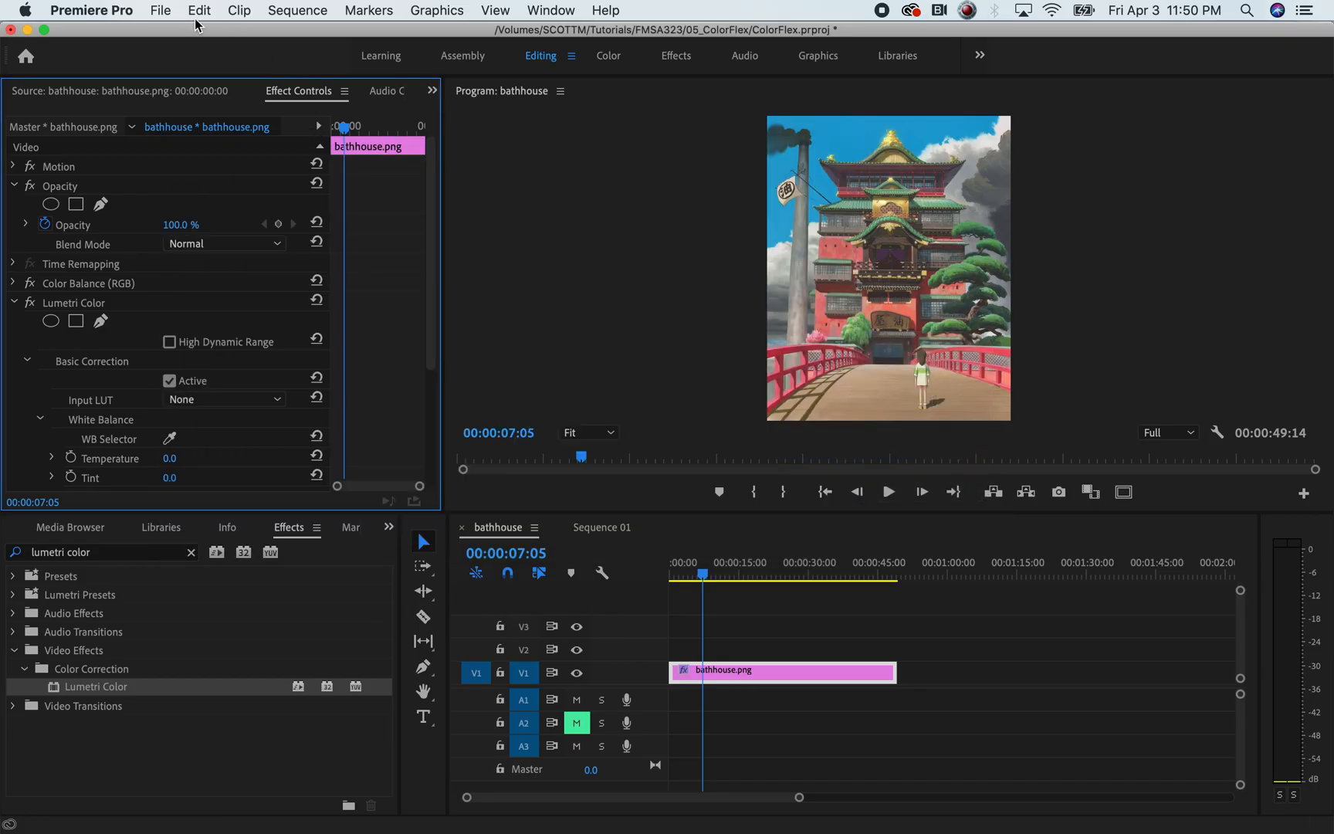
Try to open the media export settings from the bathhouse sequence
left_click(160, 10)
mouse_move(238, 487)
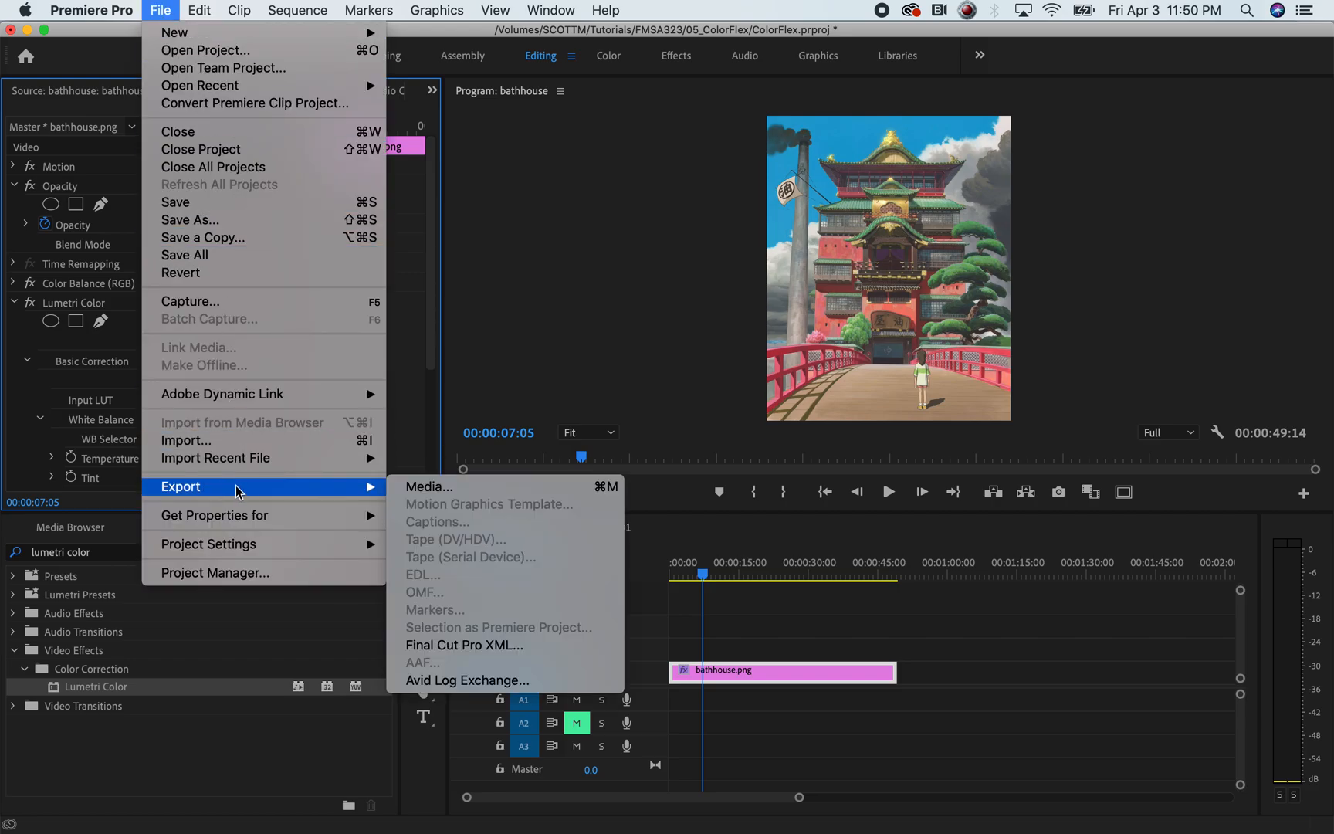
left_click(421, 486)
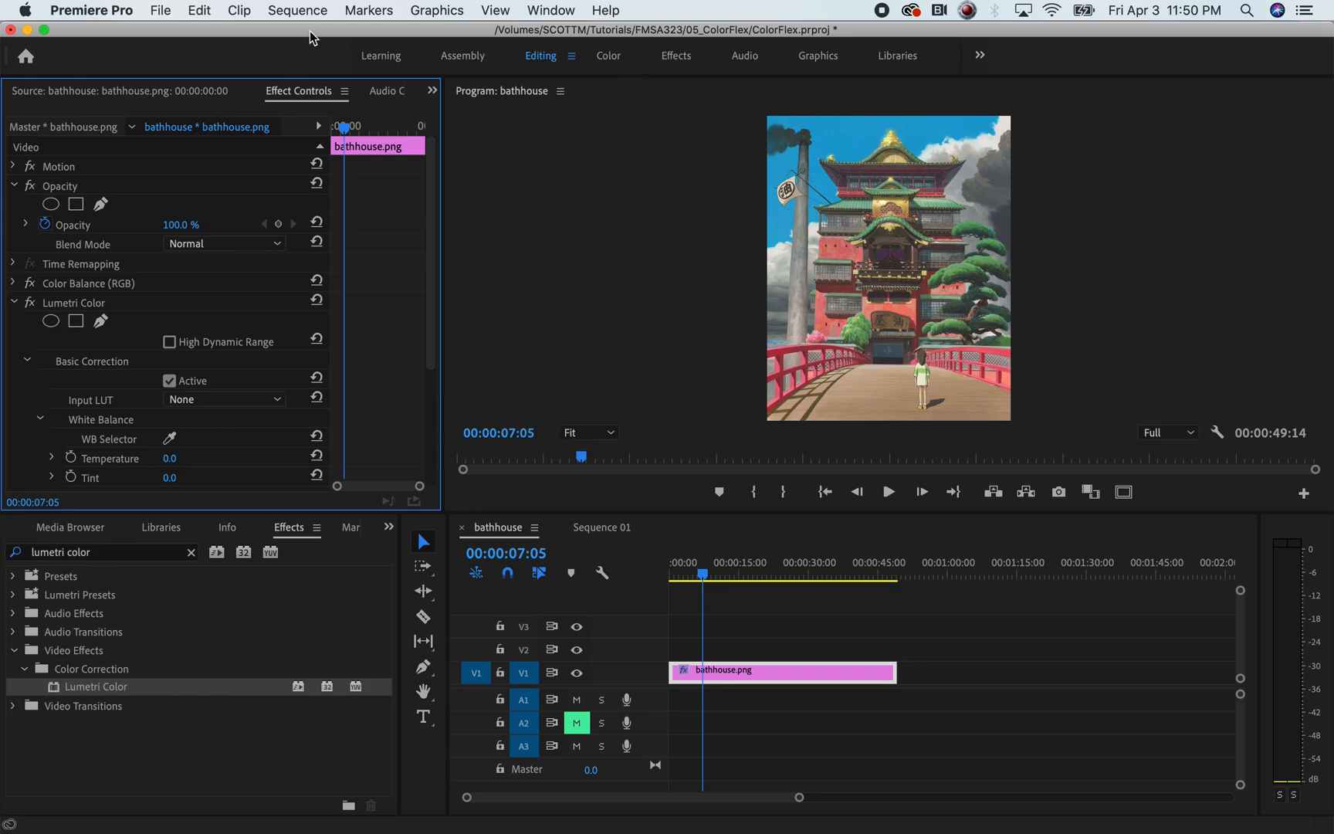
left_click(162, 11)
mouse_move(238, 486)
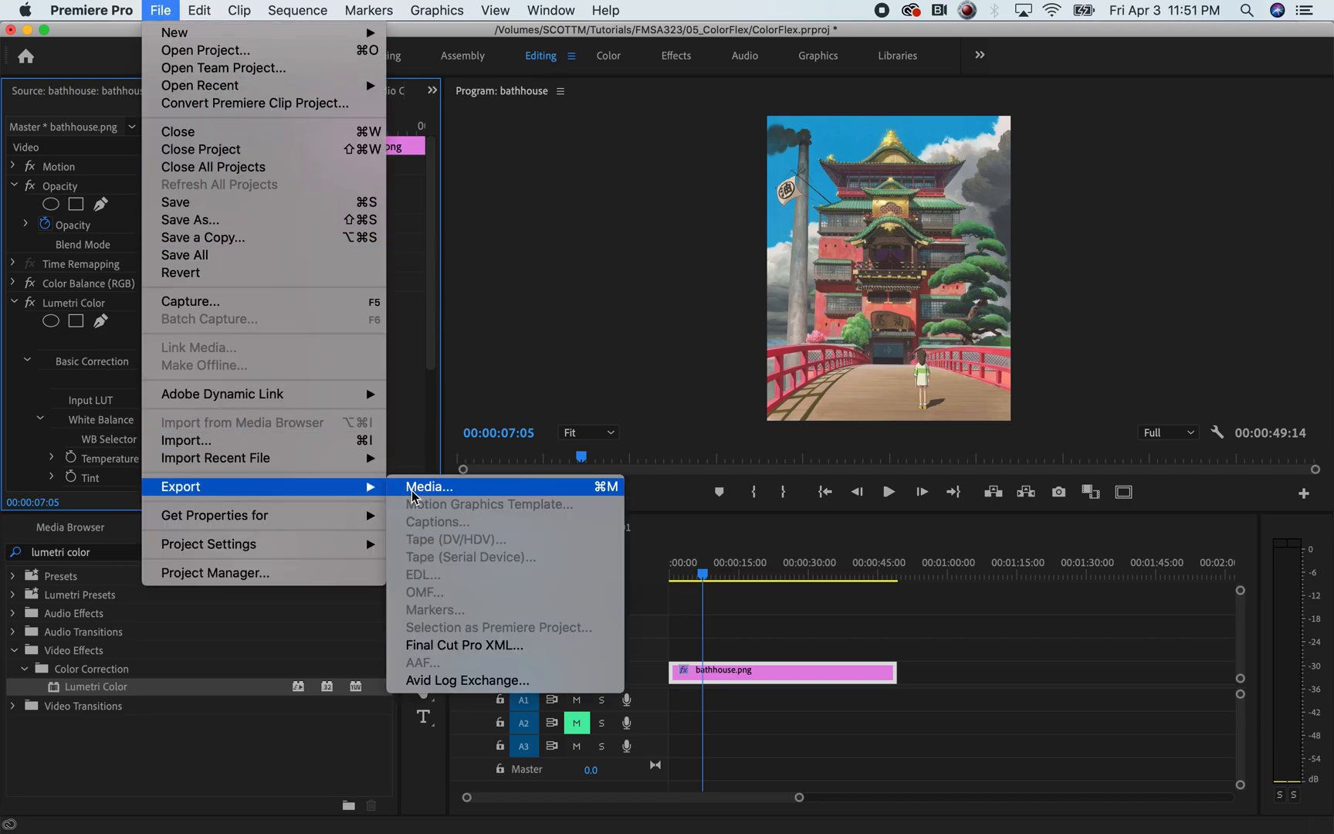
left_click(421, 486)
Open the media export settings for Sequence 01 and check its Wraptor DCP format among the available formats
left_click(602, 527)
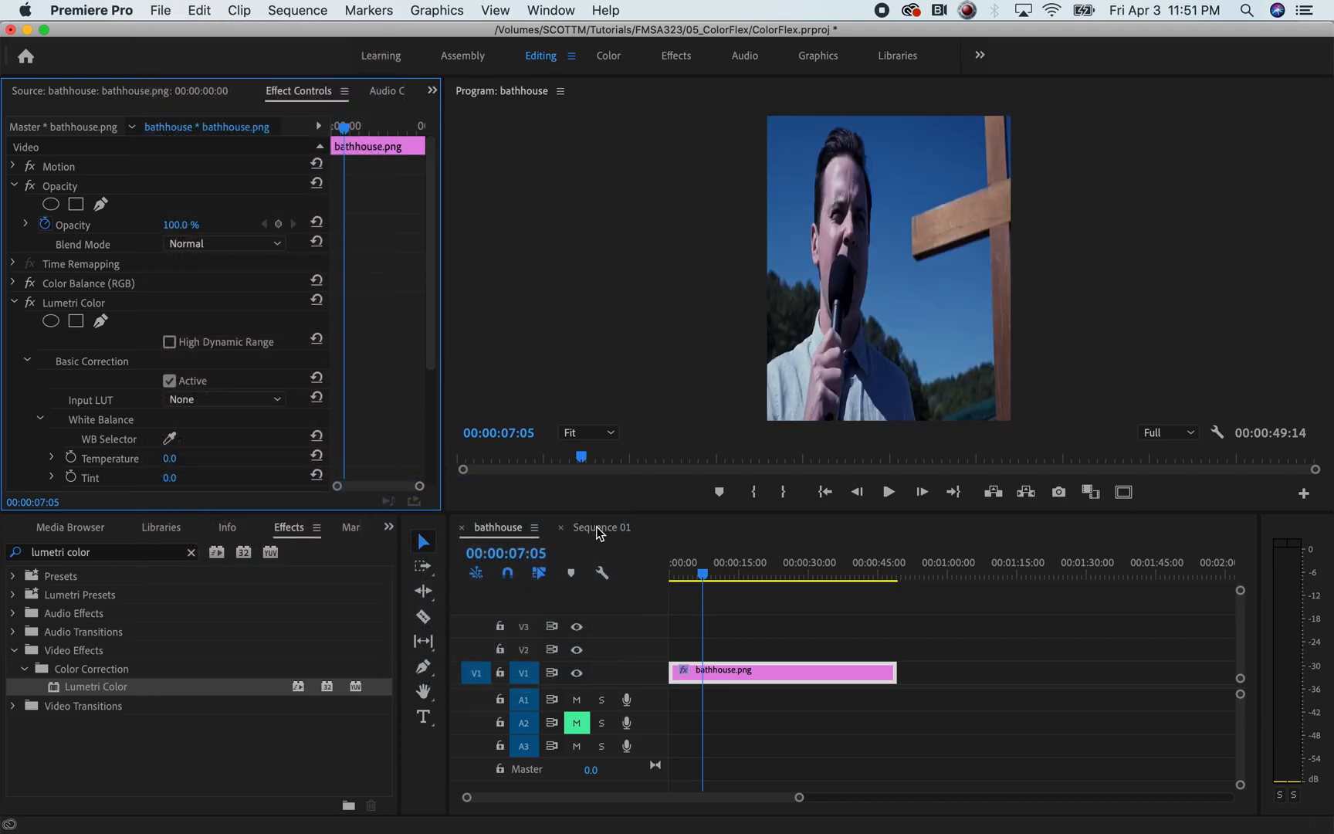
left_click(171, 12)
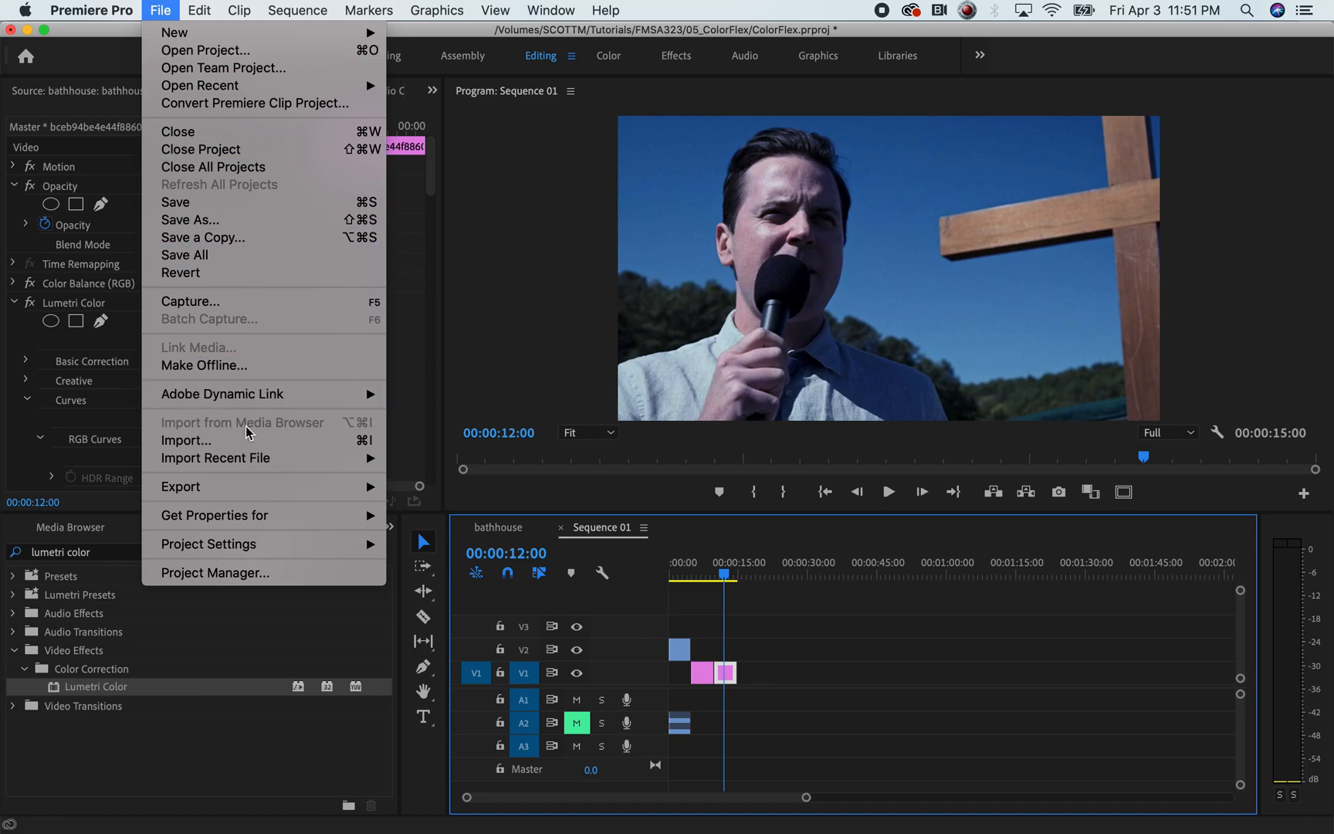
mouse_move(331, 488)
left_click(437, 488)
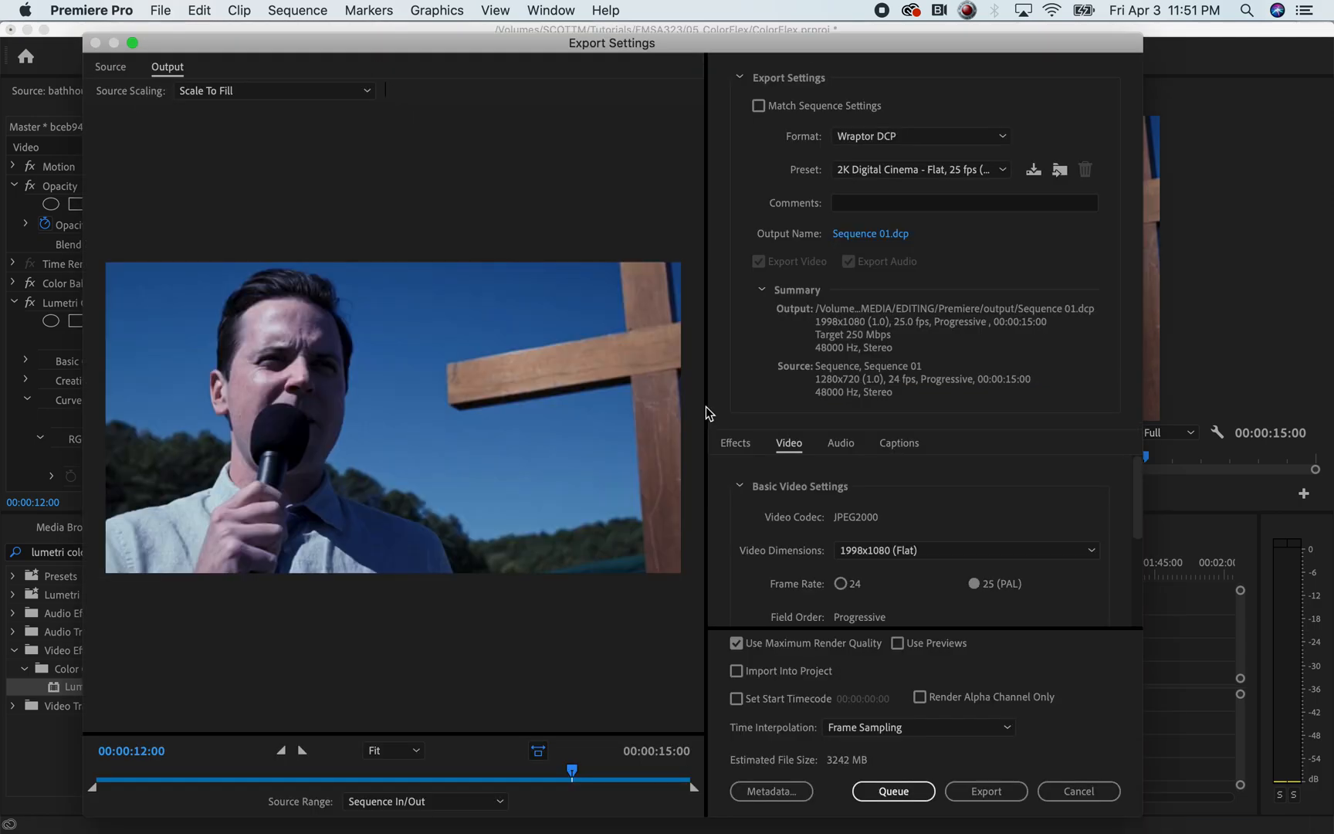
left_click(959, 137)
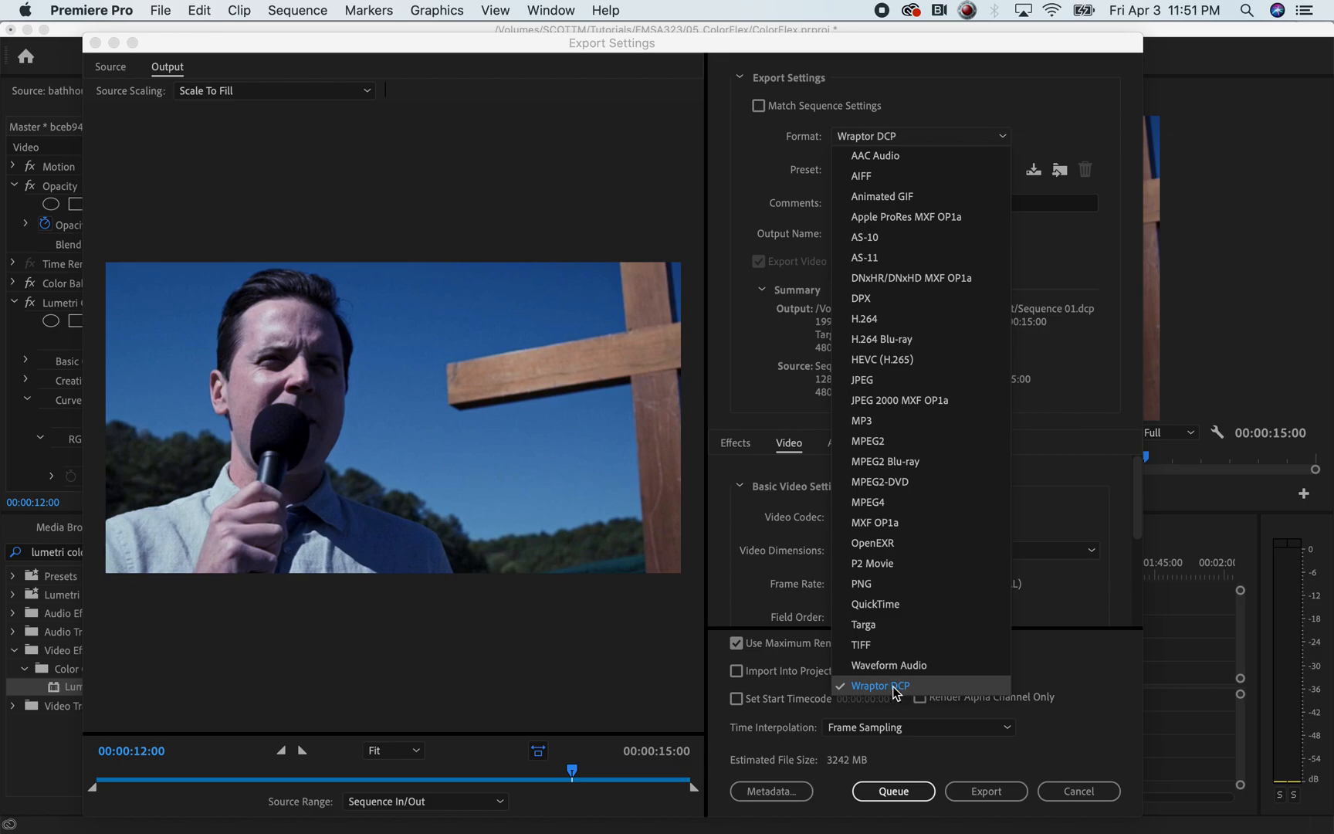
left_click(924, 697)
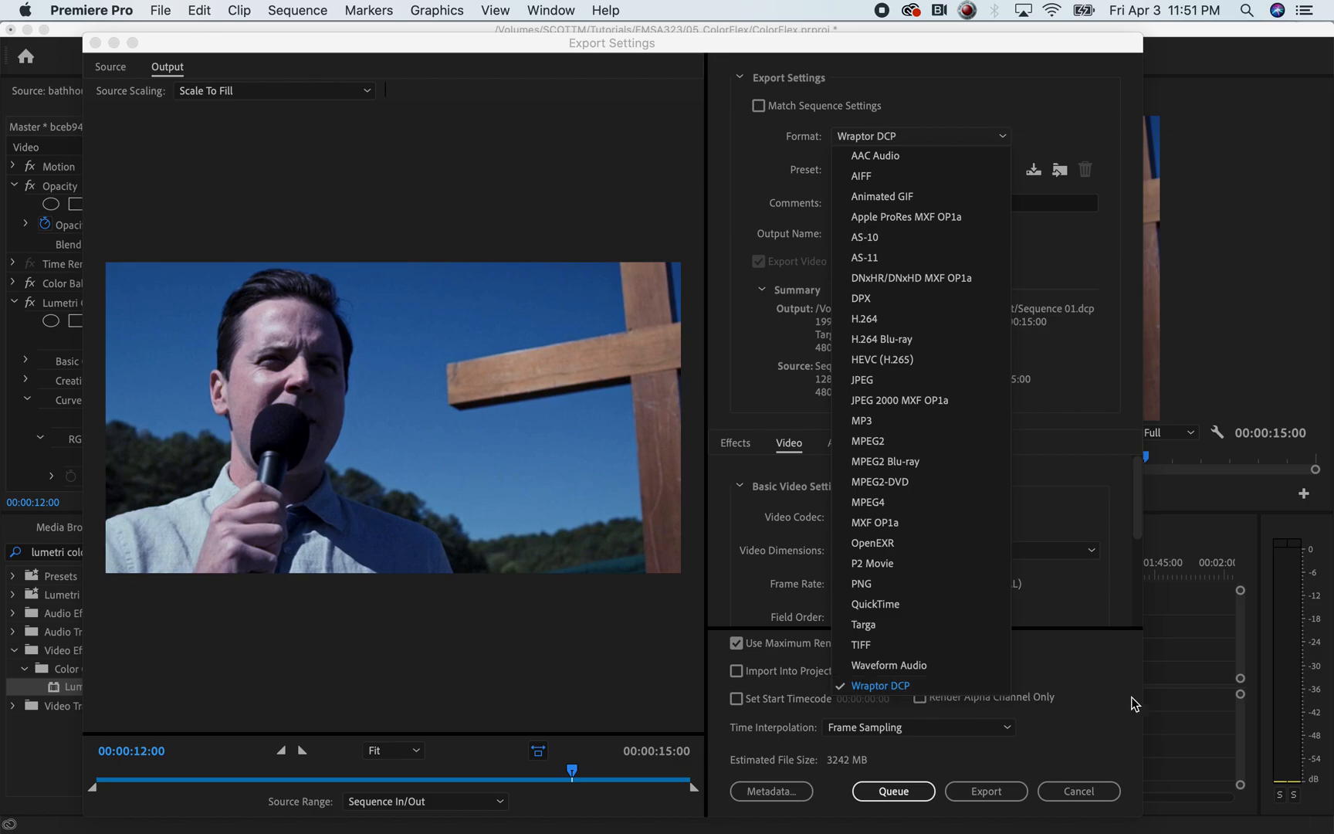
Compare the Full, 2048x858 (Scope) and 1998x1080 (Flat) video dimensions, and settle on 2048x1080 (Full)
left_click_drag(1131, 507, 1141, 556)
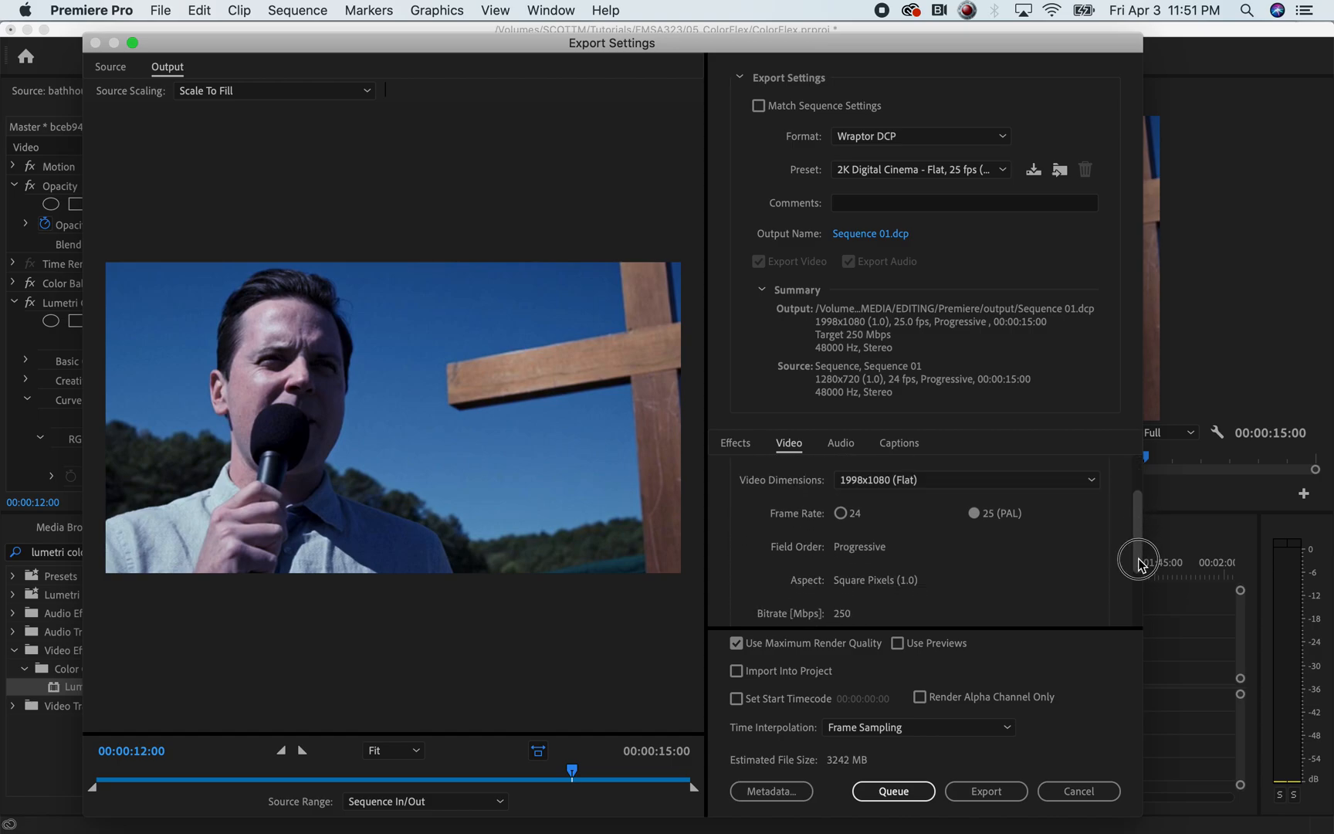
left_click(1003, 475)
left_click(887, 494)
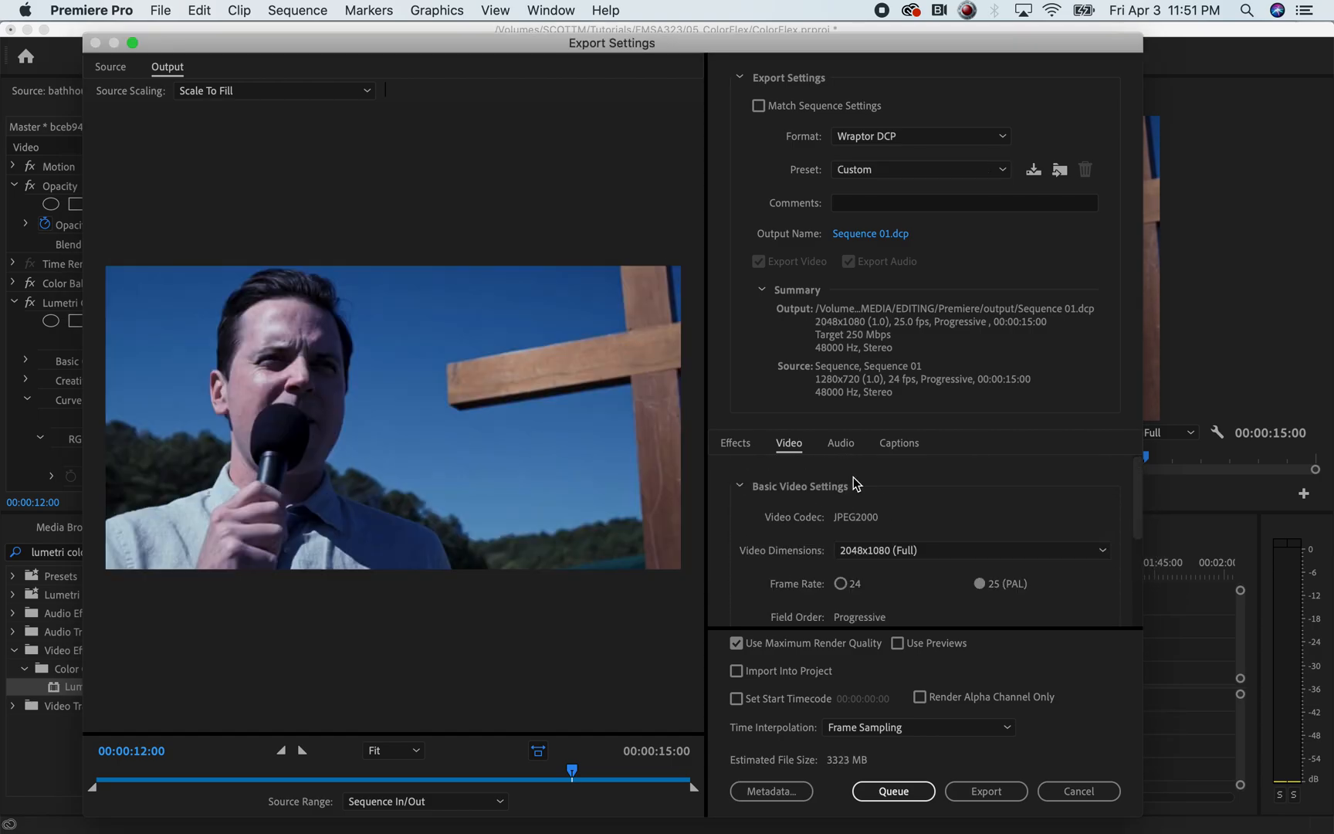
left_click(927, 549)
left_click(910, 590)
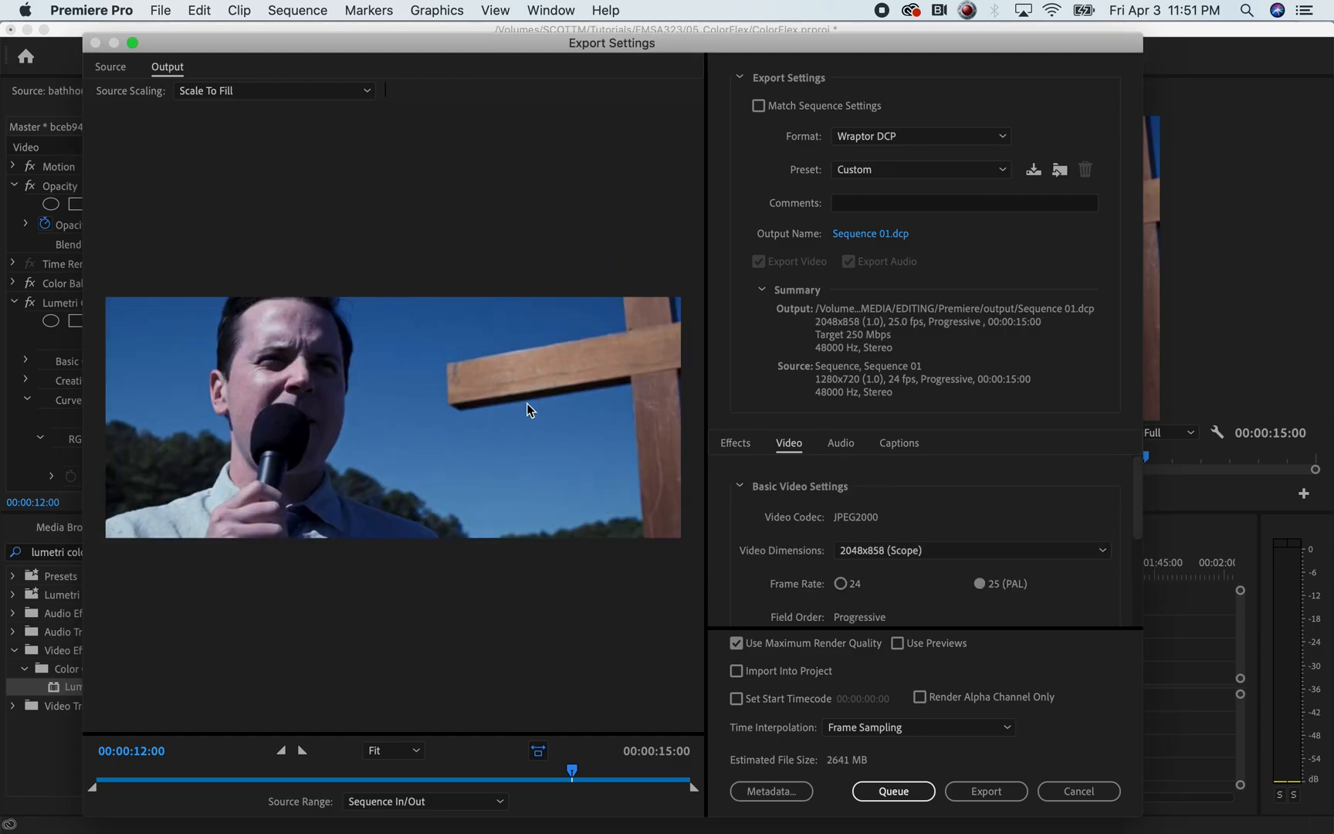
left_click(1099, 552)
left_click(1027, 615)
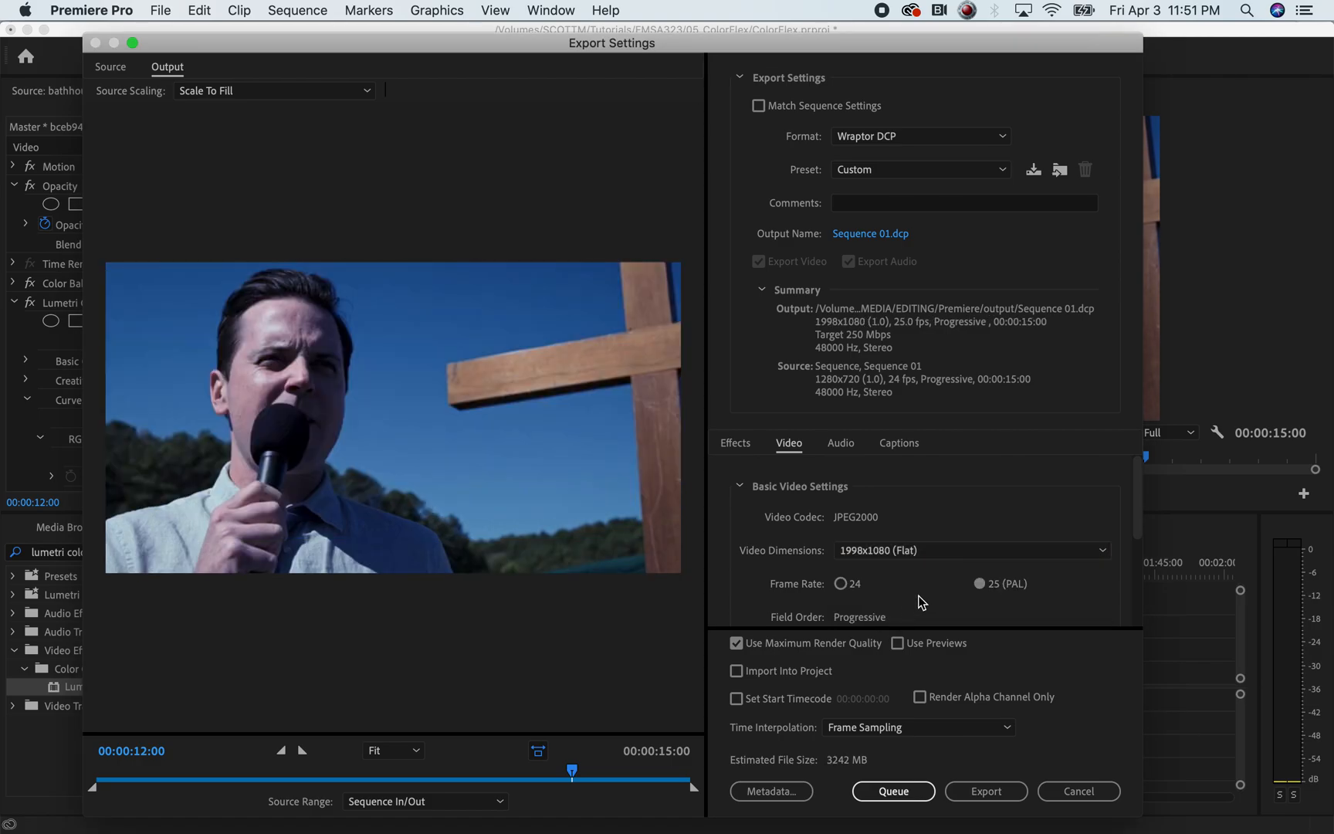
left_click(1101, 551)
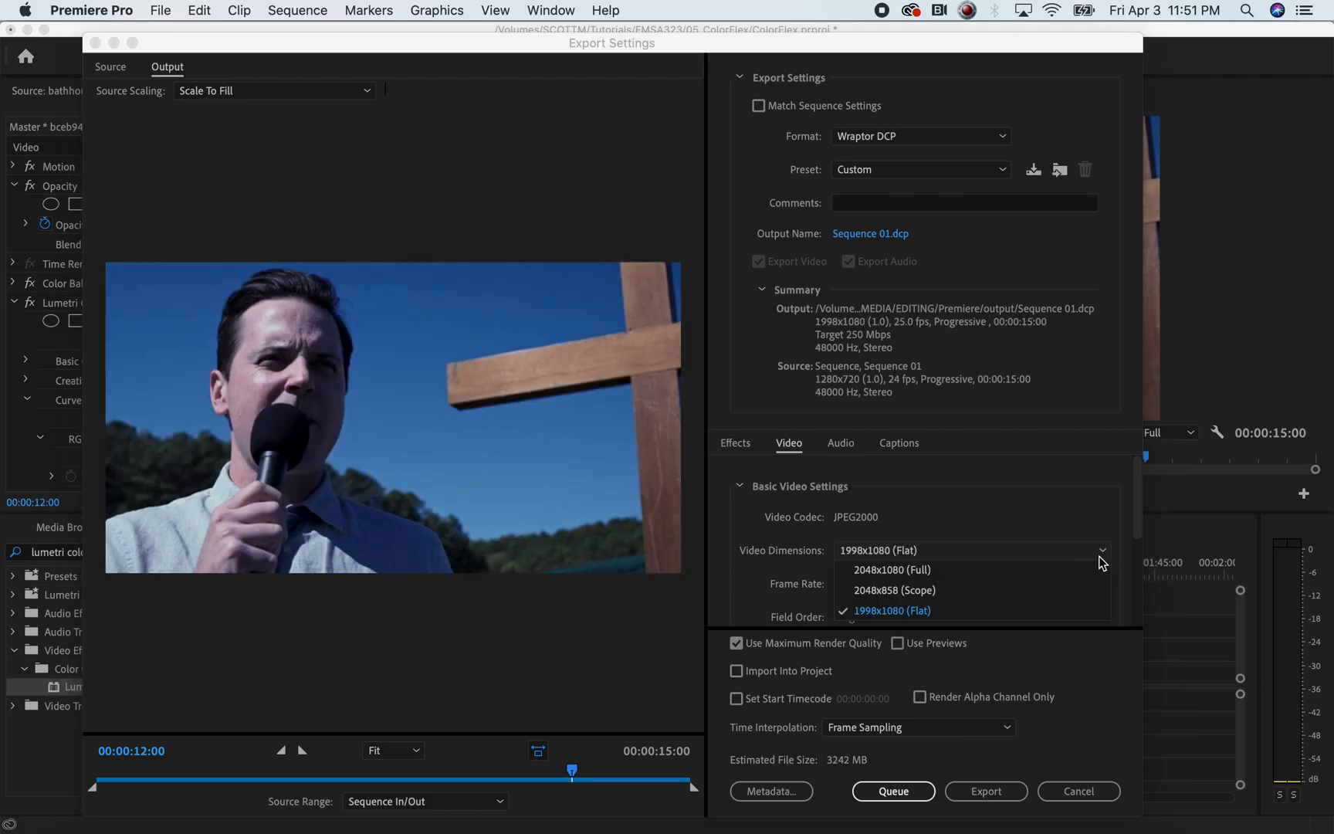
left_click(954, 572)
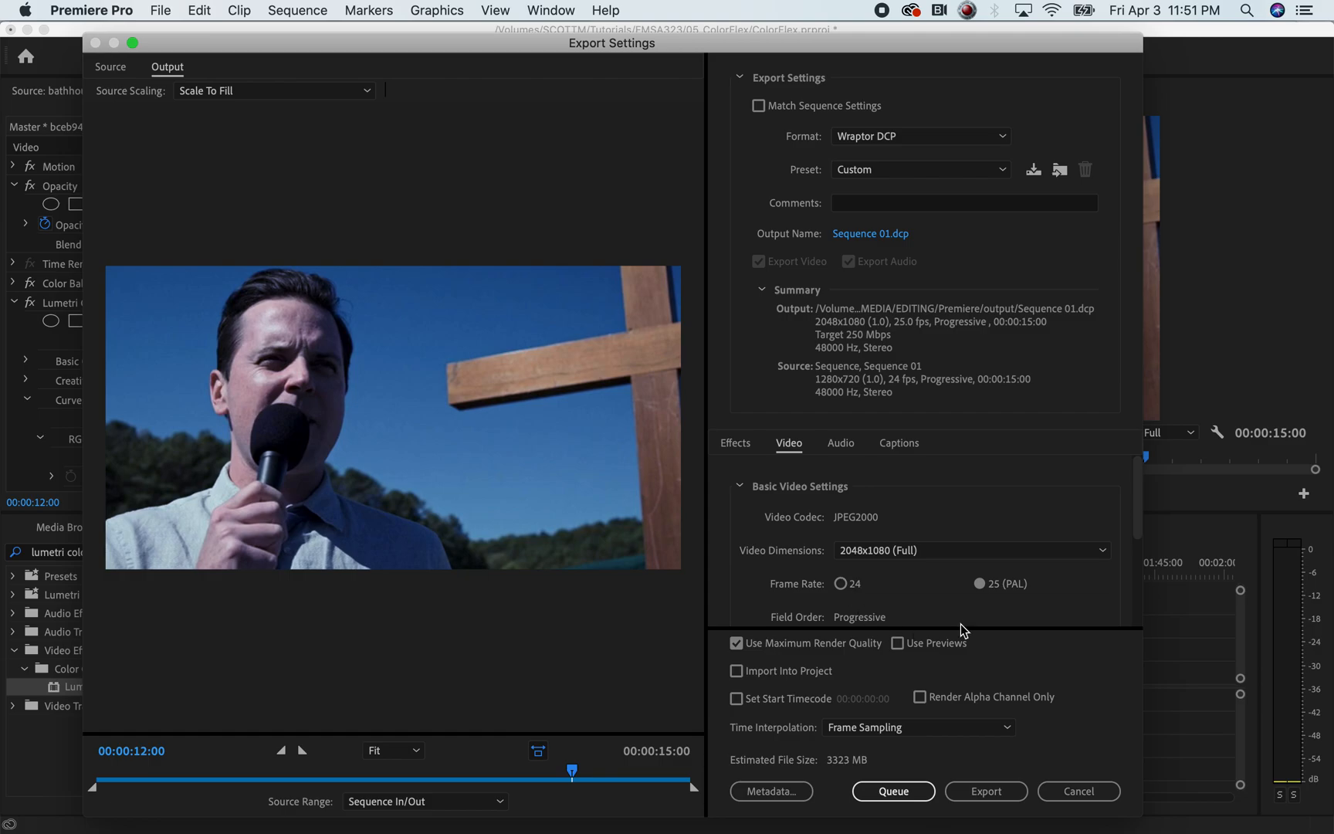
Review the export formats, switch from Wraptor DCP to H.264, and close the export settings without exporting
left_click_drag(1139, 521, 1123, 466)
left_click(942, 137)
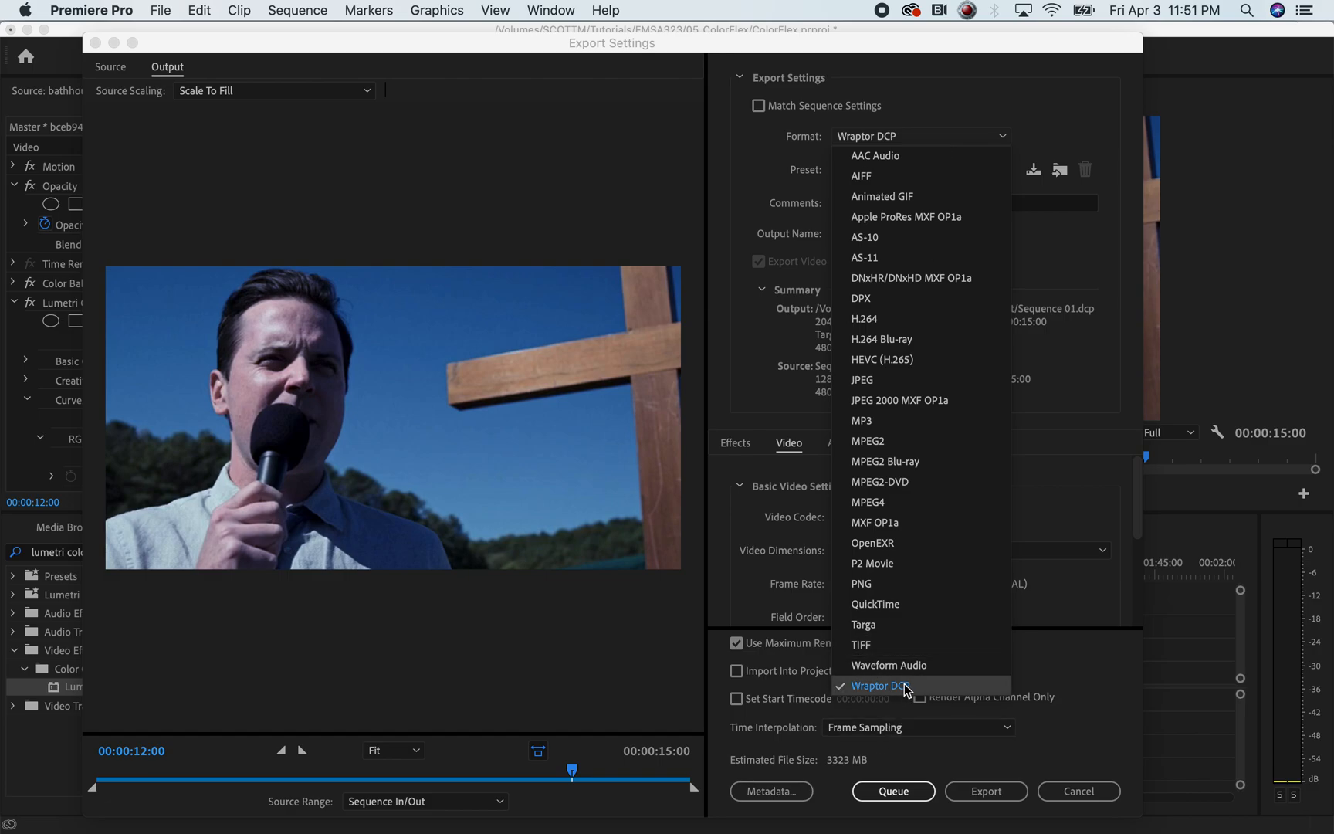
left_click(1065, 650)
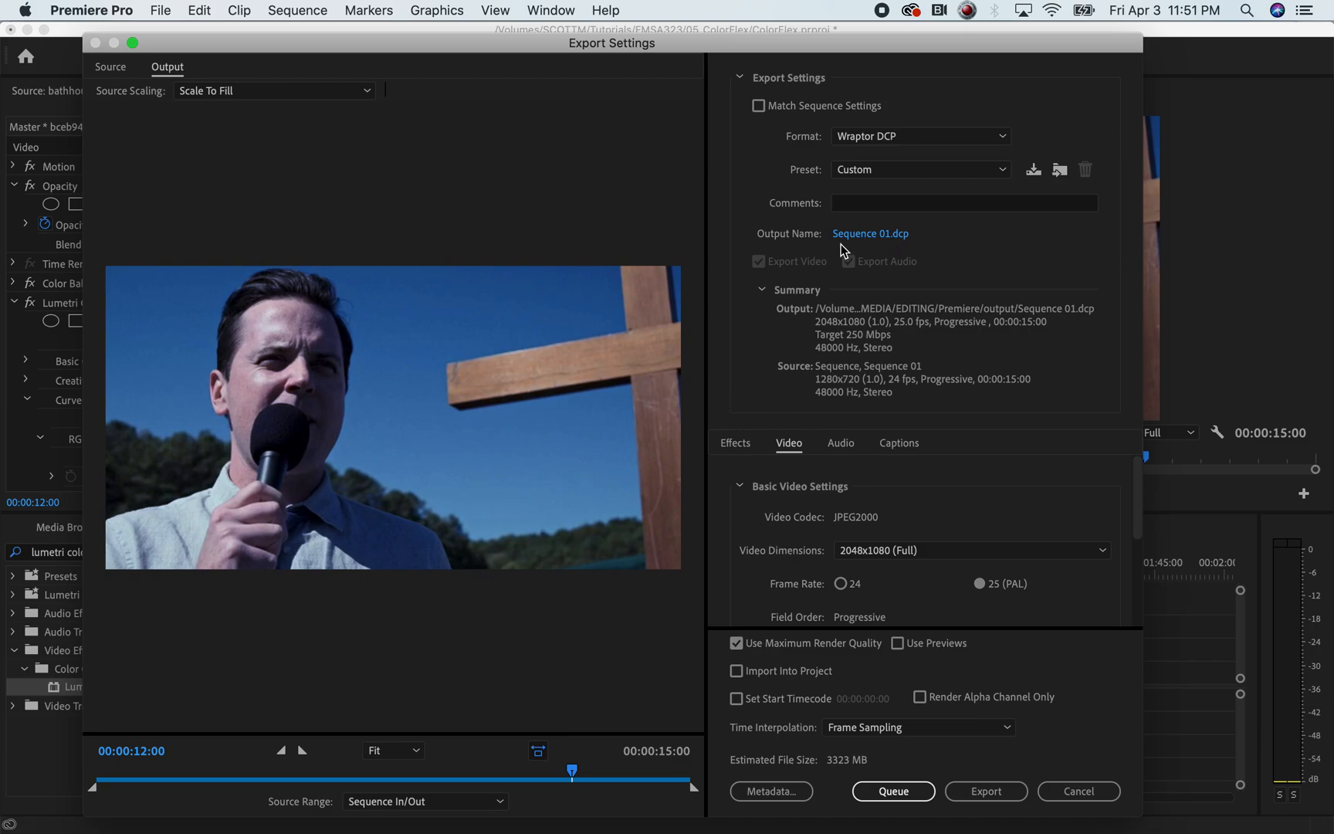
left_click(925, 136)
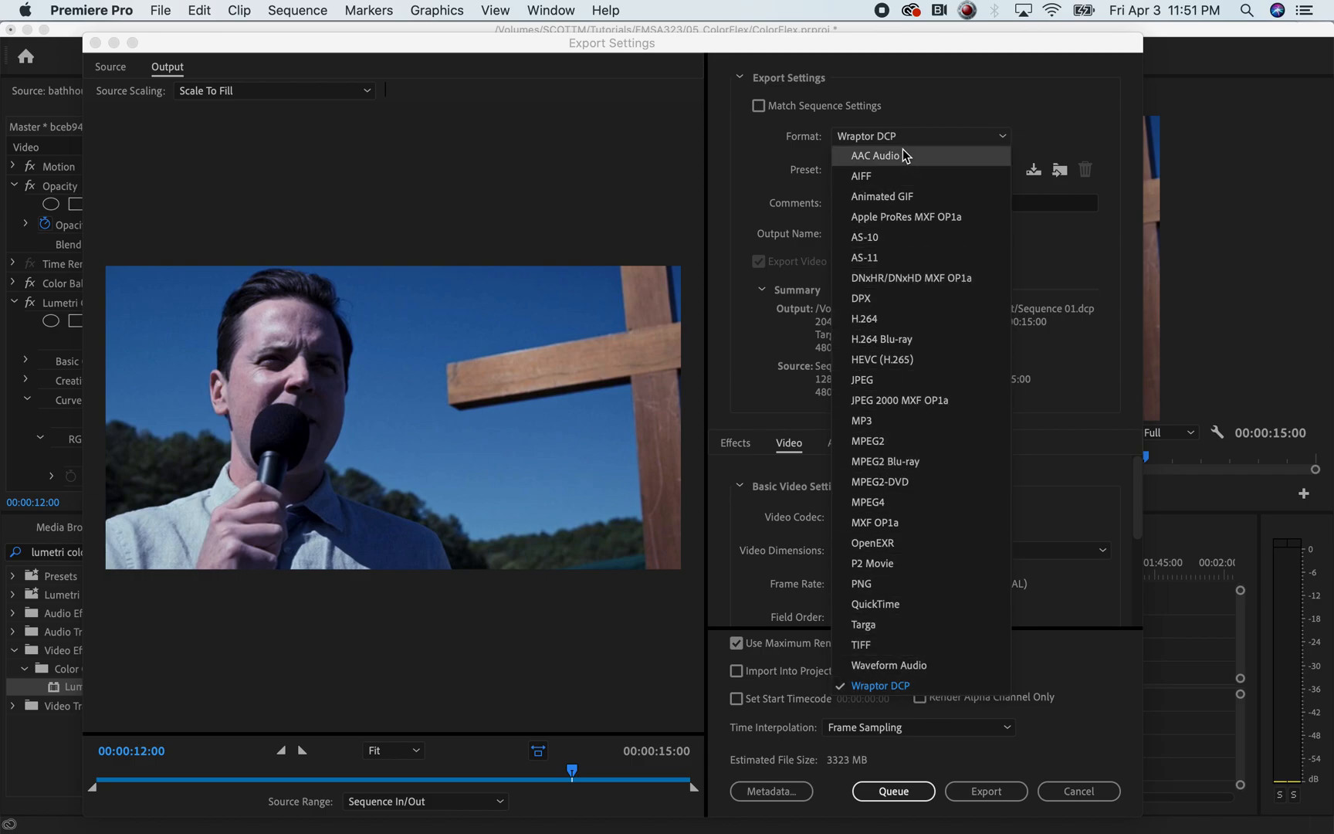
left_click(884, 318)
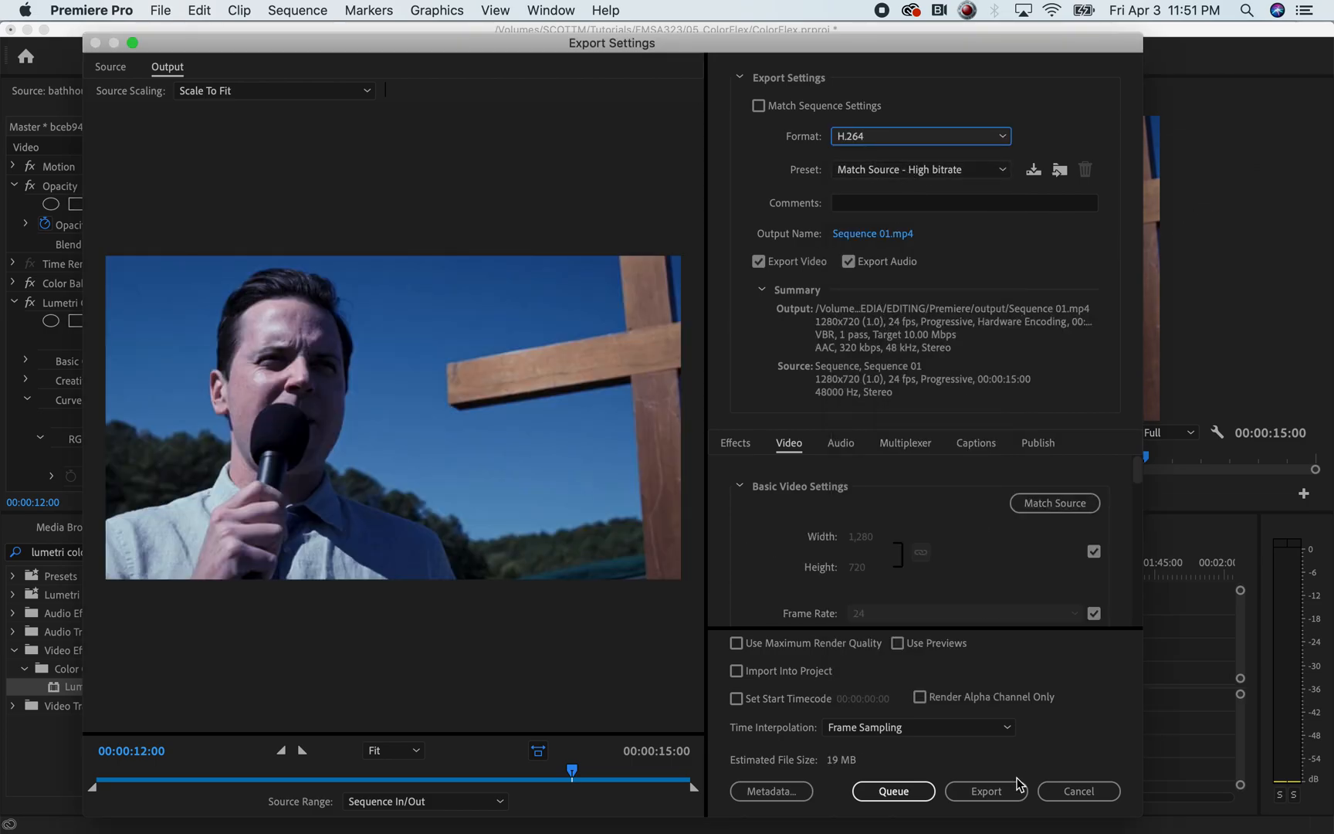
left_click(1069, 790)
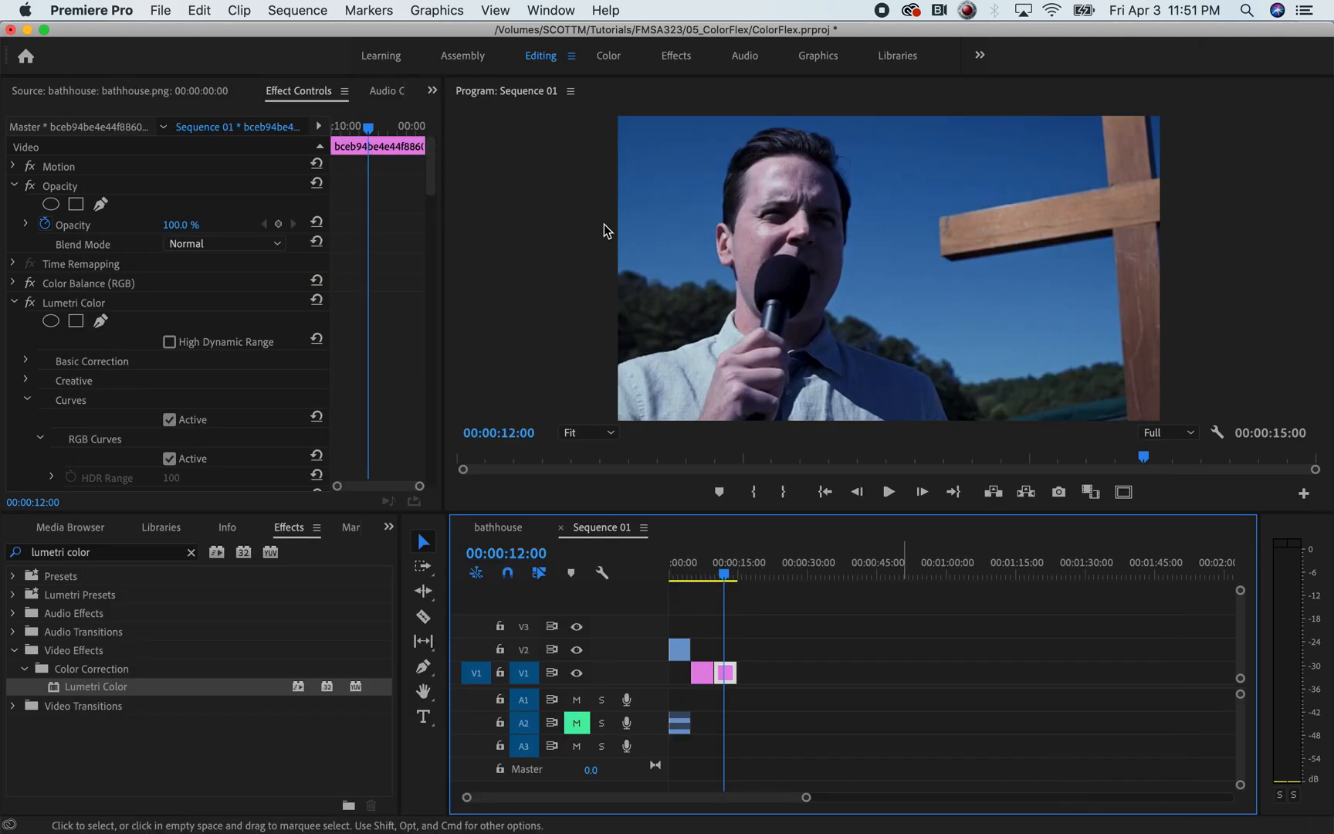
Open the bathhouse sequence and move its playhead to 00:00:22:00
left_click(502, 528)
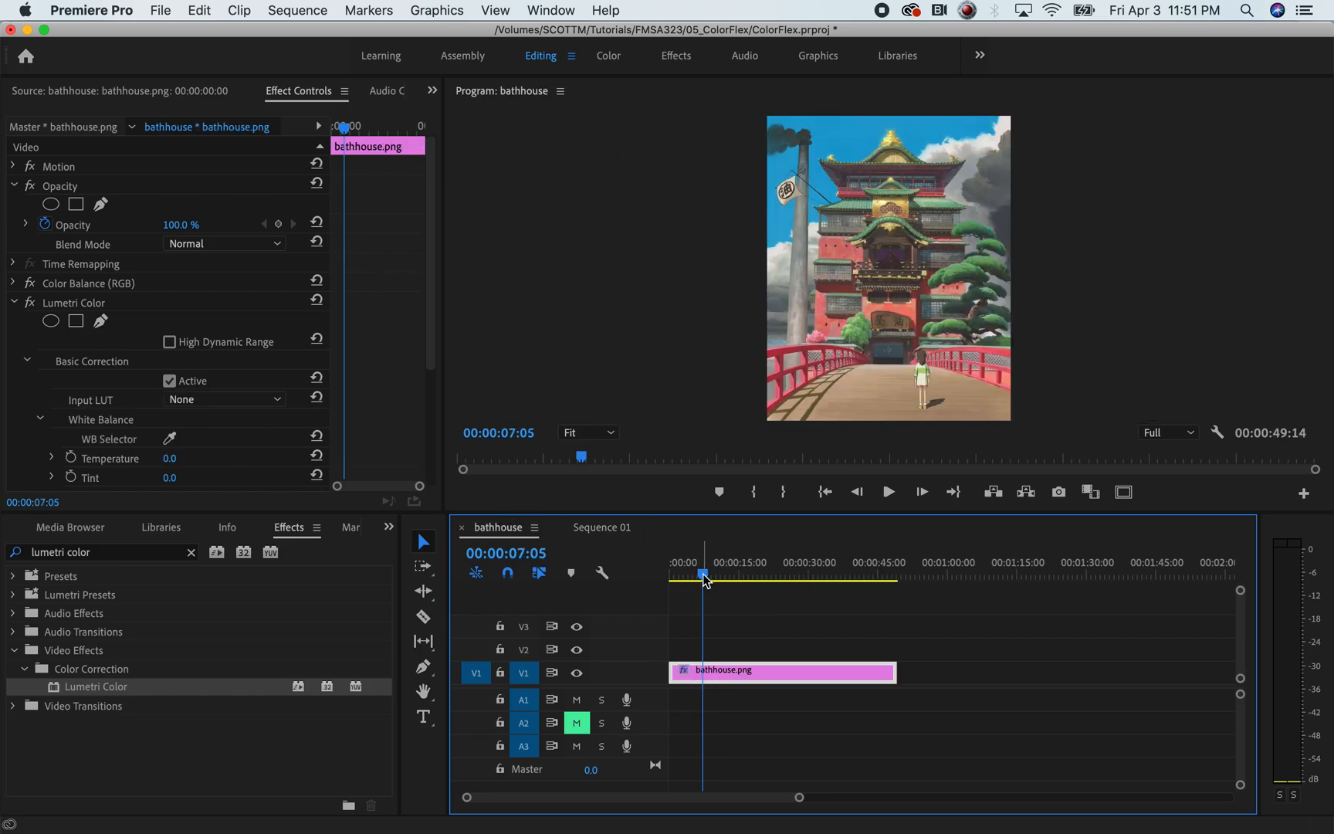
left_click_drag(704, 579, 771, 591)
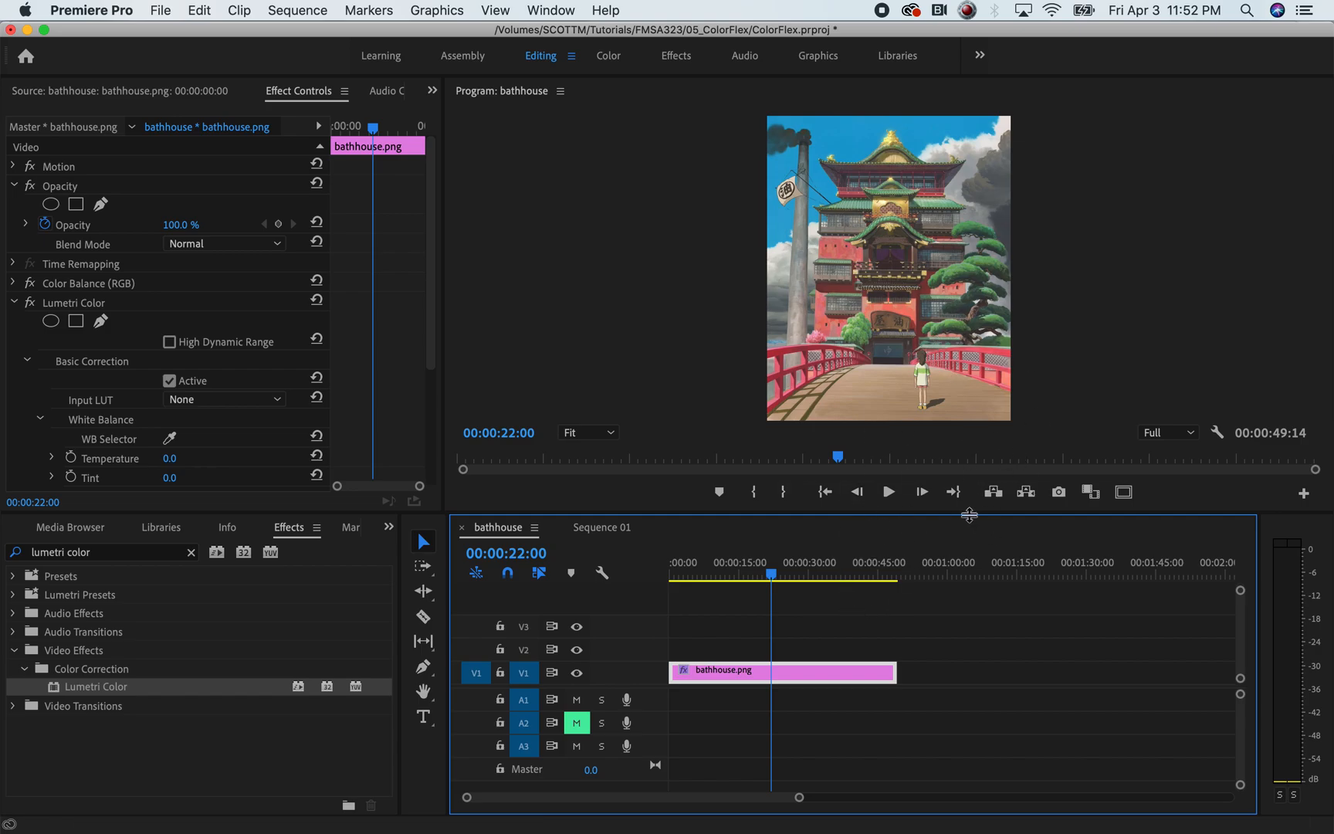
Switch to Google Chrome and bring up the YouTube Help page on recommended upload encoding settings
key("super+Tab")
key("super+Tab")
key("super+Tab")
key("super+Tab")
key("super+Tab")
key("super+Tab")
key("super+Tab")
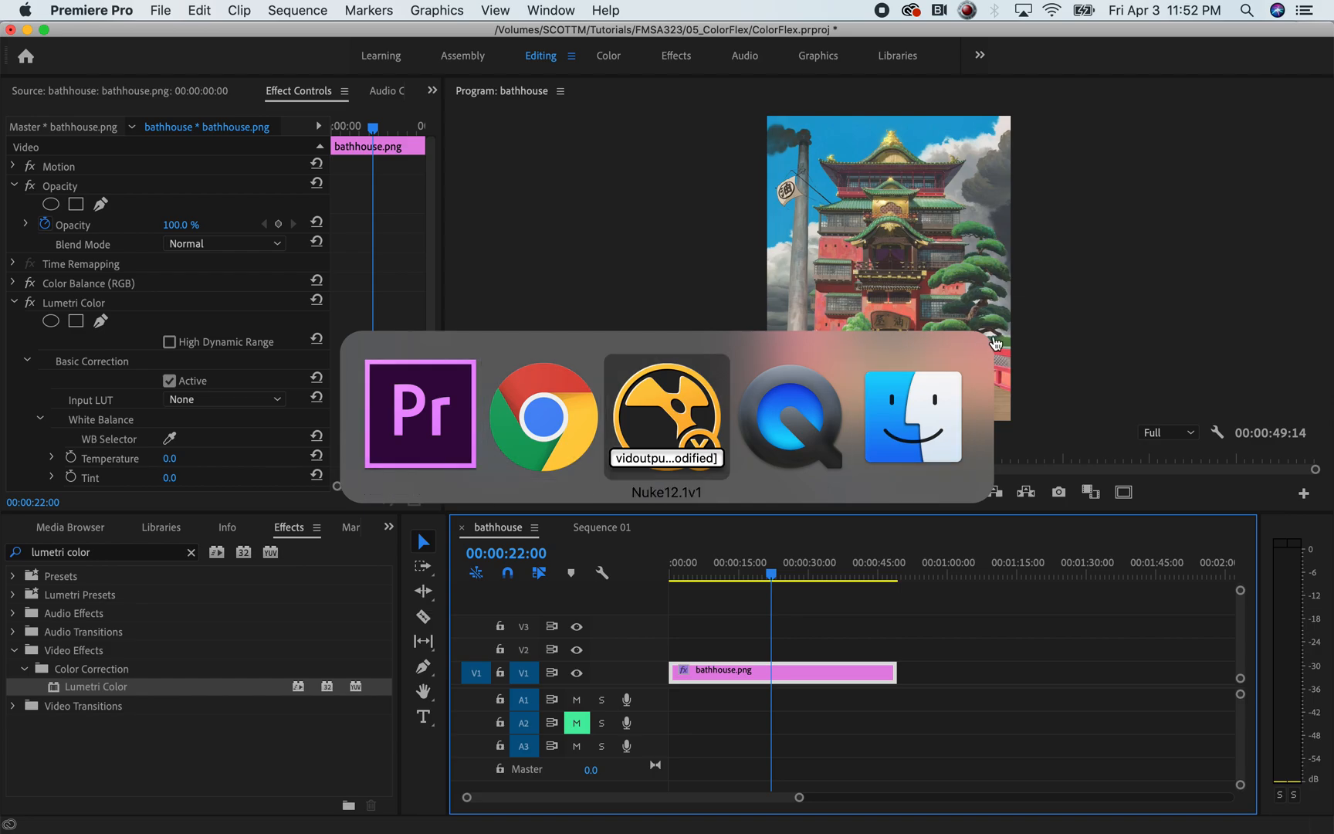
key("super+Tab")
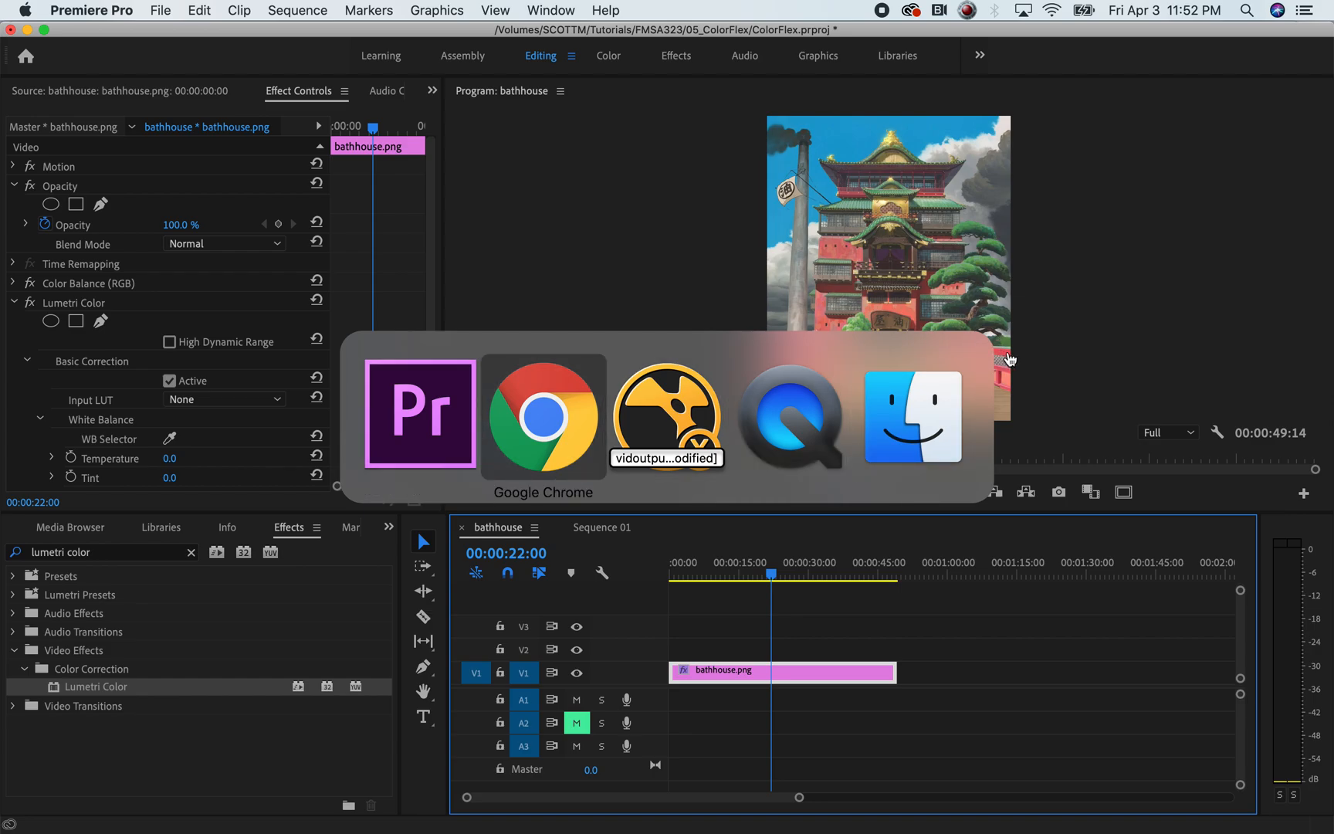
left_click(1197, 50)
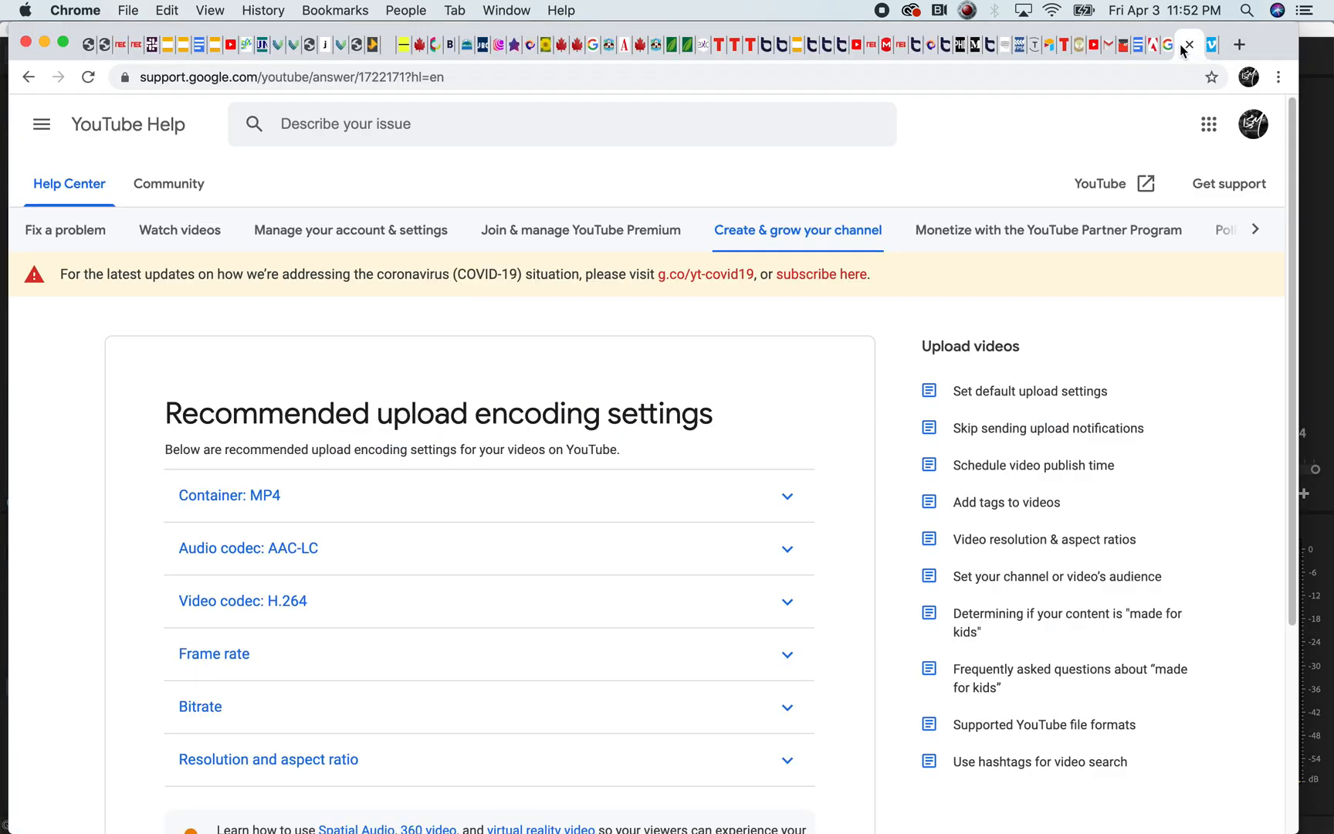
Compare Vimeo's Video Compression Guidelines page with YouTube's recommended upload encoding settings
left_click(1214, 54)
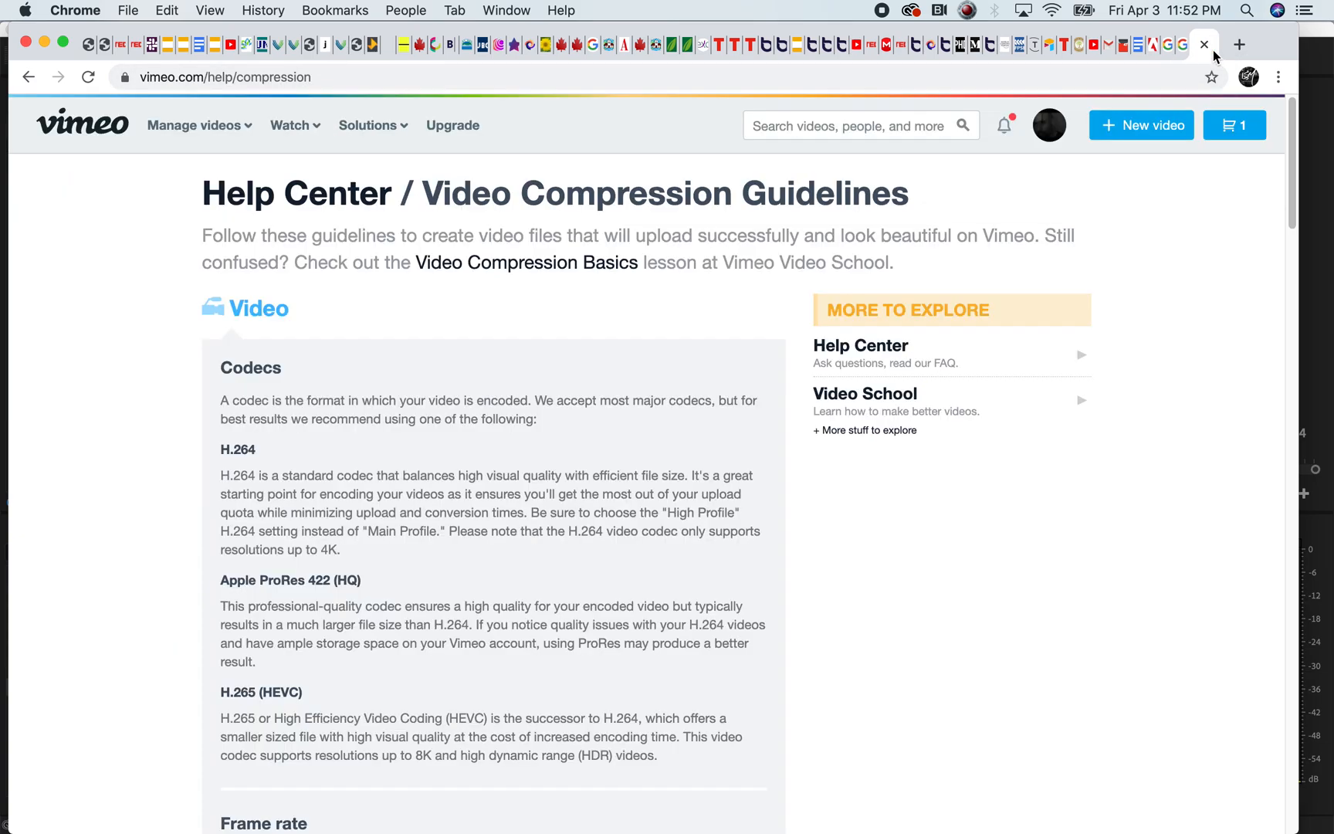
left_click(1193, 56)
left_click_drag(1293, 149, 1280, 238)
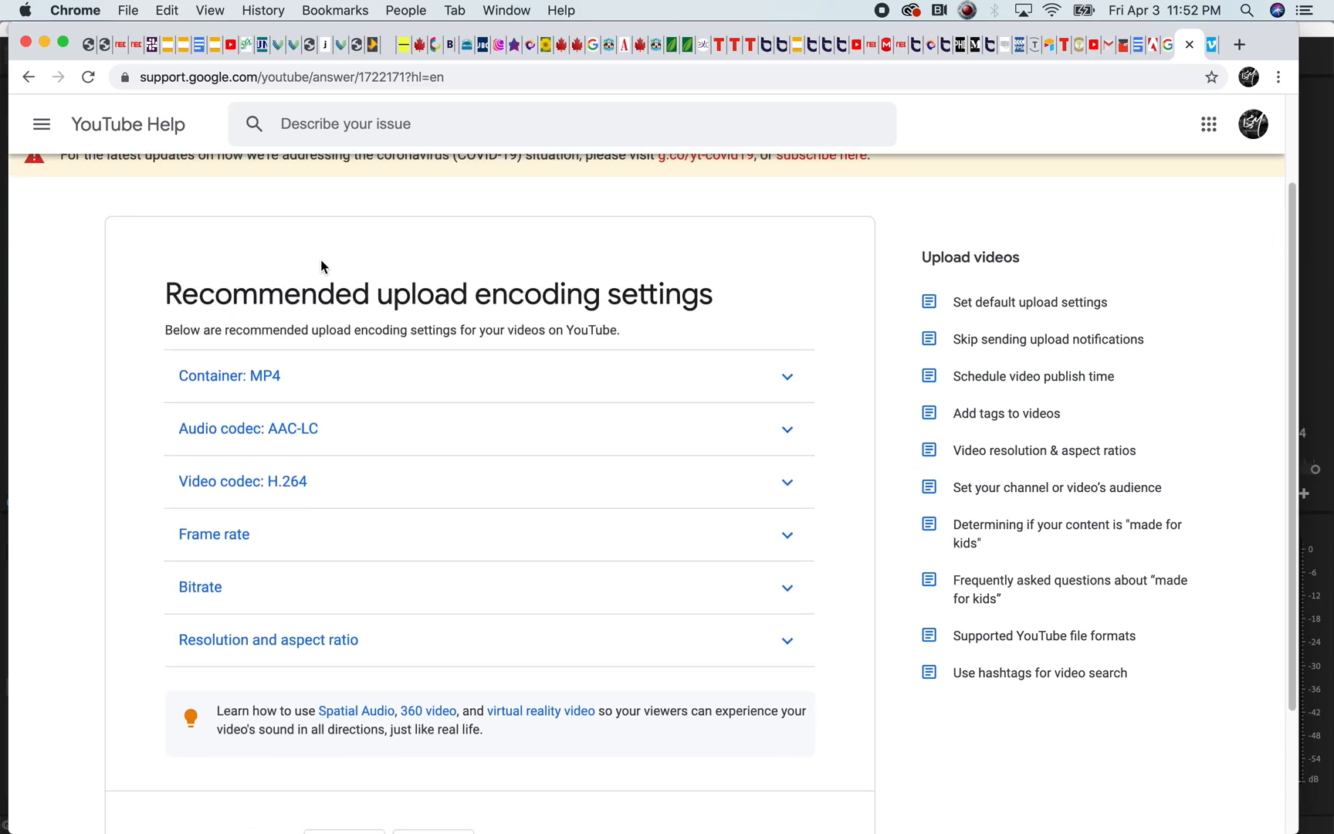
left_click(803, 379)
left_click(803, 380)
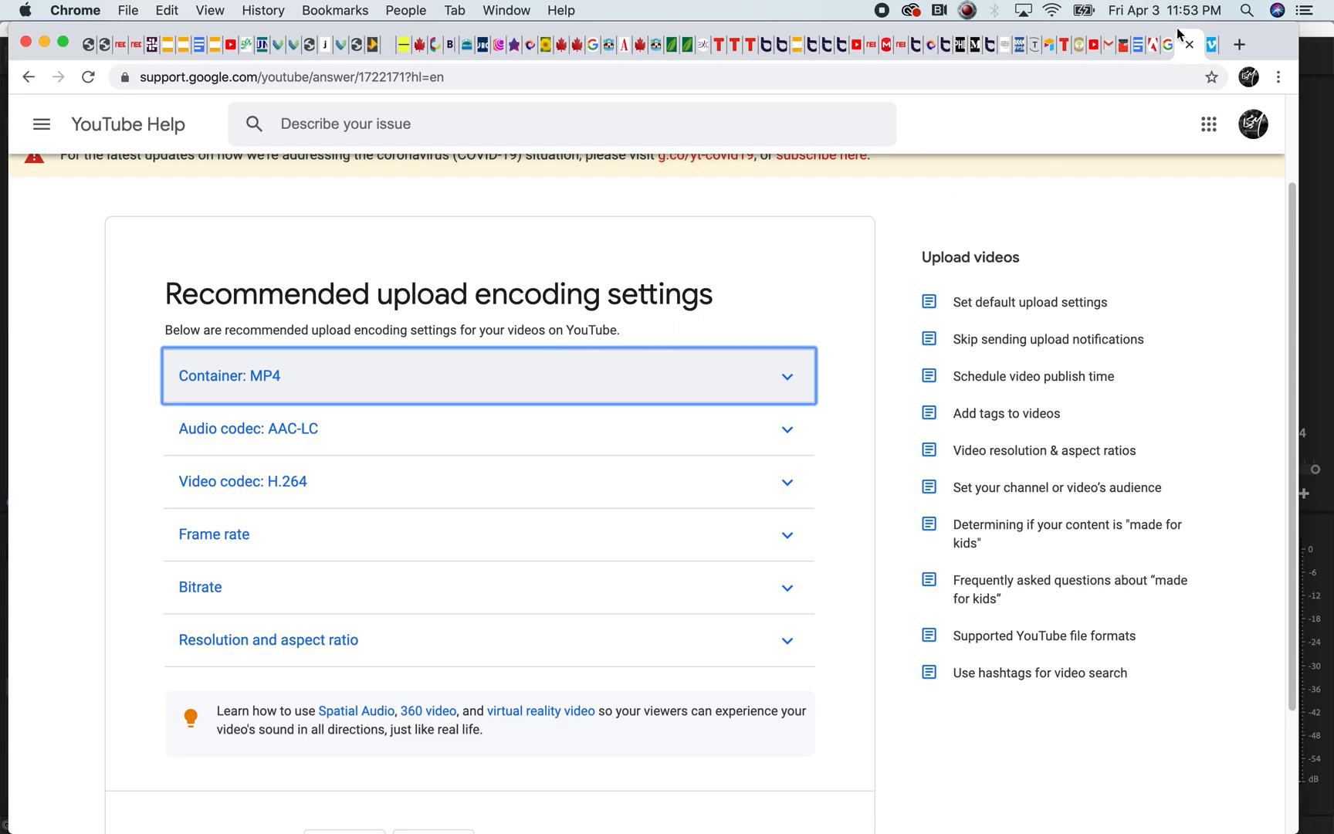
left_click(1210, 52)
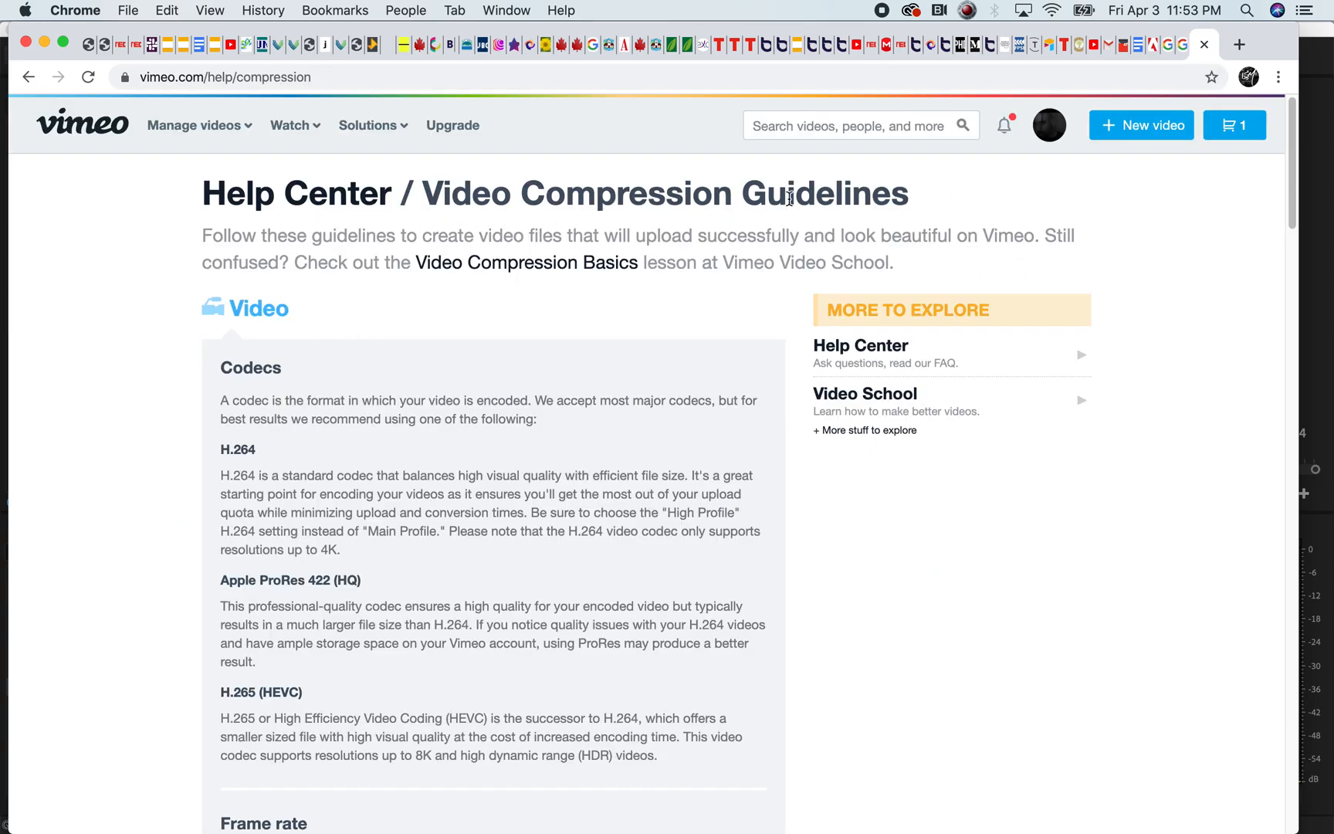
left_click(1185, 48)
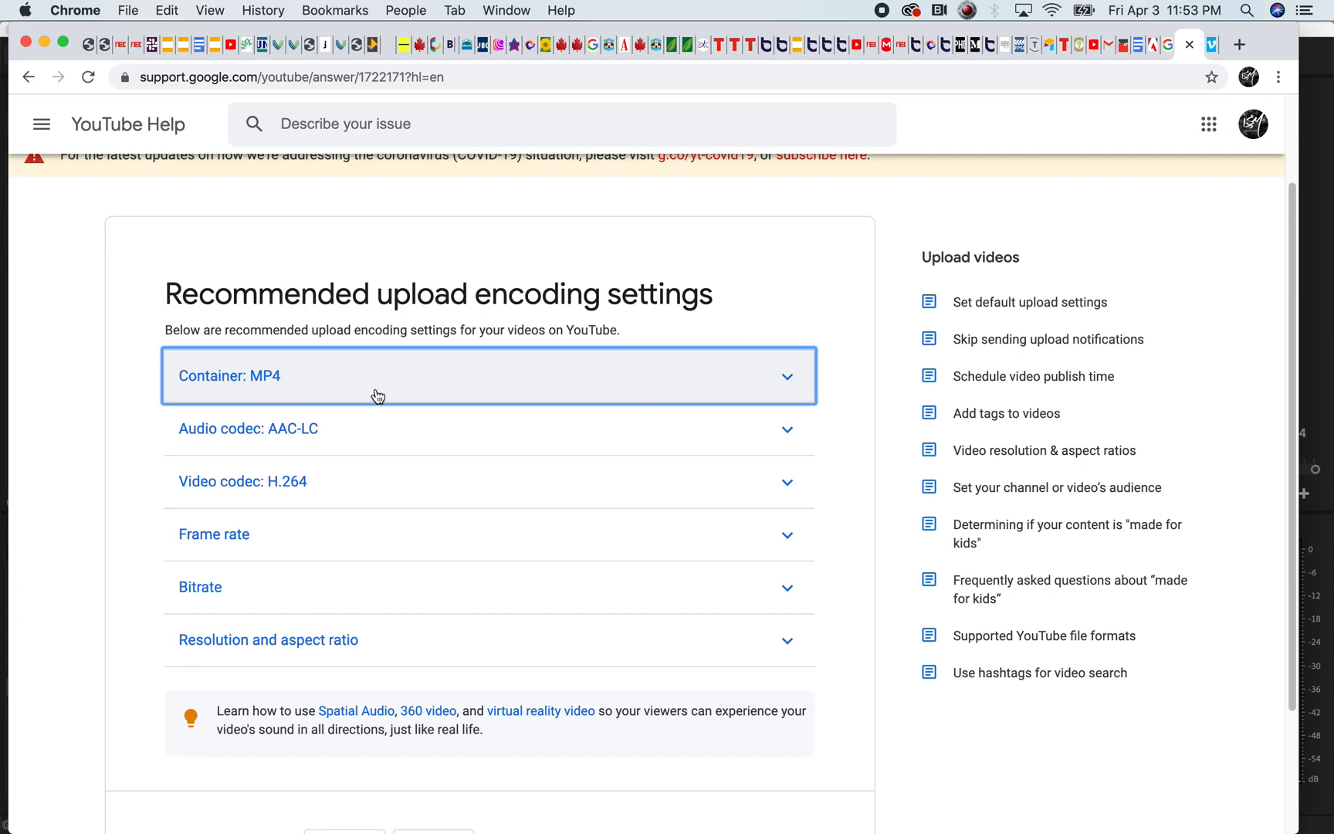
Expand and read YouTube's recommendations for the MP4 container, the H.264 video codec and the frame rate
left_click(804, 381)
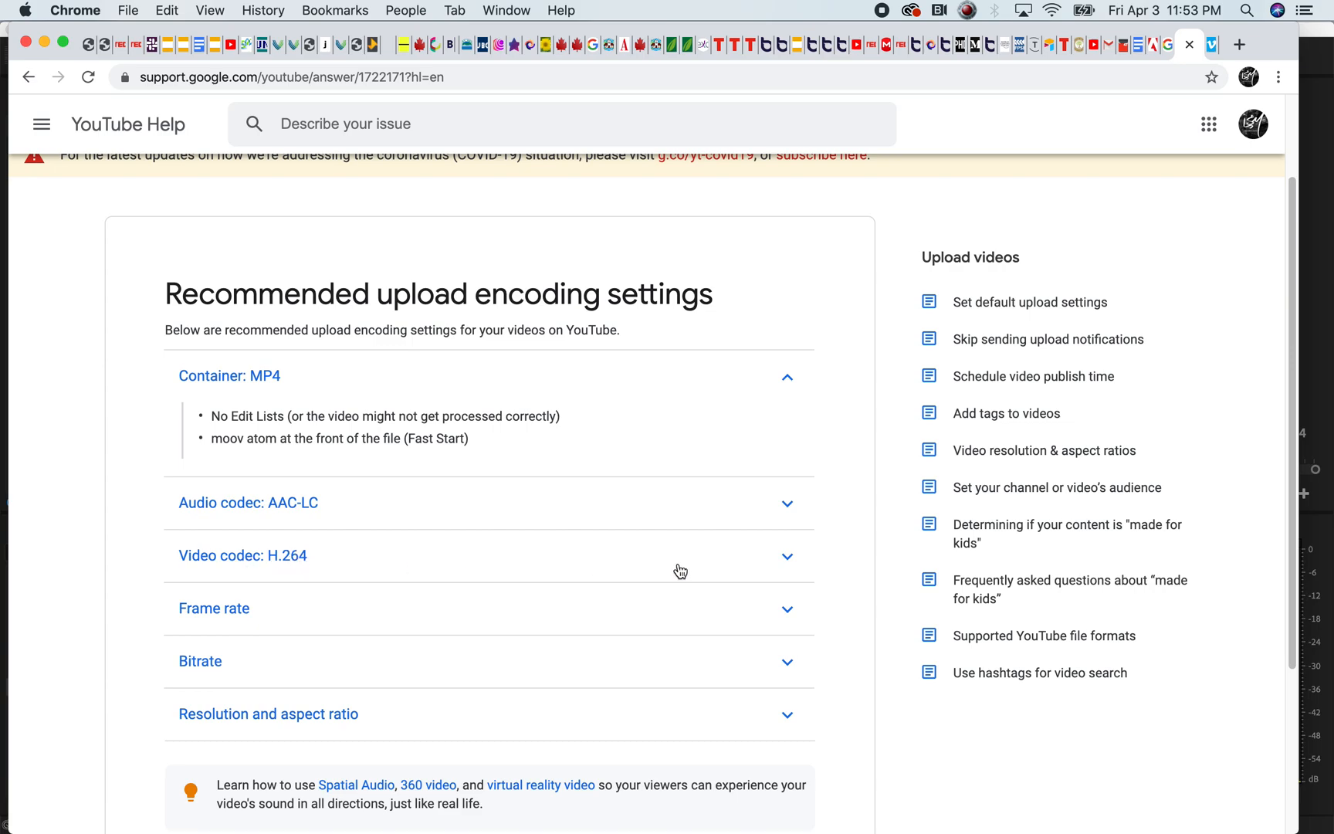
left_click(792, 562)
scroll(291, 585, "down", 5)
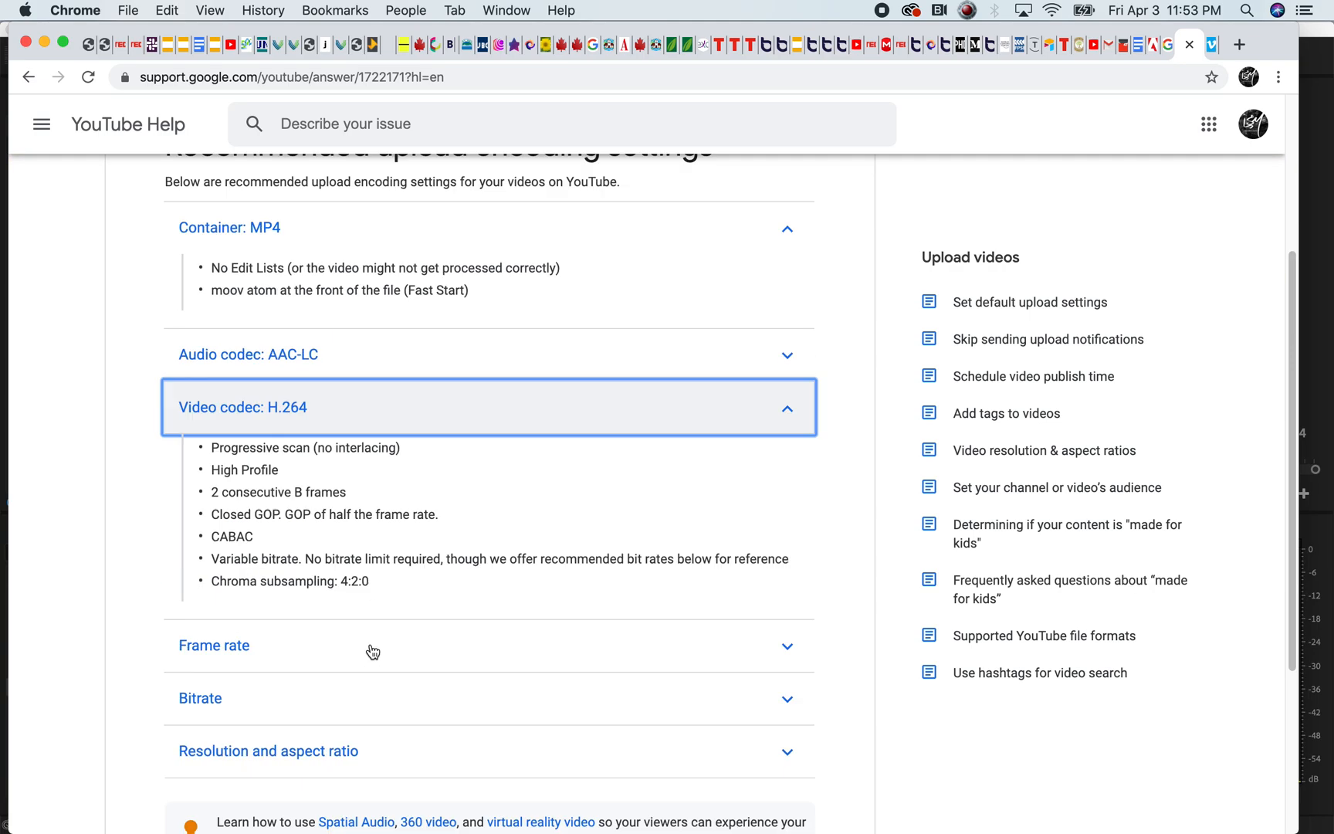
left_click(804, 382)
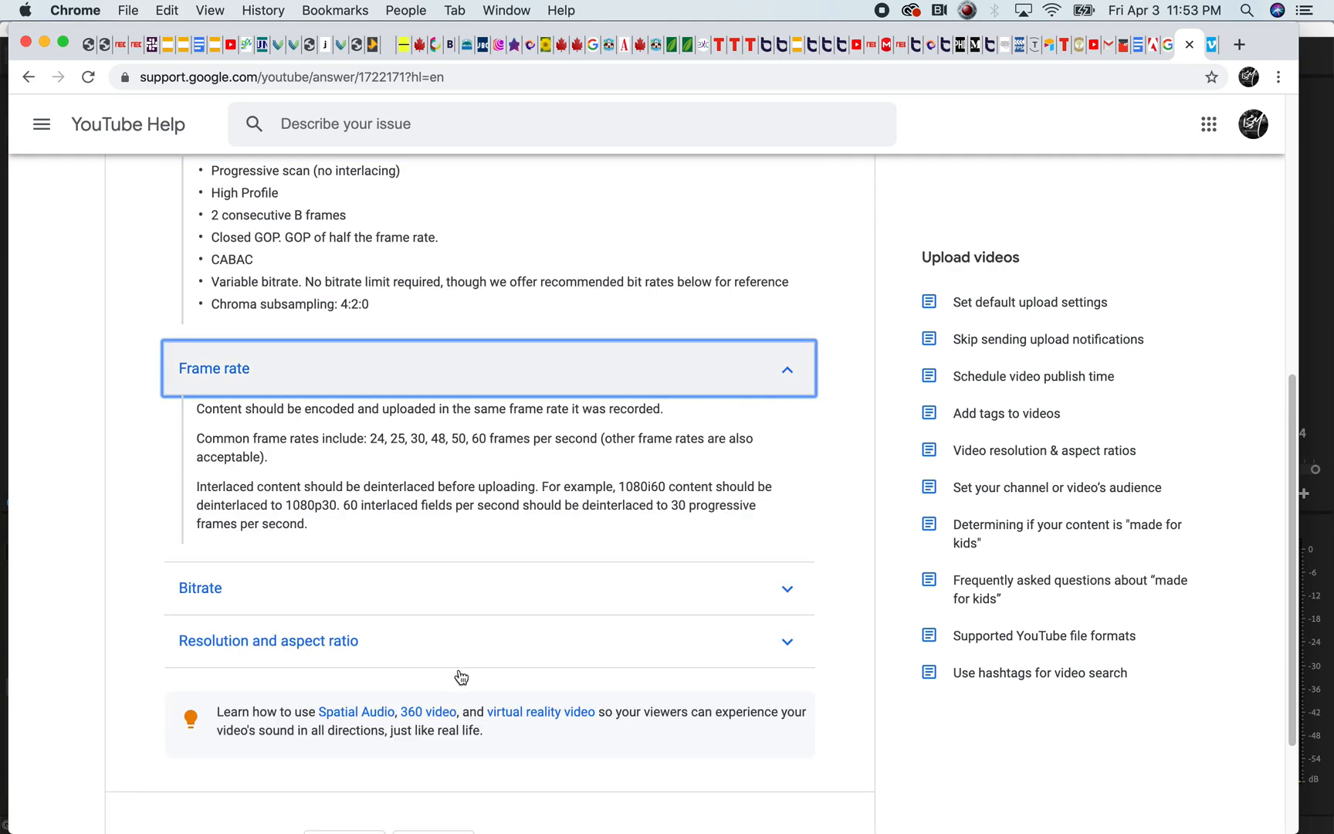
scroll(456, 637, "down", 2)
scroll(458, 637, "up", 4)
scroll(642, 505, "up", 3)
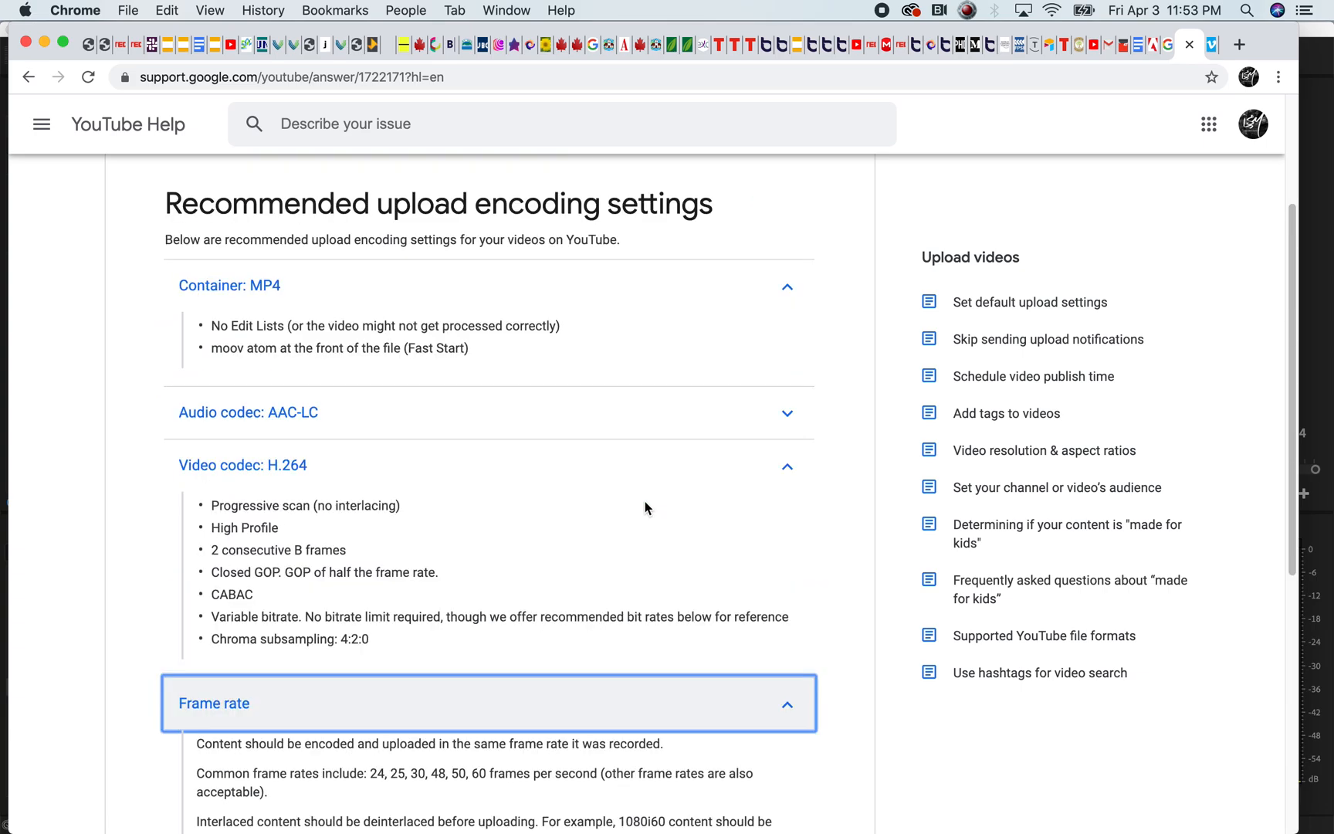
scroll(610, 610, "down", 5)
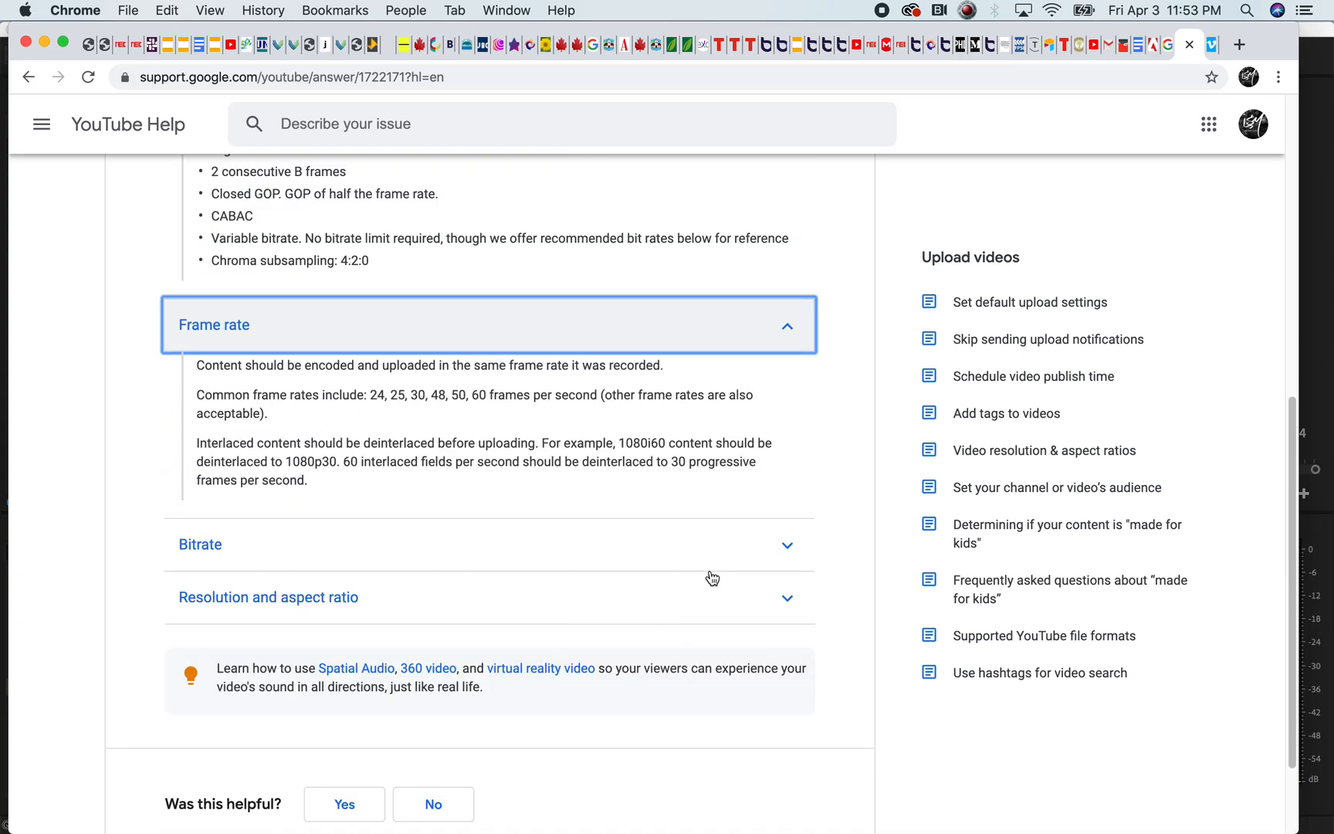
Expand the Bitrate section and examine the recommended SDR, HDR and audio bitrates for YouTube uploads
left_click(788, 549)
scroll(793, 628, "down", 5)
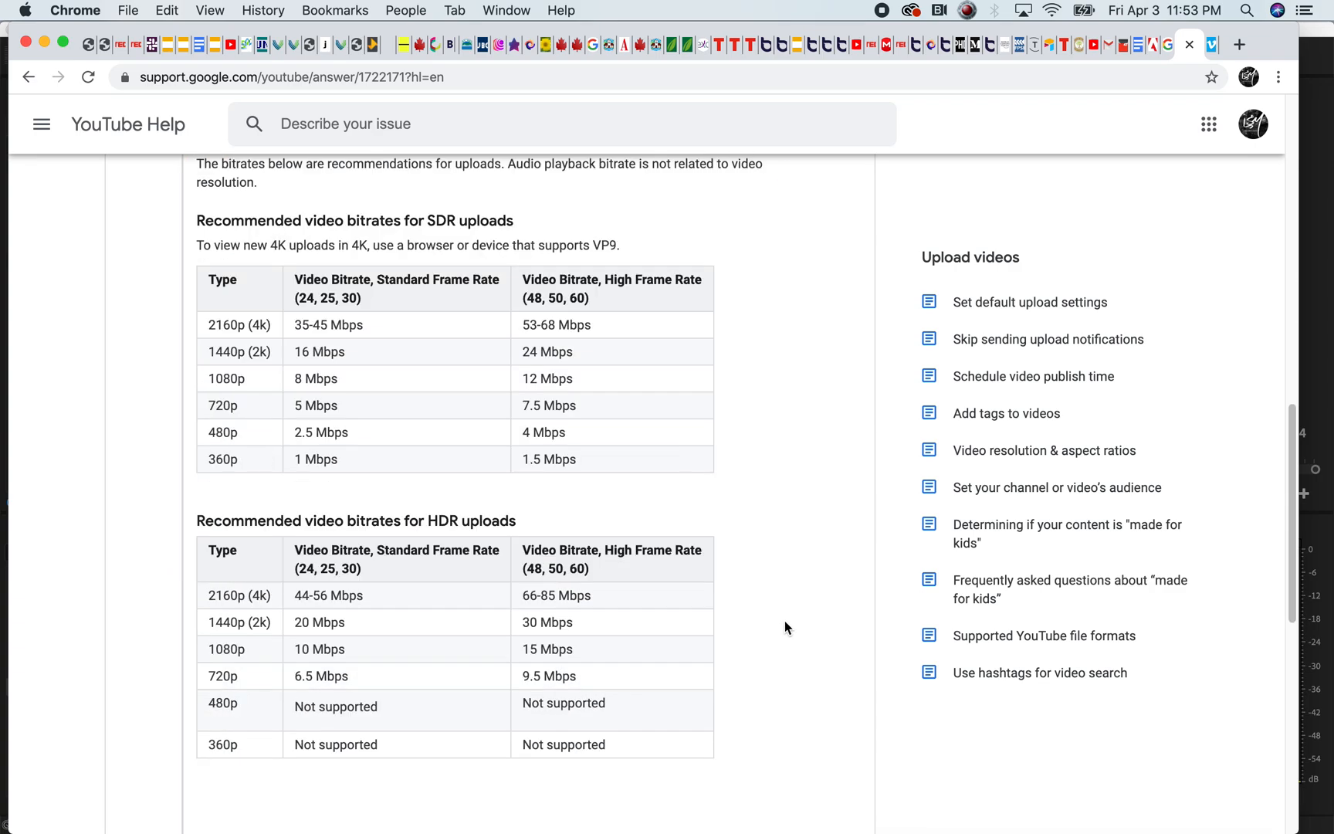
scroll(313, 334, "up", 6)
scroll(277, 411, "down", 5)
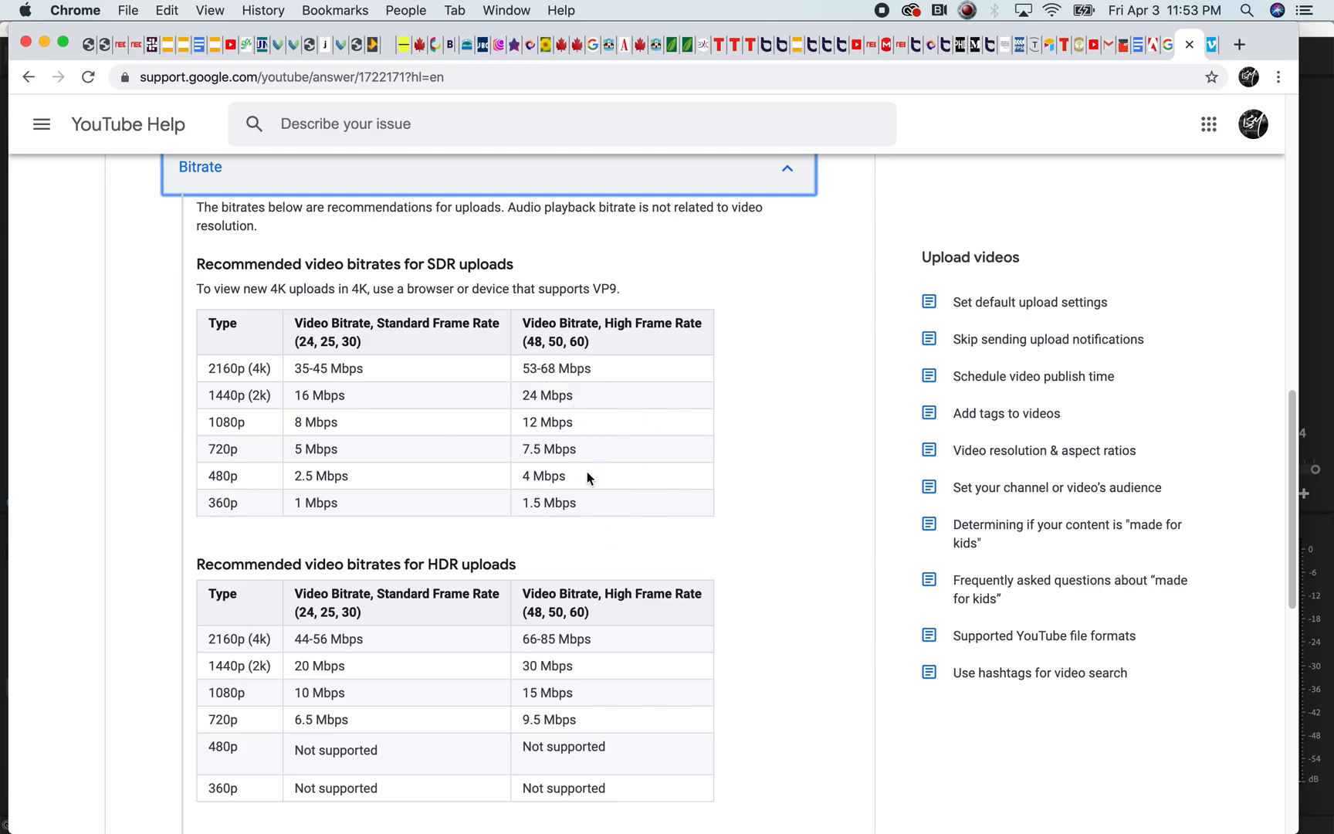
scroll(572, 703, "down", 5)
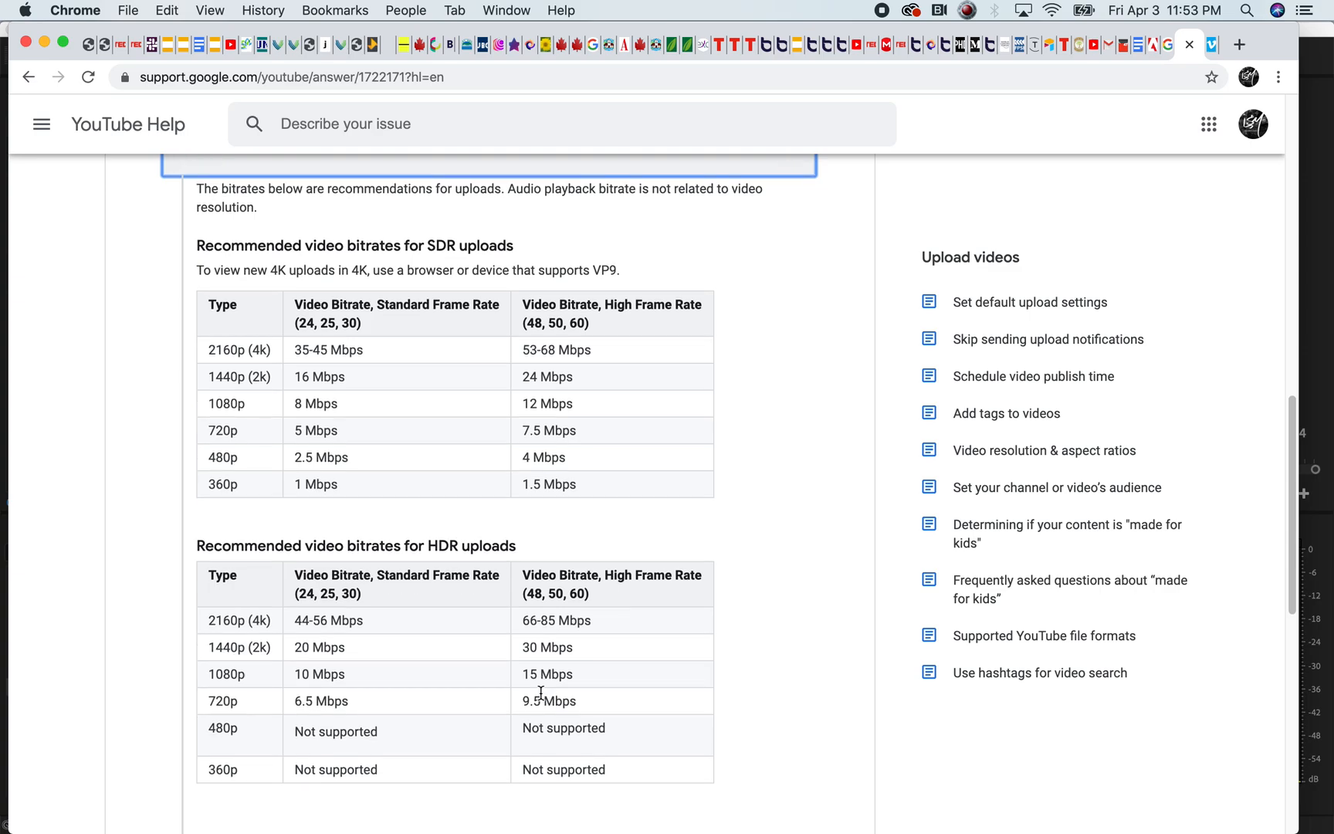
scroll(553, 673, "down", 1)
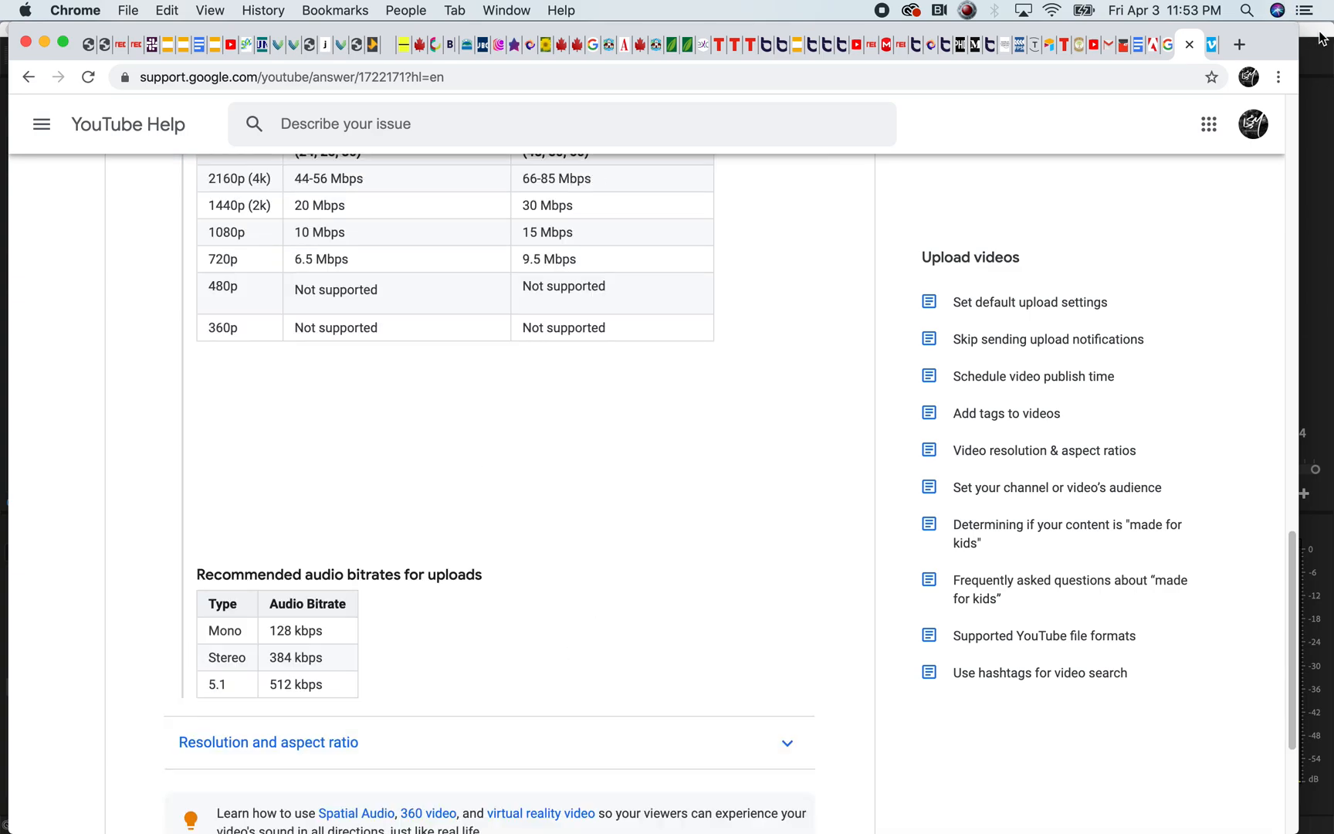
scroll(437, 608, "down", 3)
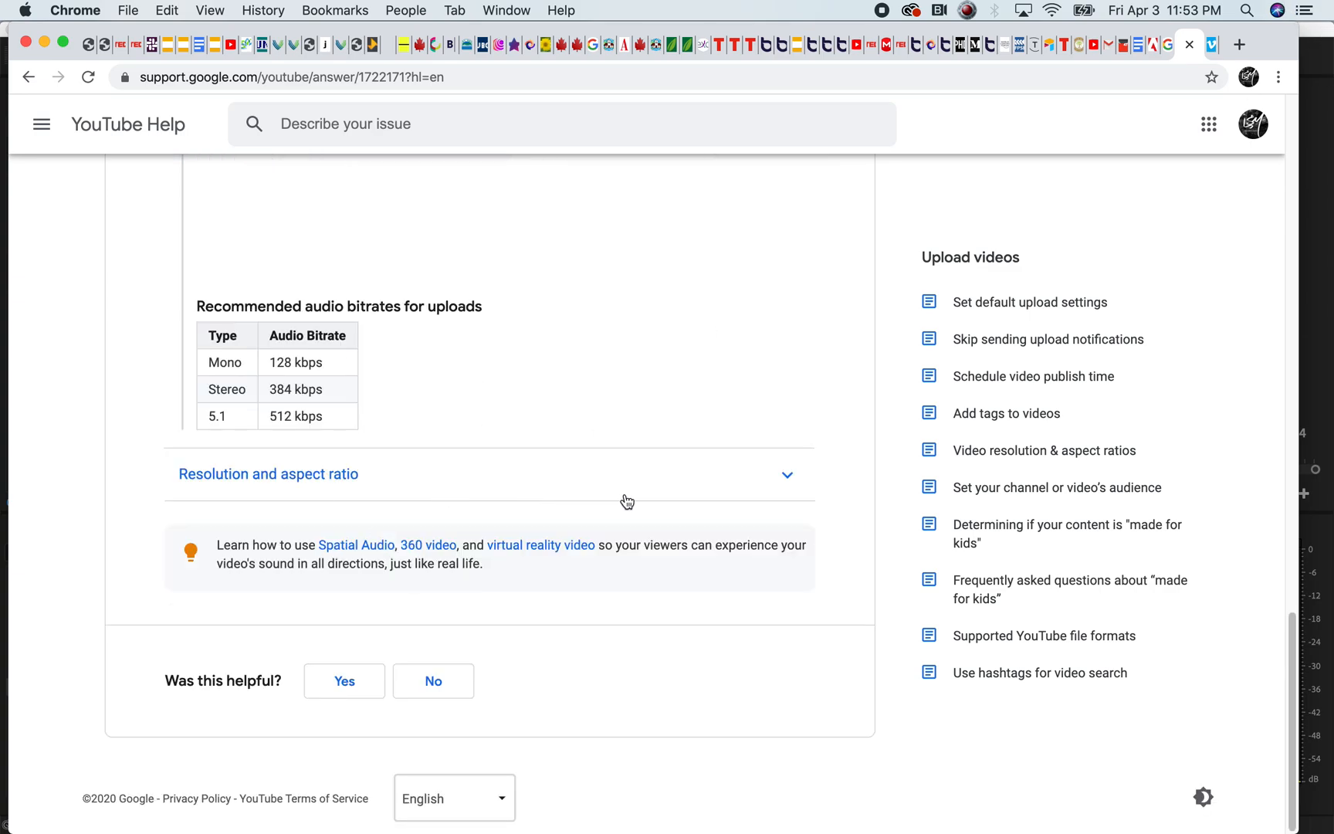
Switch back to Premiere Pro and open the media export settings for Sequence 01
left_click(1328, 35)
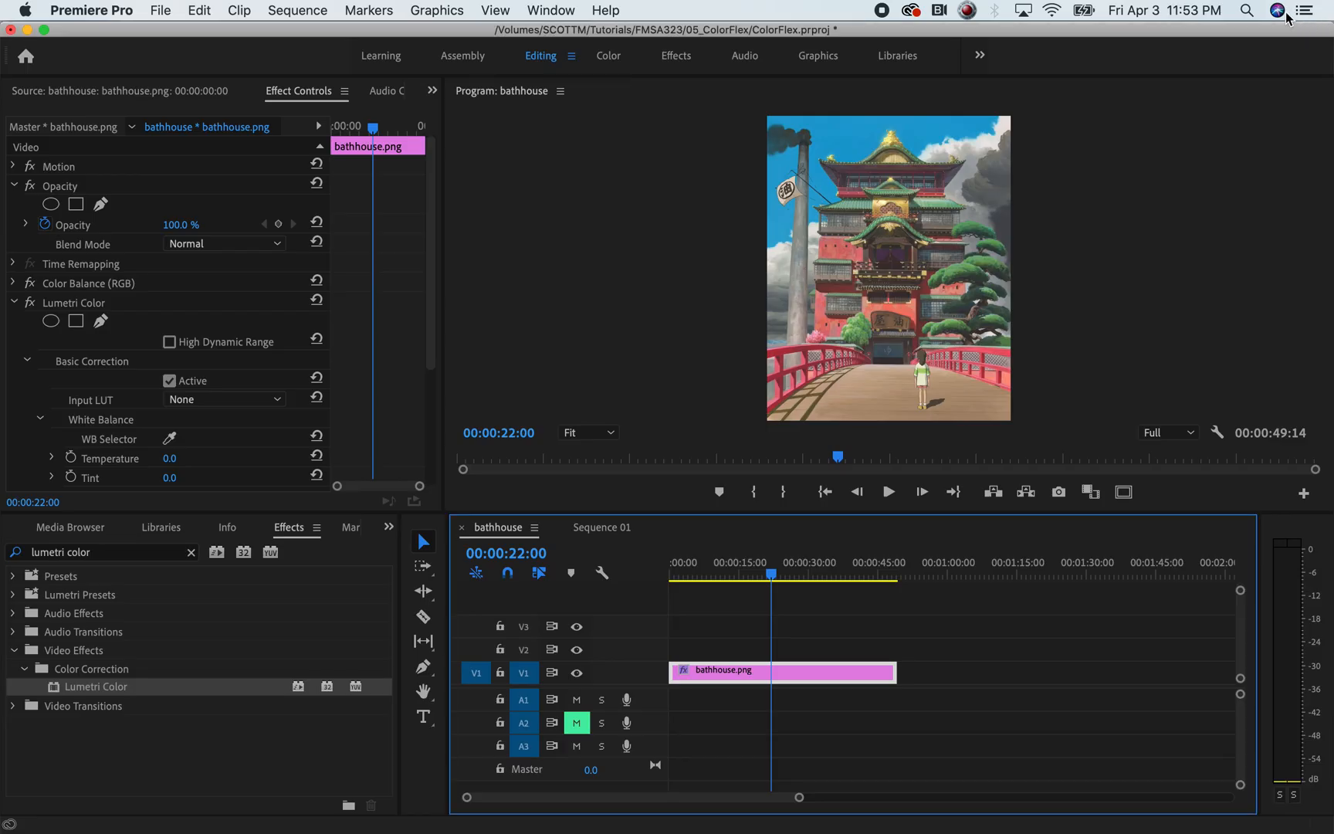
left_click(591, 534)
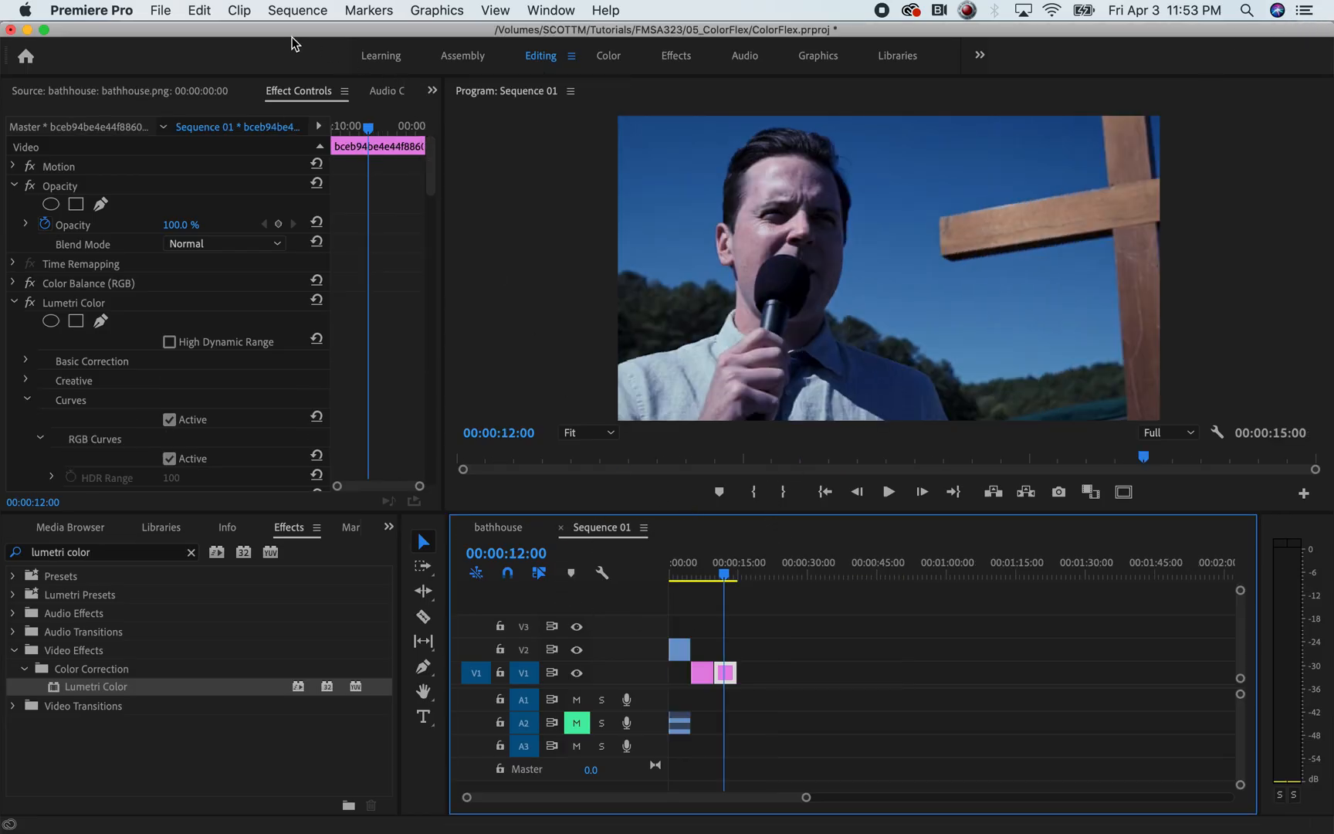
left_click(160, 10)
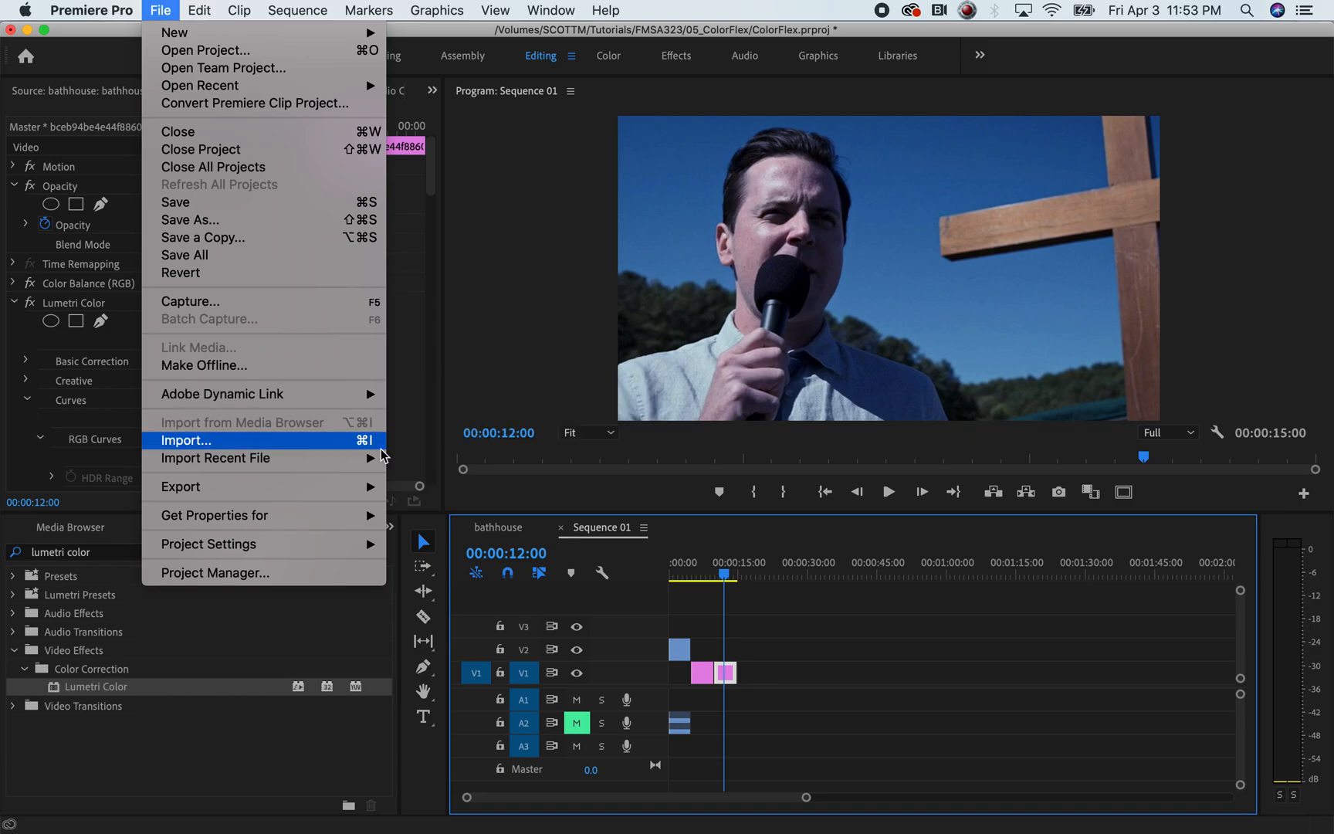
mouse_move(359, 488)
left_click(498, 494)
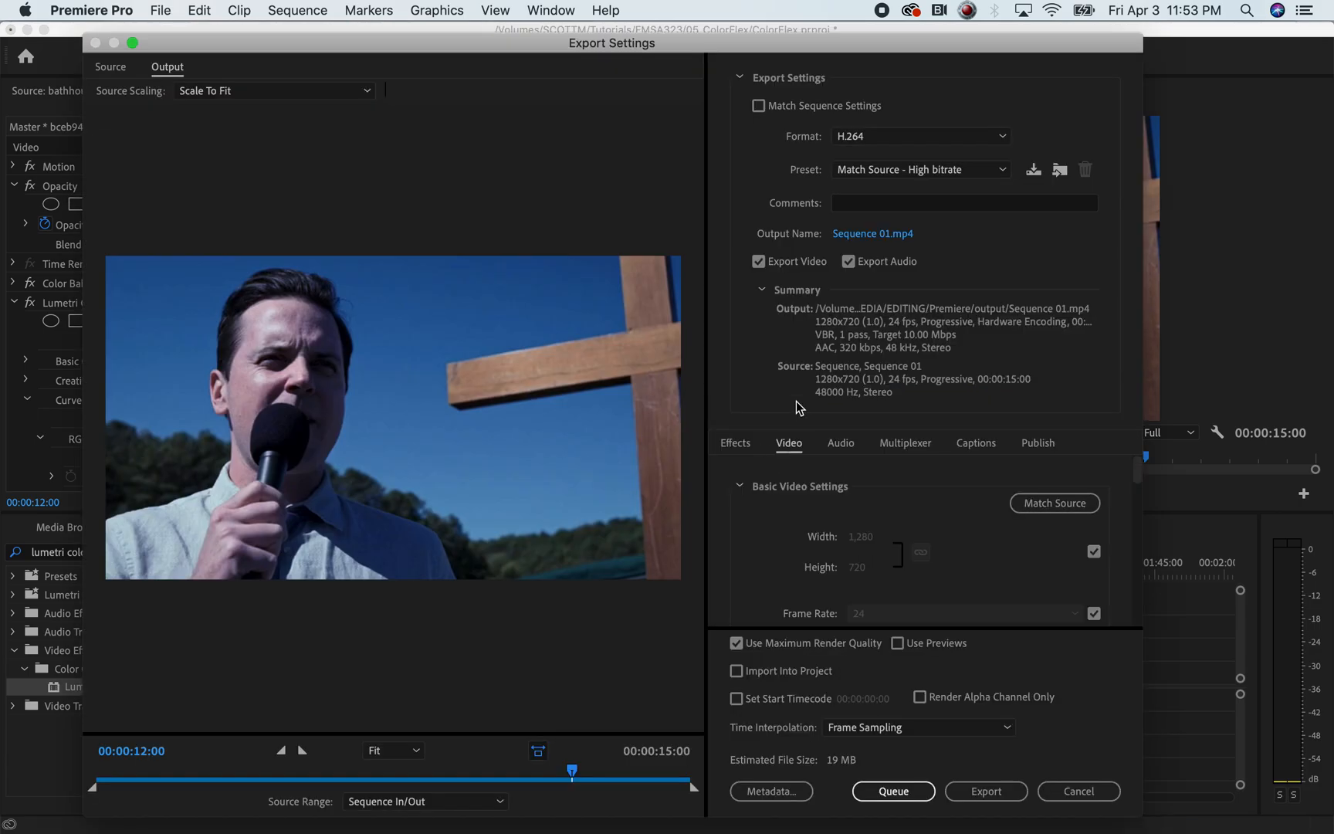
Apply the YouTube 1080p Full HD preset to the H.264 export
left_click(994, 174)
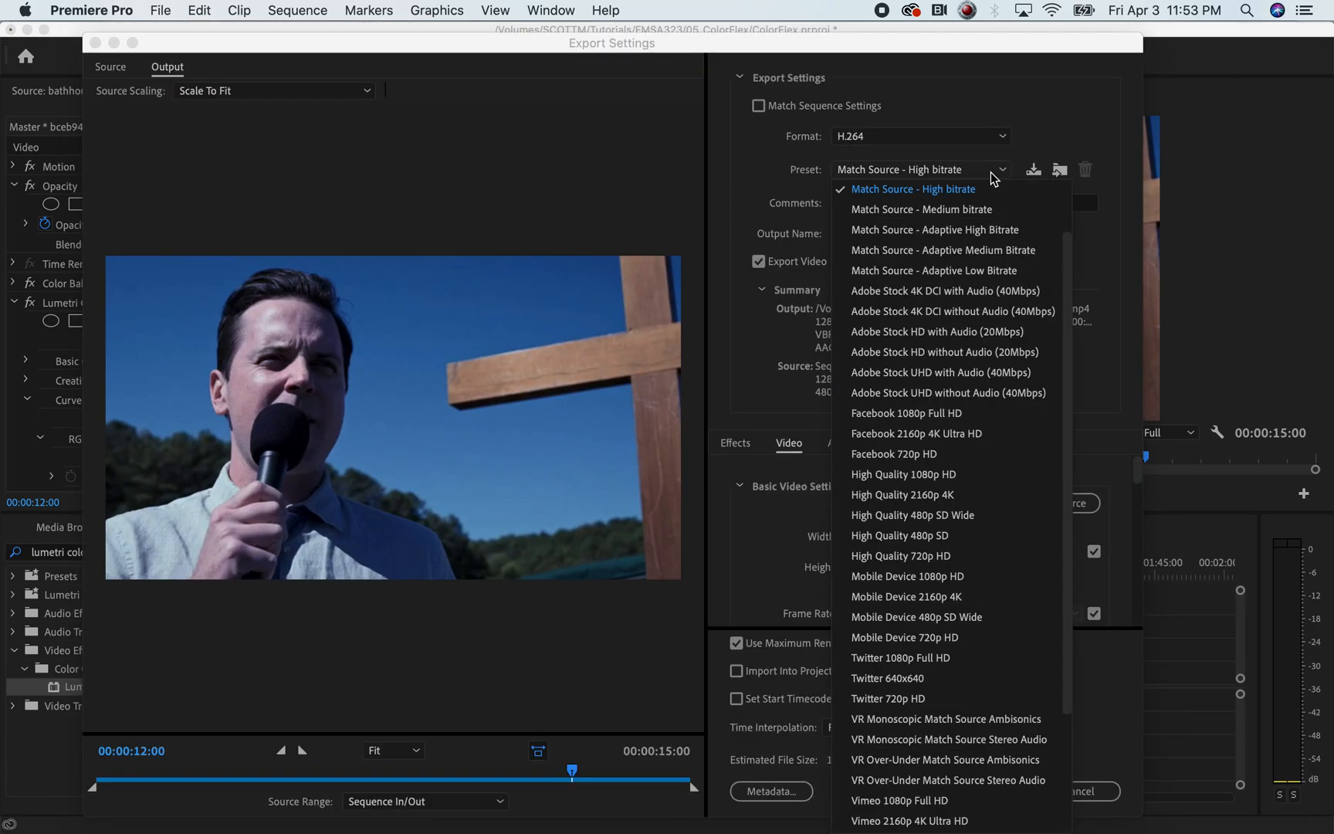
scroll(979, 633, "down", 4)
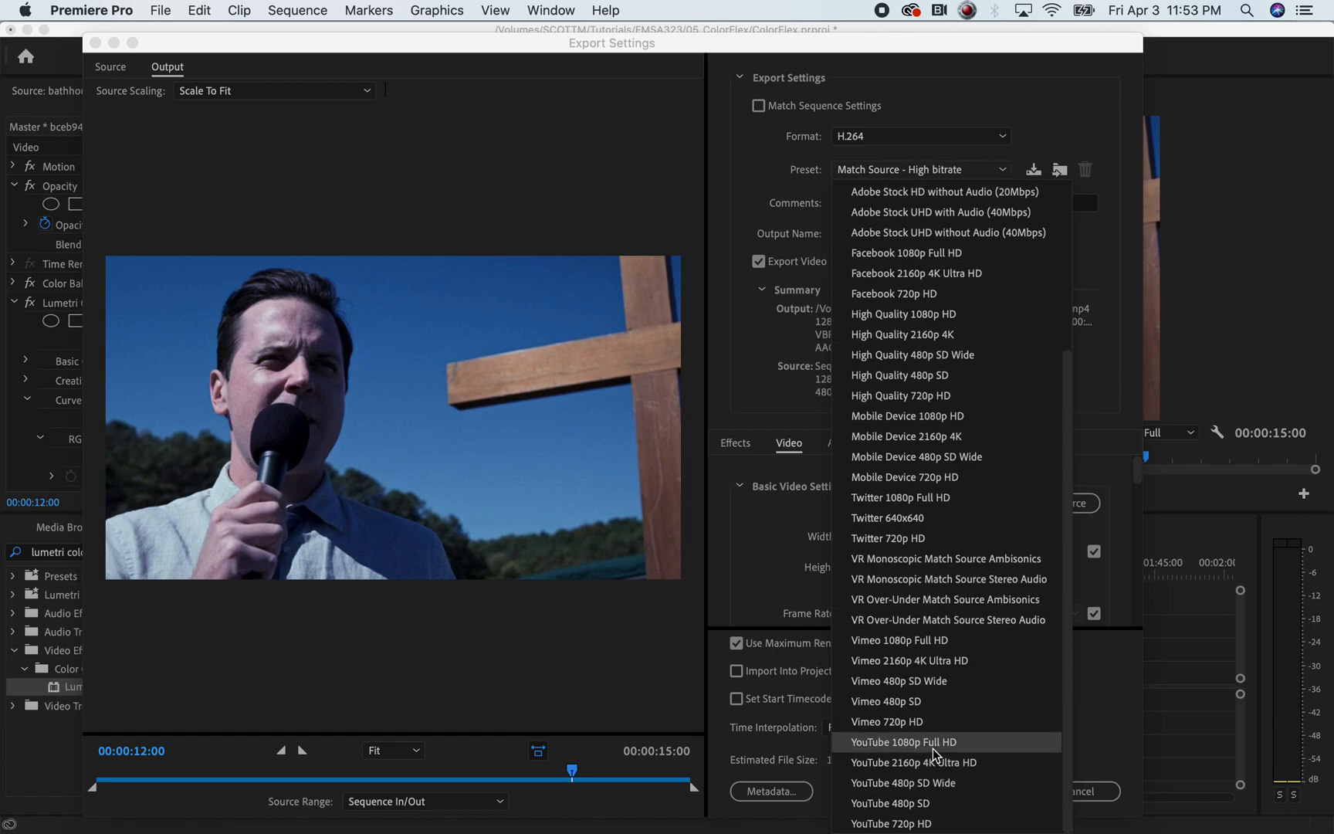
left_click(911, 742)
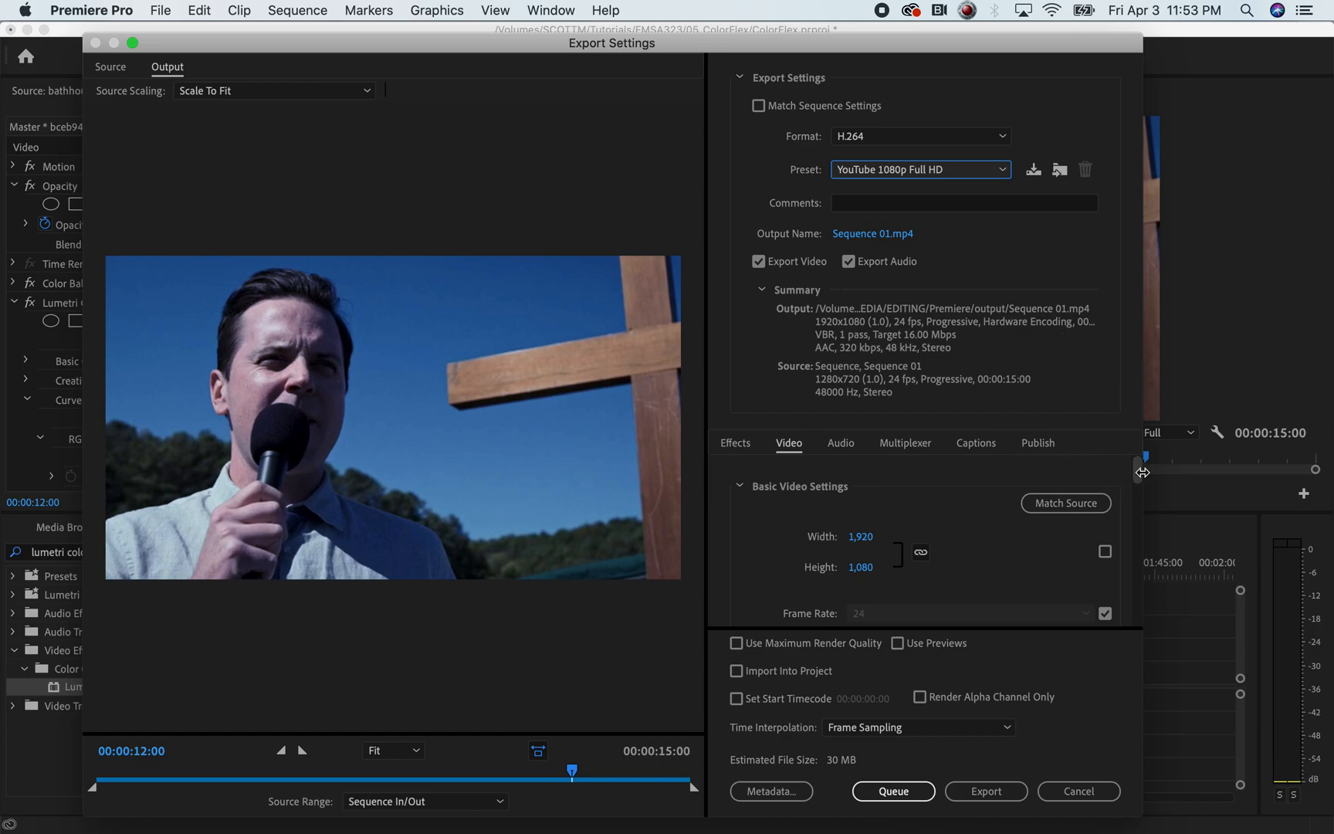
Enable Render at Maximum Depth and Use Maximum Render Quality for the export
left_click_drag(1140, 477, 1136, 511)
left_click(745, 502)
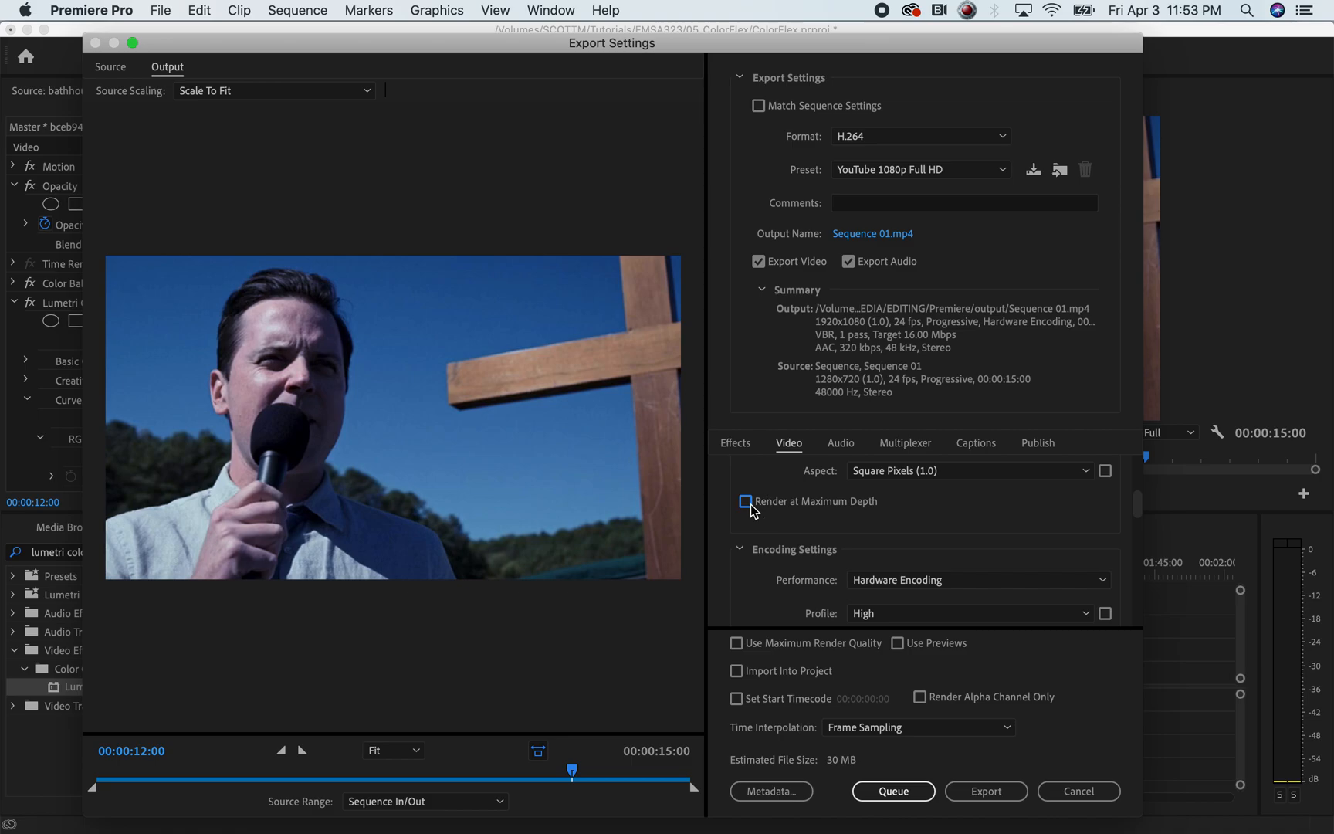
left_click(735, 643)
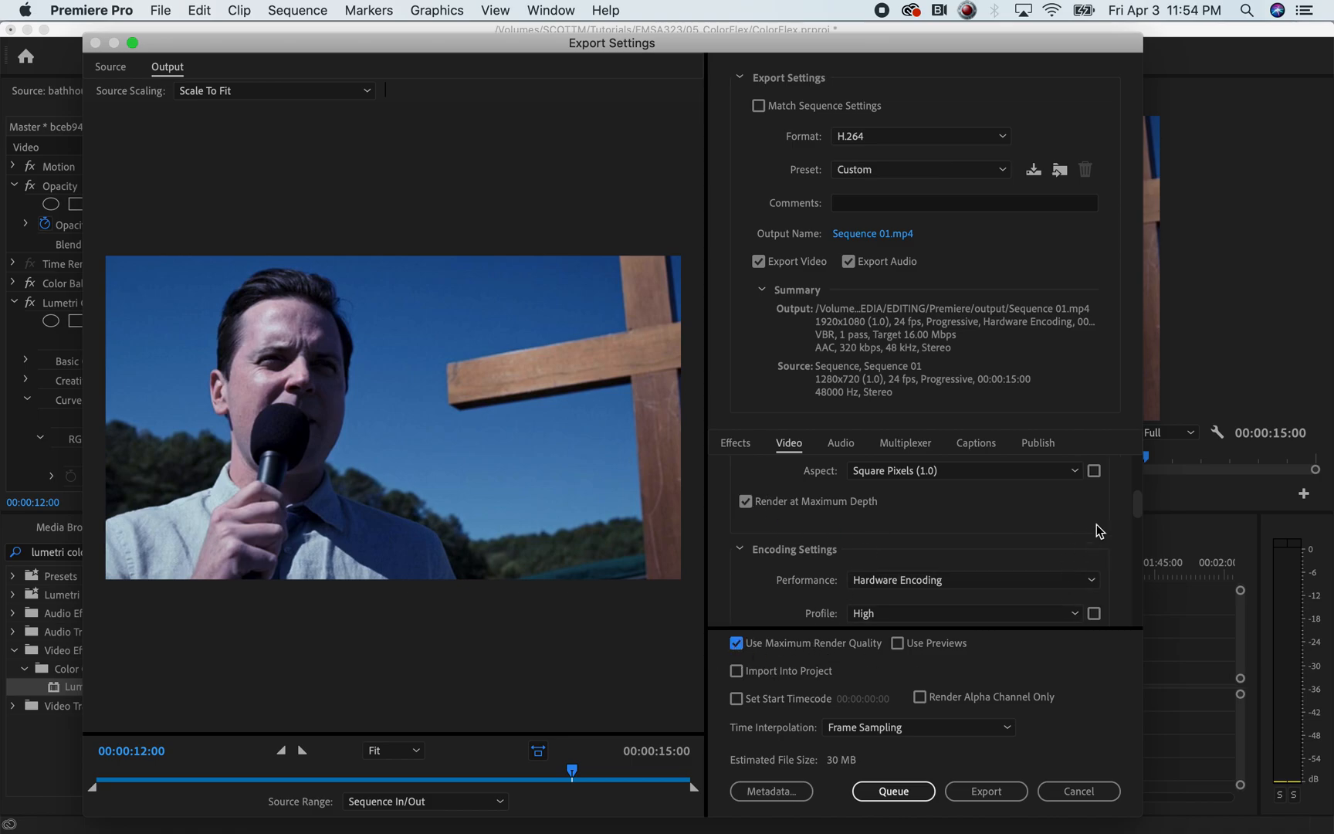
left_click_drag(1137, 517, 1135, 488)
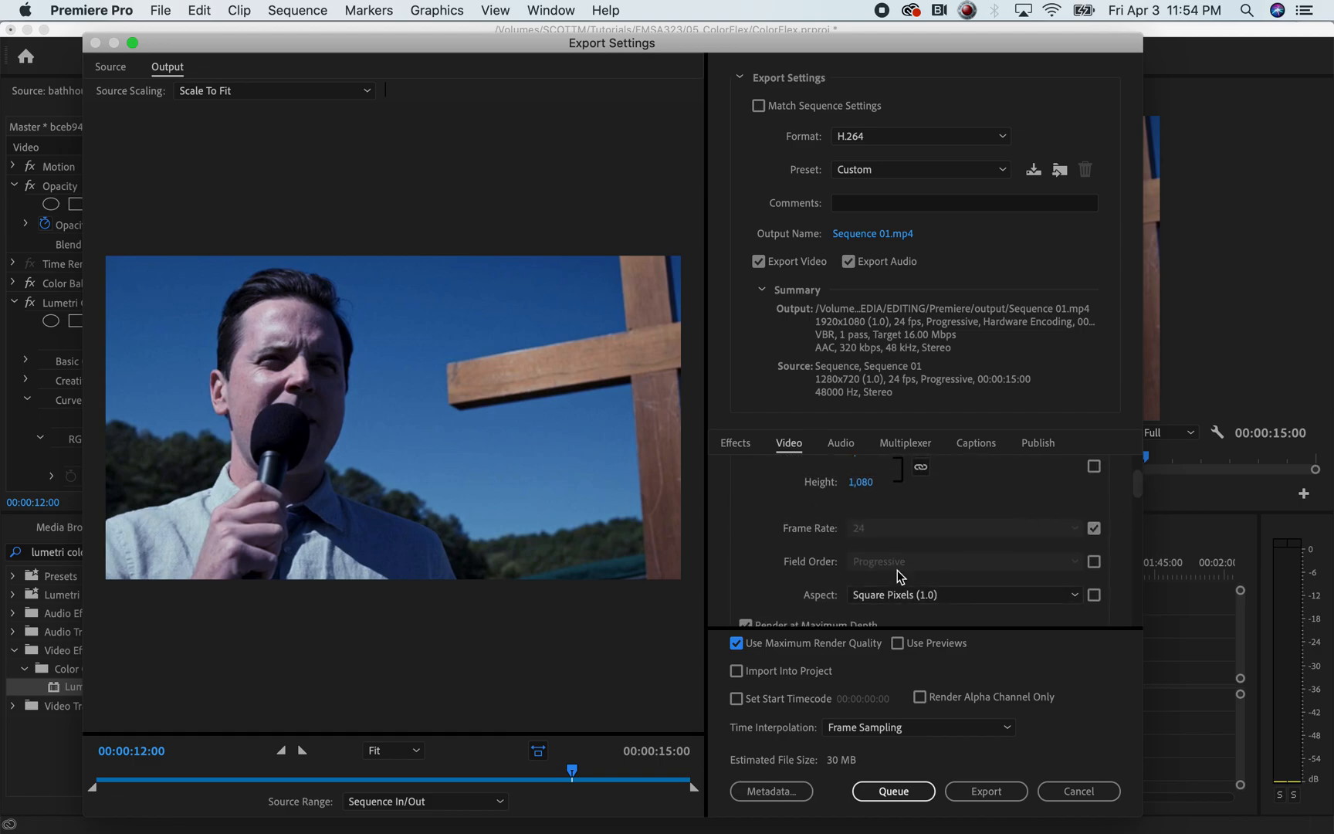
Find the export's video bitrate settings and check them against YouTube's recommended SDR and HDR upload bitrates in Chrome
left_click_drag(1135, 488, 1112, 596)
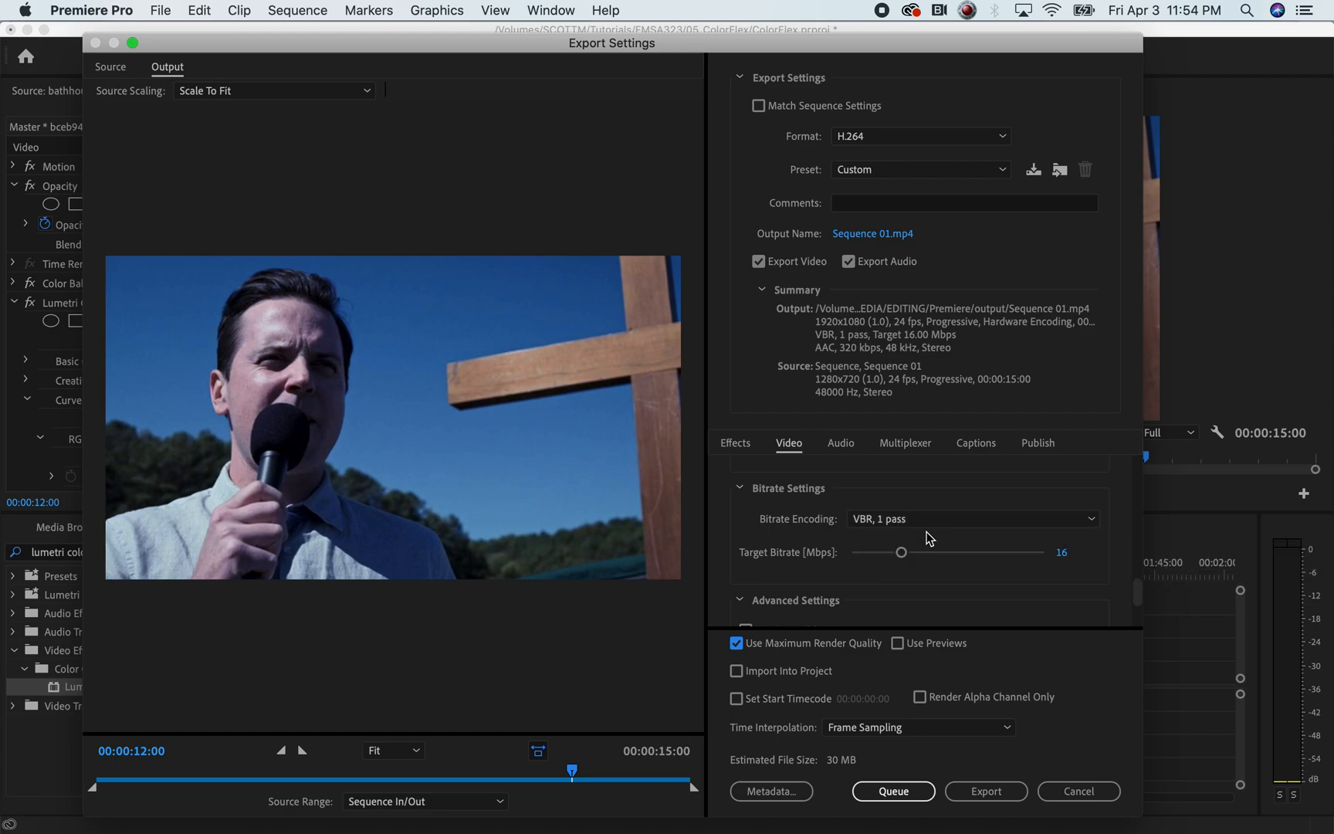
key("super+Tab")
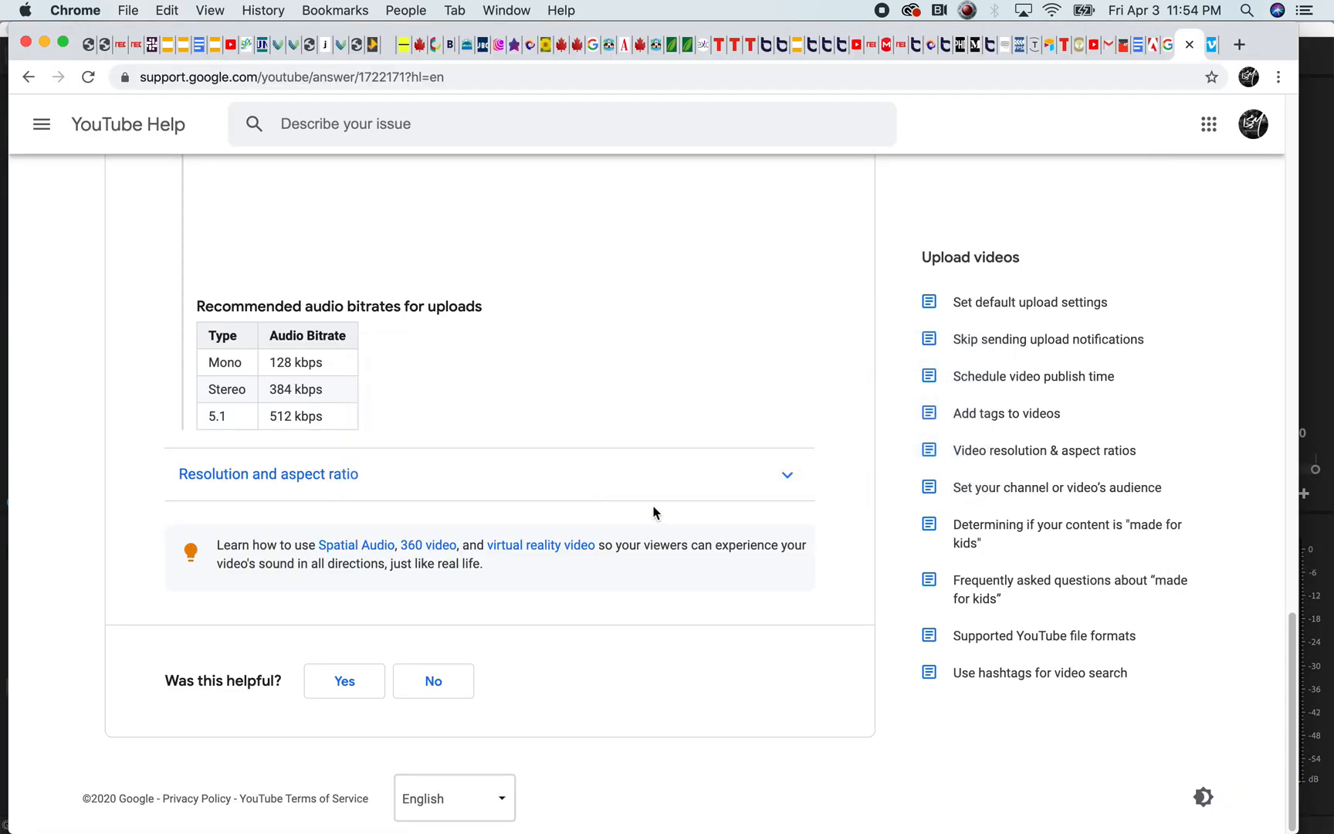
scroll(518, 479, "up", 10)
scroll(297, 506, "down", 1)
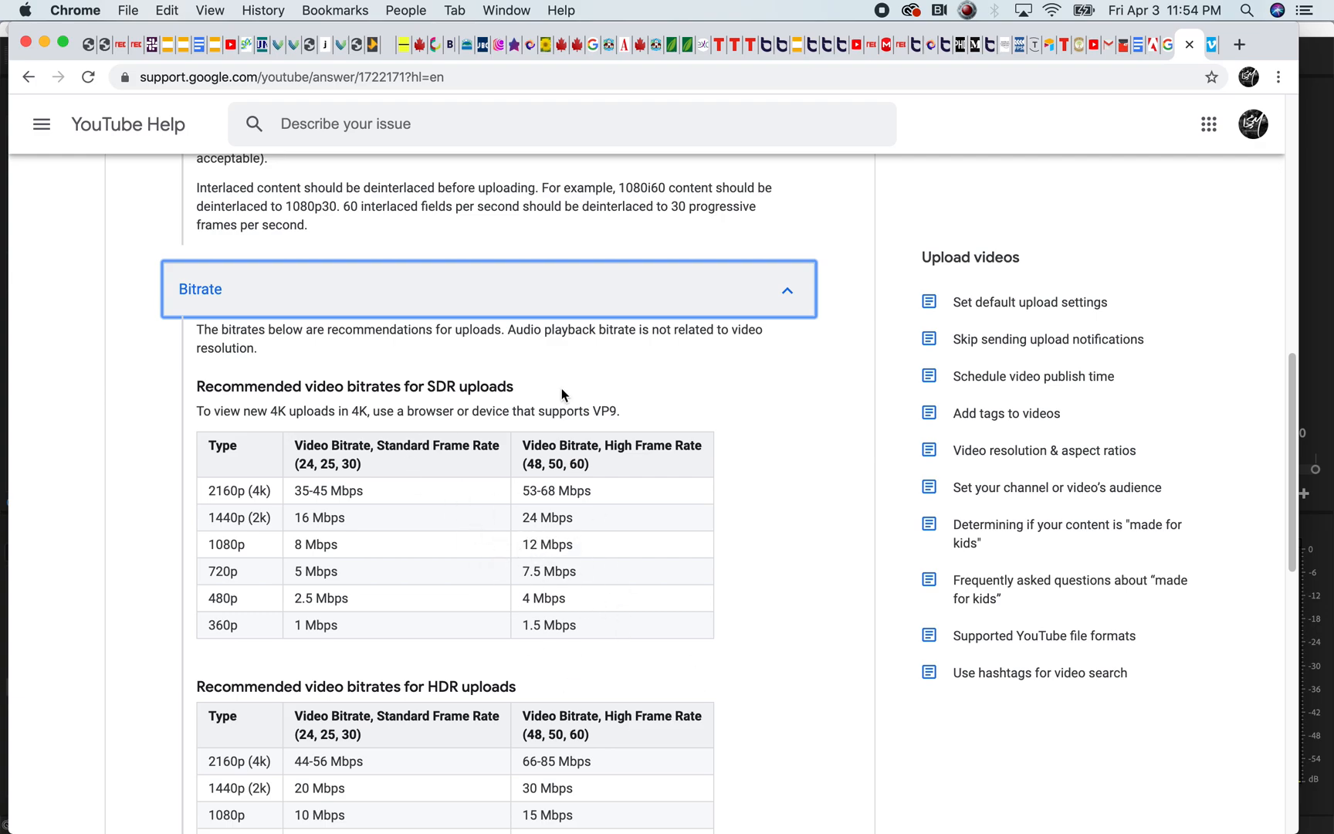
scroll(576, 545, "down", 1)
scroll(553, 504, "up", 1)
scroll(554, 504, "down", 5)
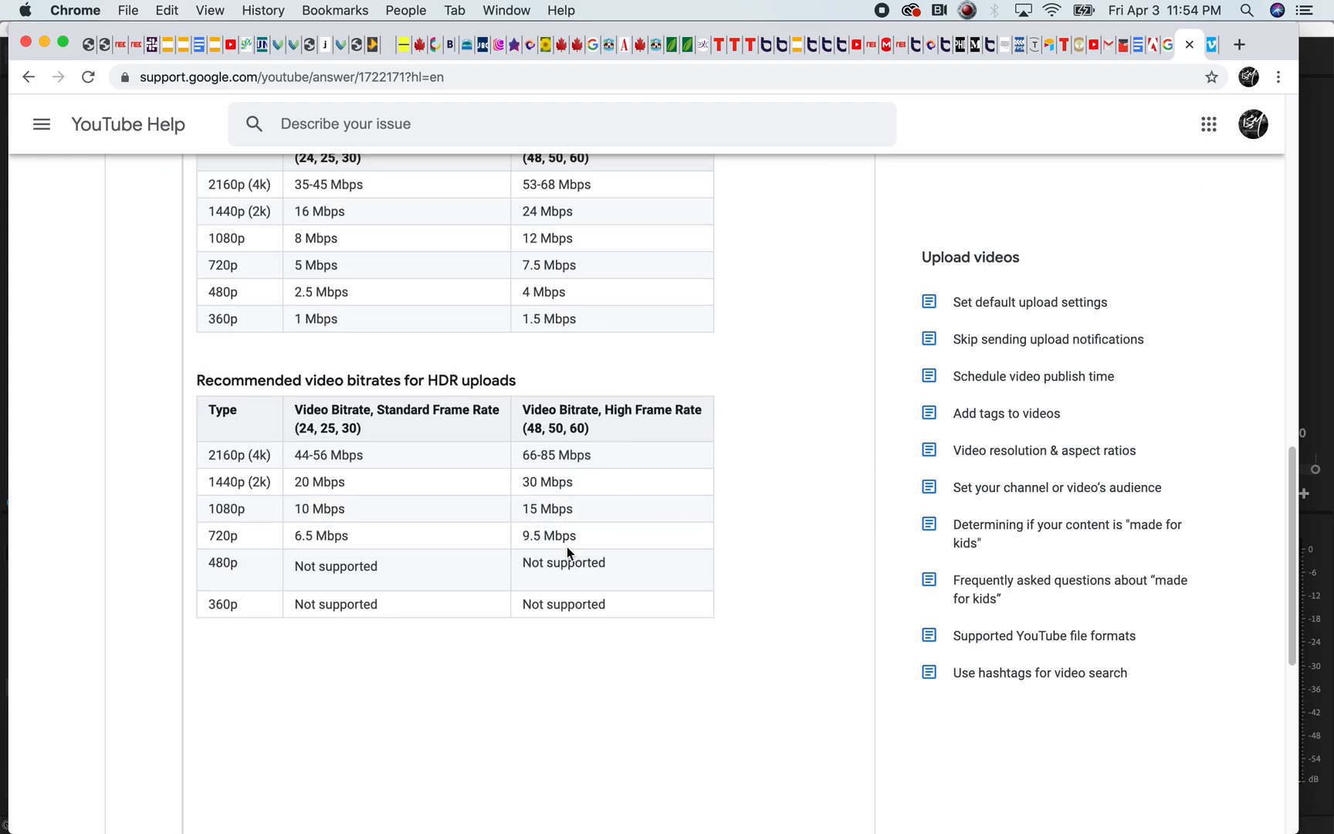
Switch back to Premiere Pro, set the bitrate encoding to VBR, 2 pass, and set the maximum bitrate to 20 Mbps
key("super+Tab")
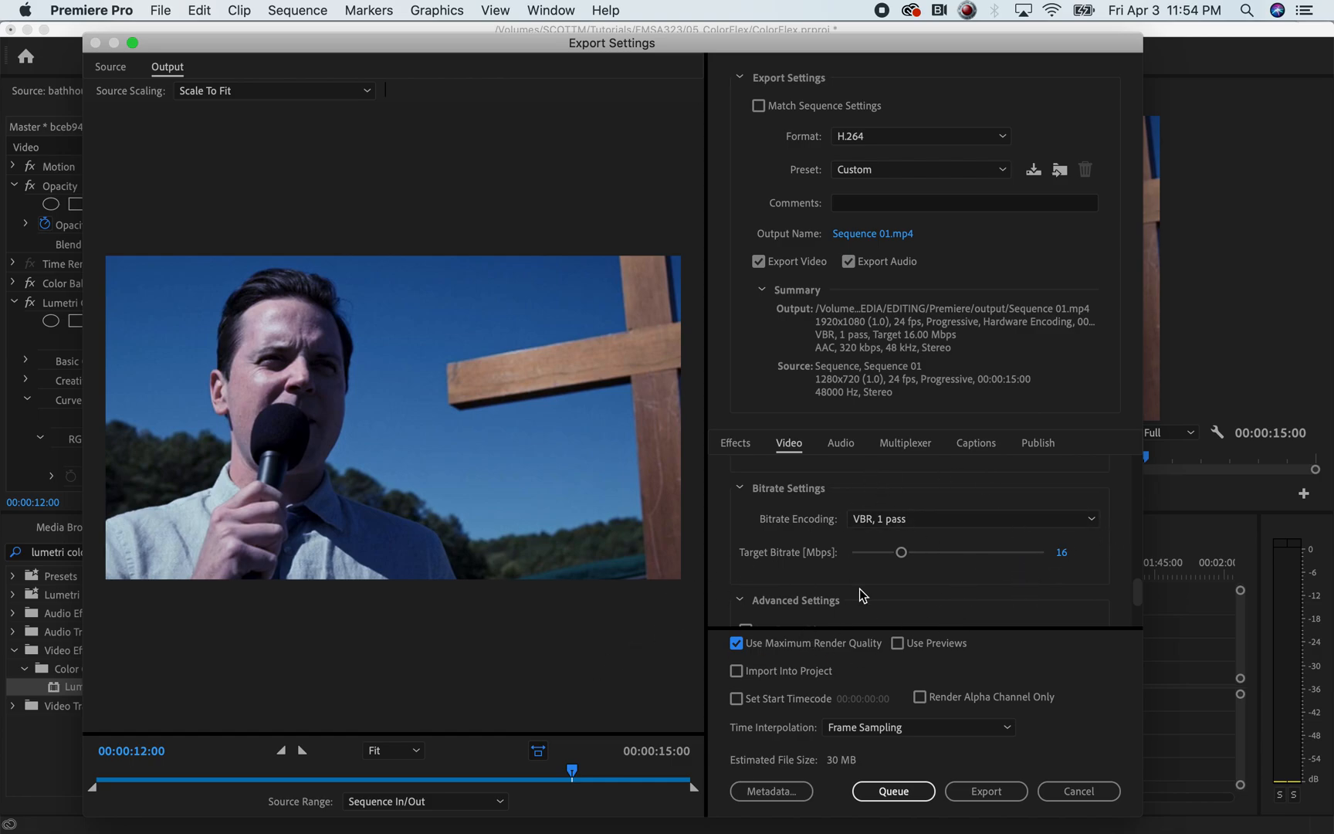
left_click(1089, 519)
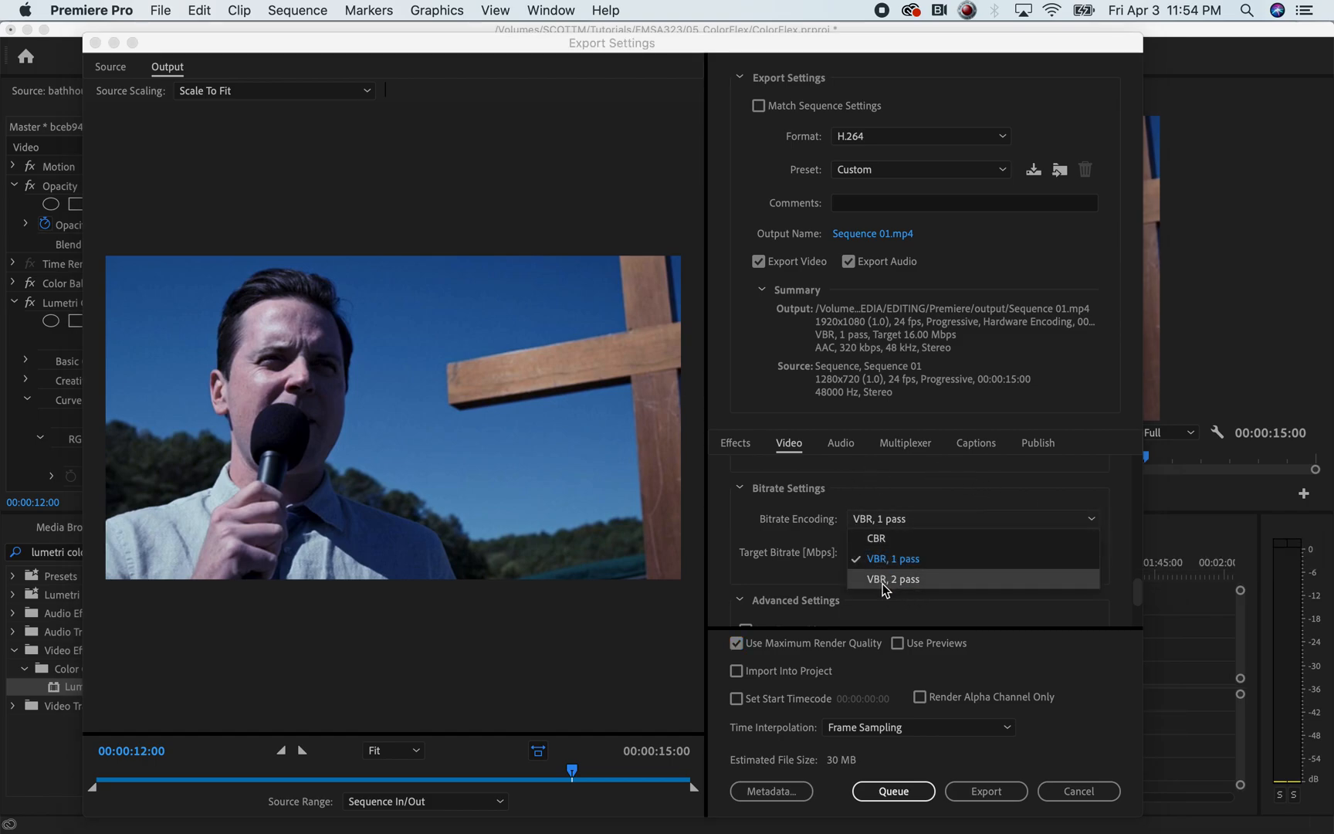
left_click(924, 579)
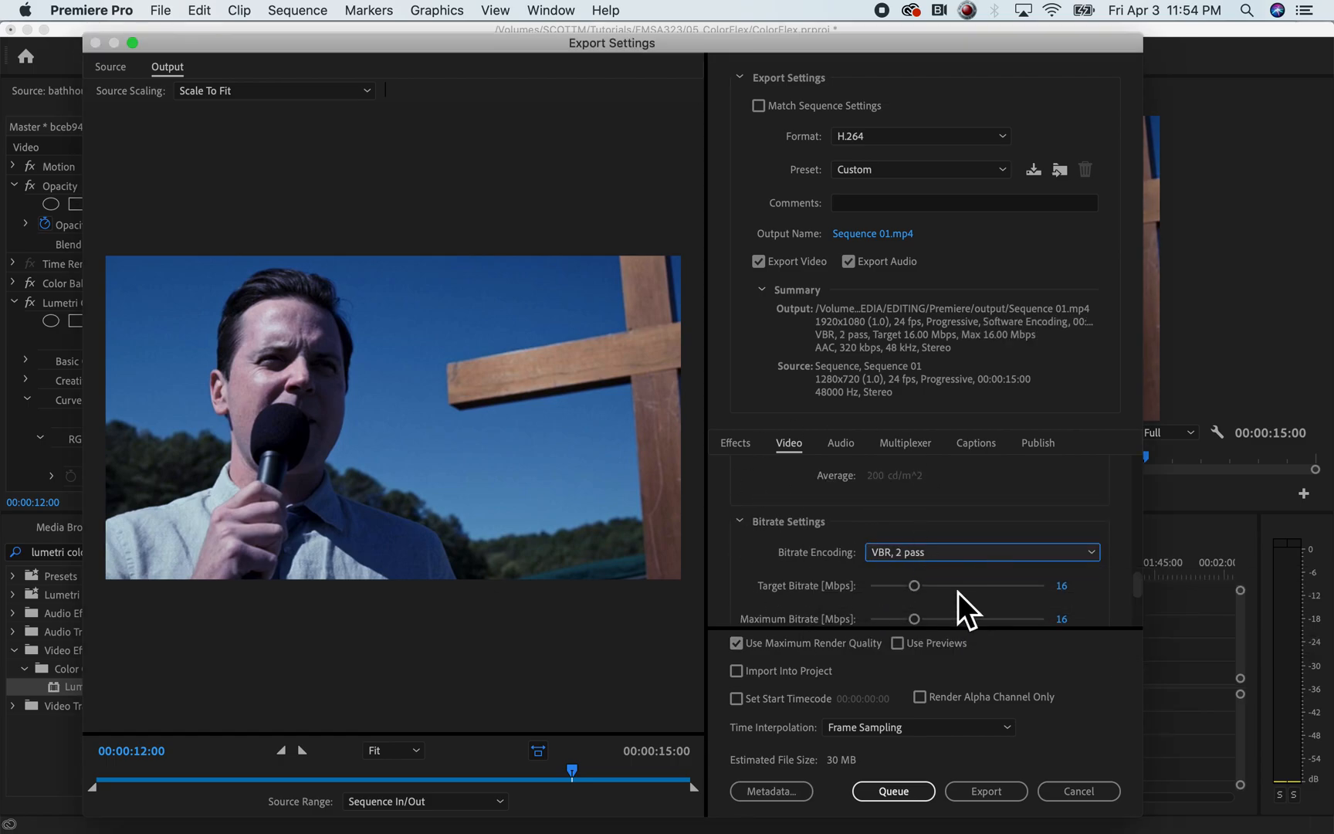
left_click_drag(1137, 592, 1135, 598)
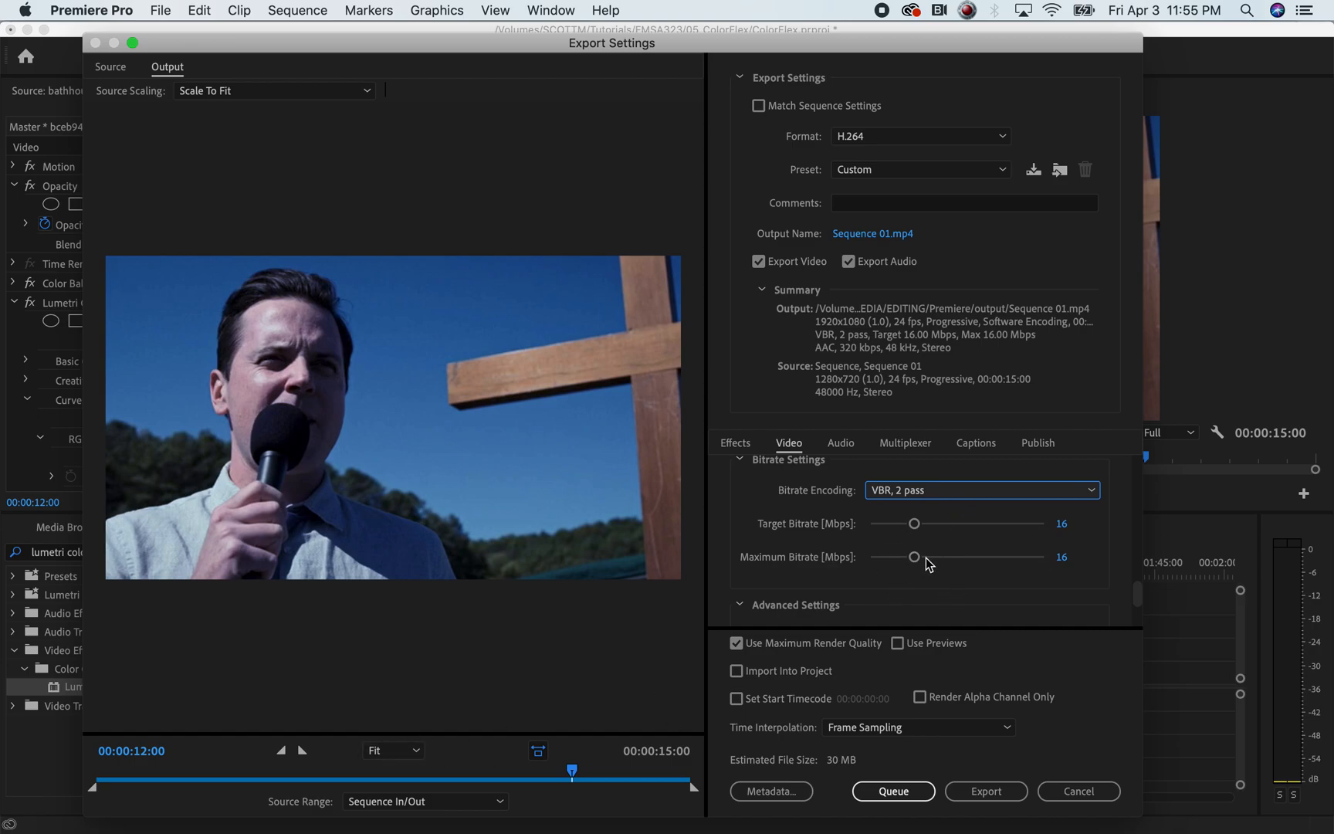
left_click(1062, 557)
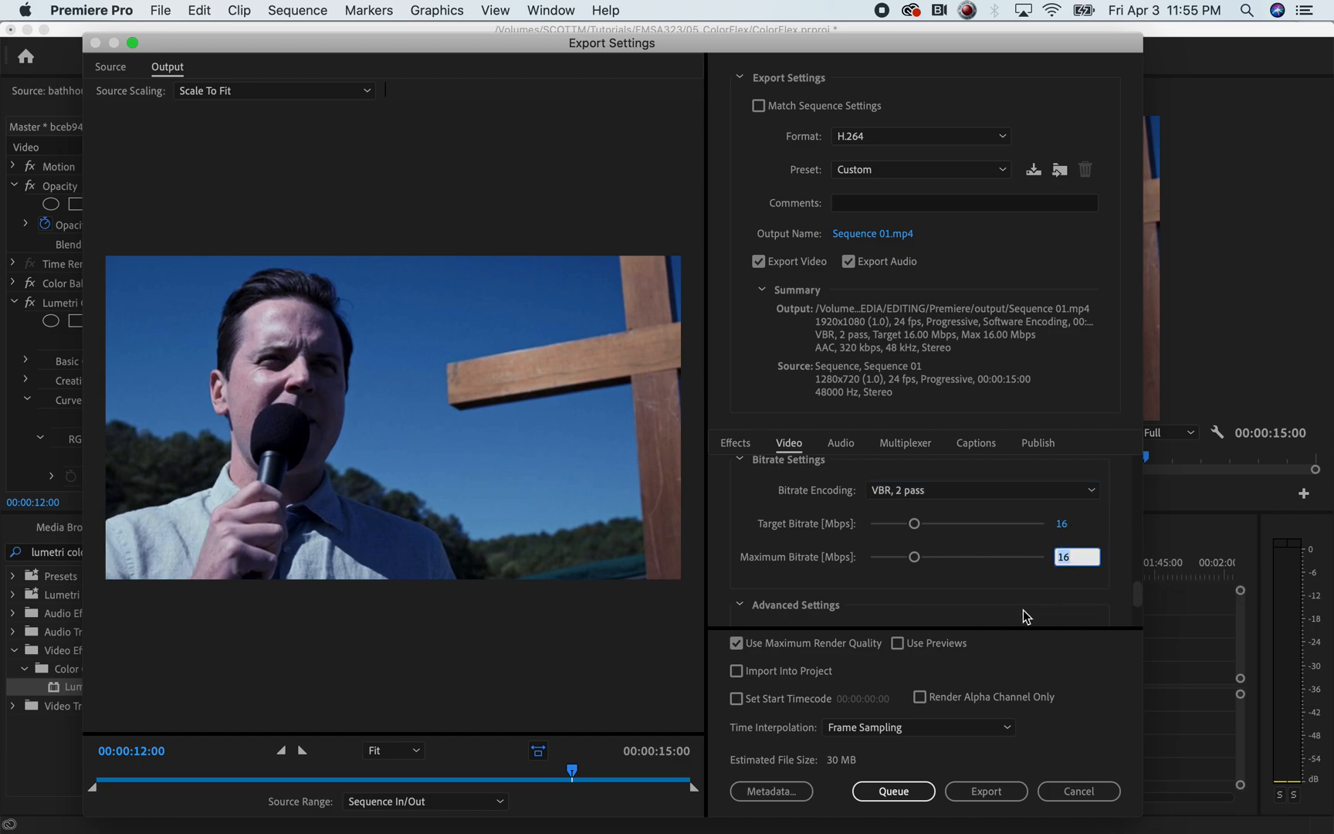
type("20")
key("Return")
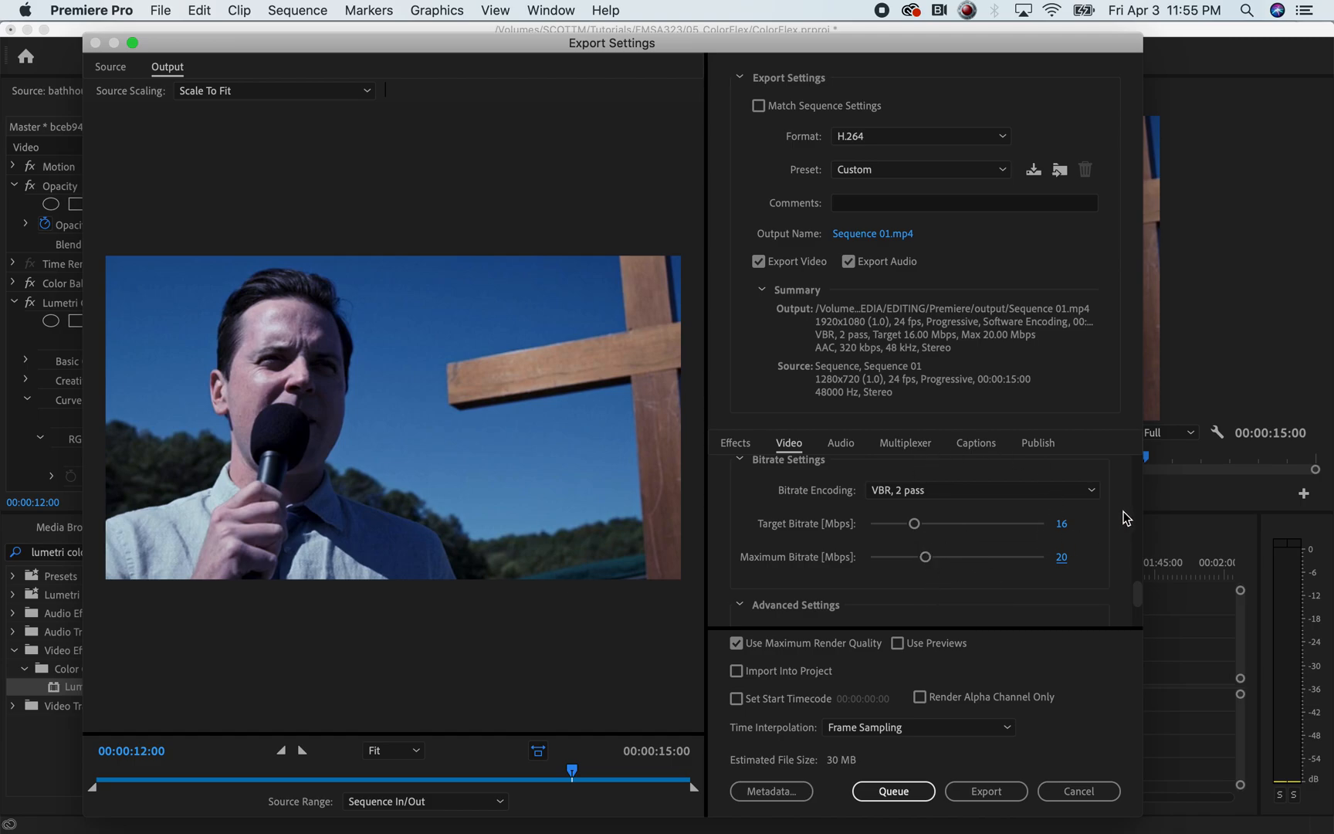
Change the bitrate encoding to CBR and raise the target bitrate to about 27.36 Mbps
scroll(1135, 590, "down", 2)
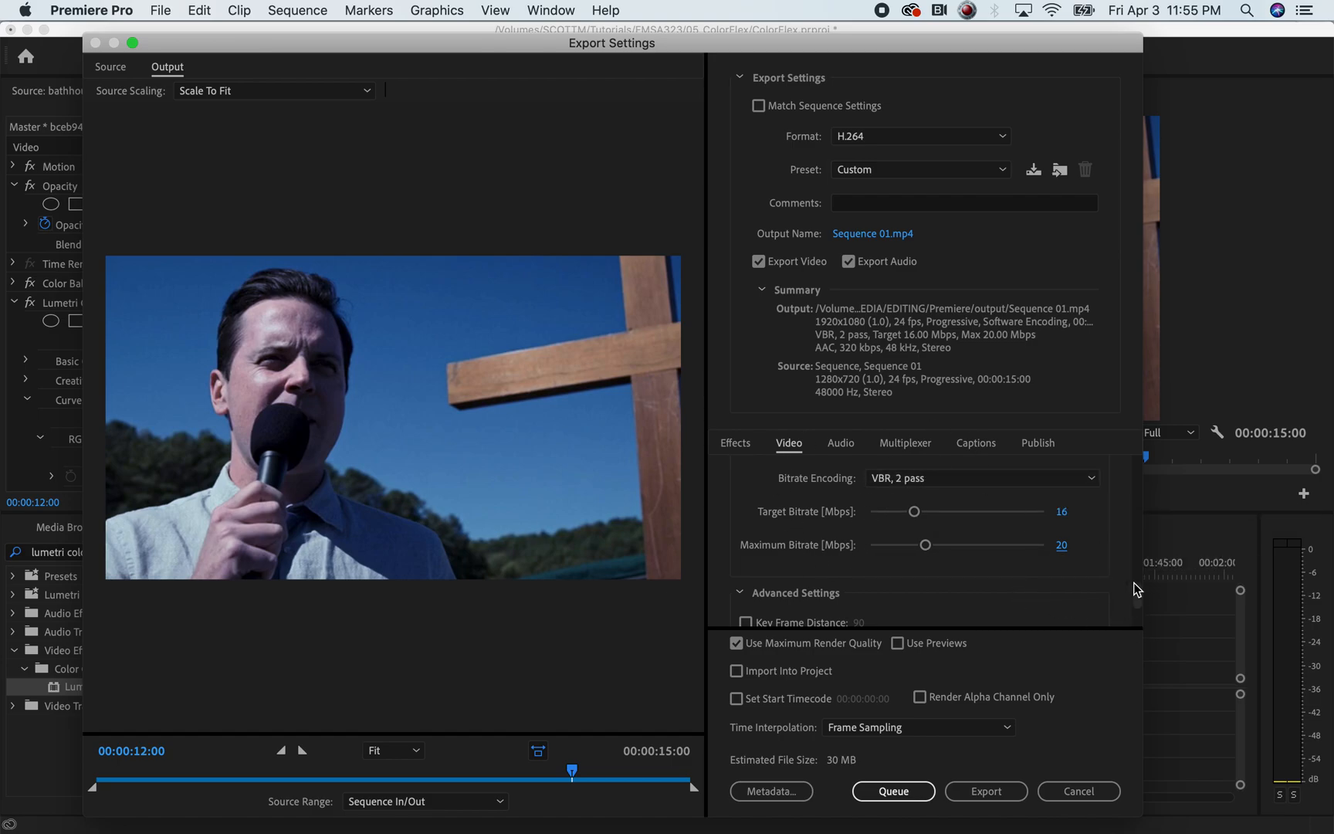
mouse_move(1132, 591)
left_mouse_down()
mouse_move(1132, 616)
mouse_move(1135, 590)
left_mouse_up()
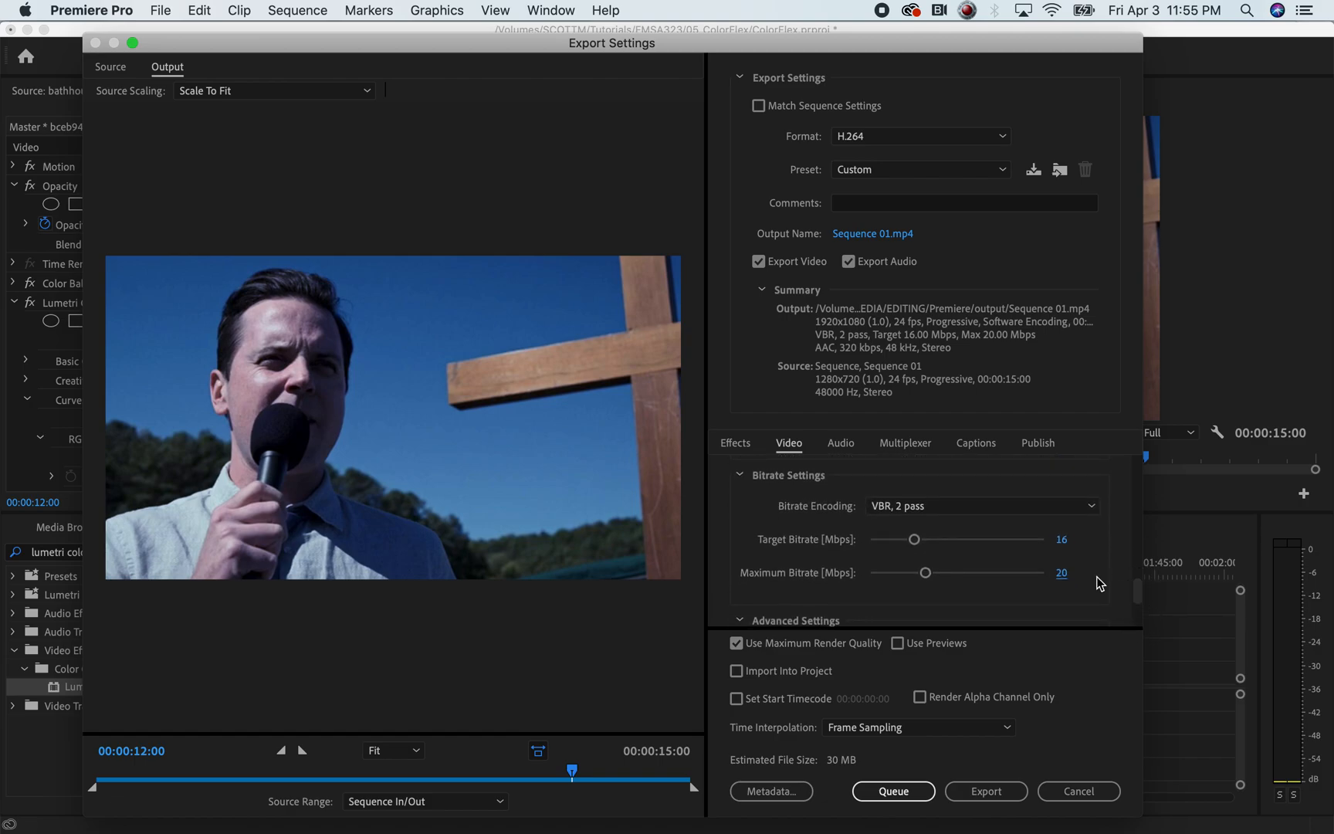
left_click(919, 511)
left_click(912, 528)
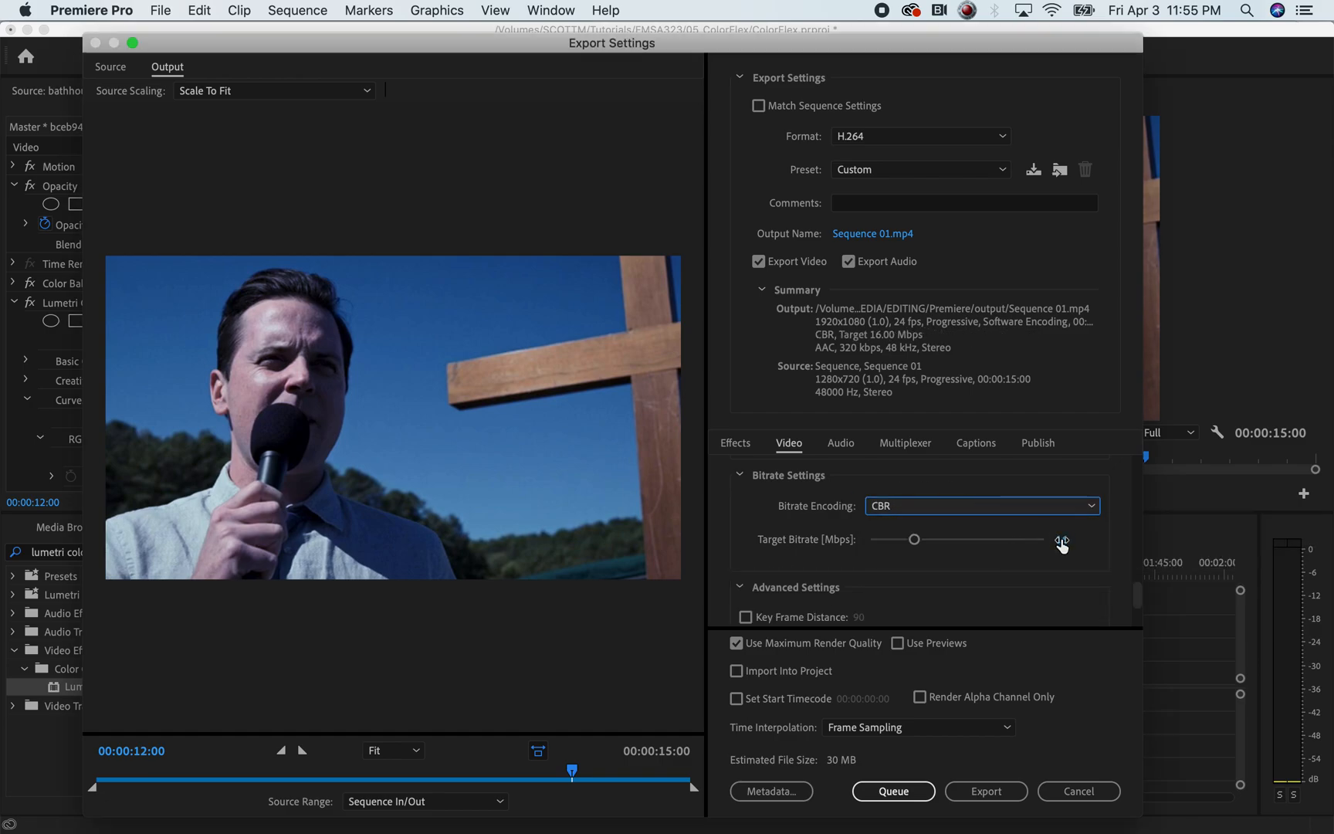
left_click(1090, 510)
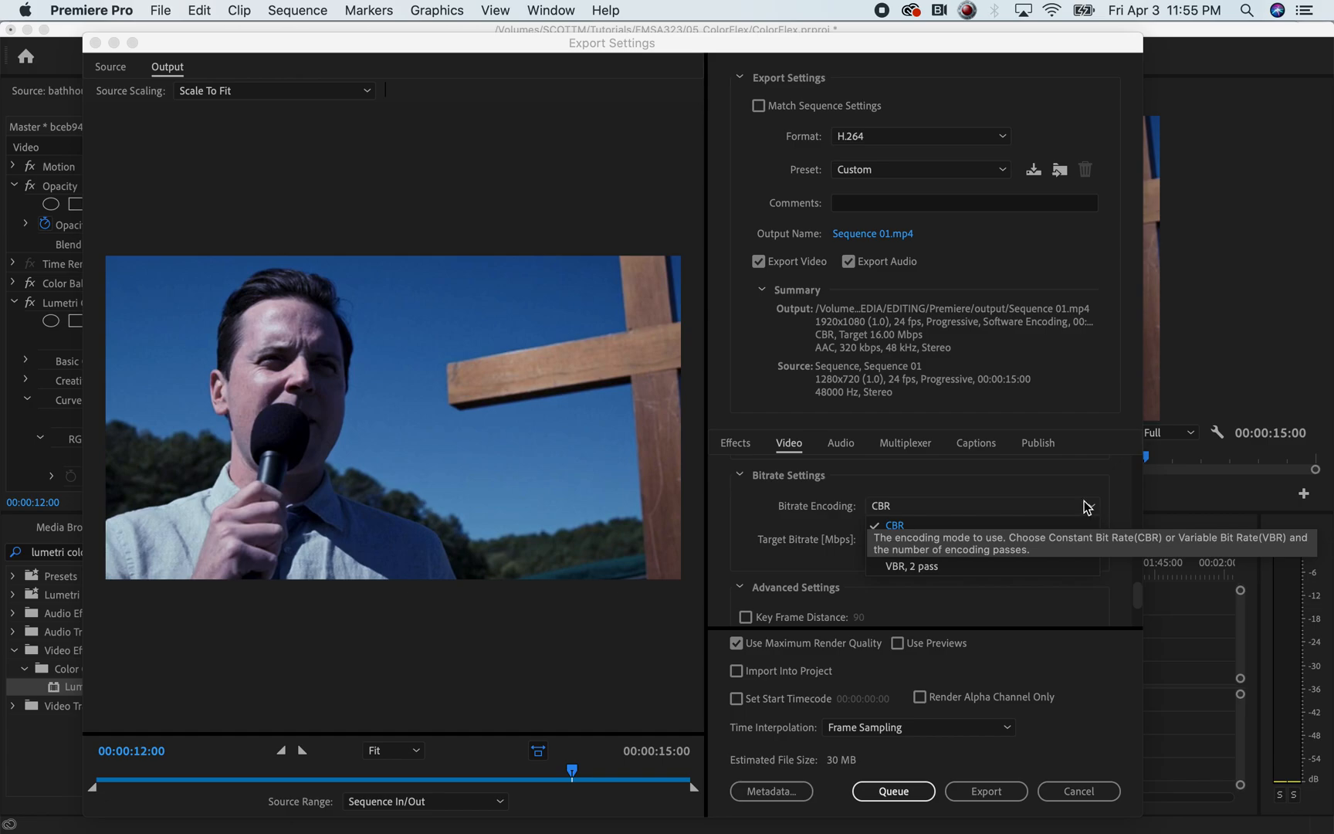
left_click(985, 511)
mouse_move(935, 546)
left_mouse_down()
mouse_move(989, 550)
mouse_move(956, 541)
left_mouse_up()
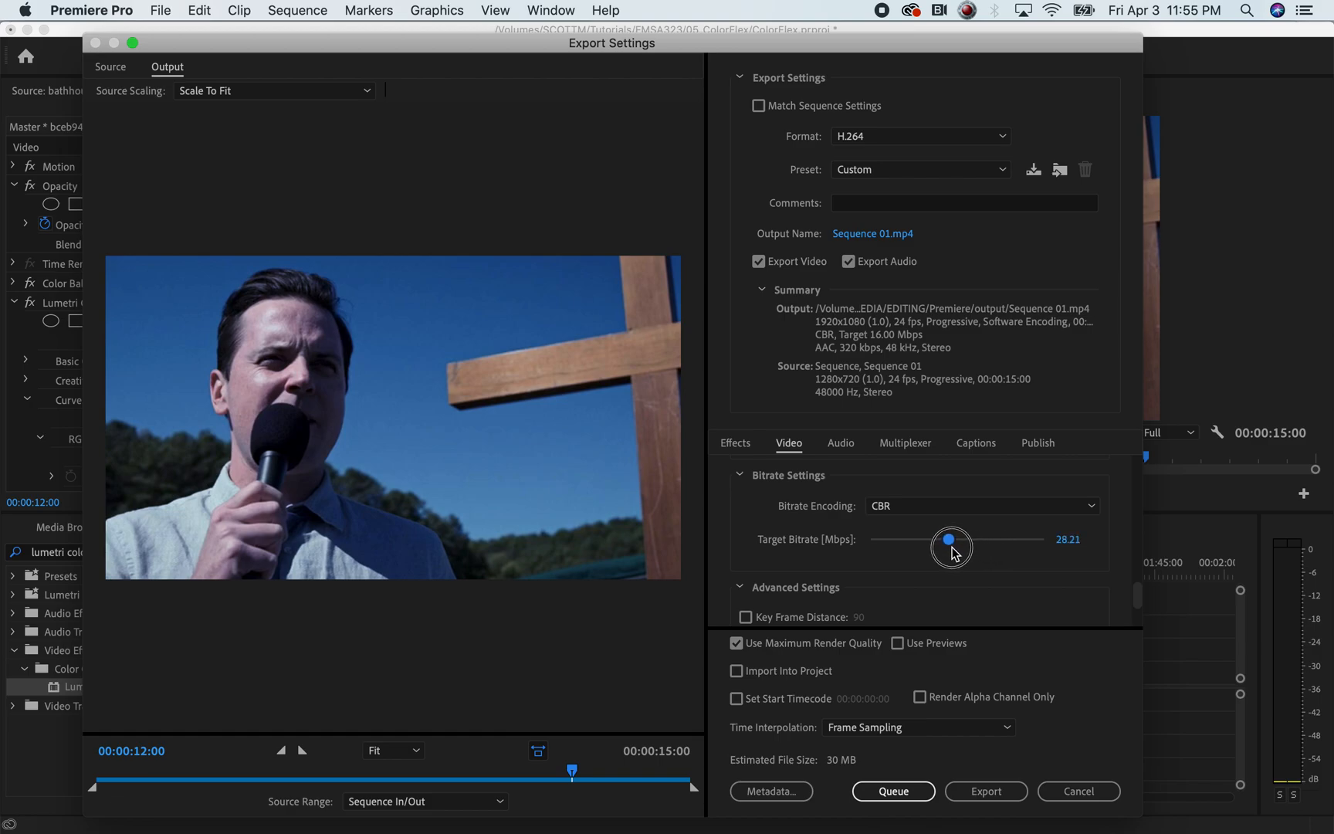
Try VBR, 1 pass encoding with a target bitrate of about 27.69 Mbps, and return the encoding to CBR
left_click(974, 506)
left_click(992, 545)
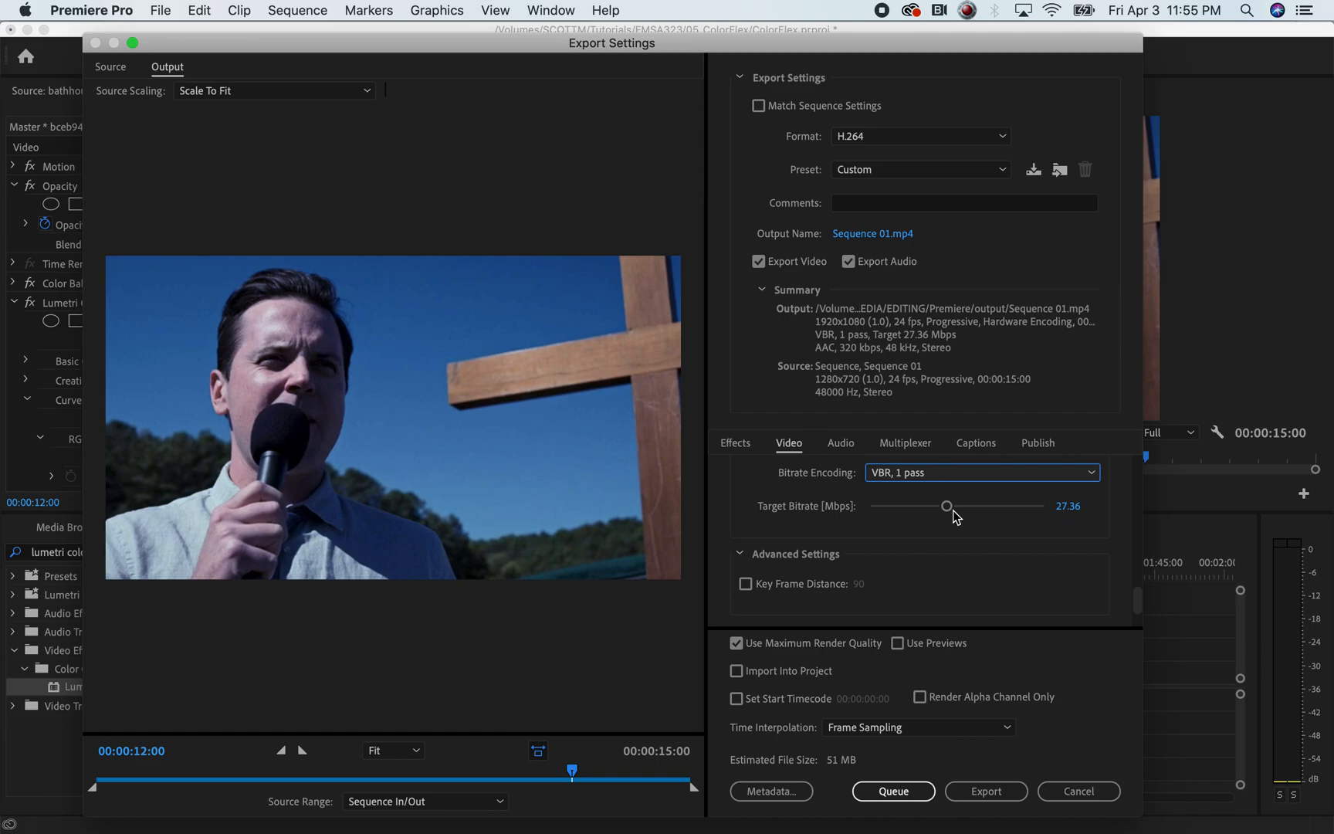
left_click(948, 506)
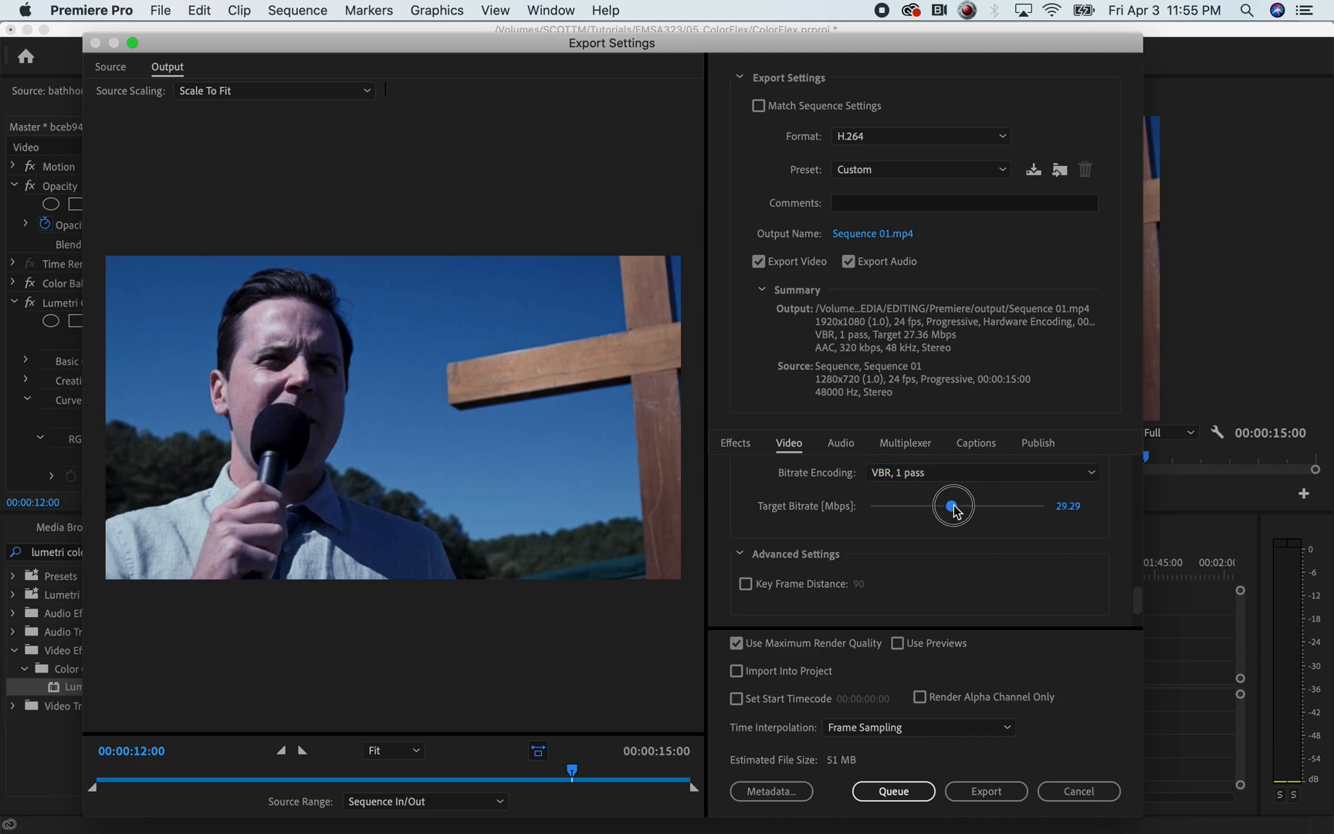
left_click(1057, 475)
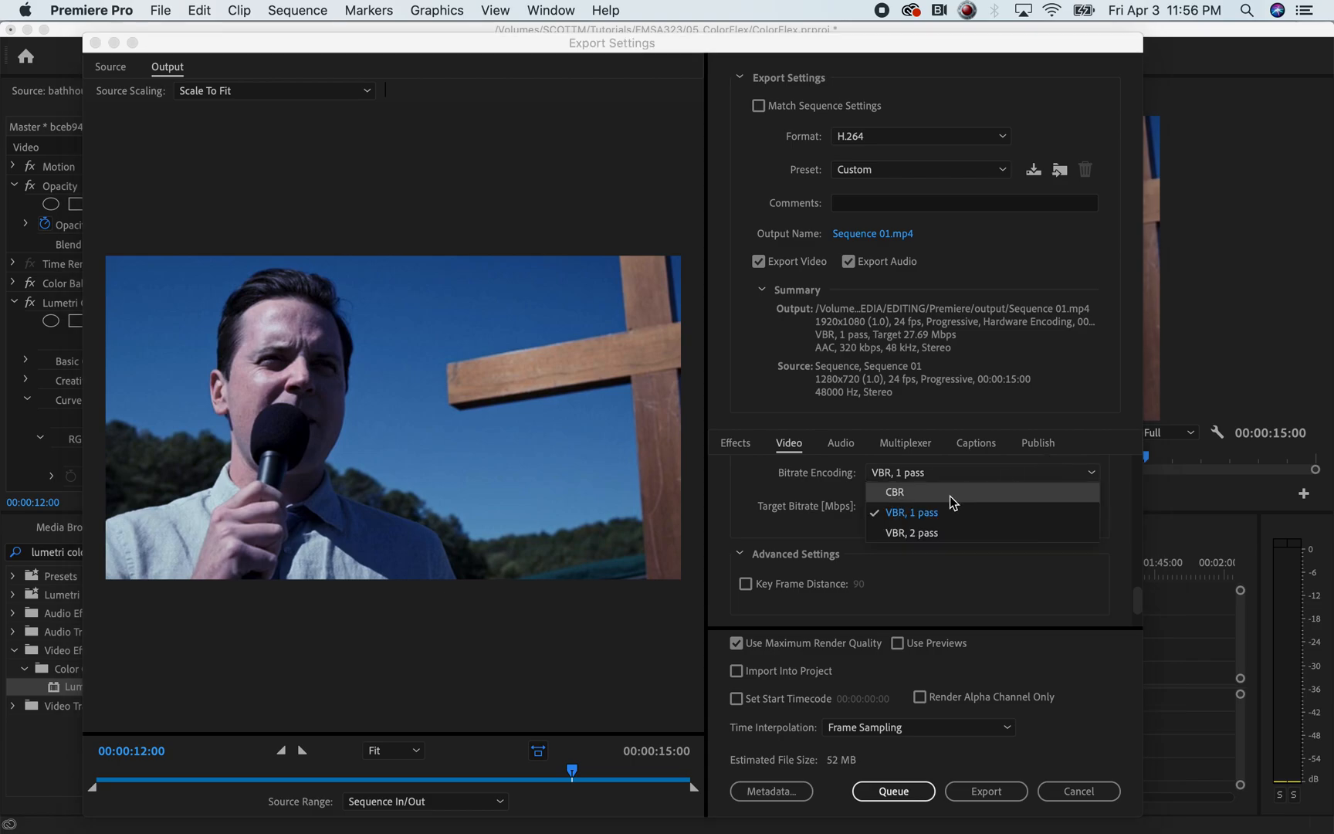
left_click(906, 497)
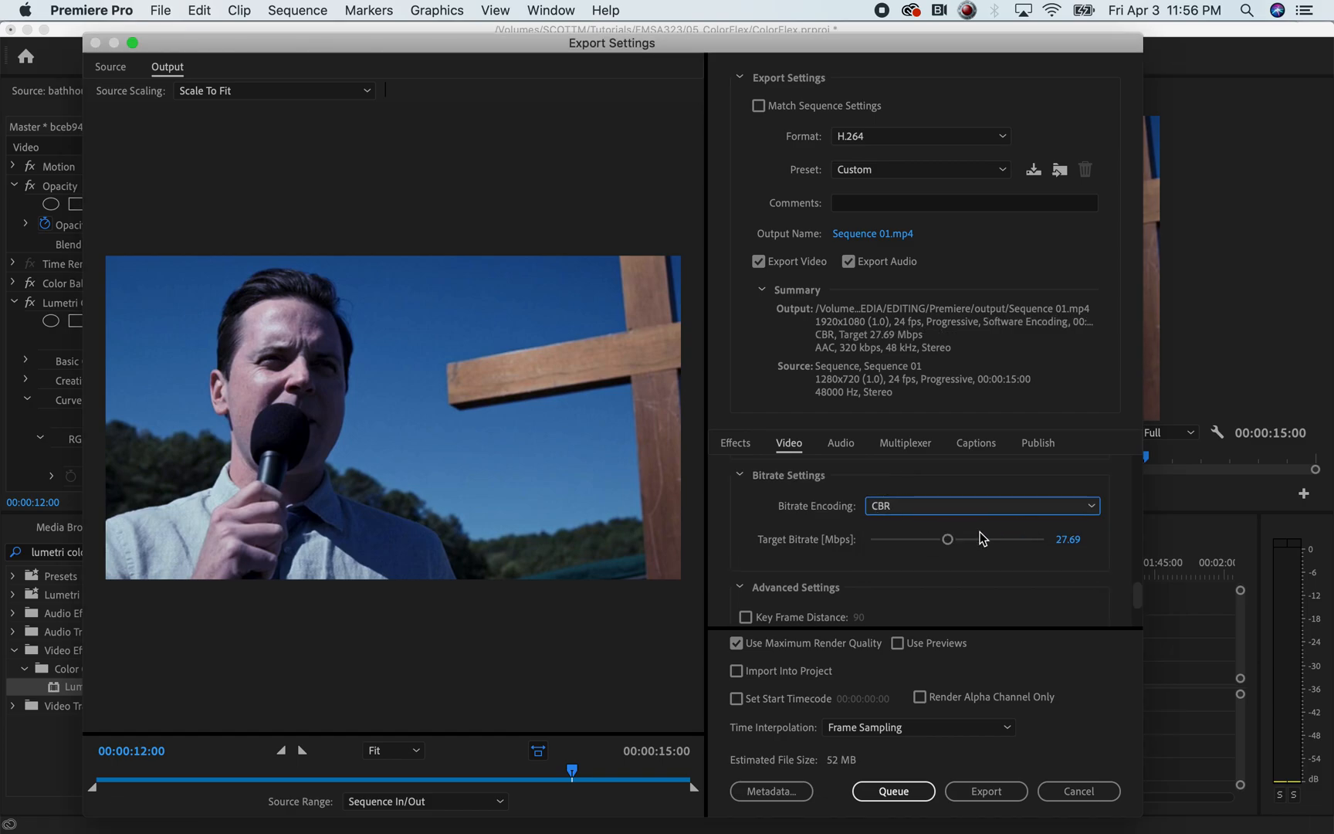
Set the encoding to VBR, 2 pass with a target bitrate of about 19.01 Mbps and a maximum of about 30.38 Mbps
left_click(1079, 514)
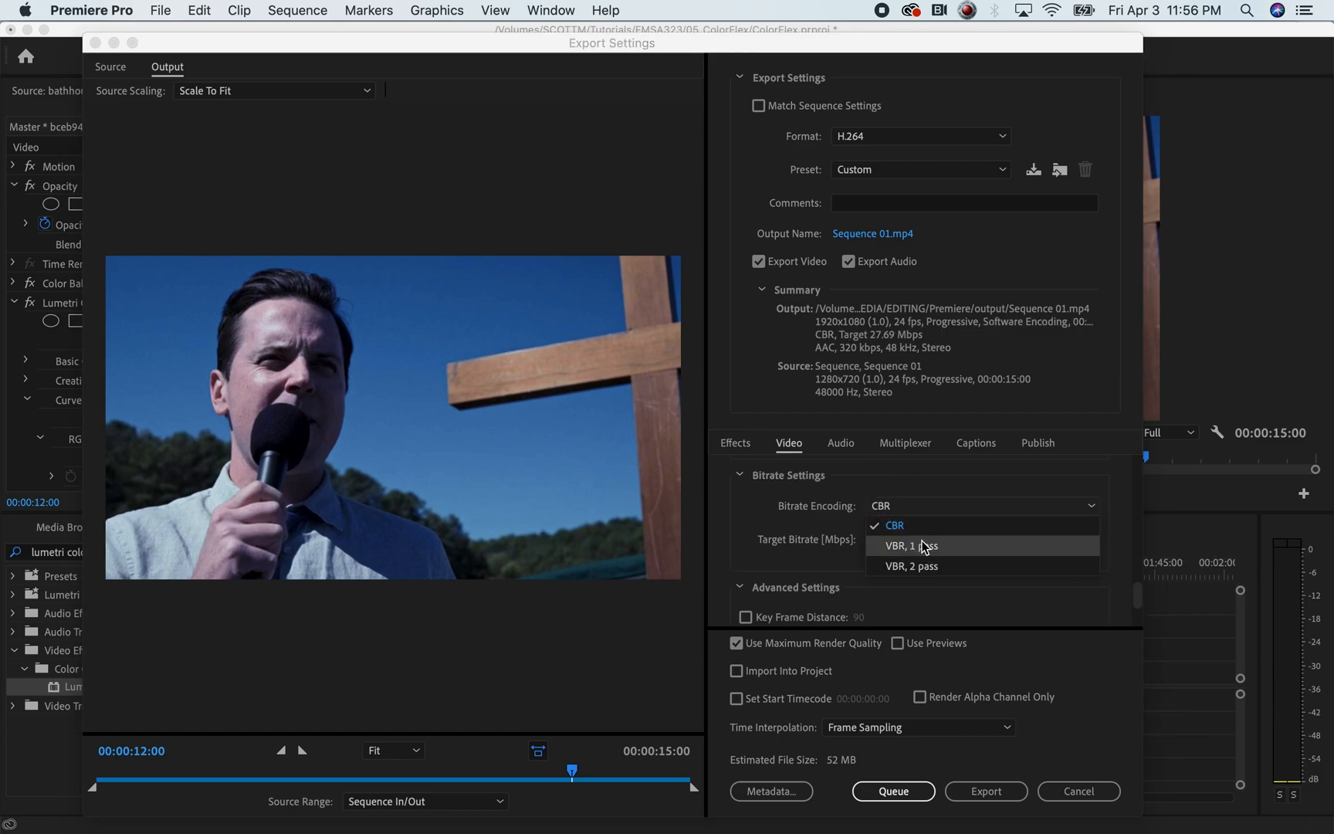
left_click(918, 570)
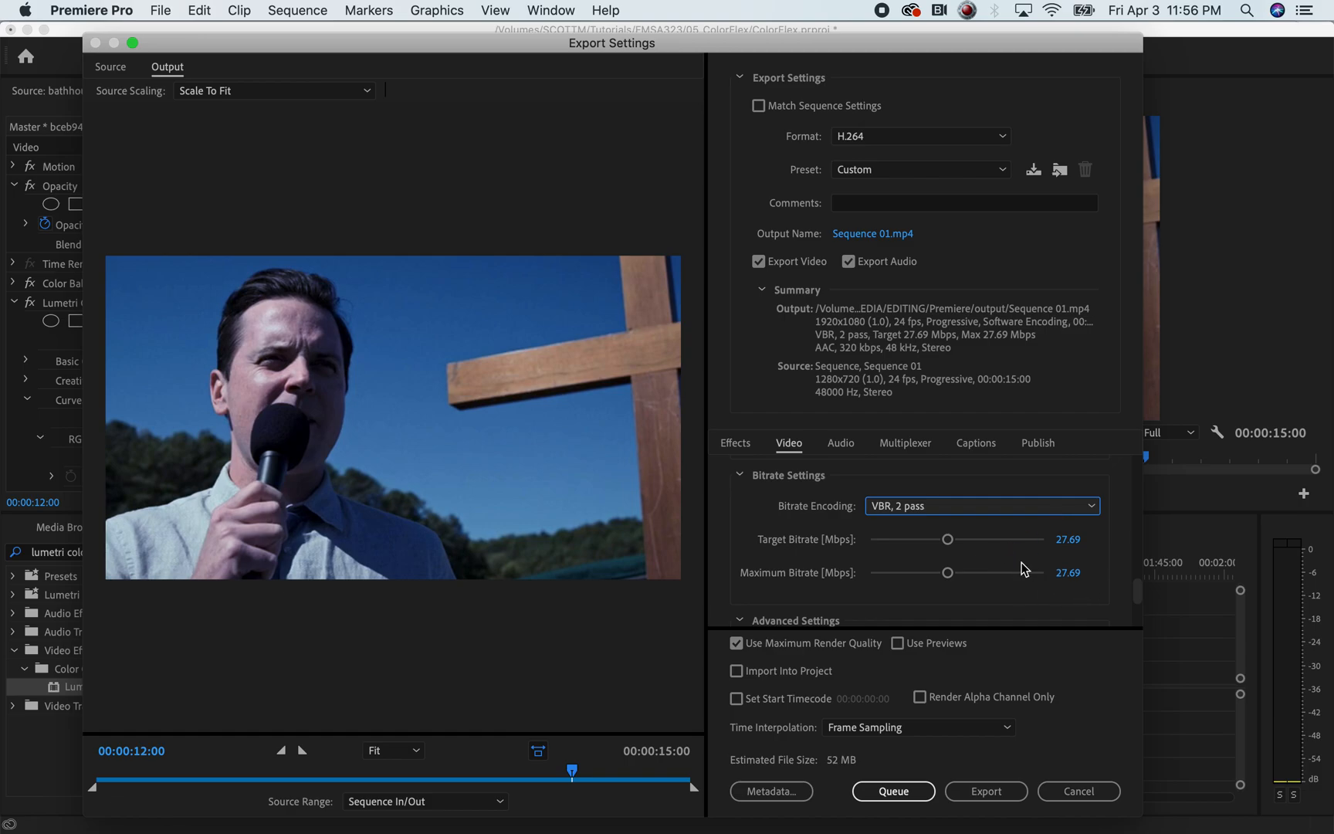
mouse_move(947, 539)
left_mouse_down()
mouse_move(935, 539)
mouse_move(962, 575)
mouse_move(983, 574)
mouse_move(940, 541)
left_mouse_up()
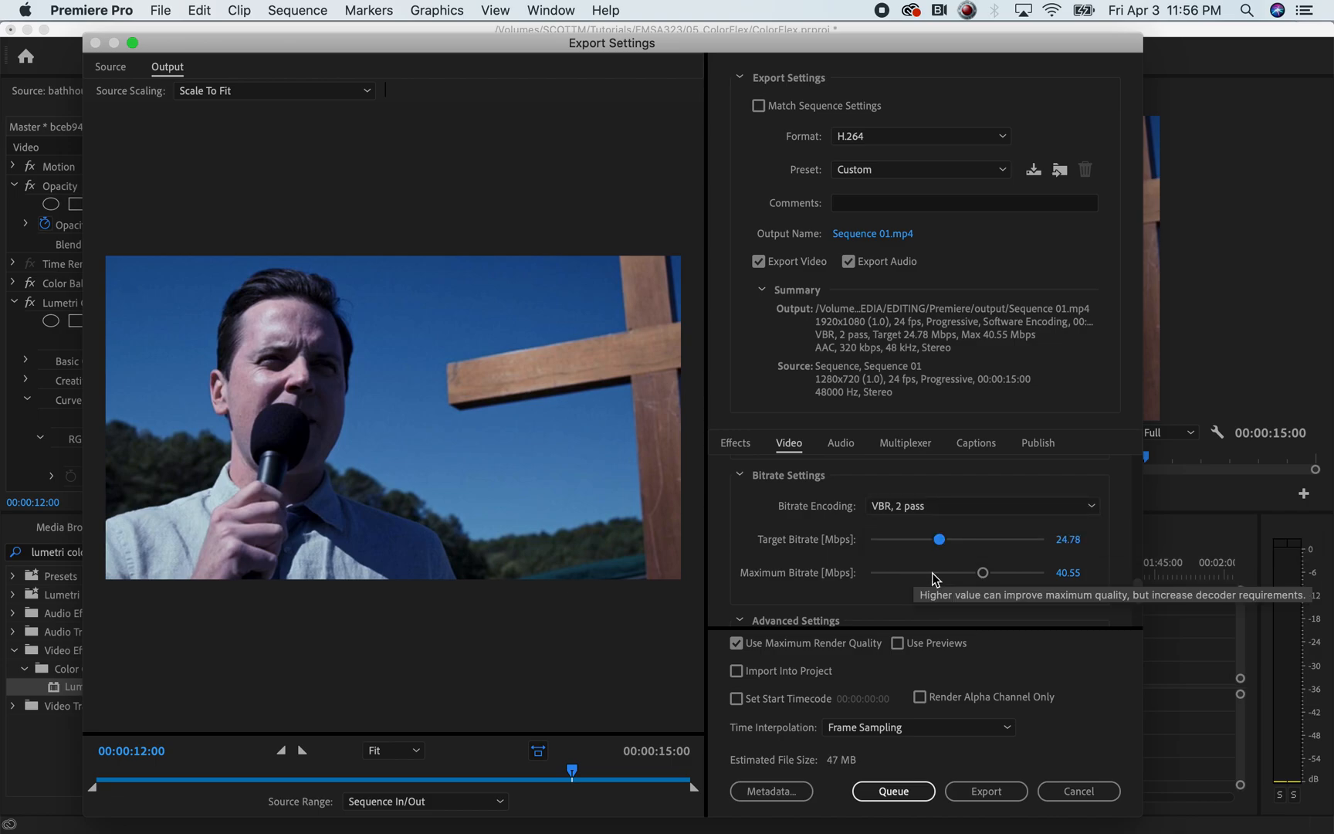
left_click_drag(981, 574, 961, 574)
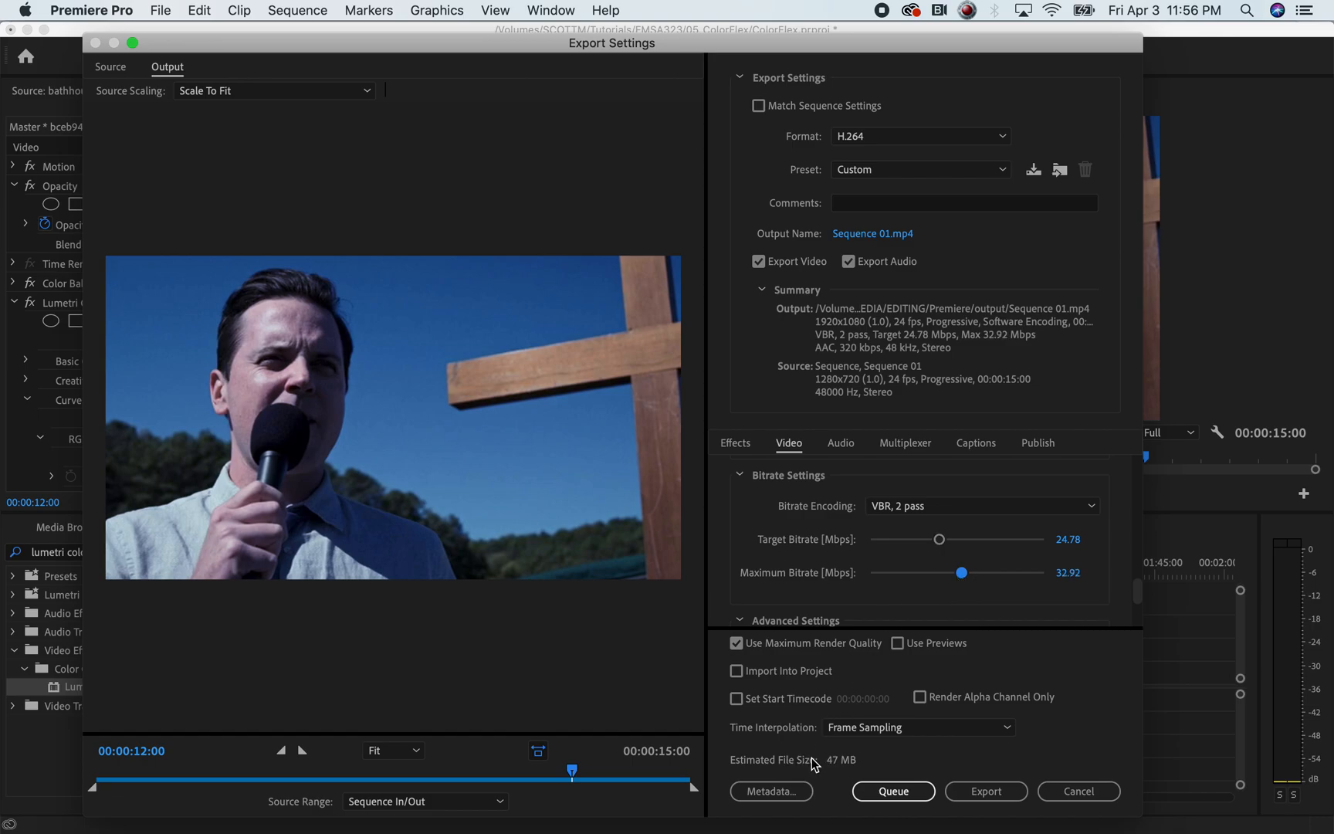
mouse_move(961, 574)
left_mouse_down()
mouse_move(980, 574)
mouse_move(908, 545)
mouse_move(934, 544)
mouse_move(955, 574)
left_mouse_up()
left_click(962, 574)
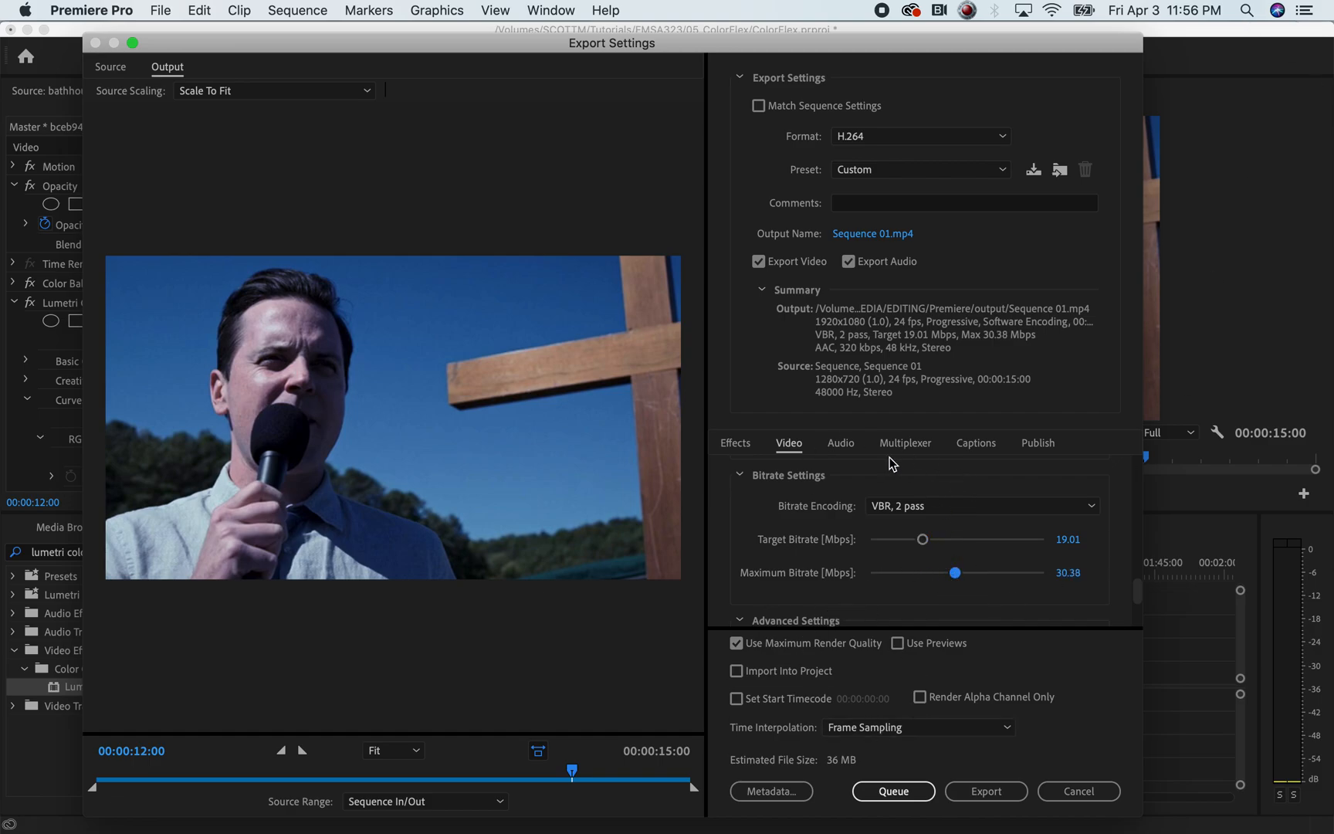
Switch to Chrome and examine Vimeo's Video Compression Guidelines for codecs, frame rate, bit rate, resolution, color and audio
key("super+Tab")
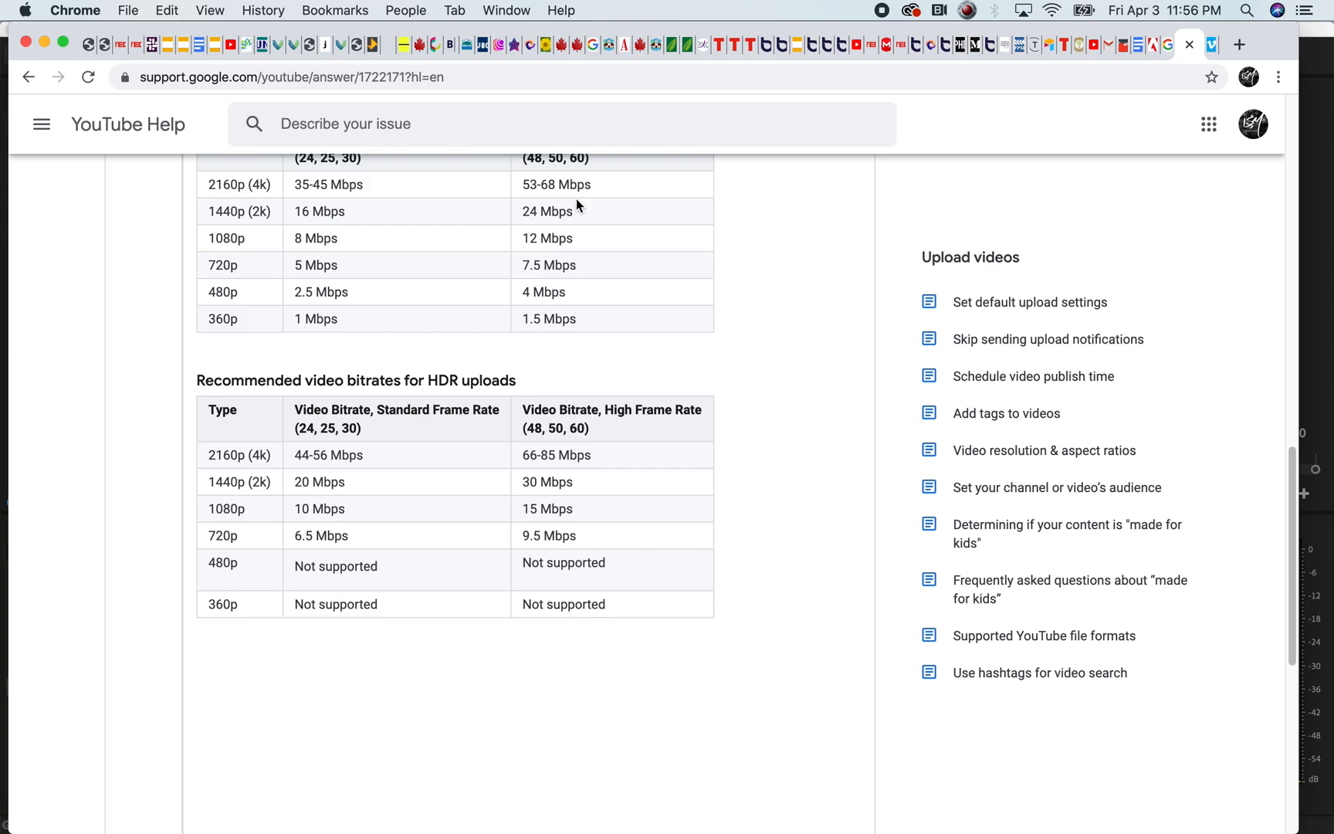
left_click(1212, 46)
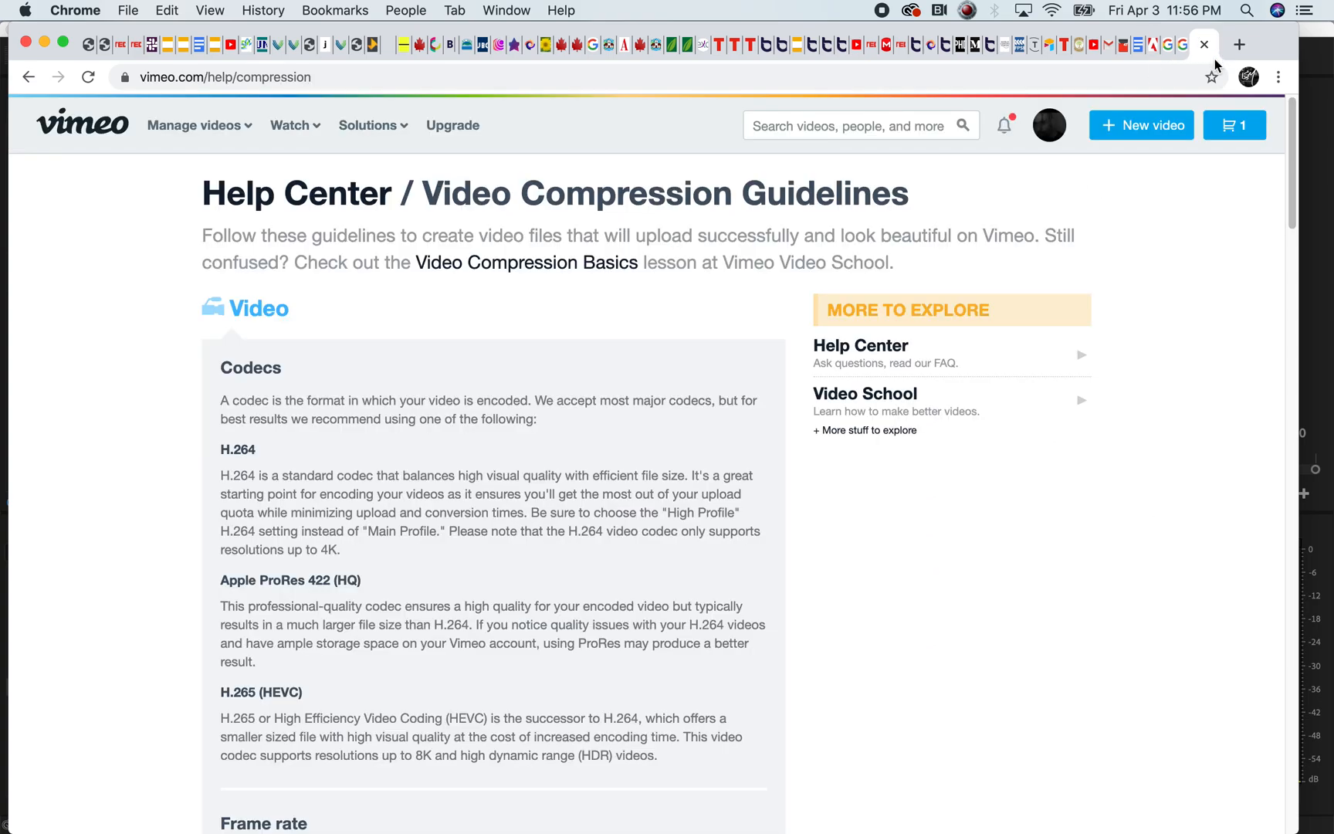
left_click_drag(1293, 205, 1244, 417)
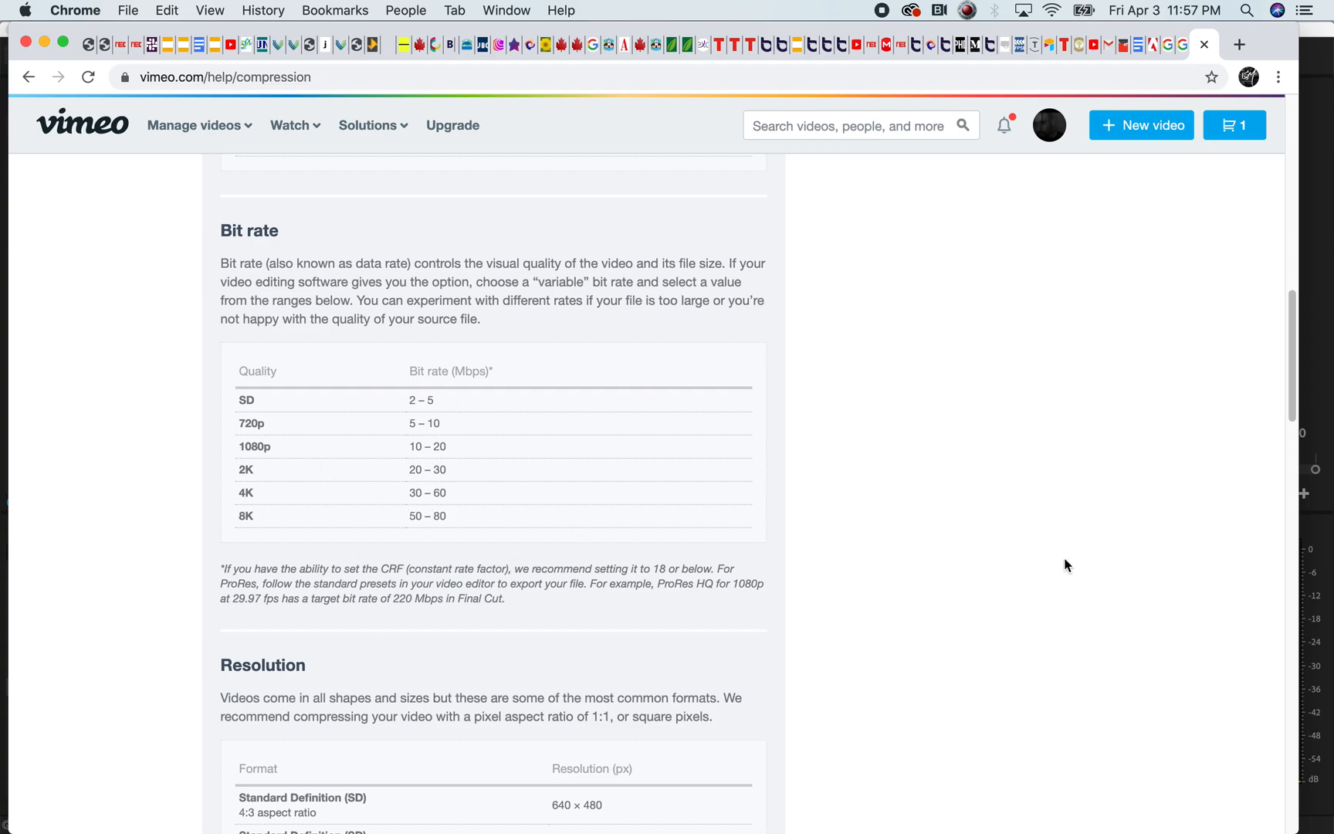
left_click_drag(1288, 410, 1275, 506)
scroll(1267, 513, "down", 3)
scroll(1255, 502, "up", 3)
scroll(1251, 508, "down", 10)
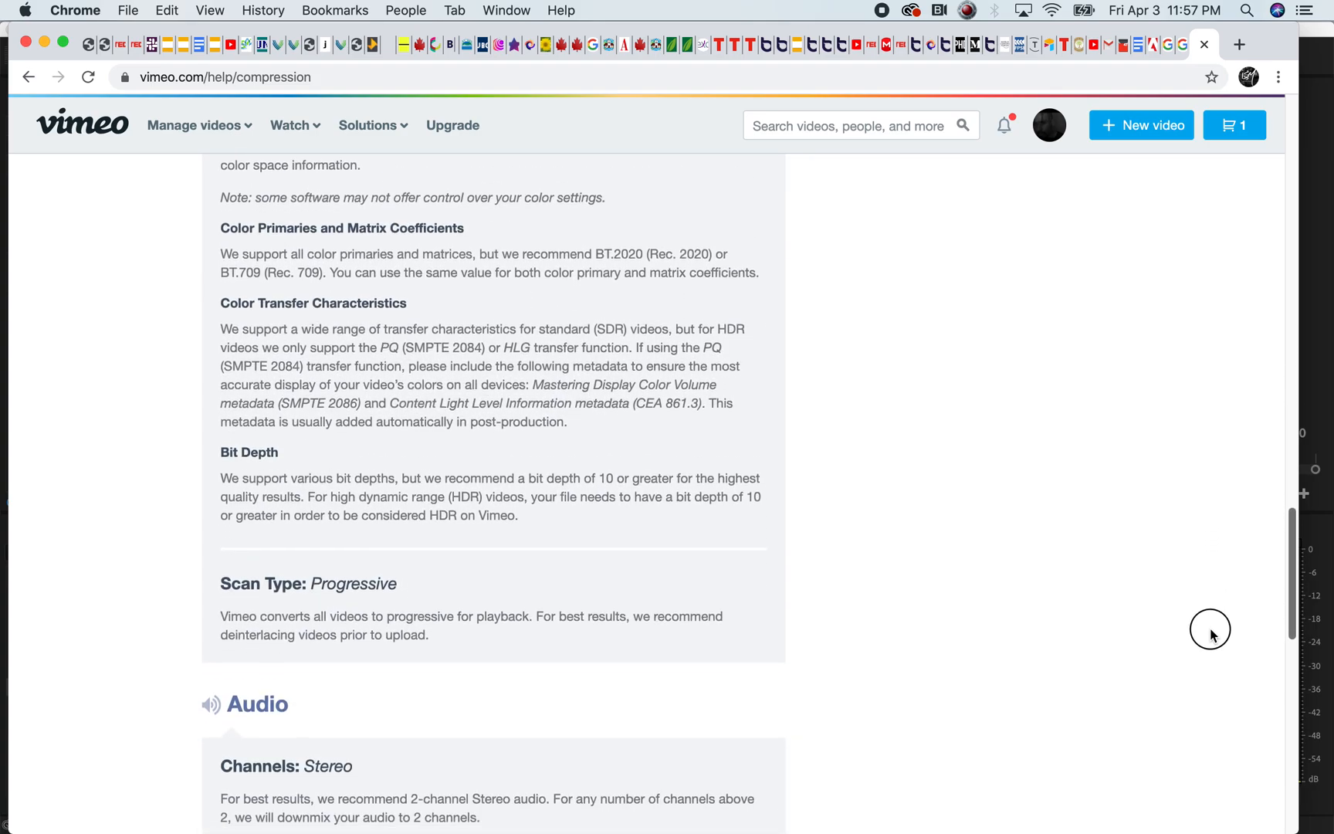
scroll(1208, 656, "down", 5)
scroll(1204, 682, "up", 20)
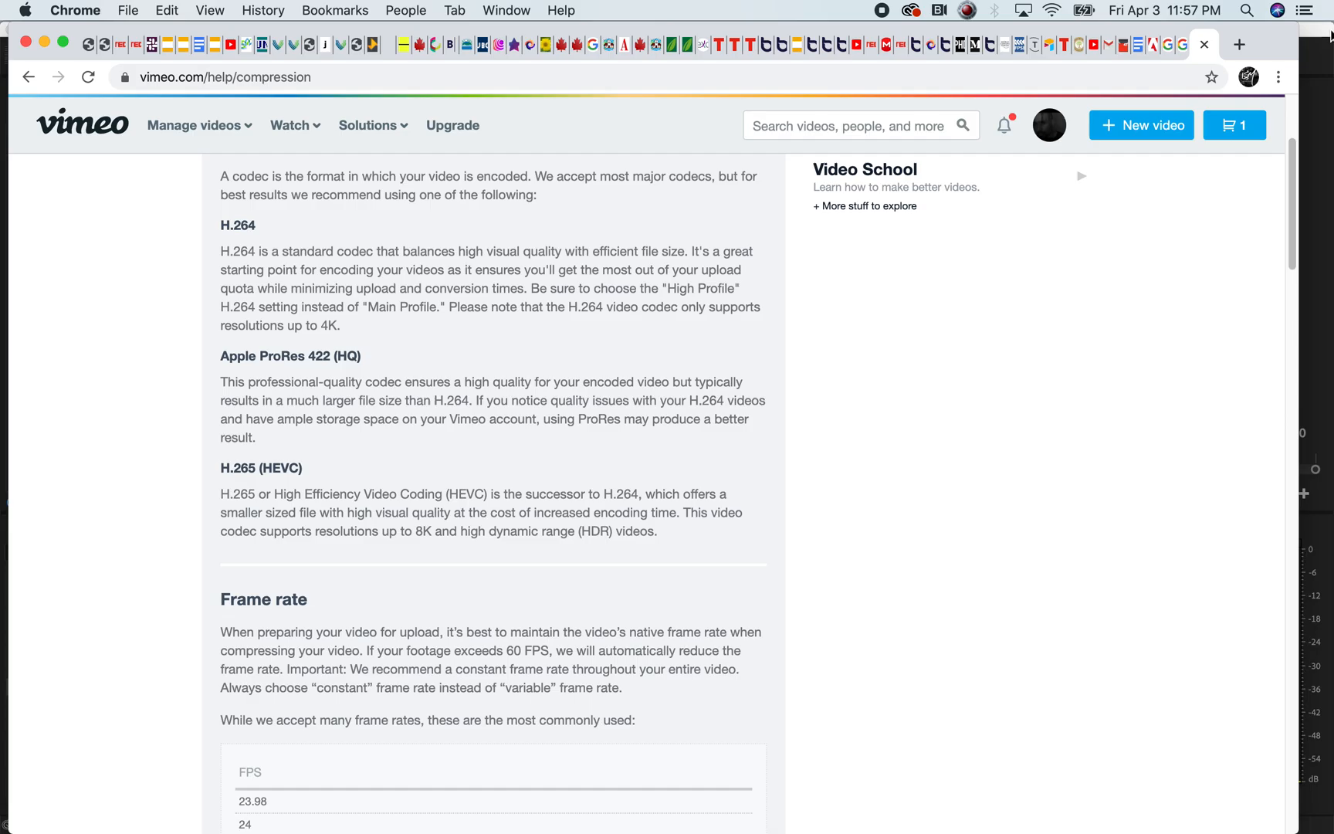
Return to Premiere Pro and review the export's audio codec, sample rate, channels and available audio bitrates
left_click(1329, 33)
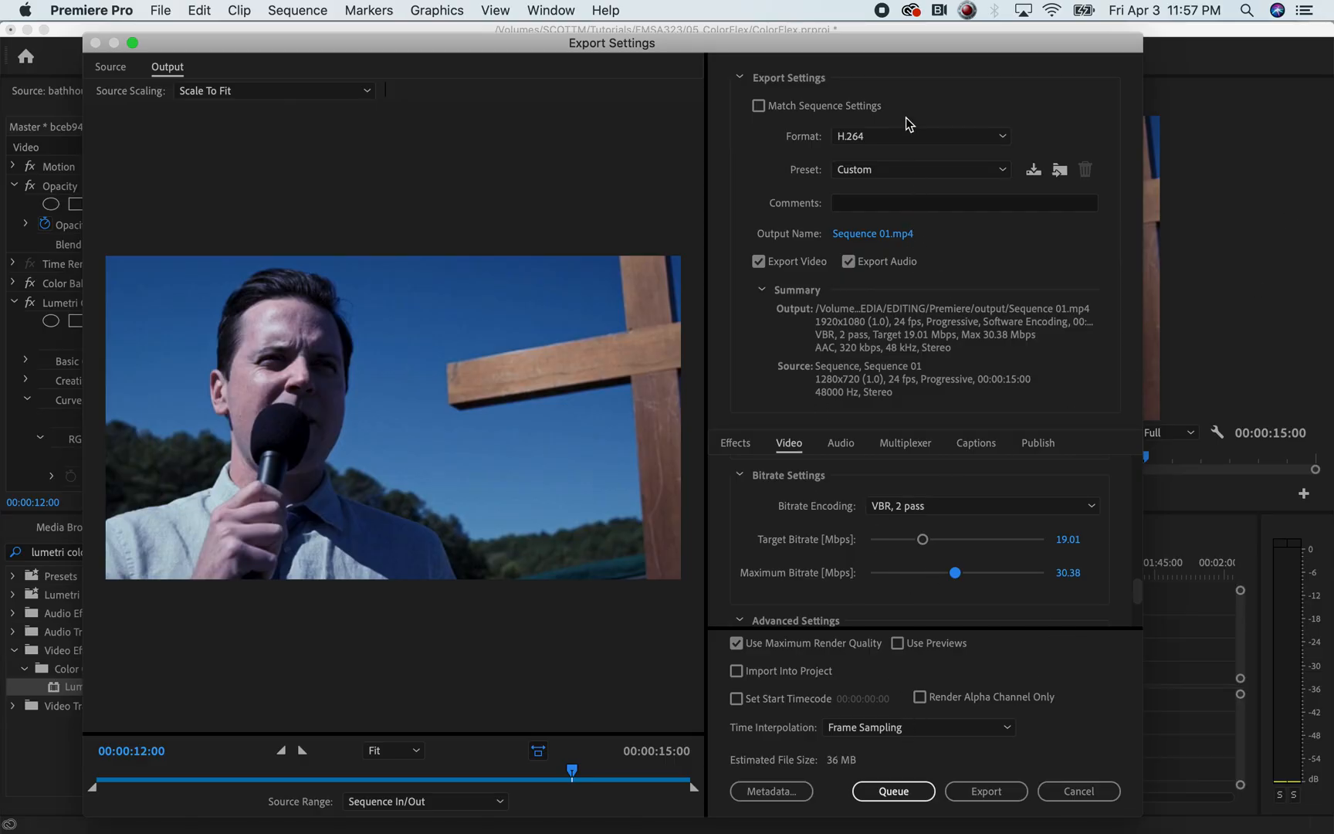
left_click_drag(1141, 592, 1132, 539)
left_click(841, 442)
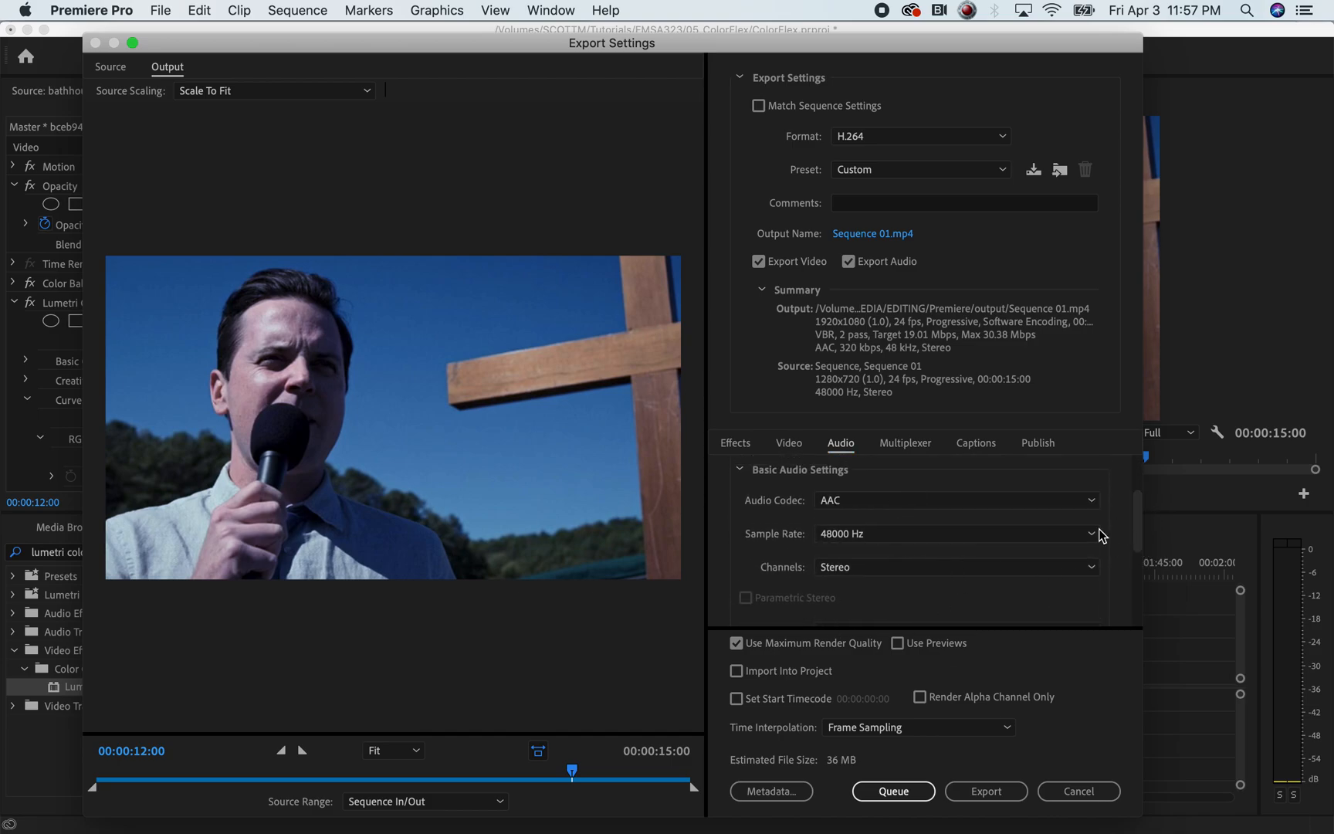
left_click_drag(1133, 522, 1134, 610)
left_click(1085, 510)
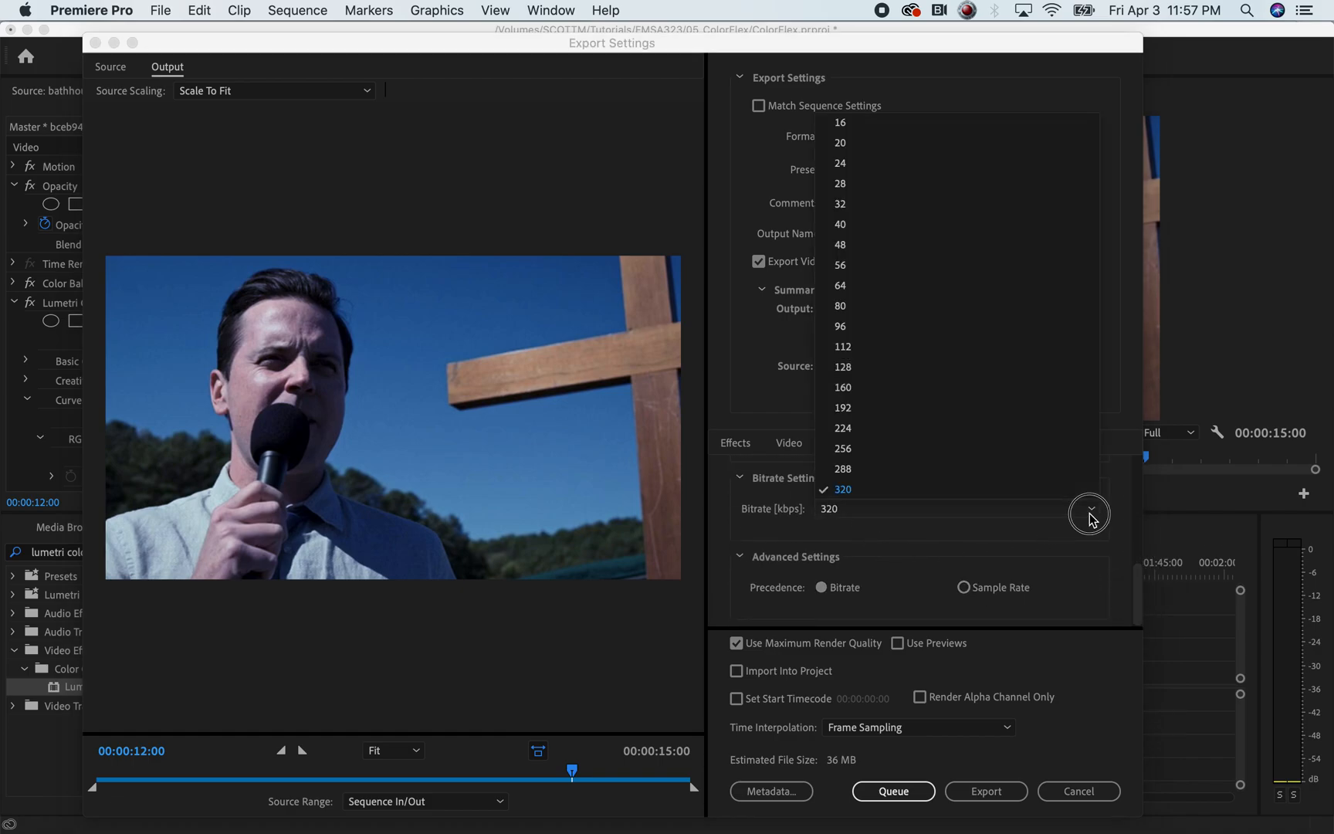
left_click(1098, 549)
left_click_drag(1137, 583, 1120, 623)
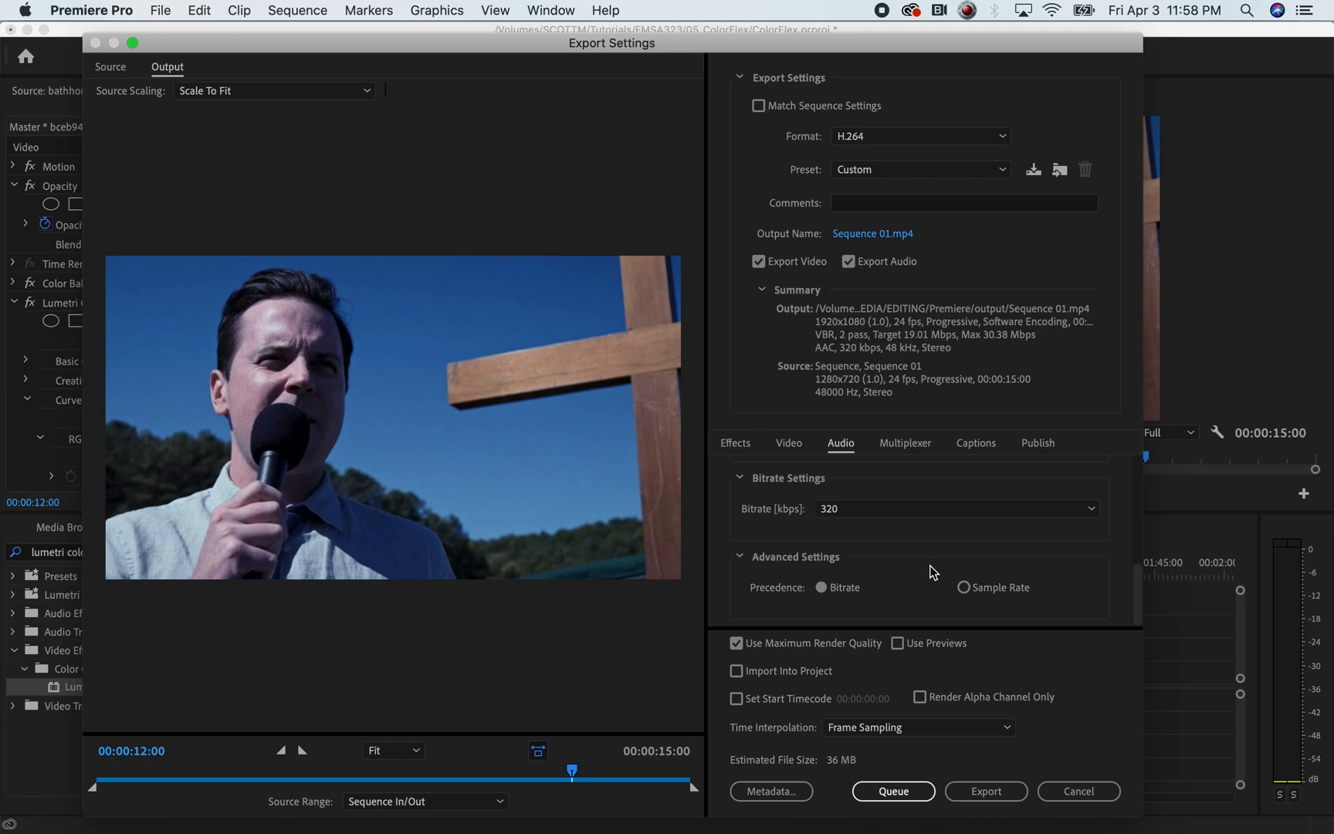
Switch to Chrome and open the Video output notes document to read the online export and audio notes
key("super+Tab")
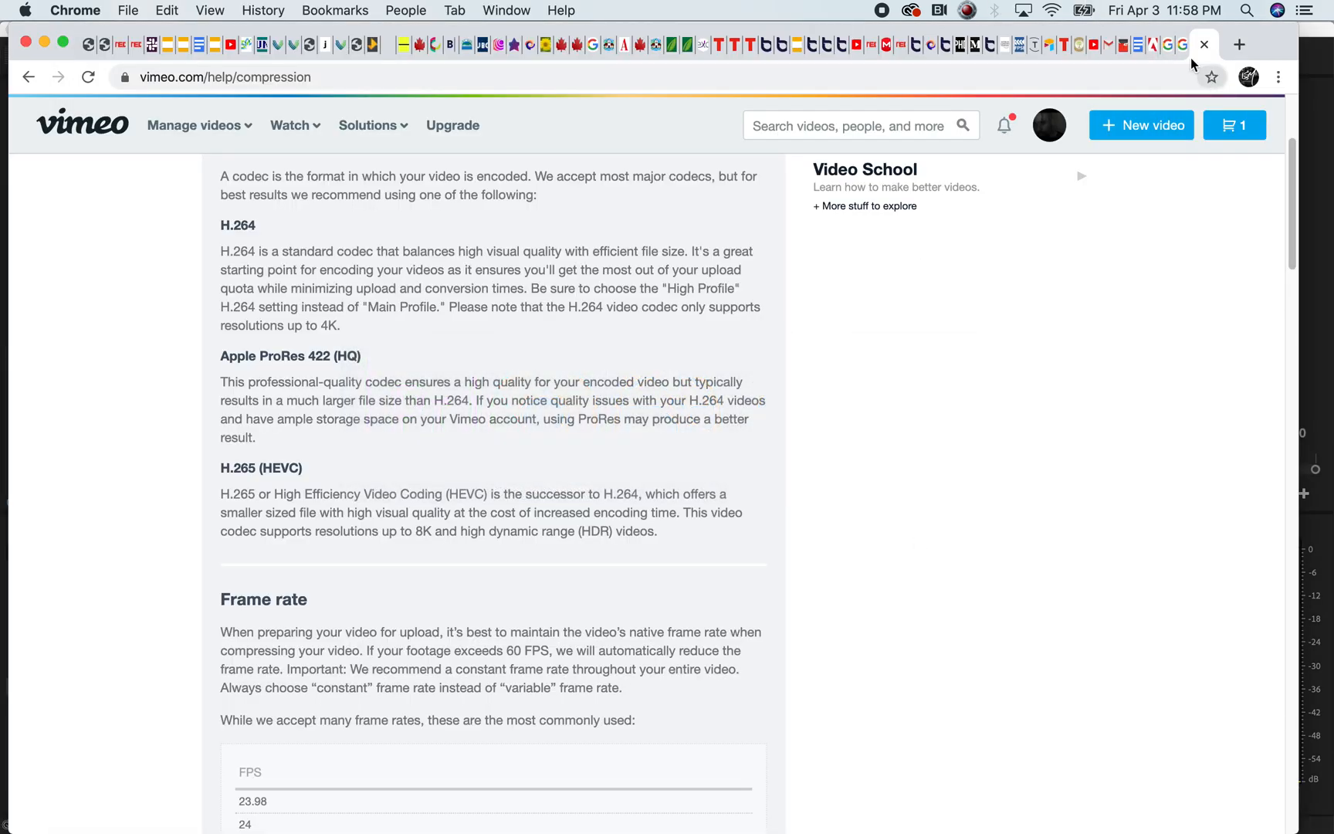
left_click(1145, 52)
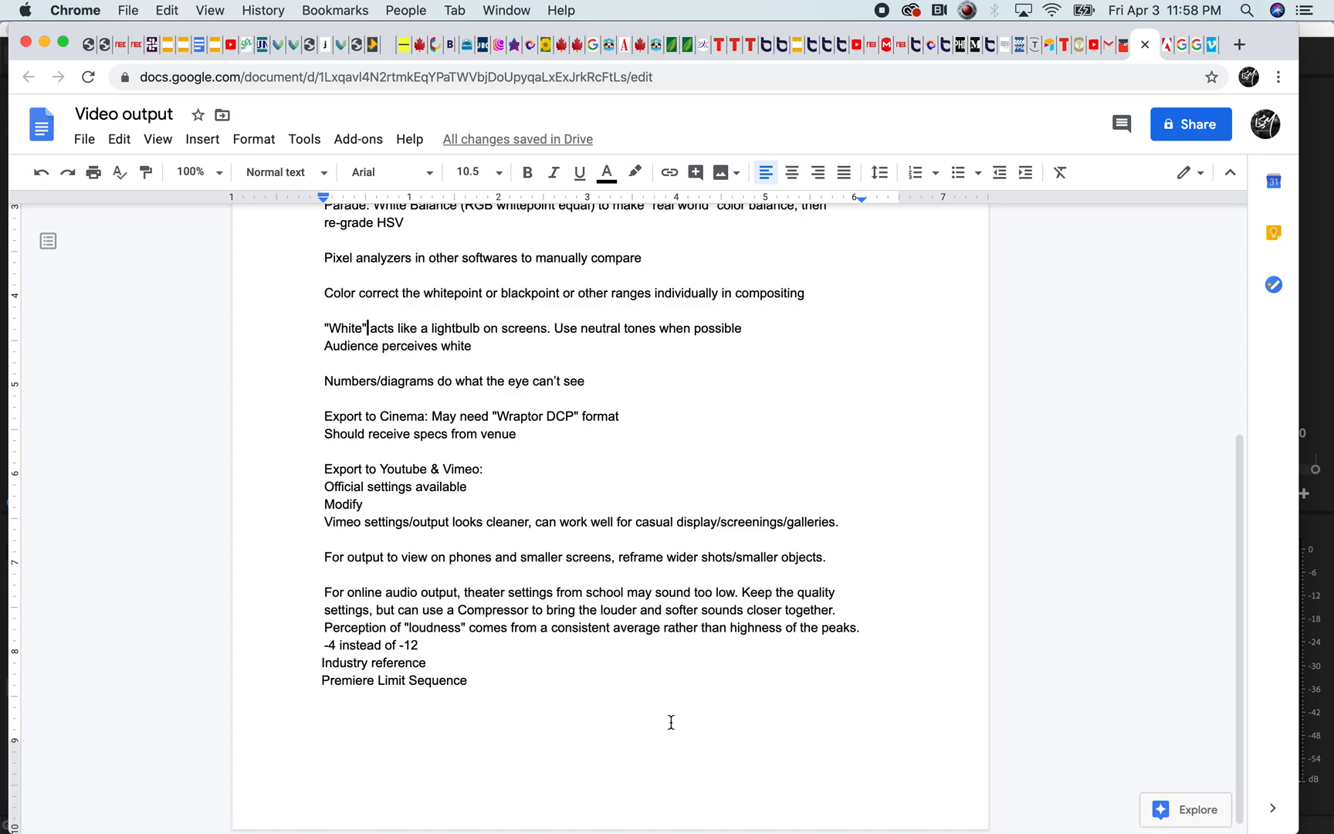
Switch back to Premiere Pro and close the Export Settings without exporting
key("super+Tab")
key("super+Tab")
key("super+Tab")
key("super+Tab")
key("super+Tab")
key("super+Tab")
key("super+Tab")
key("super+Tab")
key("super+Tab")
key("super+Tab")
key("super+Tab")
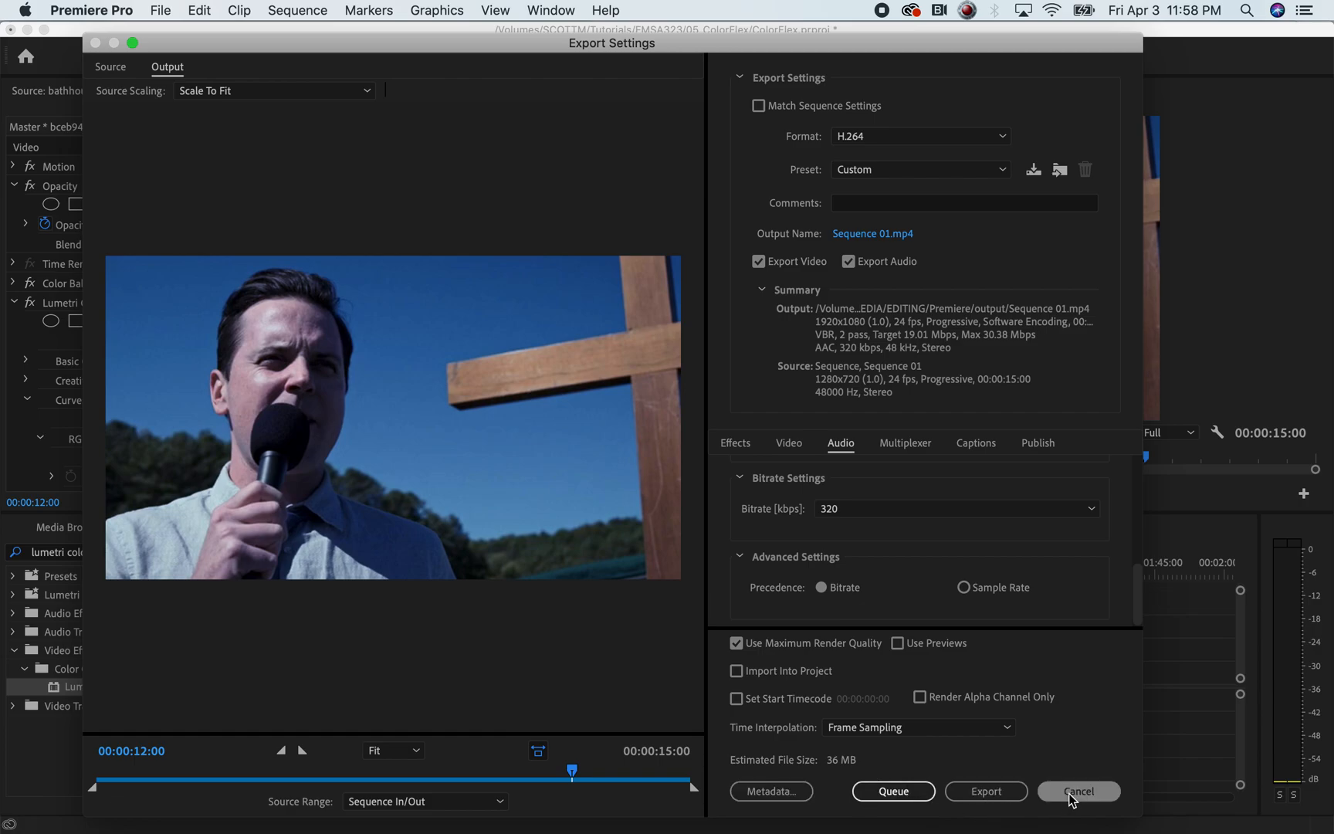
left_click(1097, 789)
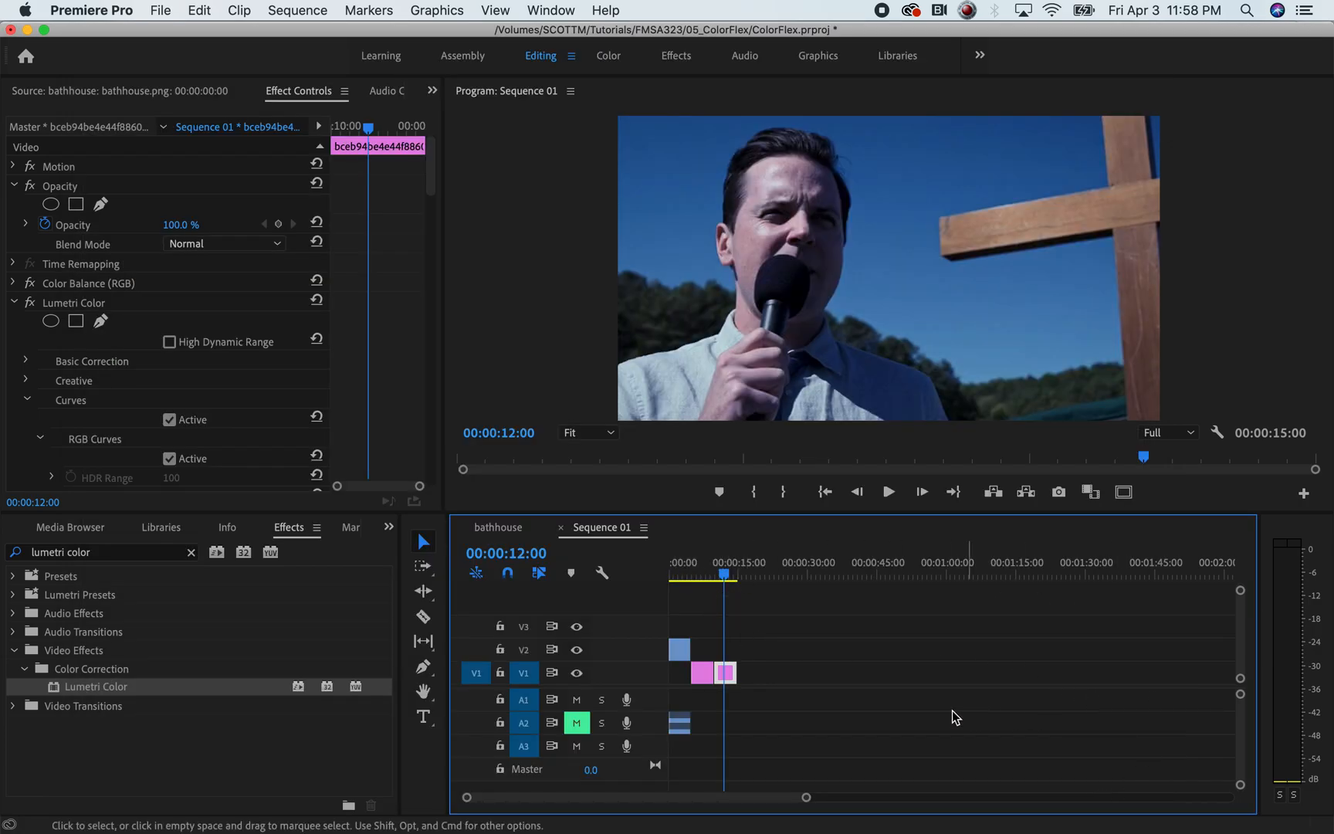
Unmute audio track A2 and scrub across the bars and tone clip to check its level on the audio meters
left_click_drag(724, 575, 676, 589)
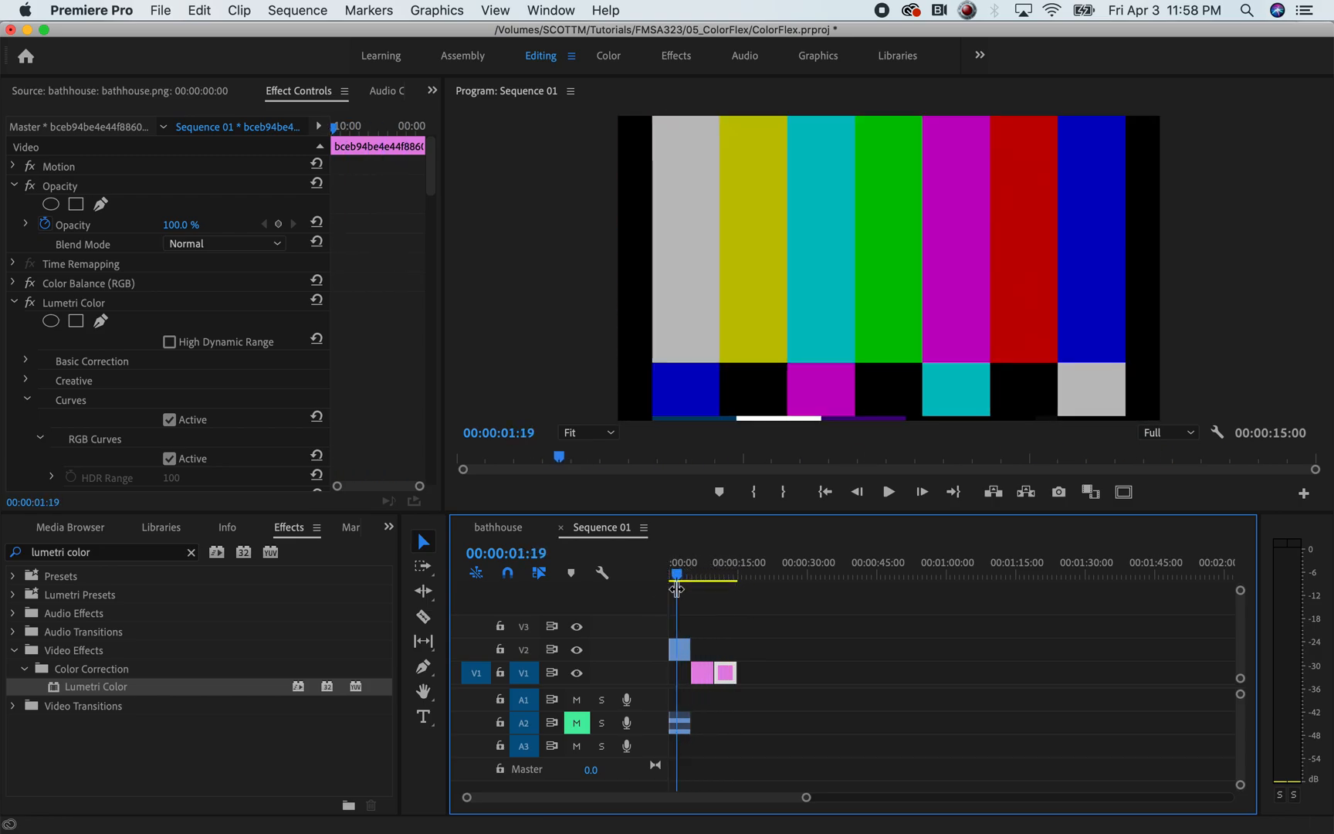
left_click(576, 723)
left_click_drag(681, 576, 680, 577)
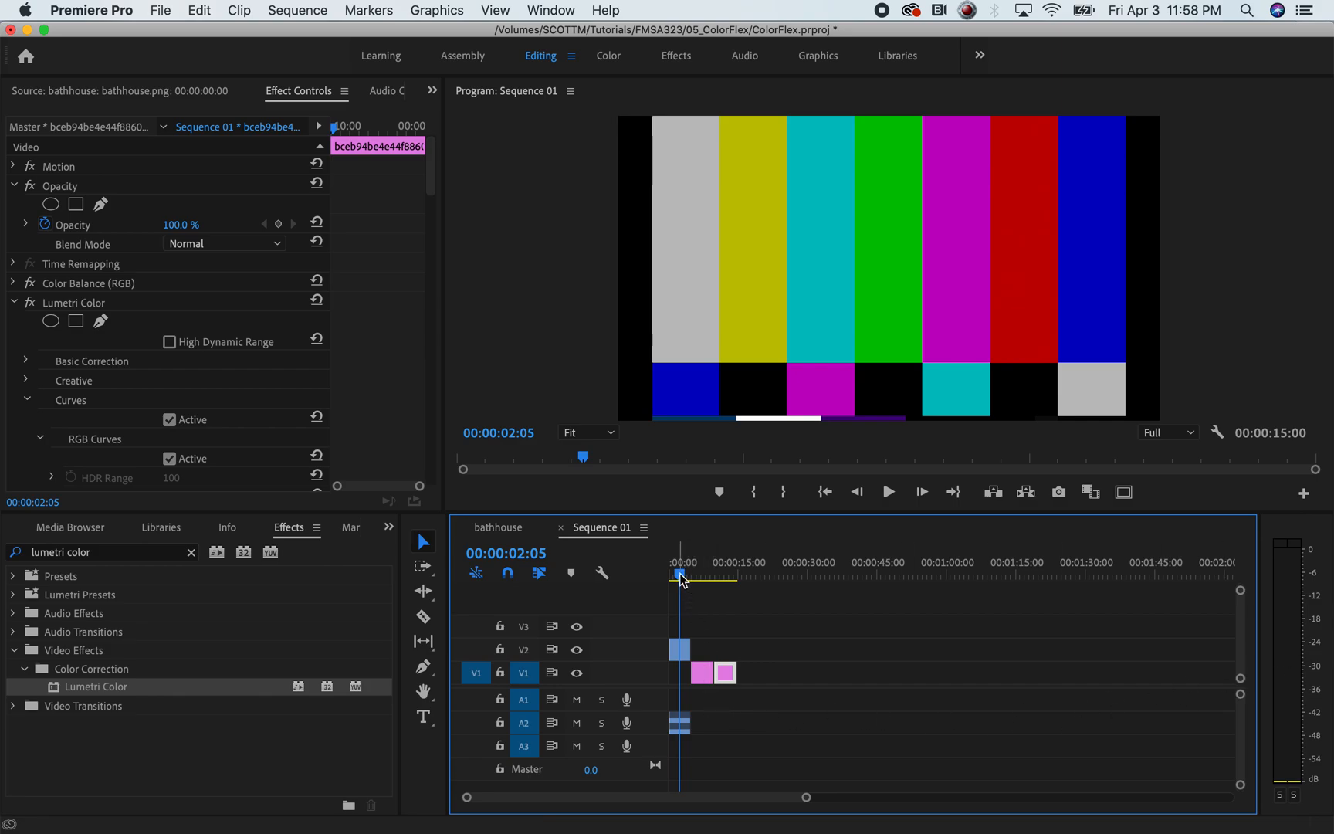
left_click_drag(681, 579, 683, 580)
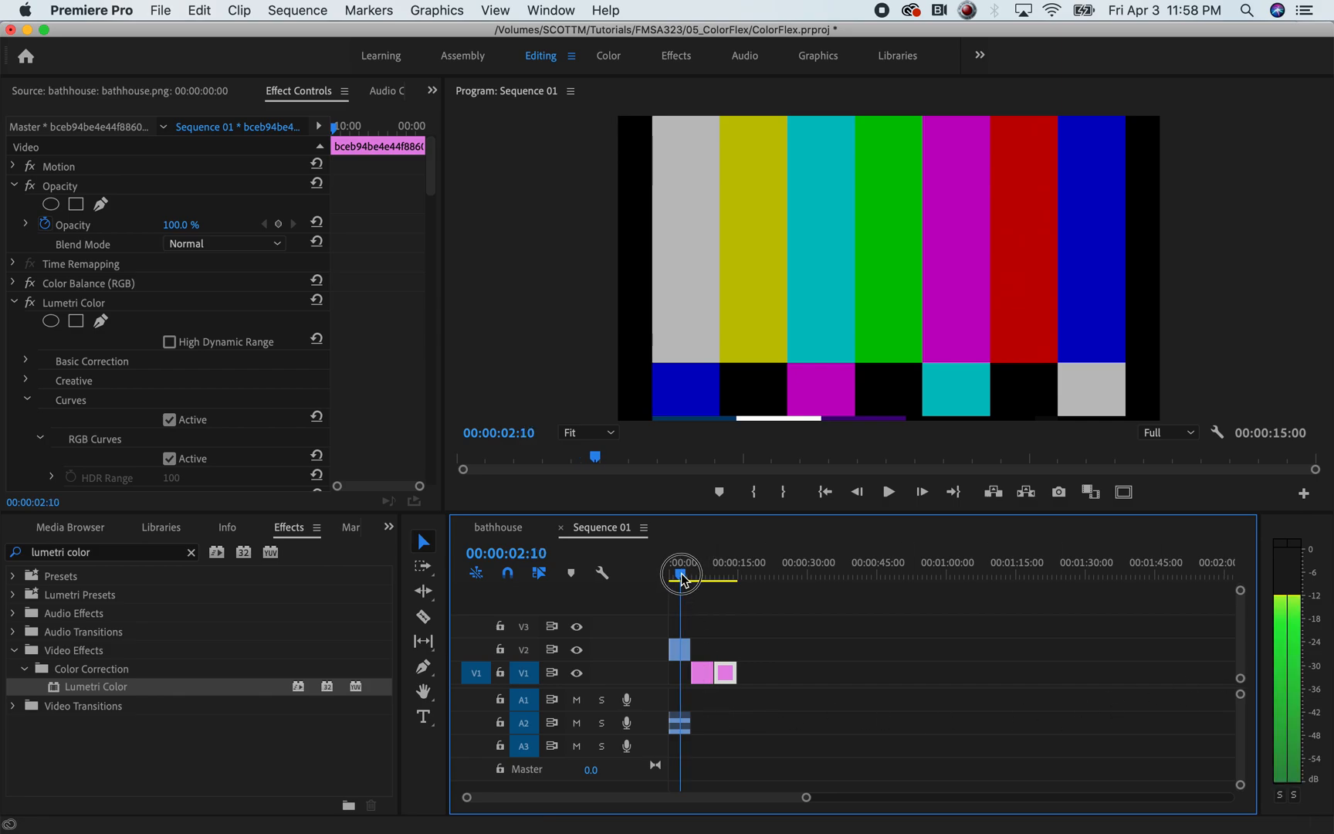
left_click_drag(682, 581, 684, 581)
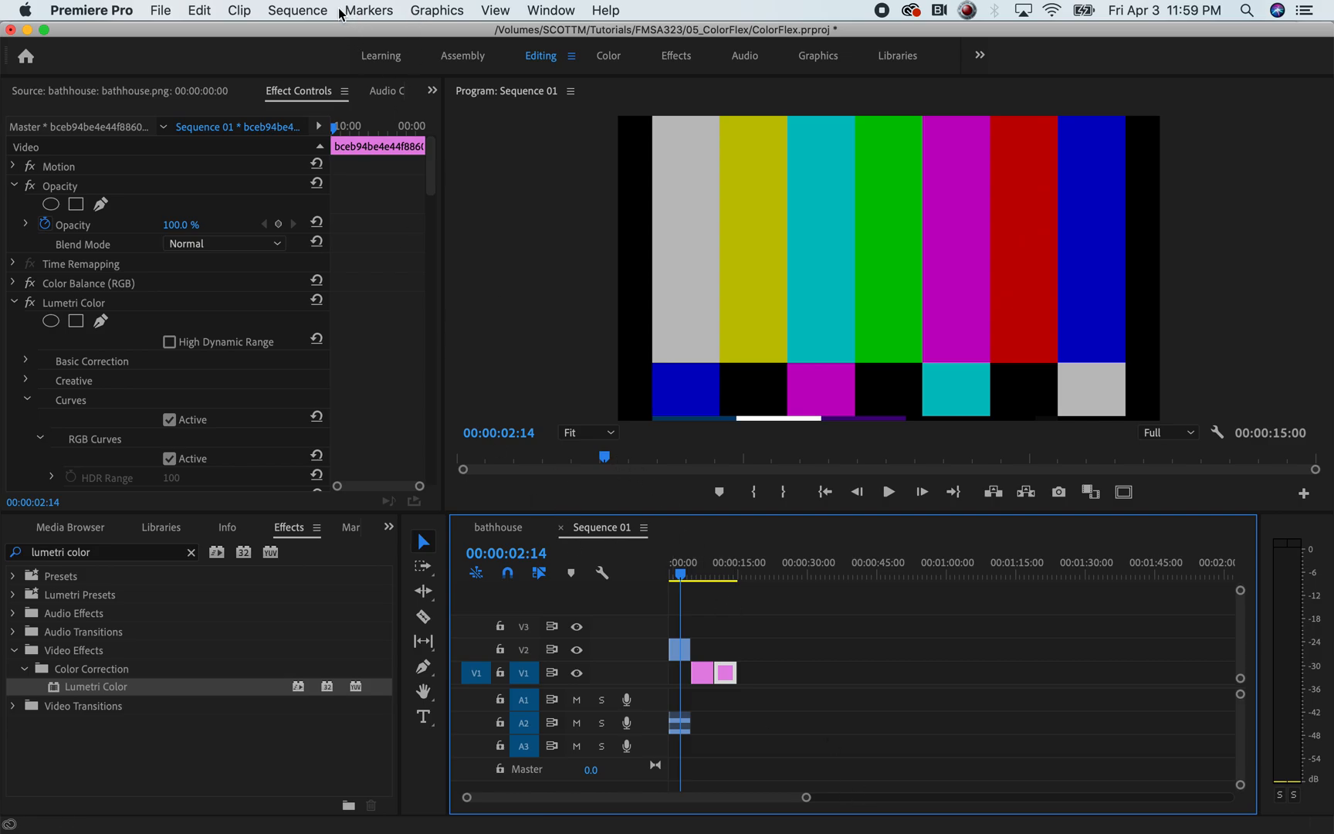
Inspect the decibel setting of Normalize Master Track and leave it without applying
left_click(317, 15)
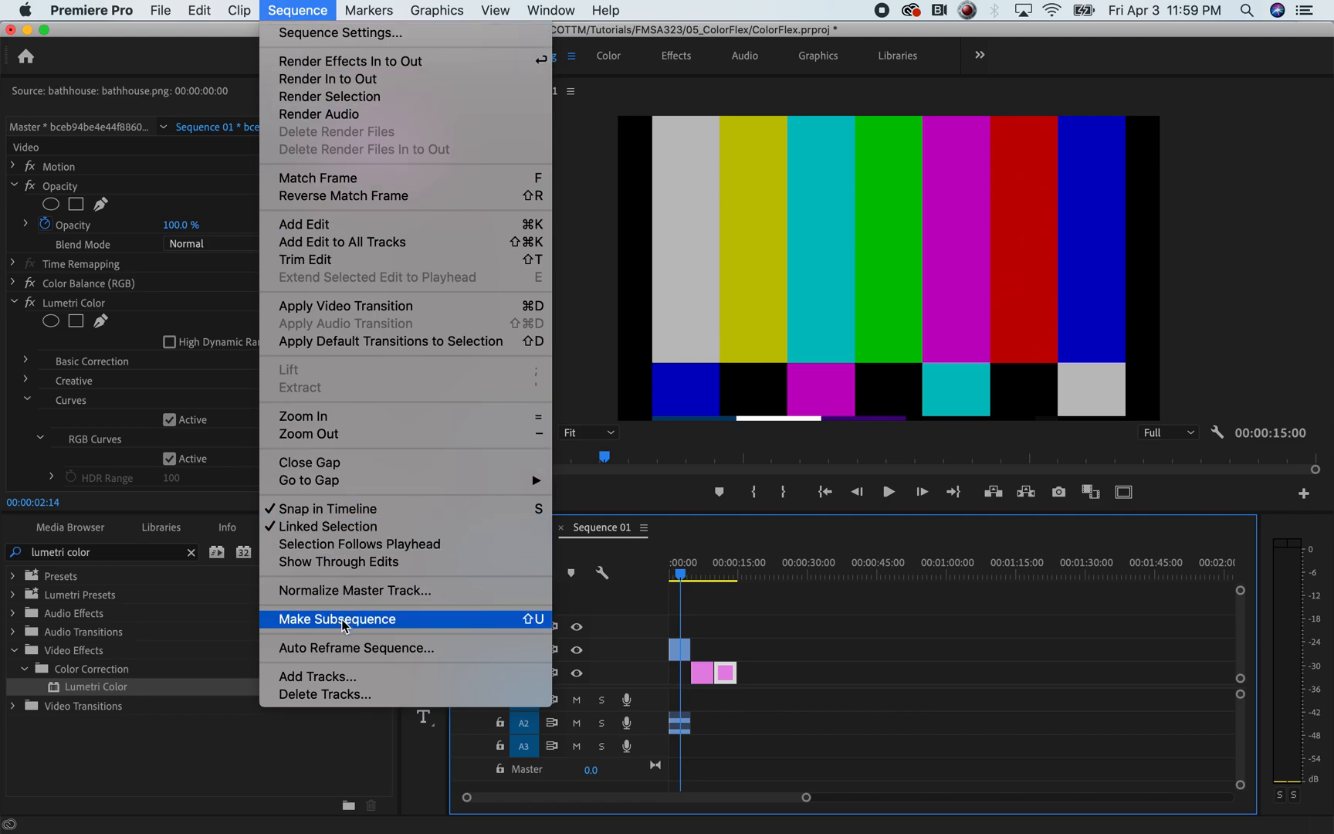
left_click(418, 595)
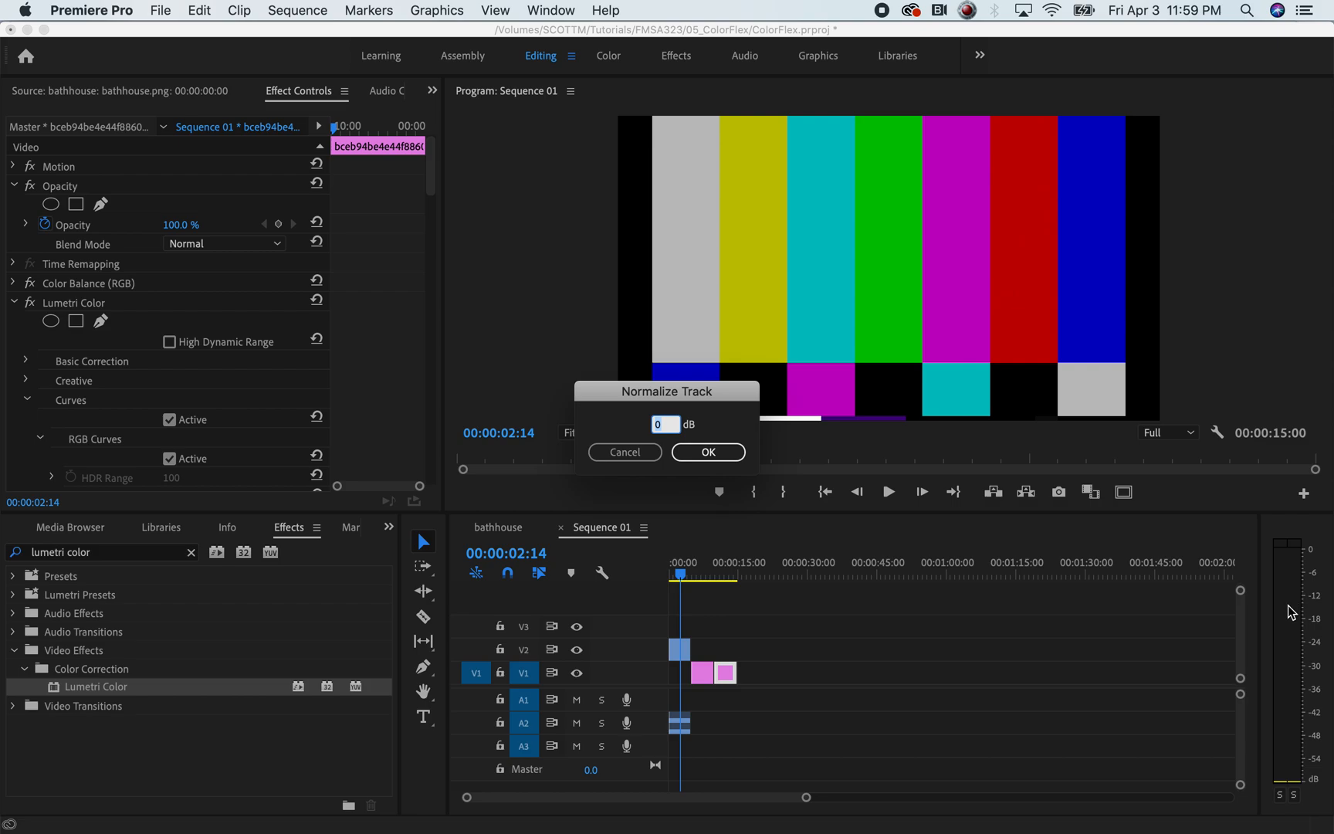
left_click(662, 425)
left_click(656, 423)
left_click(655, 424)
left_click(655, 457)
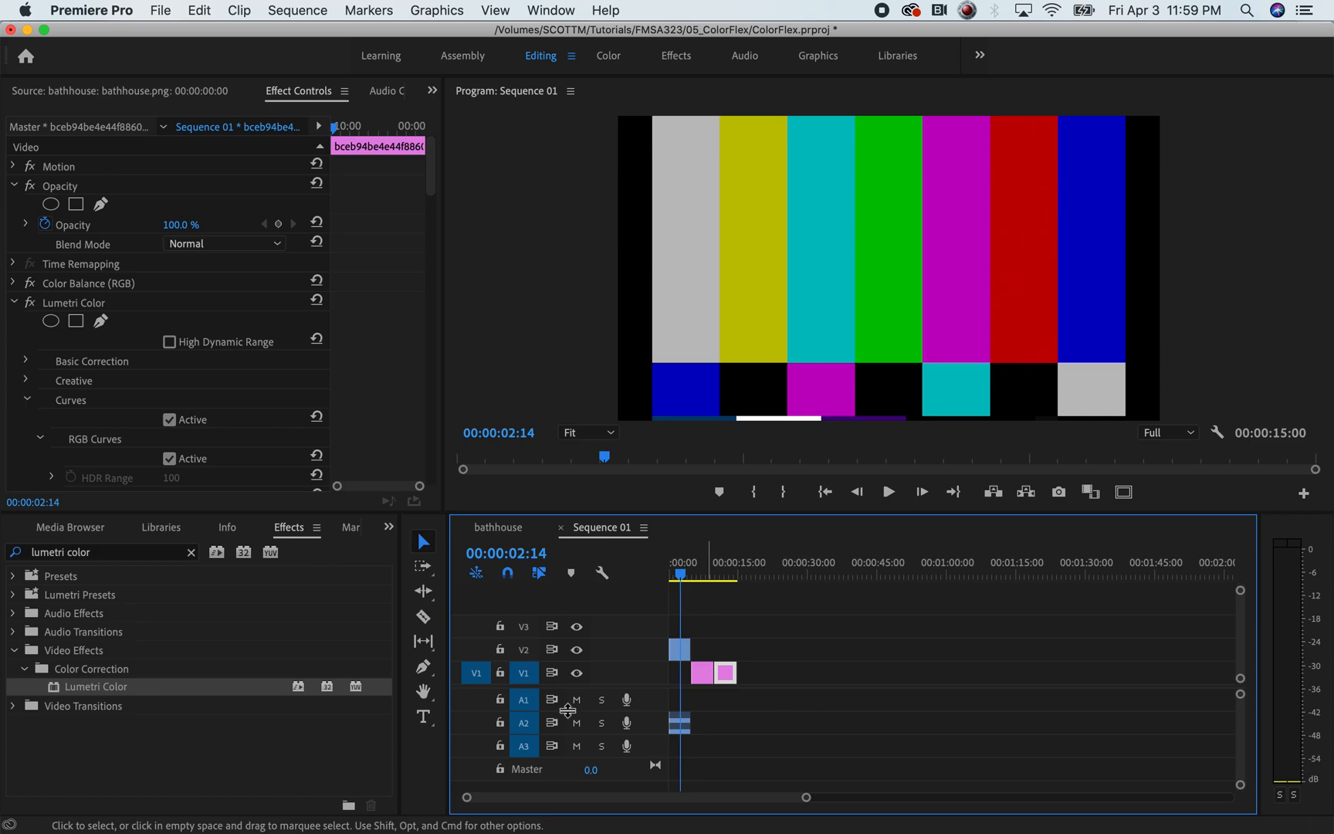
Search the effects for "dynamic" and apply the newer Dynamics audio effect to the bars and tone clip on A2
left_click(190, 552)
left_click(120, 551)
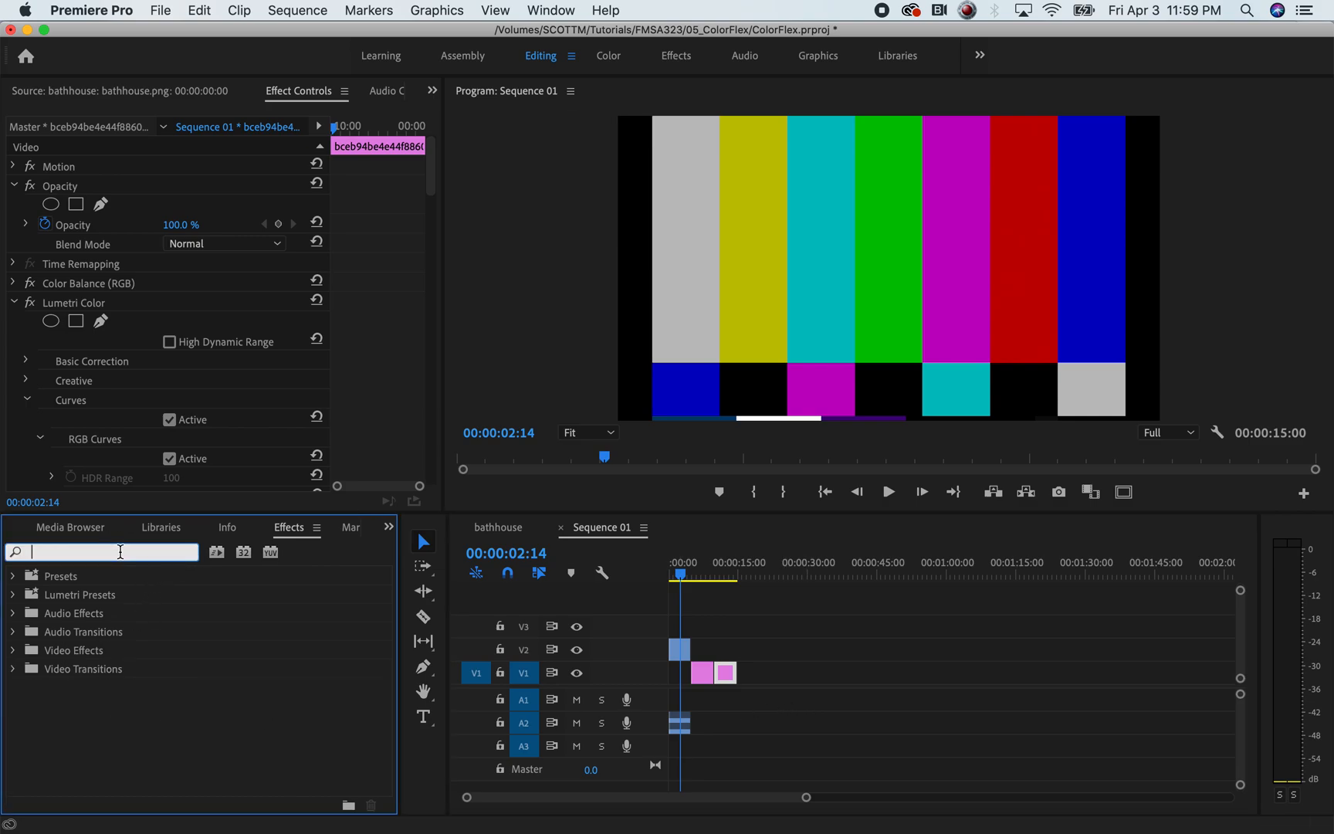
type("dynamic")
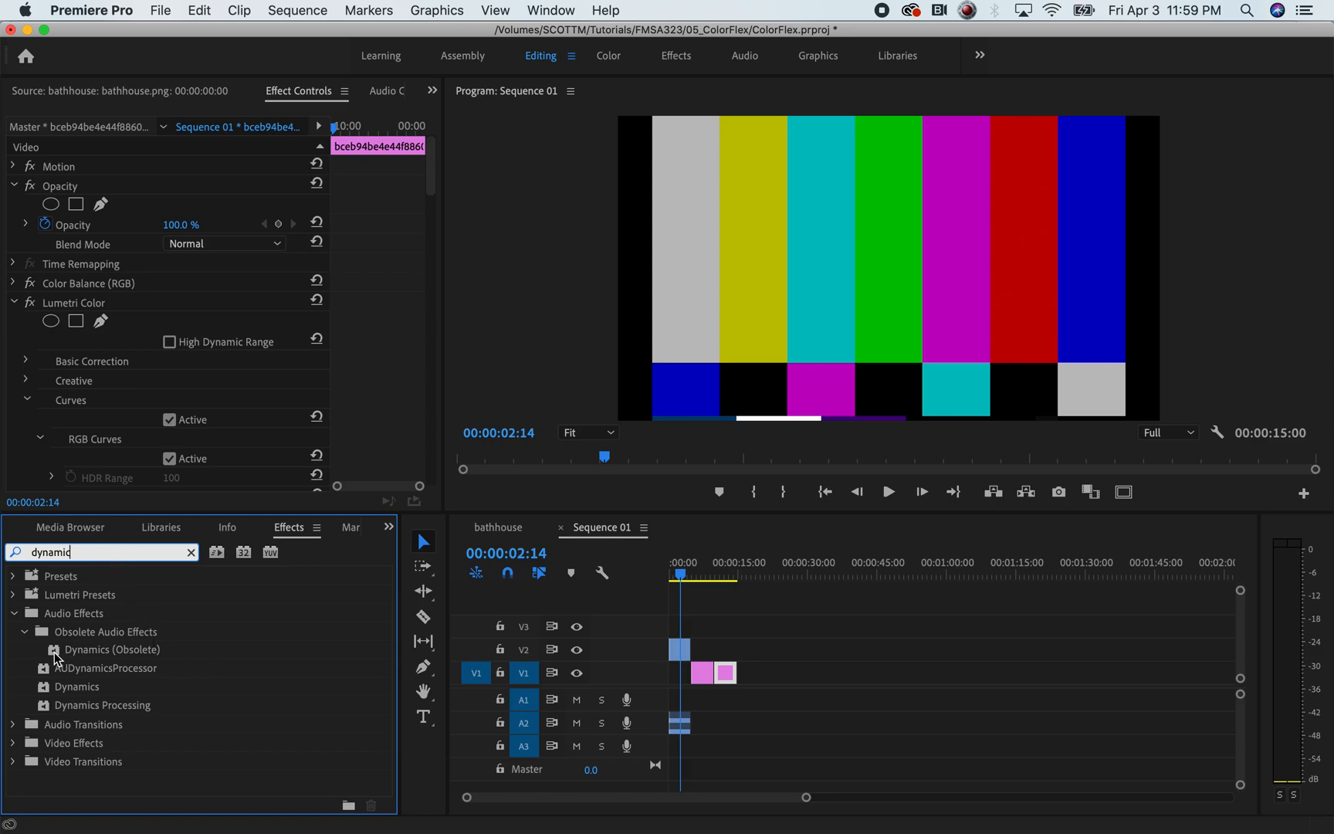
left_click_drag(62, 650, 692, 726)
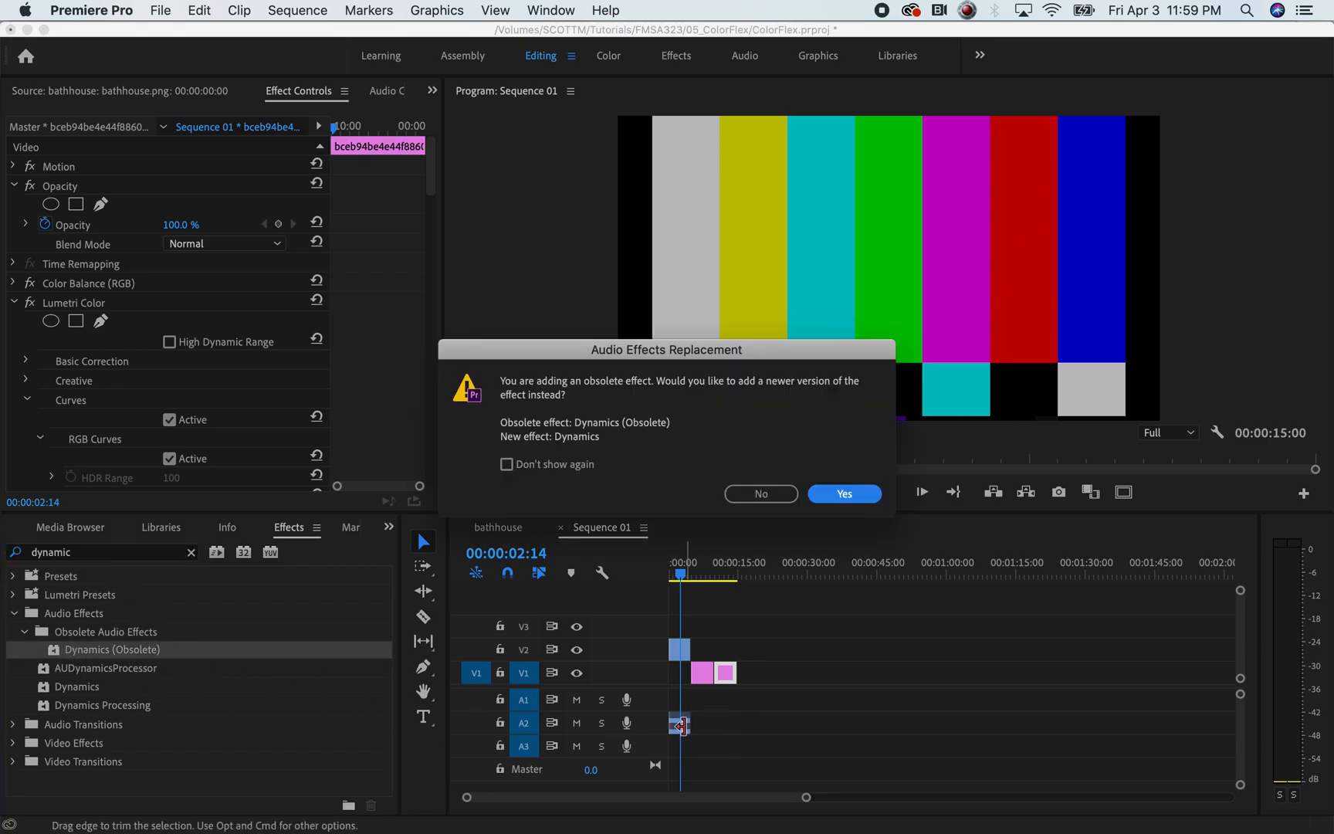
key("Return")
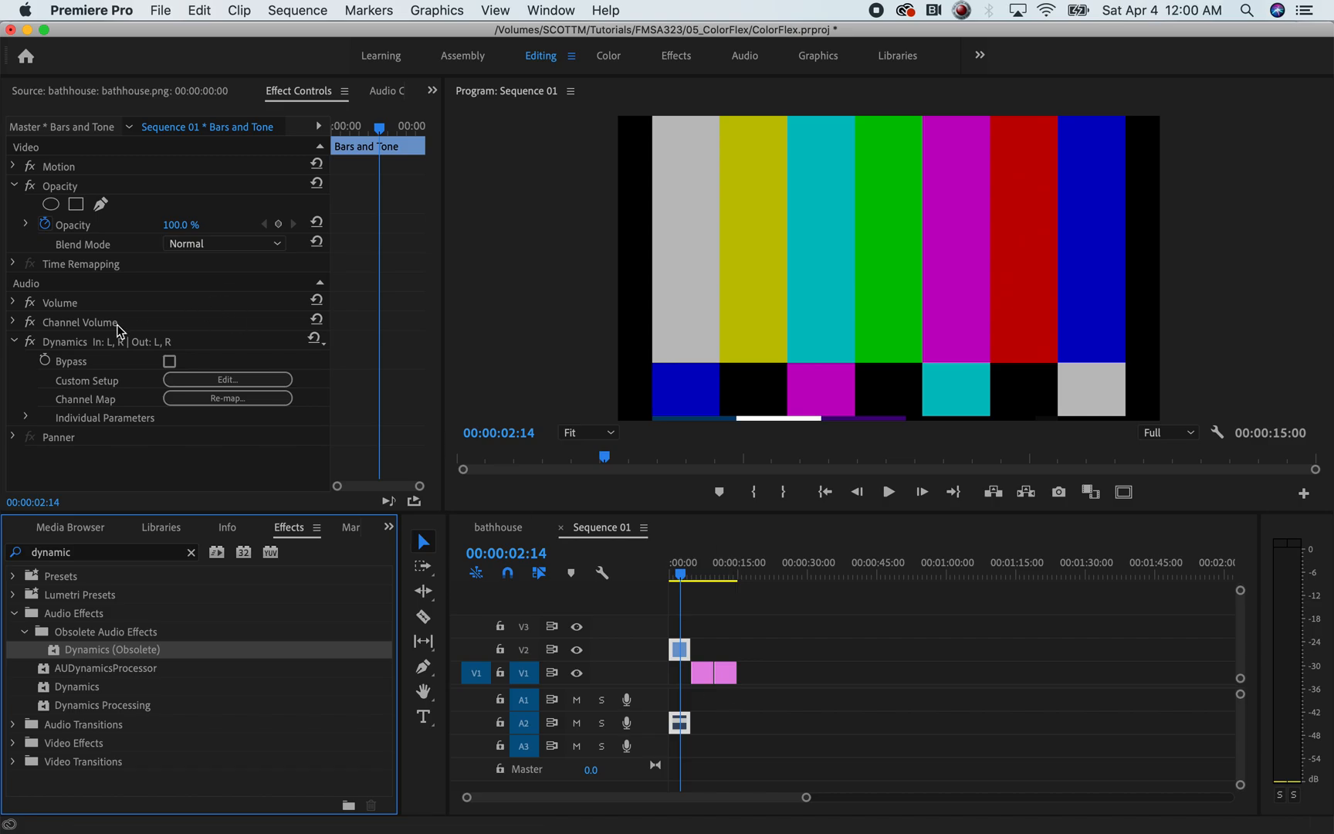
Examine the Compressor's threshold, ratio and makeup controls in the Dynamics effect's custom editor and close it
left_click(189, 381)
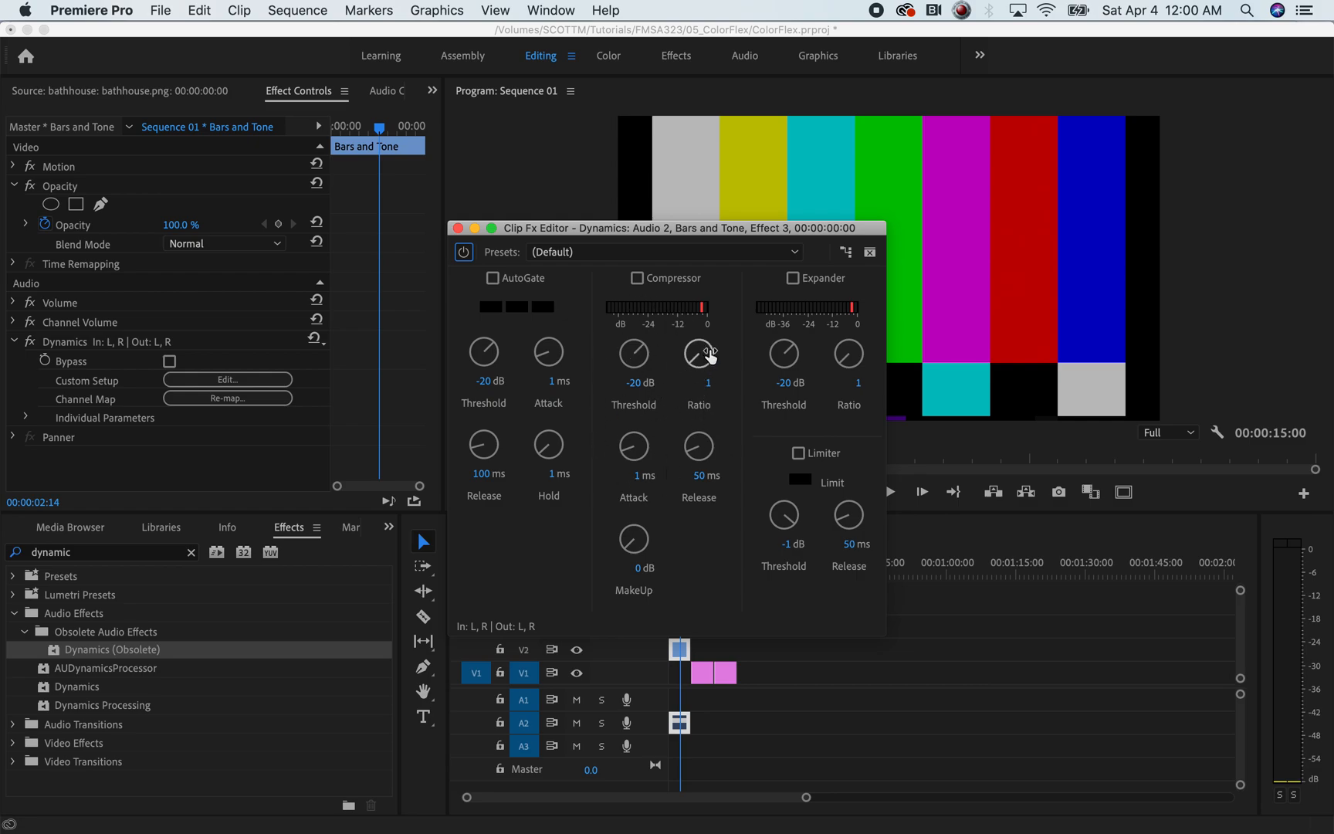
left_click_drag(618, 232, 270, 216)
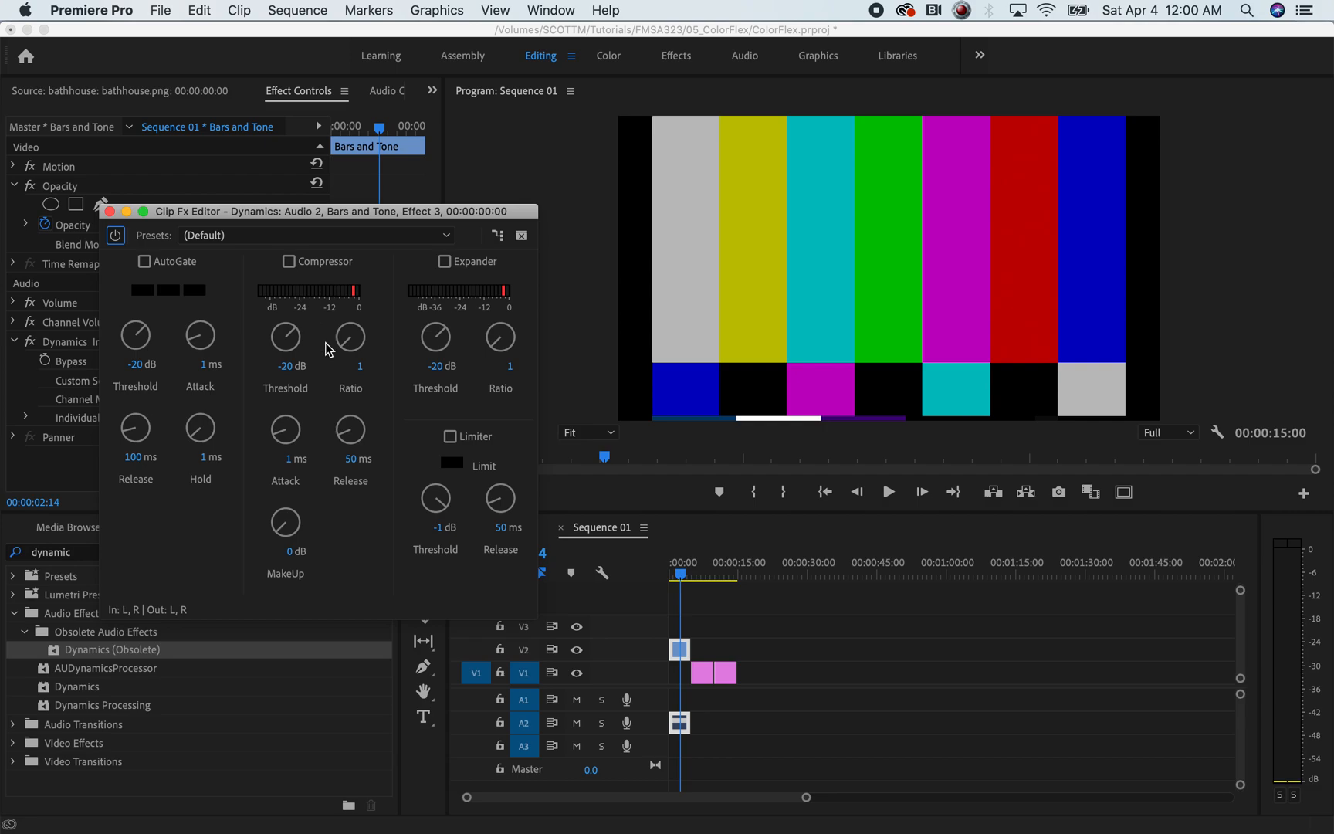
left_click_drag(286, 534, 267, 485)
left_click(109, 210)
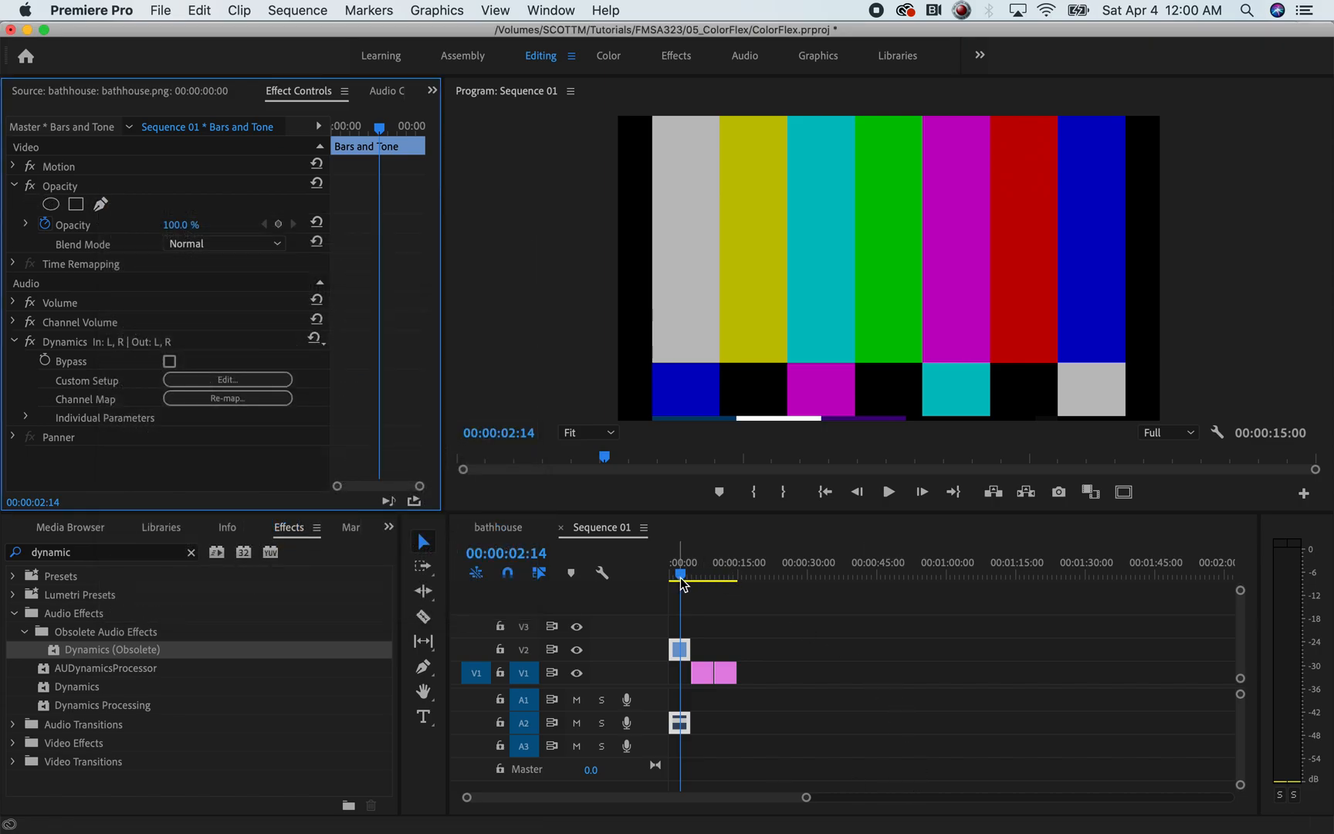
Scrub the sequence from the bars and tone clip to the microphone shot at about 00:00:10:19
left_click_drag(680, 578, 675, 577)
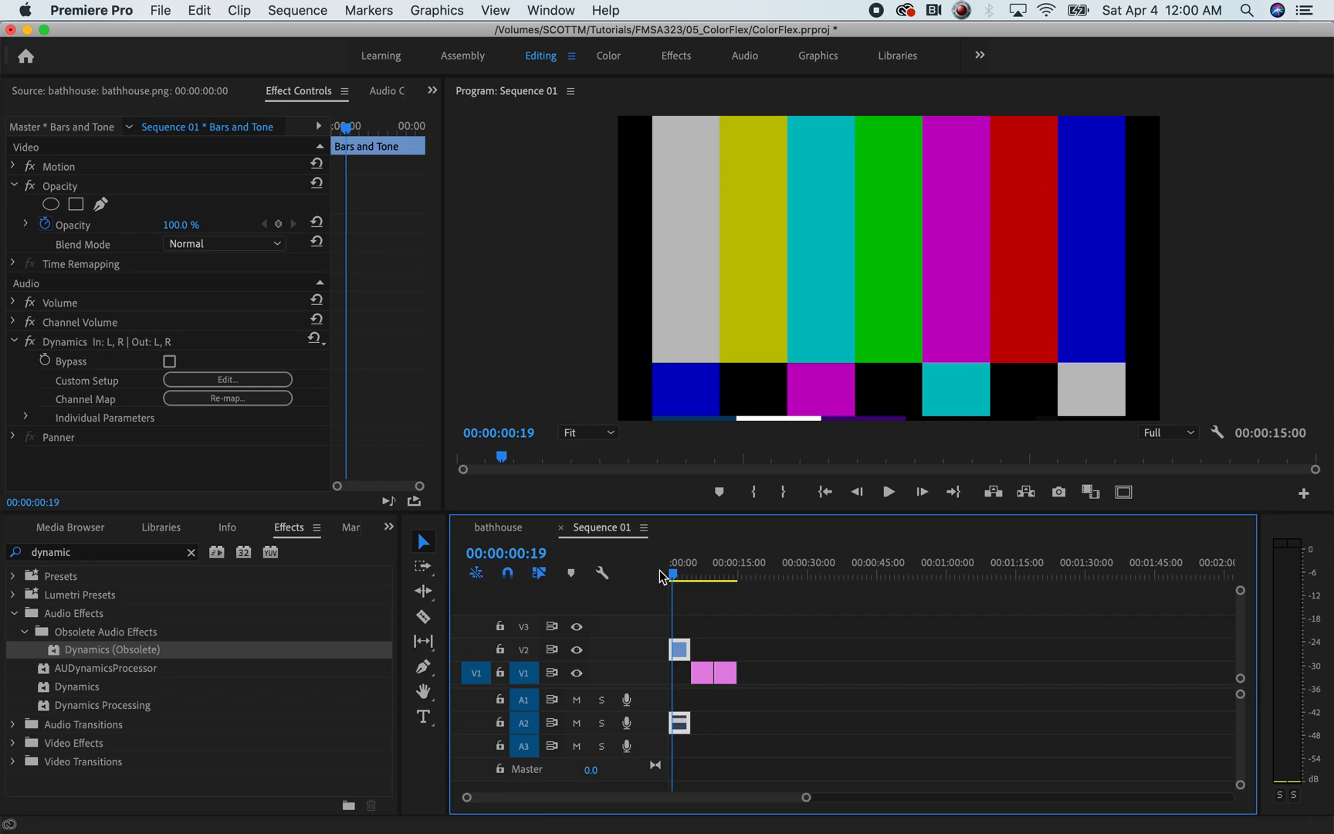
left_click_drag(676, 581, 722, 588)
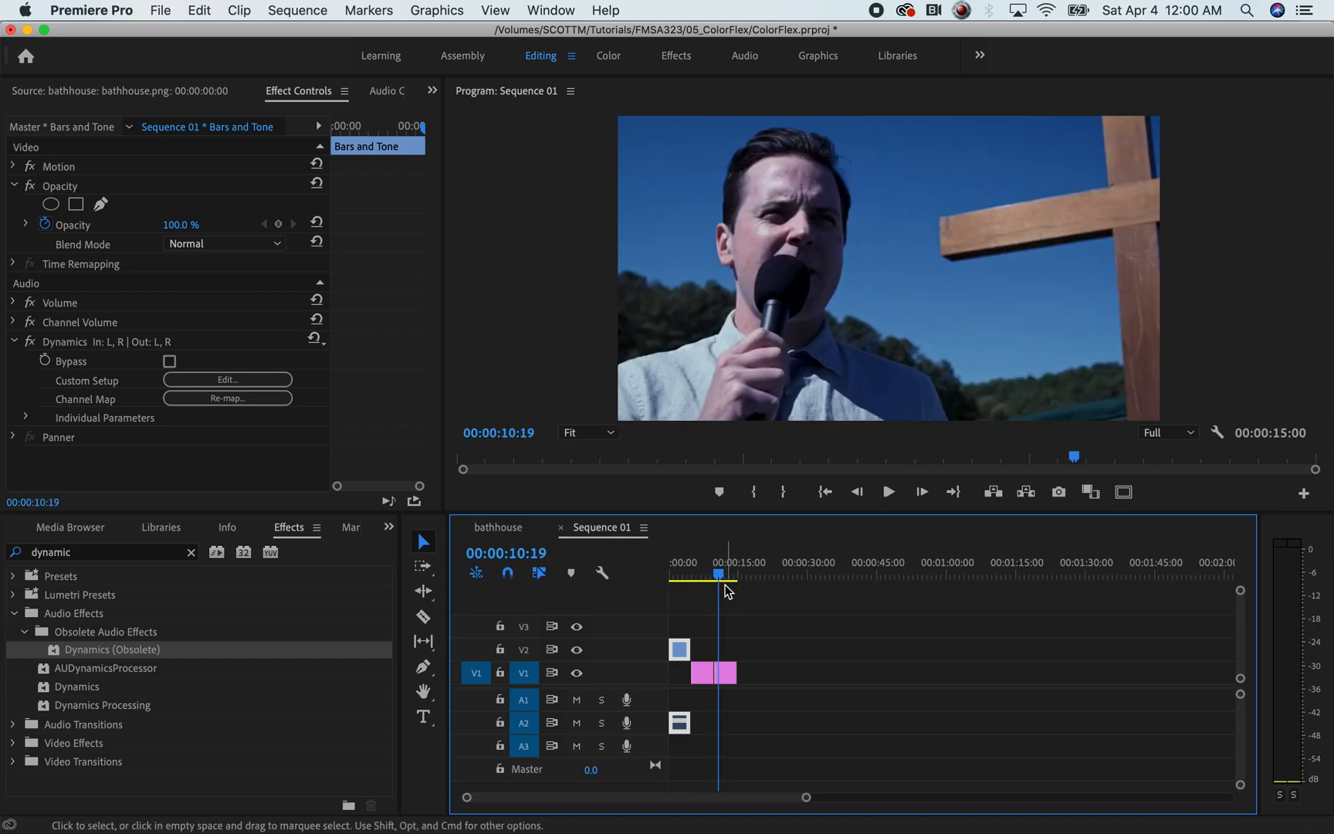
Switch to Chrome and review the Video output document's audio notes, including "Industry reference", and its earlier color and export notes
key("super+Tab")
key("super+Tab")
key("super+Tab")
key("super+Tab")
key("super+Tab")
key("super+Tab")
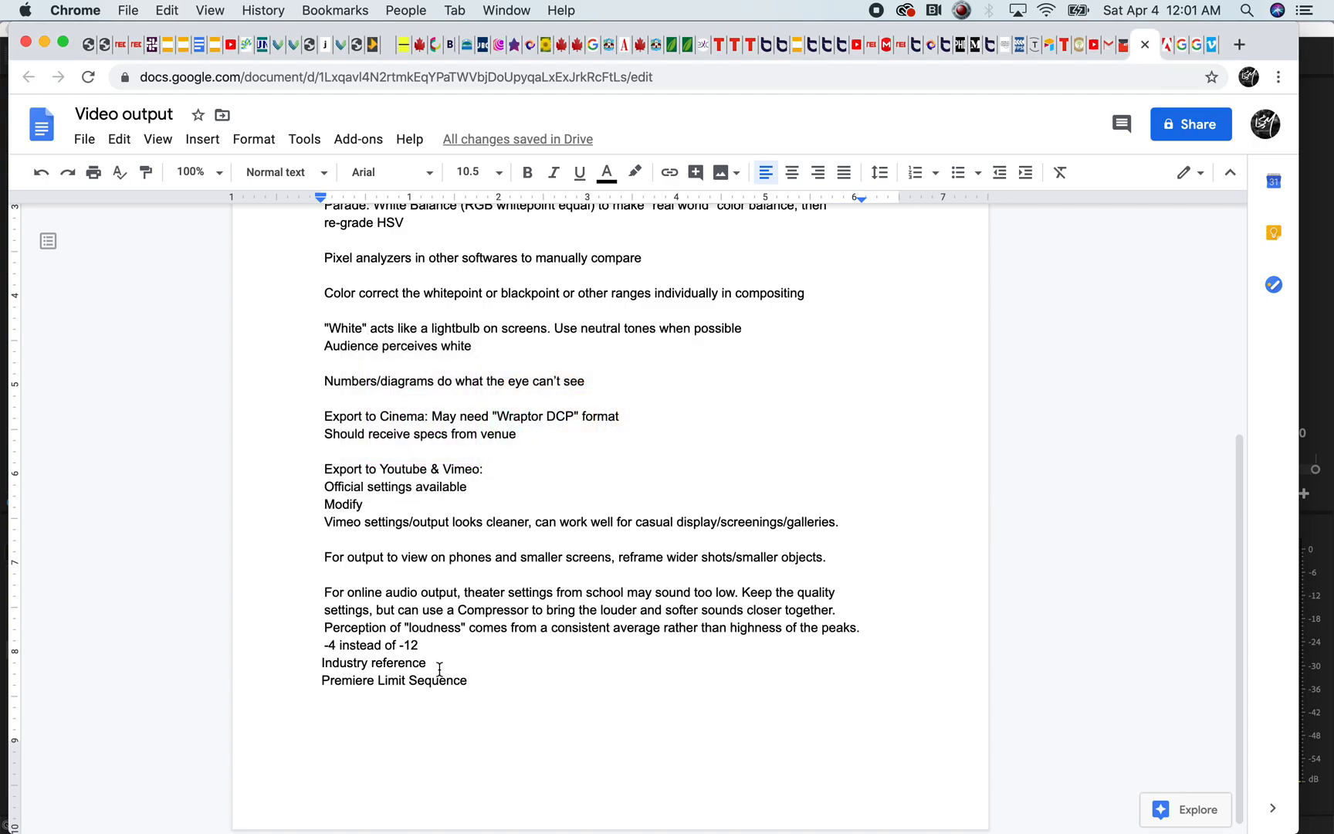
left_click_drag(426, 664, 314, 662)
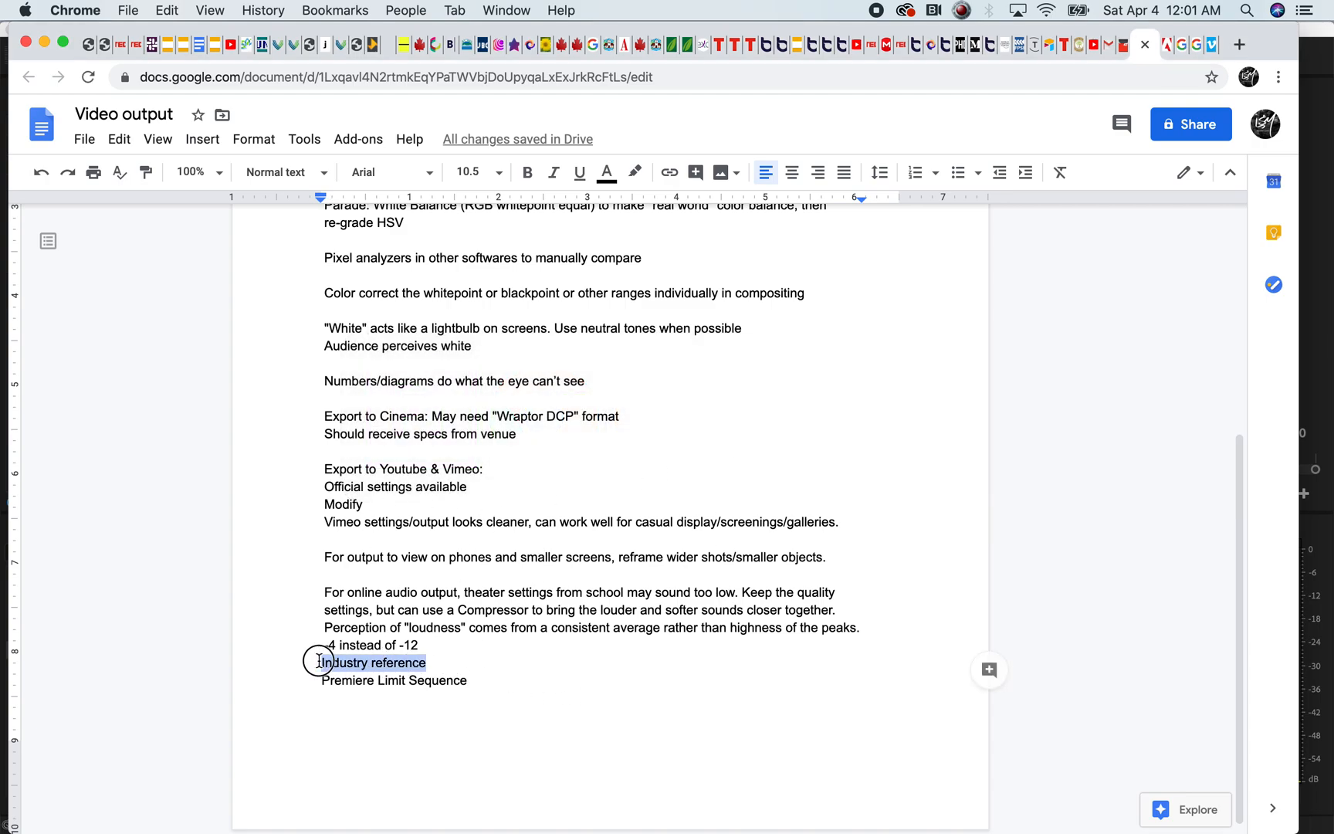
left_click(556, 651)
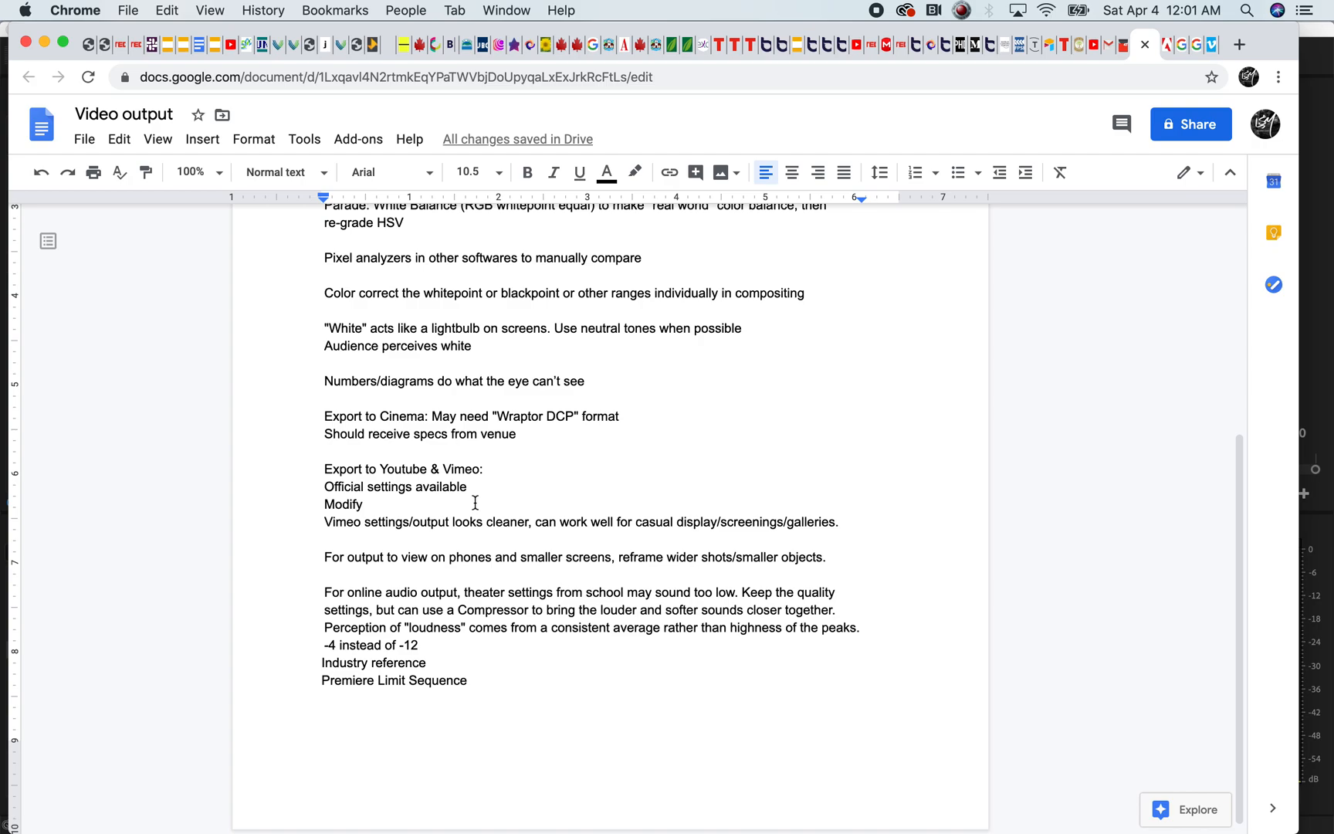
scroll(496, 547, "up", 3)
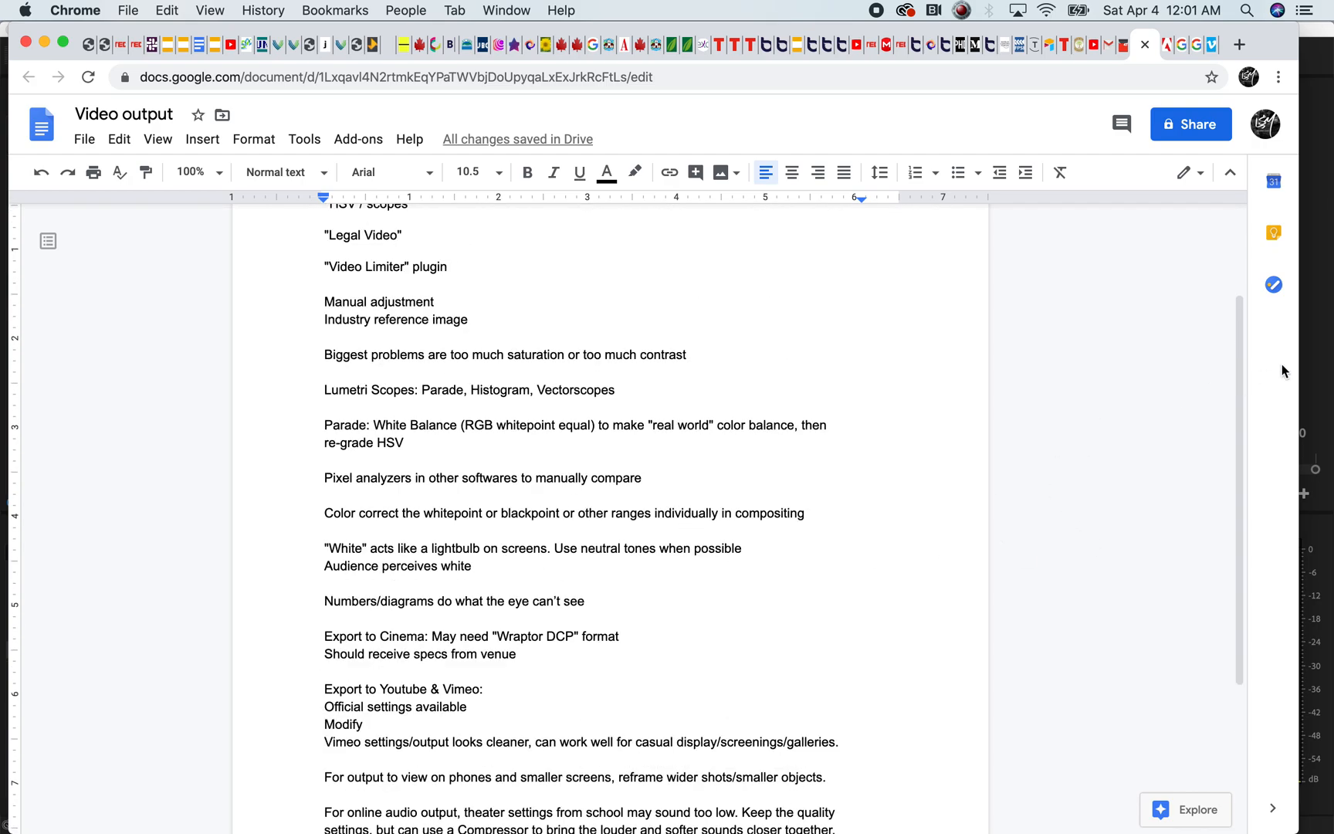
Return to Premiere Pro and move the playhead to the city highway shot at about 00:00:06:14
left_click(1322, 330)
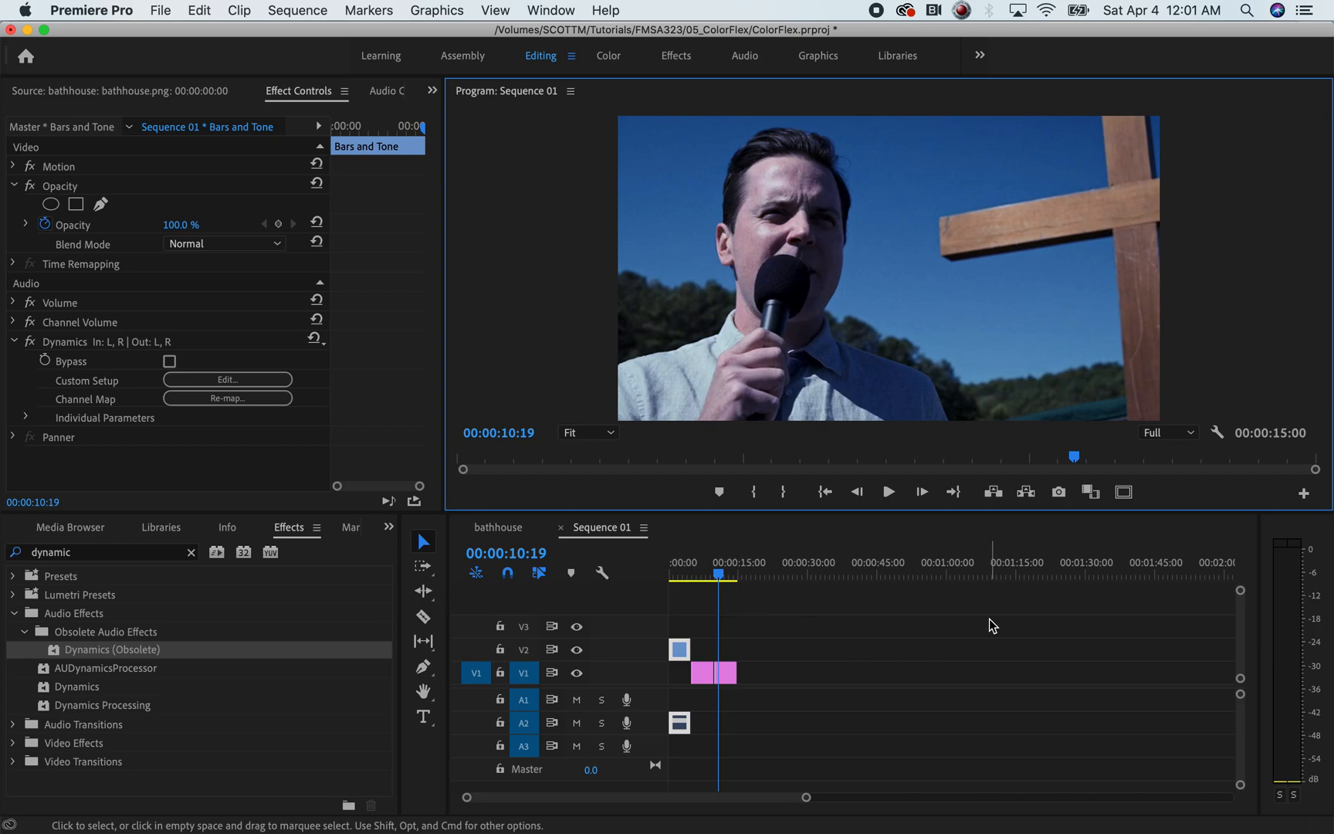
mouse_move(718, 574)
left_mouse_down()
mouse_move(673, 572)
mouse_move(699, 575)
left_mouse_up()
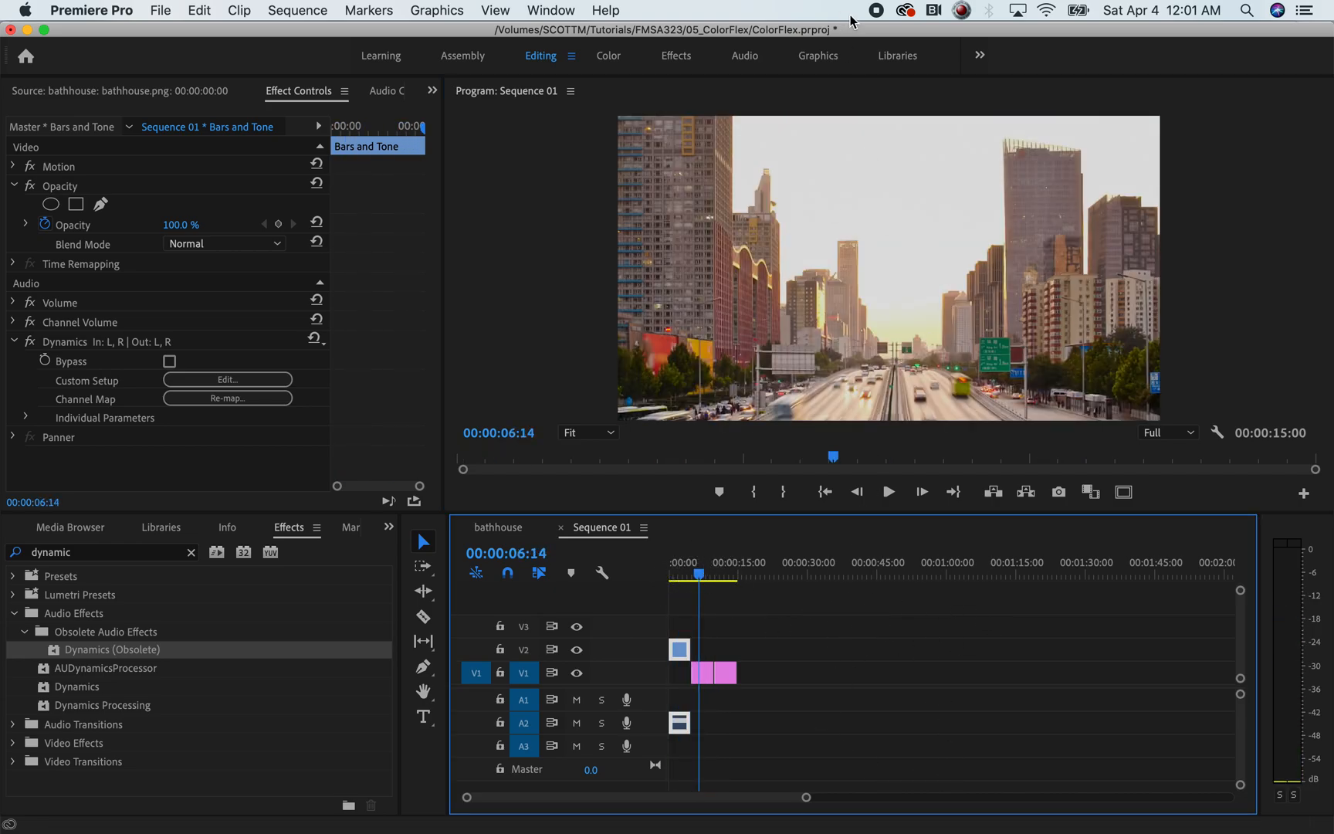